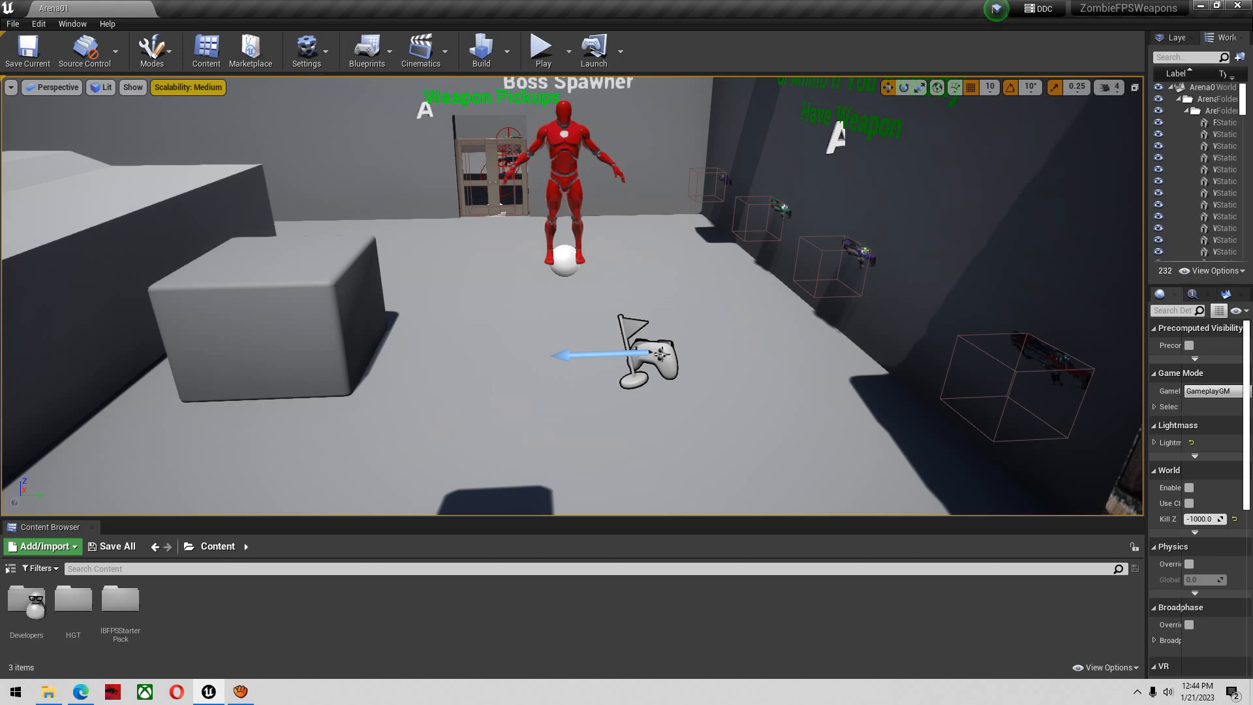
right_drag(662, 354, 644, 356)
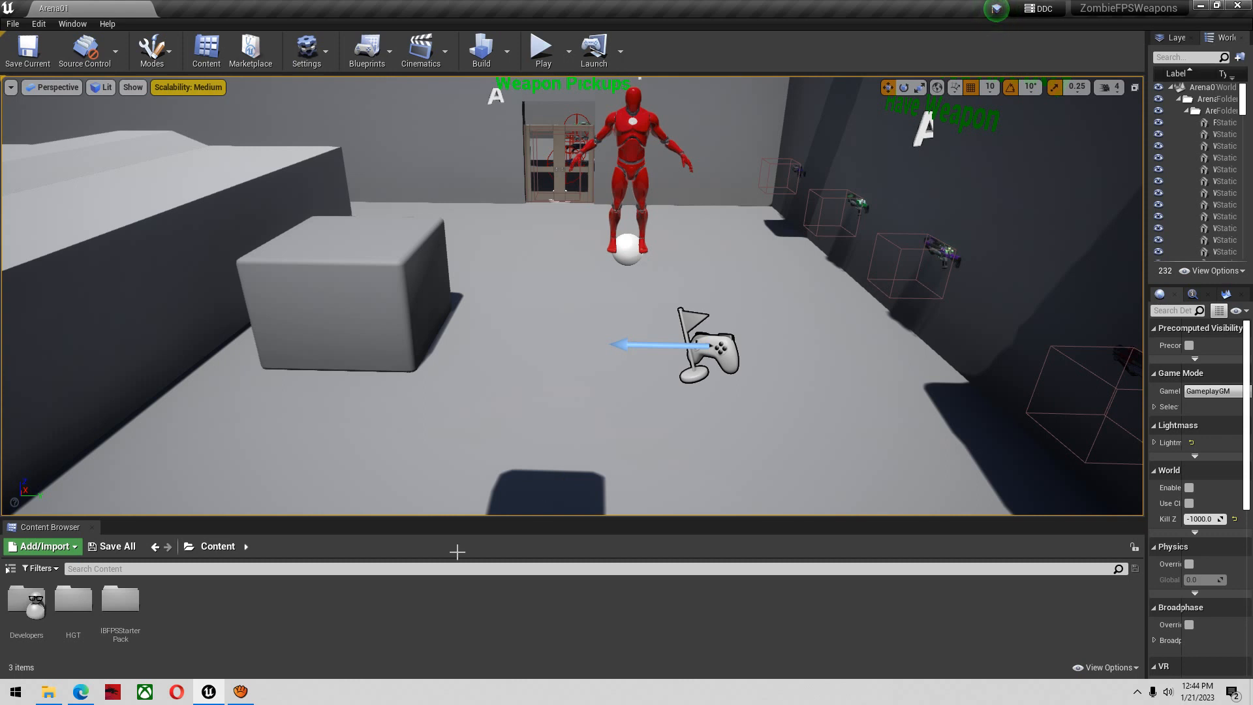
right_drag(482, 457, 480, 427)
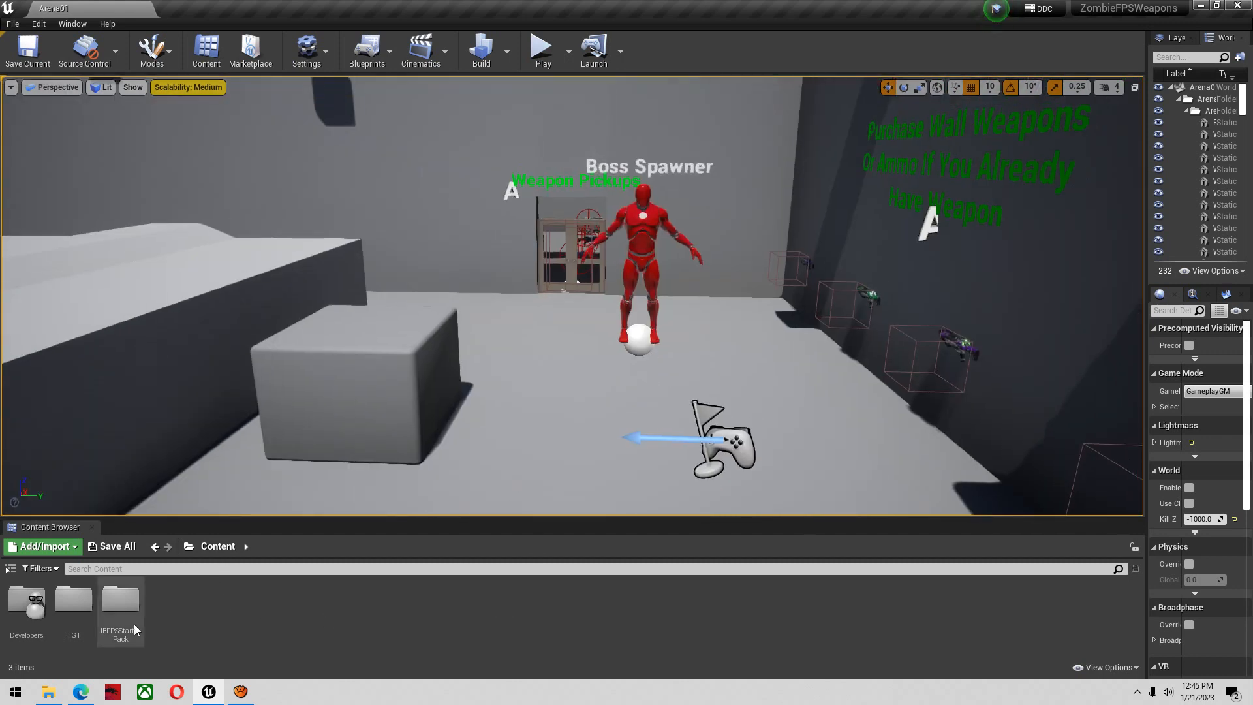
Create a new folder named CustomAnimations in the project's Content folder
right_click(201, 614)
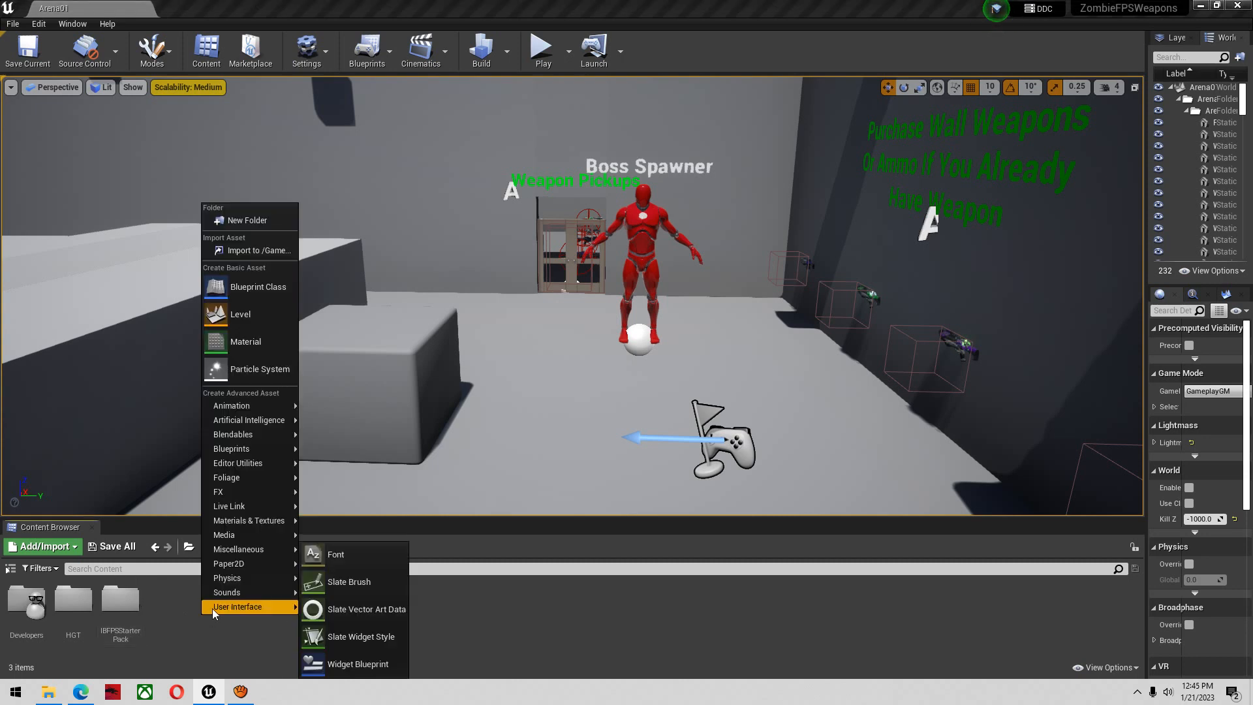
click(254, 222)
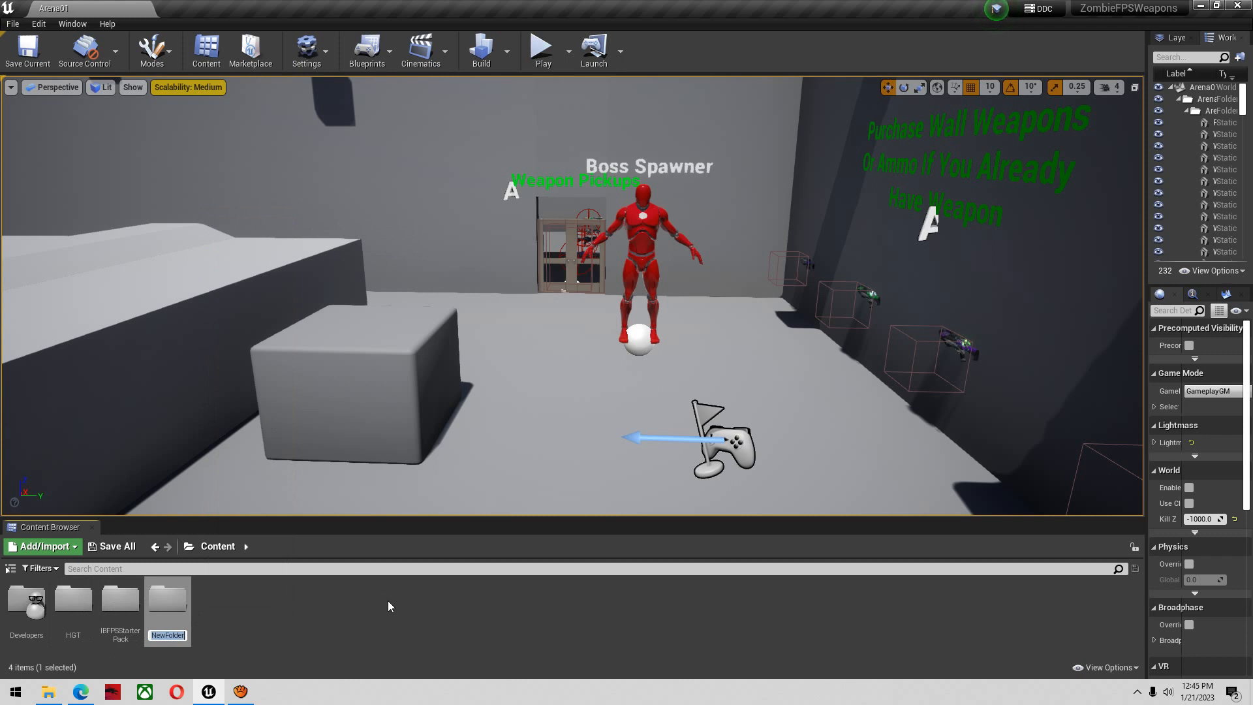
text(CustomA)
text(nimations)
key(Return)
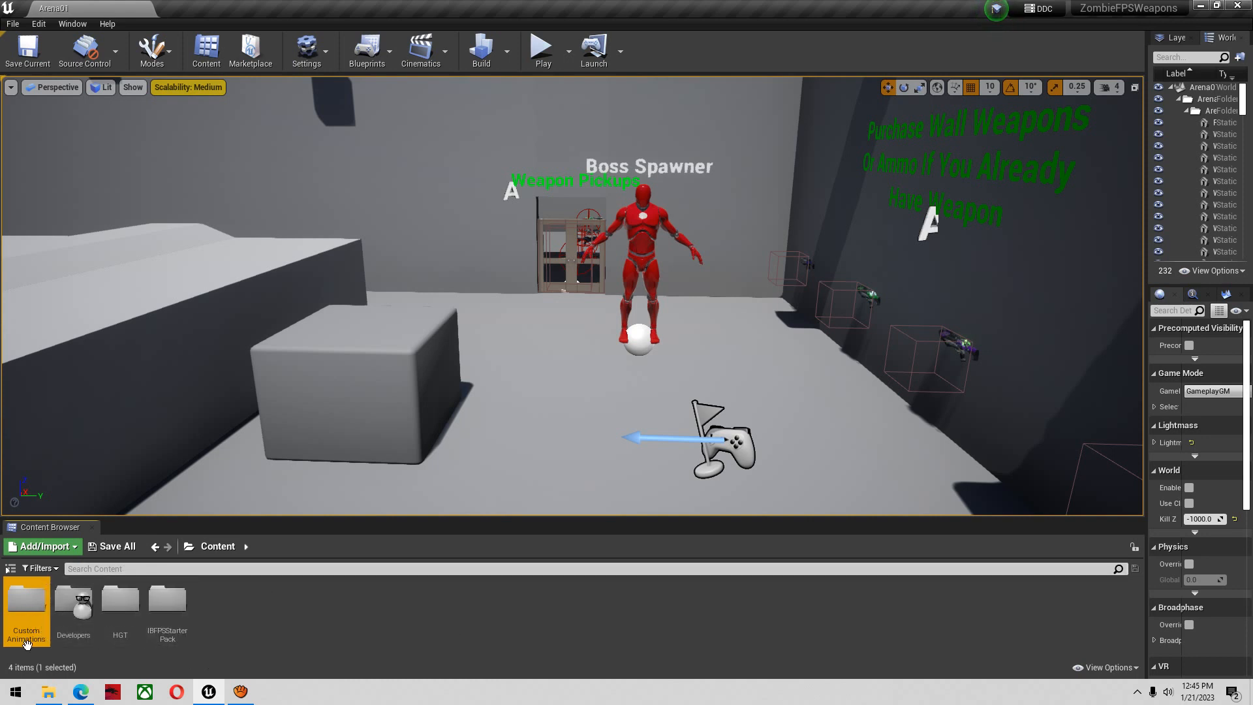
Select all animation assets in IBFPSStarterPack/Animations/Arms and start duplicating and retargeting them
double_click(160, 617)
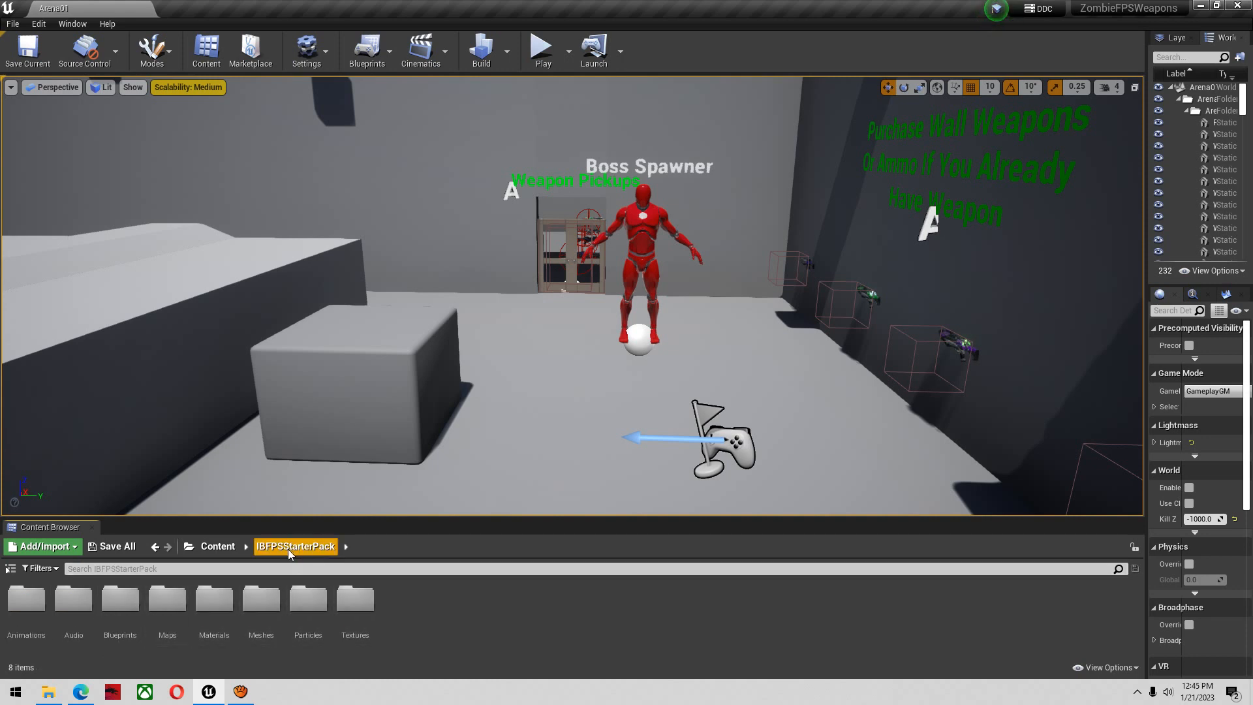
double_click(38, 618)
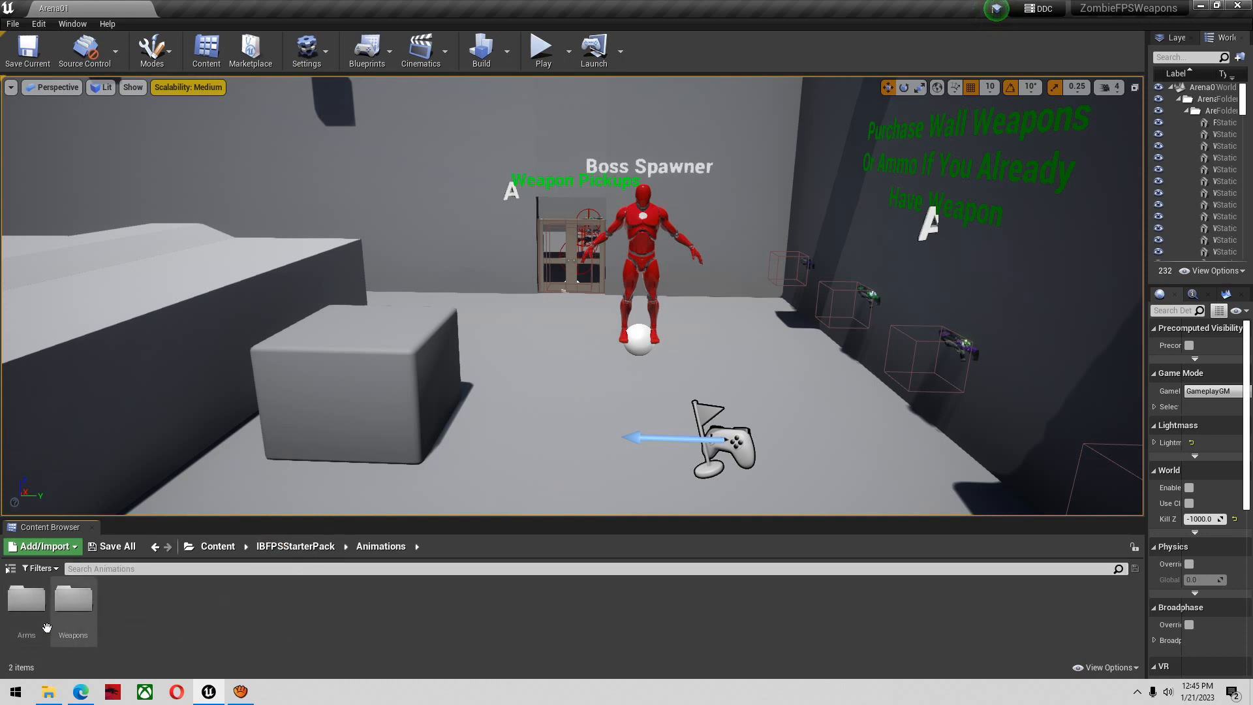
double_click(47, 628)
scroll(138, 655, down, 1)
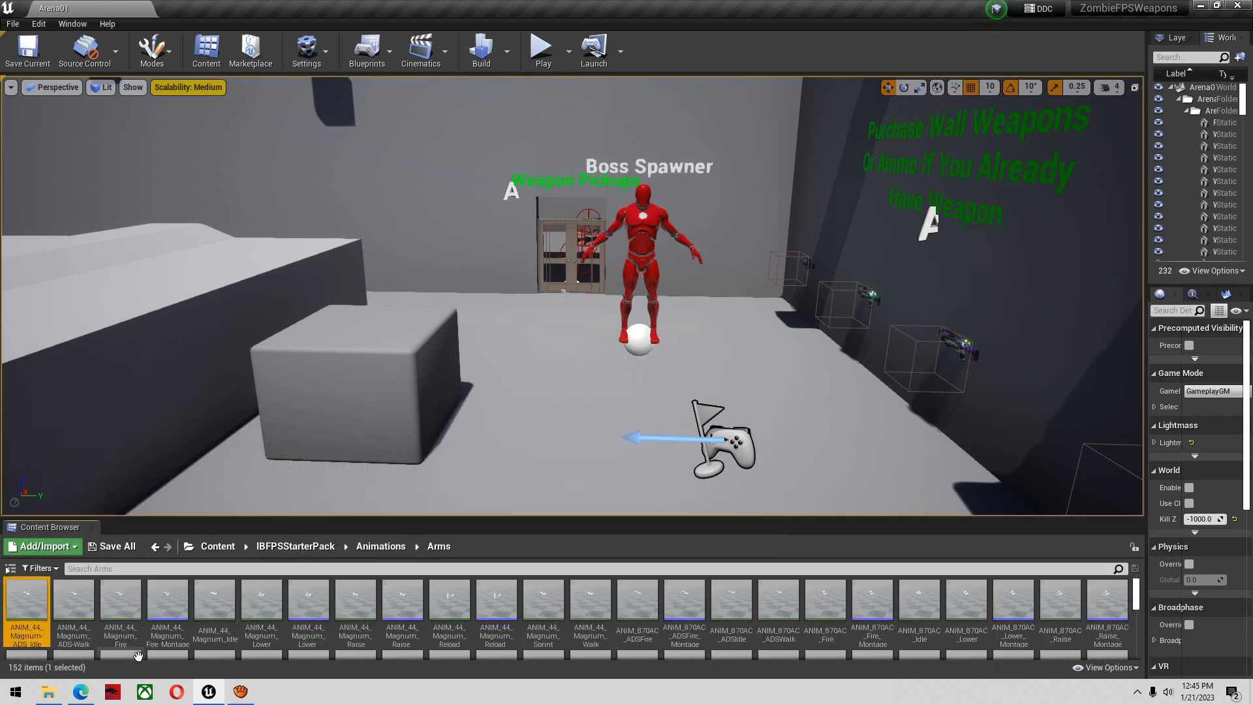
scroll(368, 625, down, 2)
scroll(369, 625, down, 3)
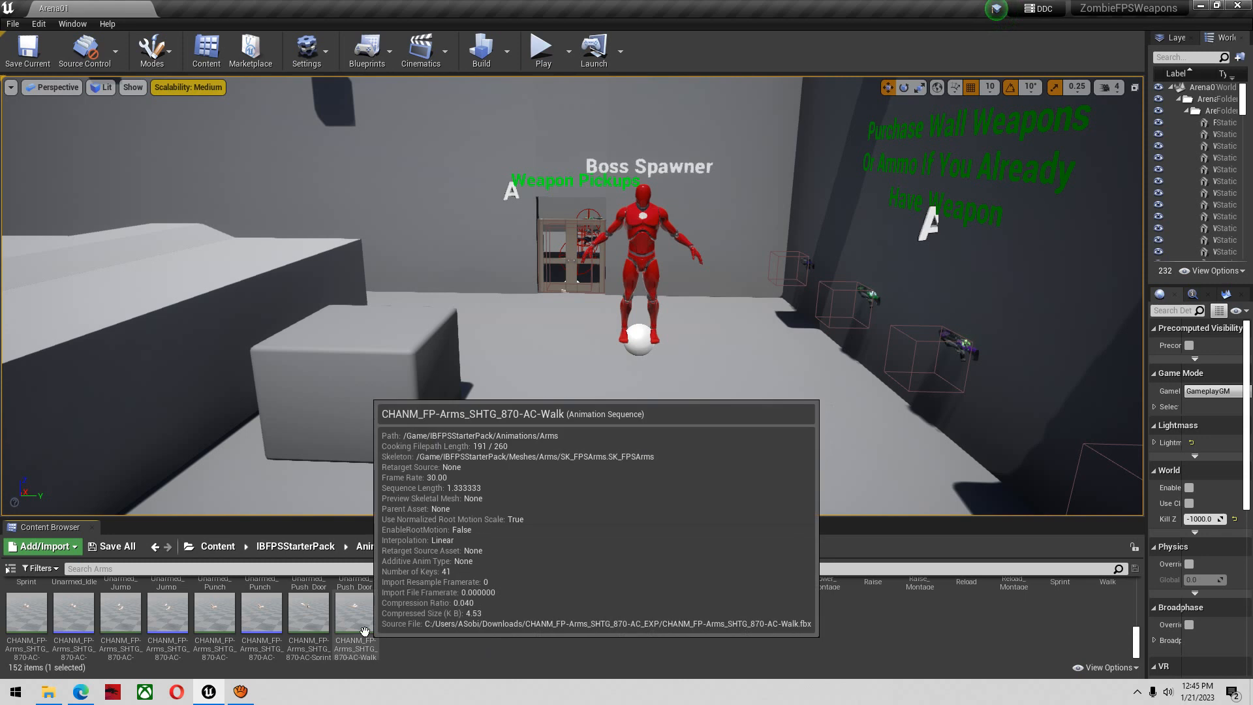
key(ctrl+a)
right_click(364, 631)
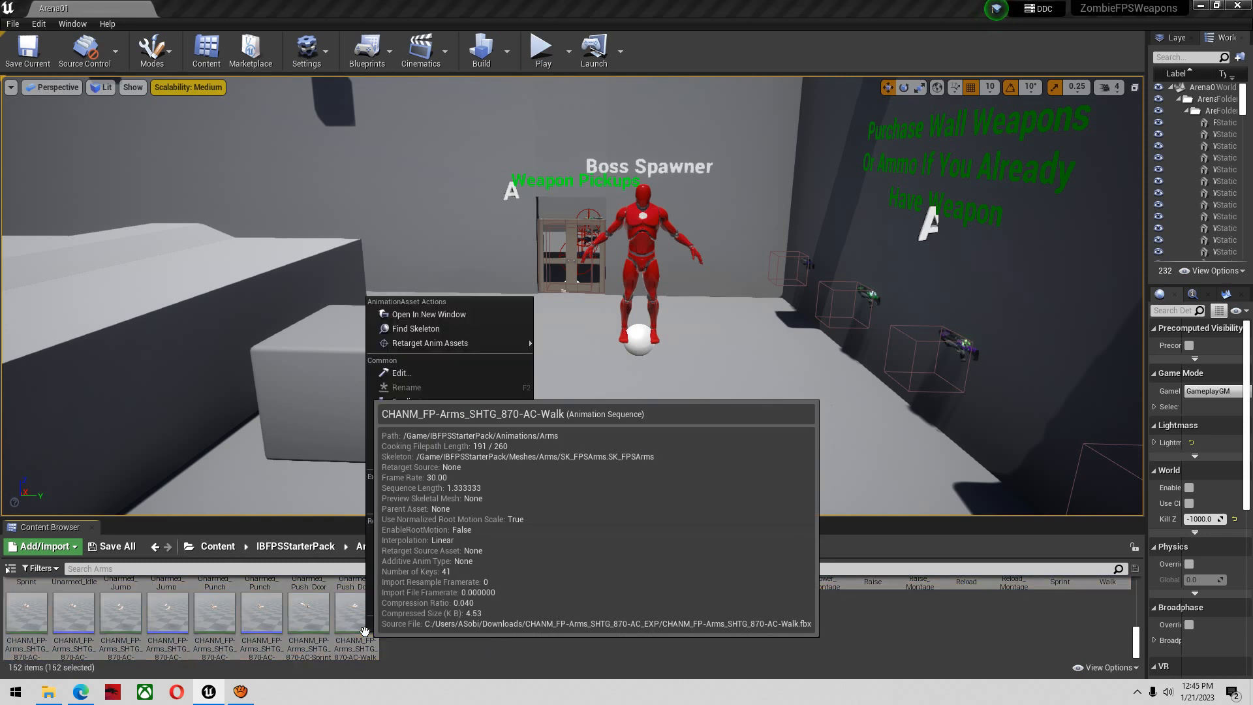
mouse_move(420, 347)
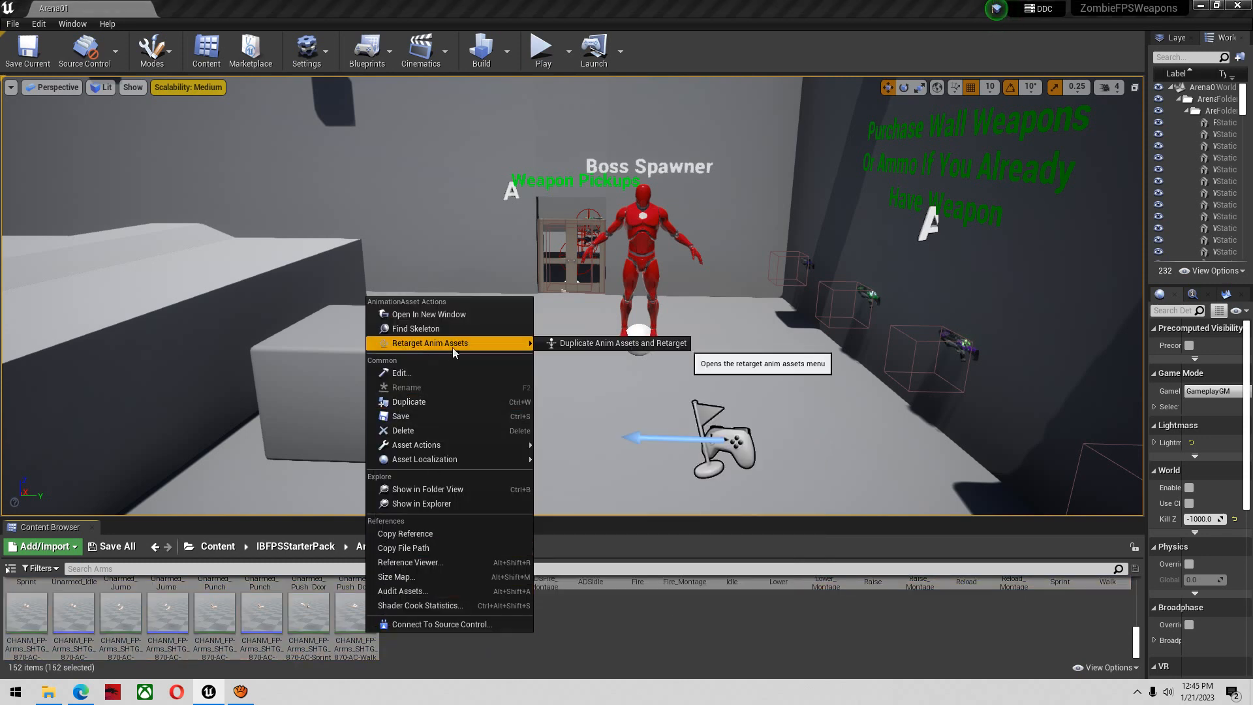
click(572, 343)
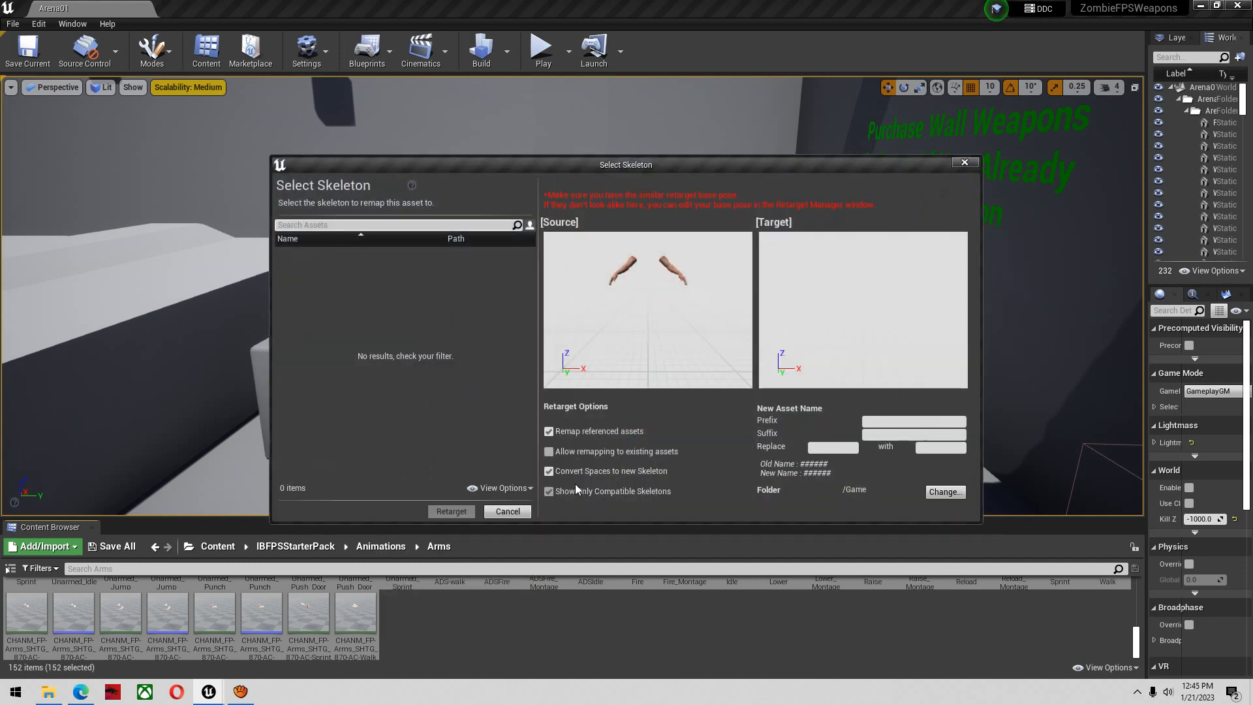
Turn off the compatible-skeletons-only filter and choose UE4_Mannequin_Skeleton as the retarget target
click(622, 491)
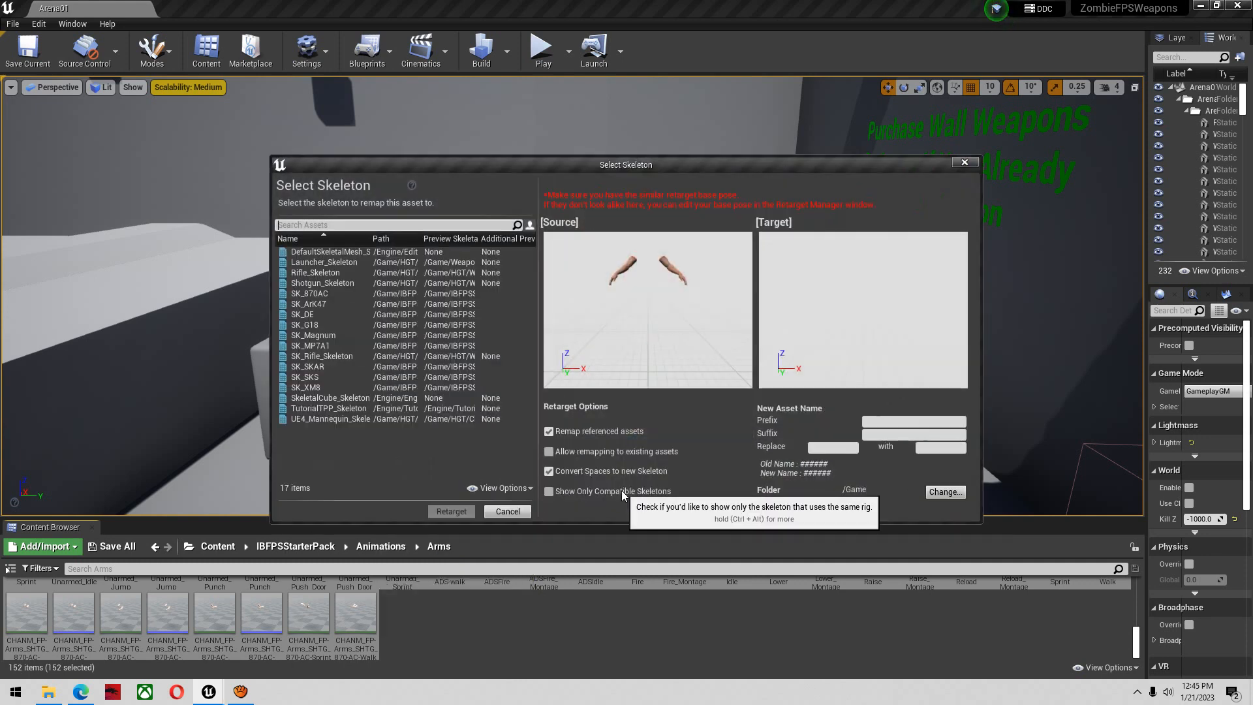
click(335, 228)
text(ue4)
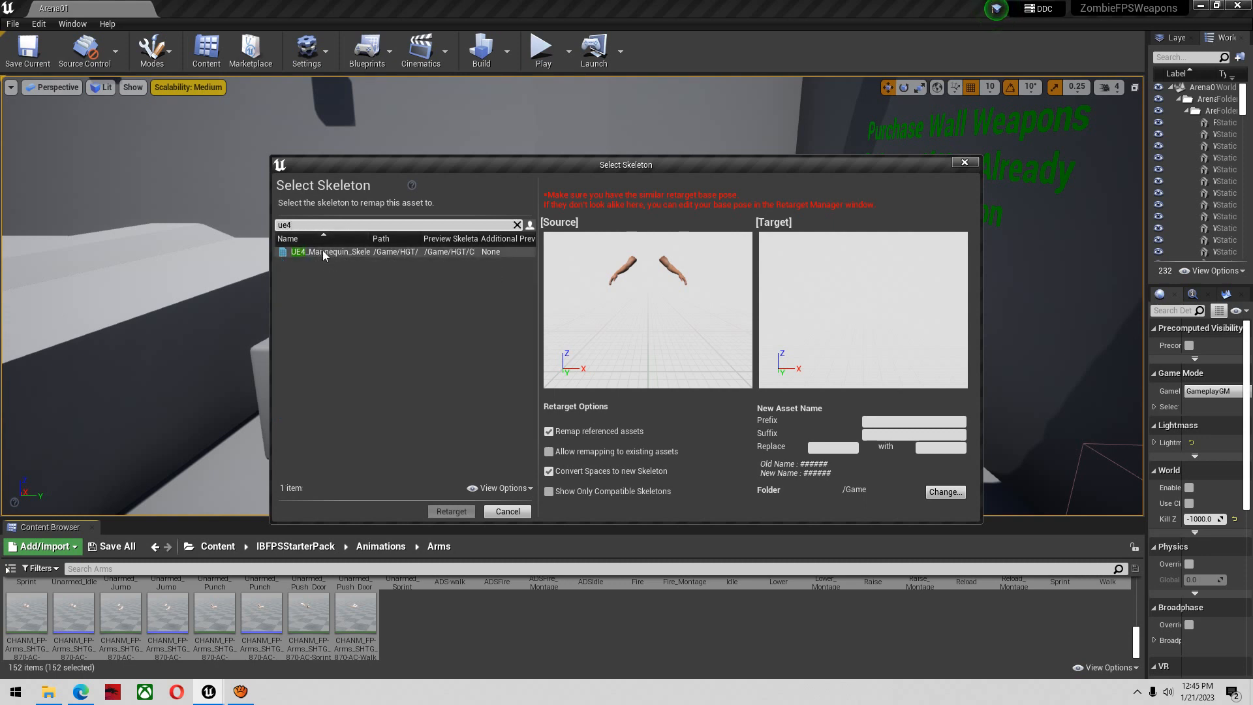
click(322, 251)
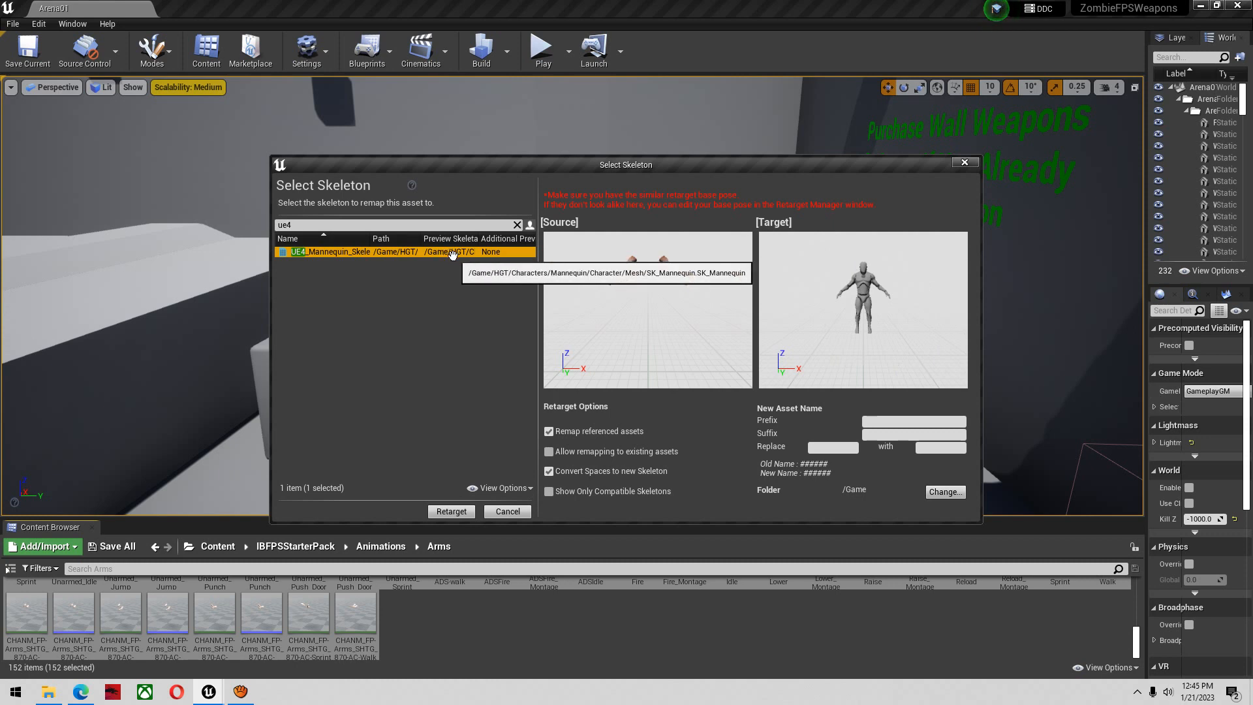
Retarget the duplicated animations into the CustomAnimations folder and save all the new assets
click(944, 491)
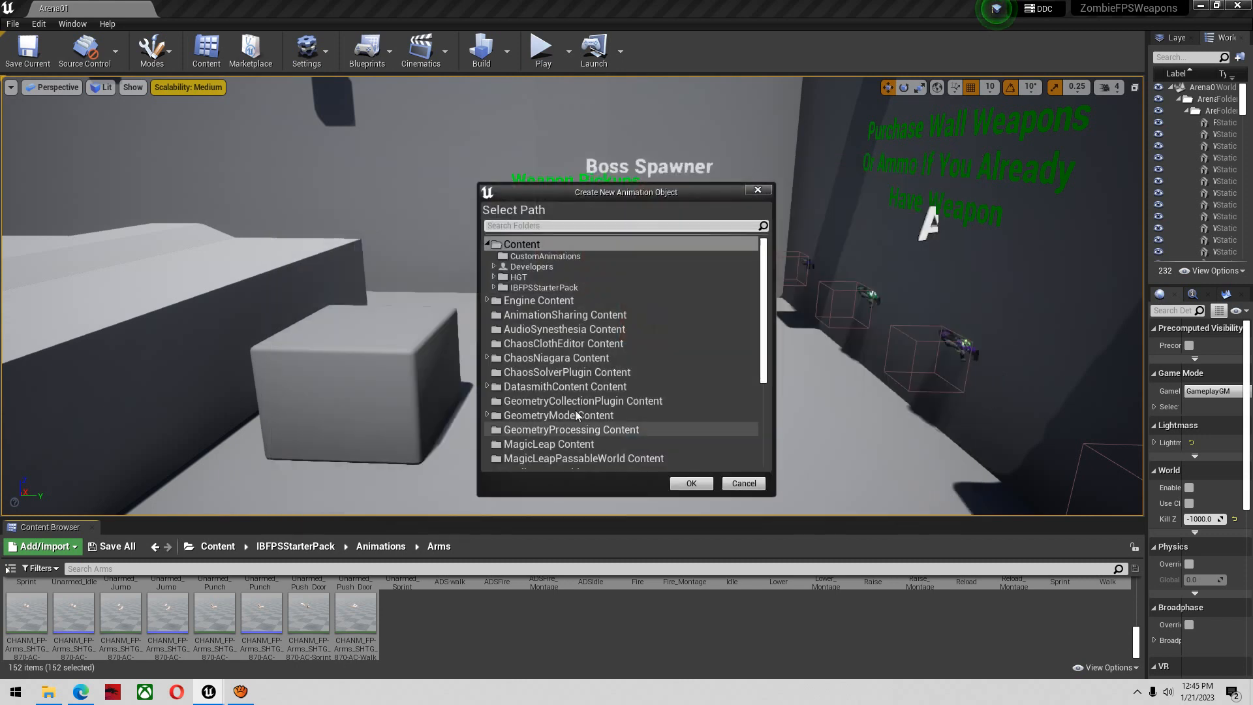
click(541, 258)
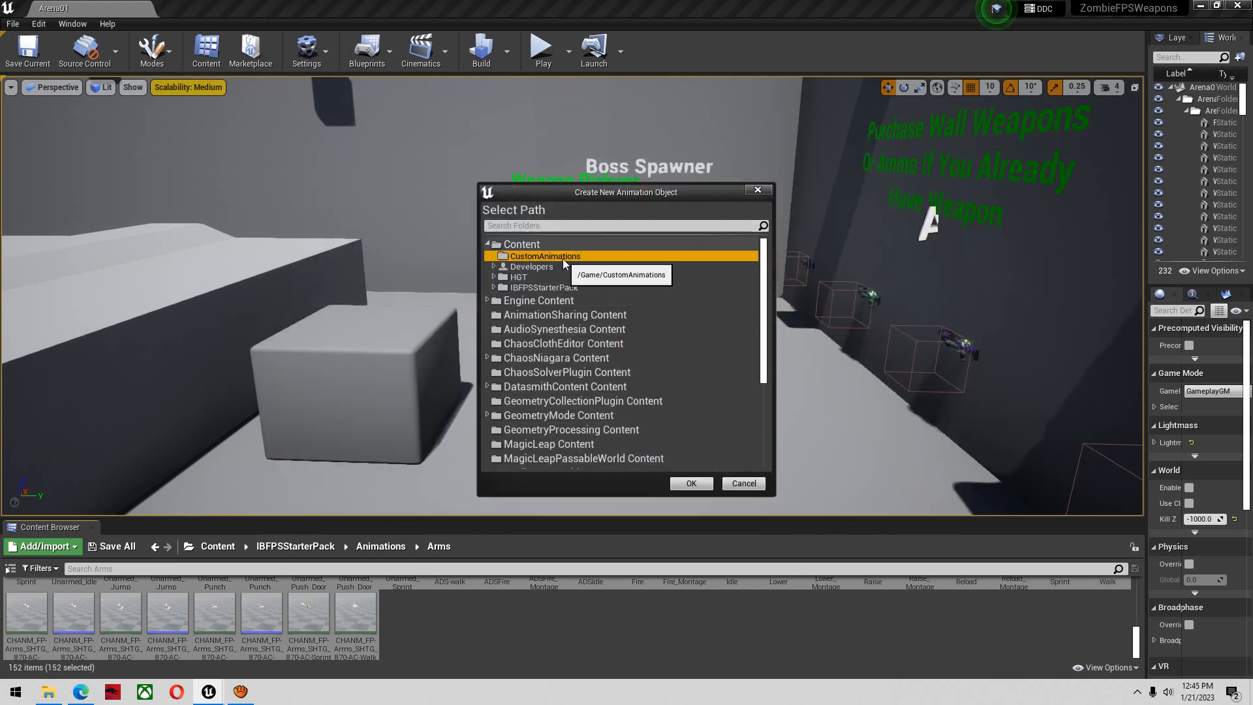
click(691, 483)
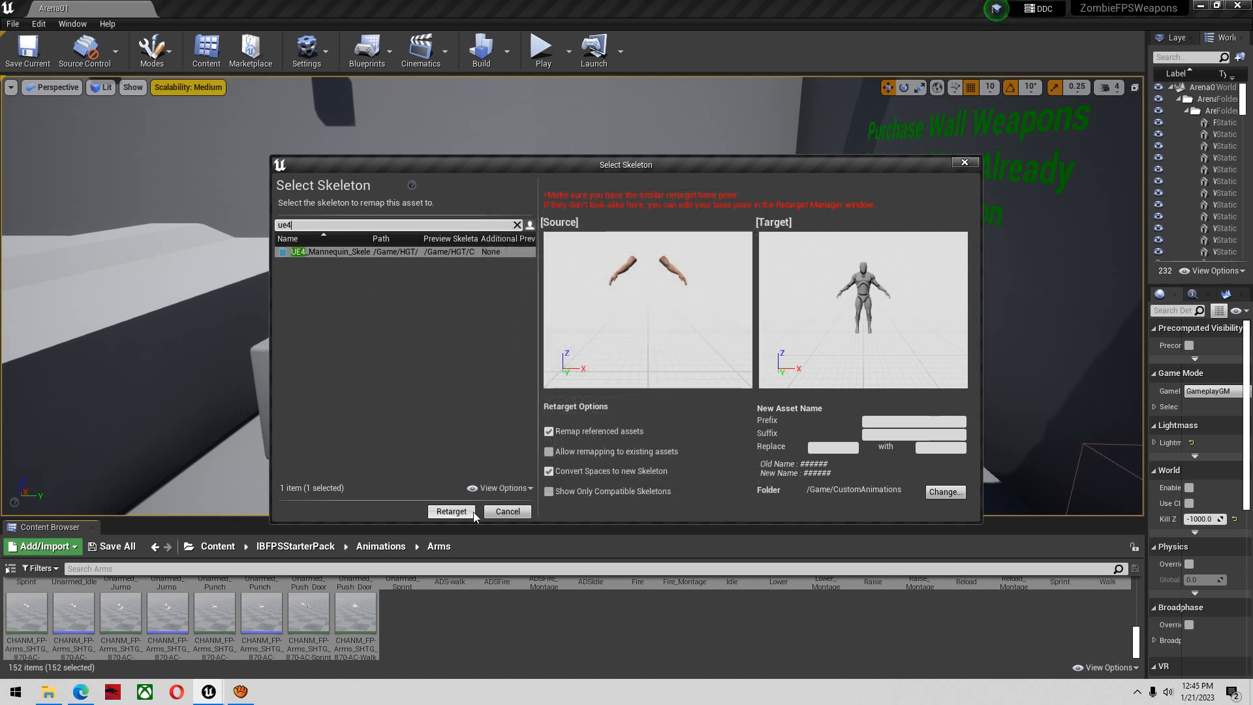
click(461, 512)
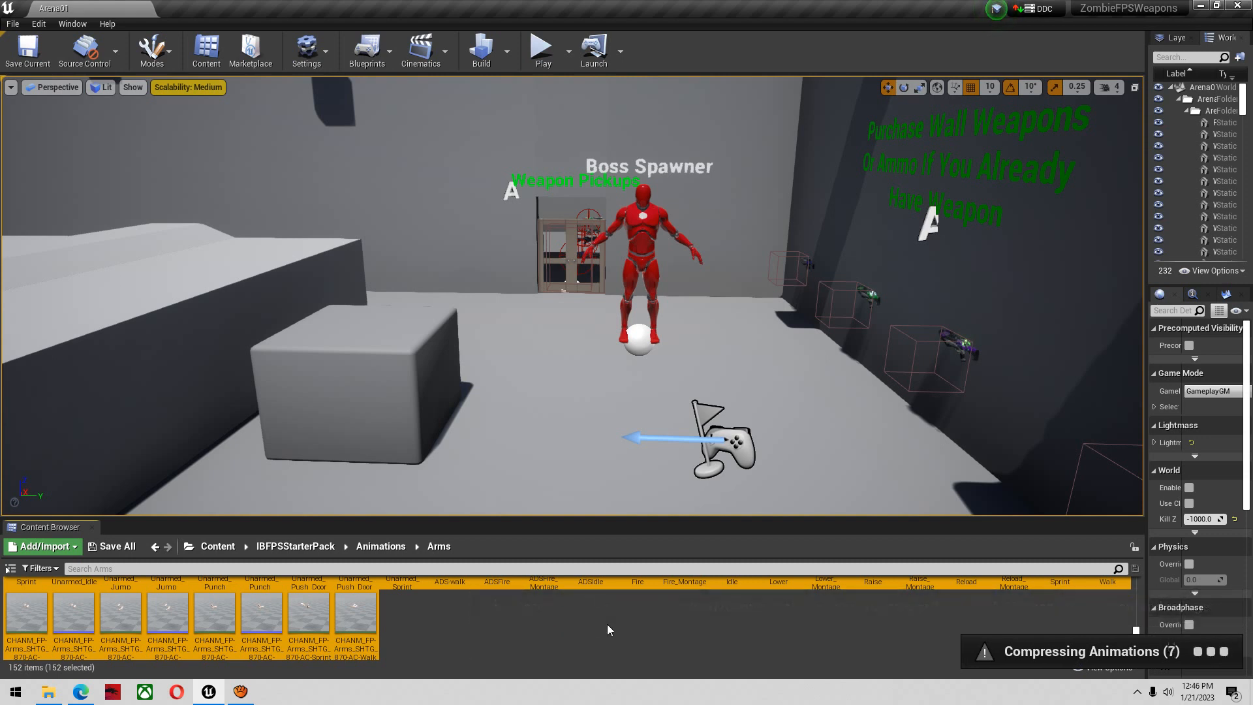
click(115, 548)
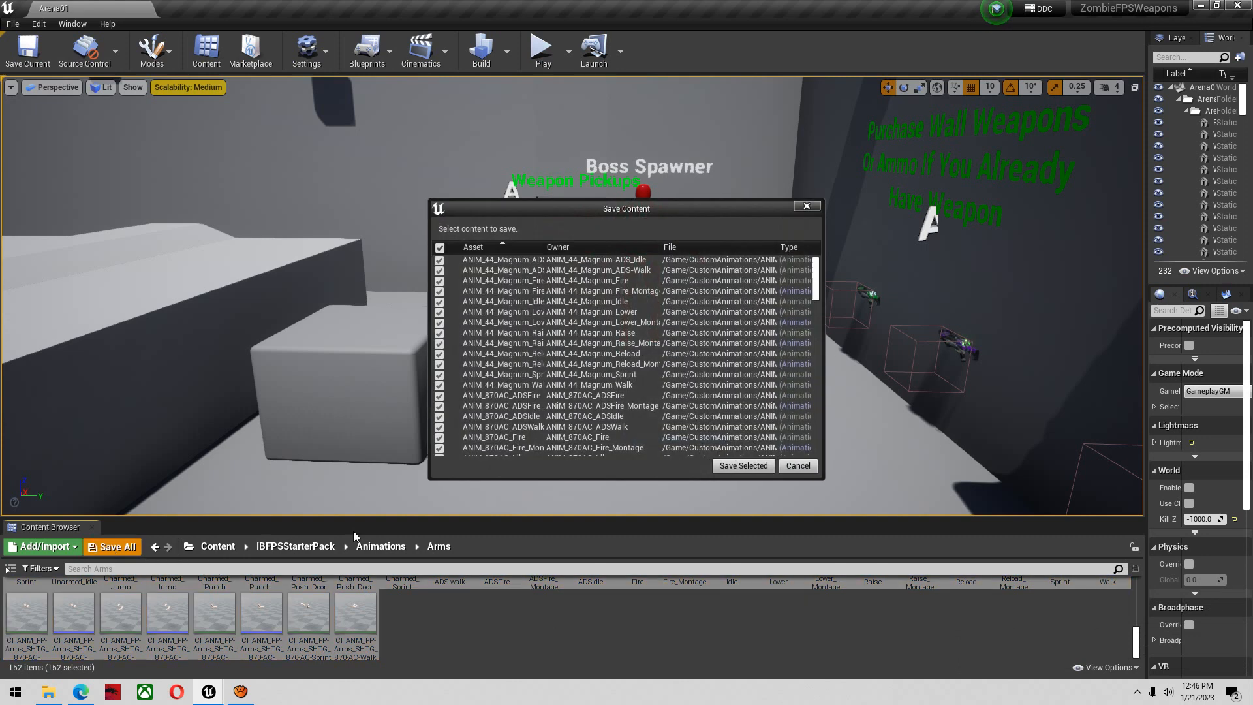
click(741, 466)
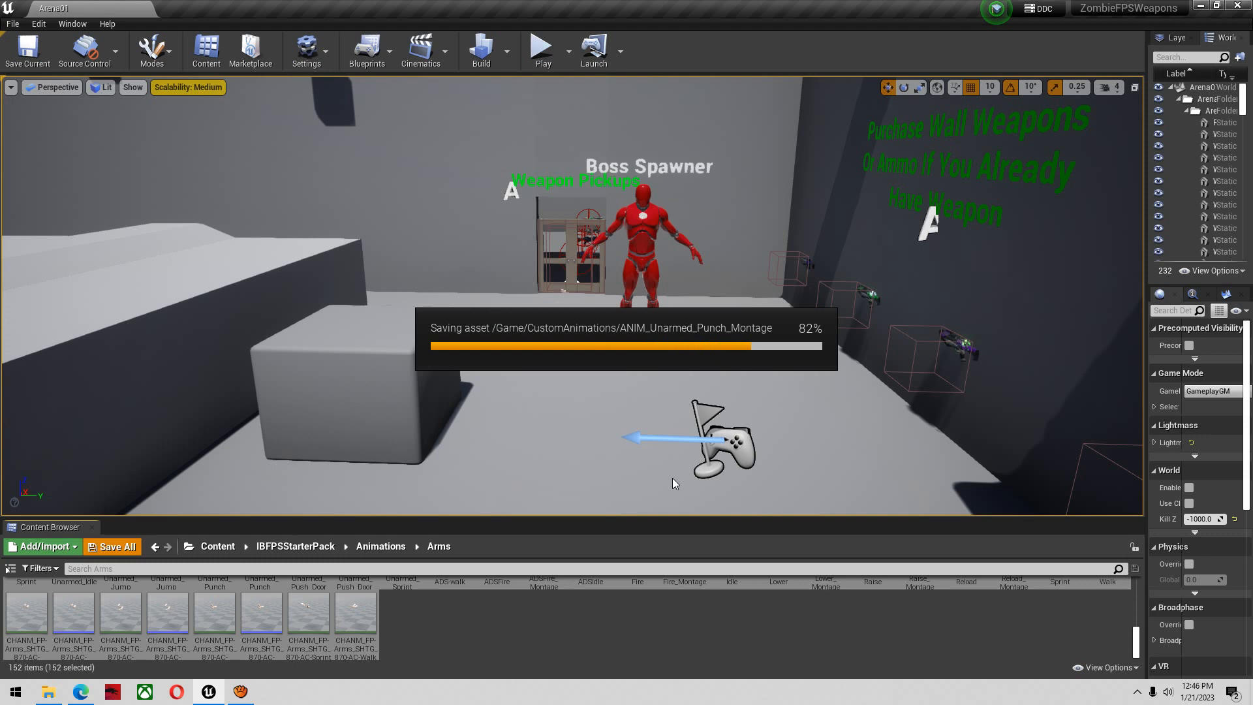
Preview the retargeted ANIM_44_Magnum_ADS-Walk animation from the CustomAnimations folder, and close its editor
click(221, 550)
double_click(26, 610)
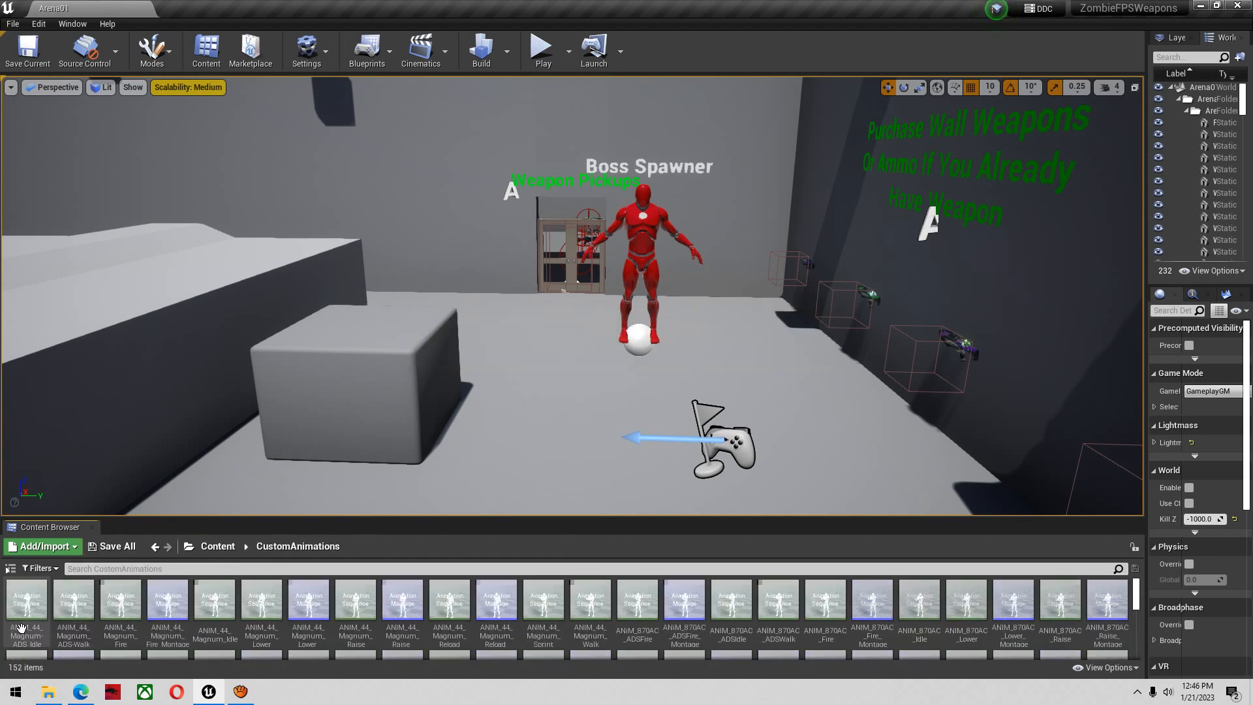
click(66, 607)
double_click(68, 607)
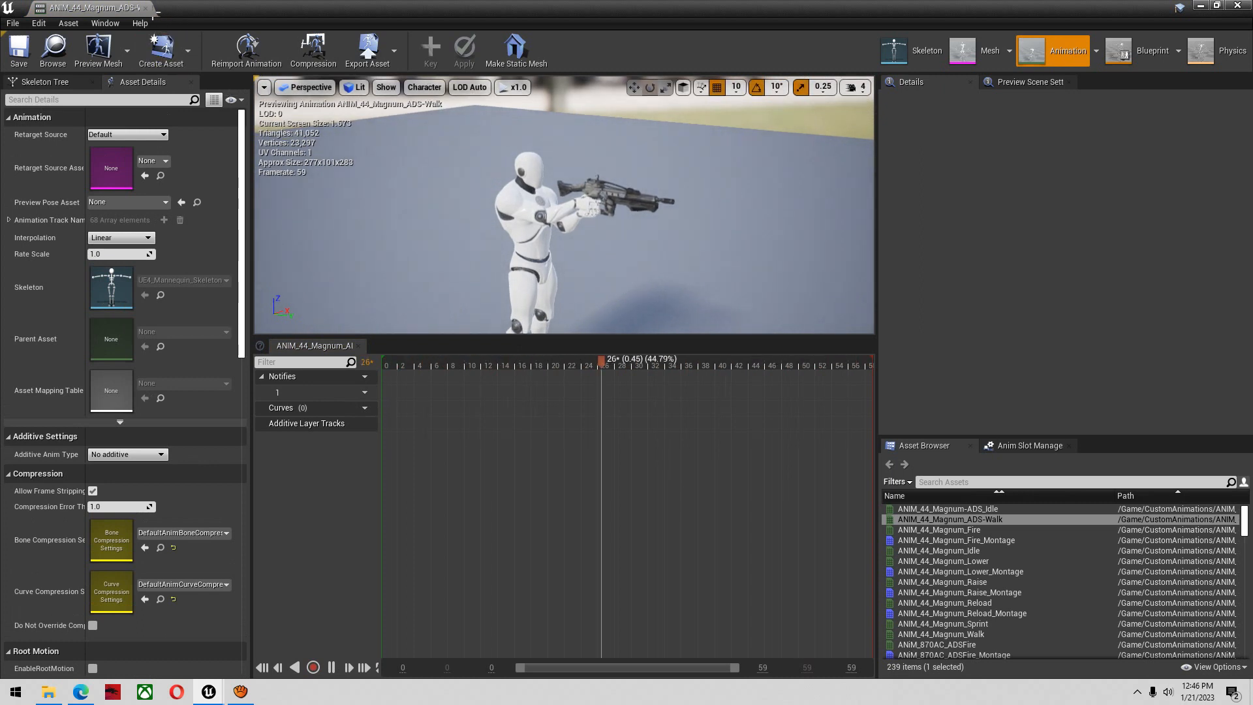
click(146, 9)
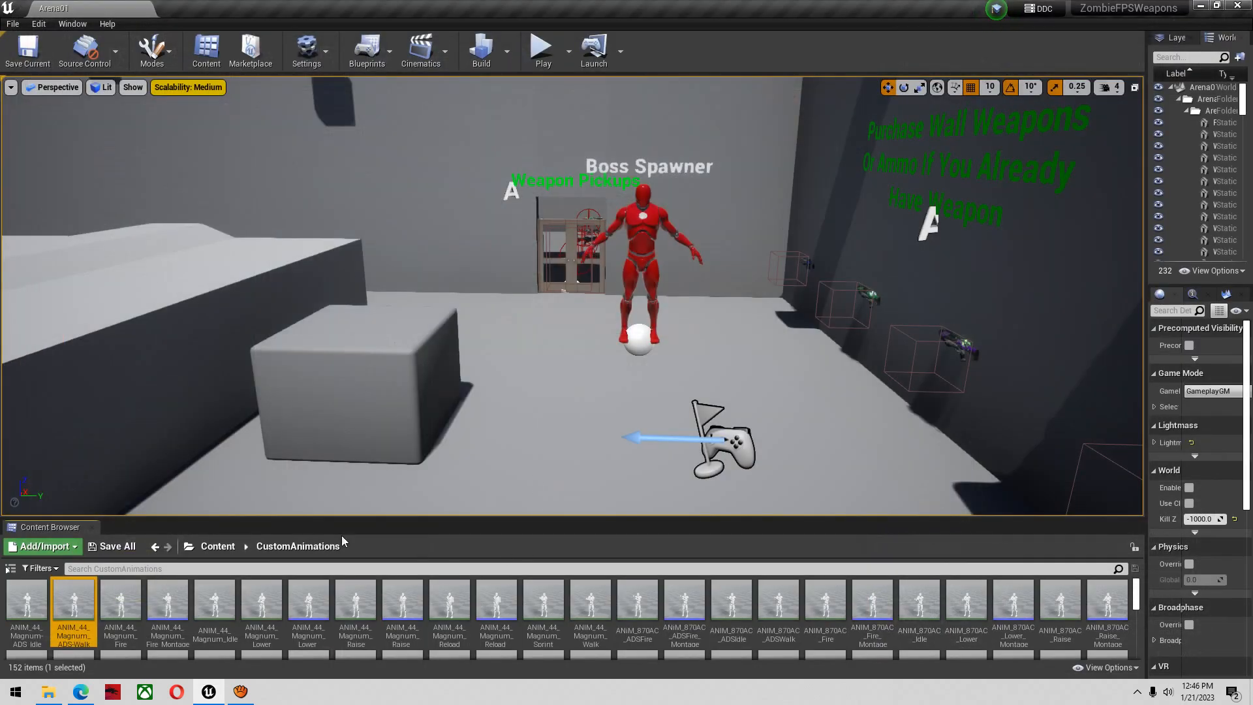
Start assigning a different skeleton to the SKM_FPSArms skeletal mesh in IBFPSStarterPack/Meshes/Arms
click(220, 550)
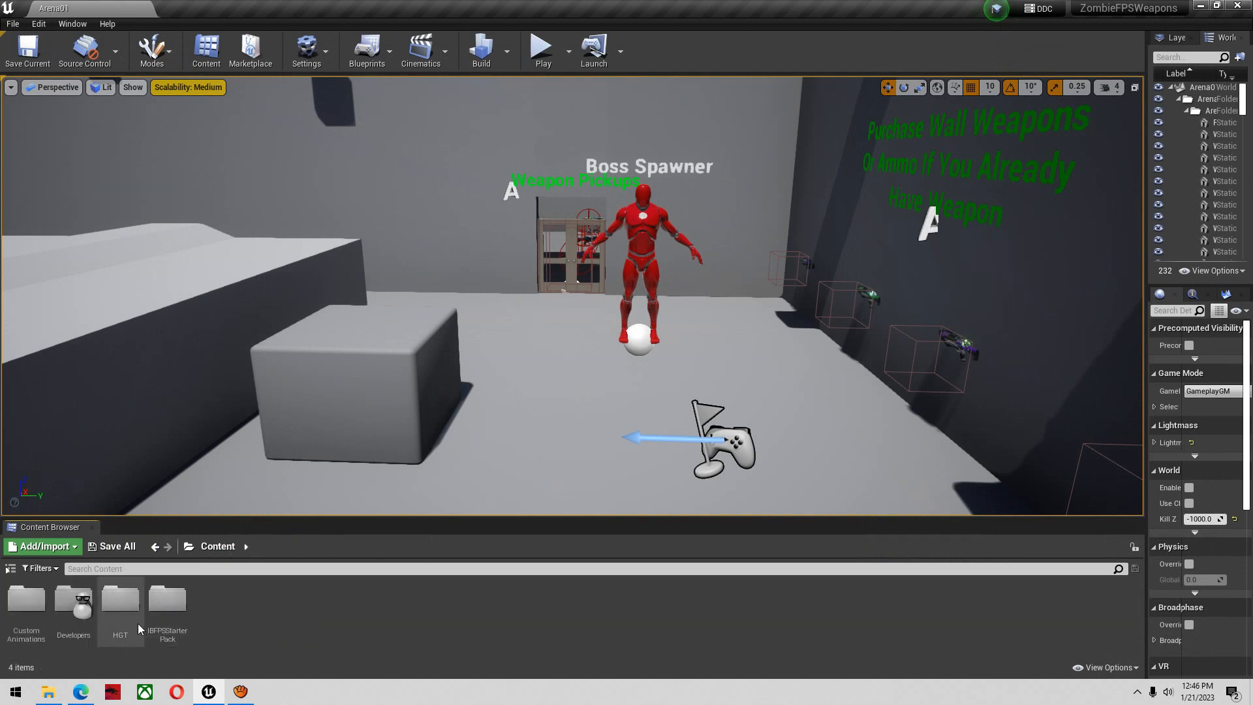
double_click(168, 603)
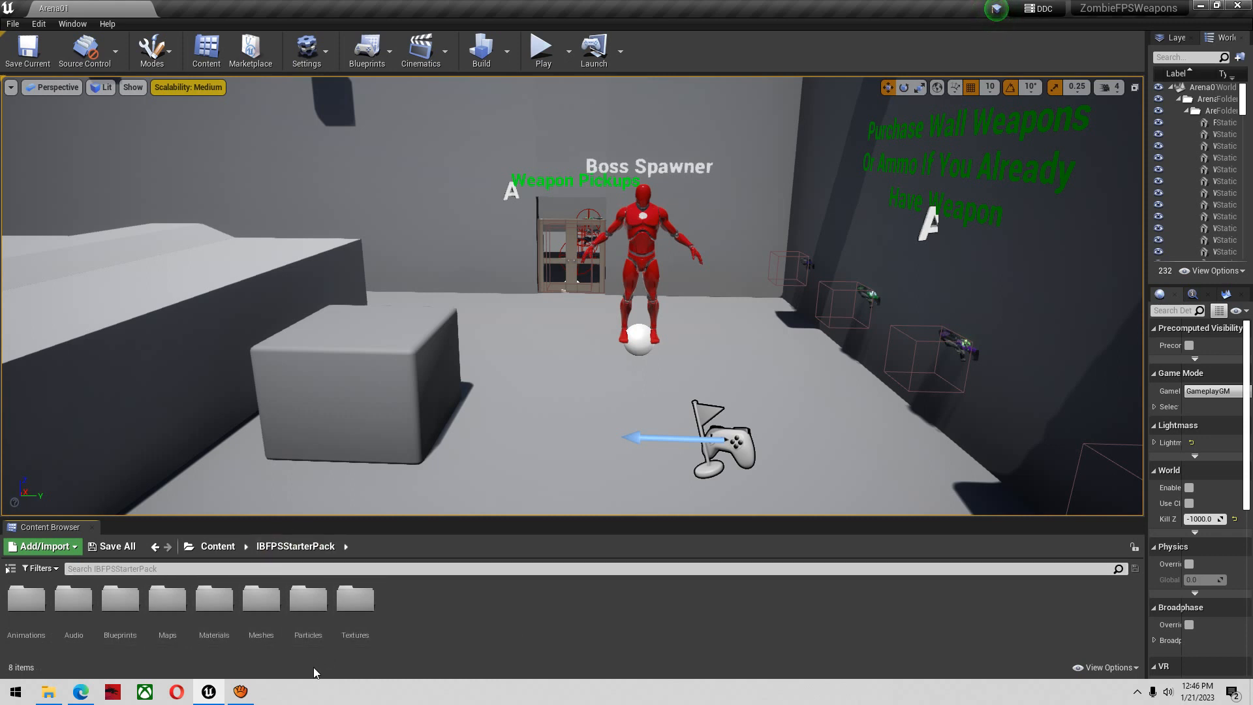
double_click(261, 599)
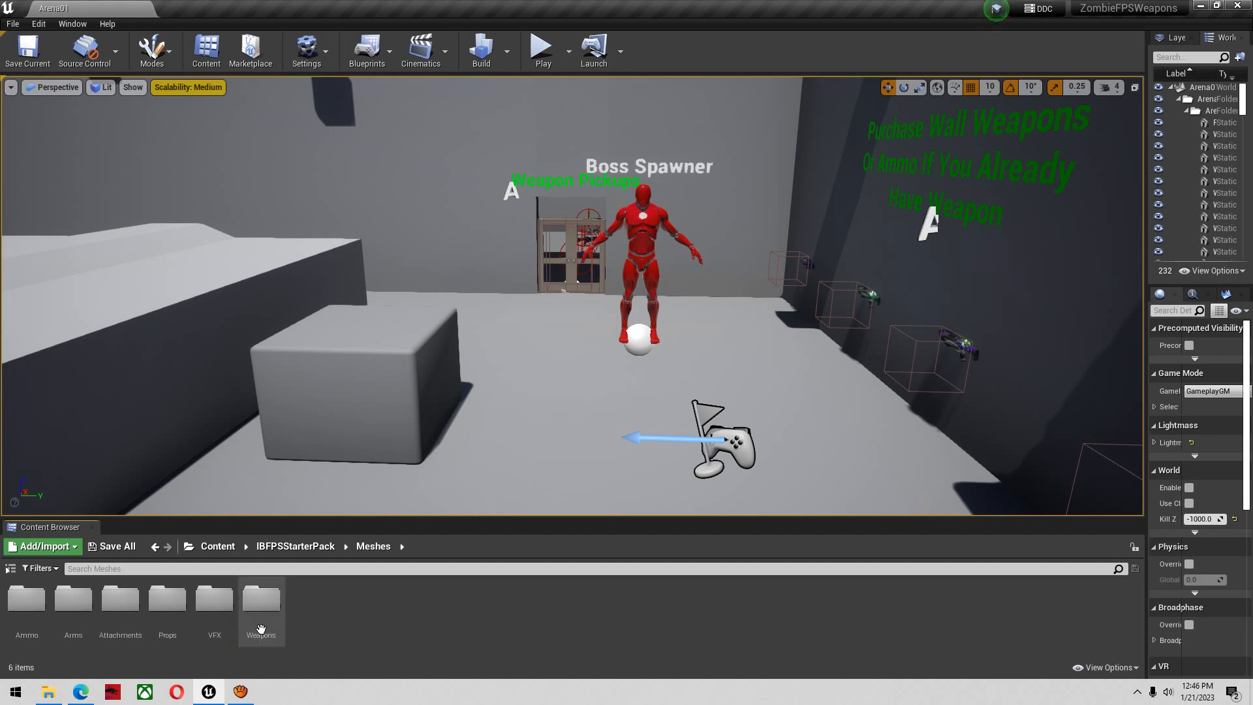
double_click(73, 611)
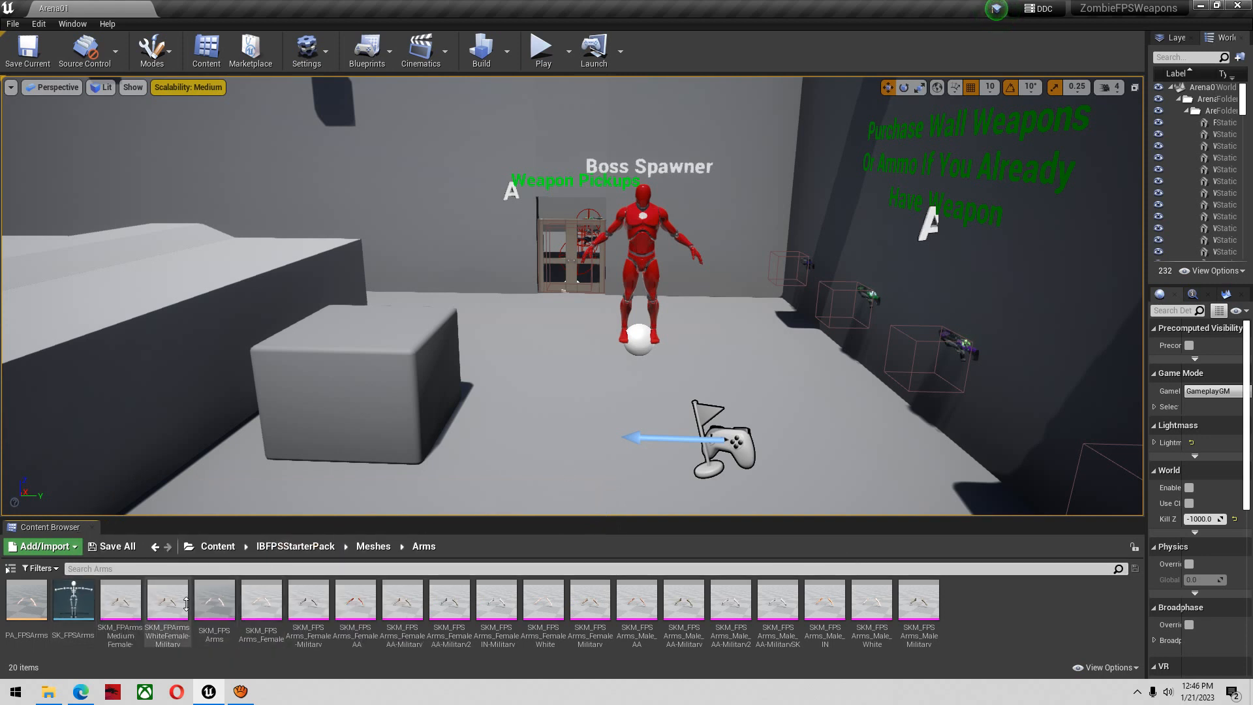
click(224, 612)
right_click(223, 612)
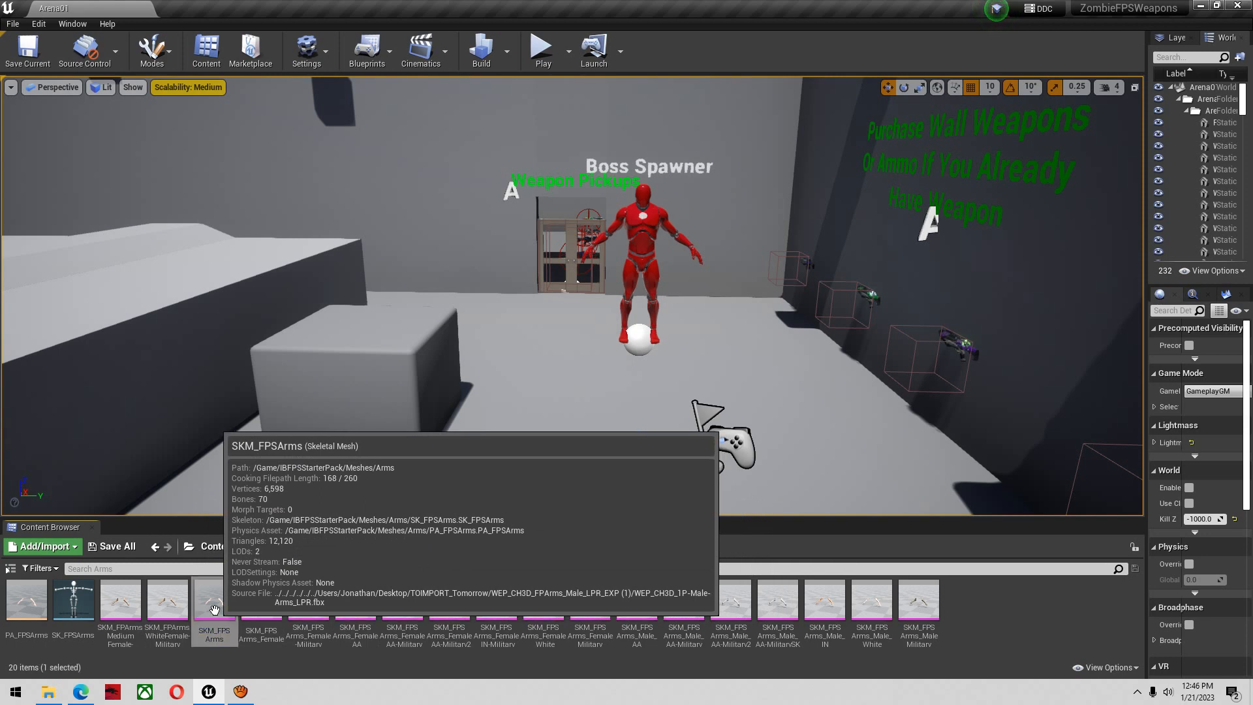
mouse_move(309, 213)
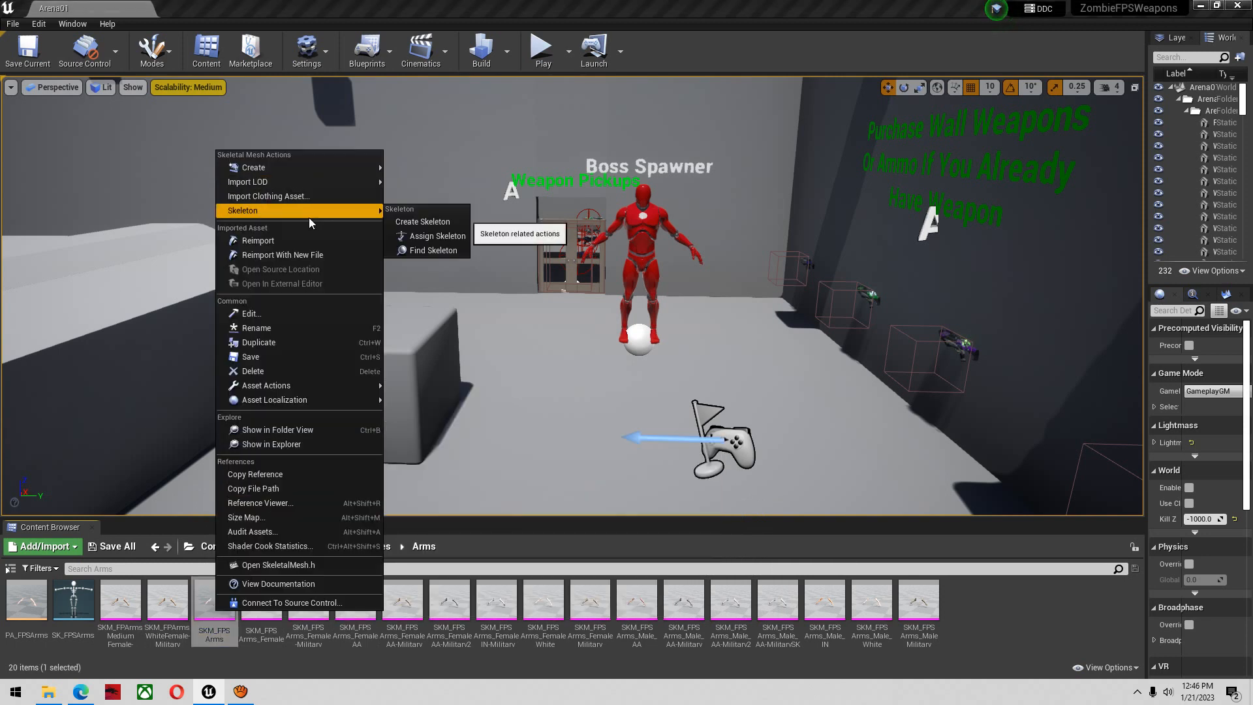
click(429, 236)
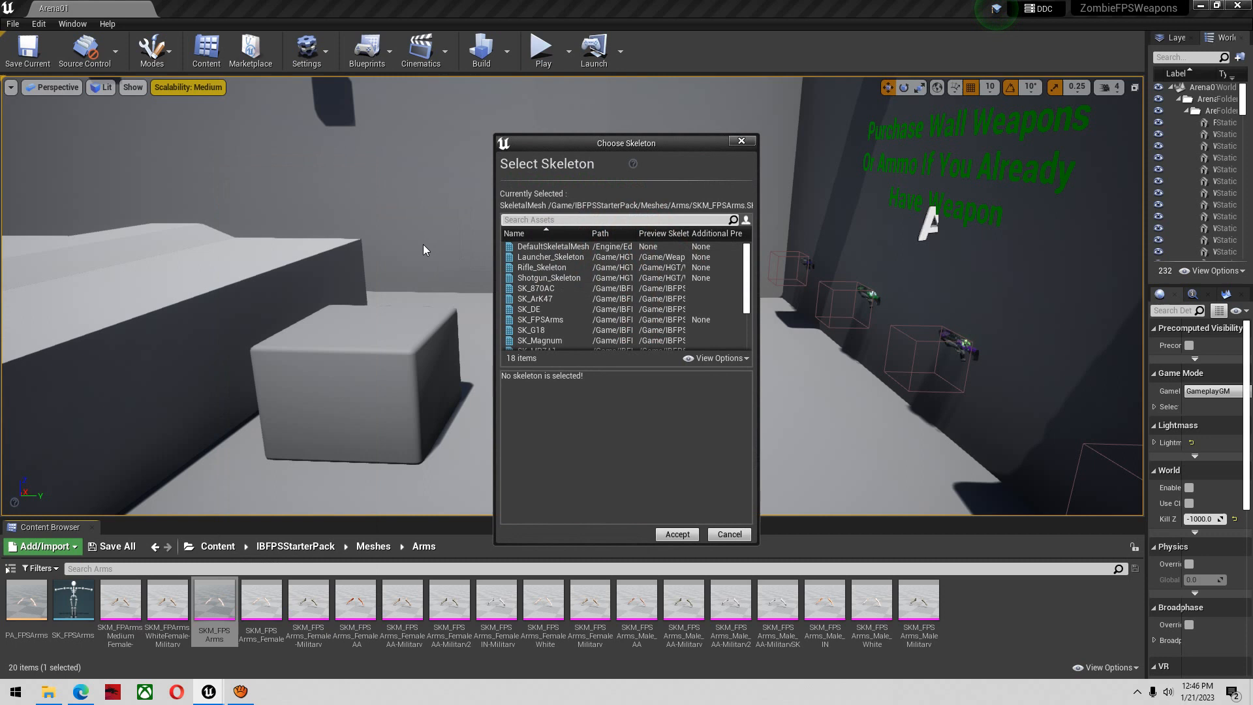
Assign UE4_Mannequin_Skeleton as the skeleton of the SKM_FPSArms mesh and save all modified assets
text(ue4)
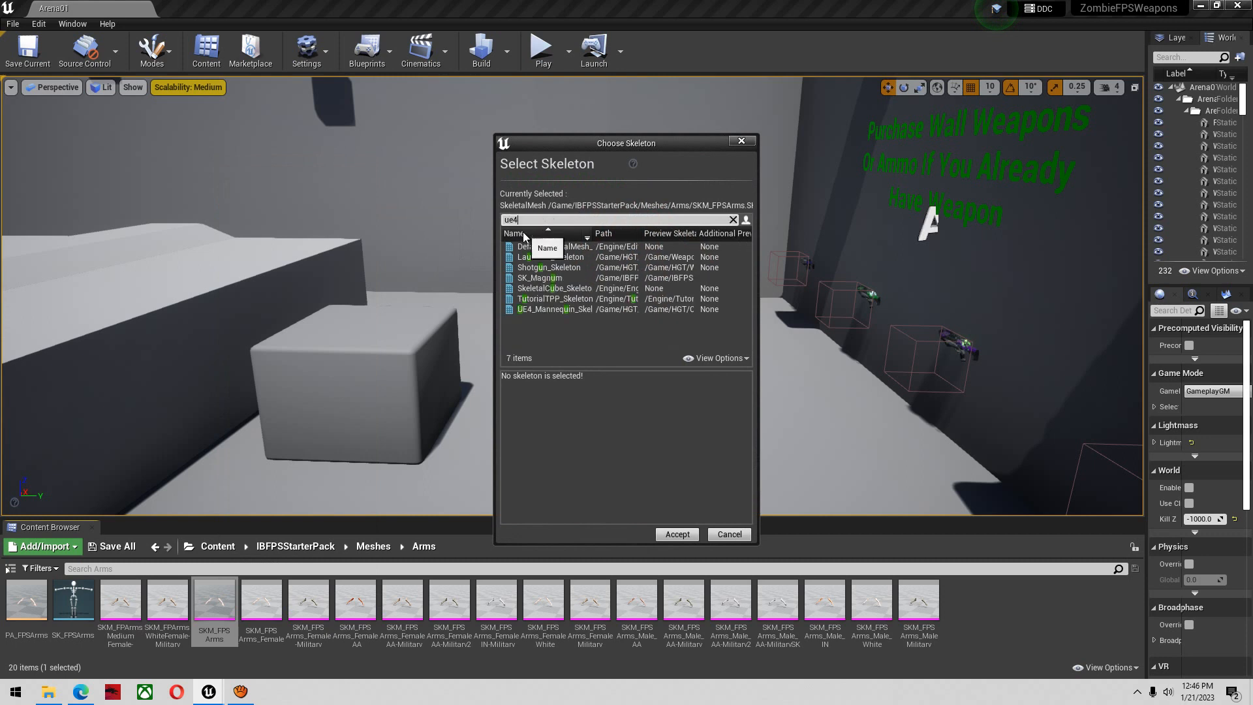
click(534, 246)
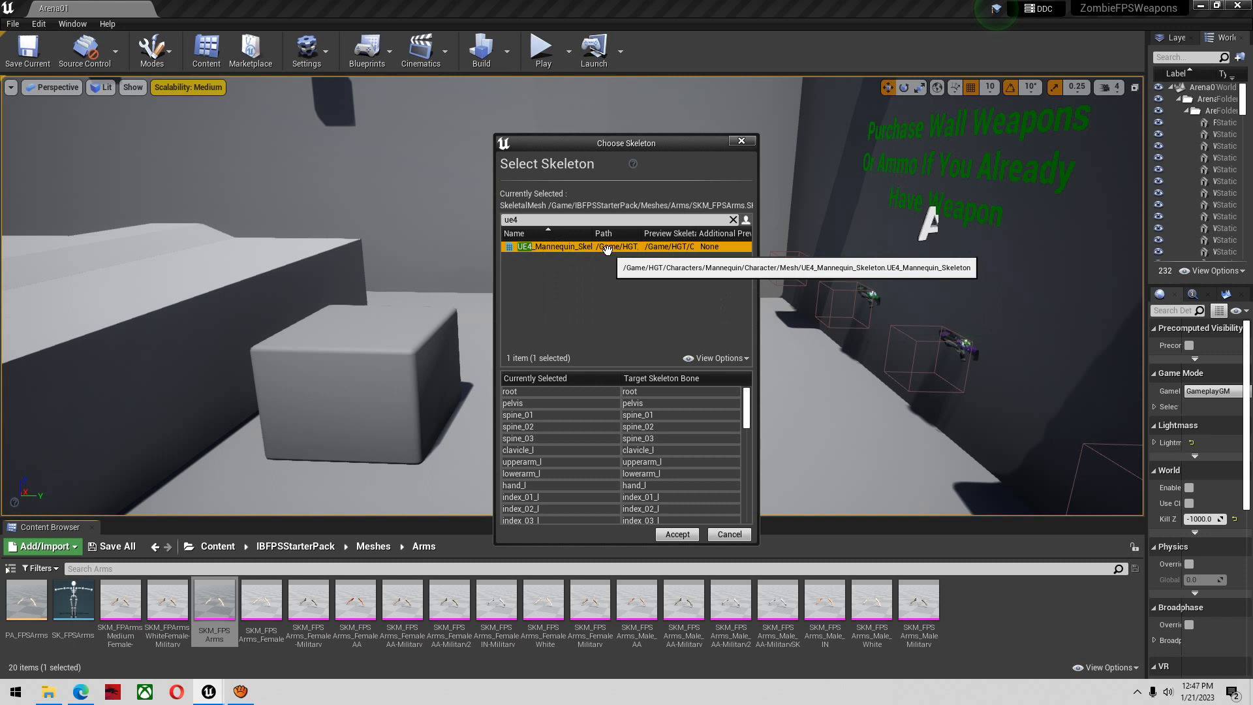
scroll(686, 440, down, 10)
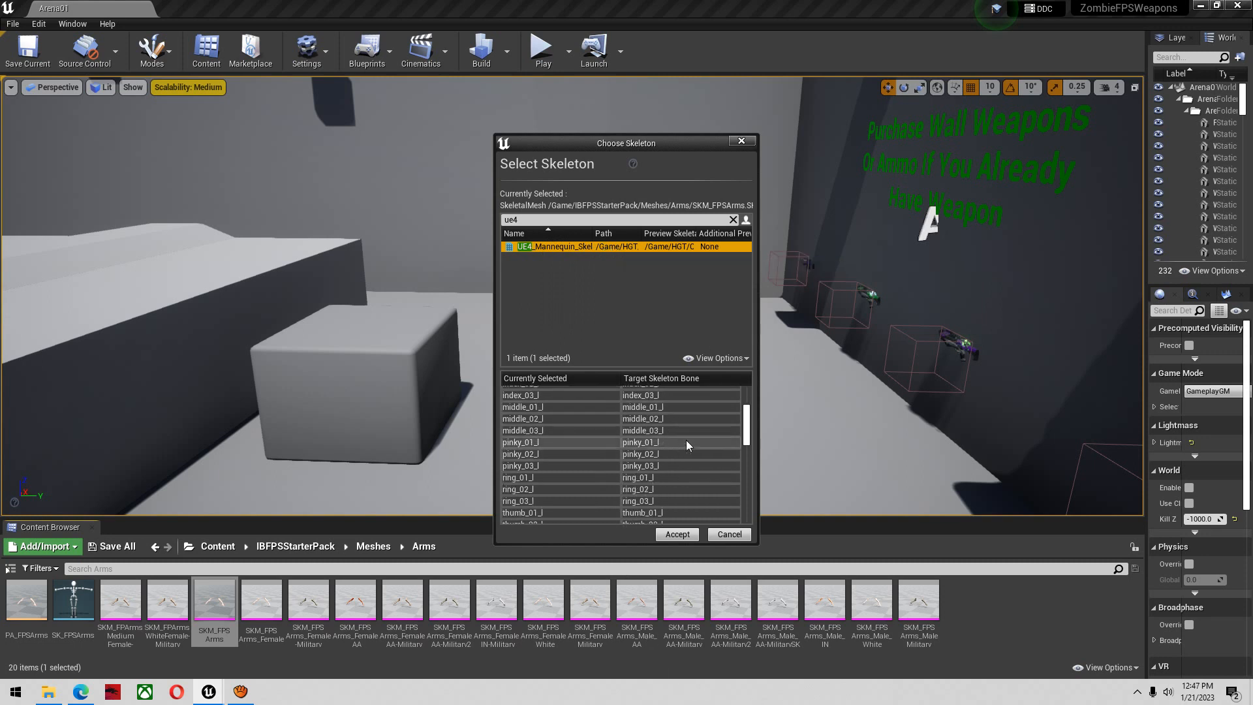
scroll(665, 468, down, 3)
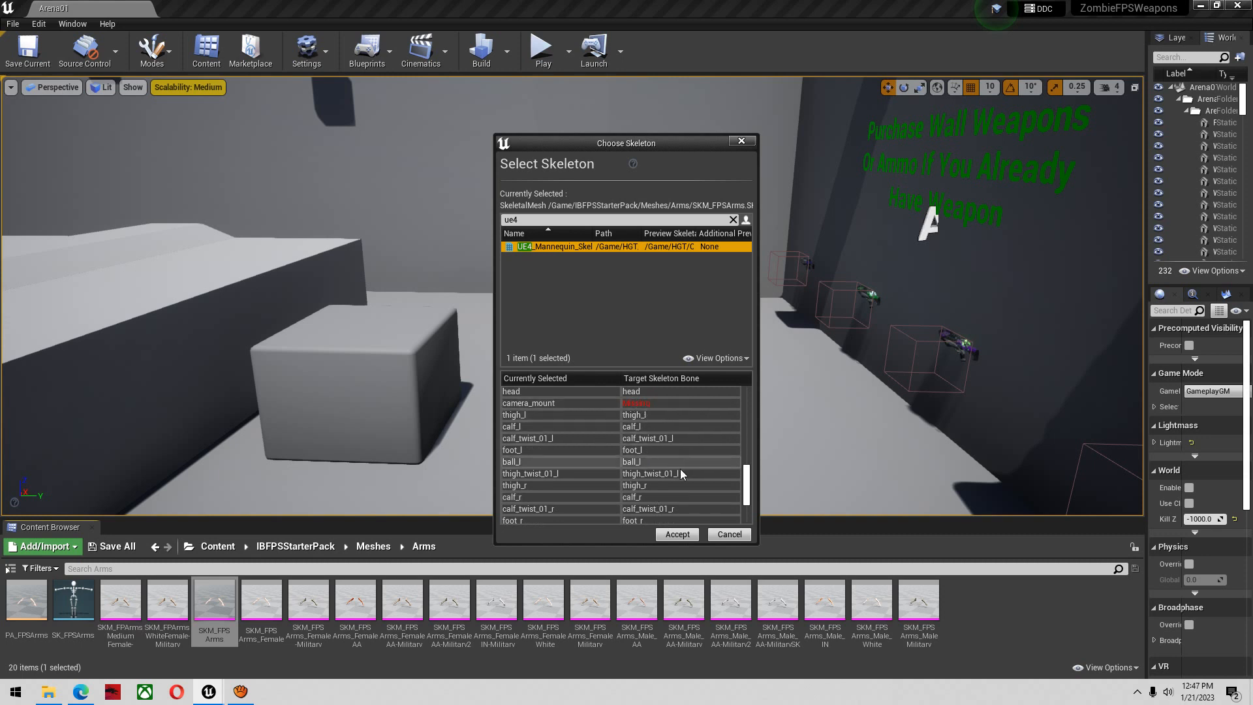
scroll(680, 468, down, 5)
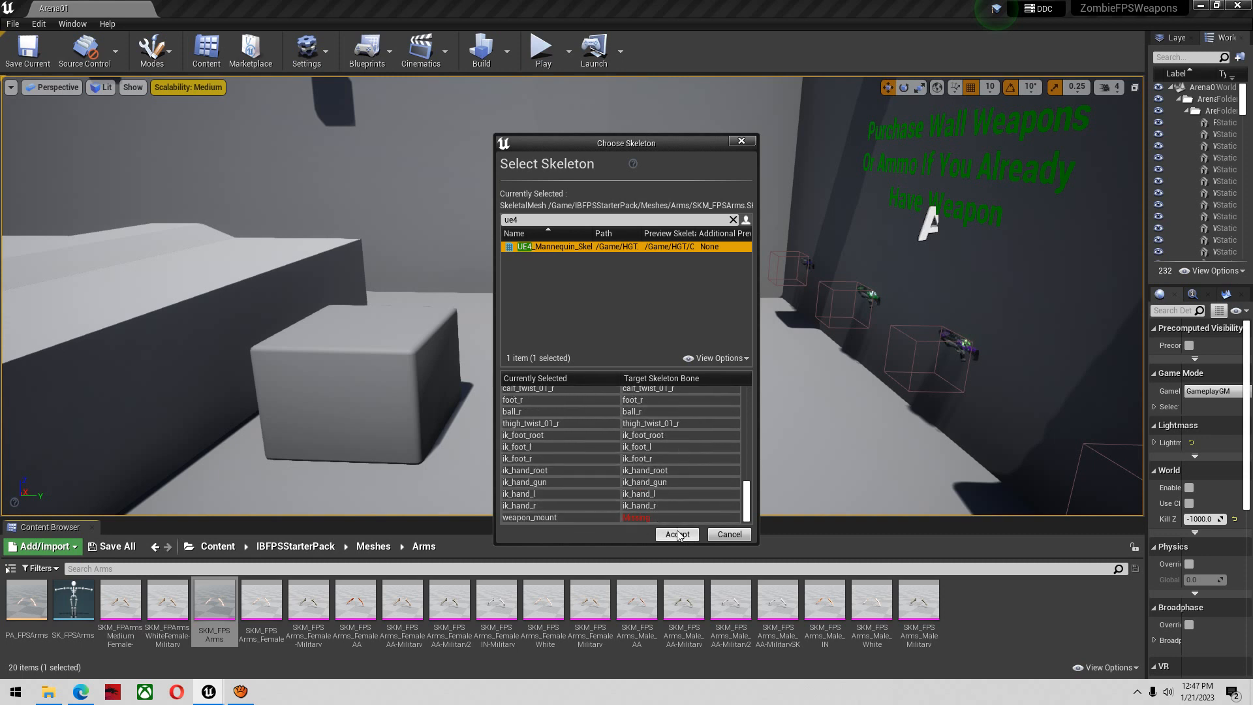
click(676, 534)
click(651, 495)
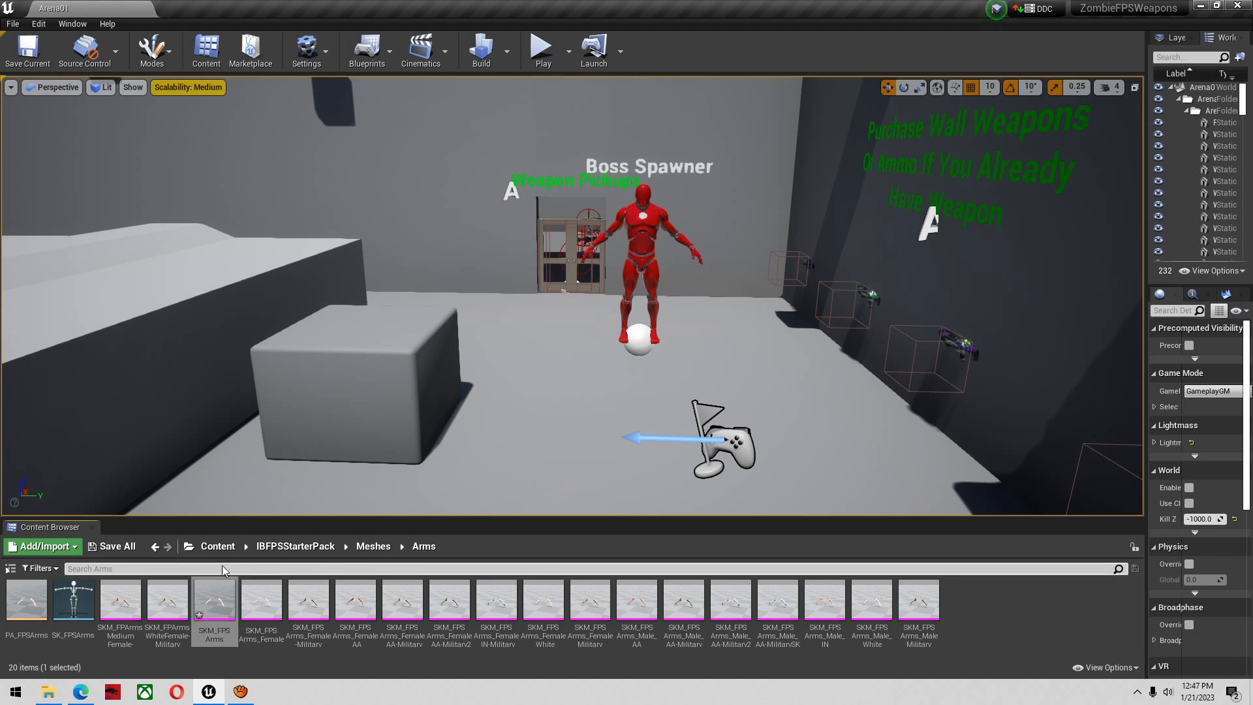
click(112, 546)
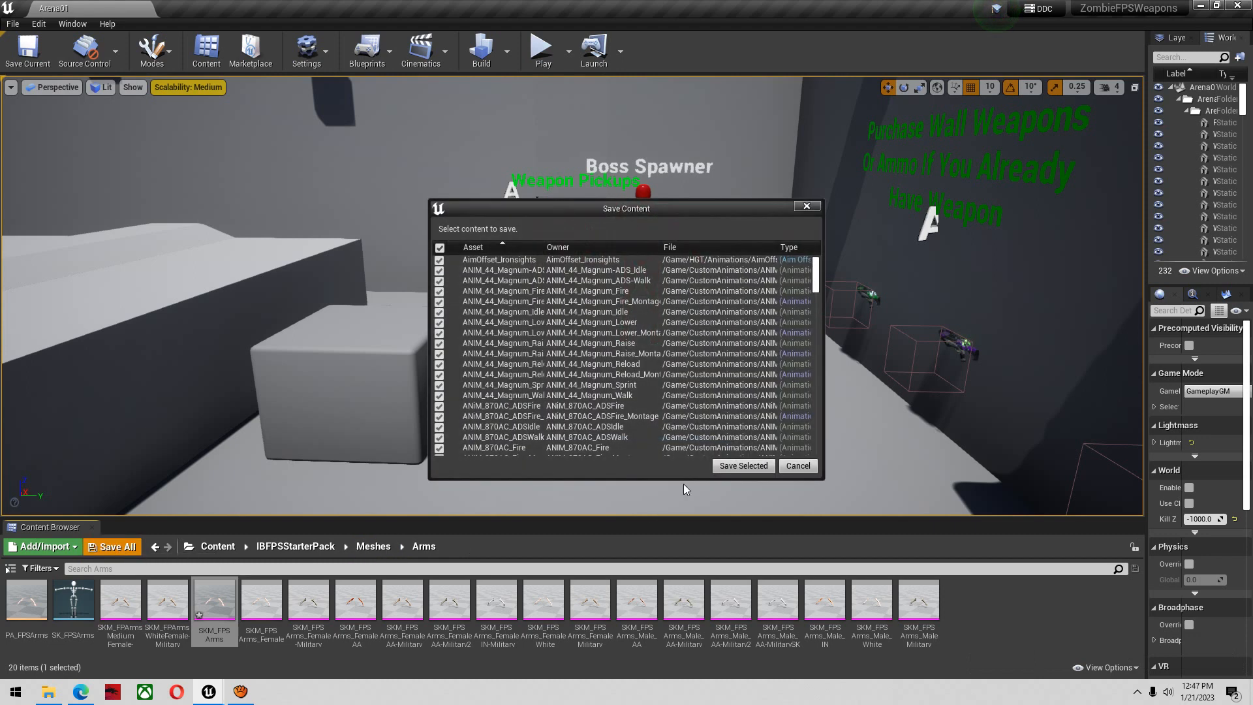
click(723, 468)
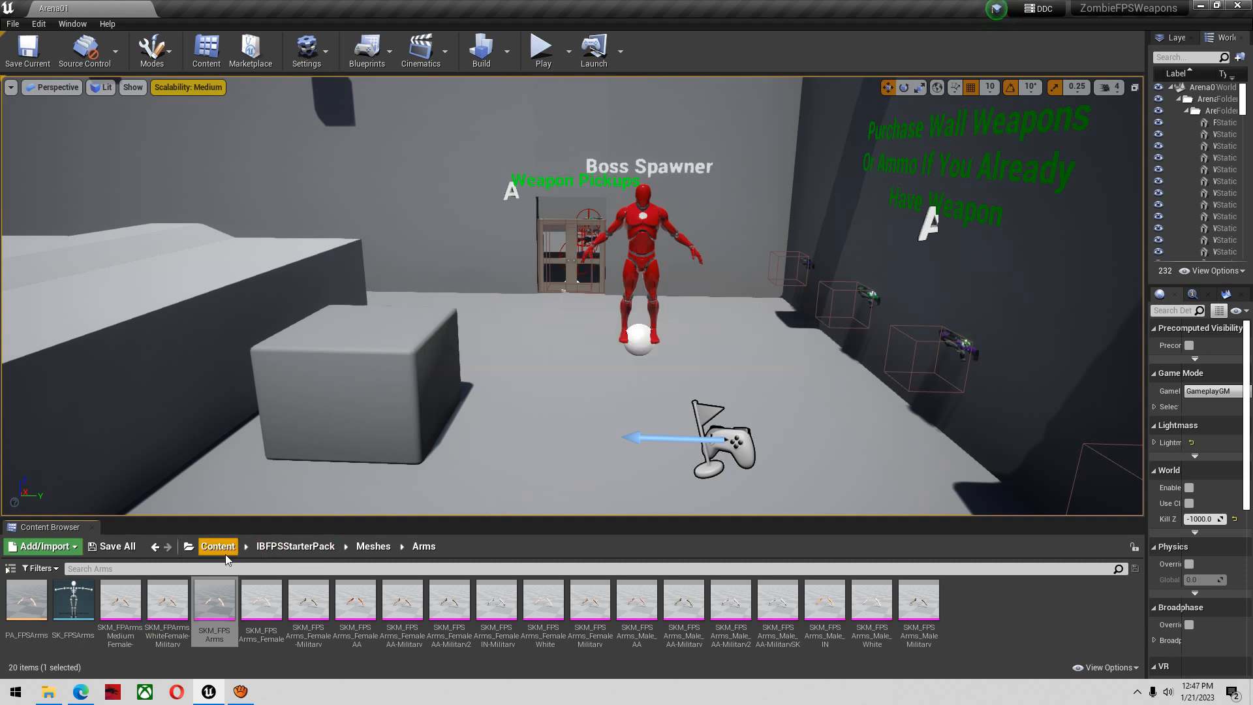
Open the Character_Yellow blueprint from HGT/Characters/Child_Characters
click(271, 548)
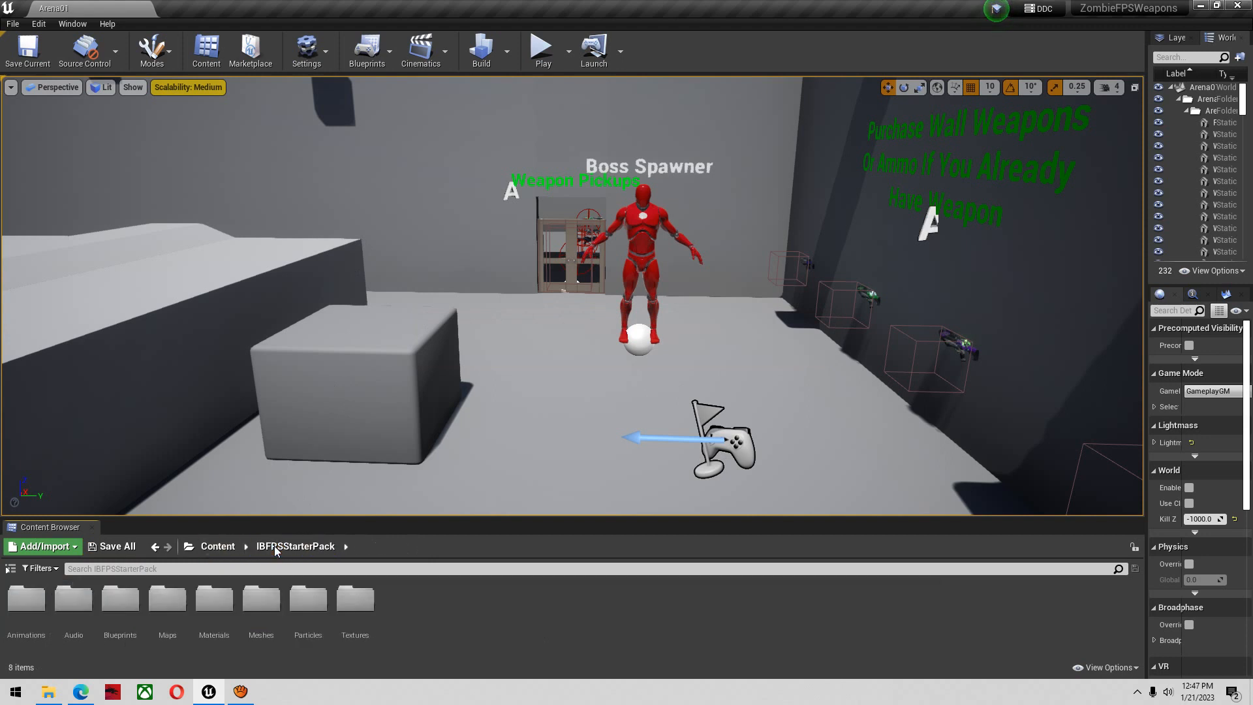
click(227, 548)
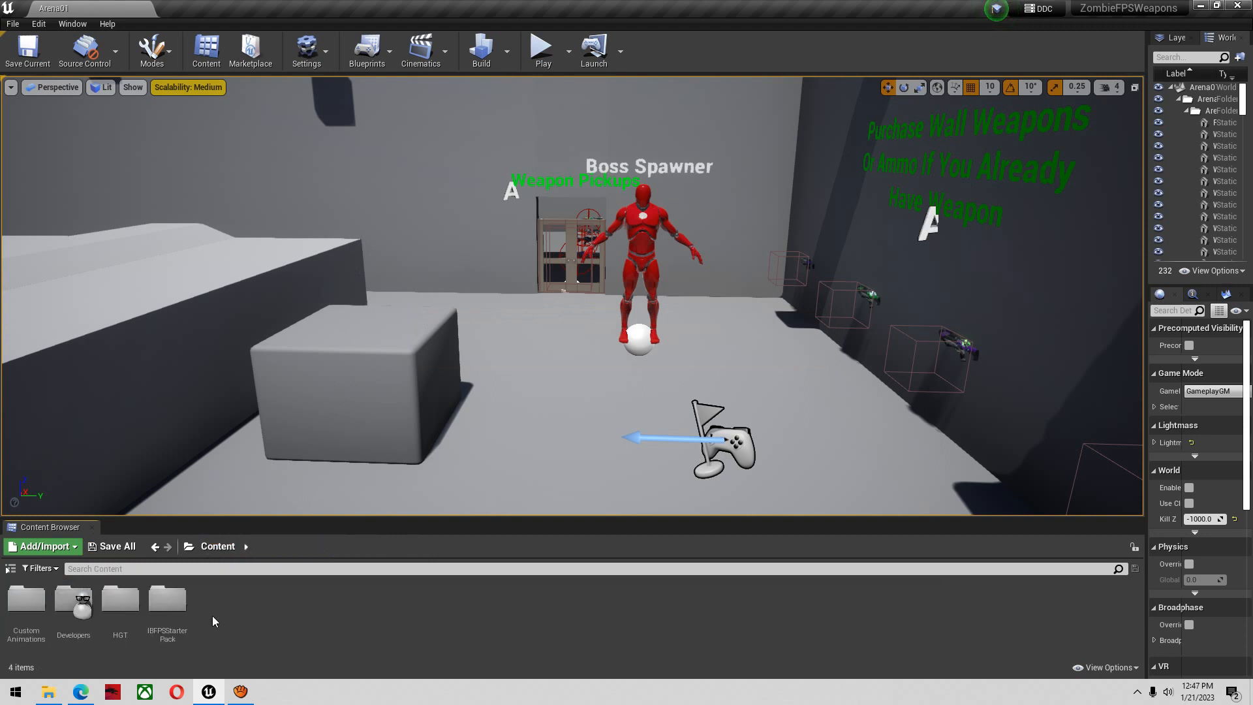
double_click(119, 618)
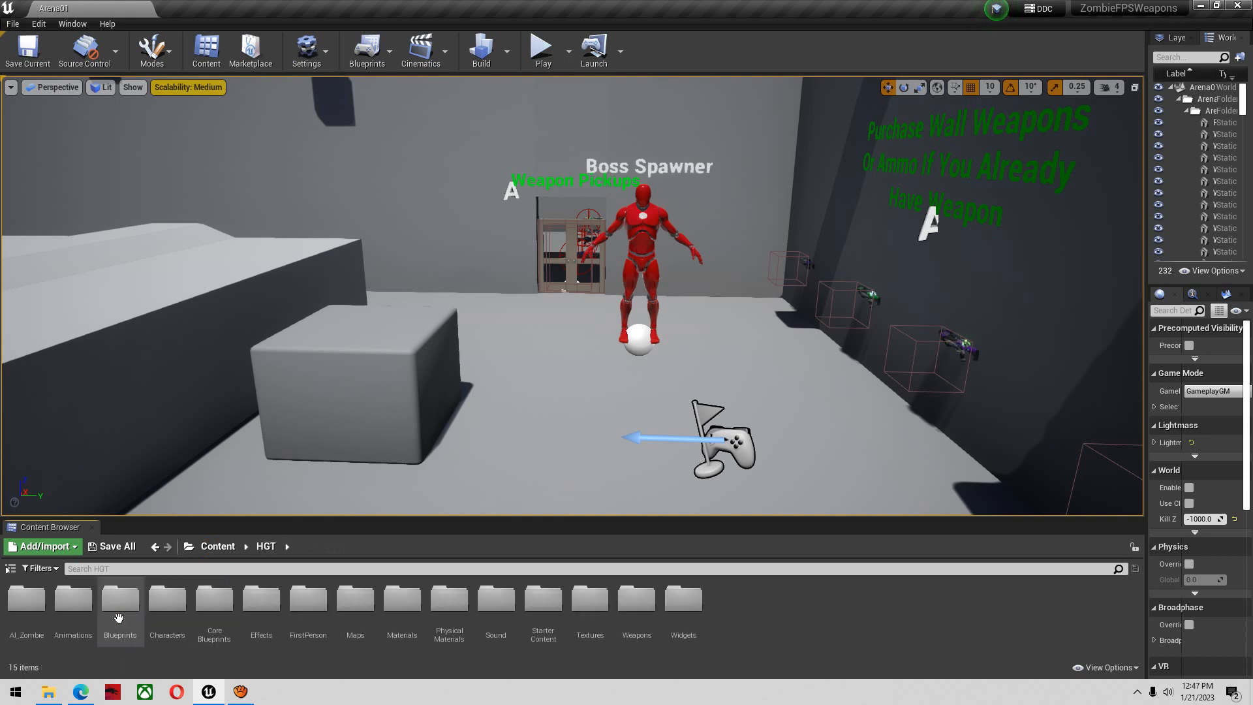
double_click(168, 623)
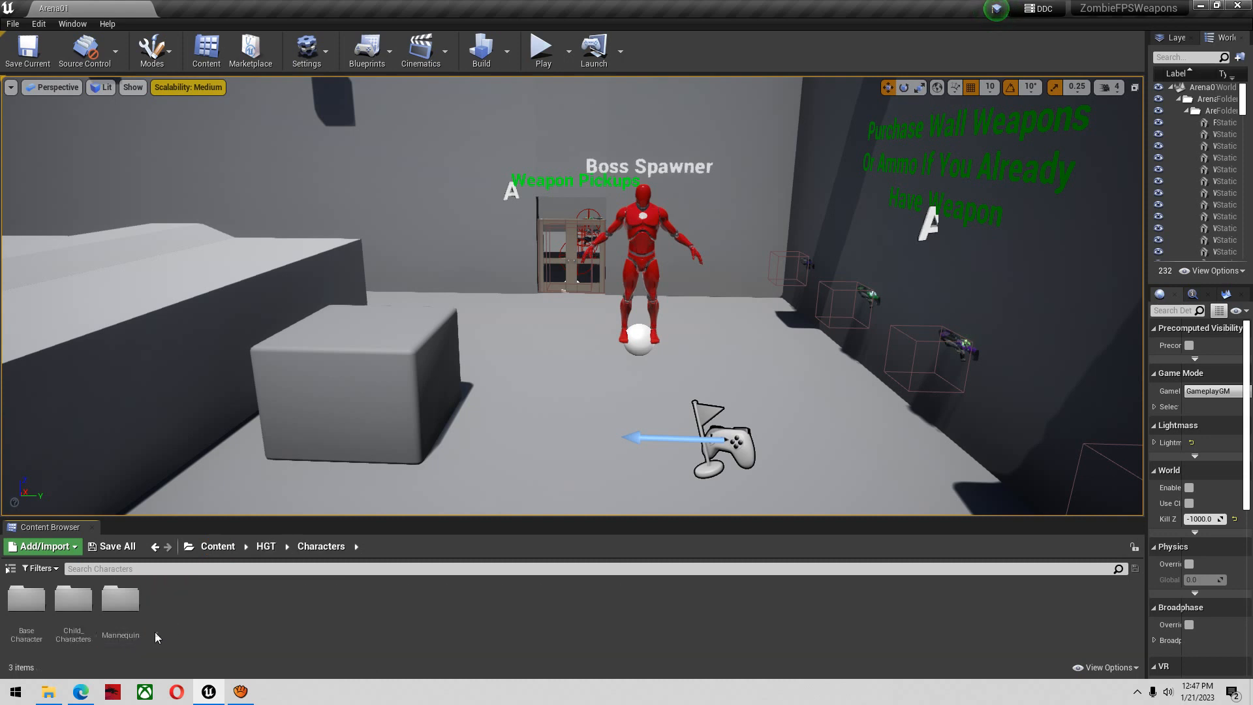
double_click(73, 599)
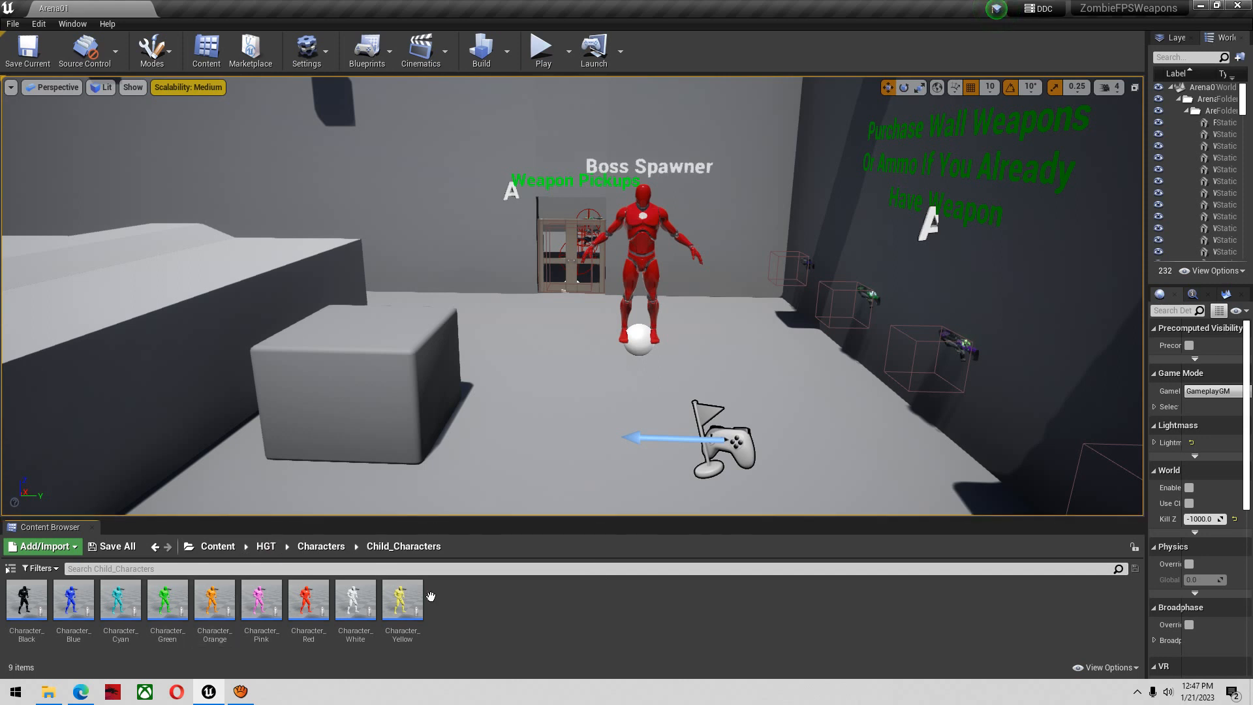
double_click(400, 617)
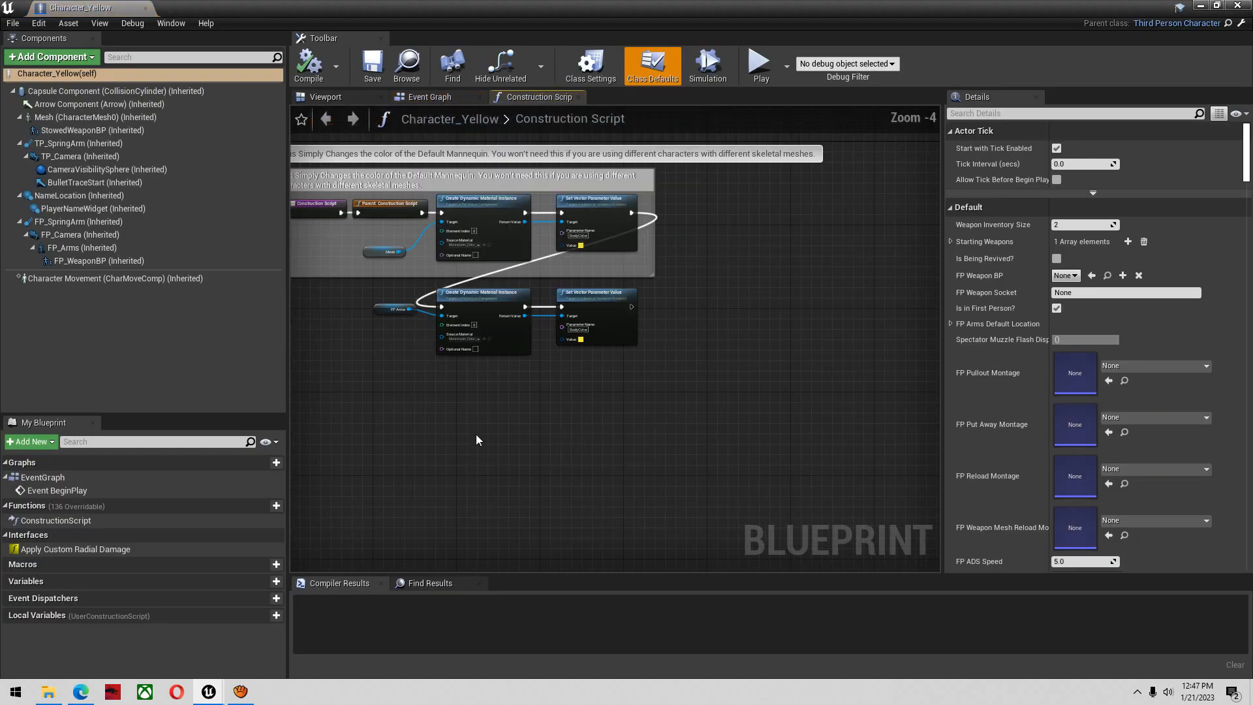
Delete the mesh and FP arms colour-changing nodes from Character_Yellow's Construction Script, keeping the parent call, and compile and save the blueprint
right_drag(476, 433, 520, 494)
click(429, 97)
click(528, 99)
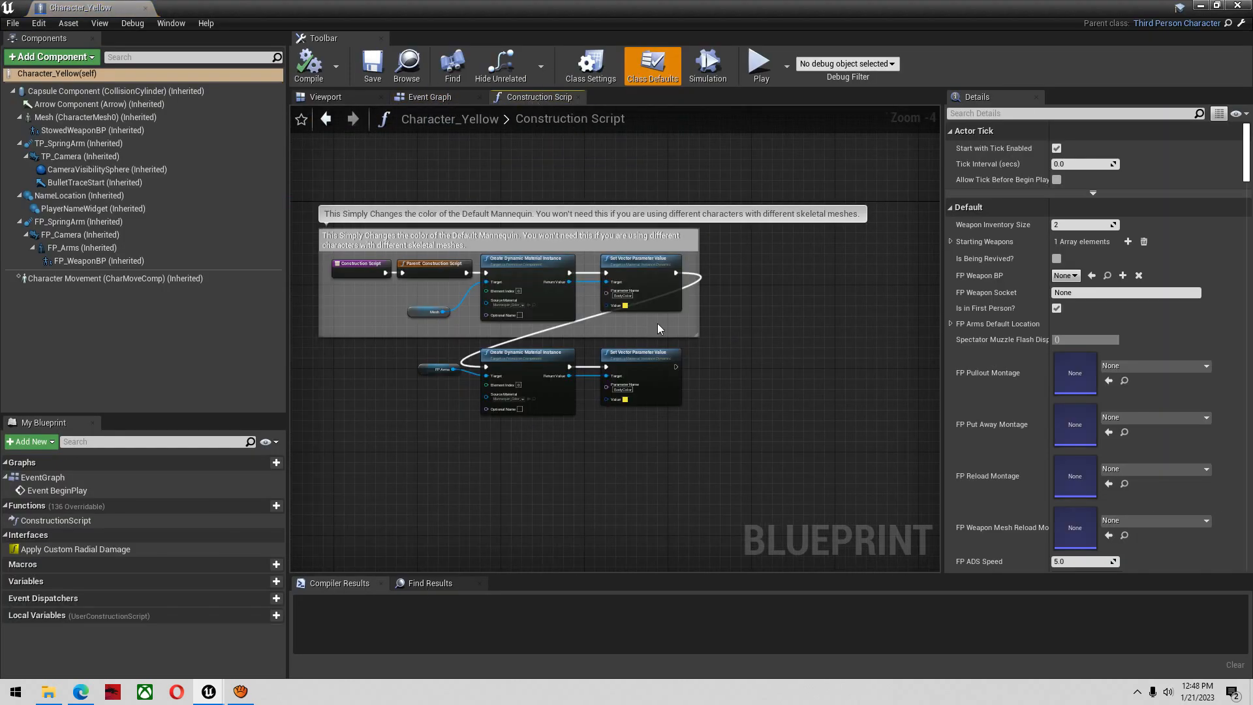
drag(593, 413, 366, 353)
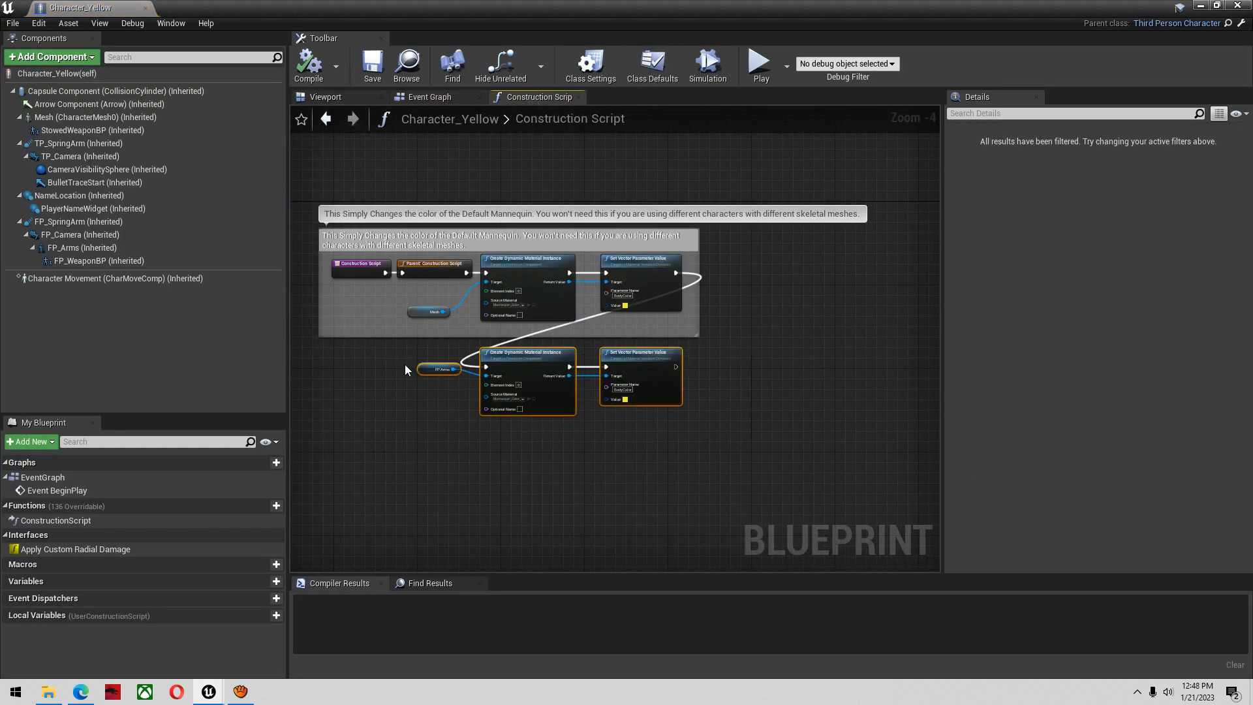
key(Delete)
drag(403, 313, 643, 298)
key(Delete)
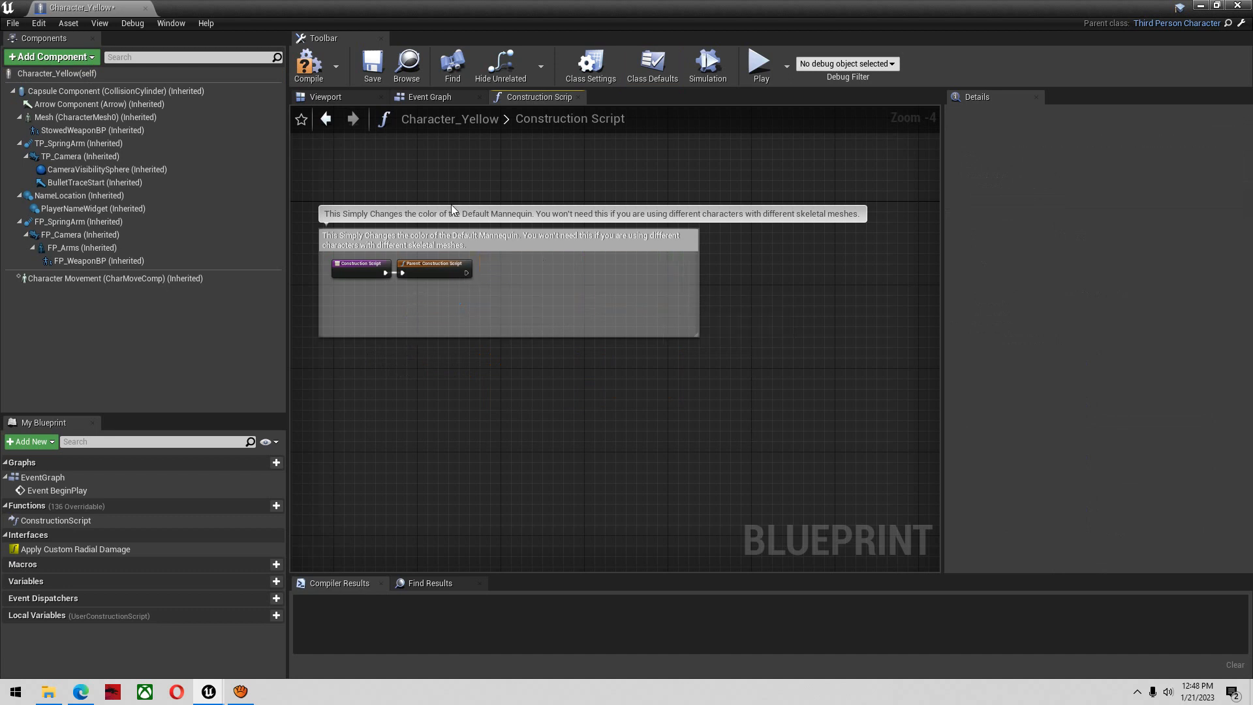
click(305, 77)
click(372, 65)
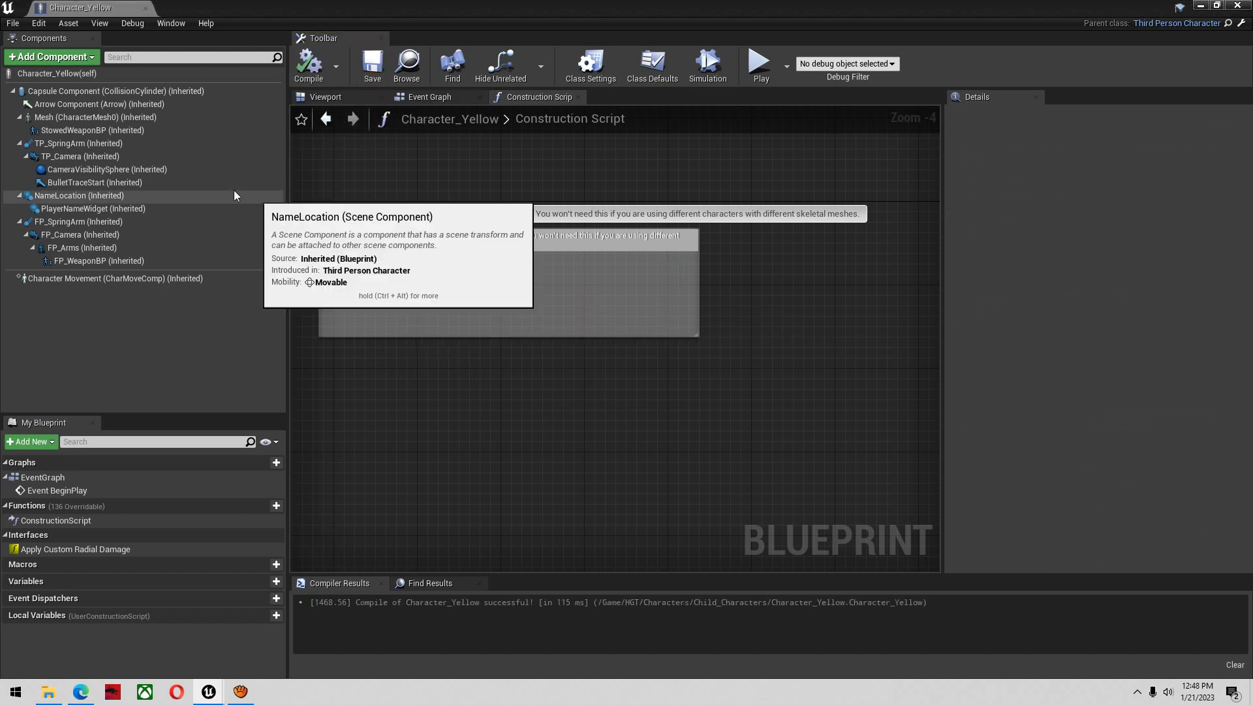
Set the skeletal mesh of the inherited FP_Arms component to SKM_FPSArms
click(114, 250)
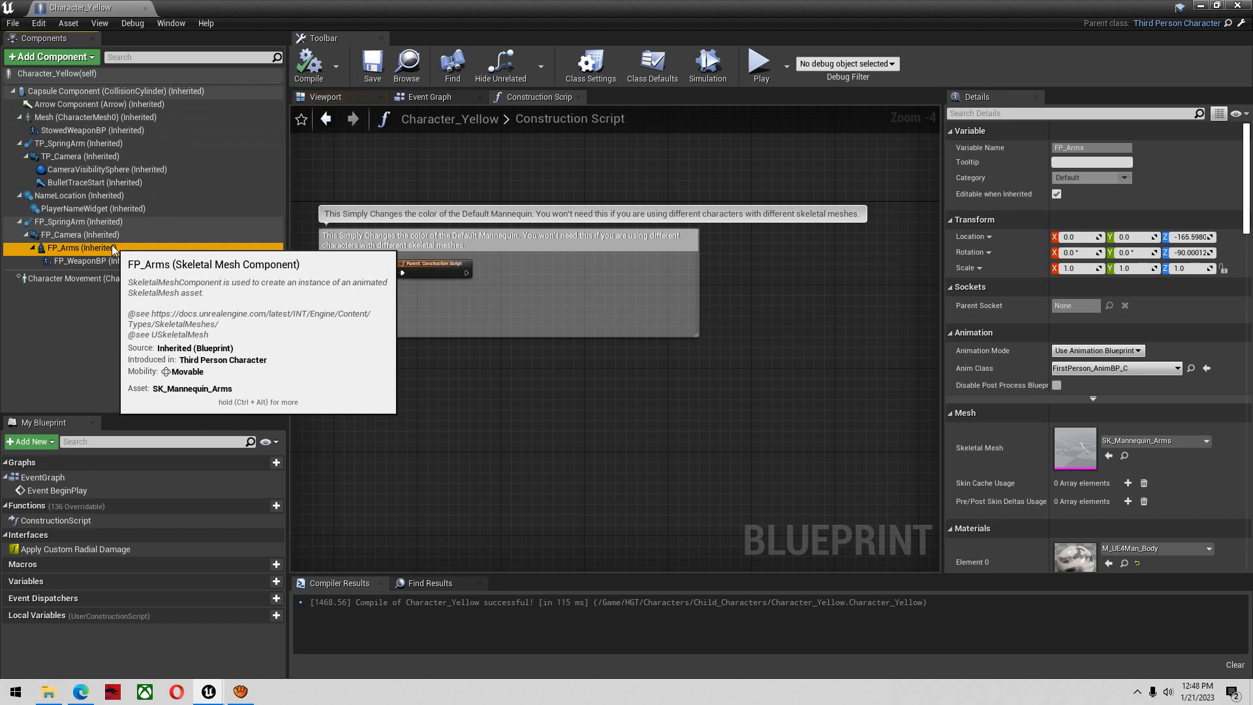
click(1128, 442)
text(skm ar)
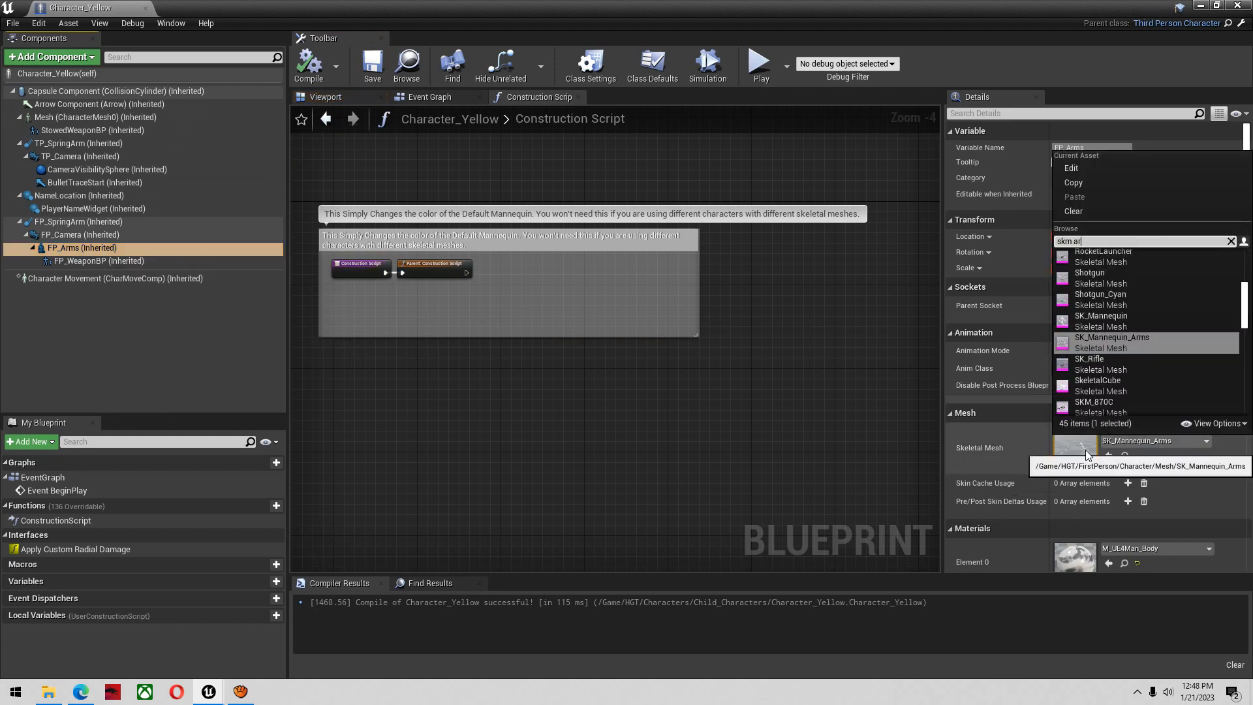
text(ms)
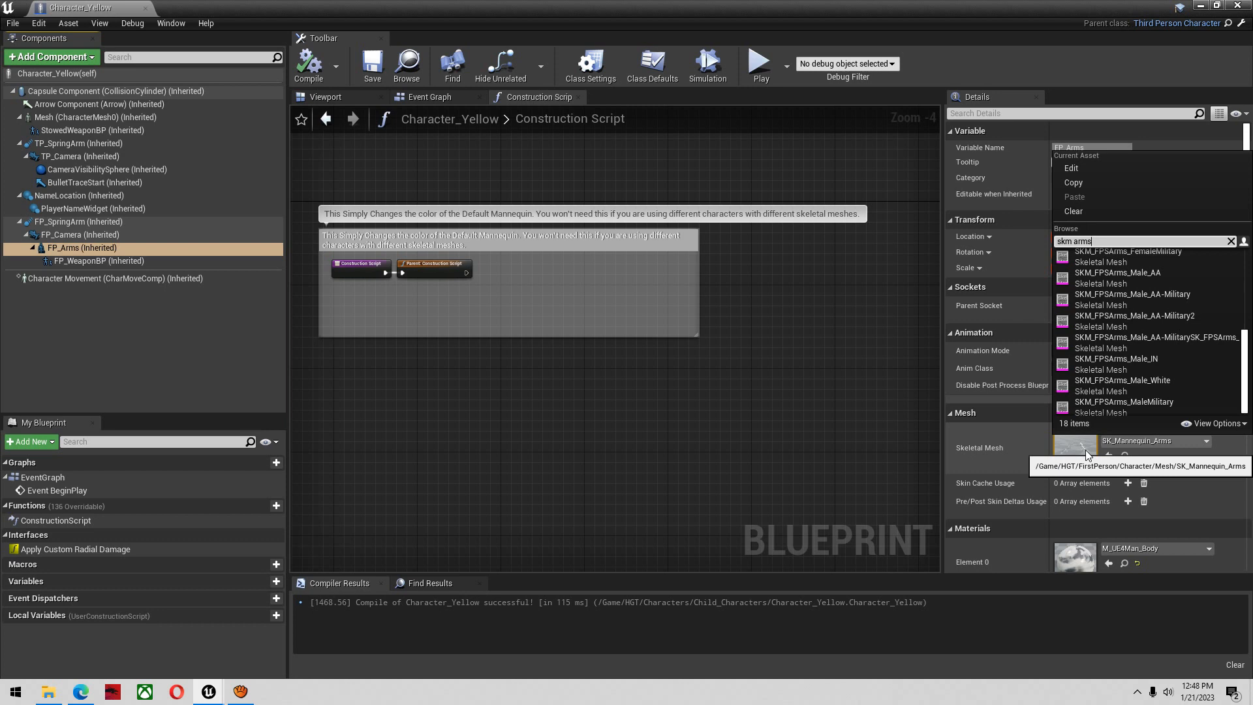
scroll(1204, 354, up, 5)
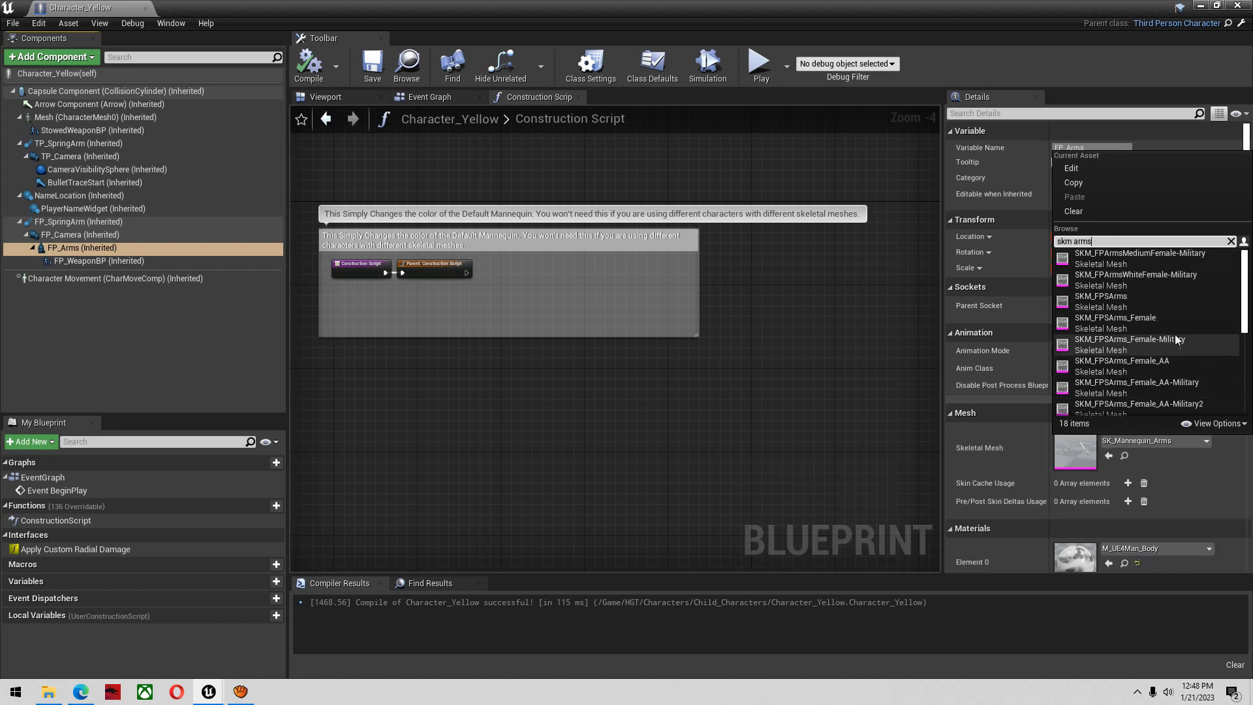
click(1144, 299)
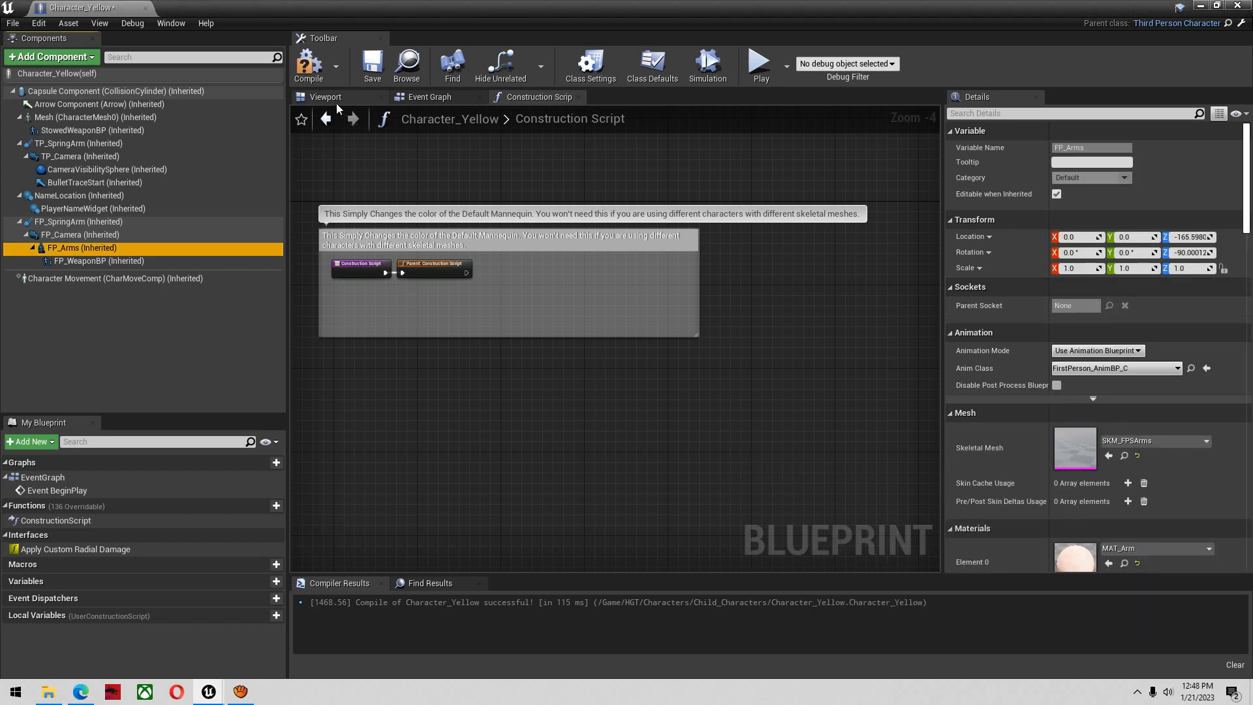
Check the new arms on the character in the viewport, and compile, save and close the Character_Yellow blueprint
click(335, 99)
scroll(674, 305, up, 6)
right_drag(678, 299, 776, 315)
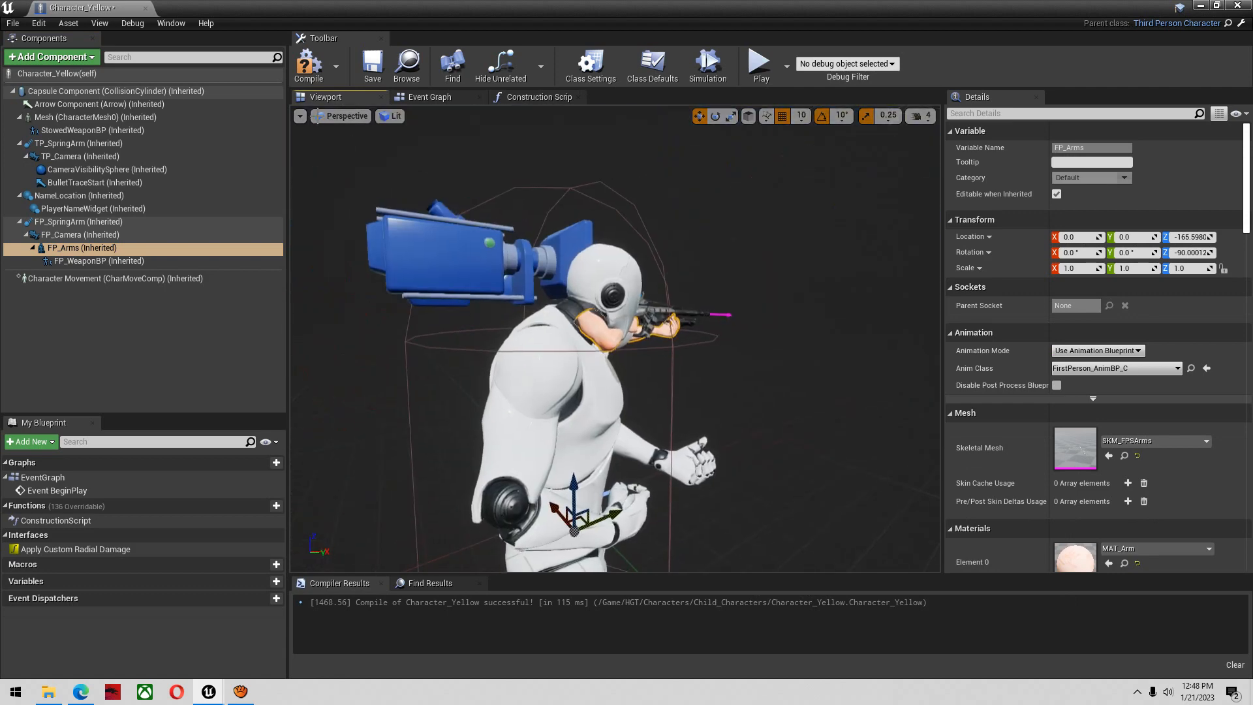
click(308, 64)
click(373, 63)
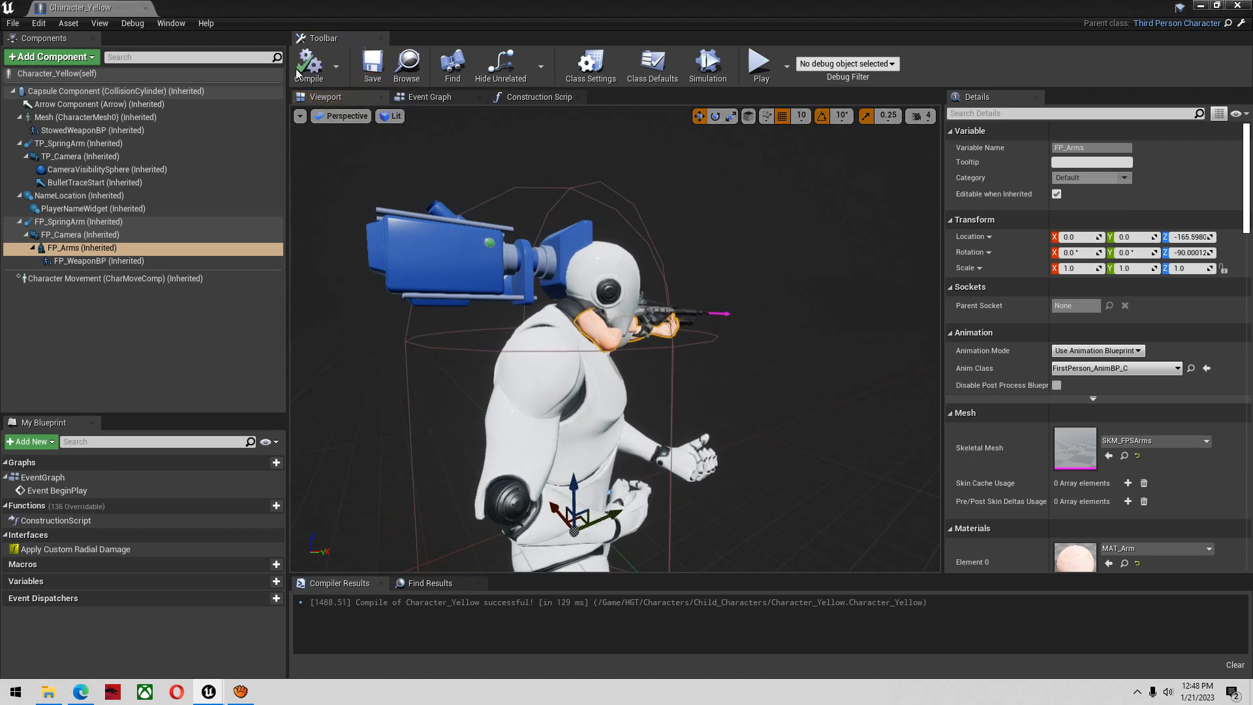
click(145, 7)
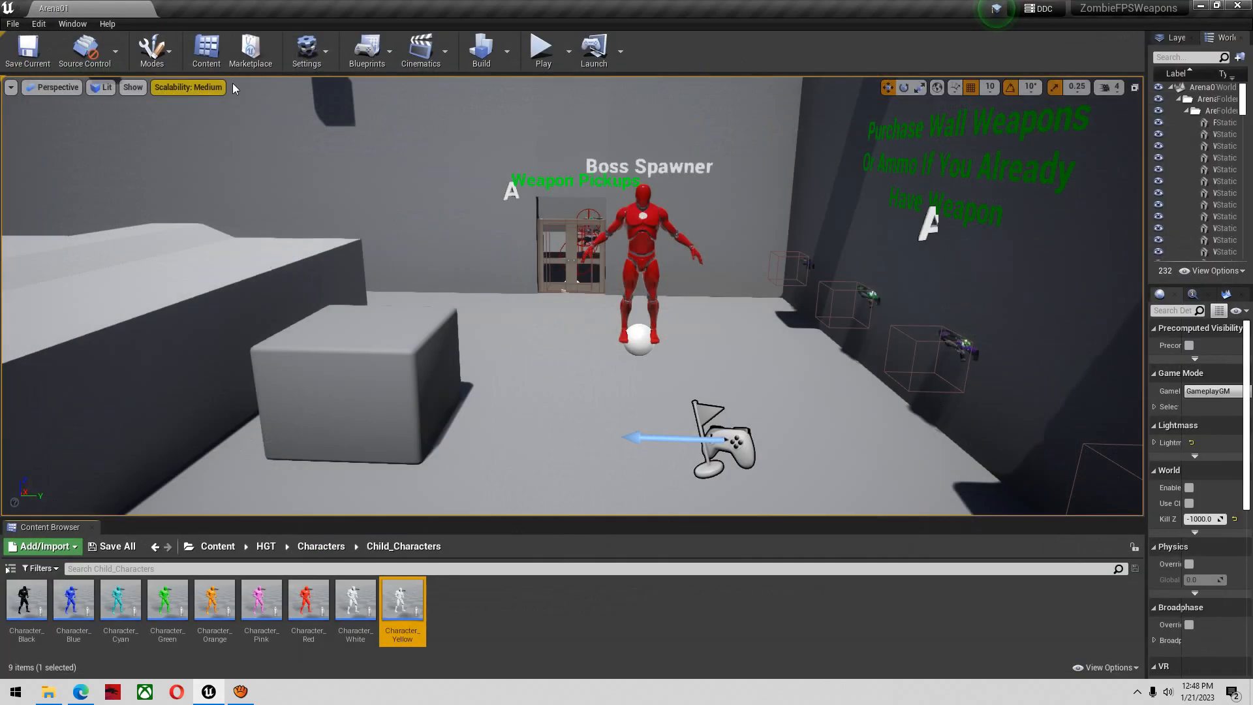
Open the MainMenu level from the HGT/Maps folder
click(488, 604)
scroll(529, 440, up, 3)
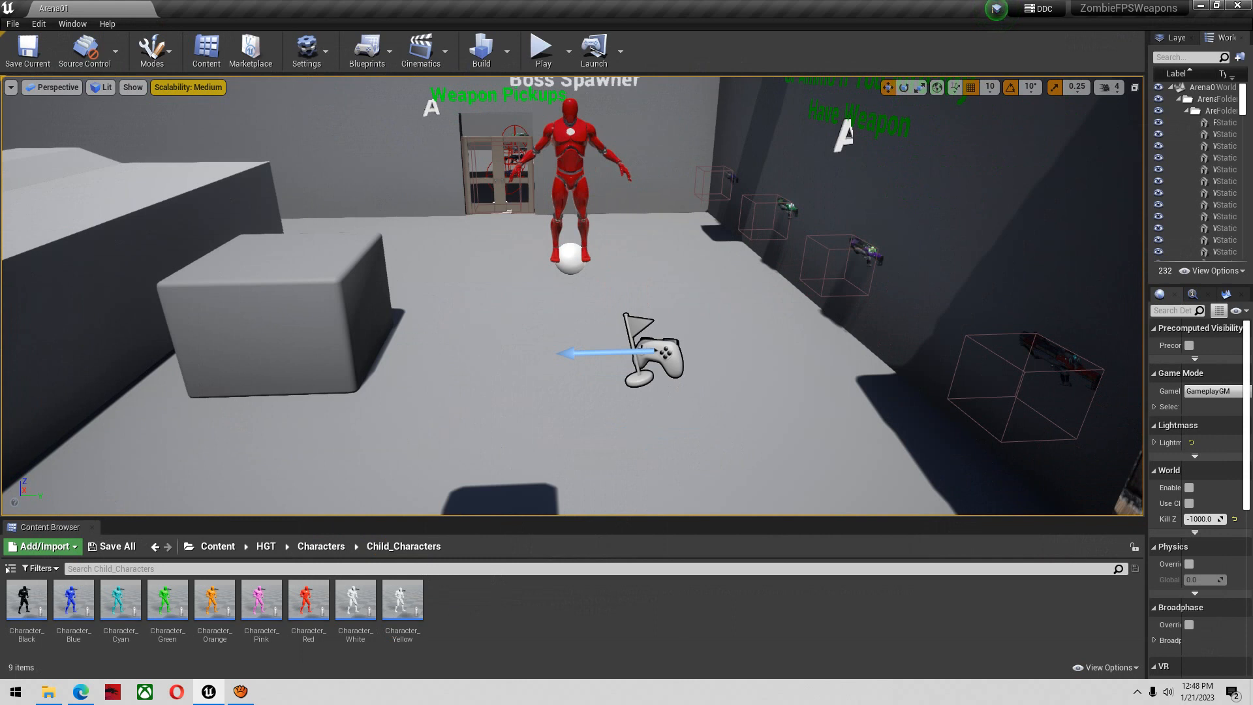
click(266, 546)
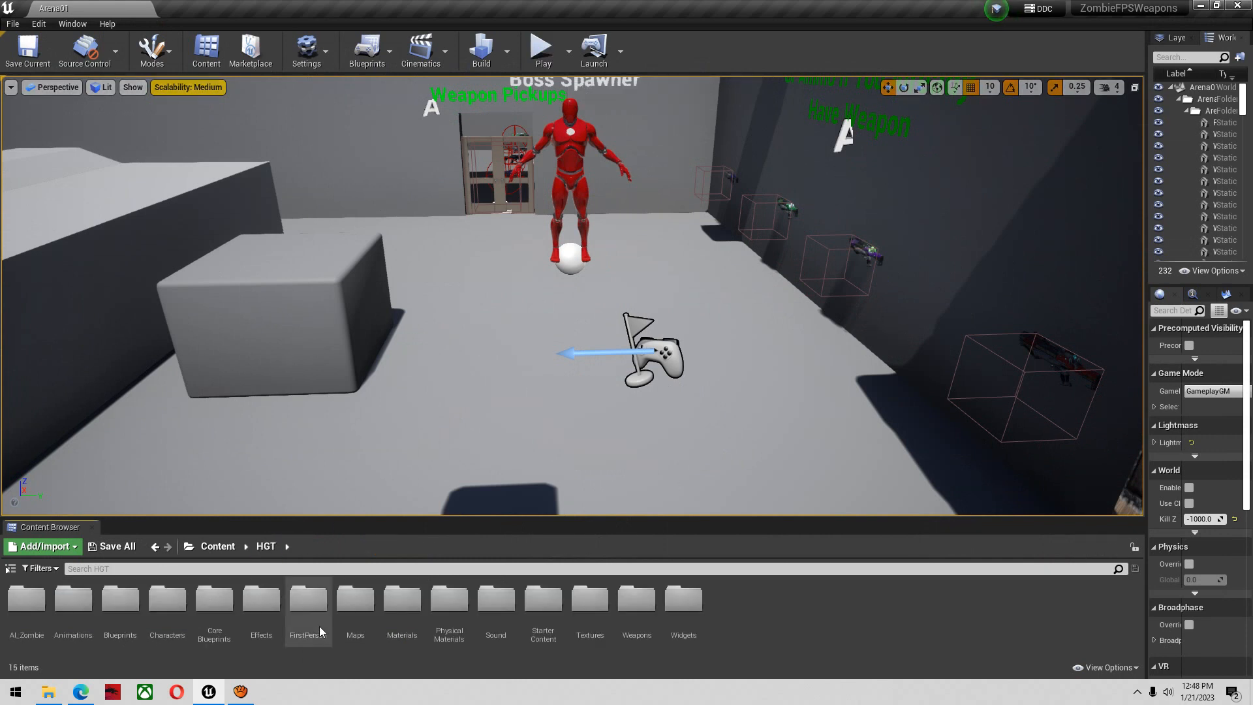
double_click(355, 600)
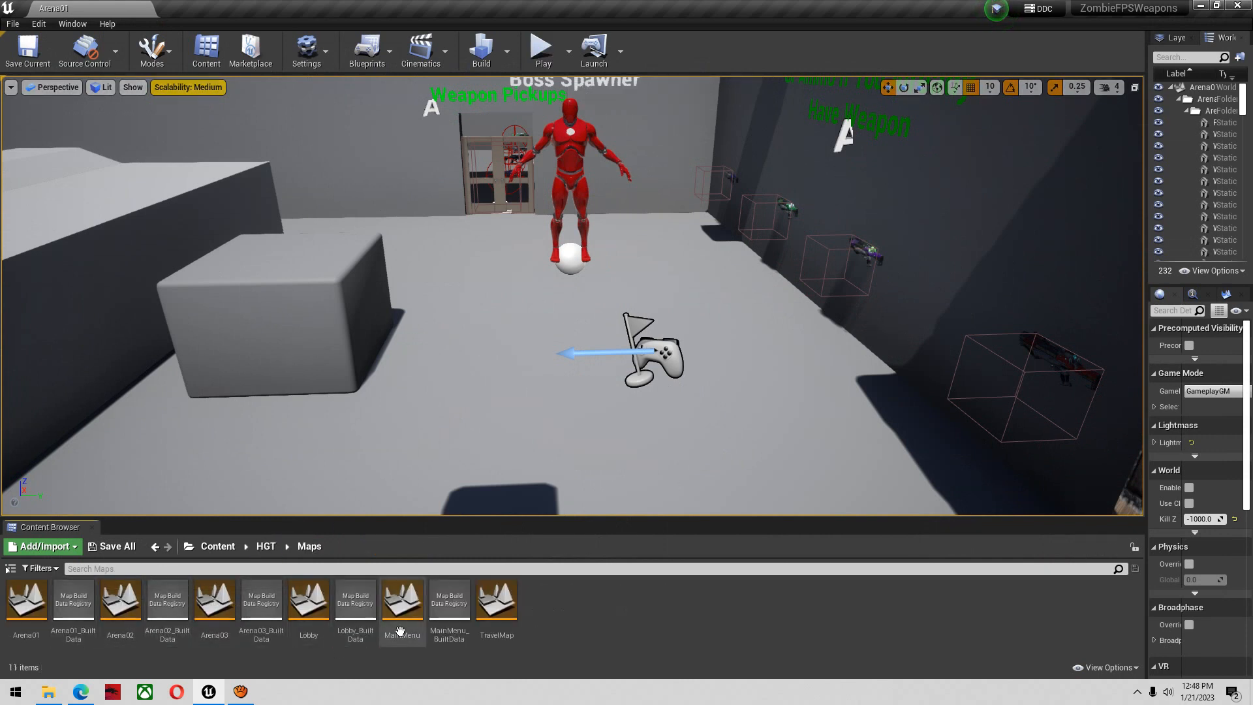
double_click(410, 608)
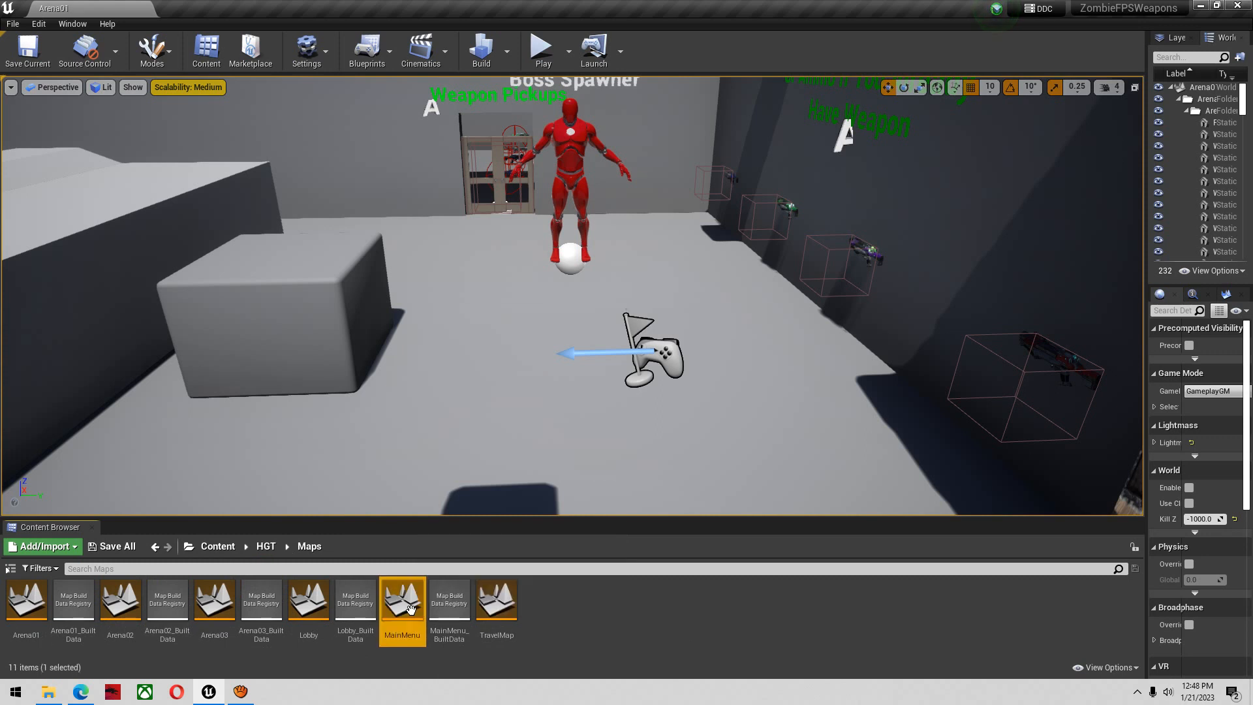
Play the MainMenu level, enter a player name, and go to the single-player lobby
click(545, 52)
click(718, 231)
text(eddie)
click(914, 450)
click(899, 225)
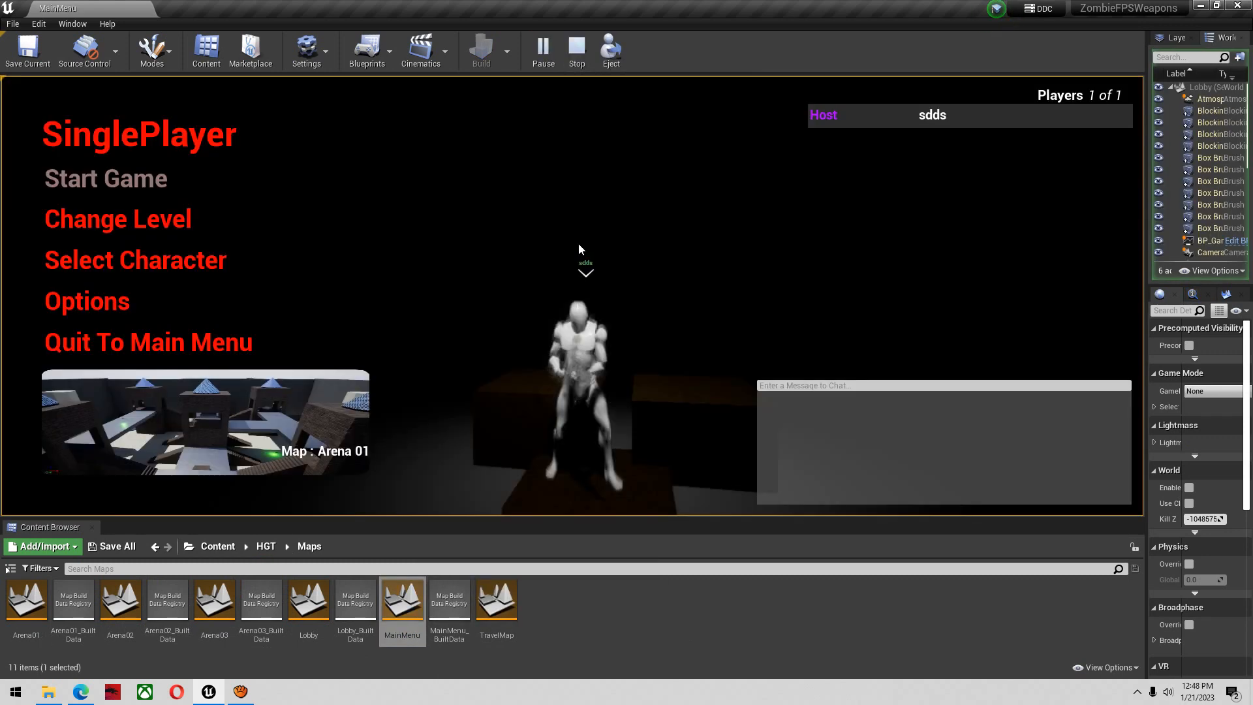
Select the Yellow character for the player and return to the lobby menu
click(205, 260)
click(356, 233)
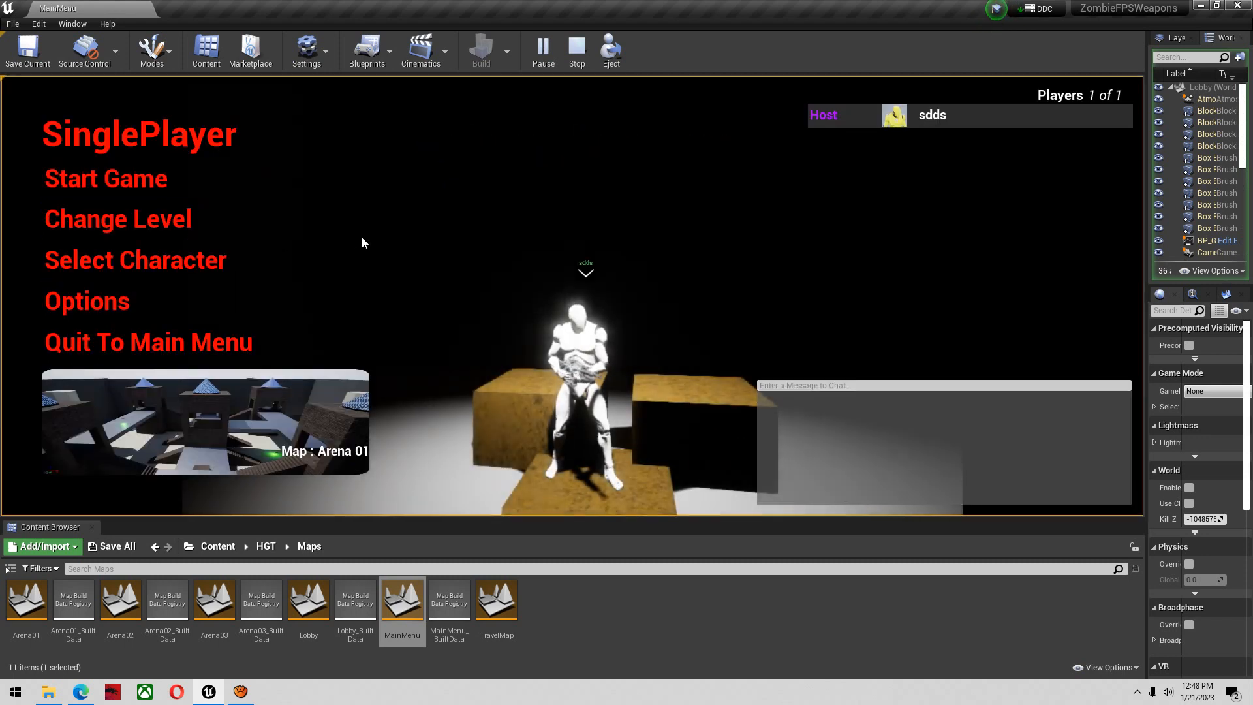
click(195, 260)
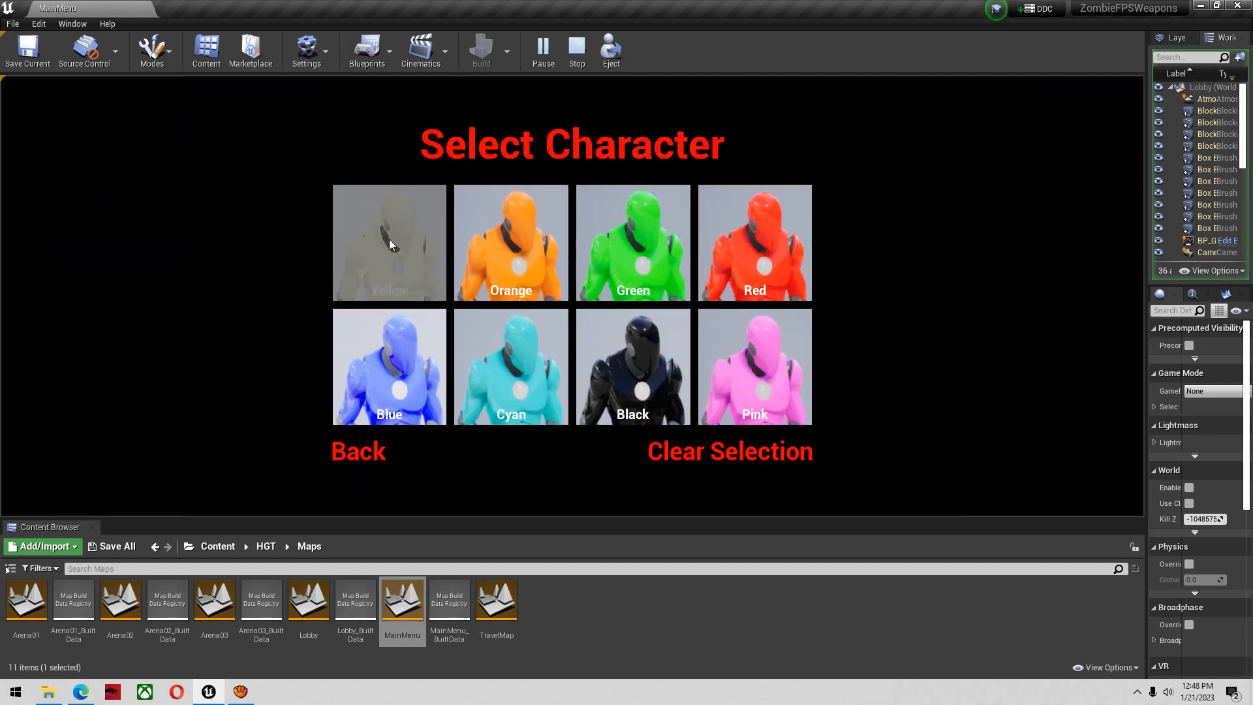
click(368, 455)
Start the game on Arena 01 and switch the character to the third-person view
click(148, 196)
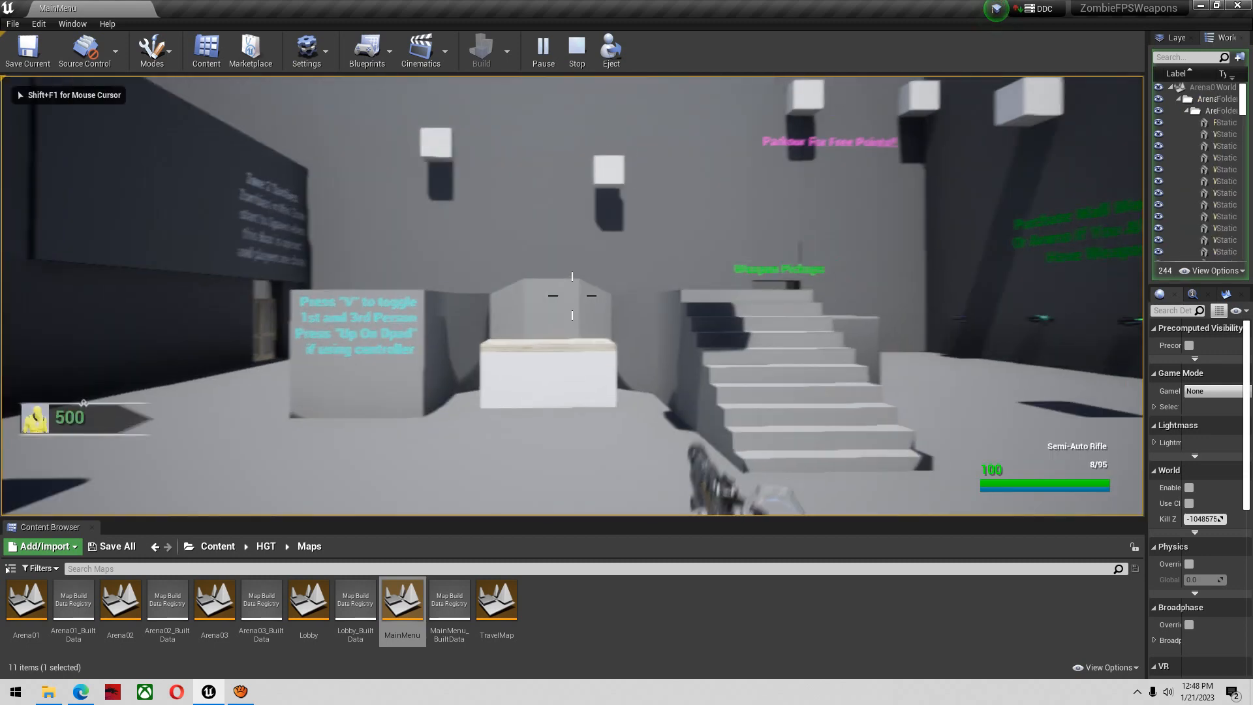
key(v)
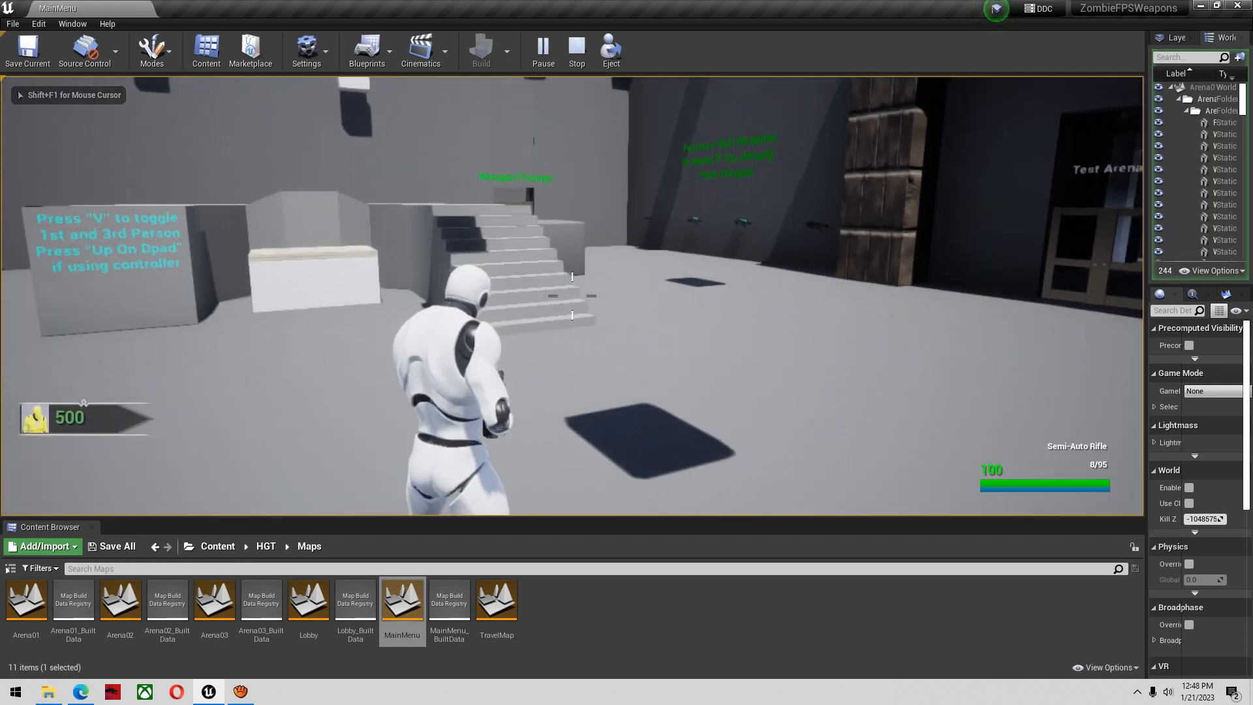
Switch the character back to the first-person view and end the play session
key(v)
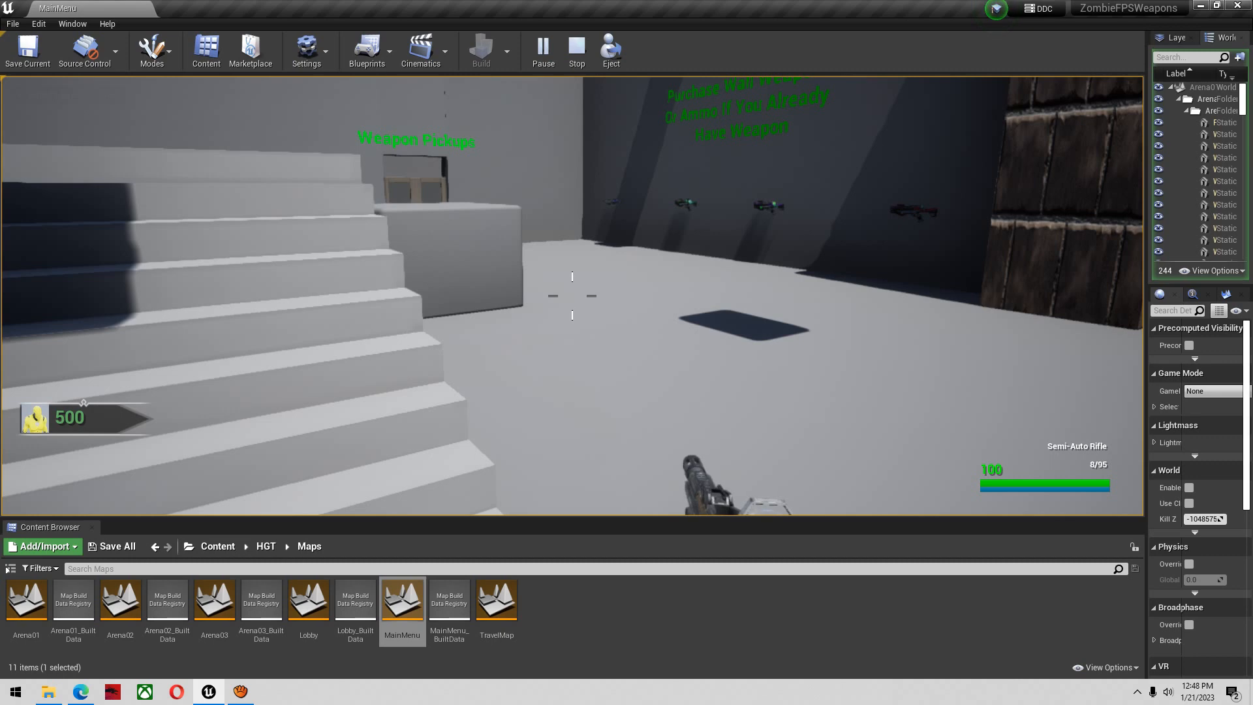
key(Escape)
Open the Arena01 level and inspect the weapons mounted on the wall
double_click(26, 600)
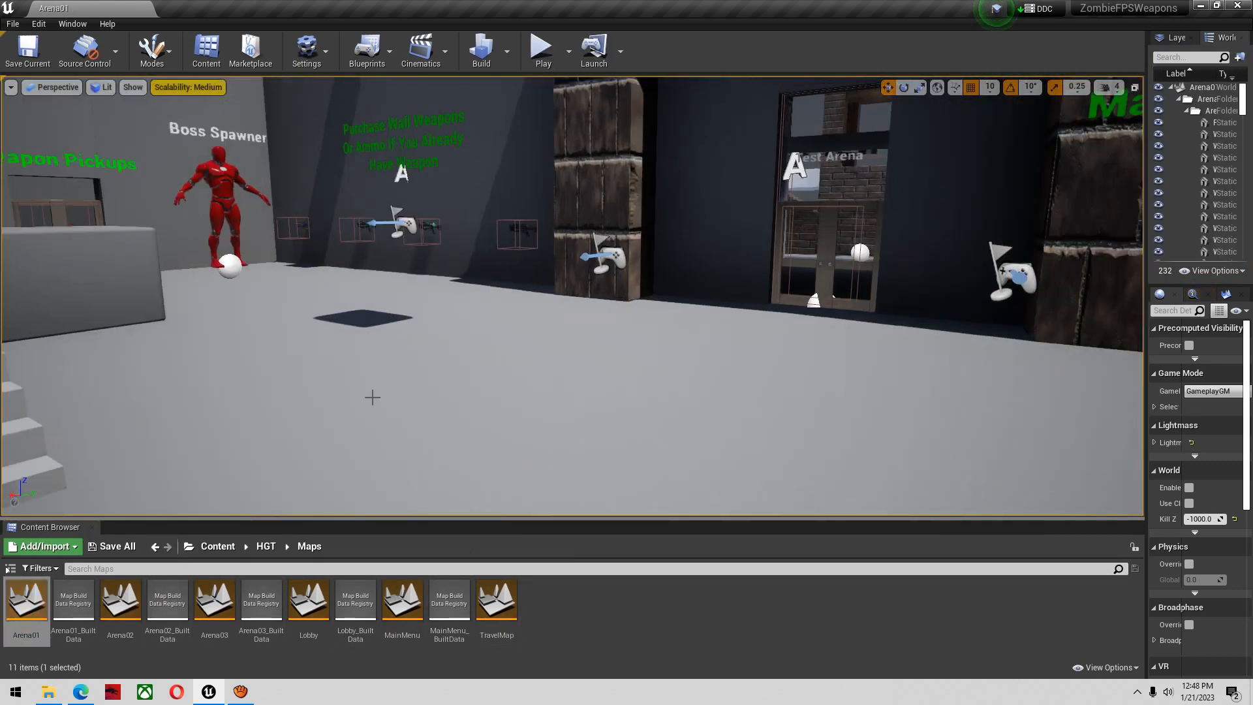
key(w)
mouse_move(373, 398)
right_down()
mouse_move(363, 379)
mouse_move(376, 424)
mouse_move(364, 382)
mouse_move(385, 394)
mouse_move(376, 382)
right_up()
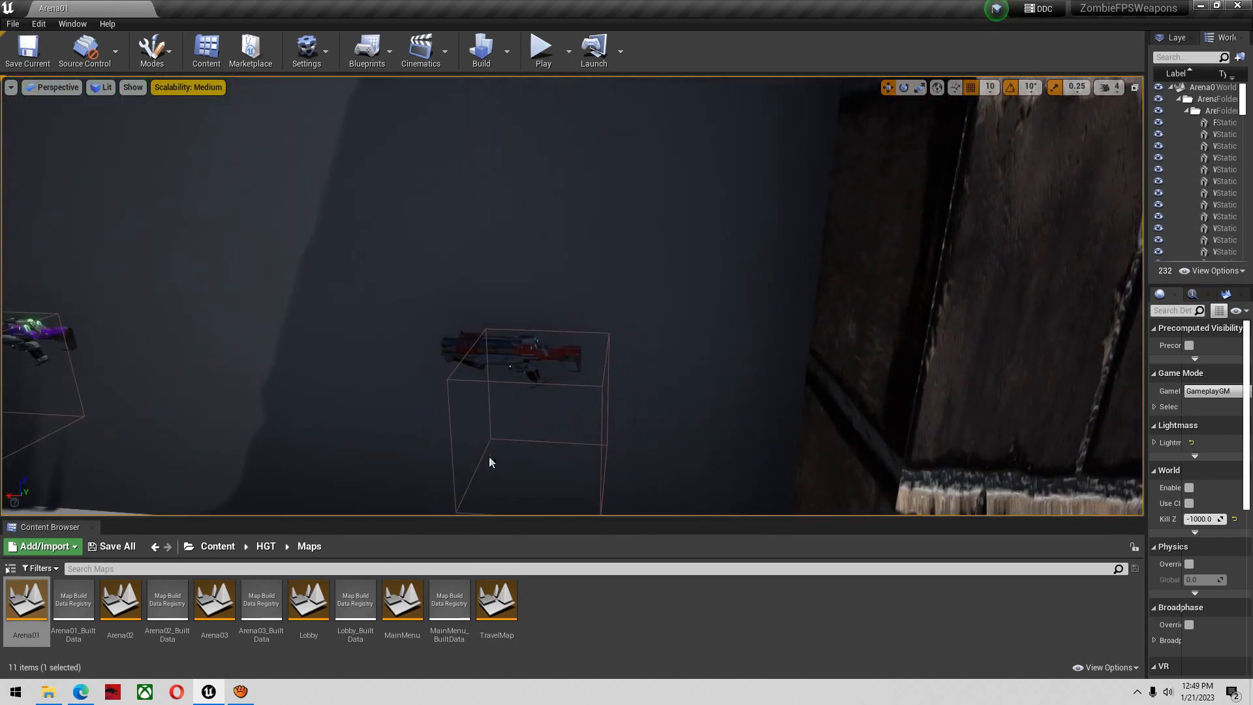
right_drag(536, 329, 525, 358)
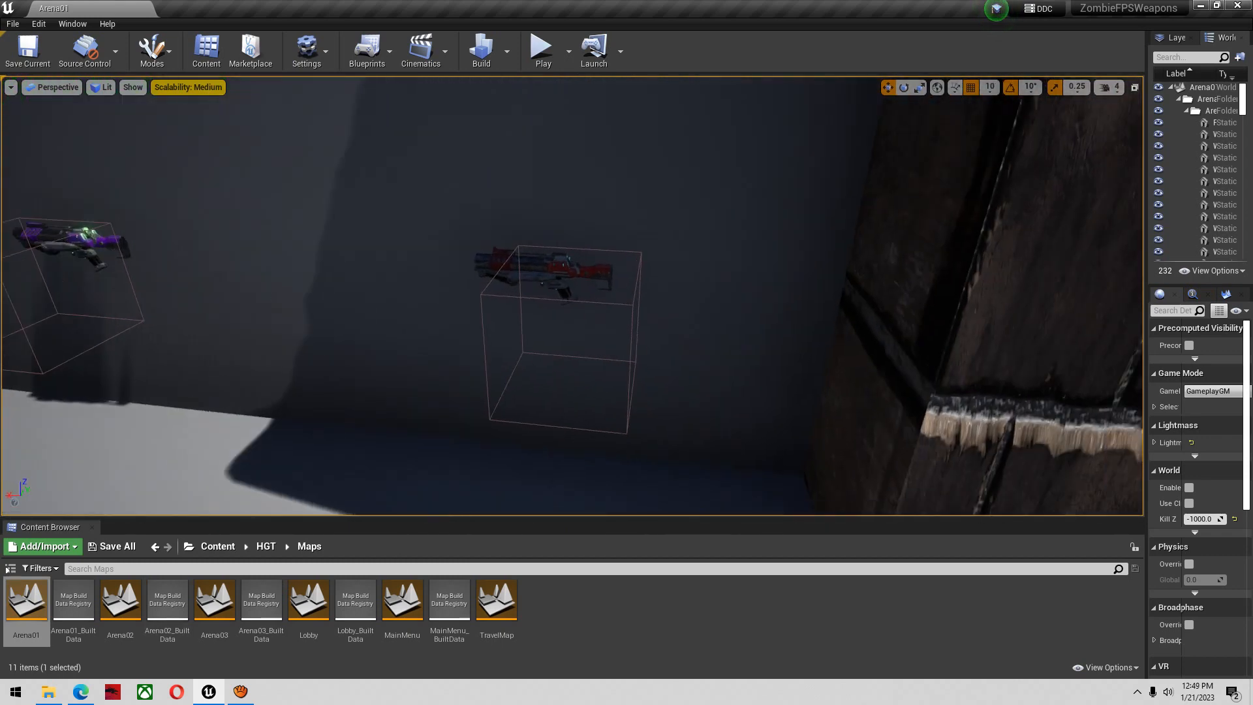
Search the whole Content folder for "weaponanim" and open the WeaponAnims_Enum enumeration
click(221, 547)
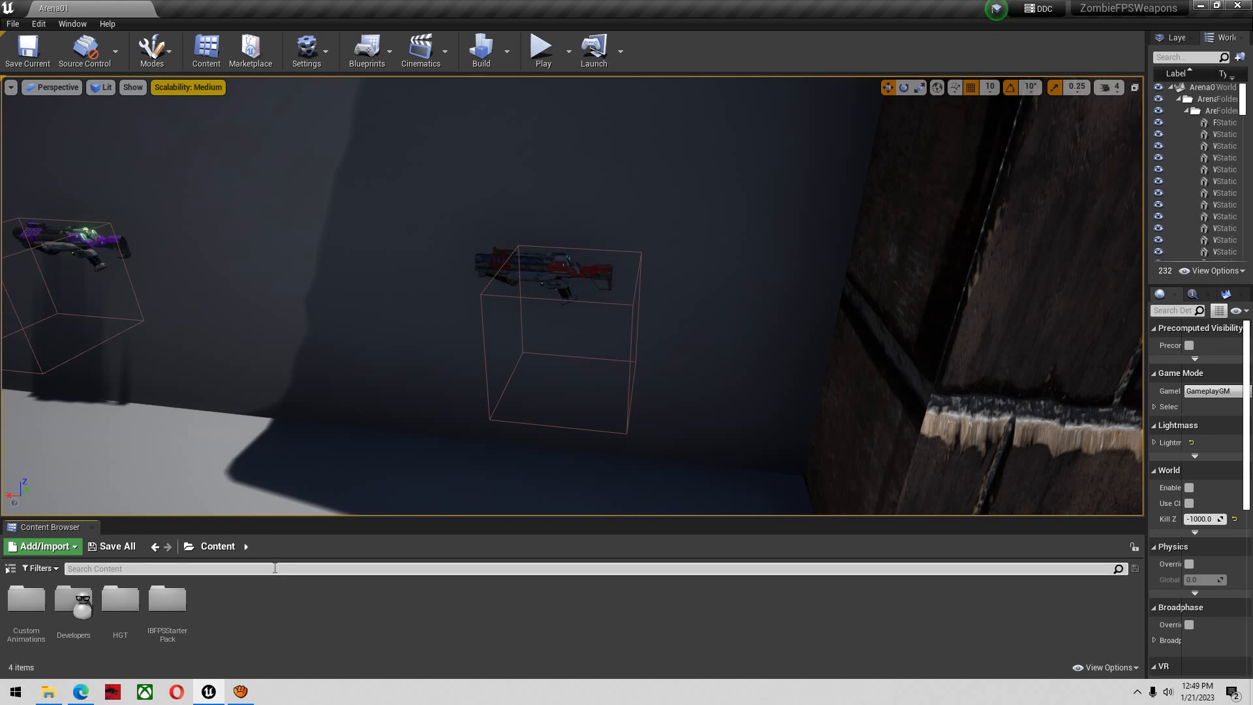
text(weaponani)
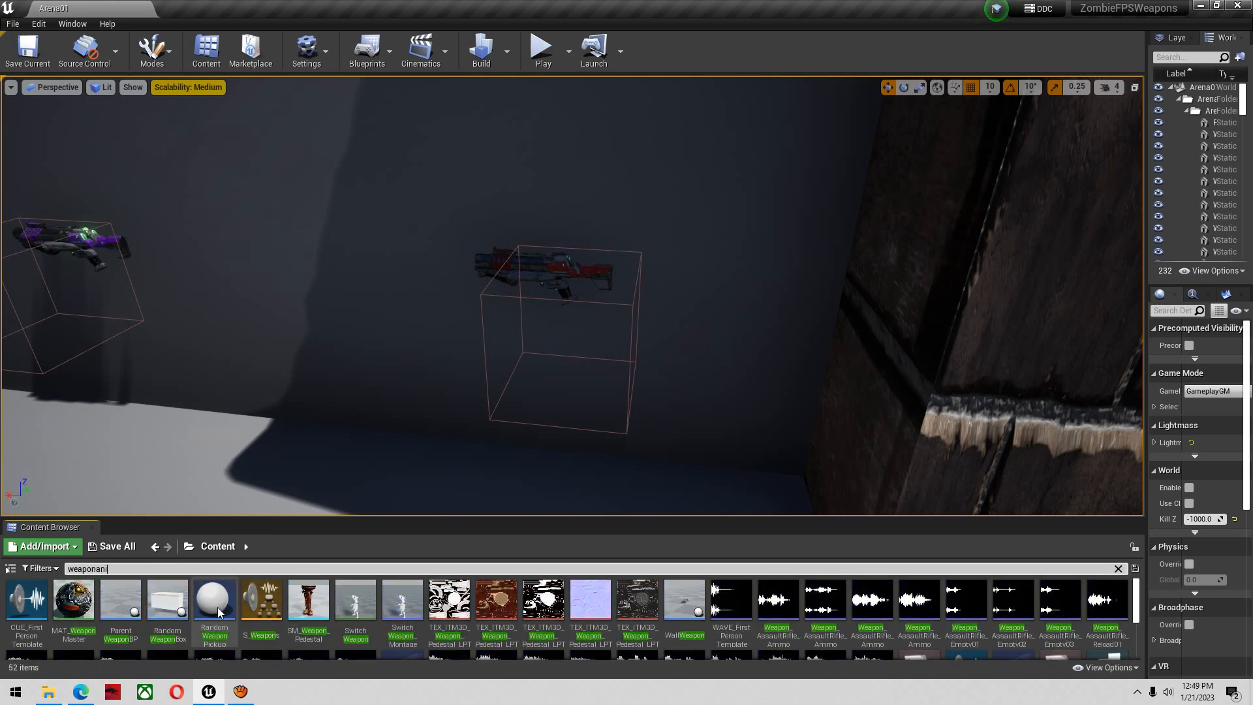
text(men)
key(BackSpace)
key(BackSpace)
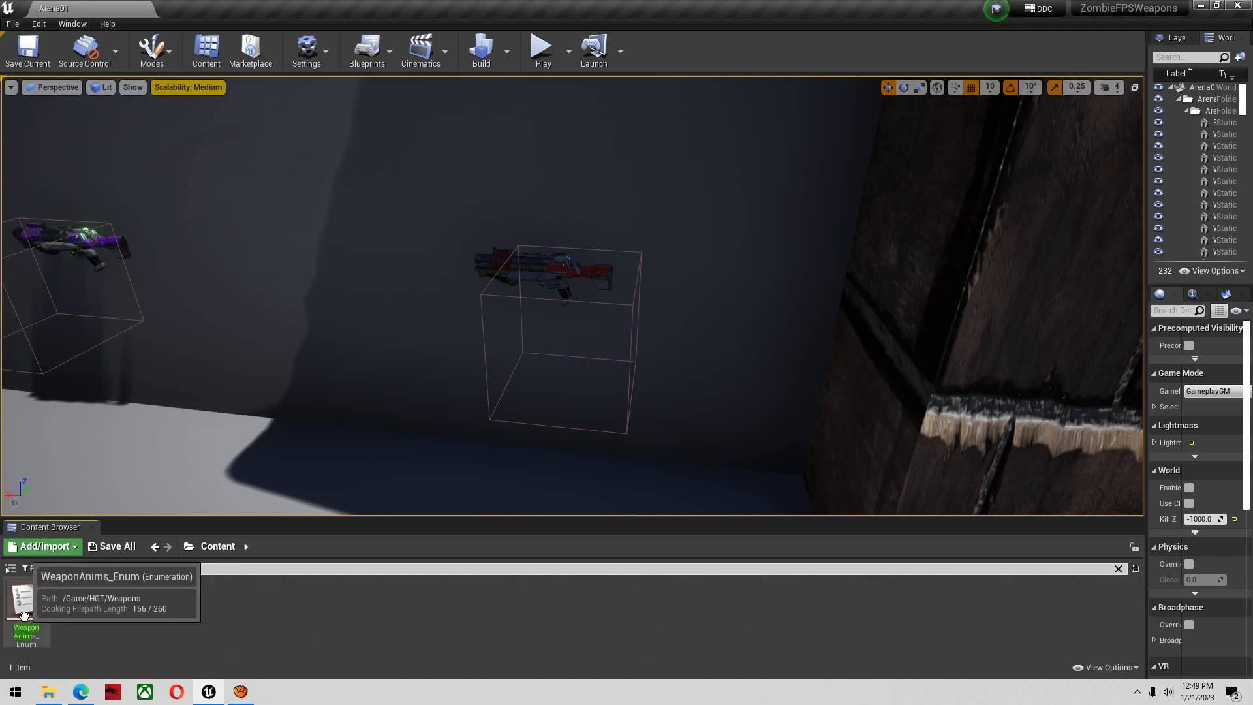
double_click(24, 607)
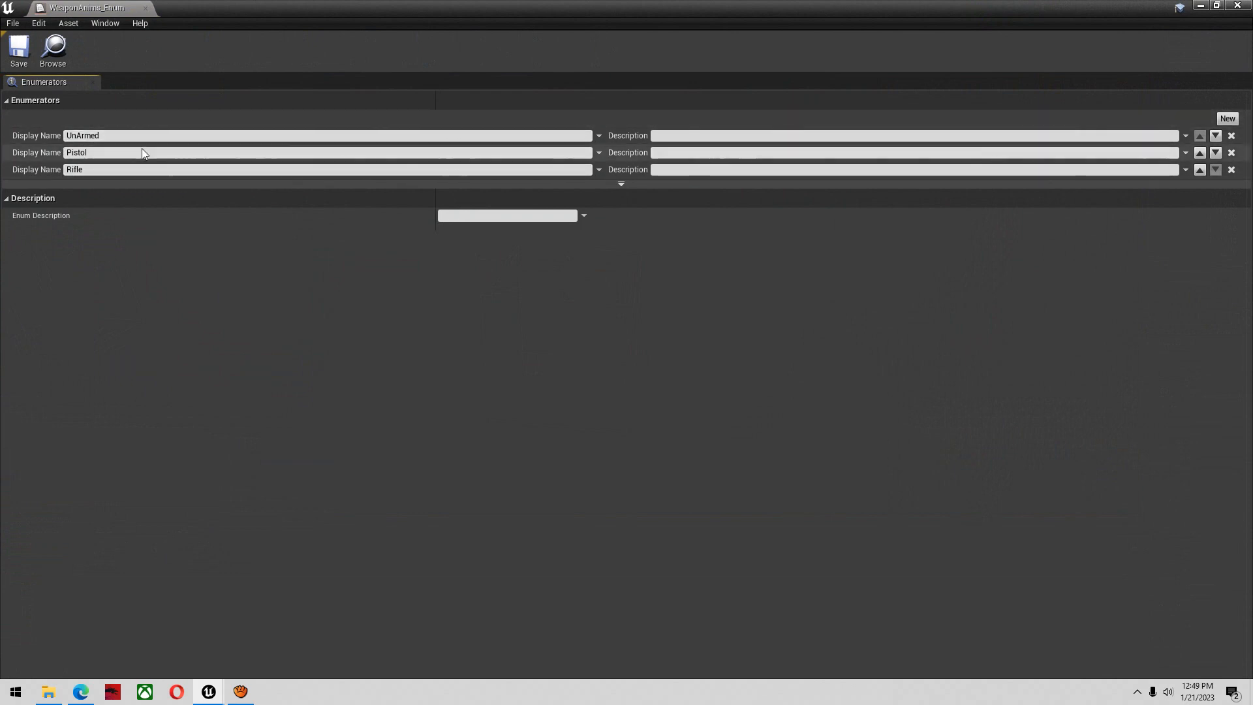
Add an enumerator named AK47FPS to WeaponAnims_Enum, then save and close the enumeration
click(1227, 118)
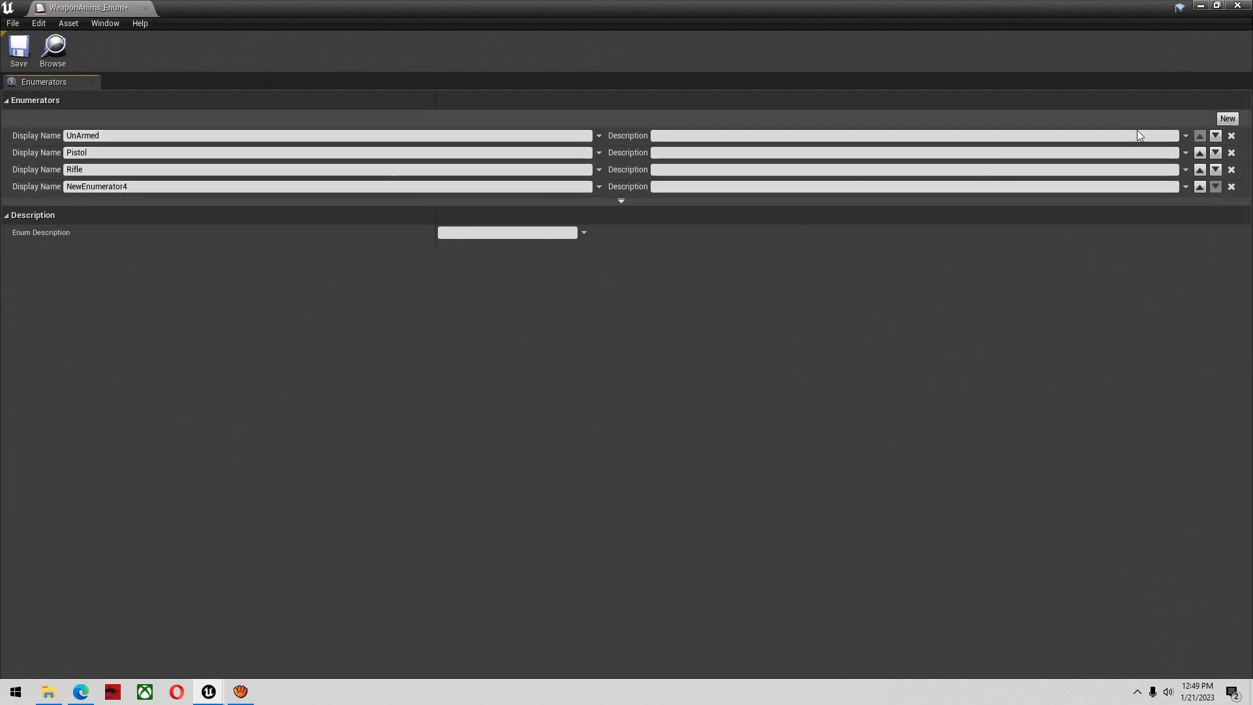
click(140, 186)
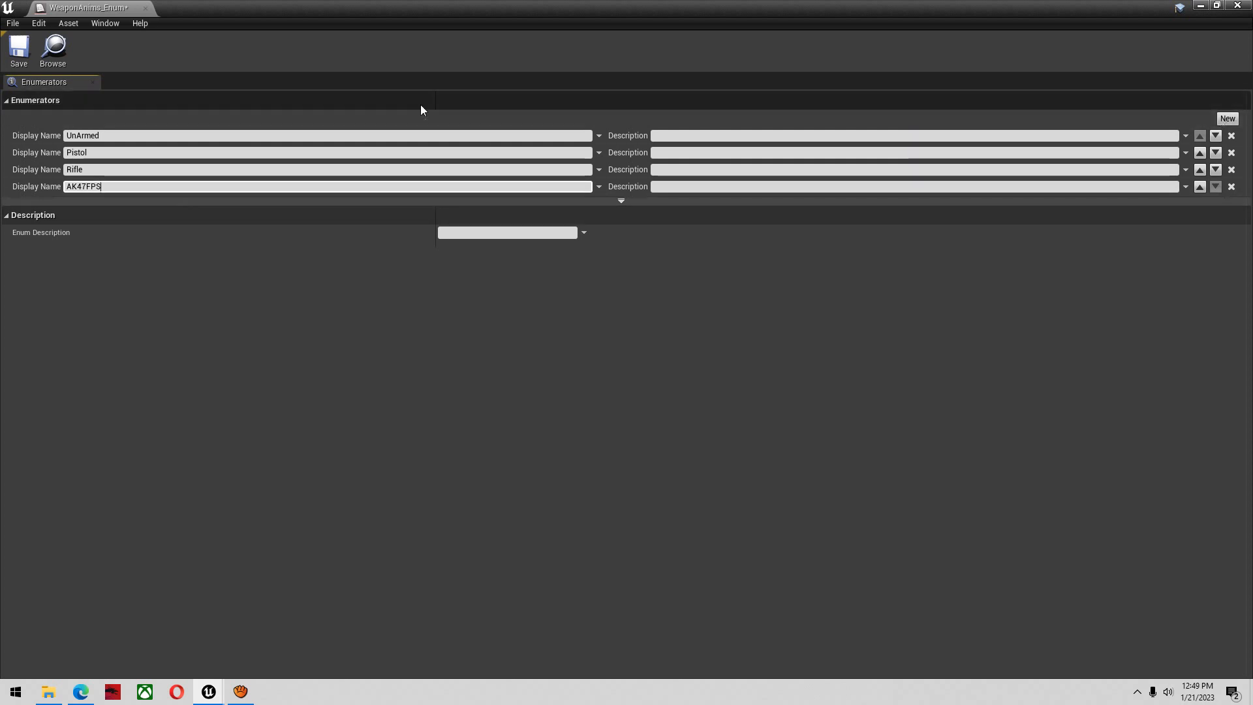
click(21, 49)
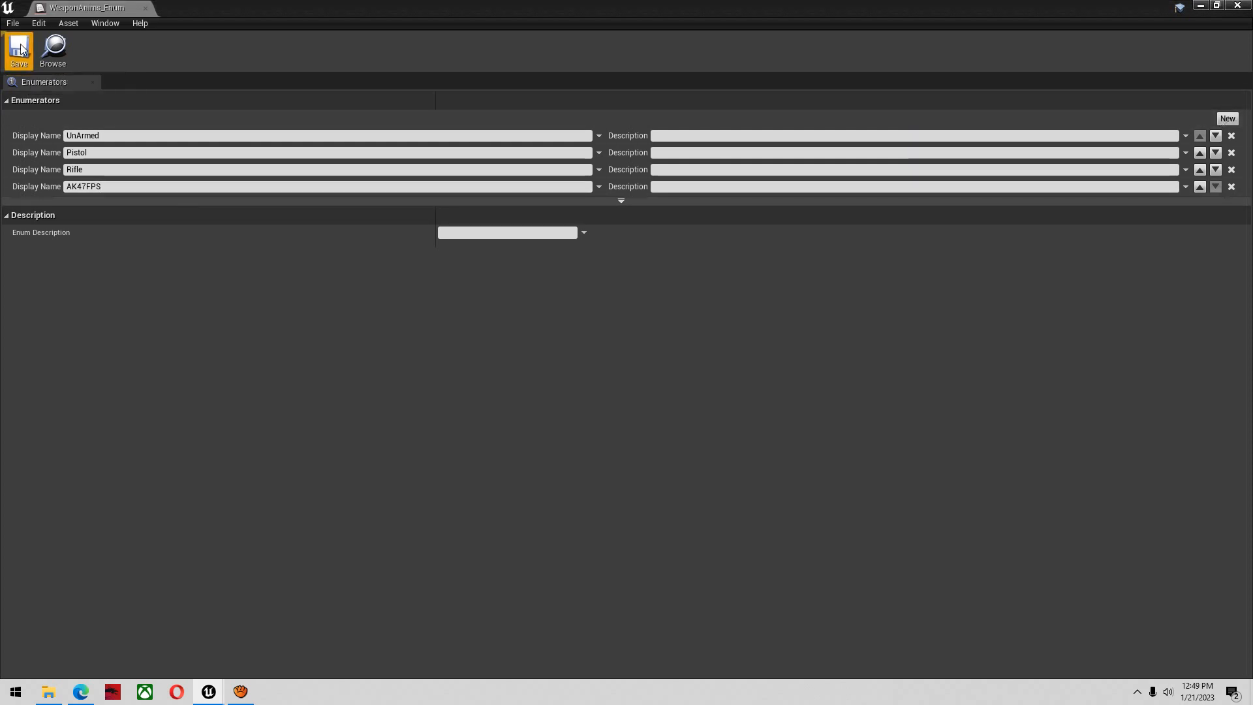
click(147, 9)
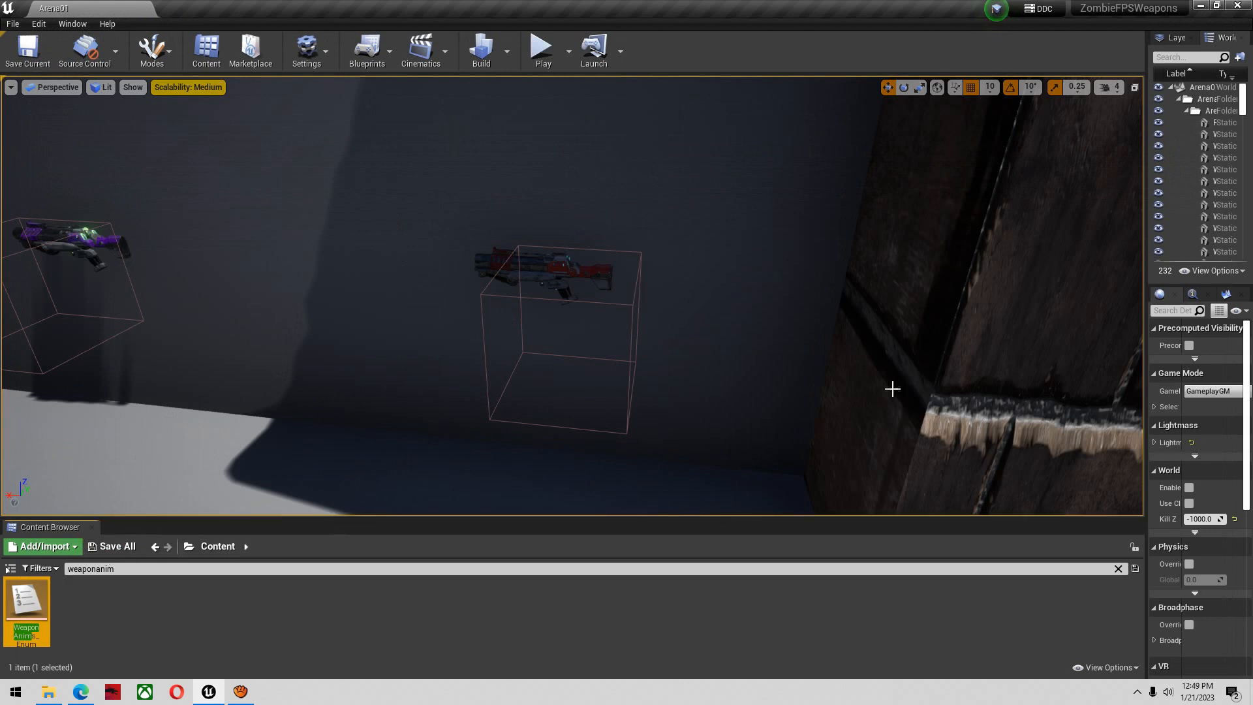
Close the Unreal Editor without saving the other modified assets
click(1243, 6)
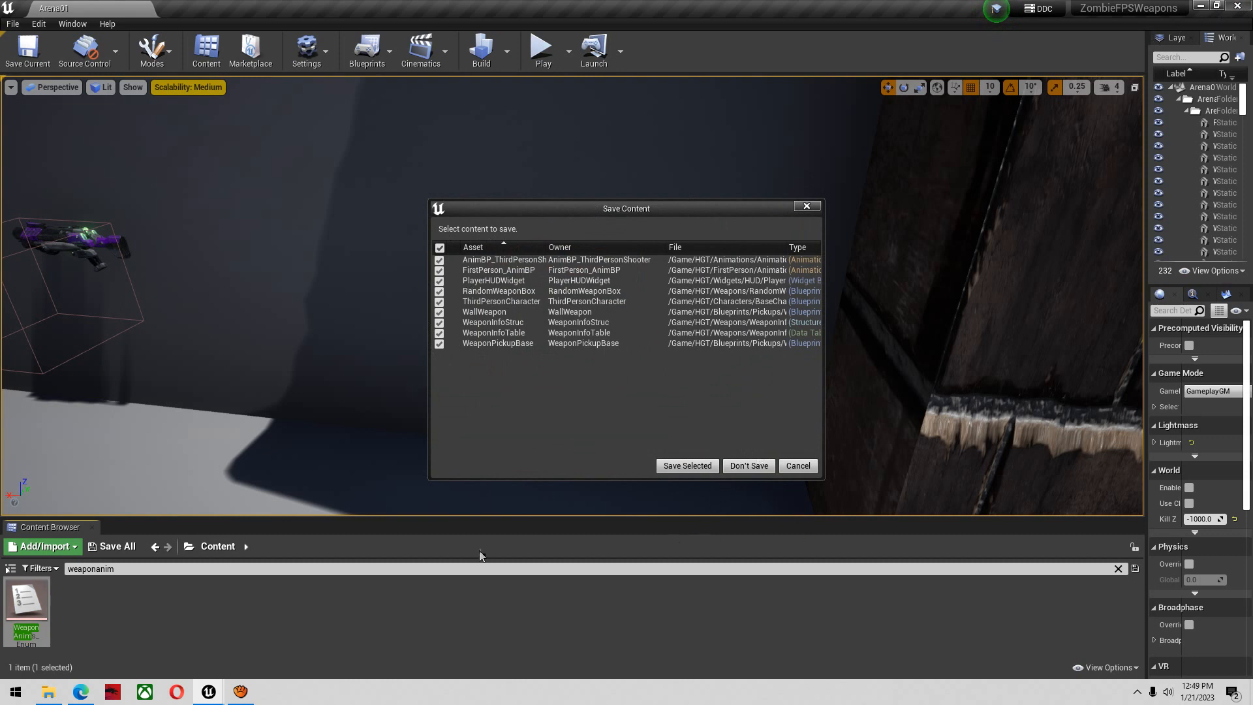
click(813, 464)
click(1239, 6)
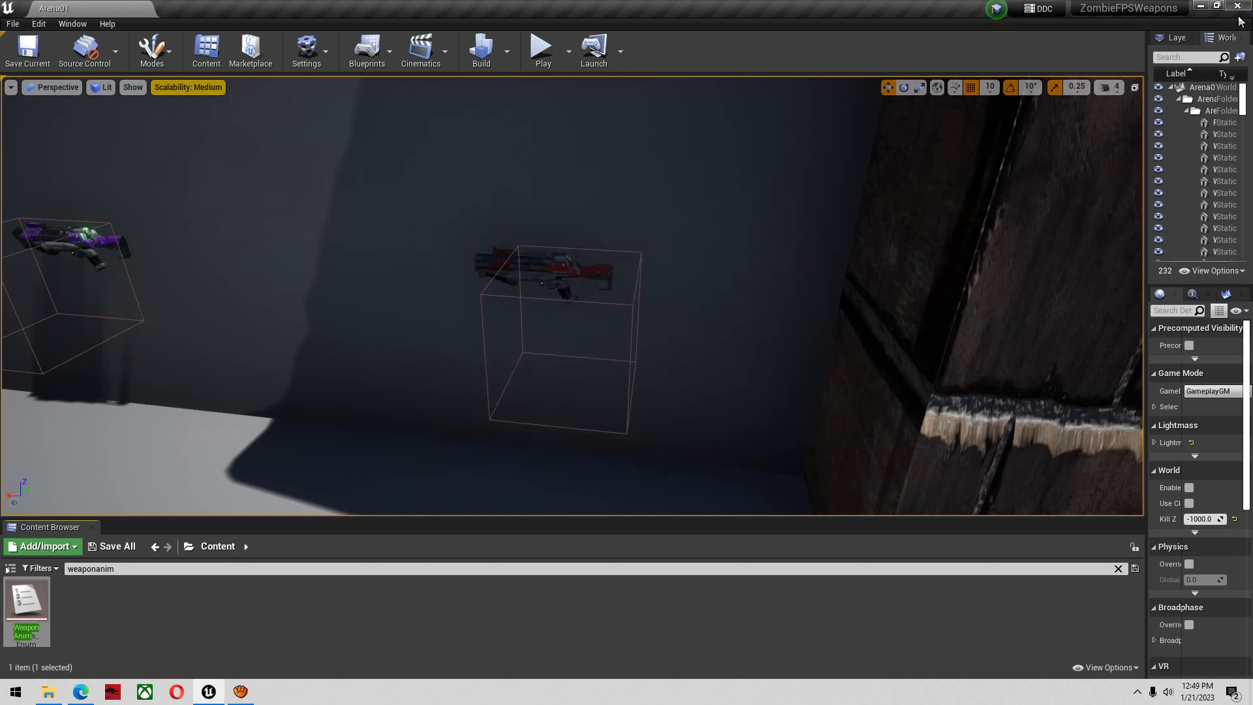
click(746, 471)
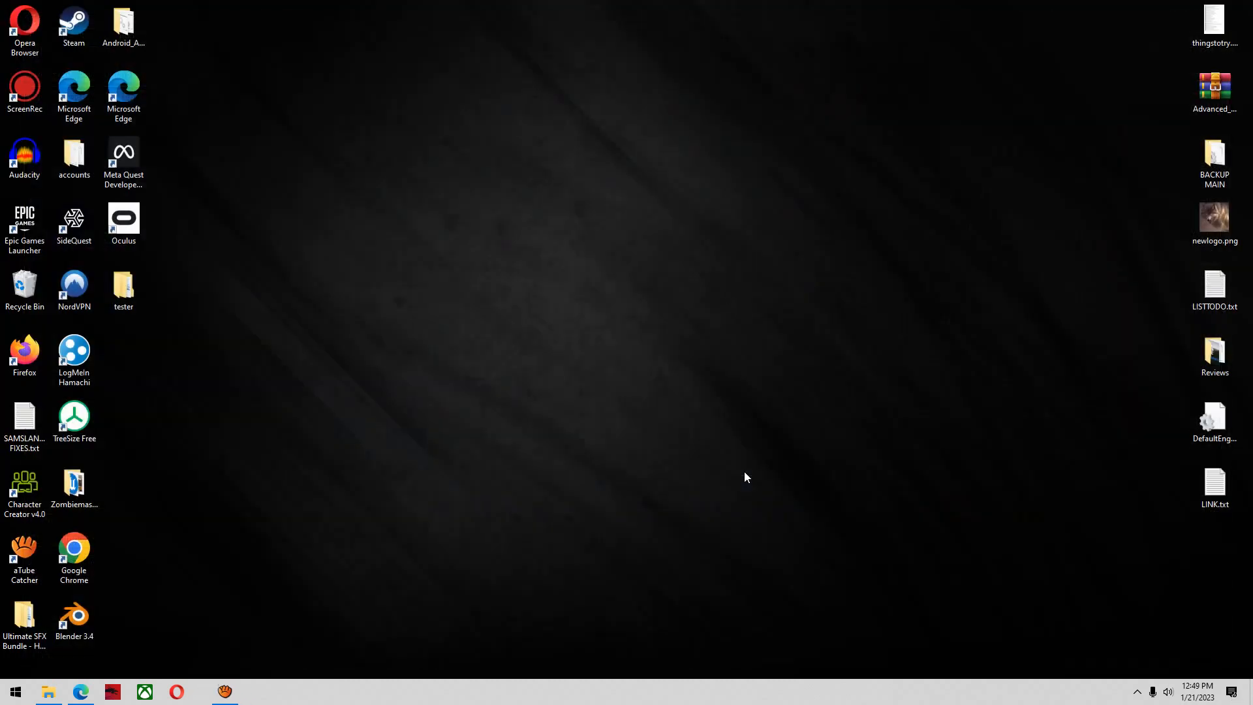
Switch to the Epic Games Launcher and reopen the ZombieFPSWeapons project from the Unreal Engine library
click(1136, 693)
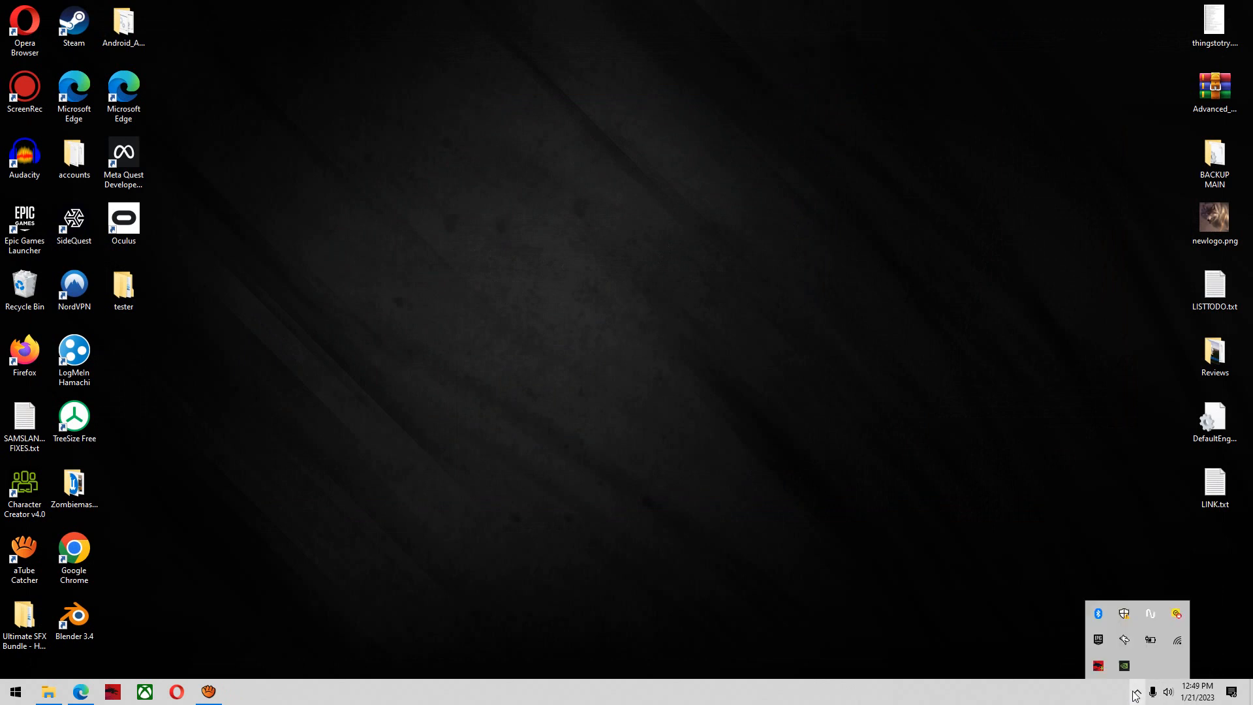
double_click(1088, 645)
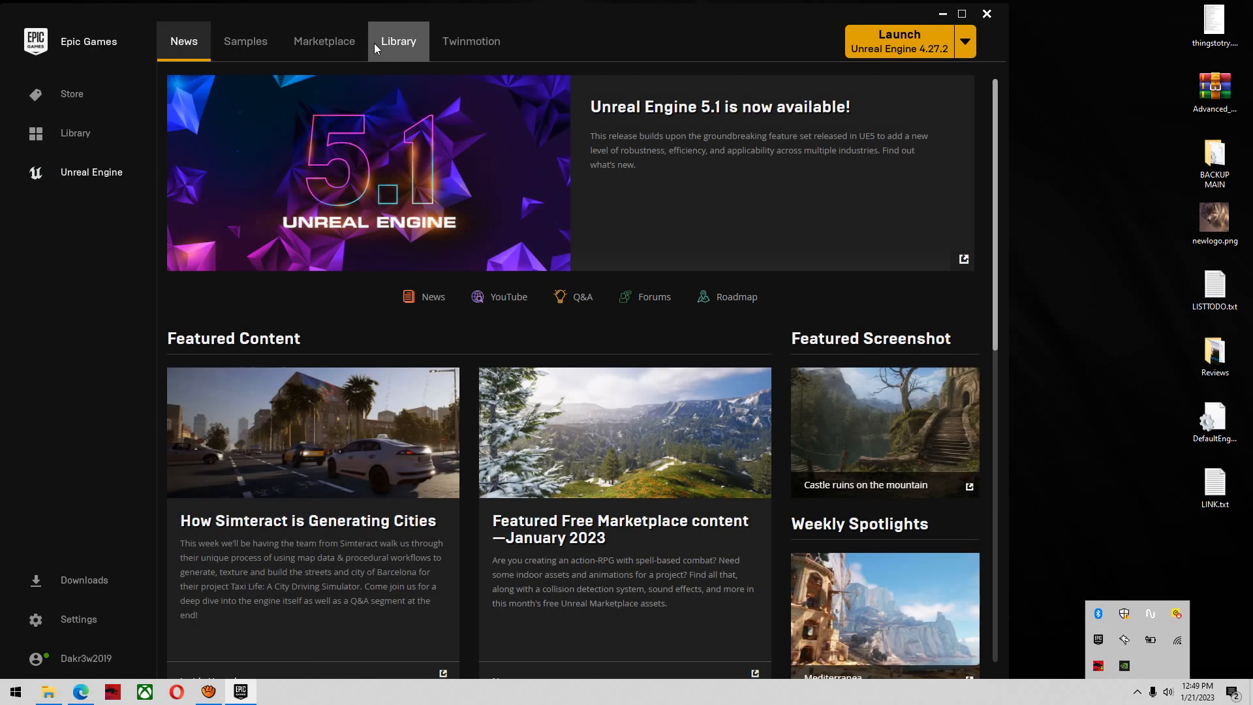
click(375, 43)
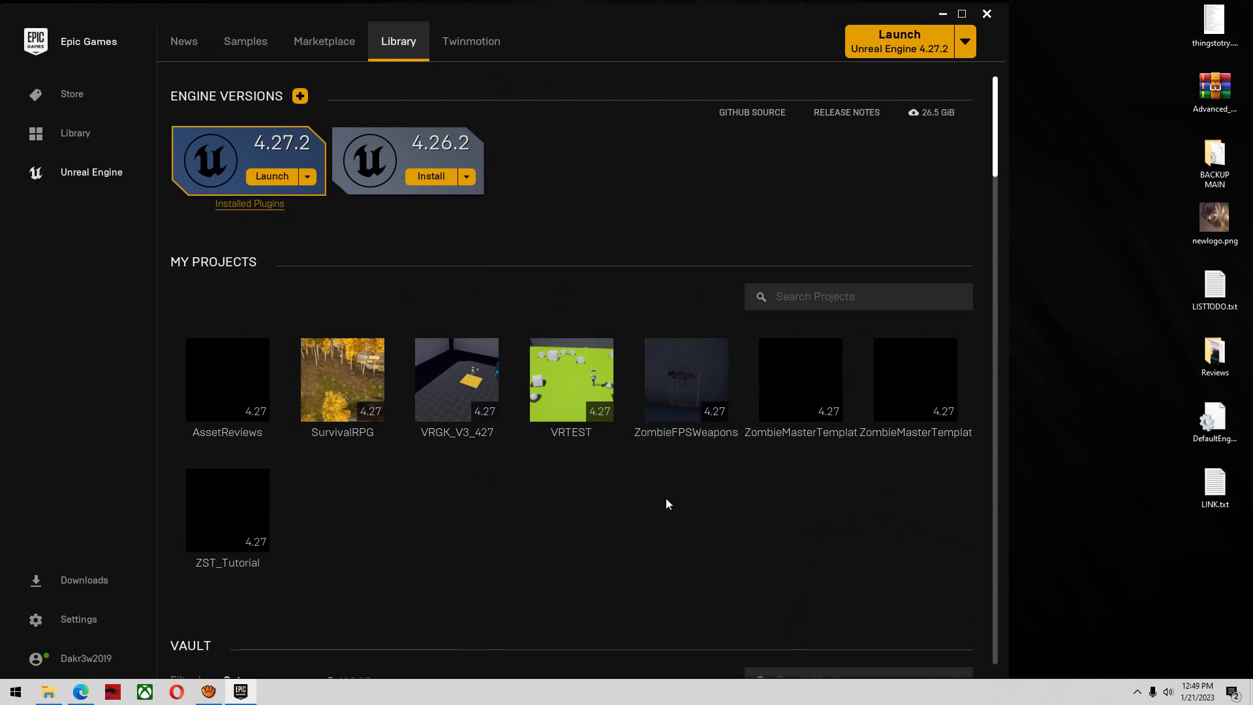
double_click(698, 415)
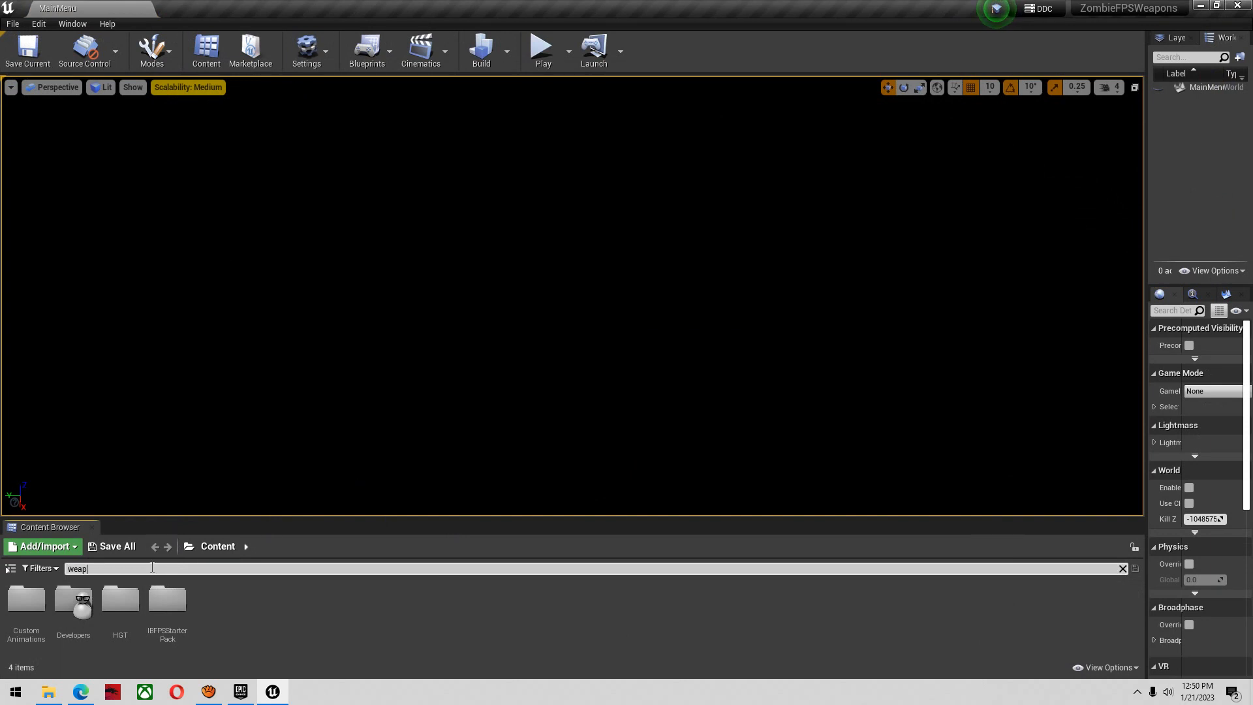
Find WeaponAnims_Enum with a "weaponanim" search, check its enumerators for AK47FPS, and close it
text(anime)
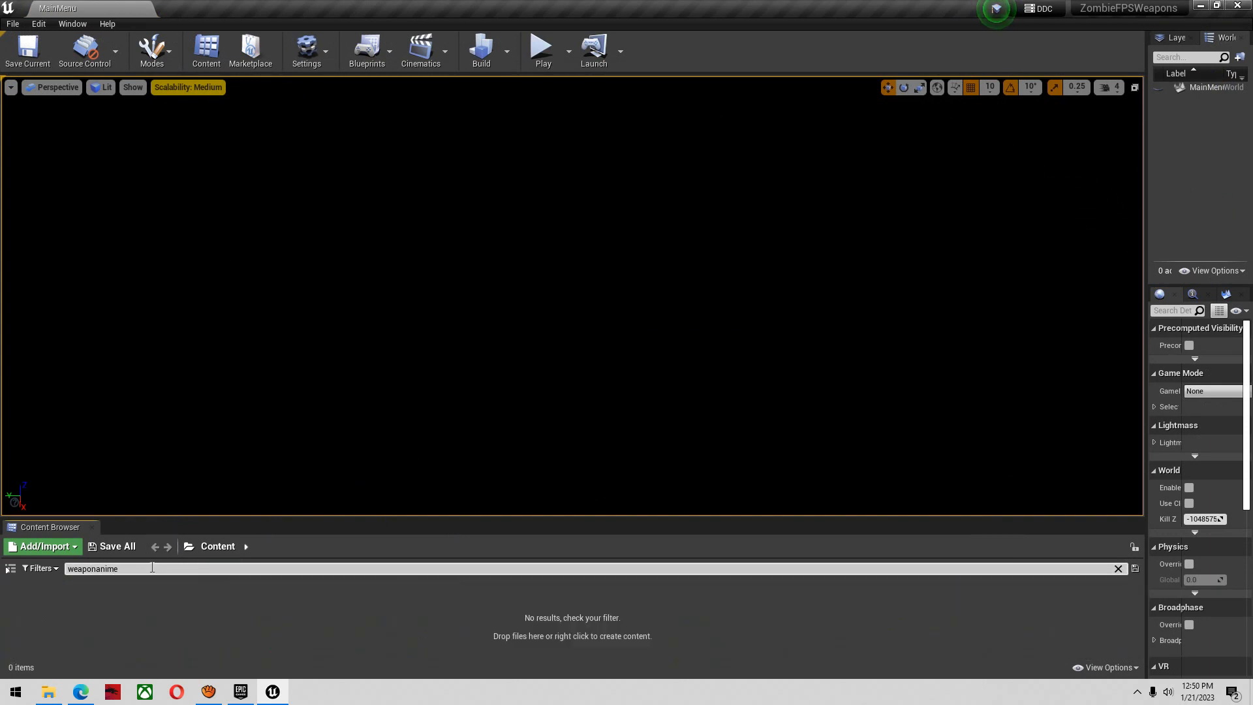
click(23, 599)
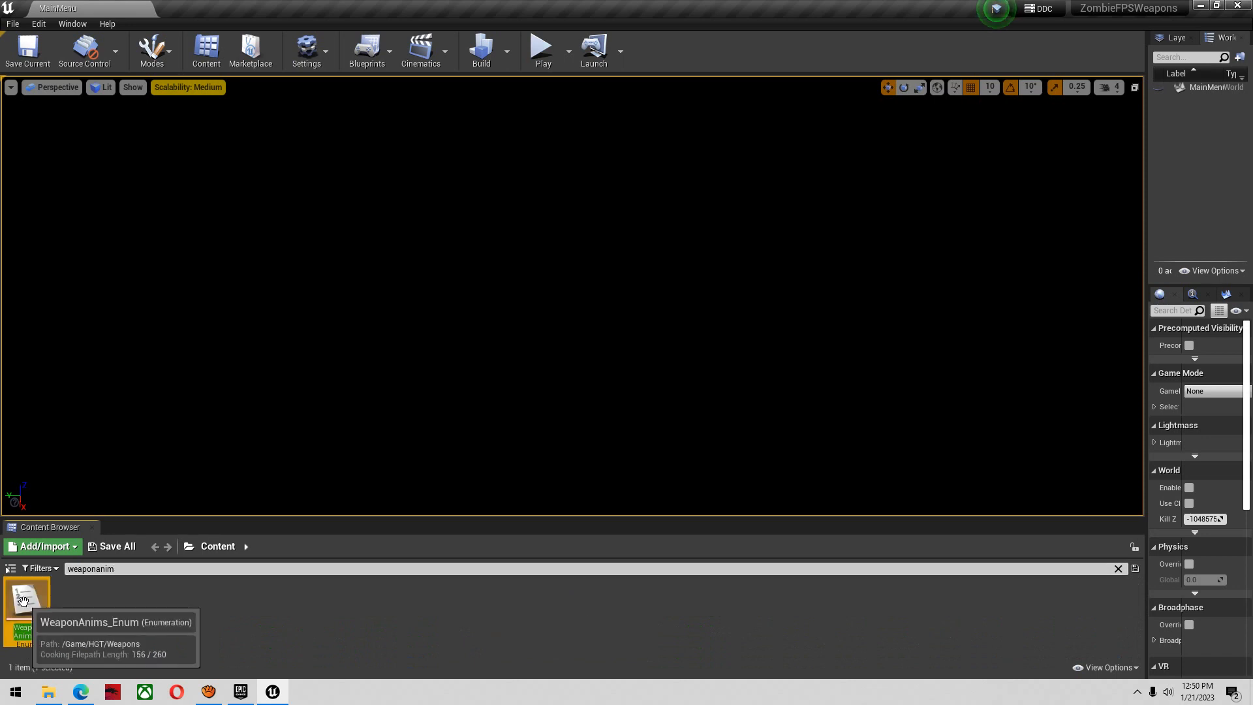
double_click(22, 600)
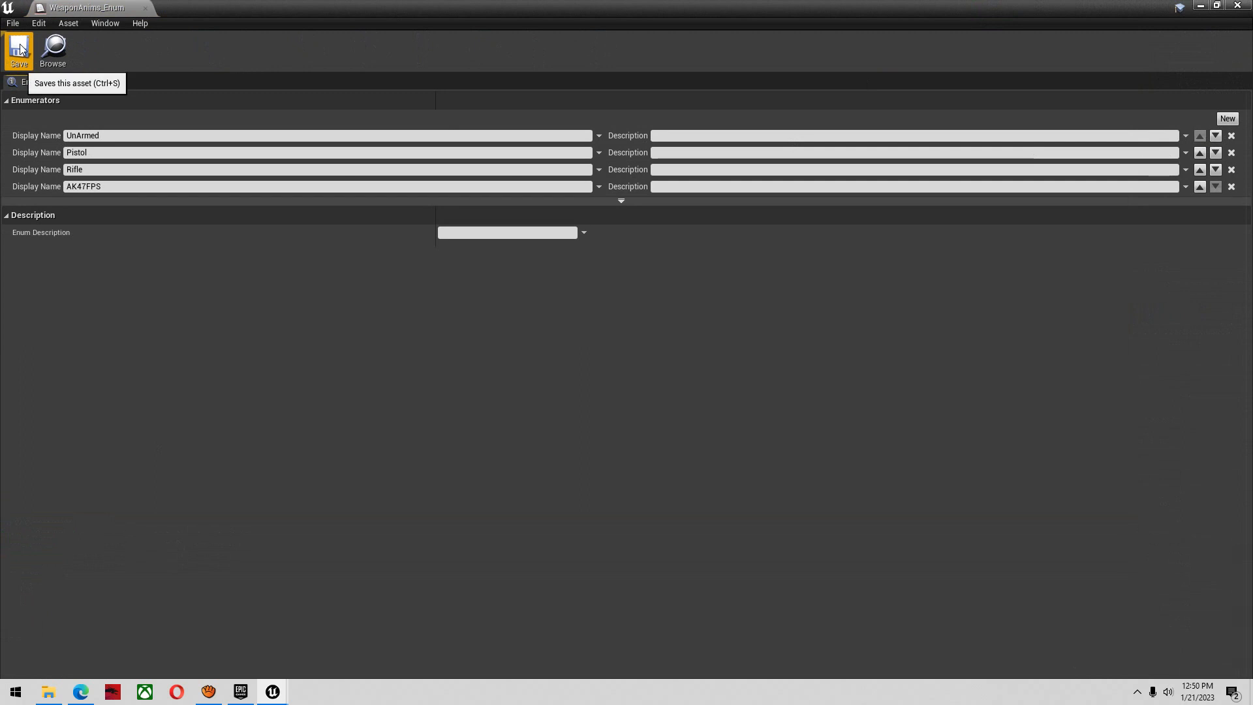
click(1247, 6)
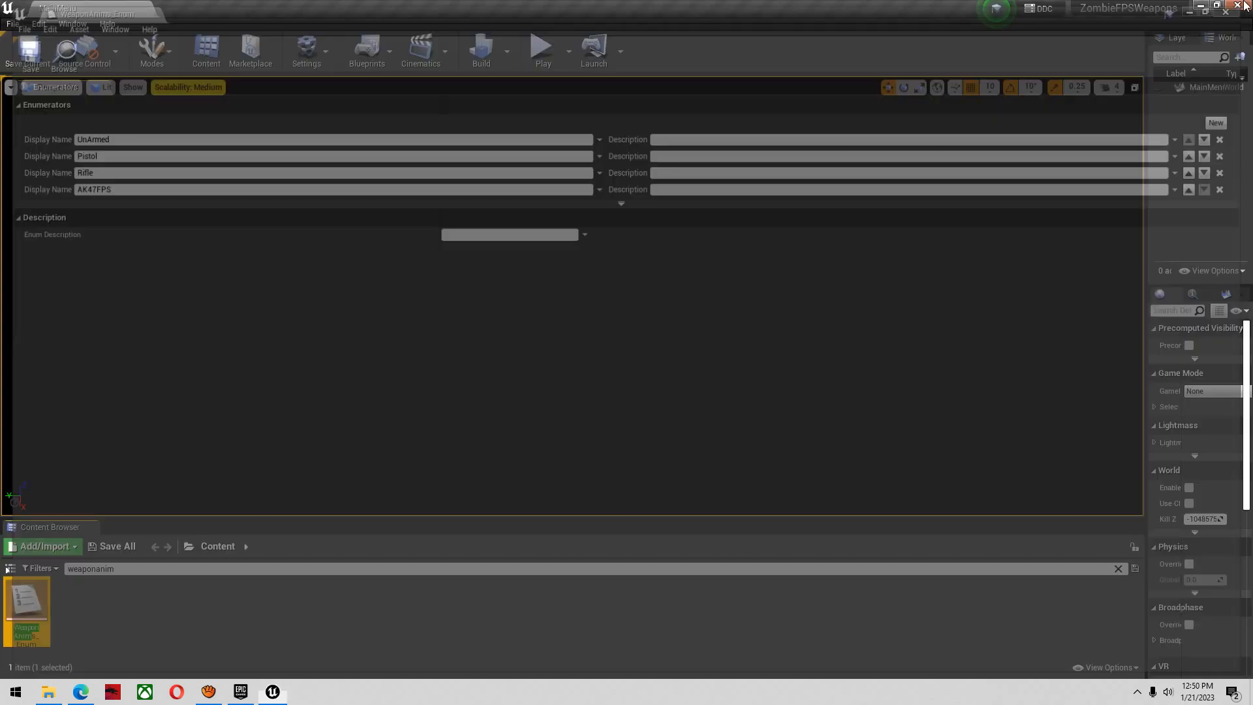
Clear the content search and open the Arena01 level from the HGT/Maps folder
click(248, 572)
key(BackSpace)
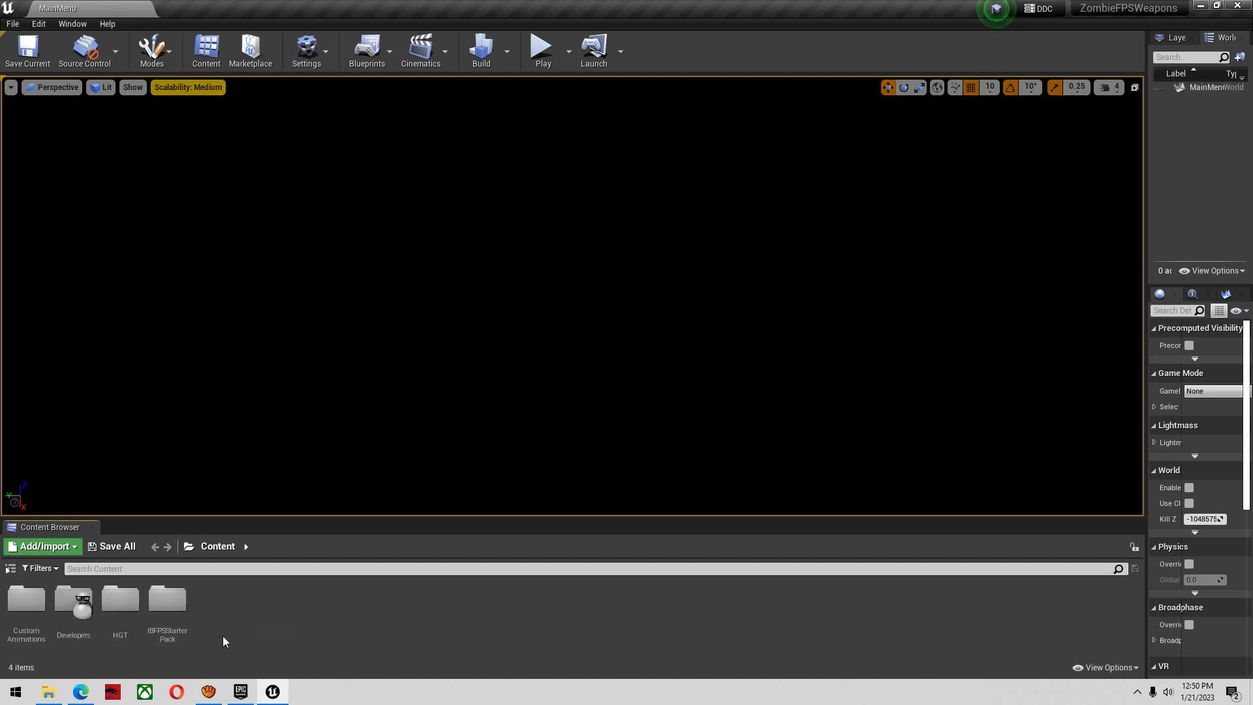
double_click(124, 633)
click(353, 616)
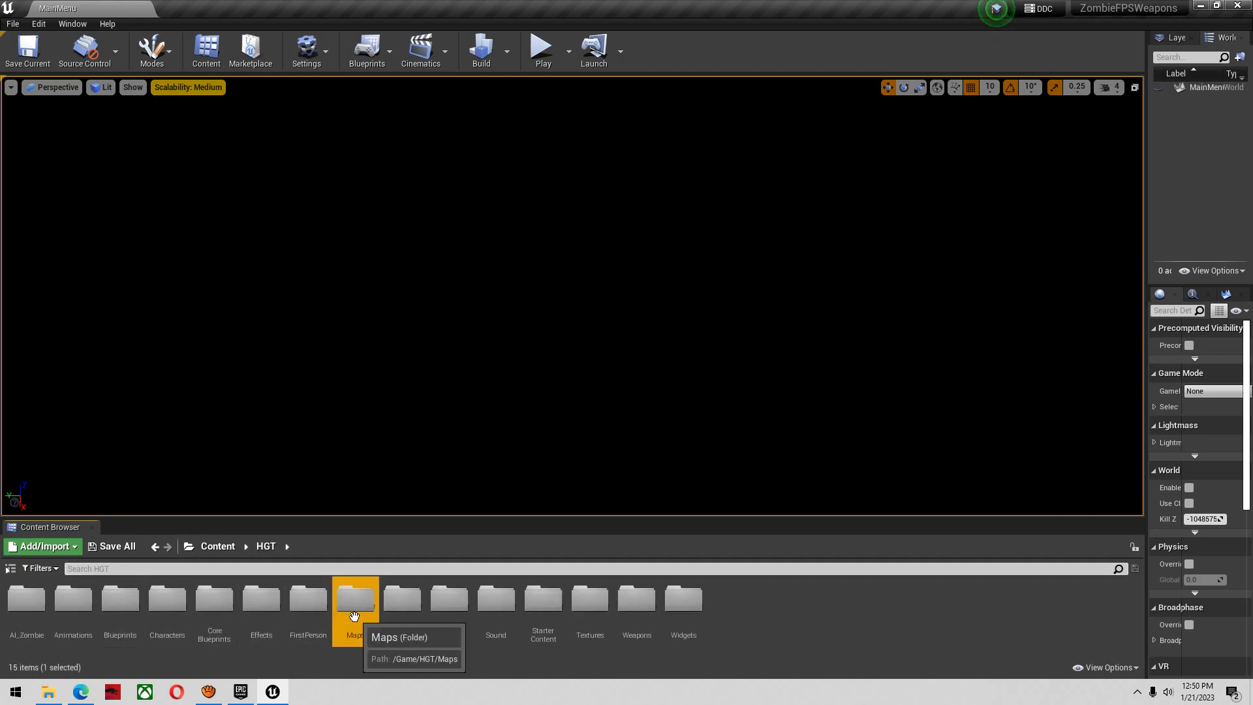
double_click(354, 616)
double_click(41, 632)
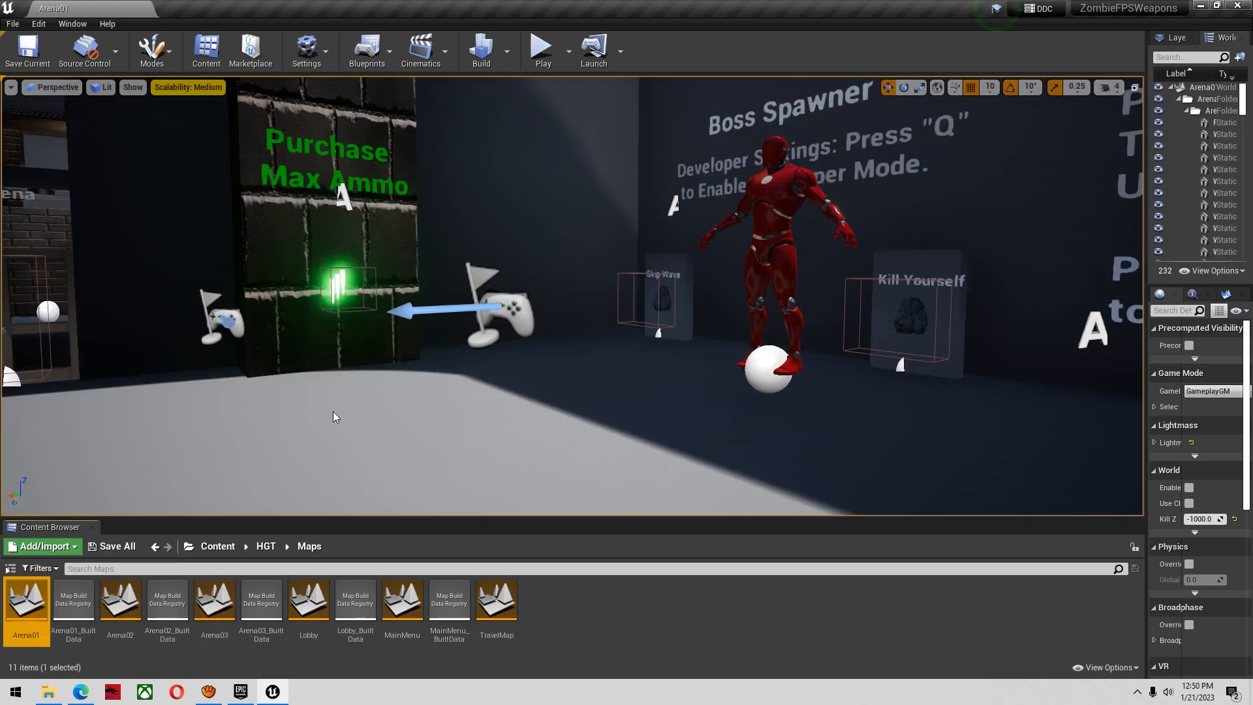
Select the wall weapon nearest the wooden crates and widen the World Outliner and settings area
right_drag(334, 415, 268, 412)
key(w)
click(566, 366)
right_drag(566, 365, 516, 365)
drag(1146, 359, 853, 371)
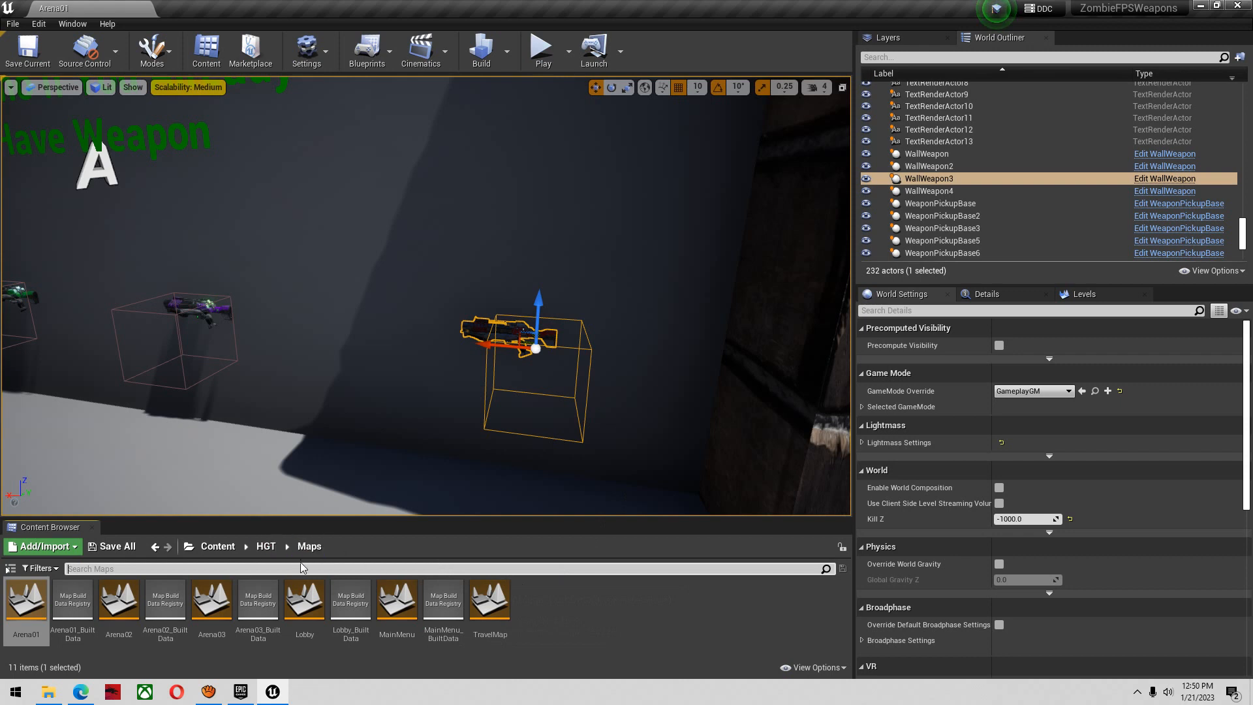
Search the Content folder for "datatab" and open the WeaponInfoTable data table
click(218, 546)
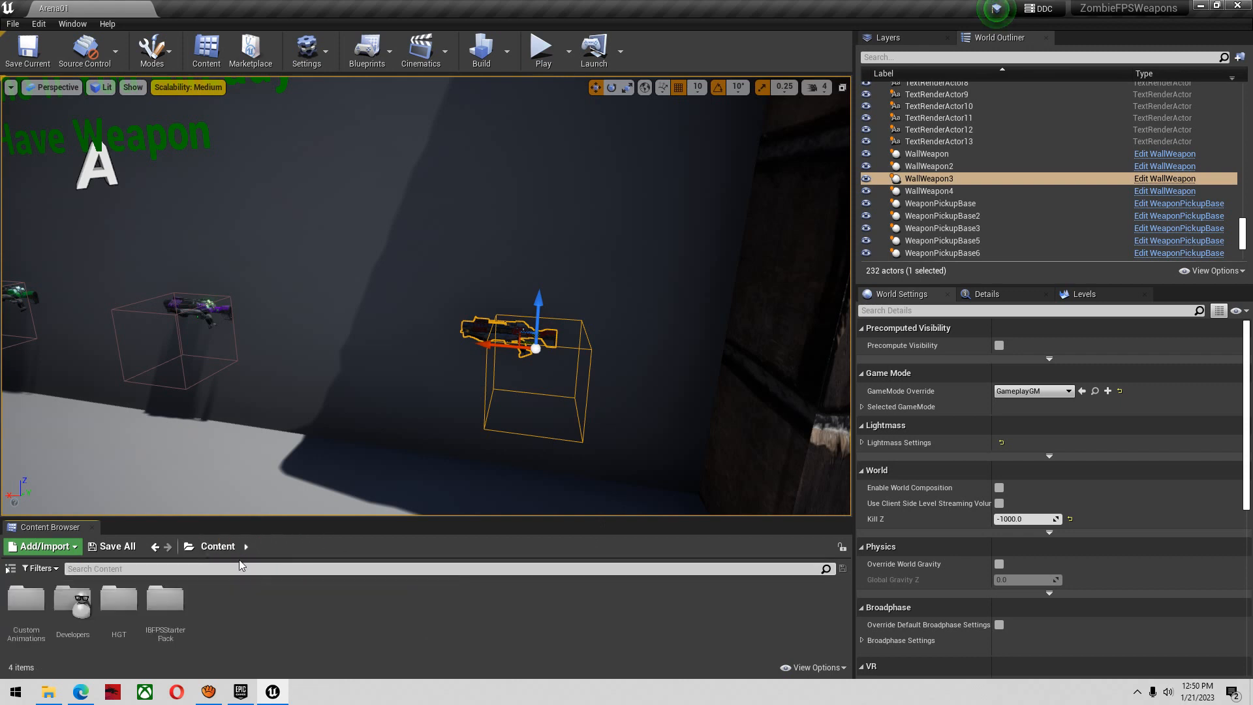
click(247, 569)
text(datawab)
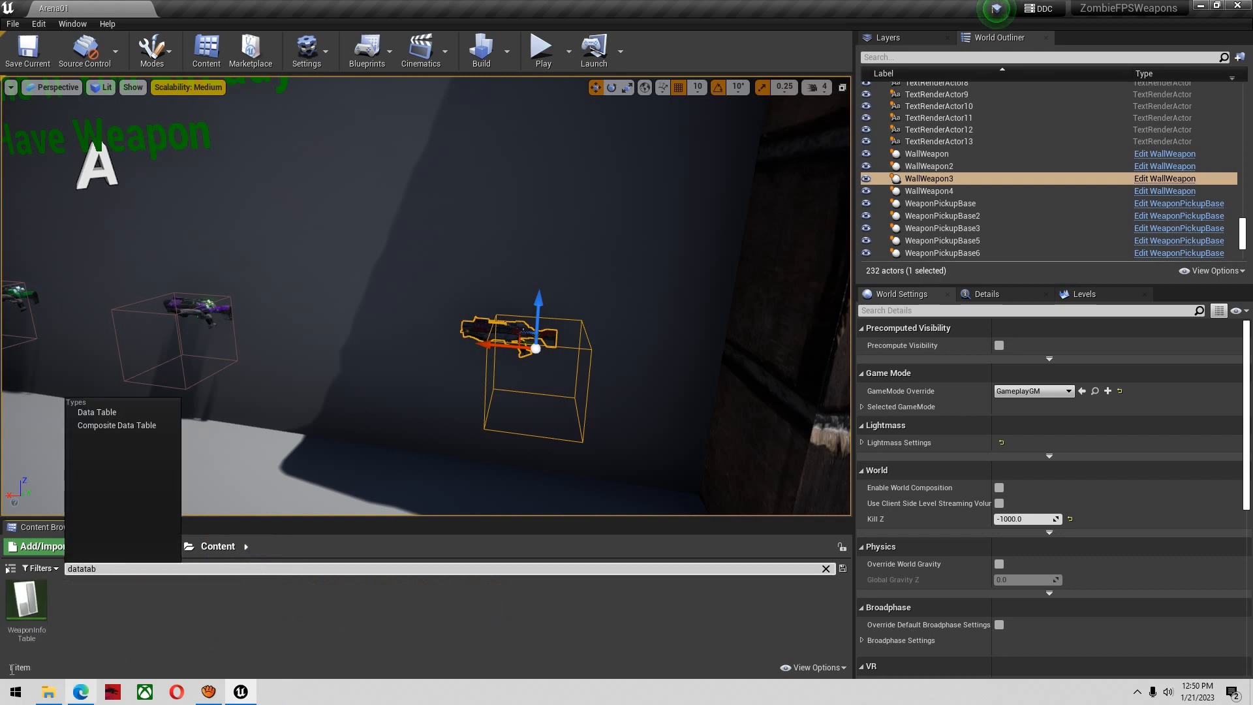
double_click(31, 625)
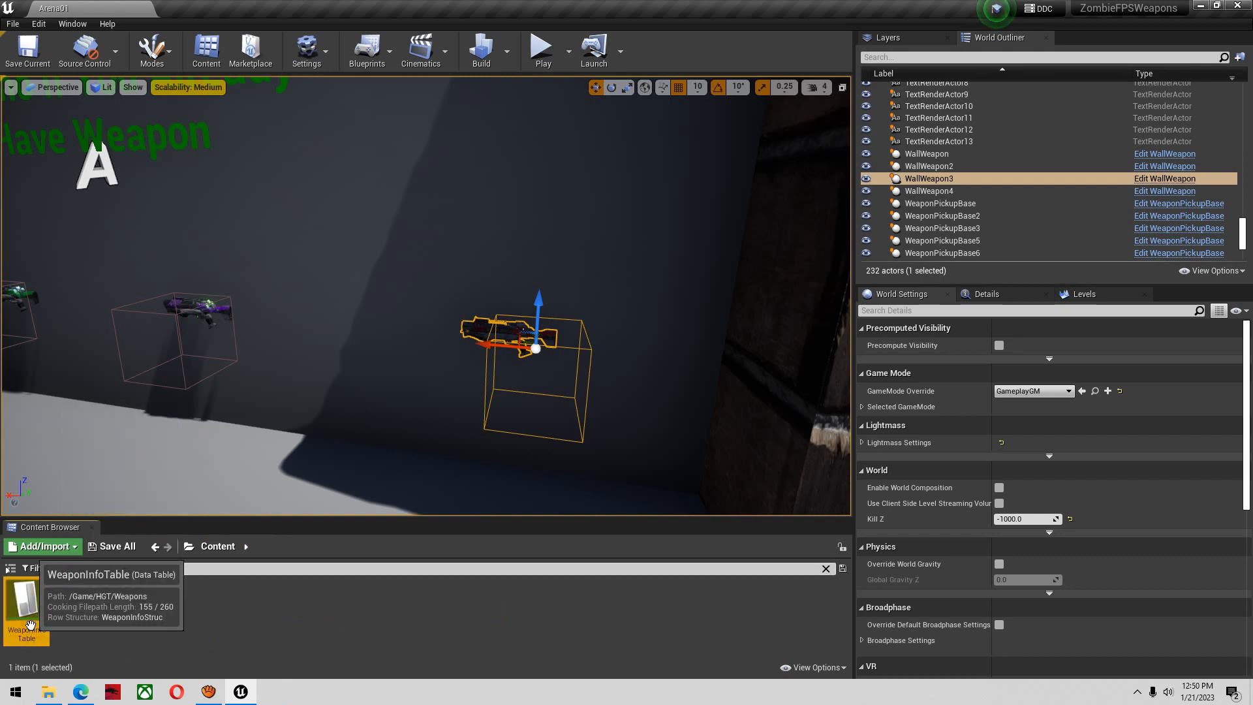
click(63, 414)
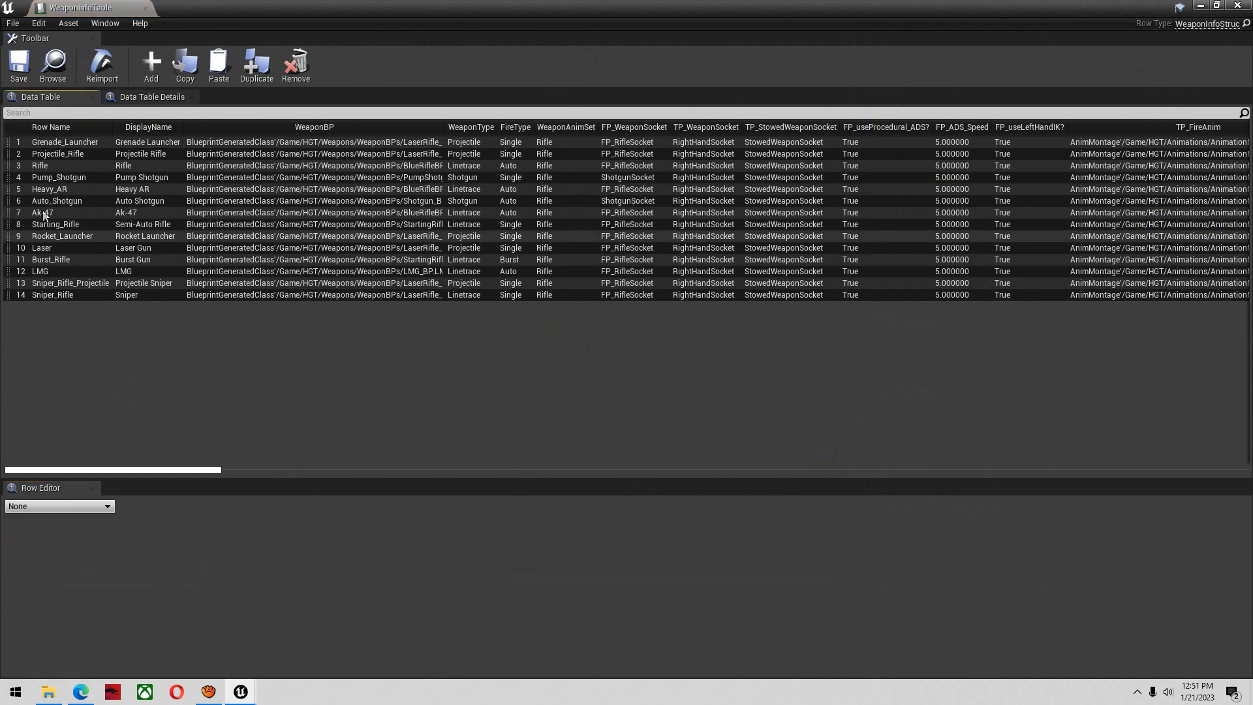
Duplicate the Ak-47 row in the weapon table and rename the copy to AK47
click(47, 214)
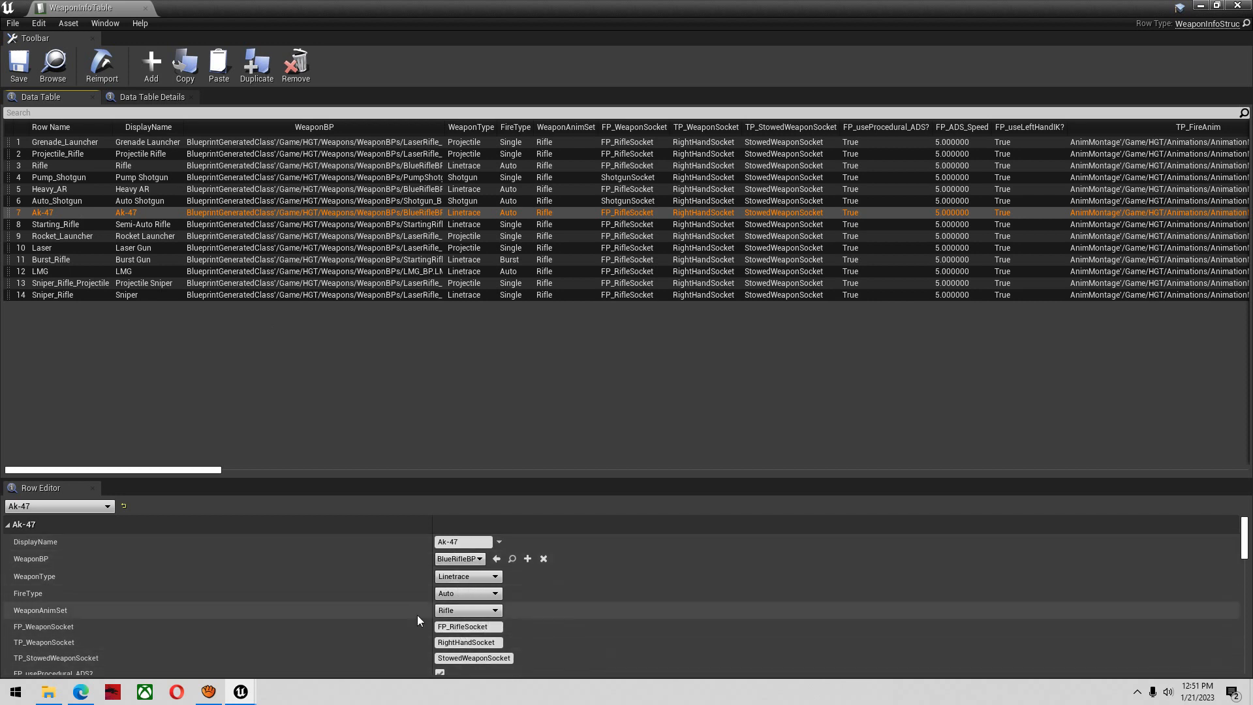
right_click(47, 216)
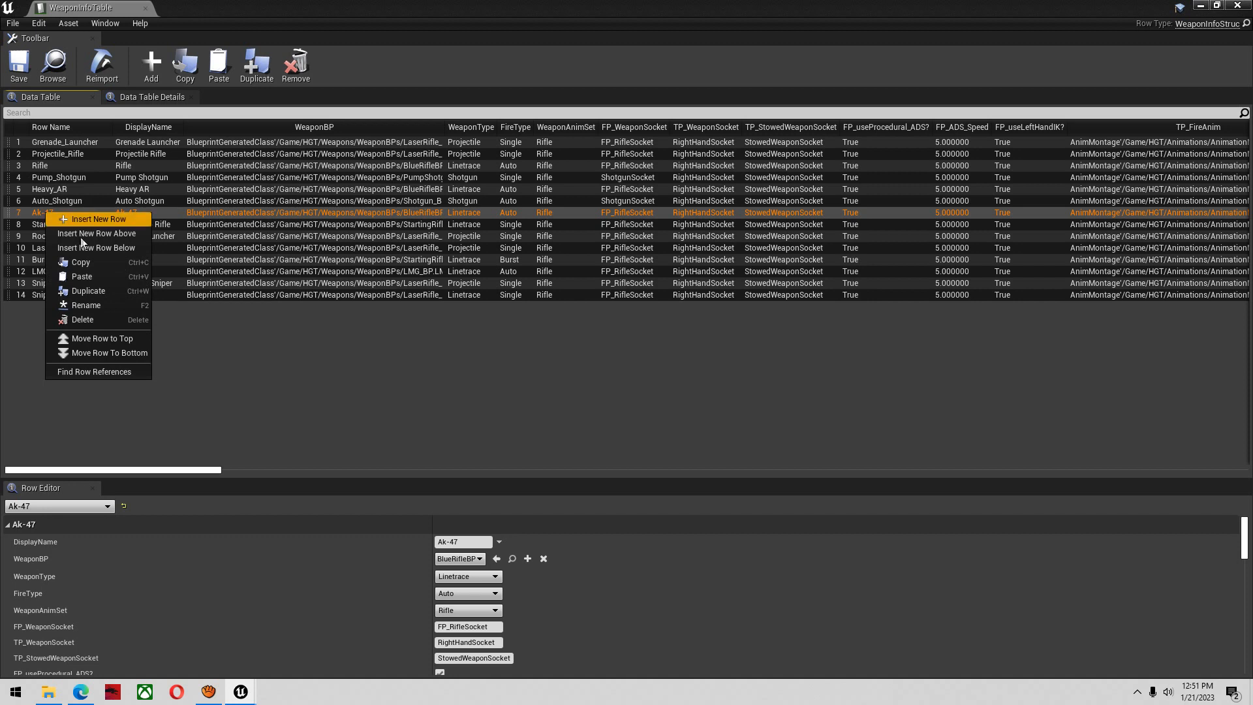
click(100, 292)
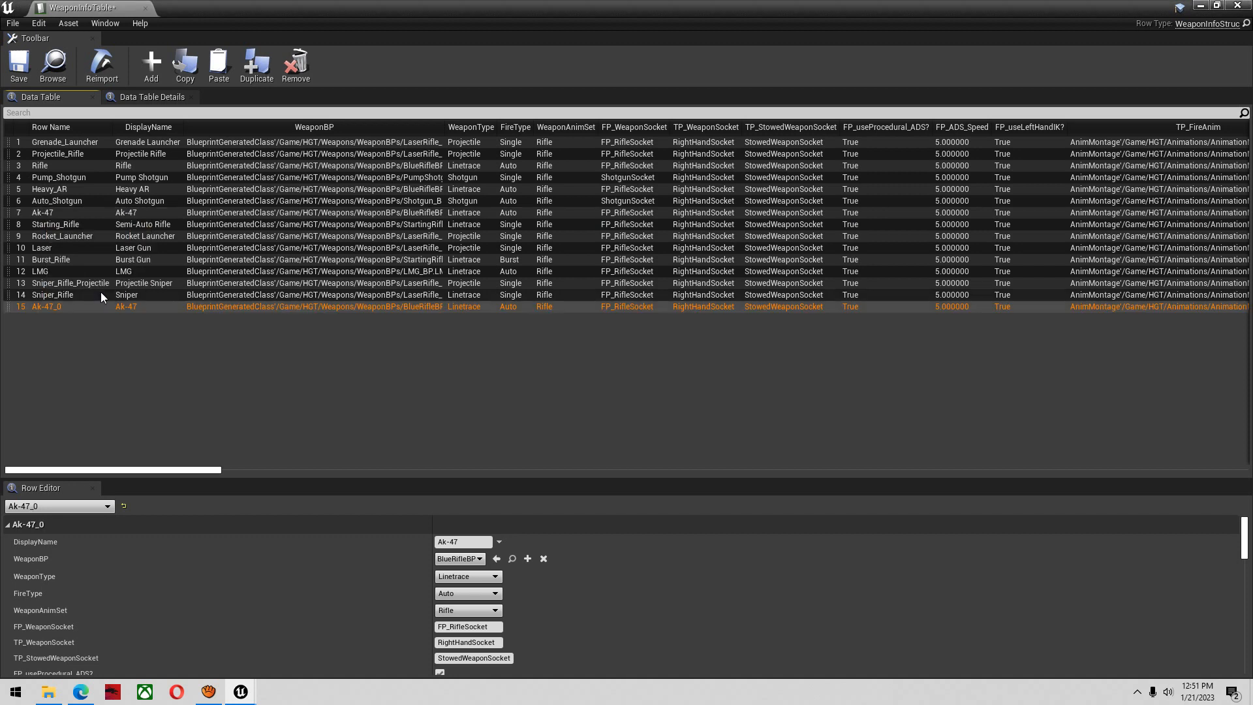
right_click(57, 312)
click(92, 403)
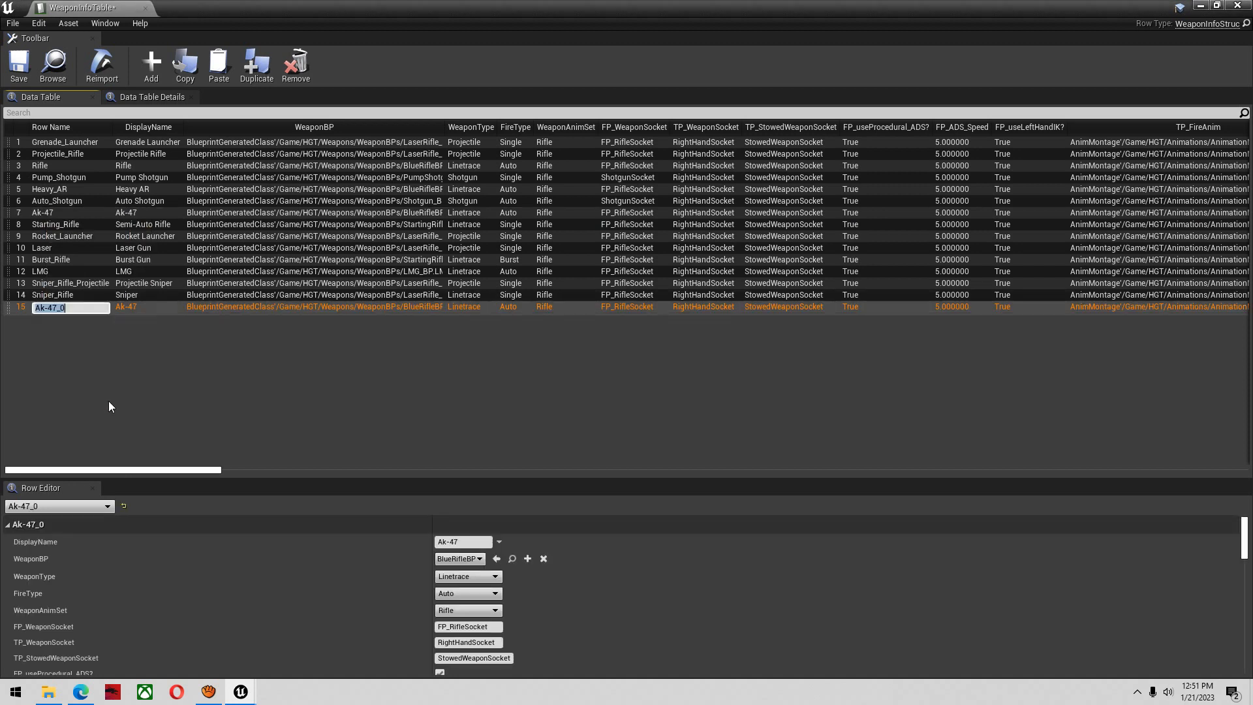
text(AK47)
key(Return)
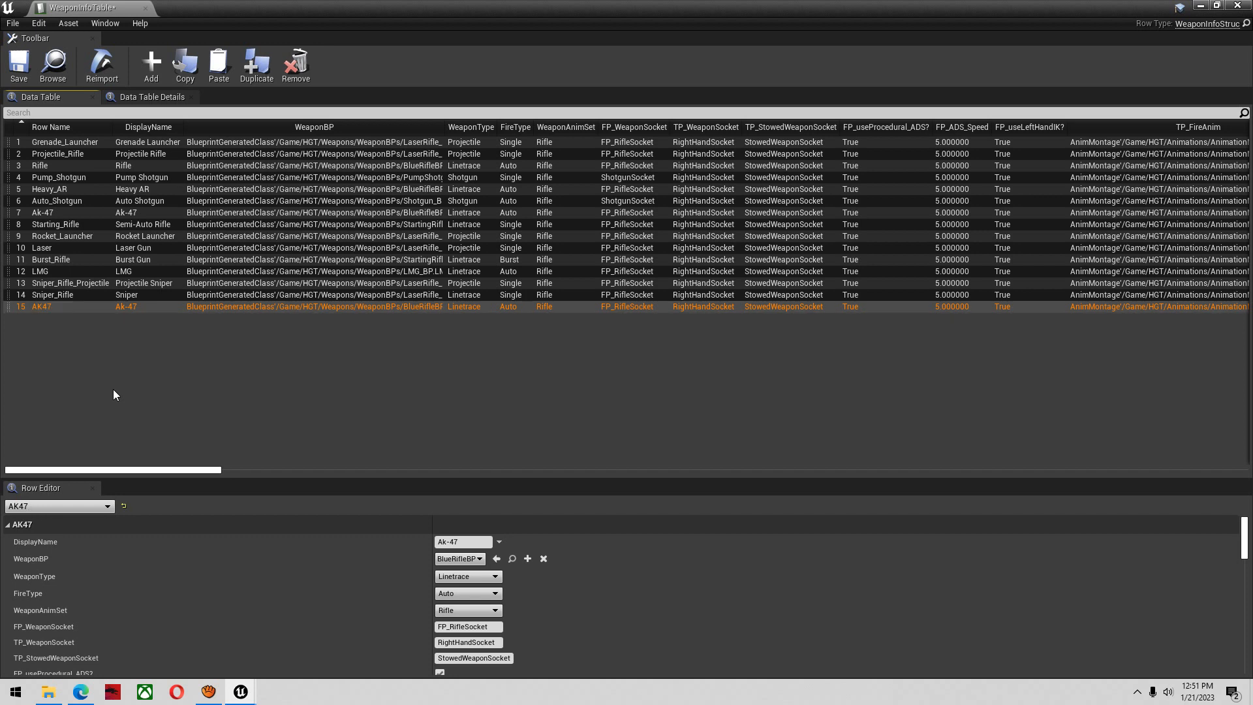
Set the display name of the AK47 row to AK47
drag(468, 542, 278, 543)
text(AK47)
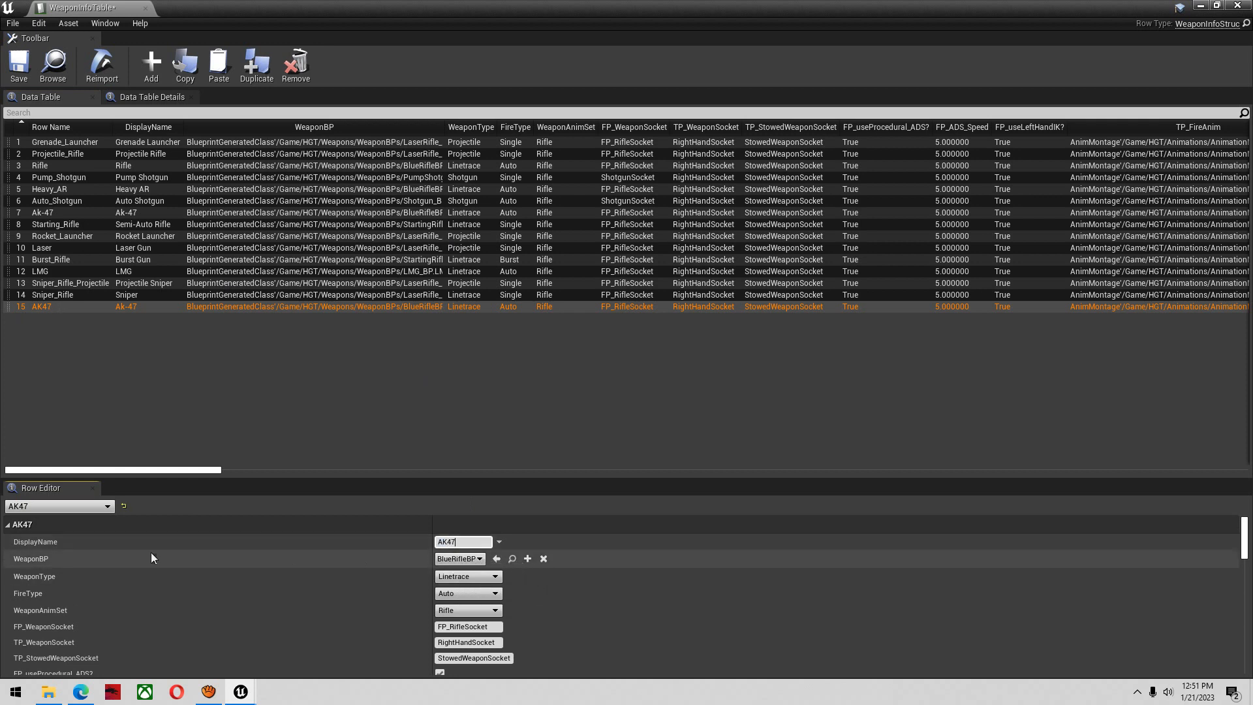
click(38, 558)
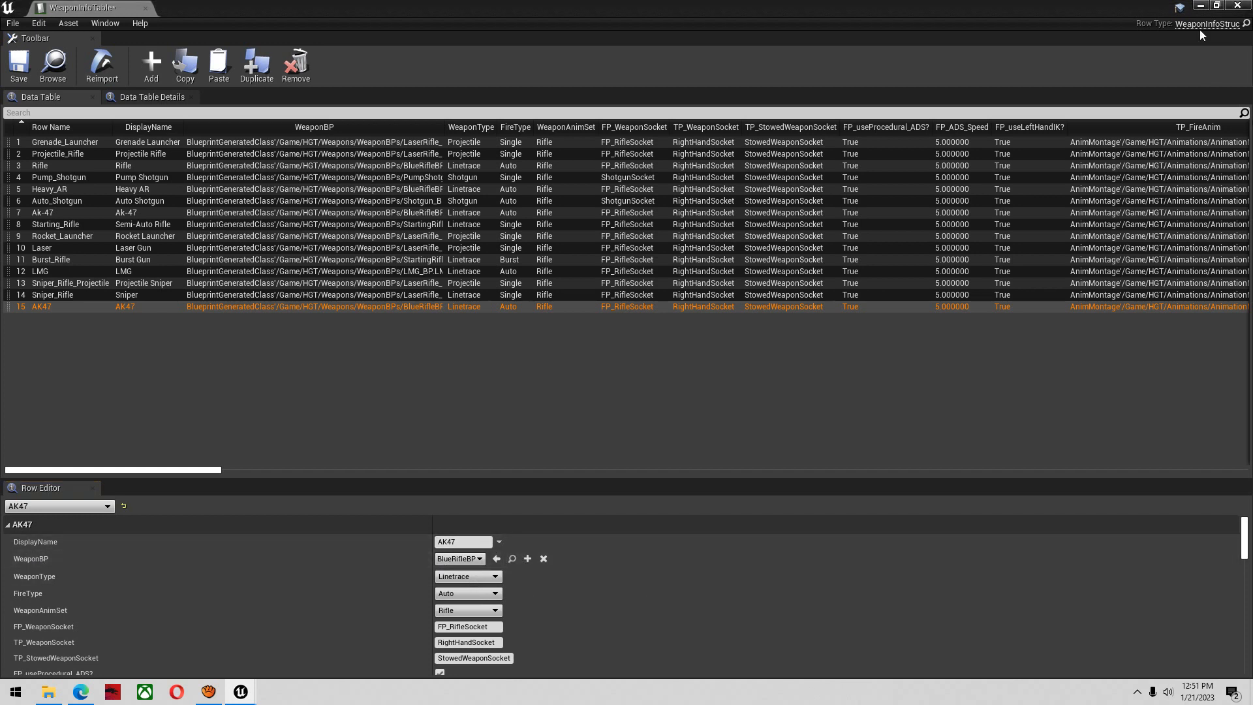
Duplicate BlueRifleBP in the WeaponBPs folder and name the copy AK47_BP
click(1205, 11)
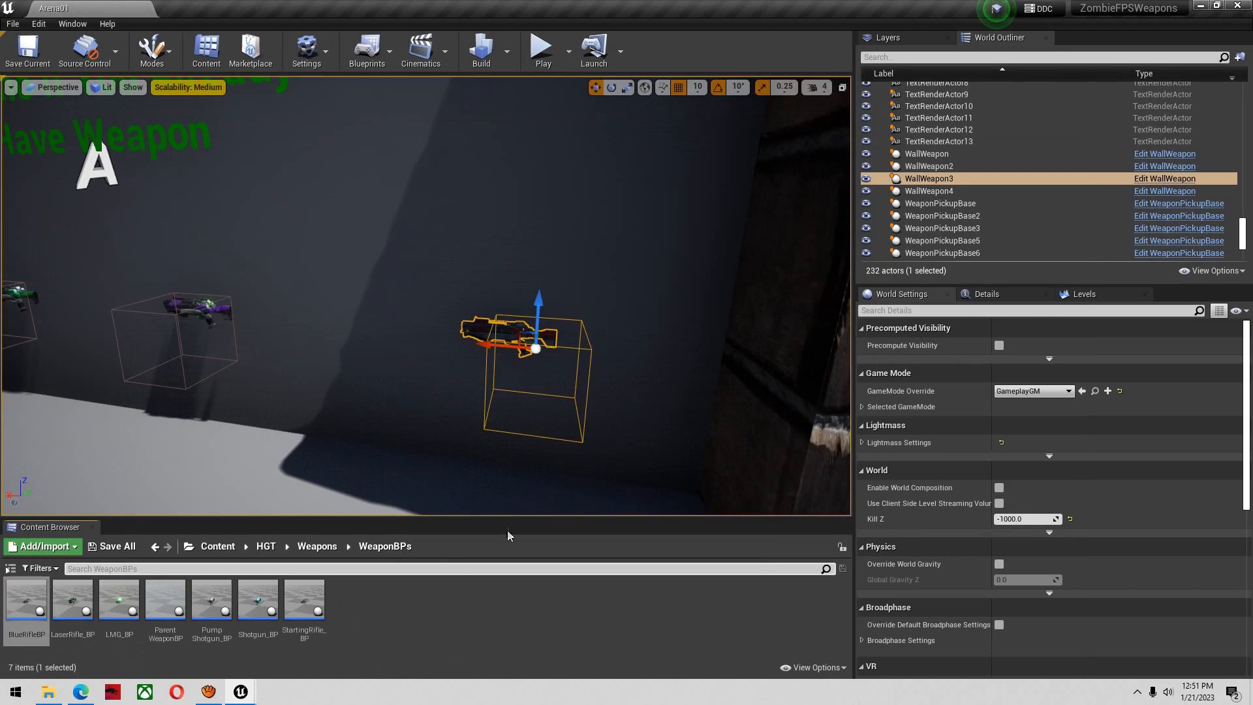
right_click(35, 615)
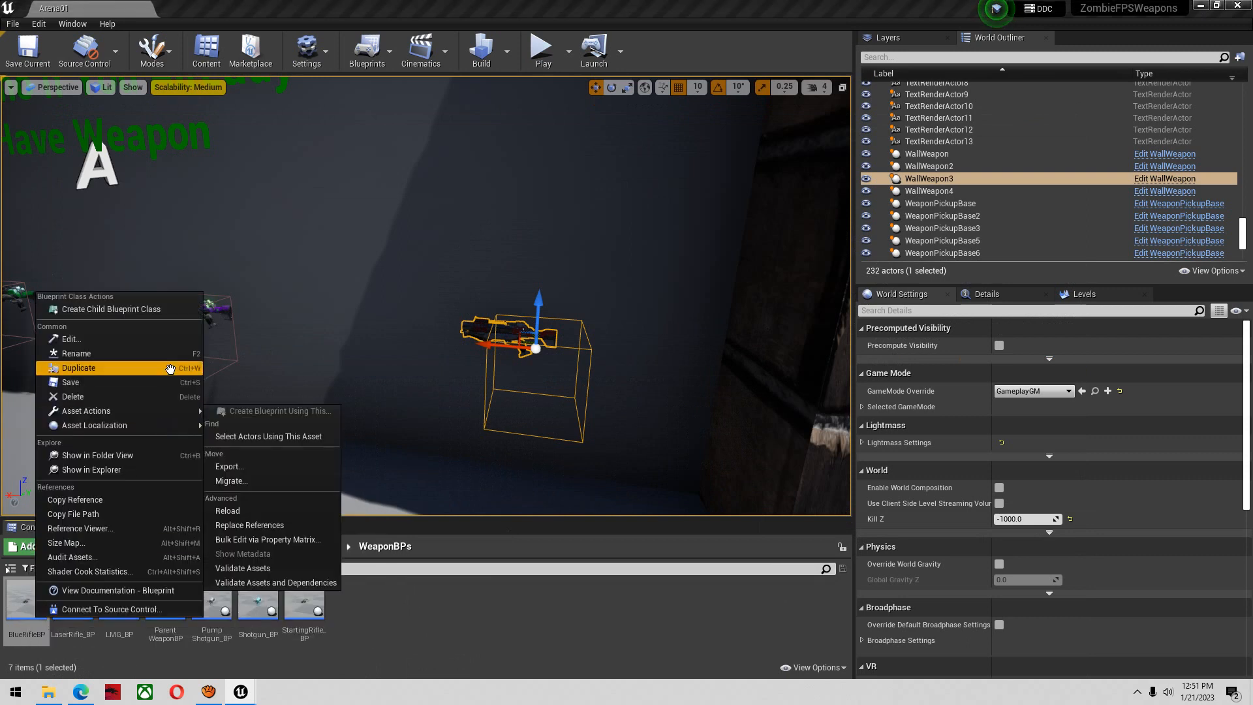
click(79, 368)
text(AK47_BP)
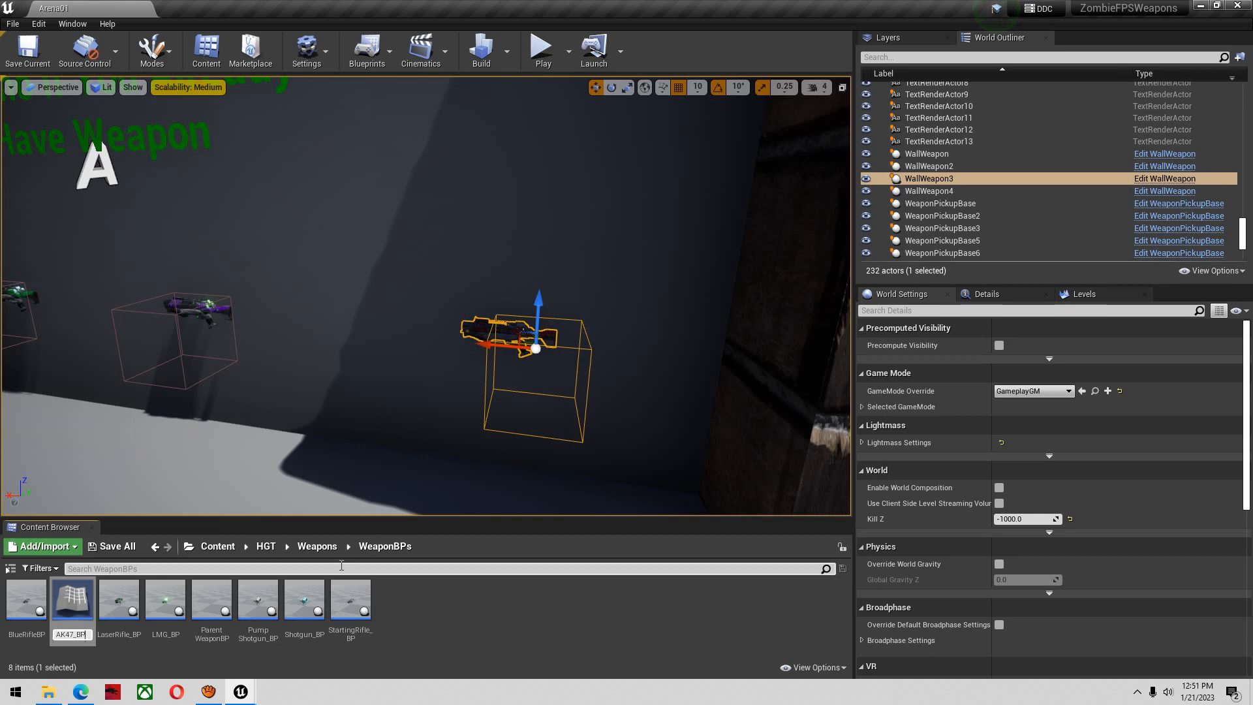
key(Return)
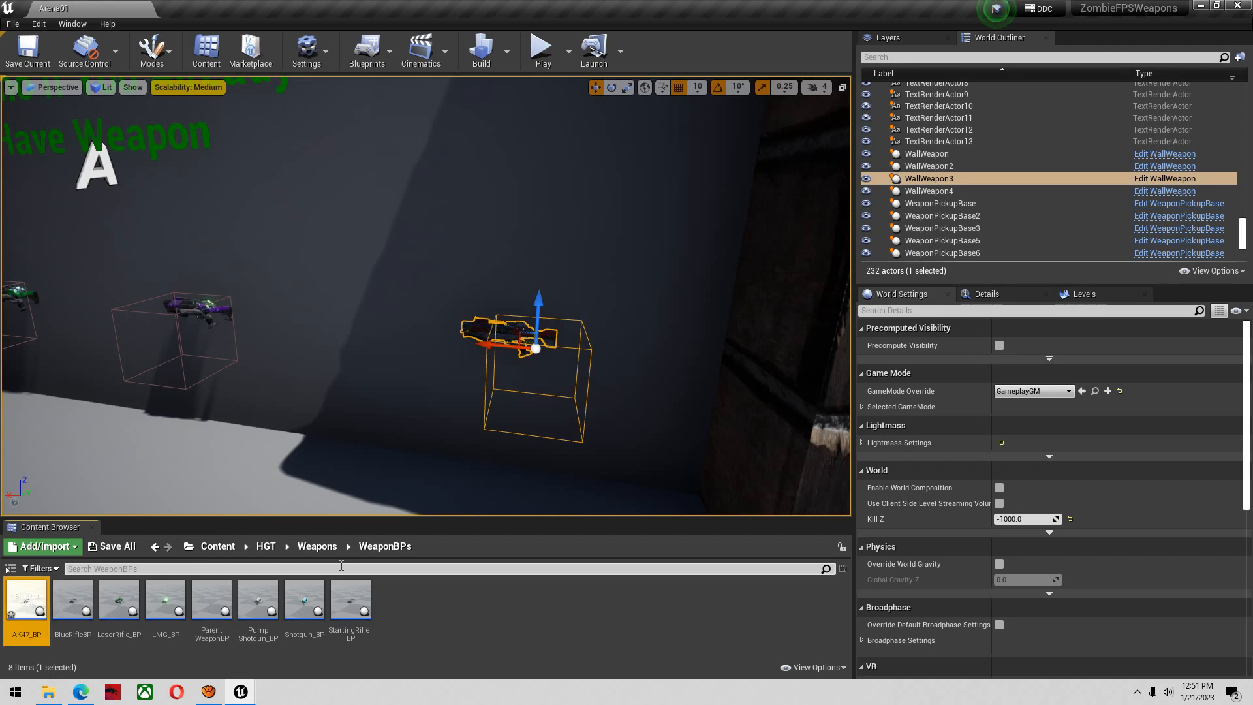
Open AK47_BP in the full Blueprint editor and show its 3D preview
double_click(32, 618)
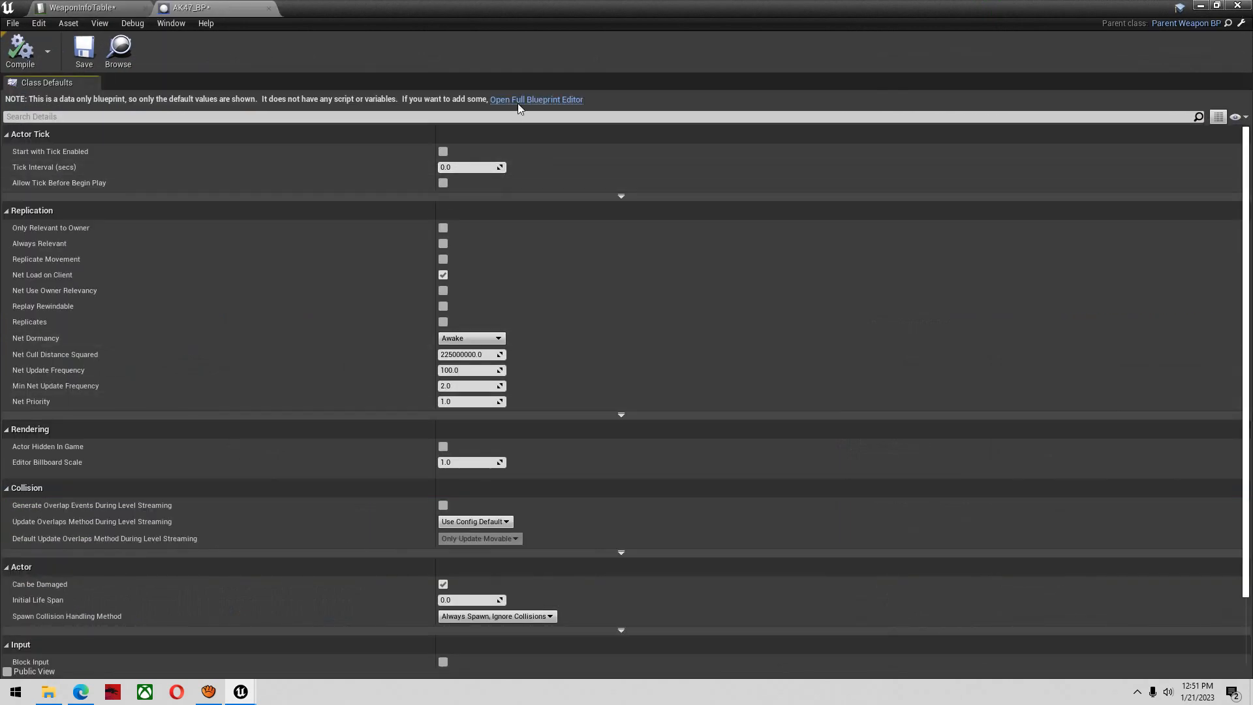
click(519, 101)
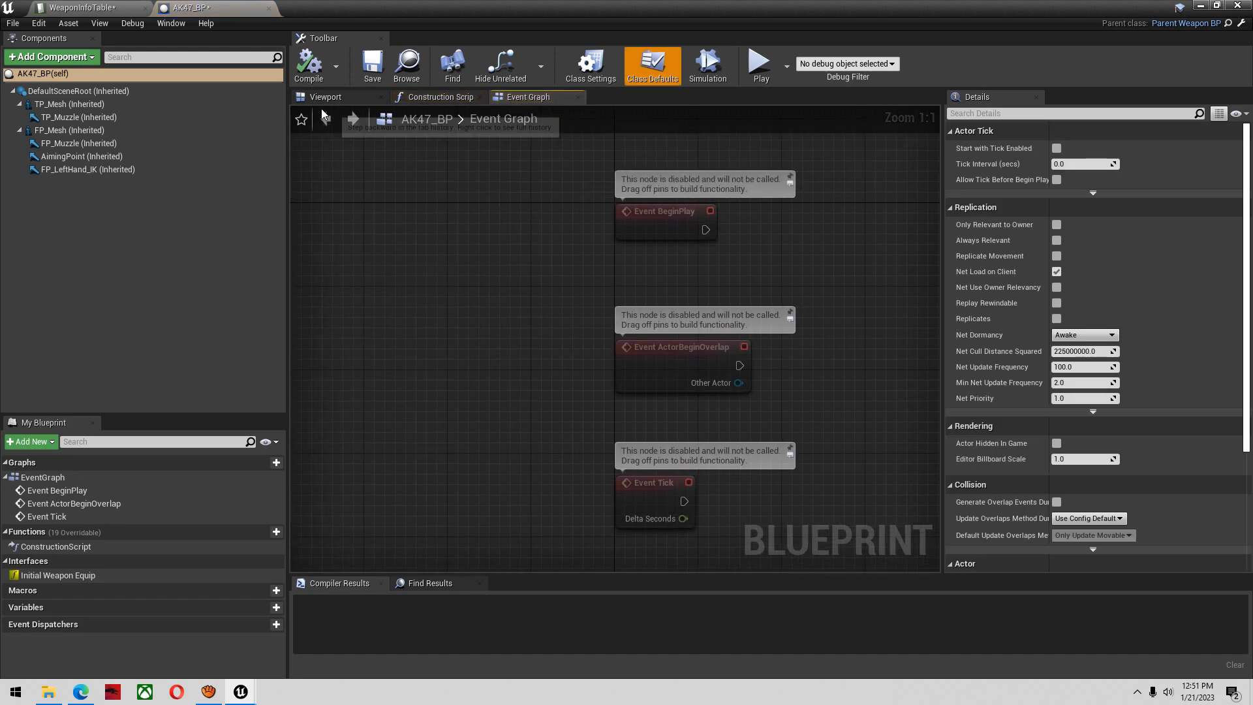
click(324, 97)
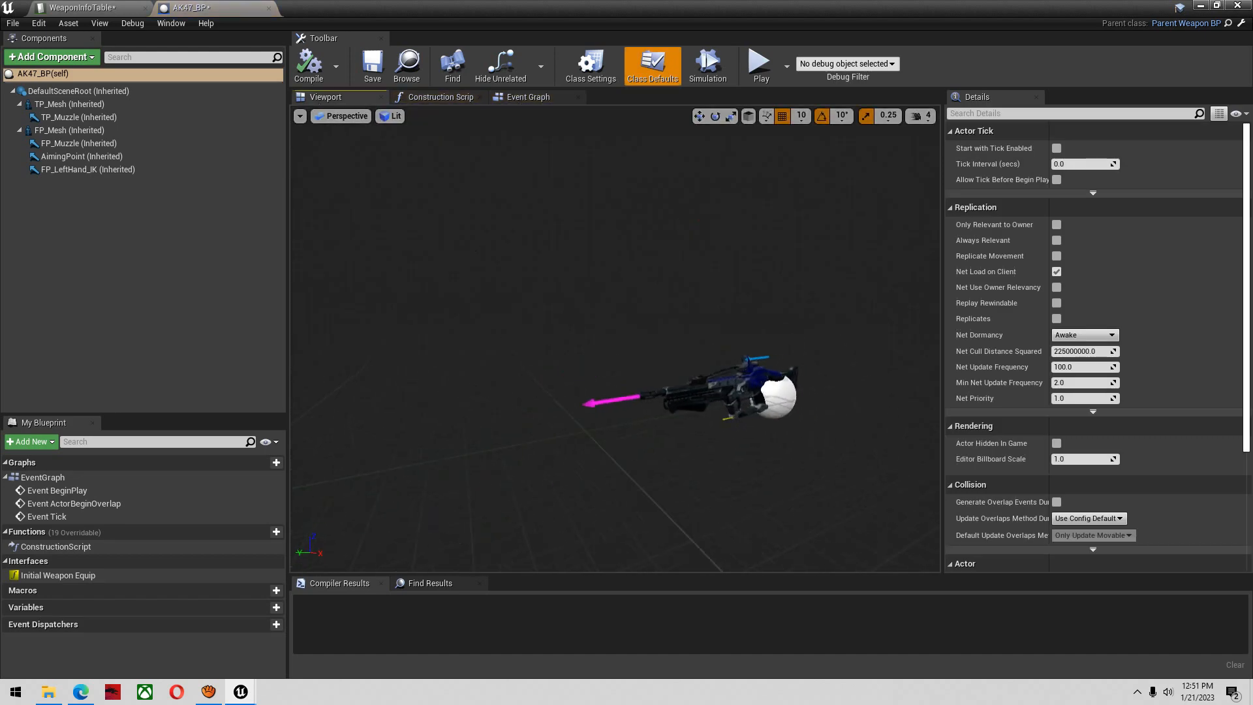
Assign the SKM_ArK47 skeletal mesh and the ABP_ArK_47_Anim animation class to the TP_Mesh component
click(99, 106)
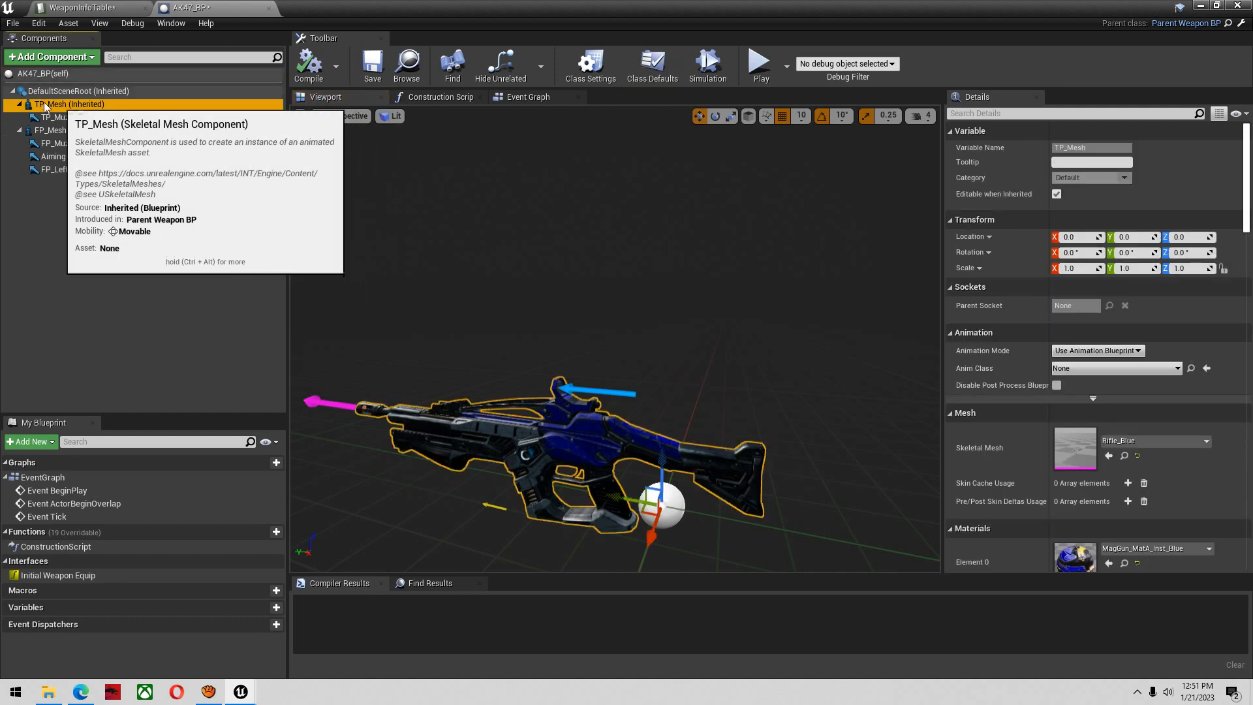
click(1156, 443)
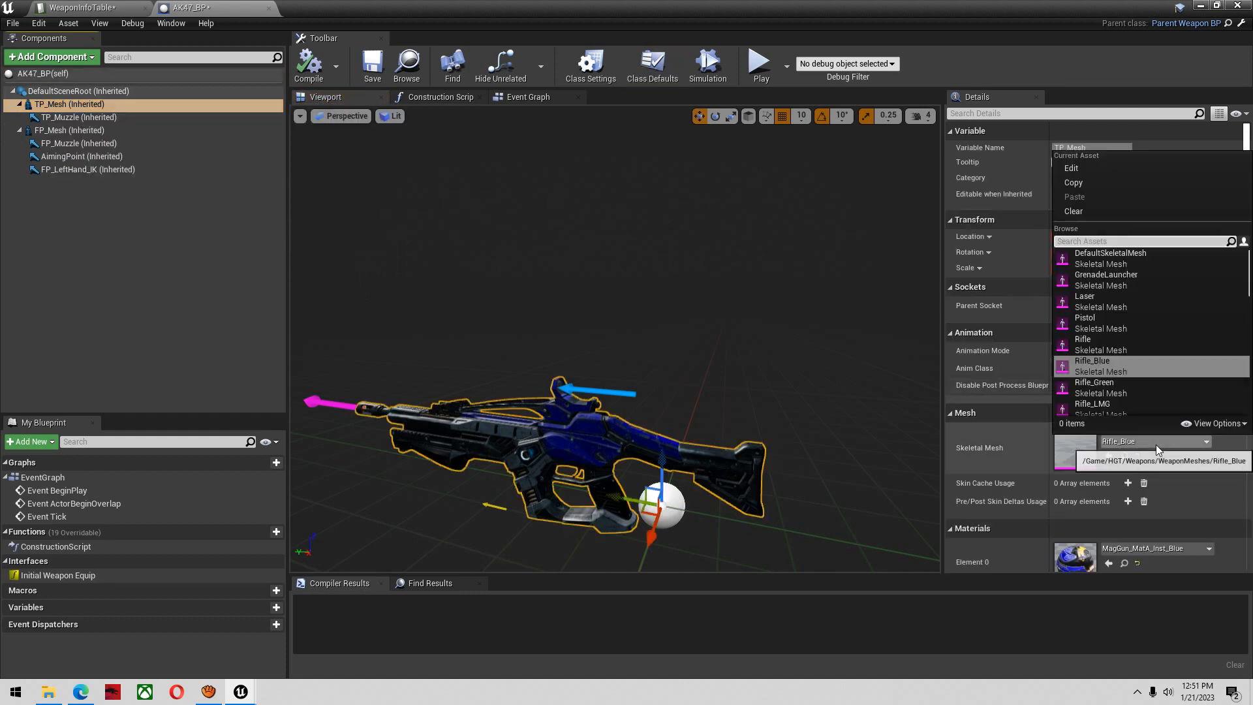
text(ark)
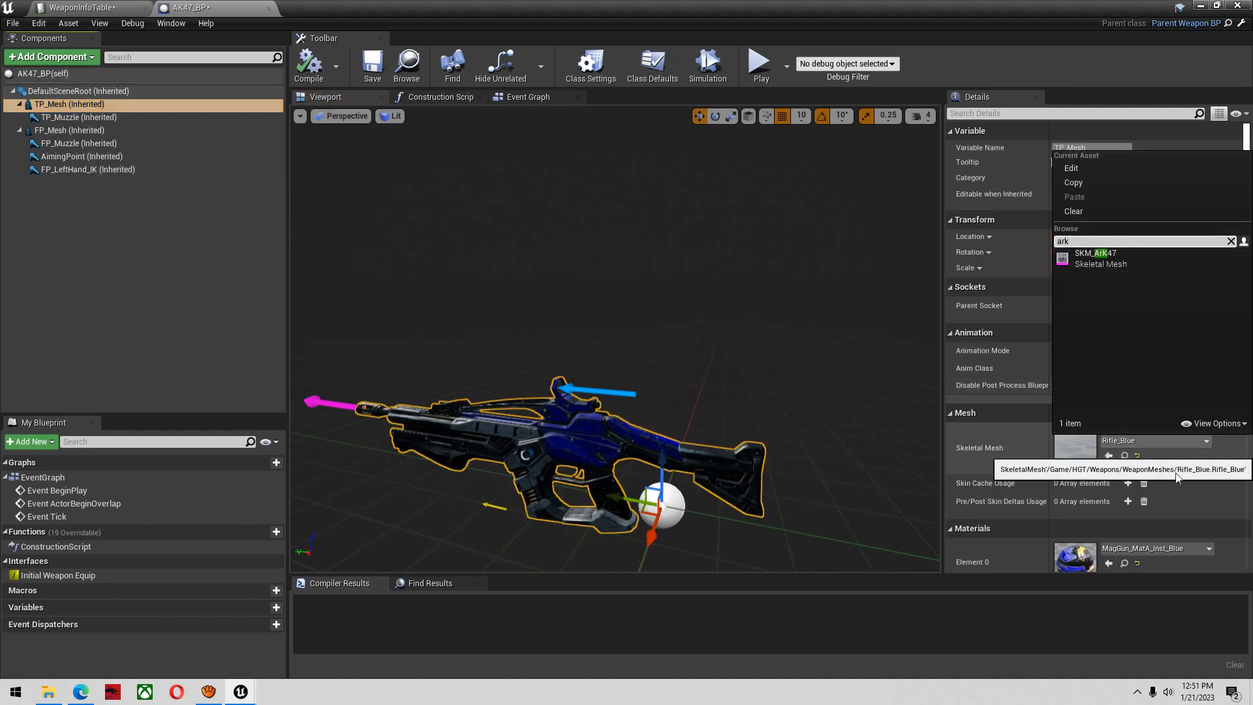
click(1107, 257)
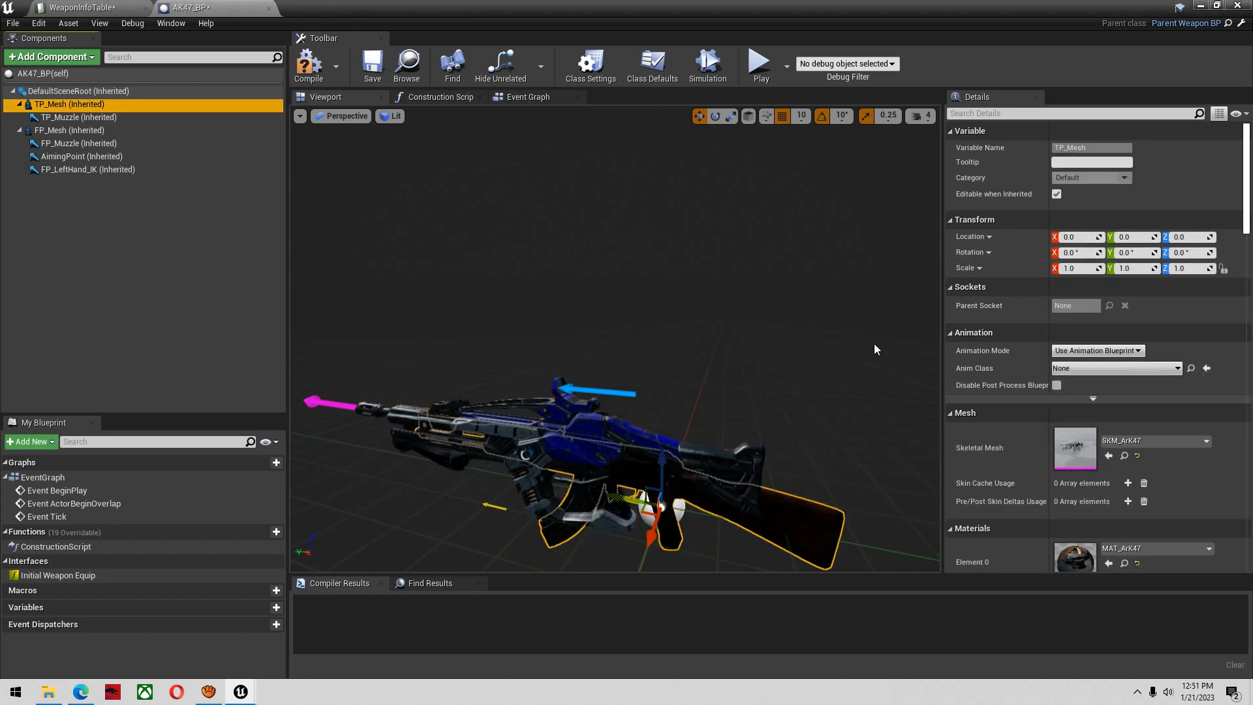
click(1060, 369)
text(ark)
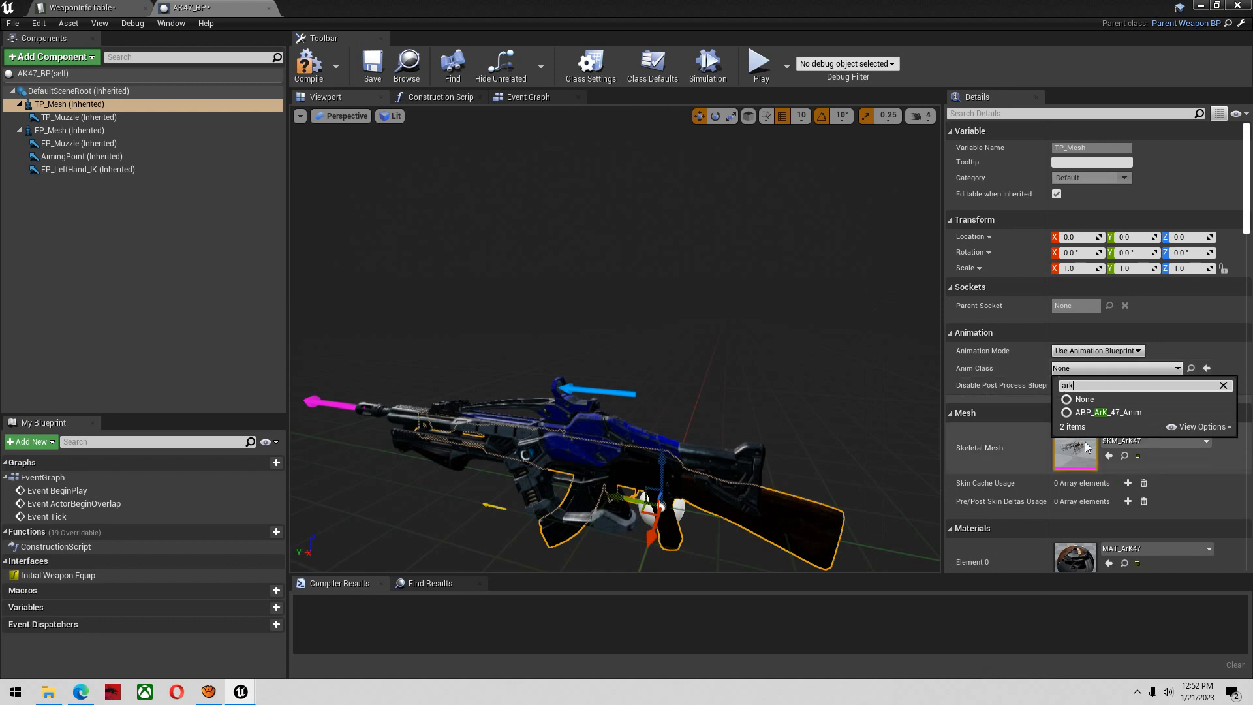
click(1125, 411)
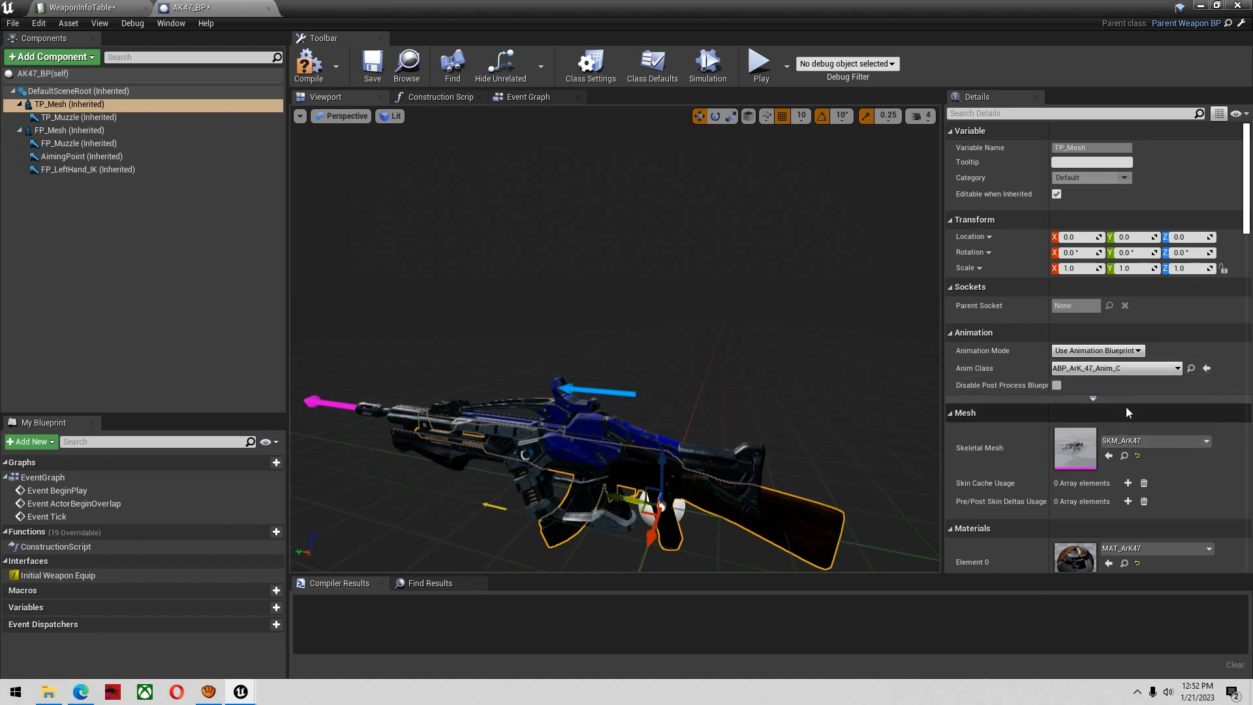
Assign the SKM_ArK47 skeletal mesh and the ABP_ArK_47_Anim animation class to the FP_Mesh component
click(80, 132)
click(1136, 440)
text(ark)
click(1091, 265)
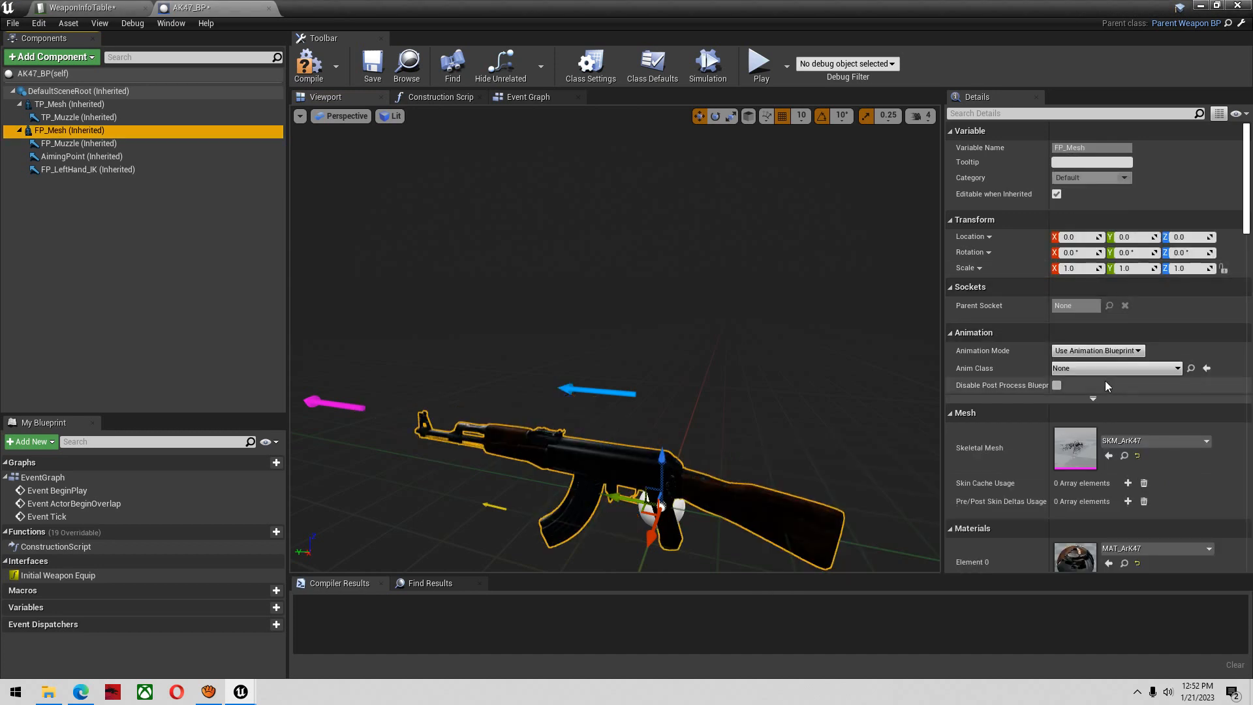
click(1087, 367)
text(ark)
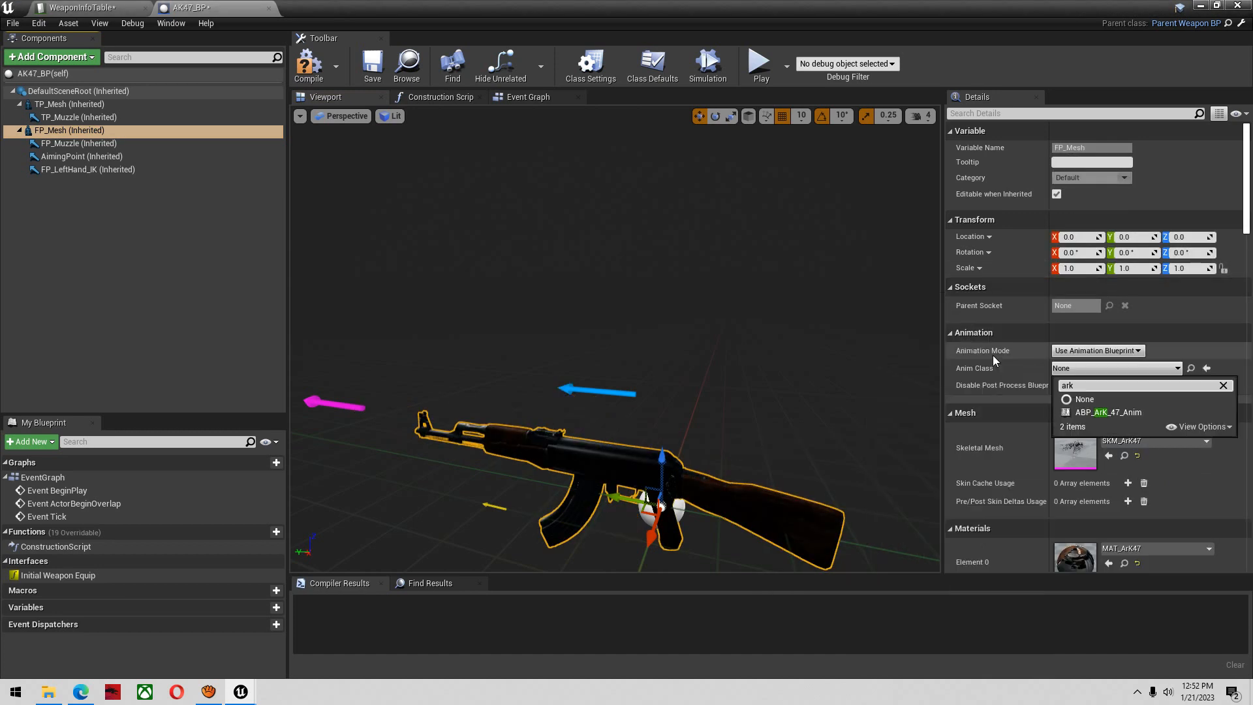
click(1082, 415)
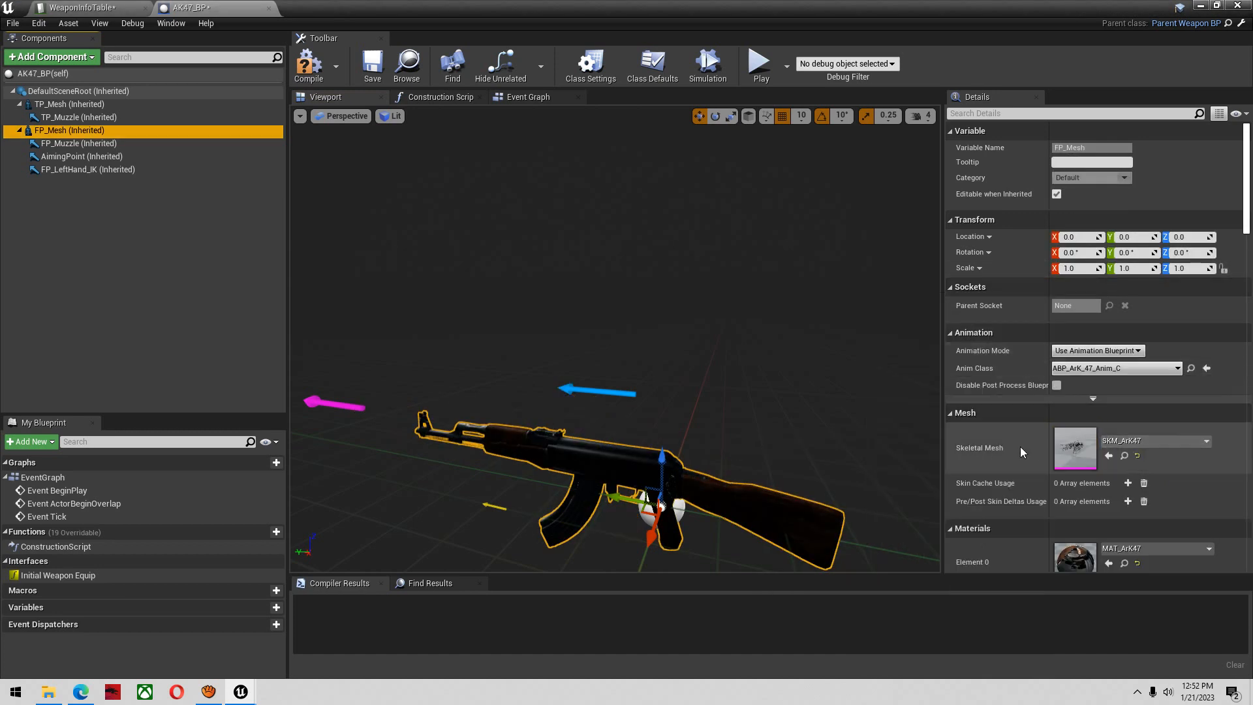
Lower the camera speed to 2 and move TP_Muzzle and FP_Muzzle together back to the barrel end, at about Y 57.4
right_drag(612, 319, 500, 288)
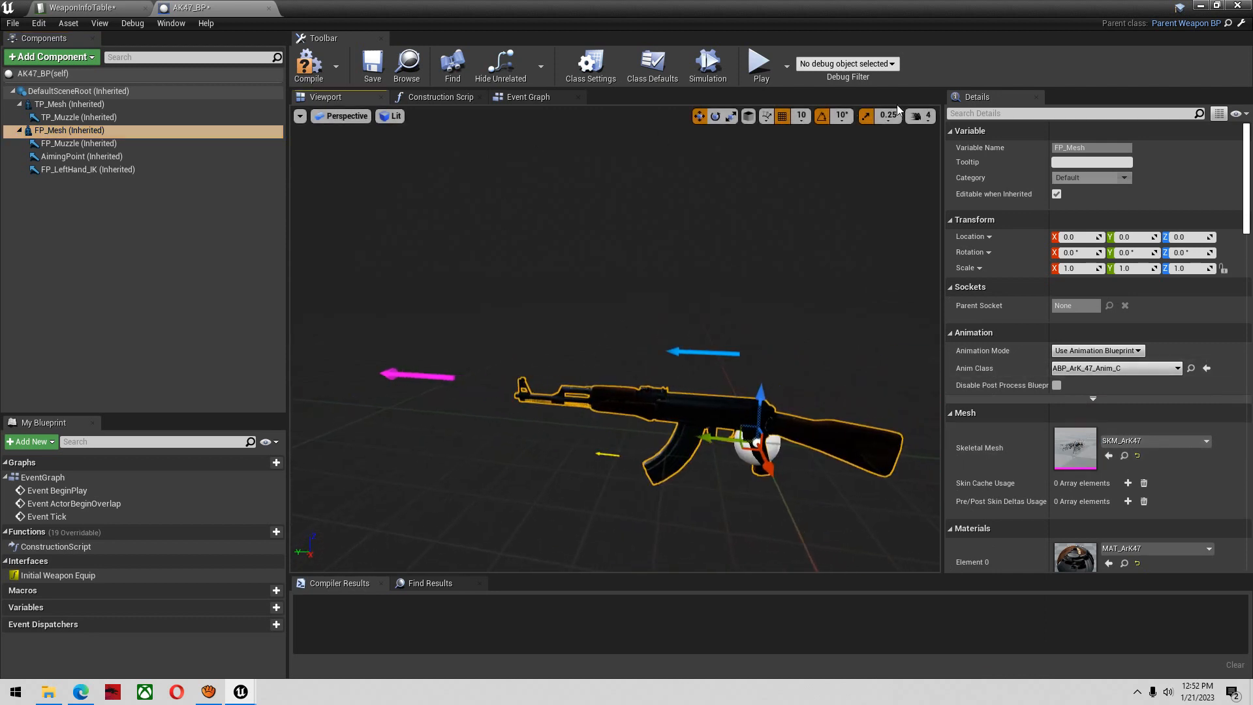
click(919, 117)
right_drag(777, 274, 698, 257)
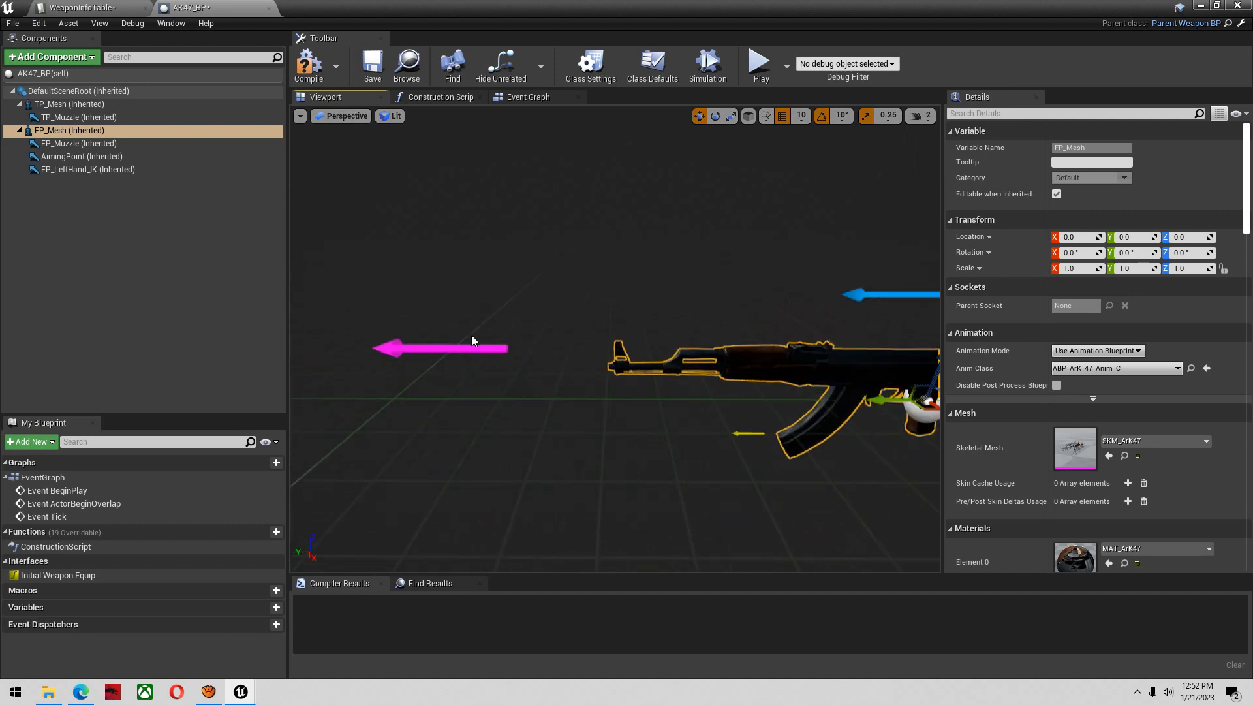
click(107, 120)
ctrl+click(97, 141)
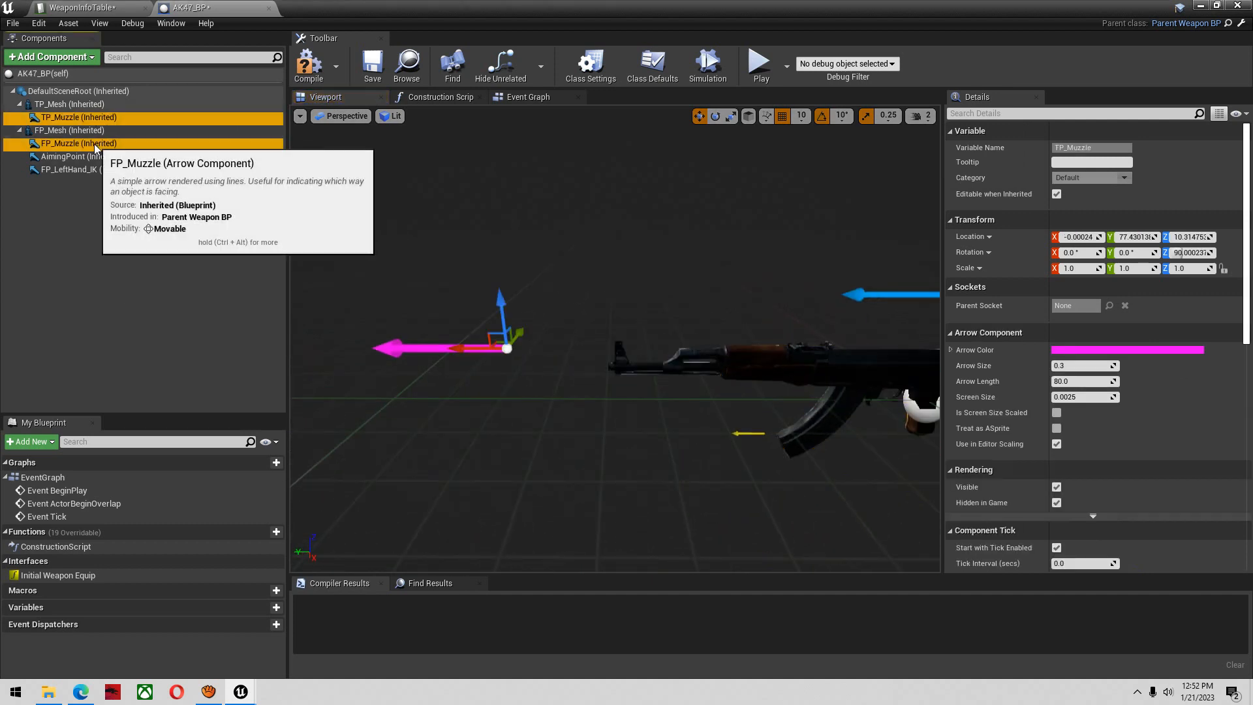
click(104, 119)
ctrl+click(78, 146)
right_drag(438, 307, 457, 316)
drag(429, 331, 527, 330)
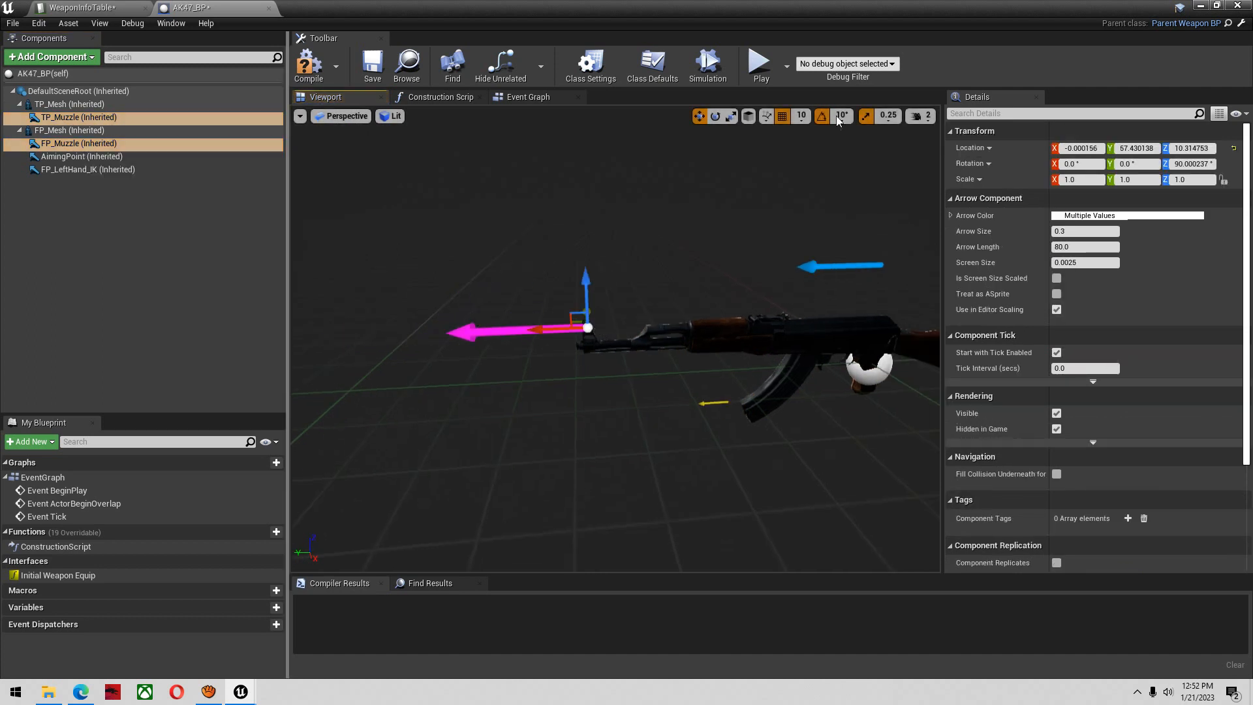
Turn off position grid snapping and align both muzzle arrows with the barrel tip, at about X -0.47, Y 58.97, Z 6.15
click(783, 116)
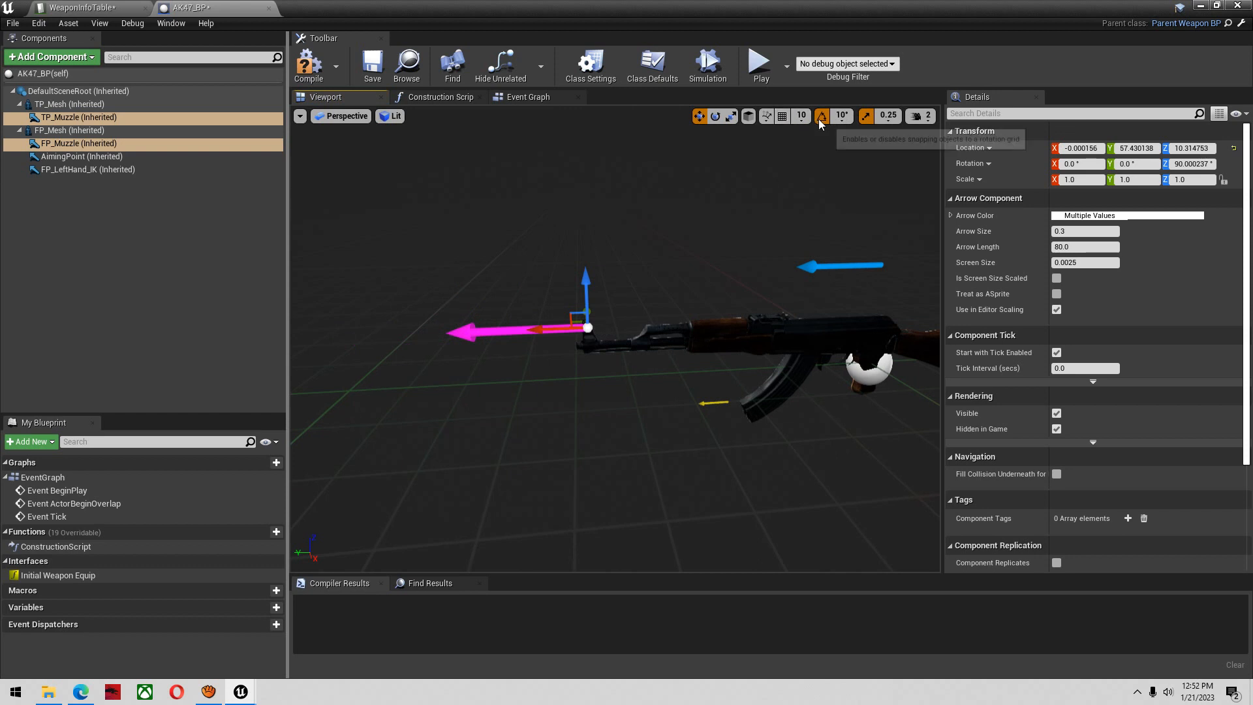
mouse_move(879, 254)
right_down()
mouse_move(862, 251)
mouse_move(880, 253)
right_up()
key(w)
drag(847, 317, 701, 431)
right_drag(757, 391, 832, 378)
key(a)
key(w)
drag(793, 331, 771, 329)
drag(813, 288, 824, 255)
drag(833, 324, 821, 288)
right_drag(821, 287, 708, 217)
key(d)
key(w)
key(s)
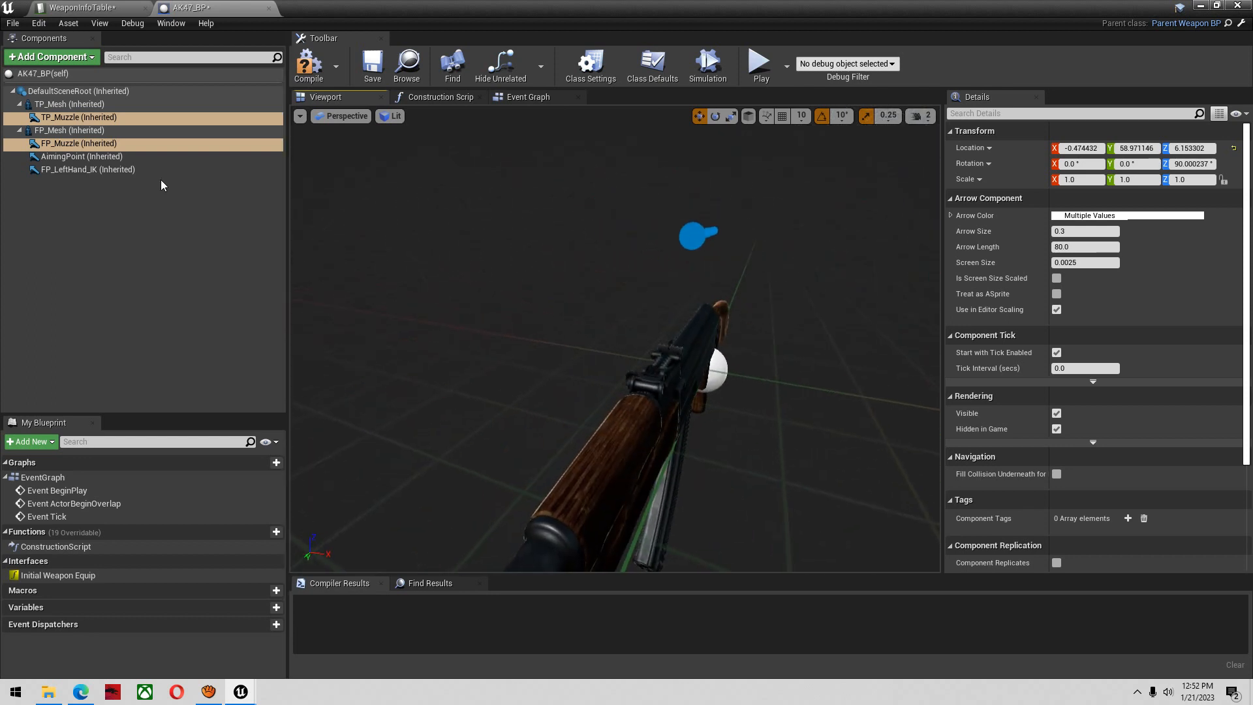
Align the AimingPoint arrow with the rear sight notch, at about X -0.69 and Z 11.17
click(698, 236)
right_drag(669, 281, 604, 290)
key(d)
drag(727, 145, 720, 229)
right_drag(715, 243, 768, 269)
key(w)
key(s)
key(a)
key(w)
drag(665, 180, 646, 172)
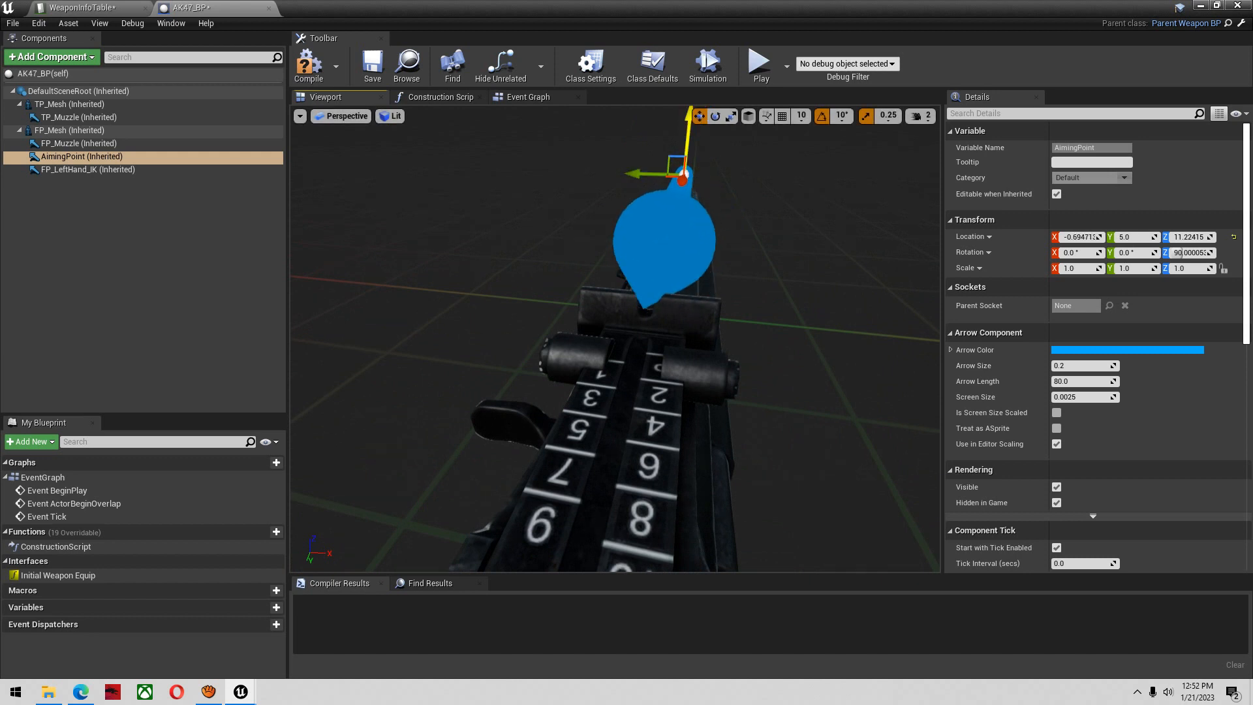
drag(683, 116, 684, 116)
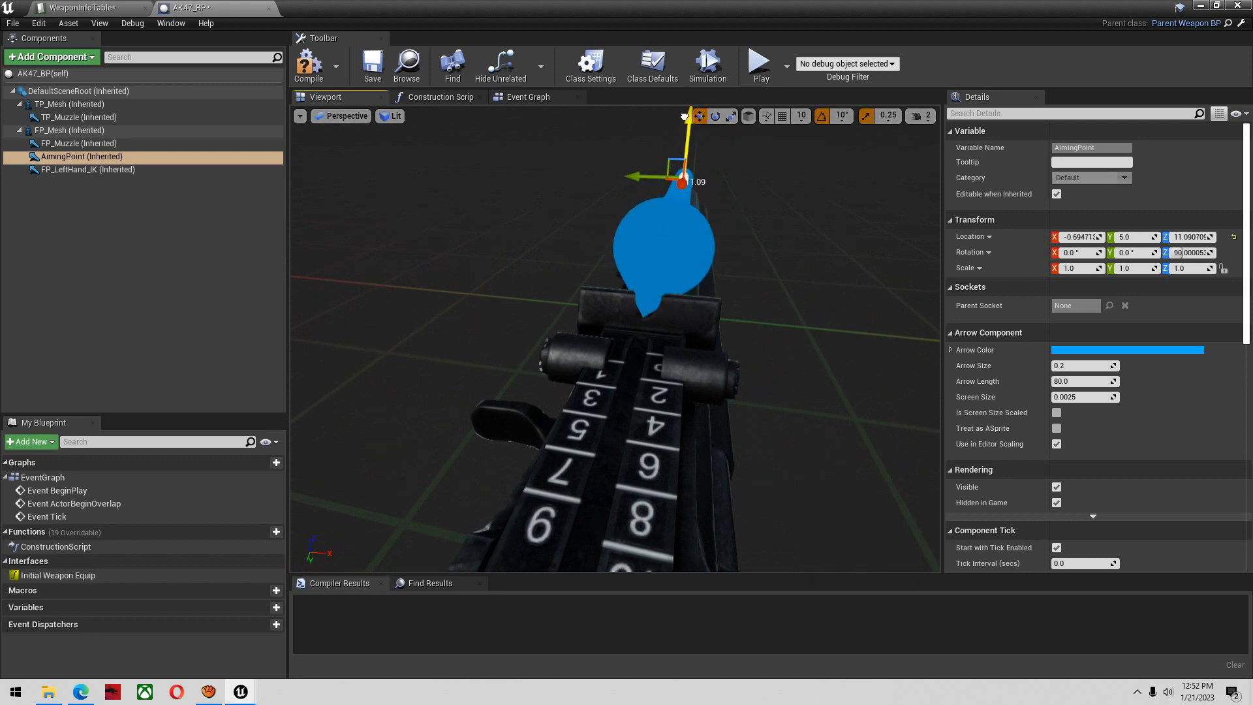
Slide the AimingPoint arrow back behind the receiver to about Y -27.2, and compile and save AK47_BP
alt+drag(613, 211, 598, 218)
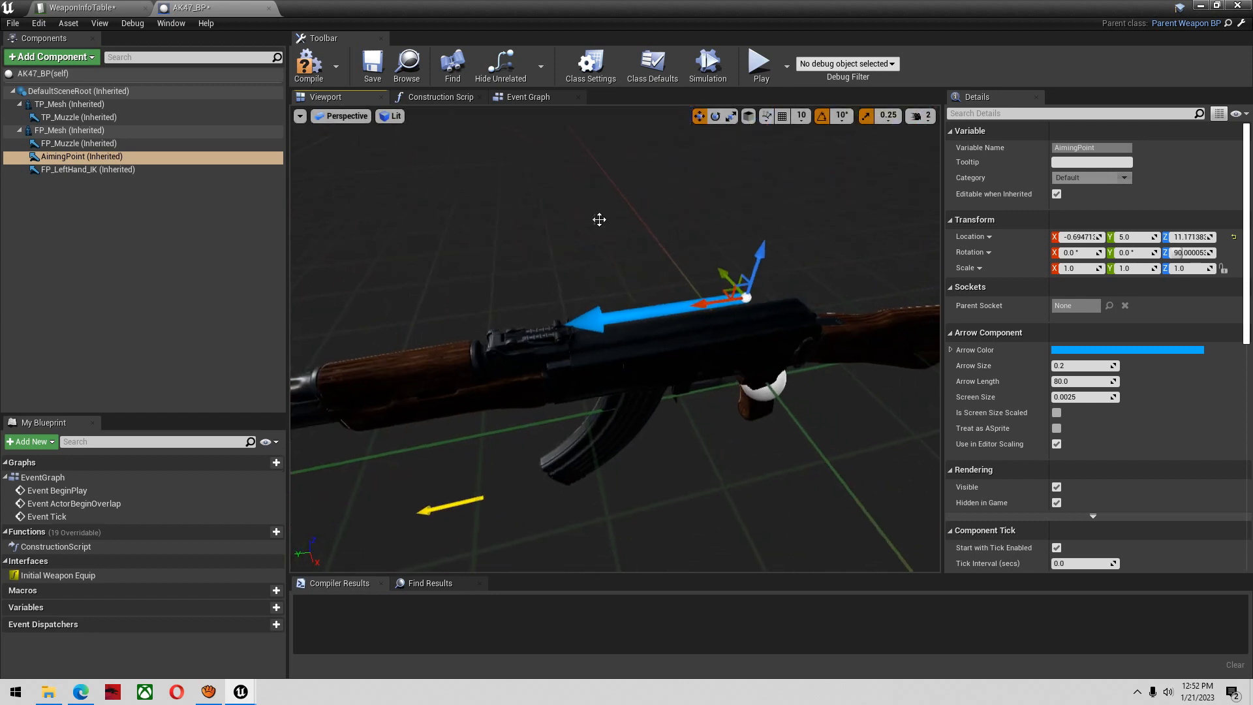
drag(702, 300, 951, 263)
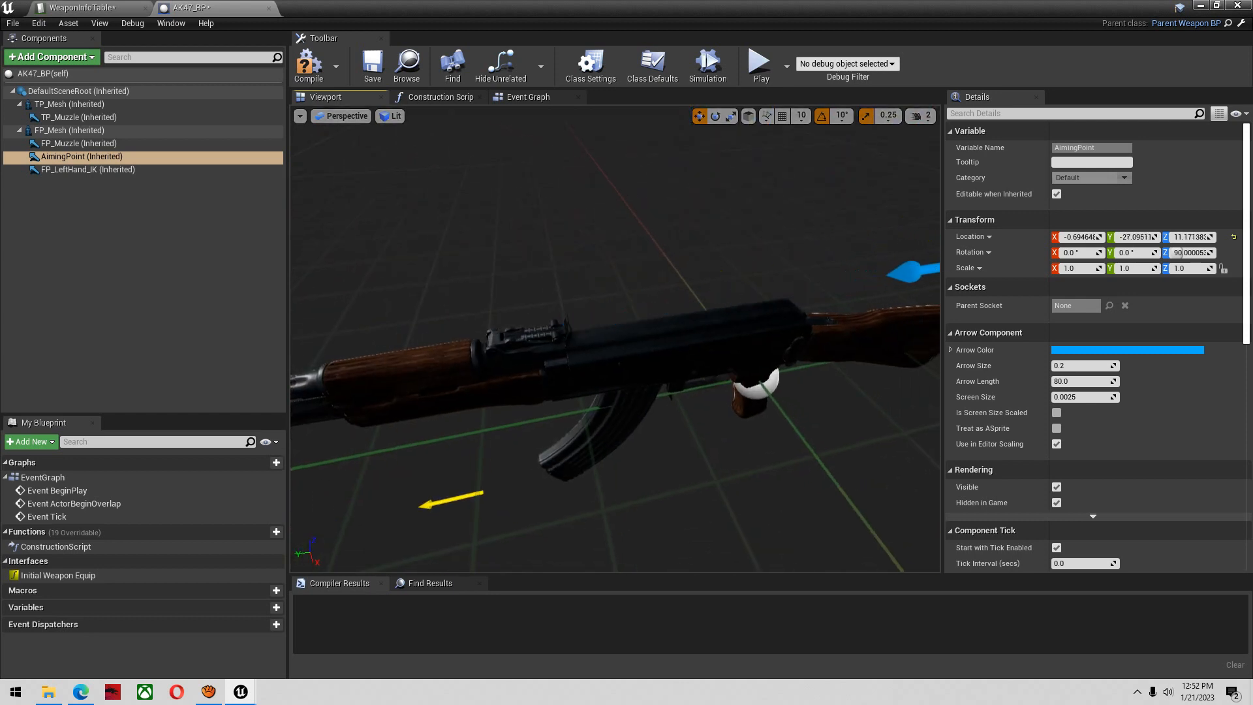
right_drag(796, 247, 796, 246)
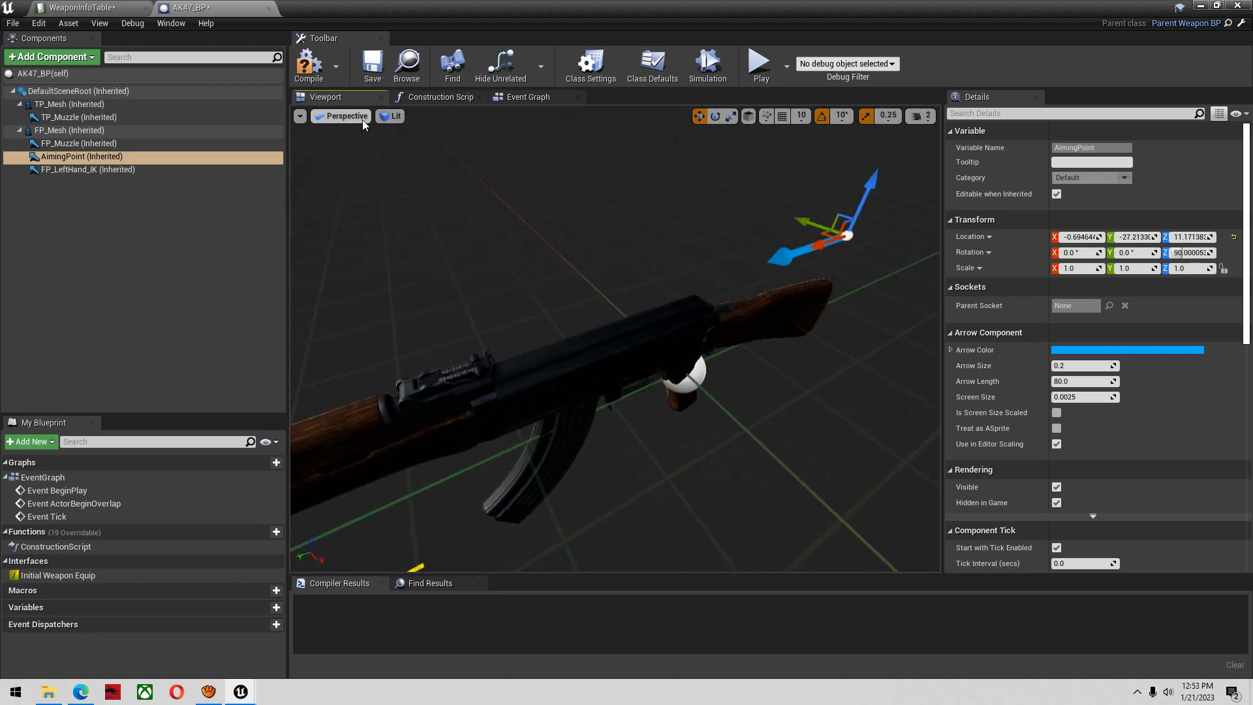
click(312, 67)
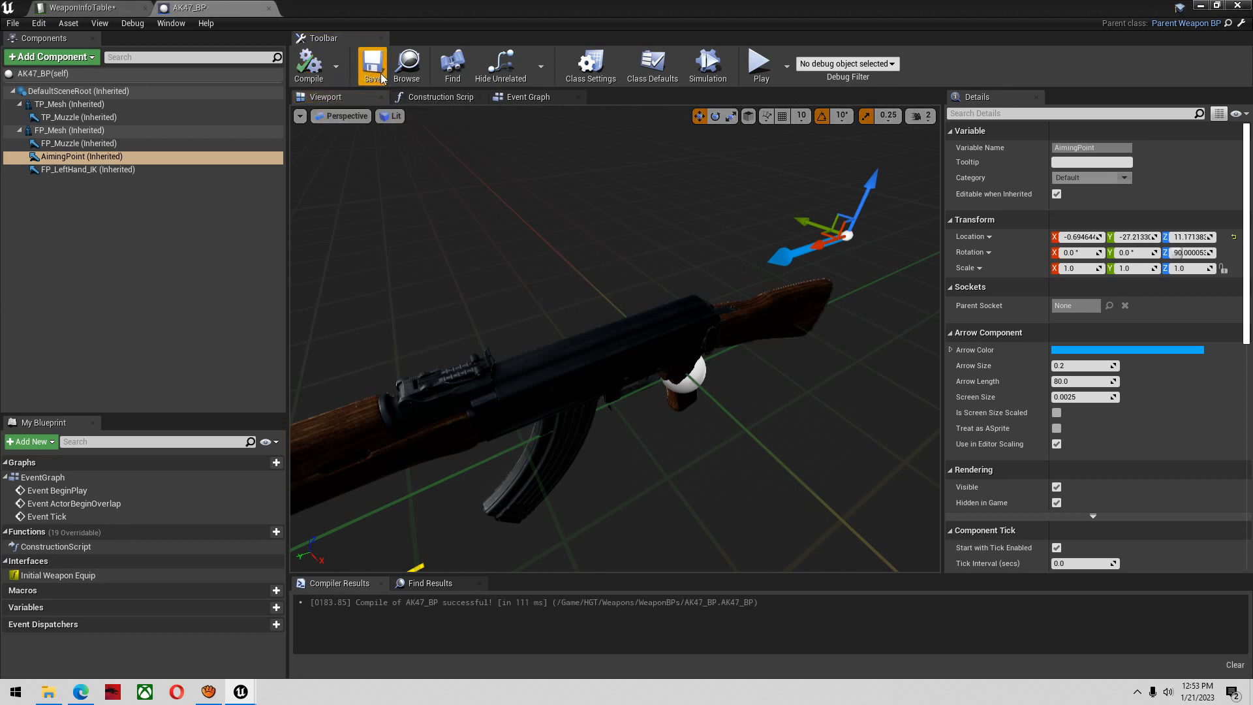
Inspect the FP_LeftHand_IK placement beside the rifle, then compile, save and close AK47_BP
click(188, 179)
click(179, 171)
right_drag(518, 283, 518, 284)
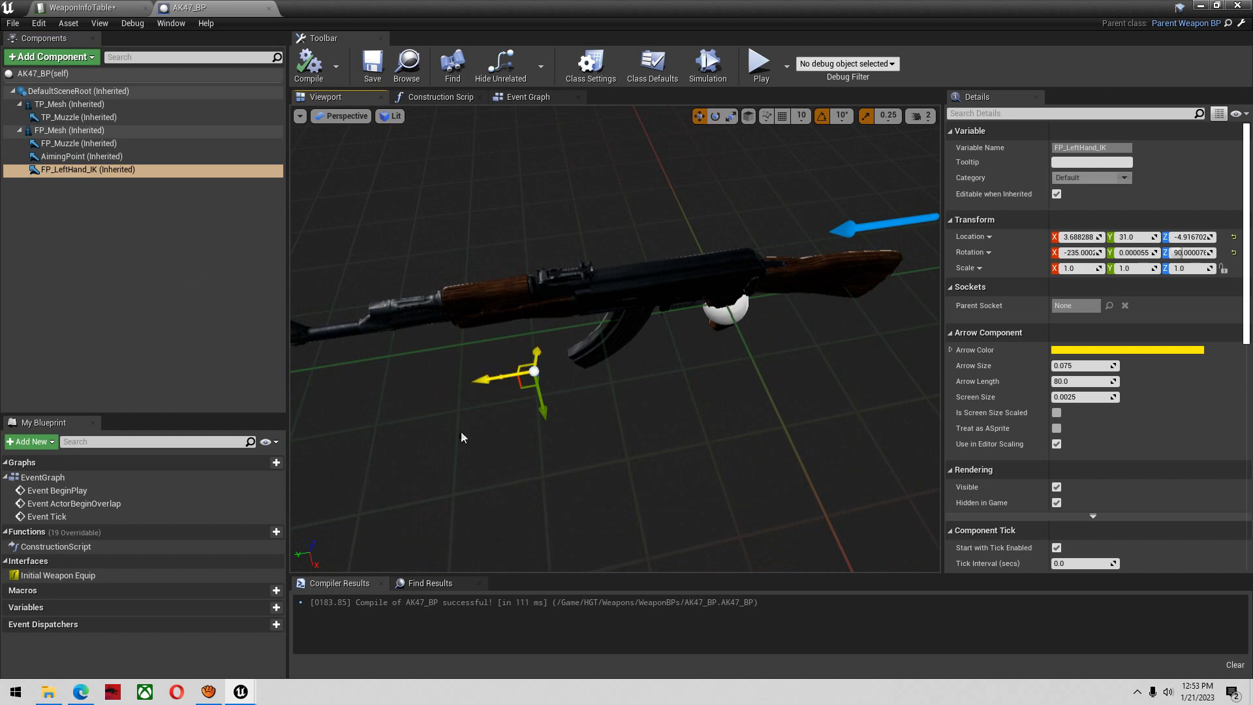
click(309, 66)
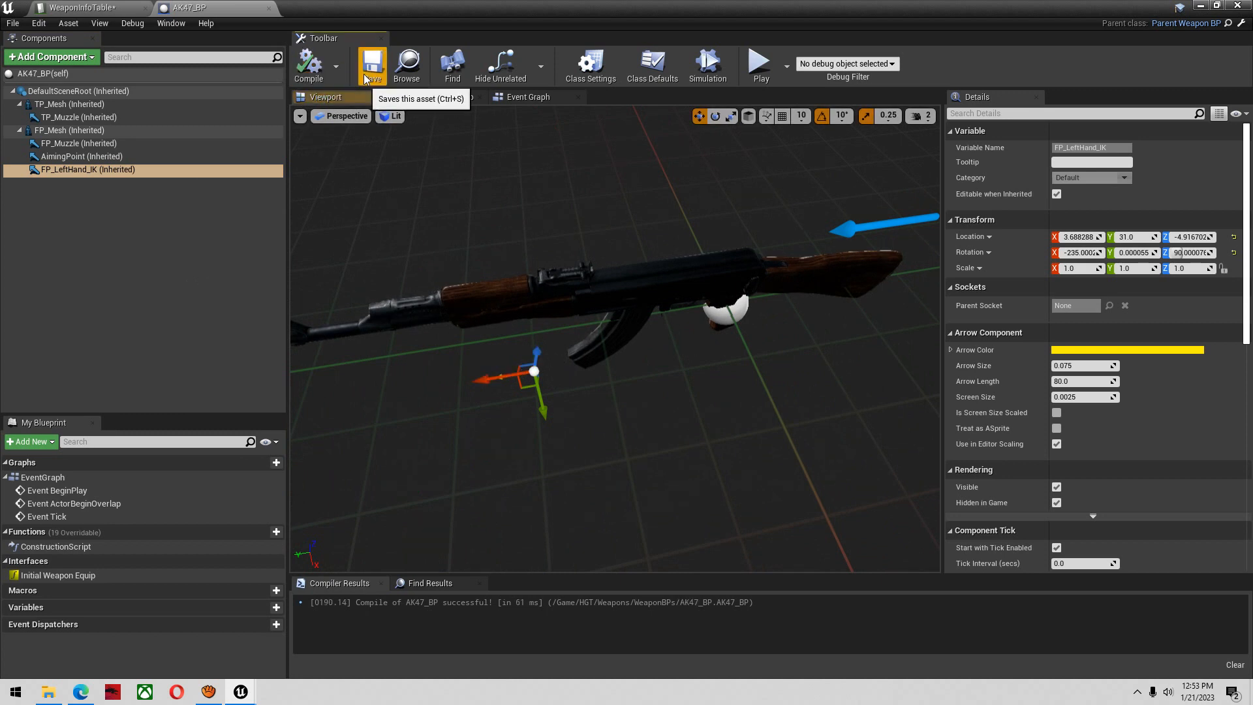
right_drag(386, 273, 386, 273)
scroll(386, 272, down, 2)
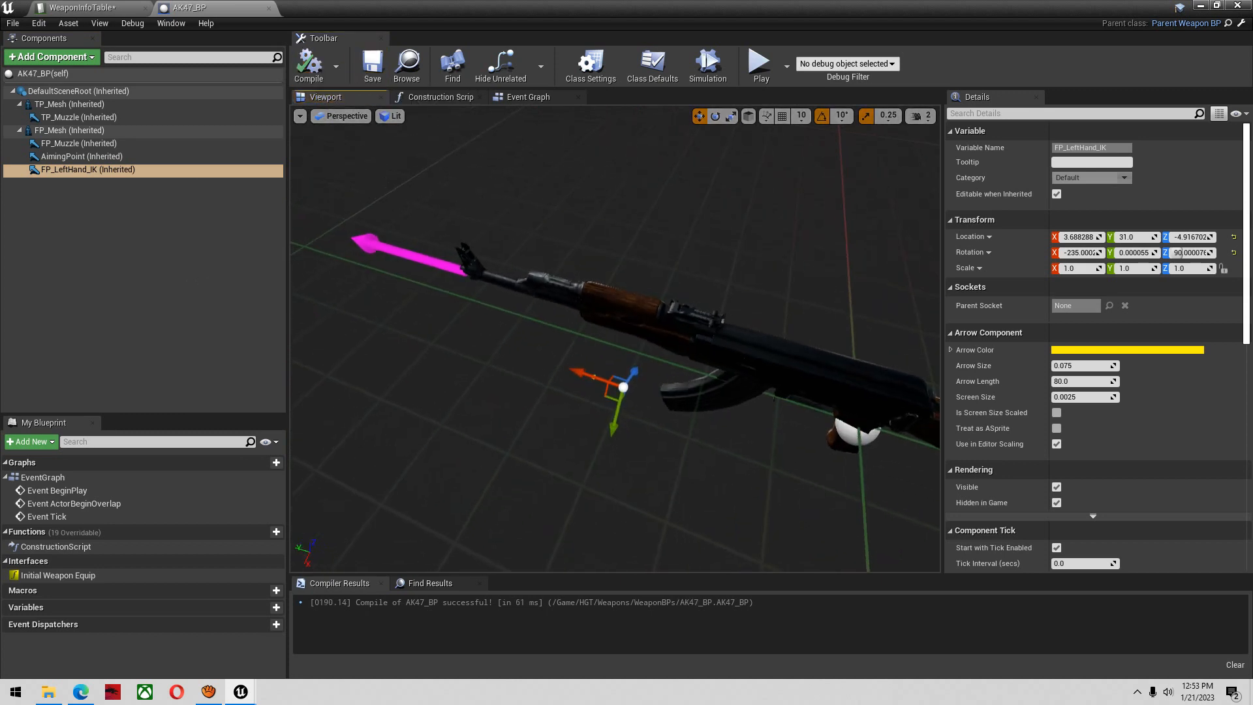
right_drag(584, 290, 584, 290)
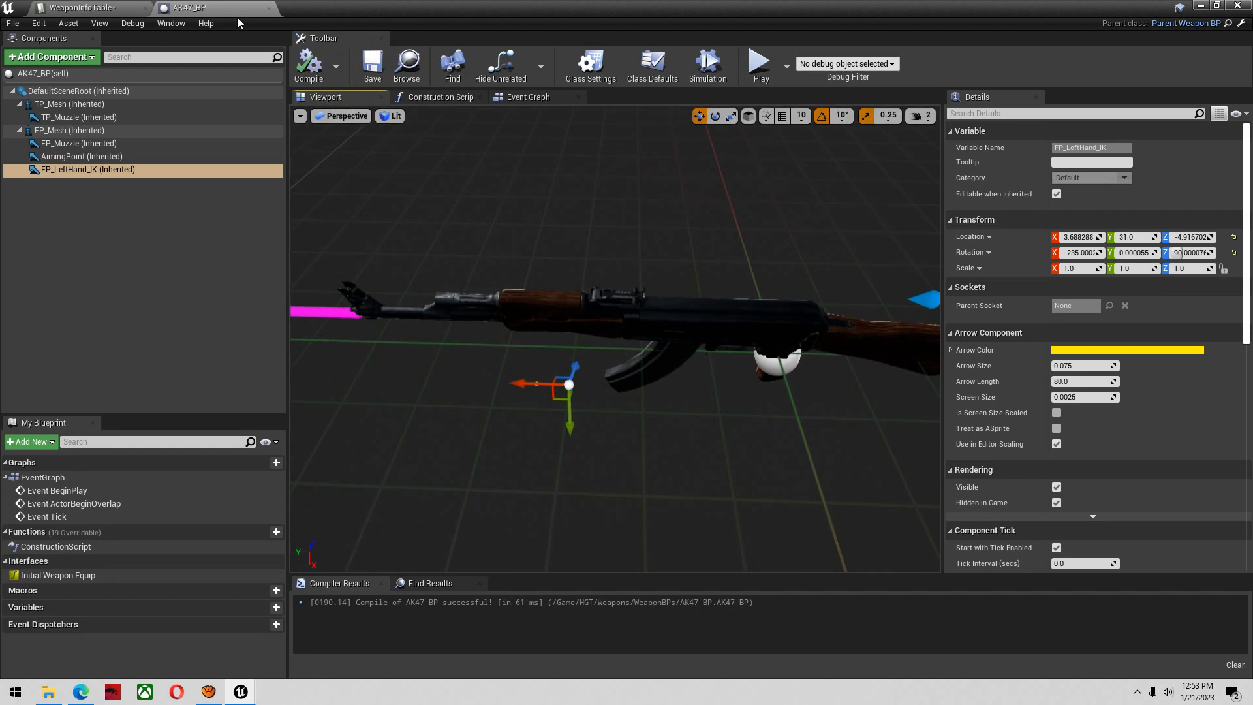
click(268, 8)
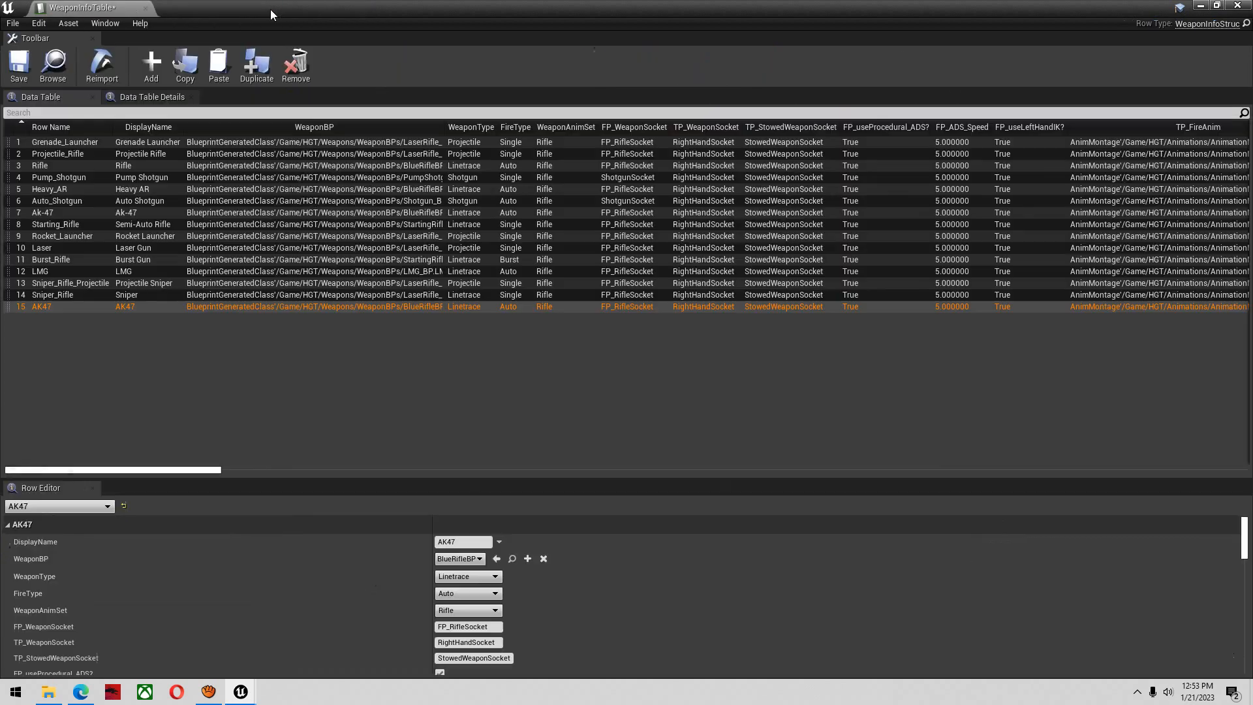
Set the AK47 row's WeaponBP to AK47_BP and its WeaponAnimSet to AK47FPS, and save the table
click(472, 560)
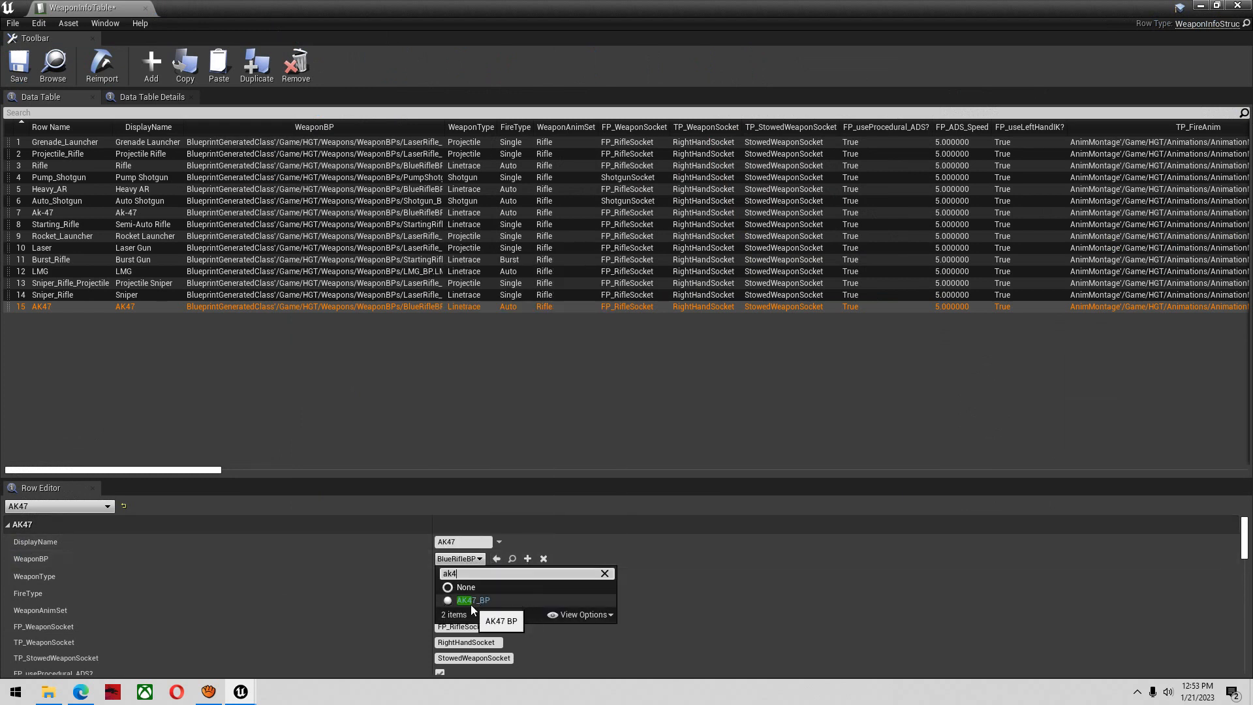
click(471, 602)
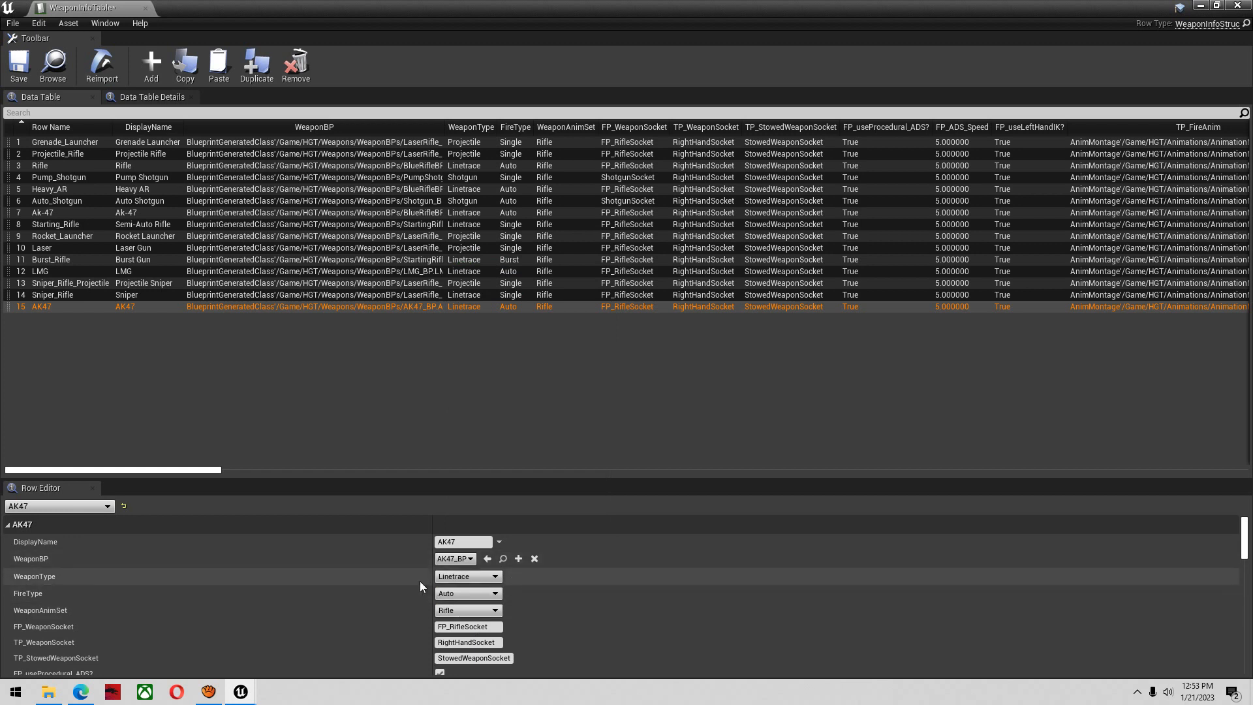
scroll(420, 581, down, 1)
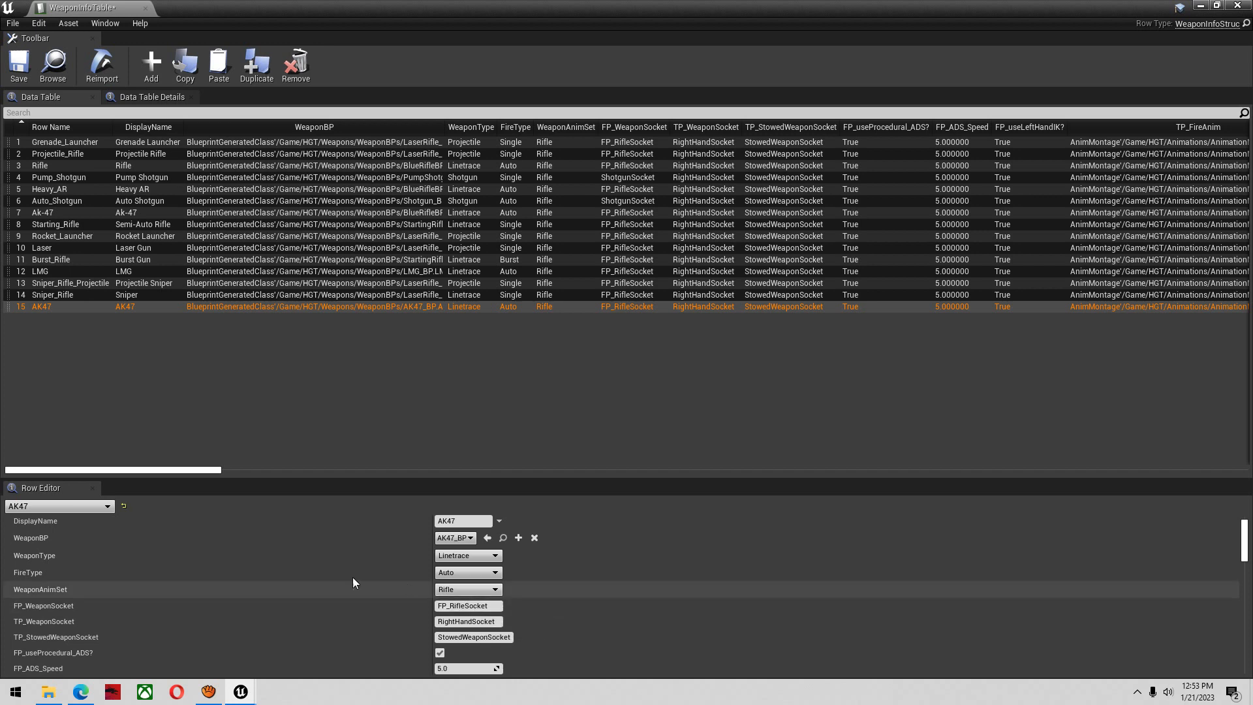
mouse_move(60, 596)
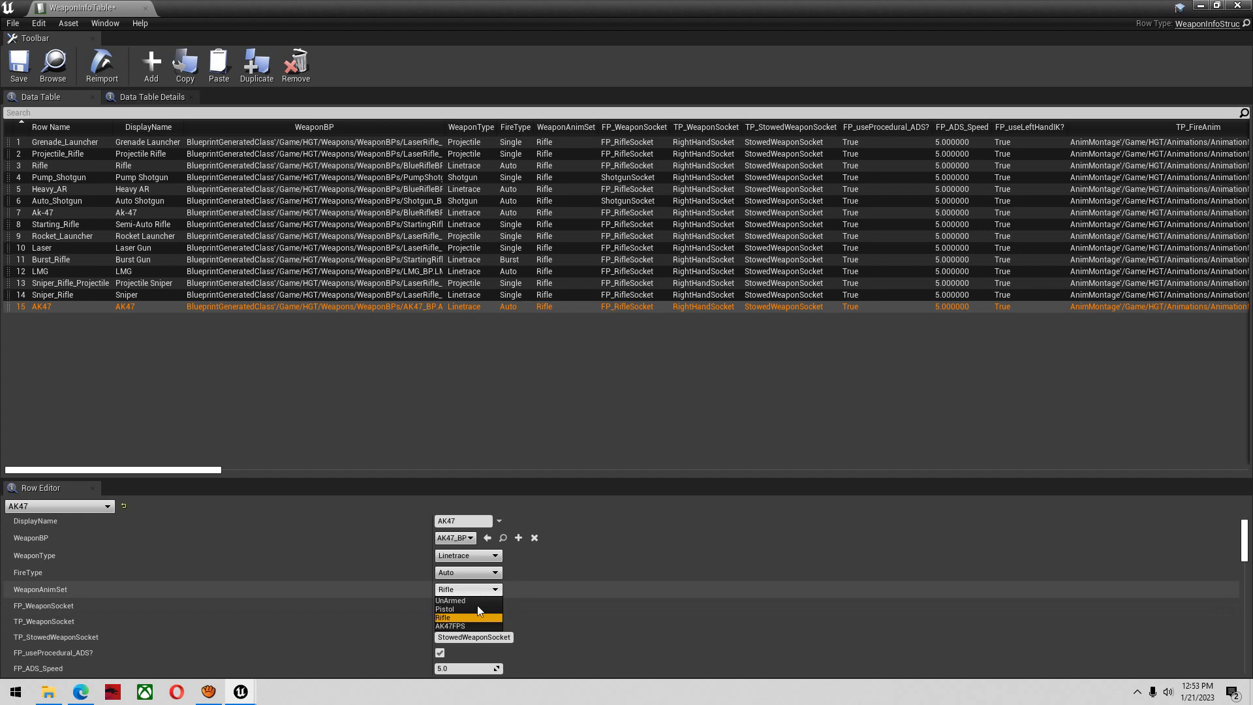
click(468, 625)
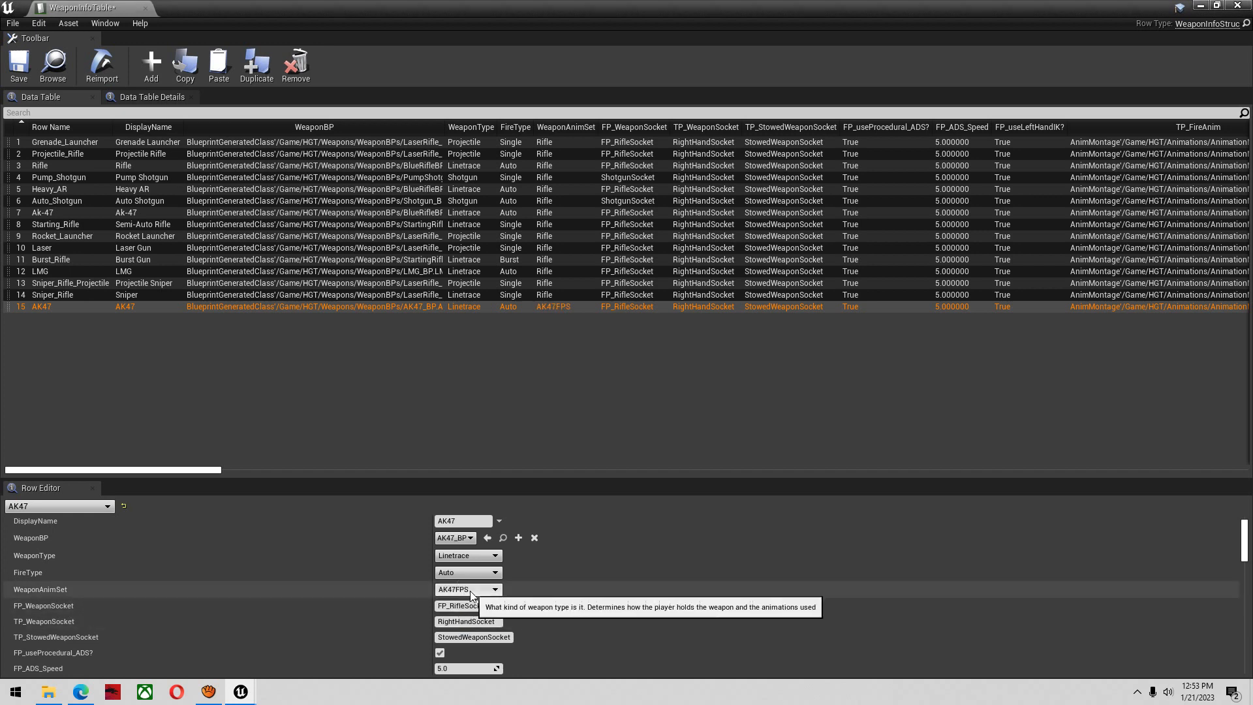
click(18, 64)
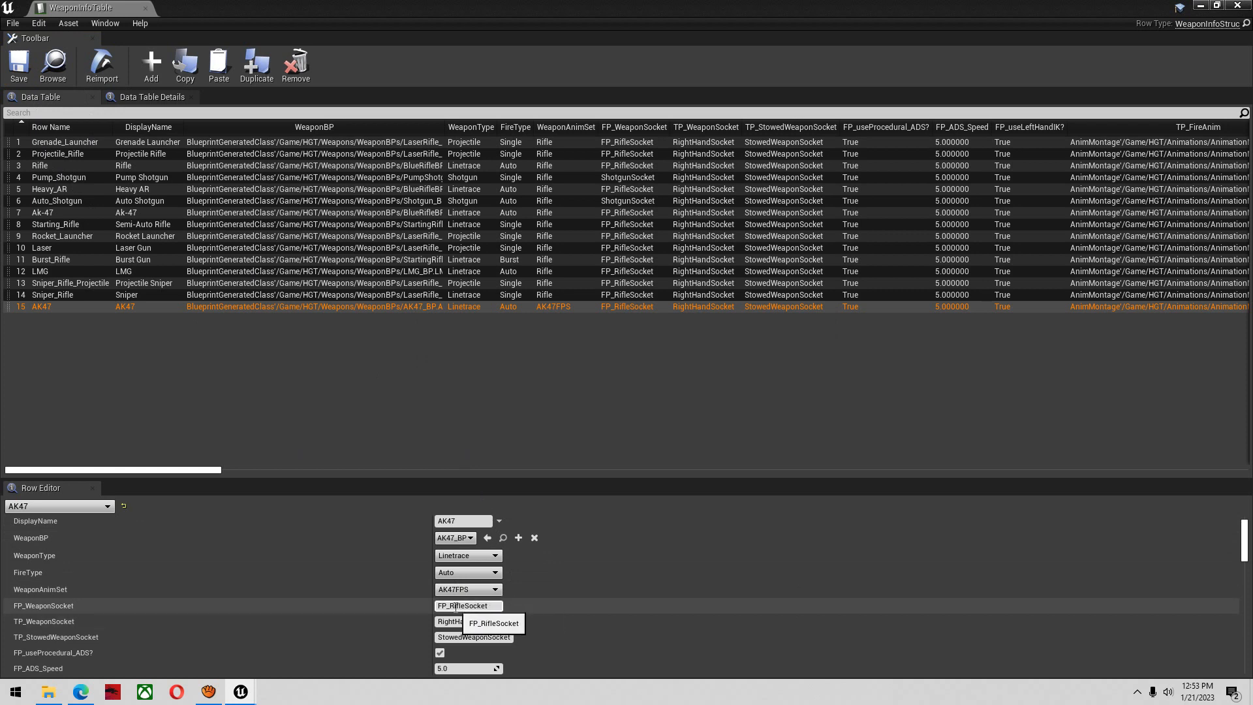
Search the HGT content folder for "ue4 ske" and open UE4_Mannequin_Skeleton
click(1202, 5)
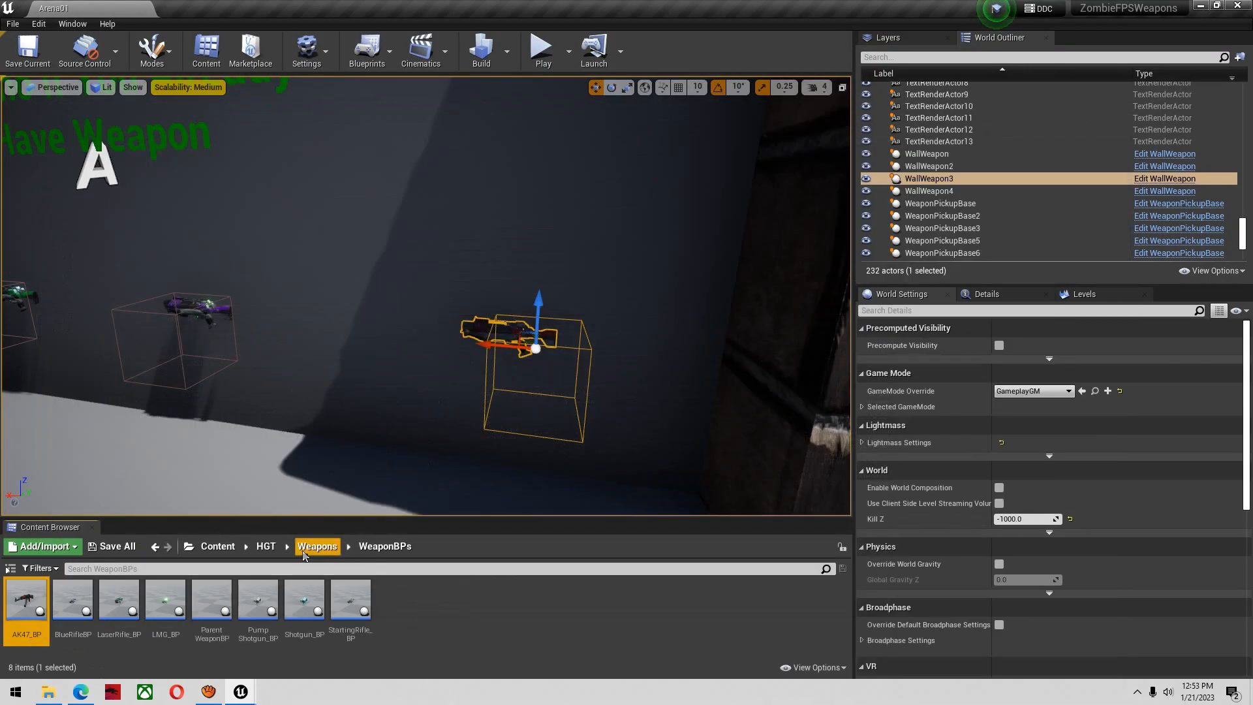
click(269, 546)
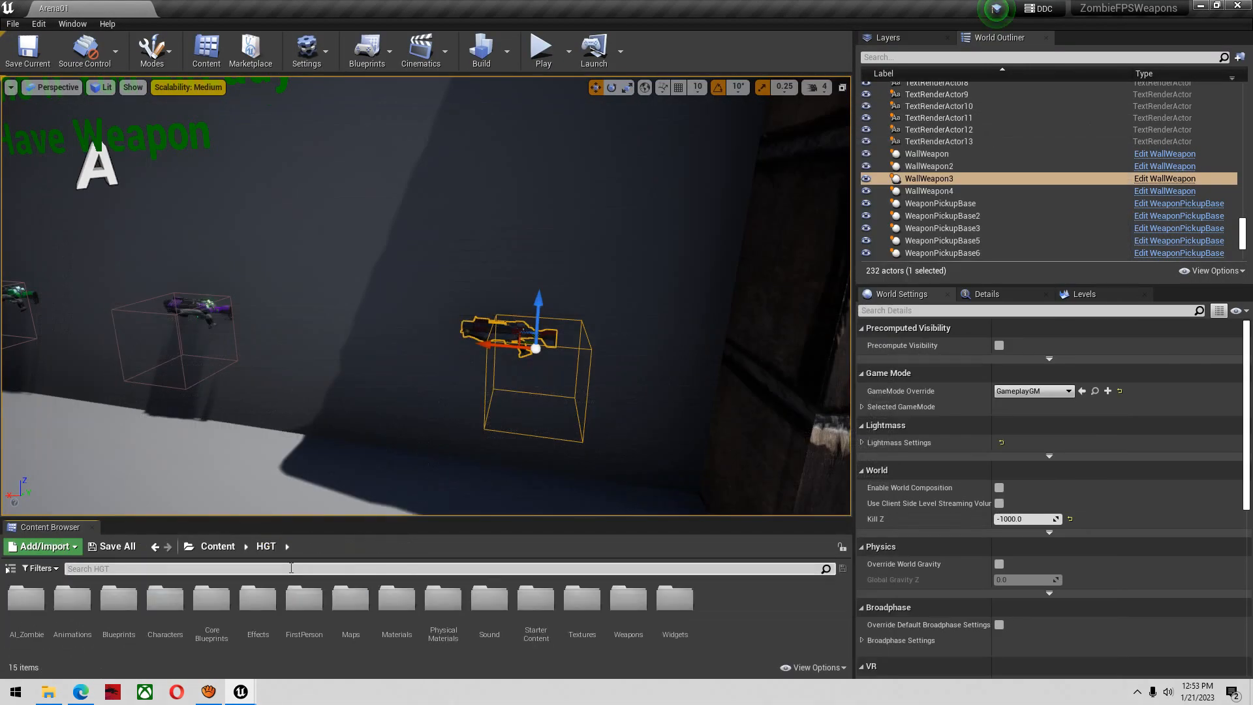
click(292, 568)
text(skeleton)
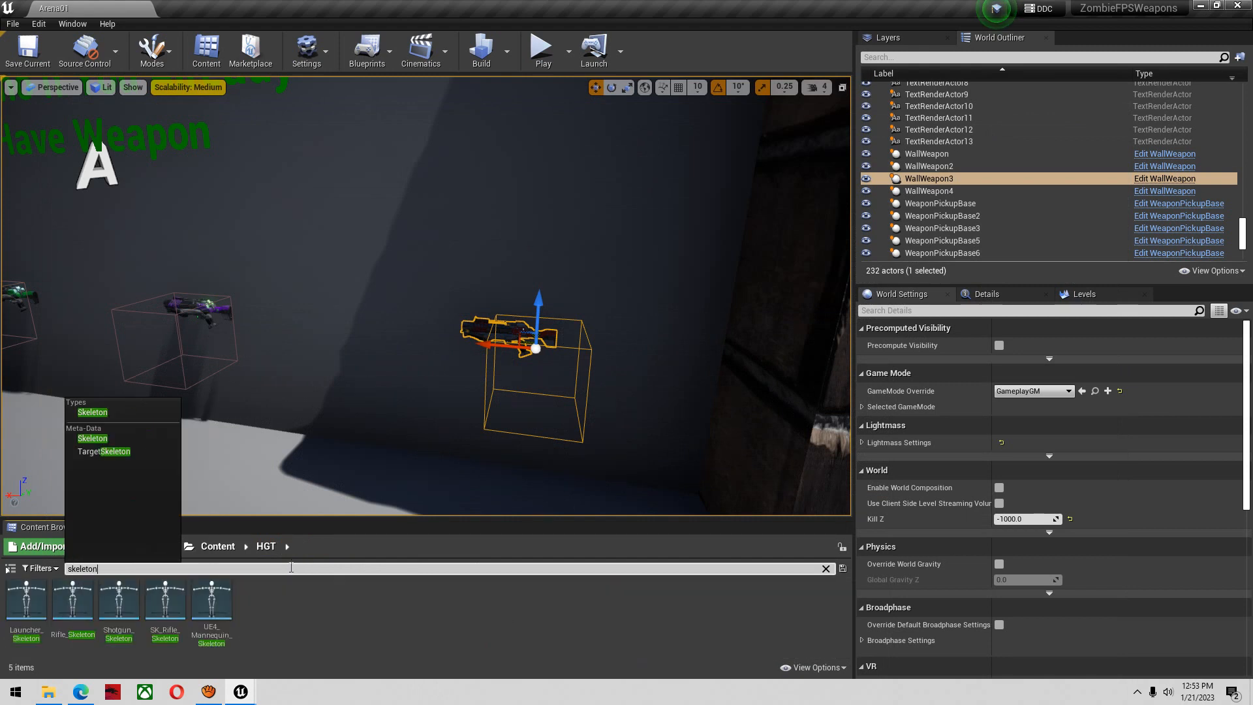
click(221, 620)
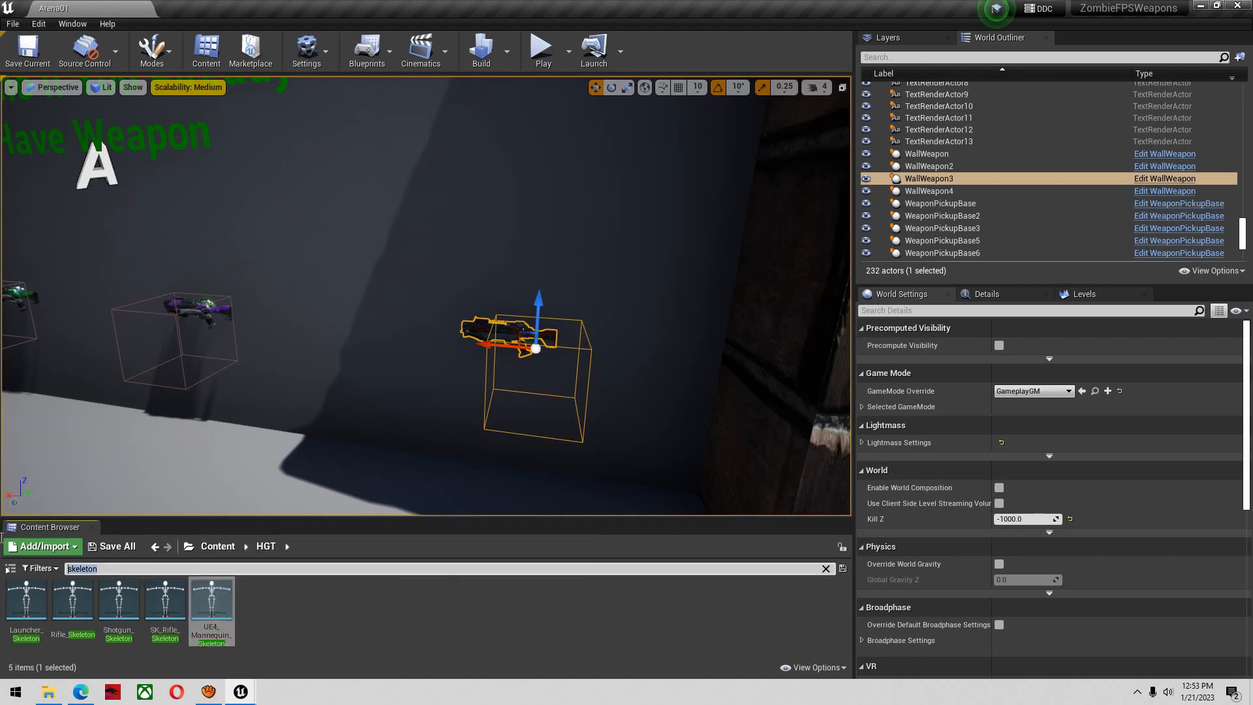
text(ue4 ske)
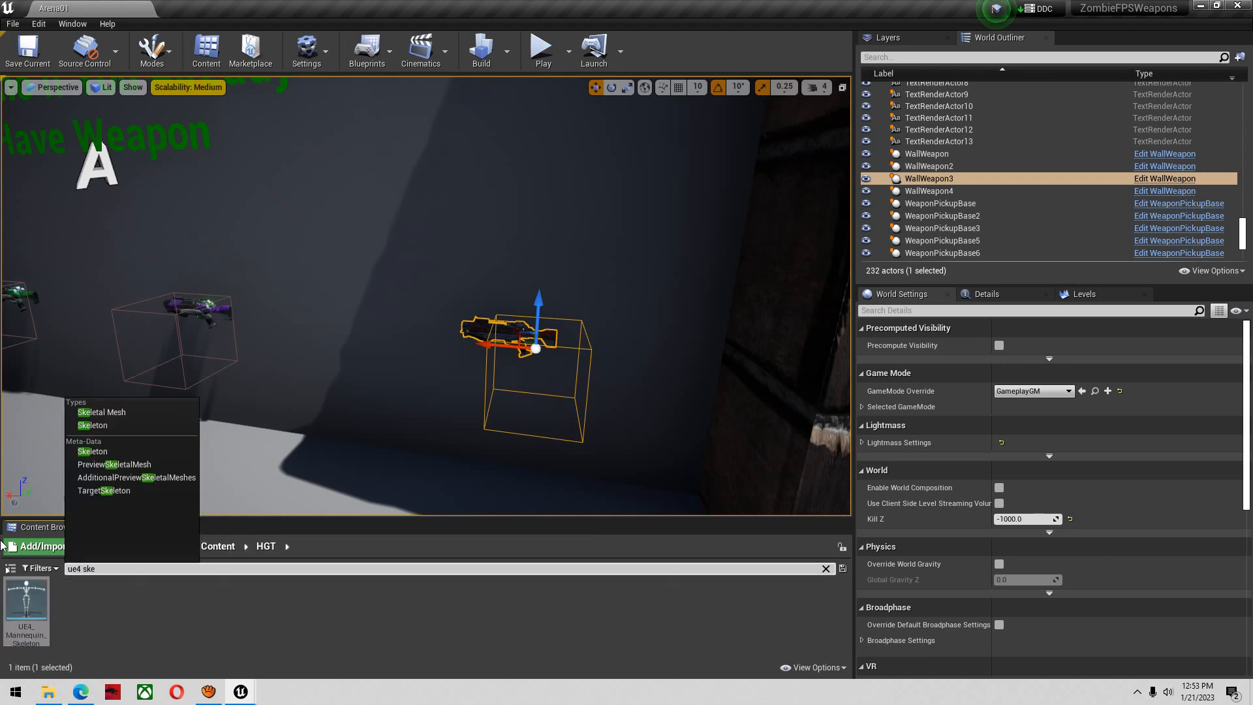
double_click(42, 607)
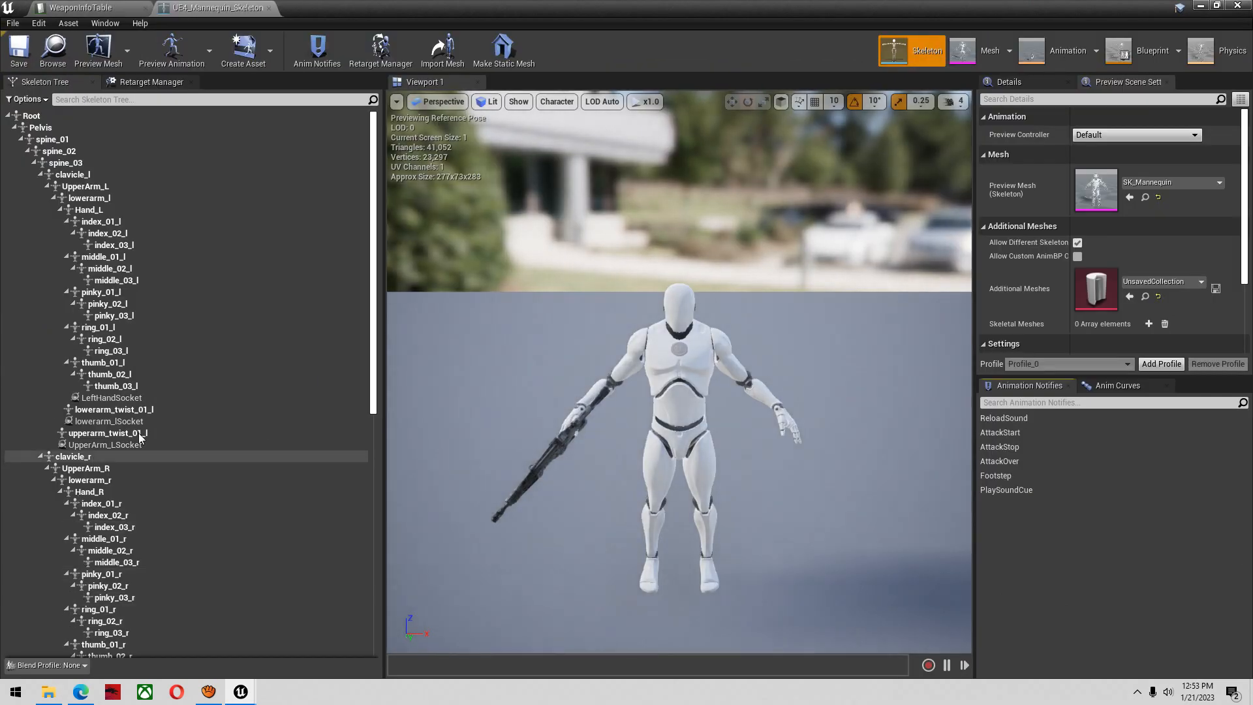
Copy FP_RifleSocket, the socket used in the AK47 row's FP_WeaponSocket, and paste the copy onto the Hand_R bone
scroll(225, 391, down, 5)
scroll(210, 402, down, 1)
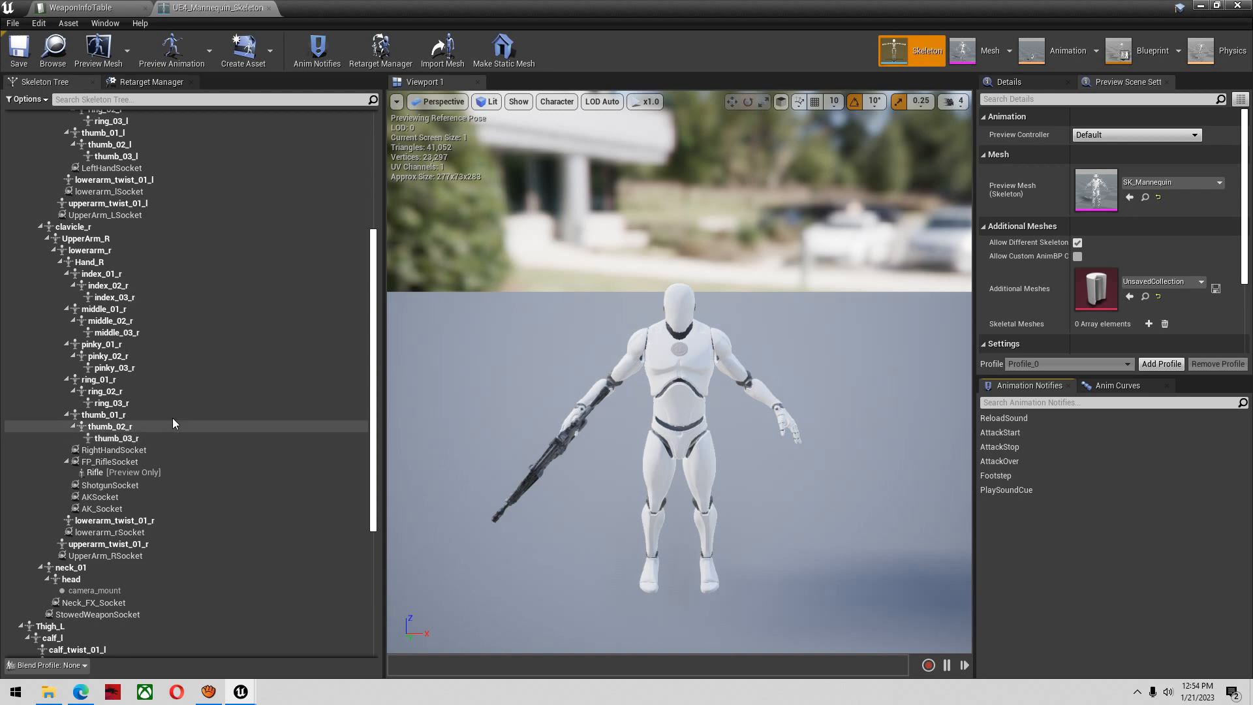
click(148, 450)
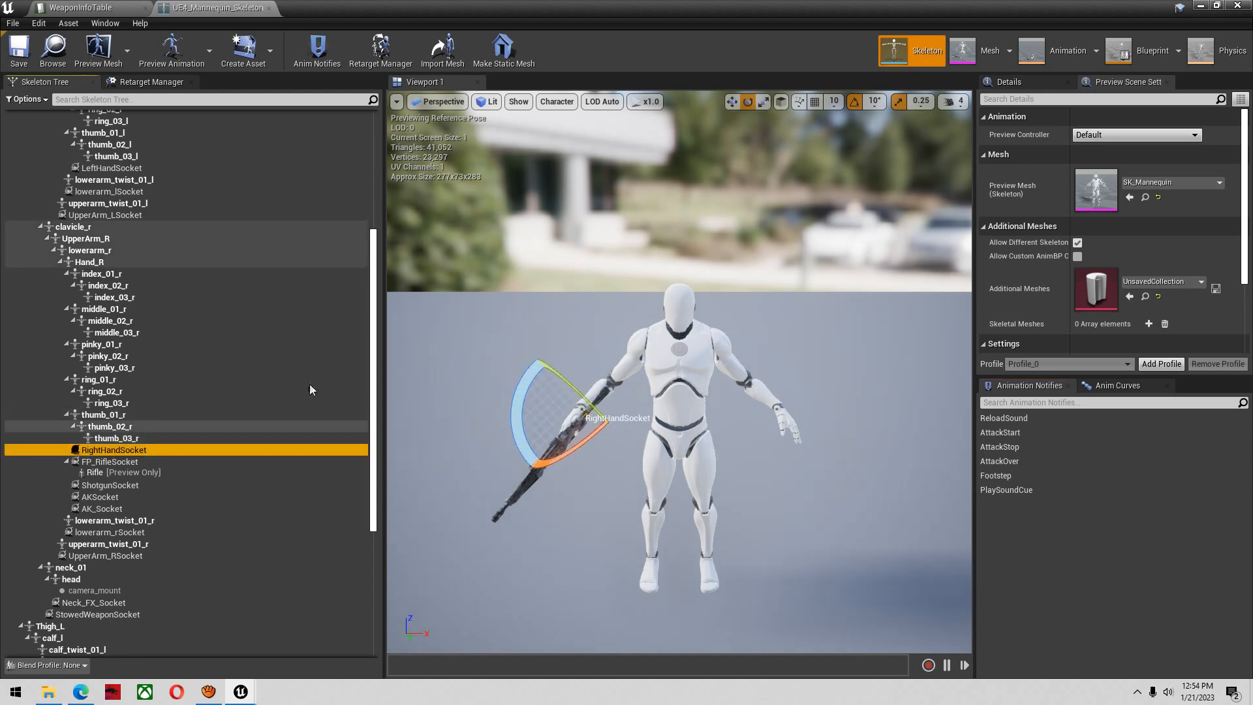
click(111, 9)
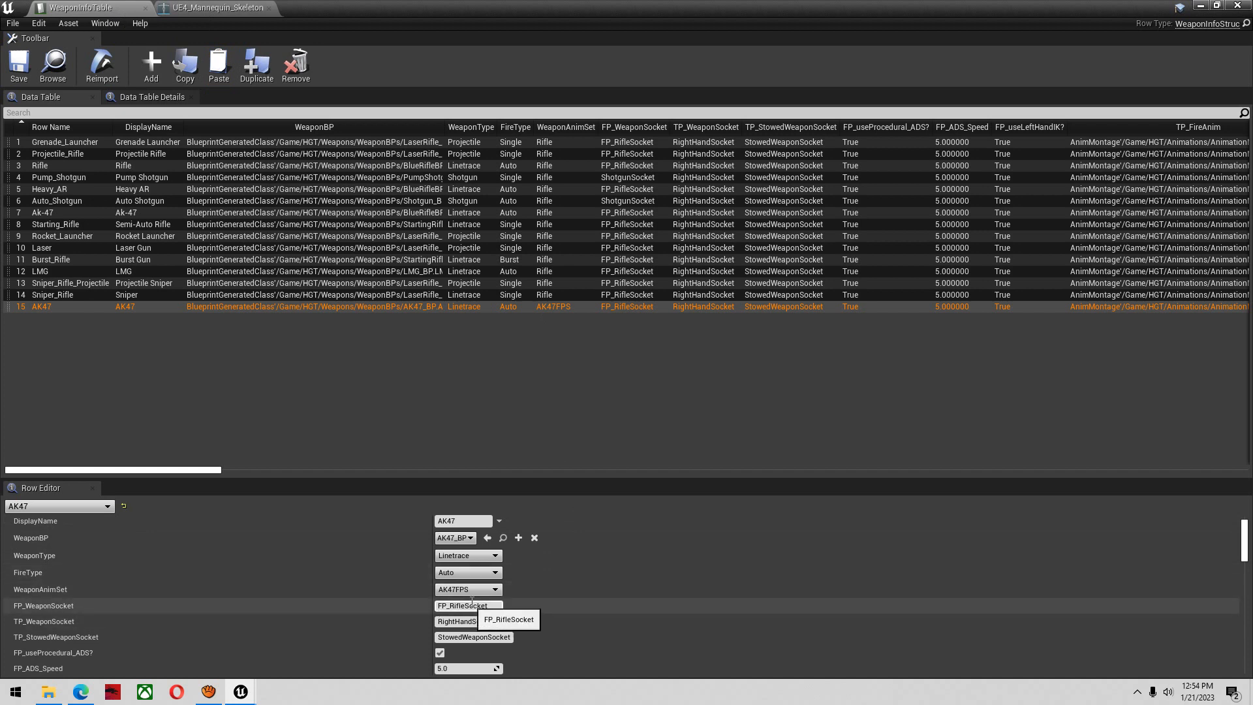
click(215, 7)
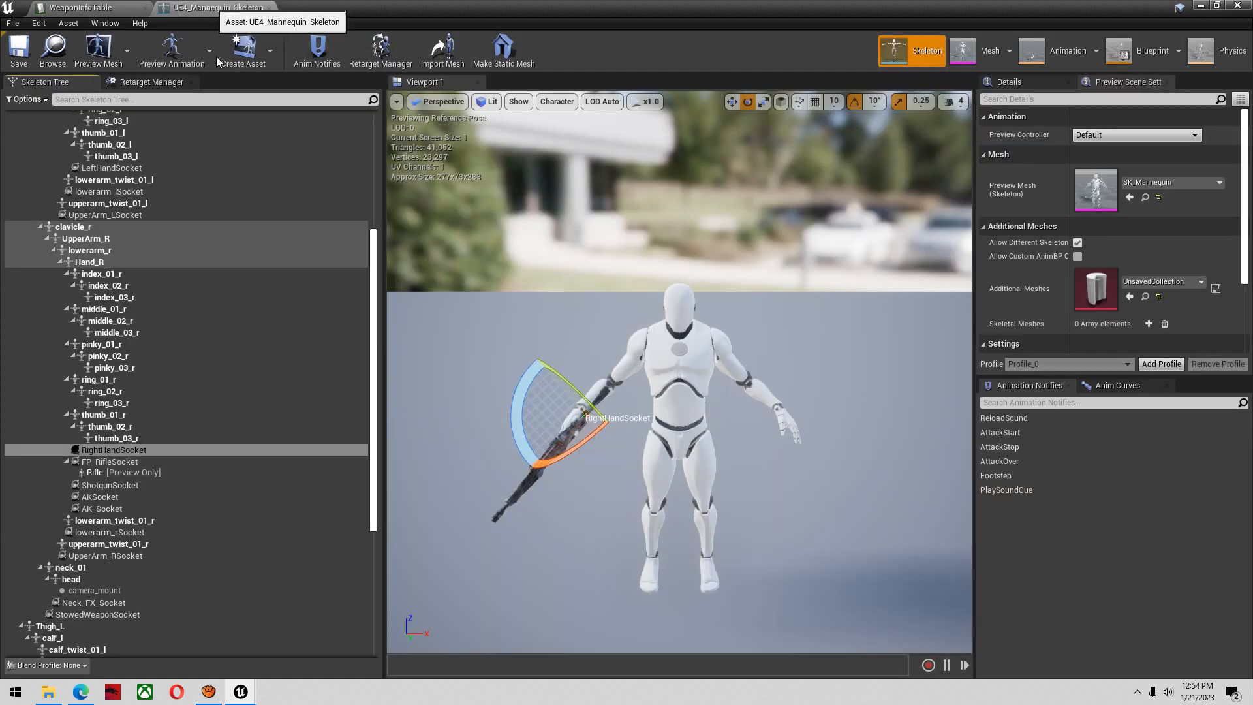
click(115, 461)
right_click(115, 462)
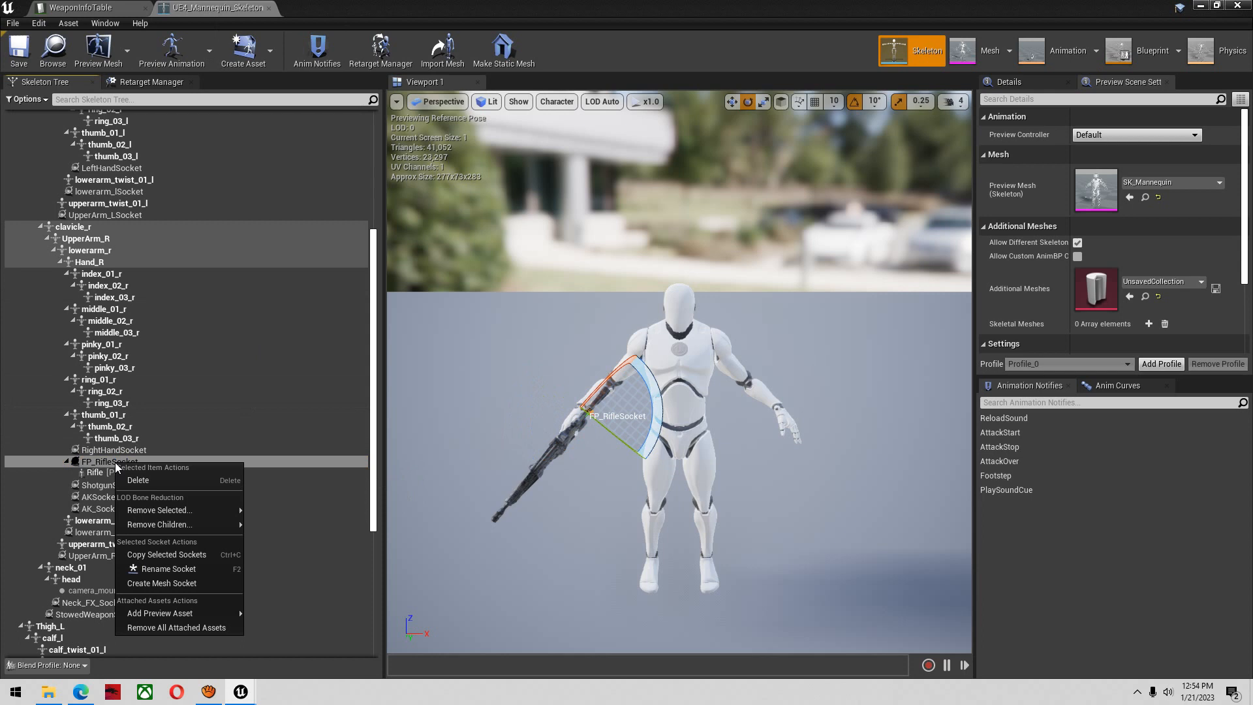
click(191, 555)
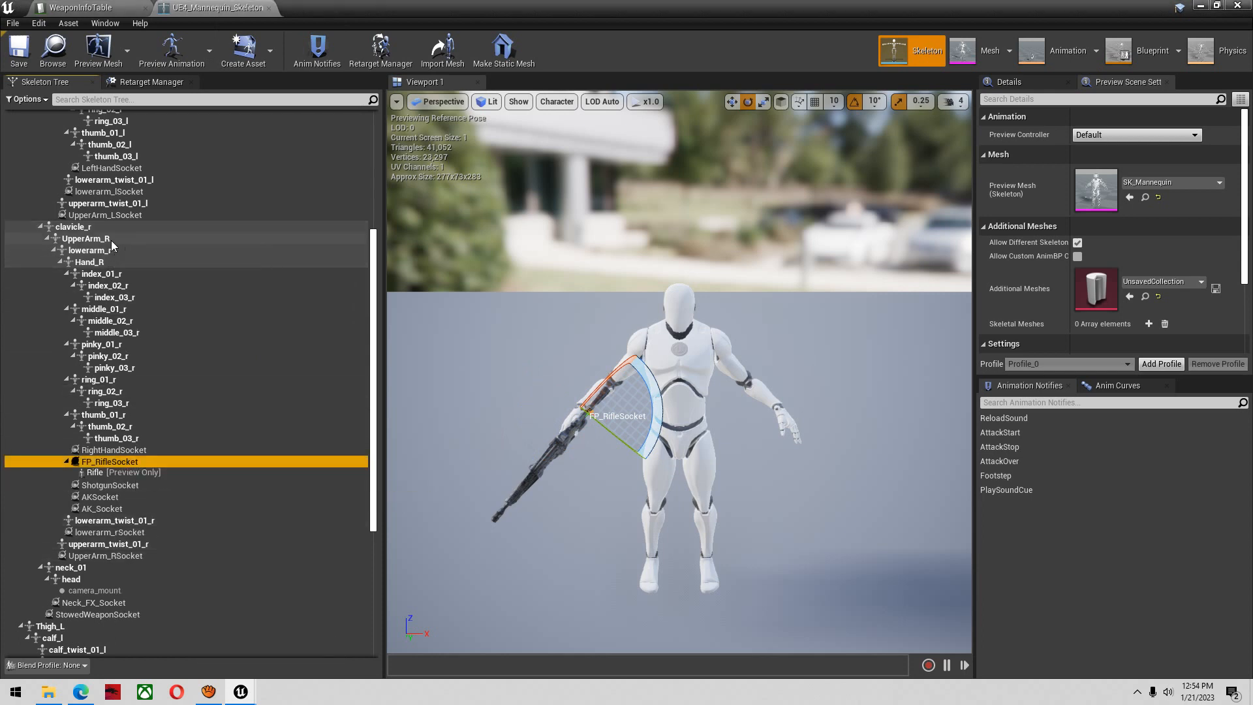
click(1005, 89)
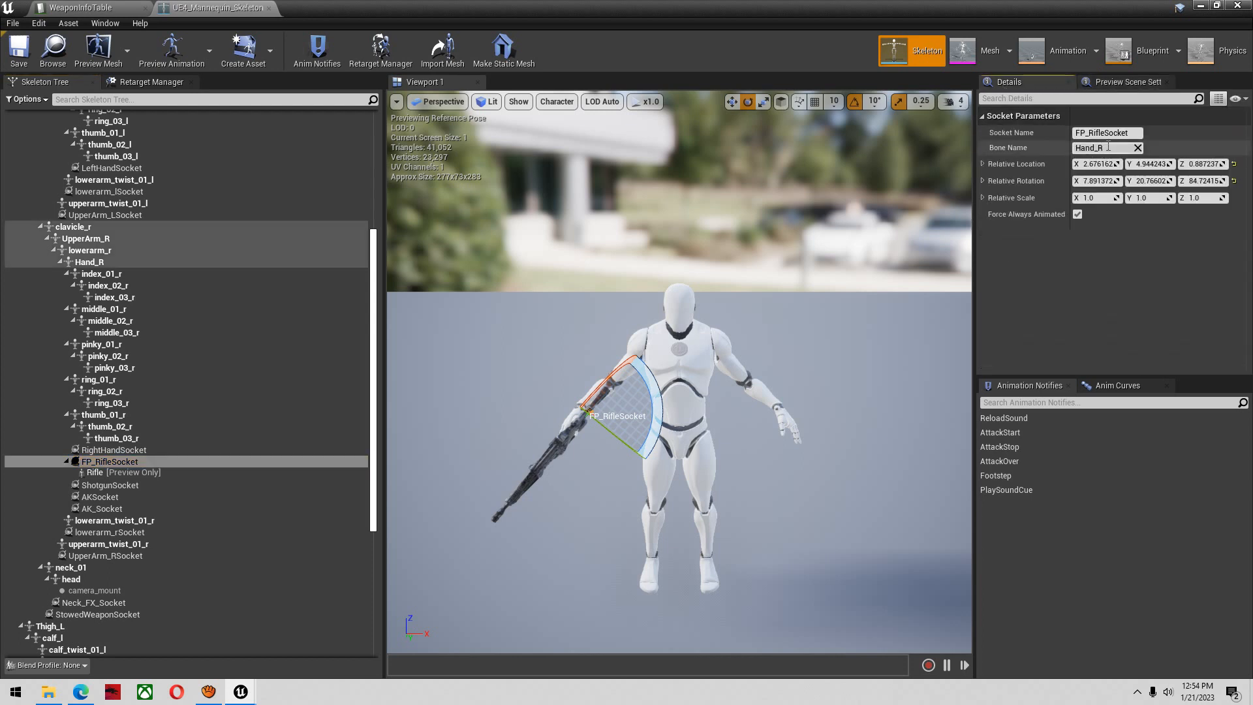
click(103, 263)
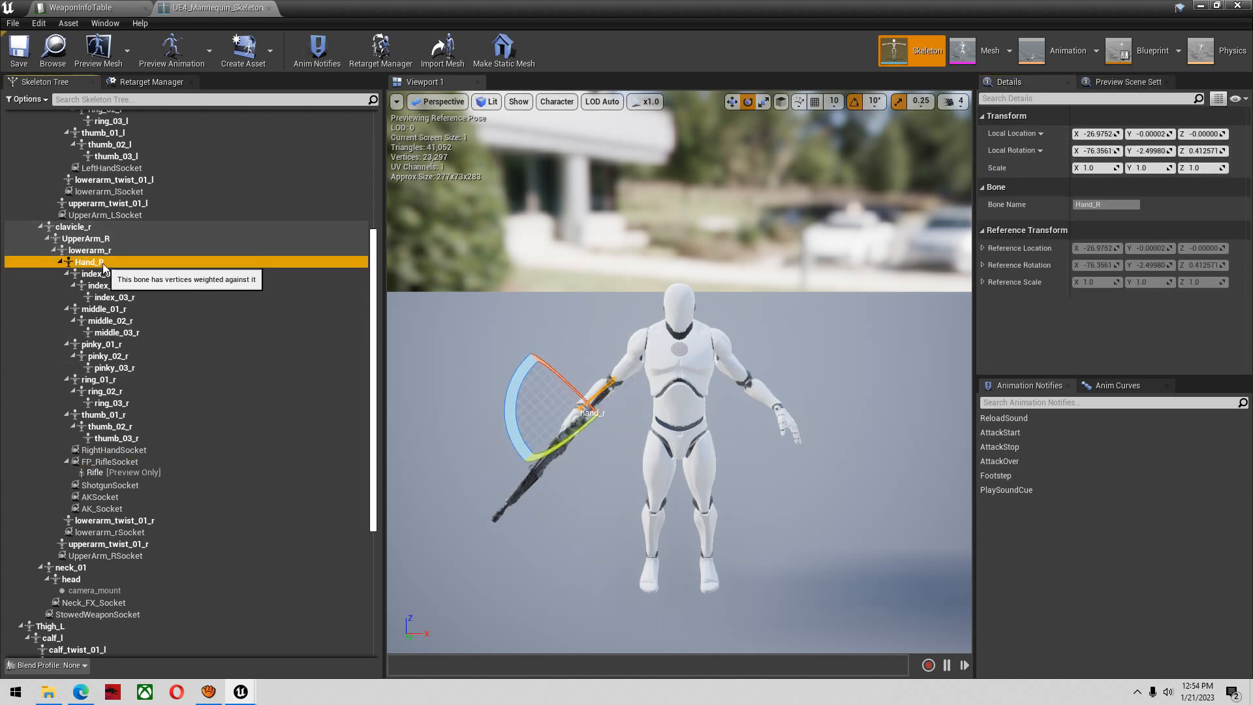
right_click(103, 263)
click(180, 323)
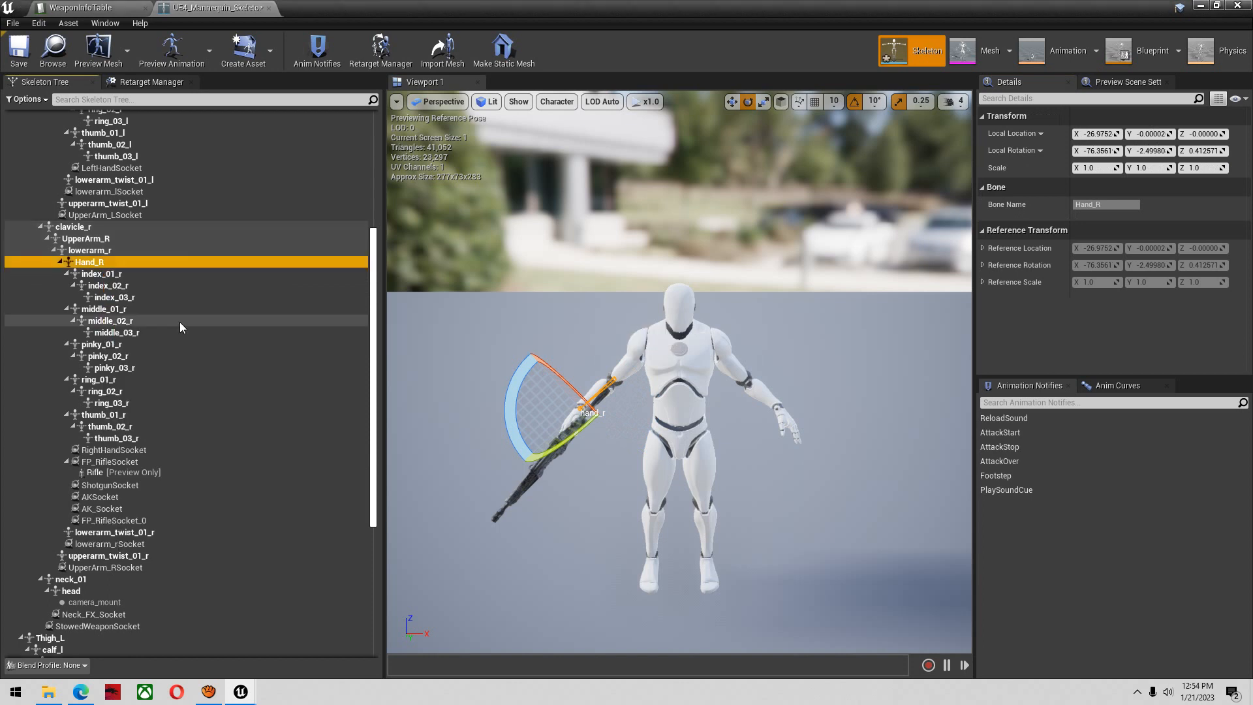
Rename the pasted socket under Hand_R to AK47_socket
click(130, 522)
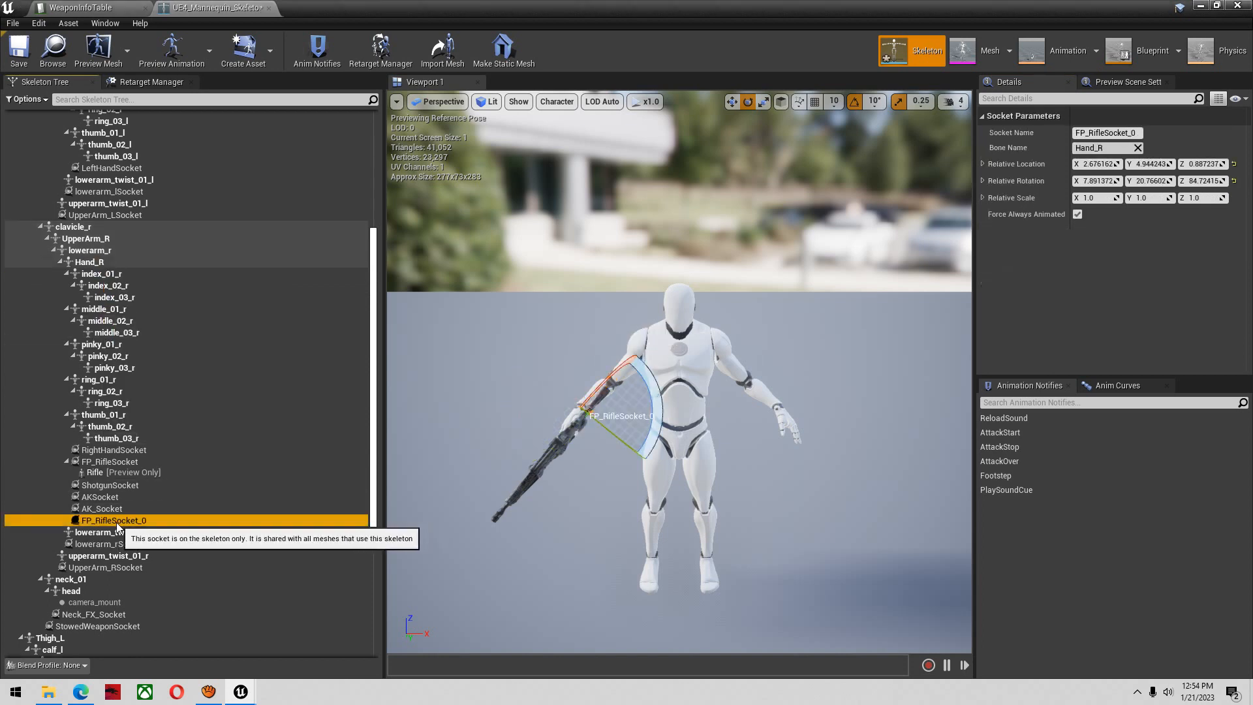
click(118, 521)
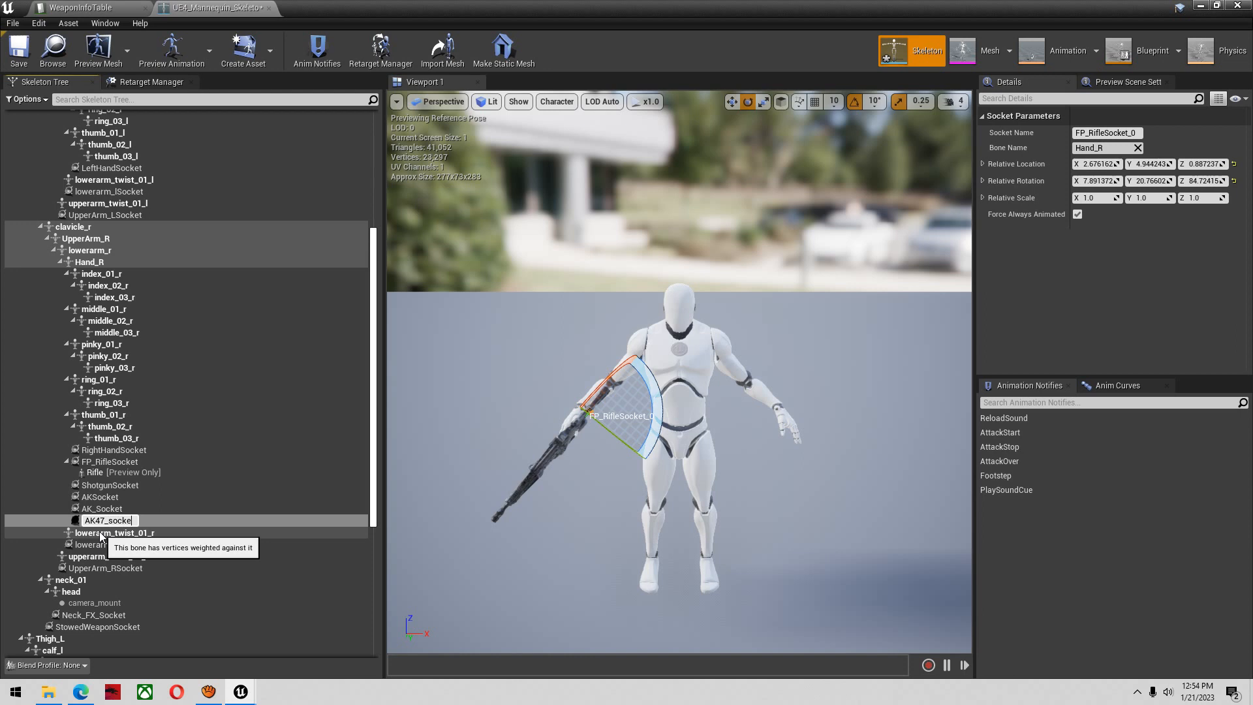
key(Return)
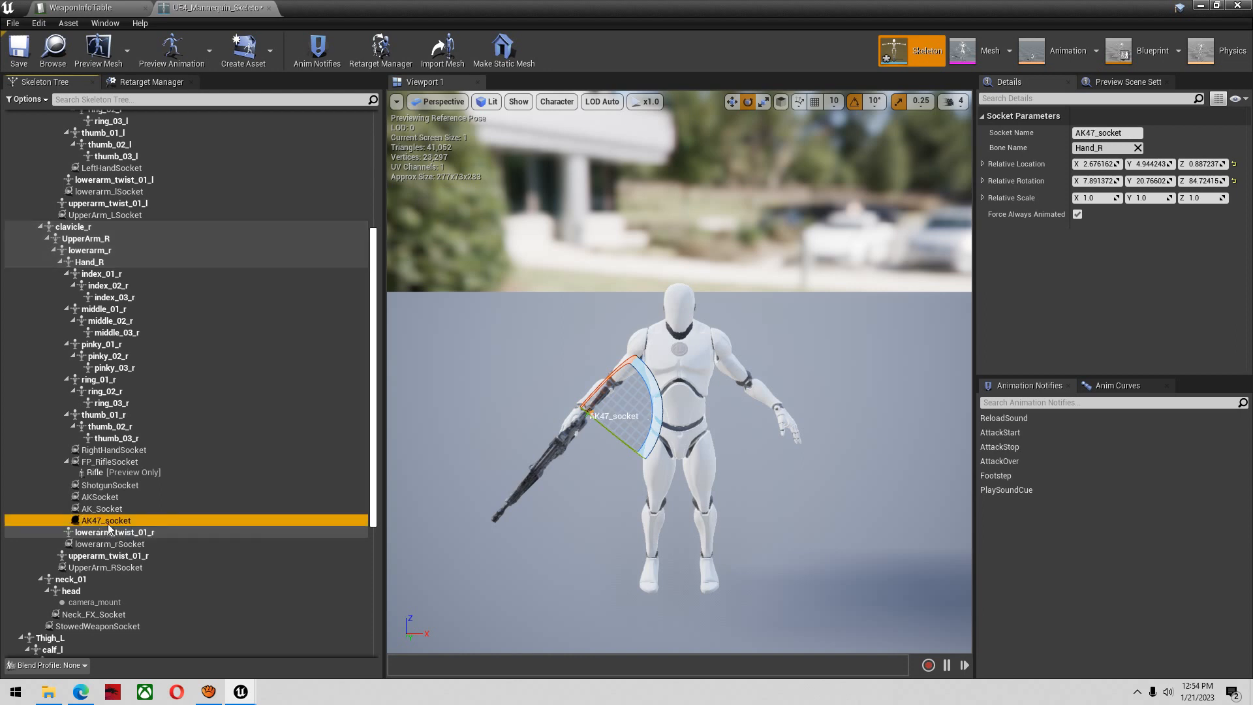
Rename the new AK-47 socket under Hand_R to FP_AK47
right_click(108, 520)
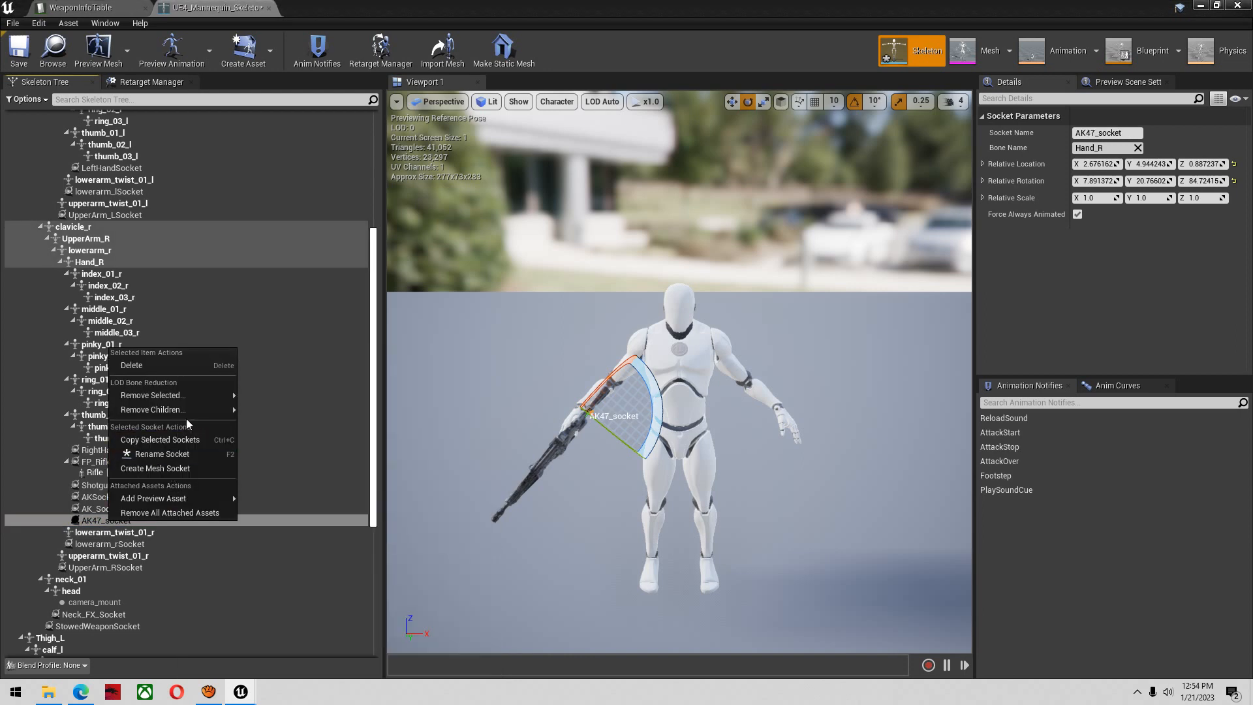
click(173, 454)
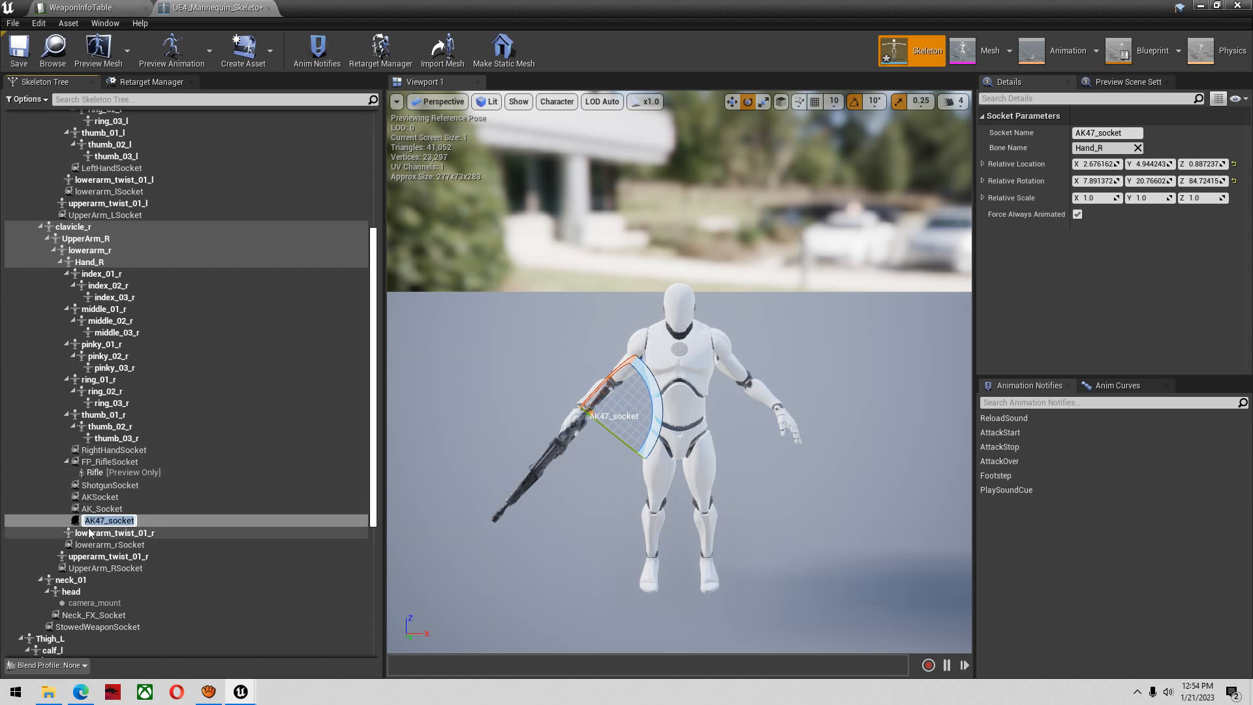
key(Home)
text(F)
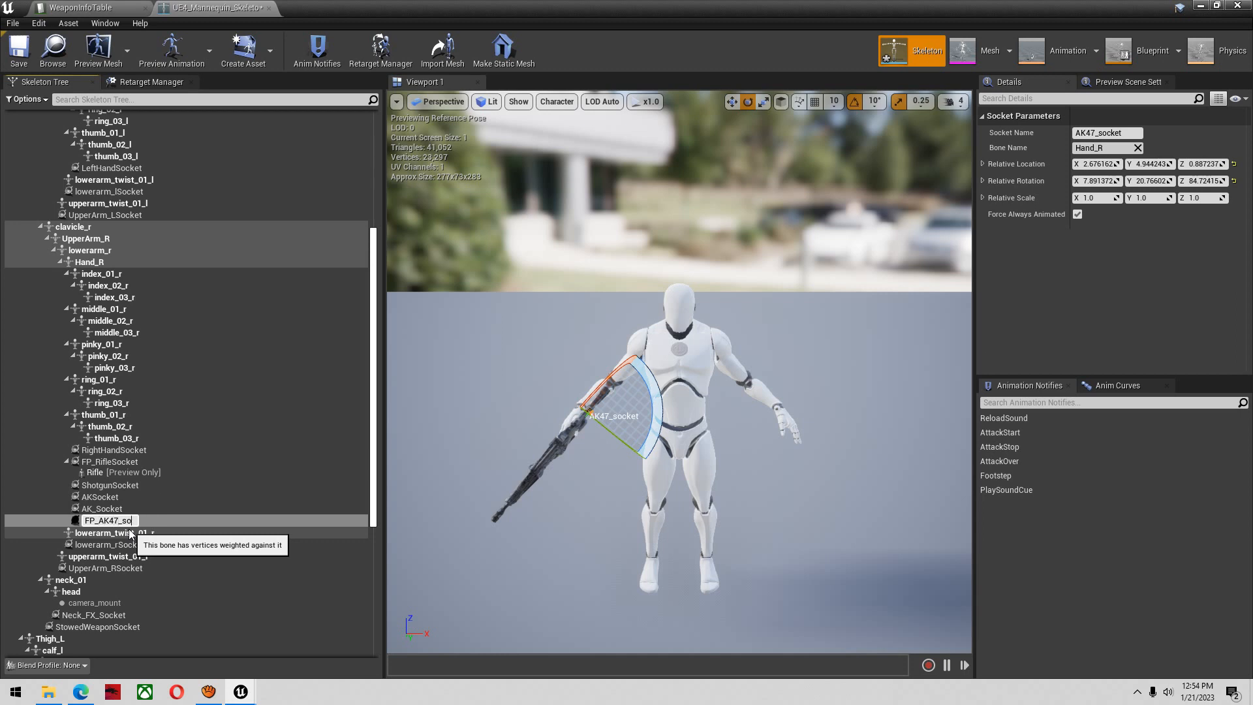
key(Return)
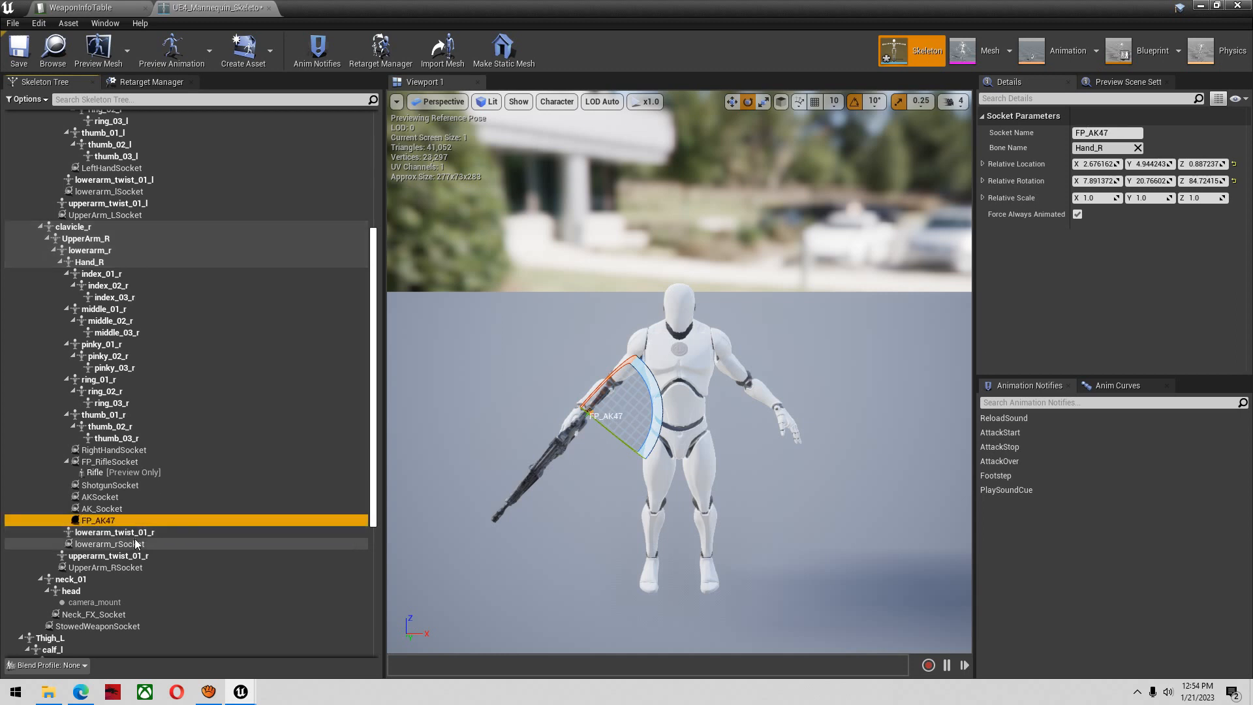
Copy the FP_AK47 socket name into the AK47 row's FP_WeaponSocket in WeaponInfoTable and save the table
click(99, 520)
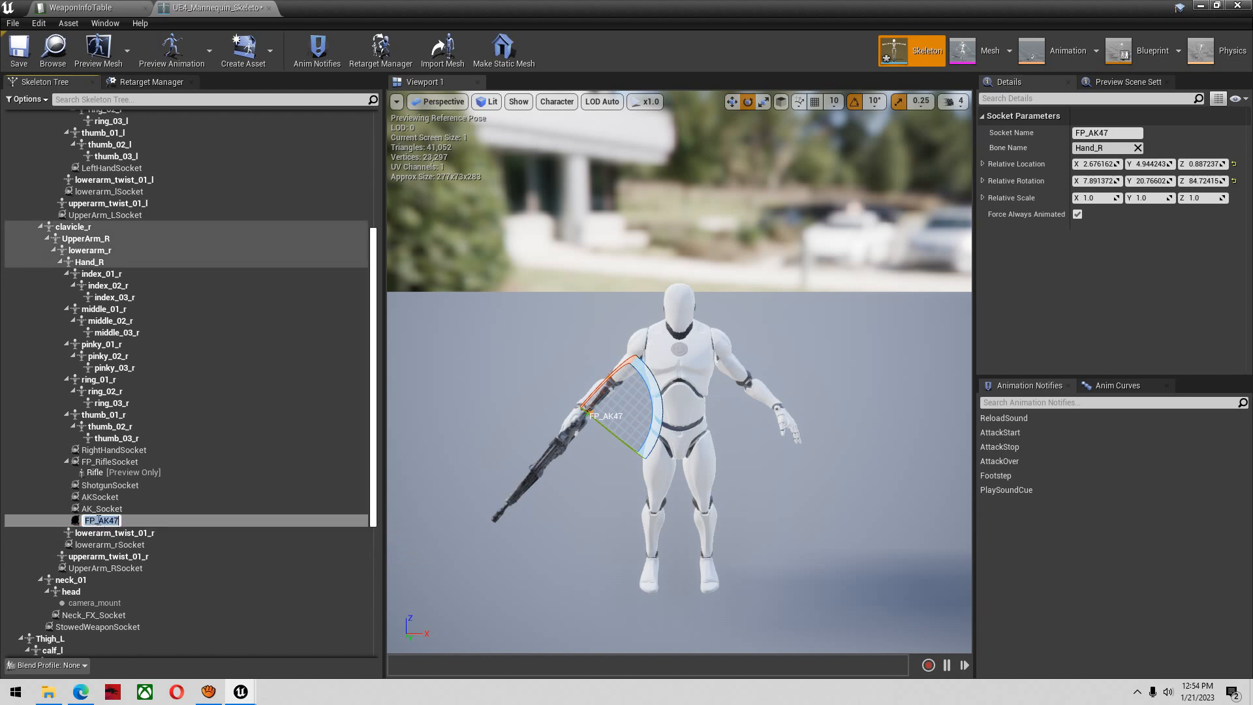
click(82, 7)
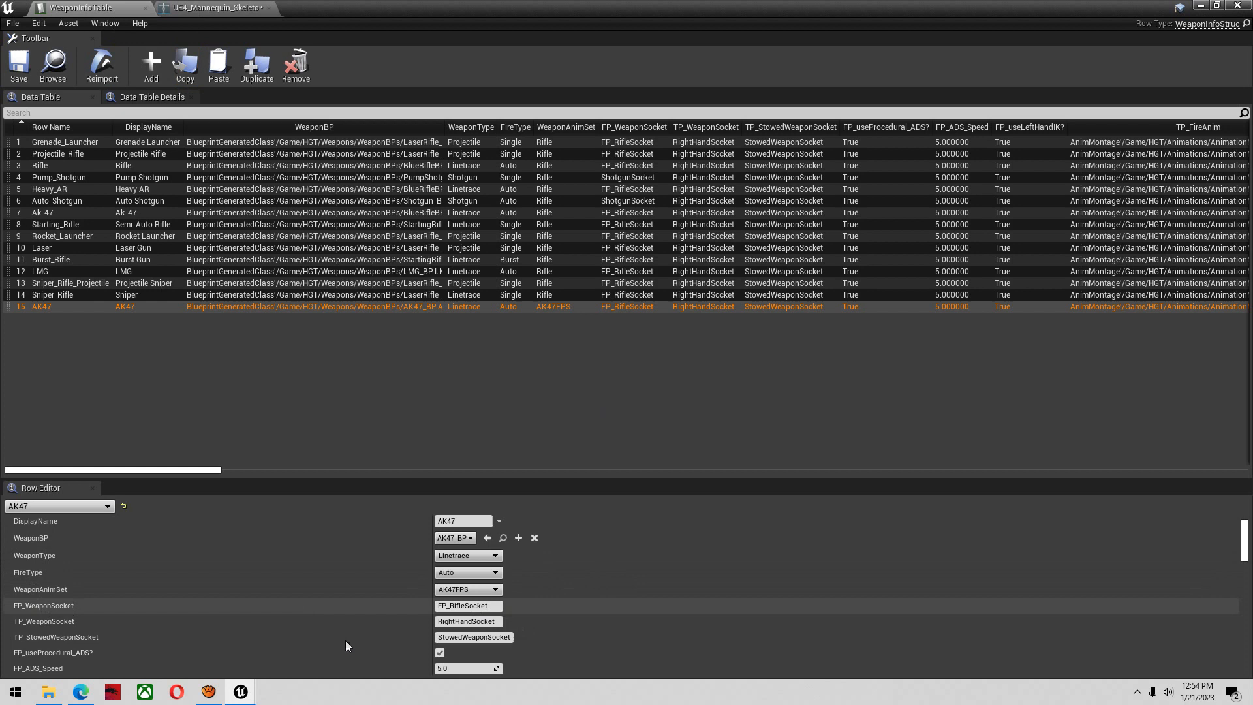
click(482, 607)
key(ctrl+v)
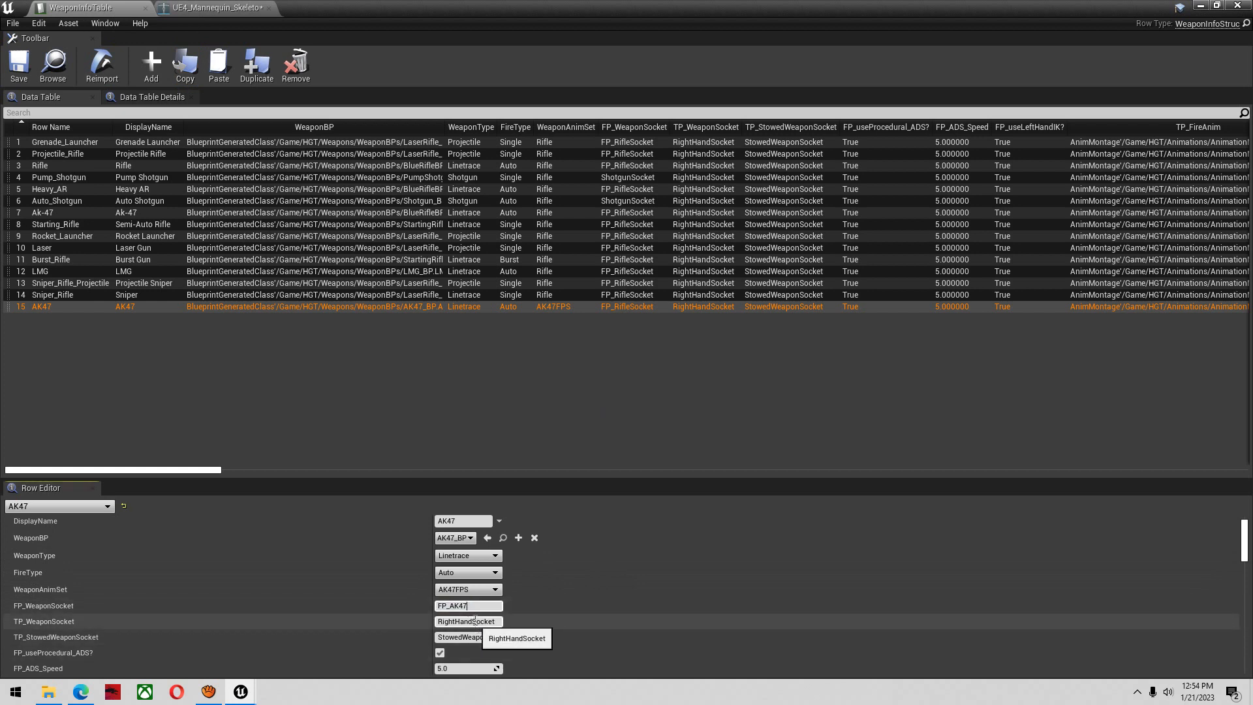
key(Return)
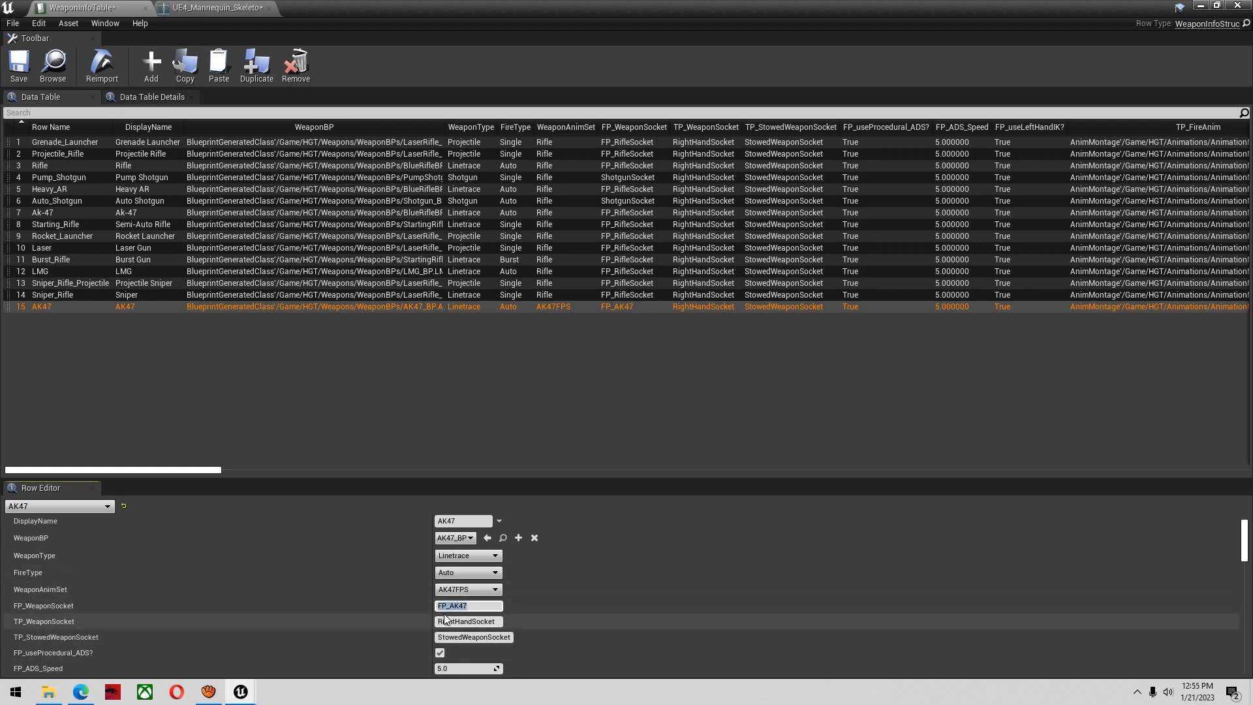
click(19, 67)
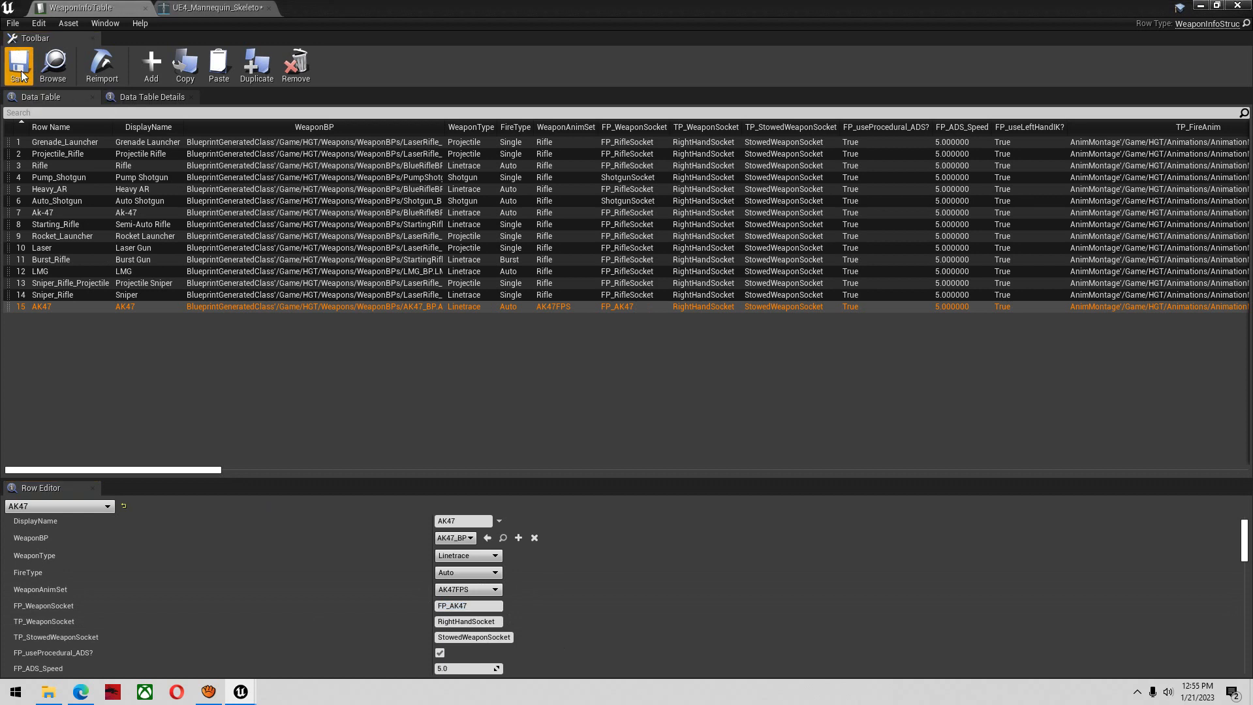
Return to the Arena01 level and set the Weapon Row Name of WallWeapon3 to AK47
scroll(429, 582, down, 3)
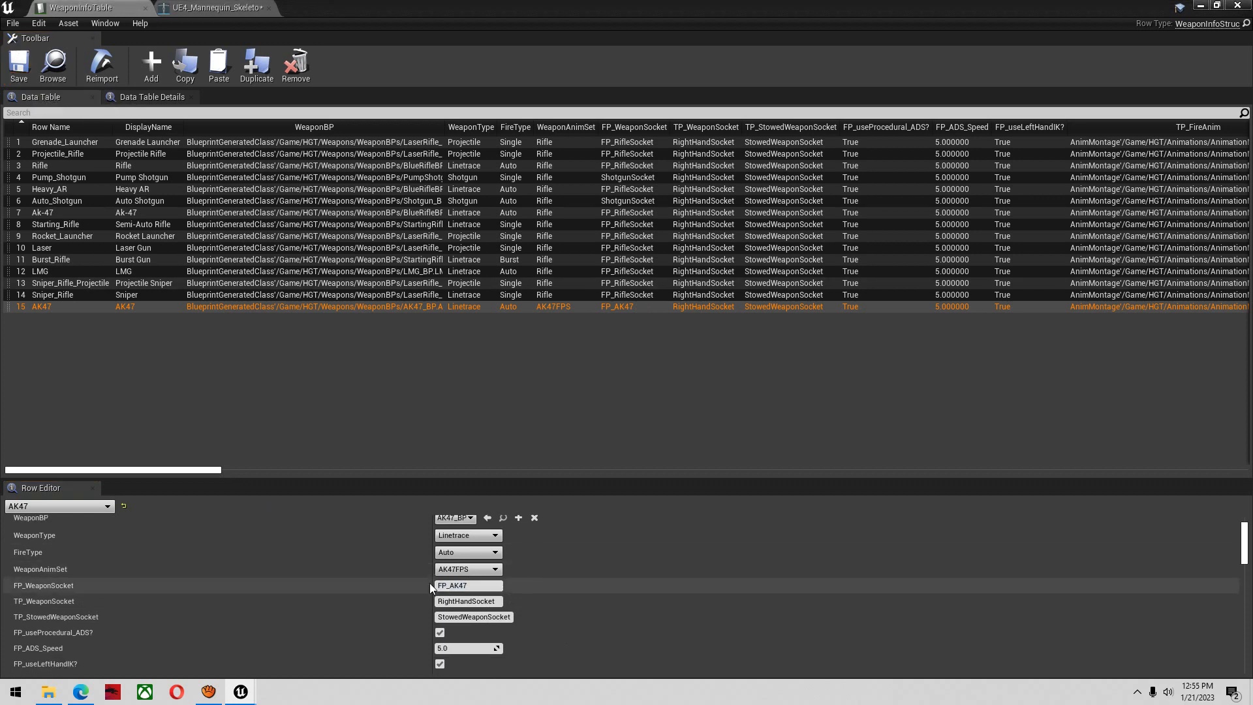
scroll(458, 586, down, 3)
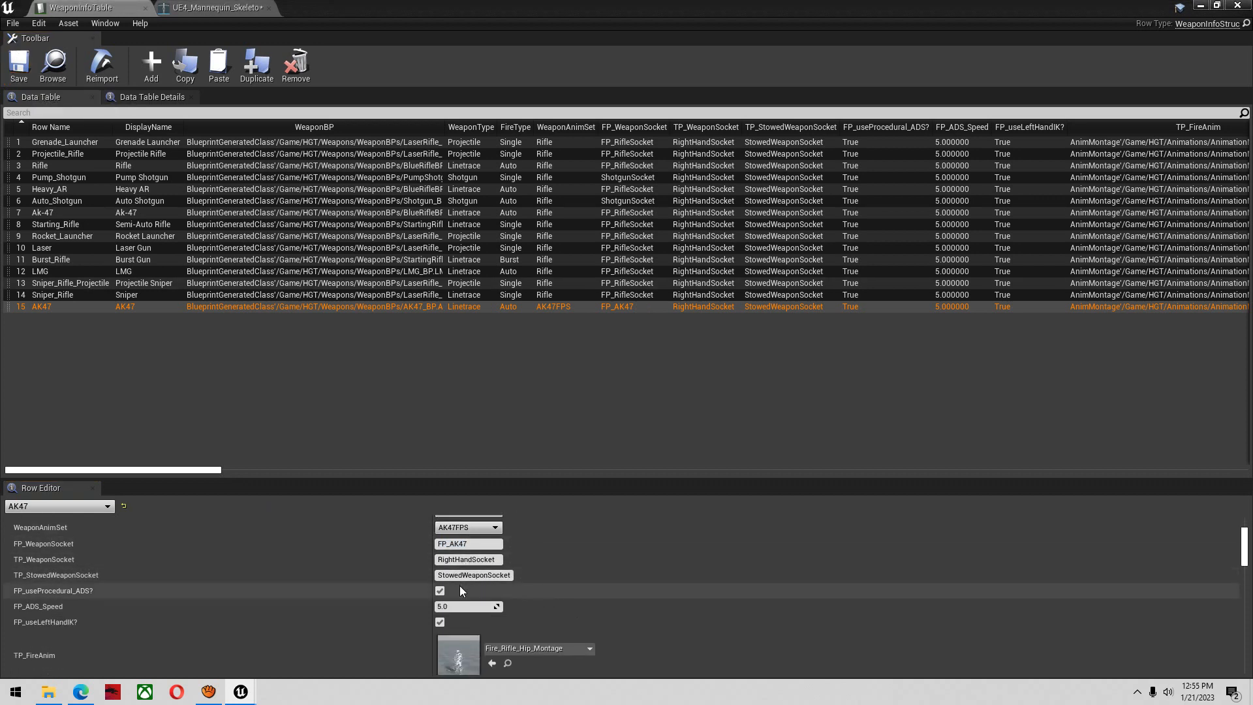
scroll(474, 570, down, 7)
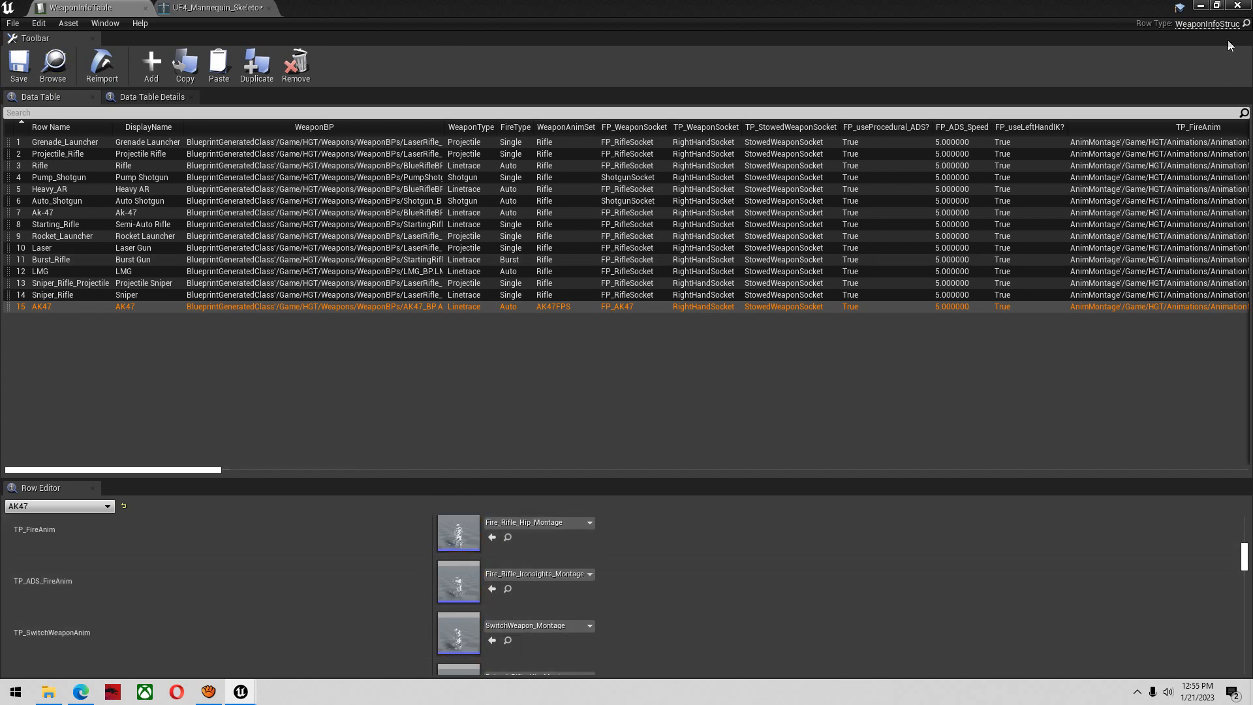
click(1200, 6)
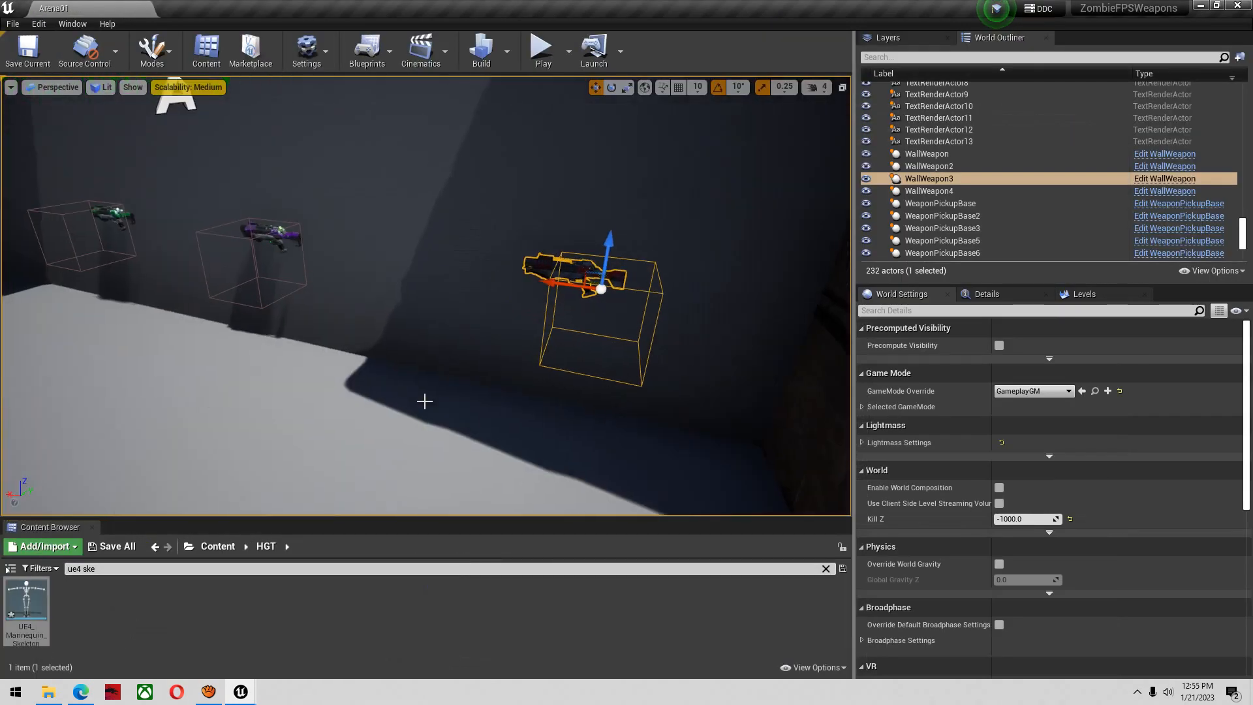
right_drag(463, 332, 463, 331)
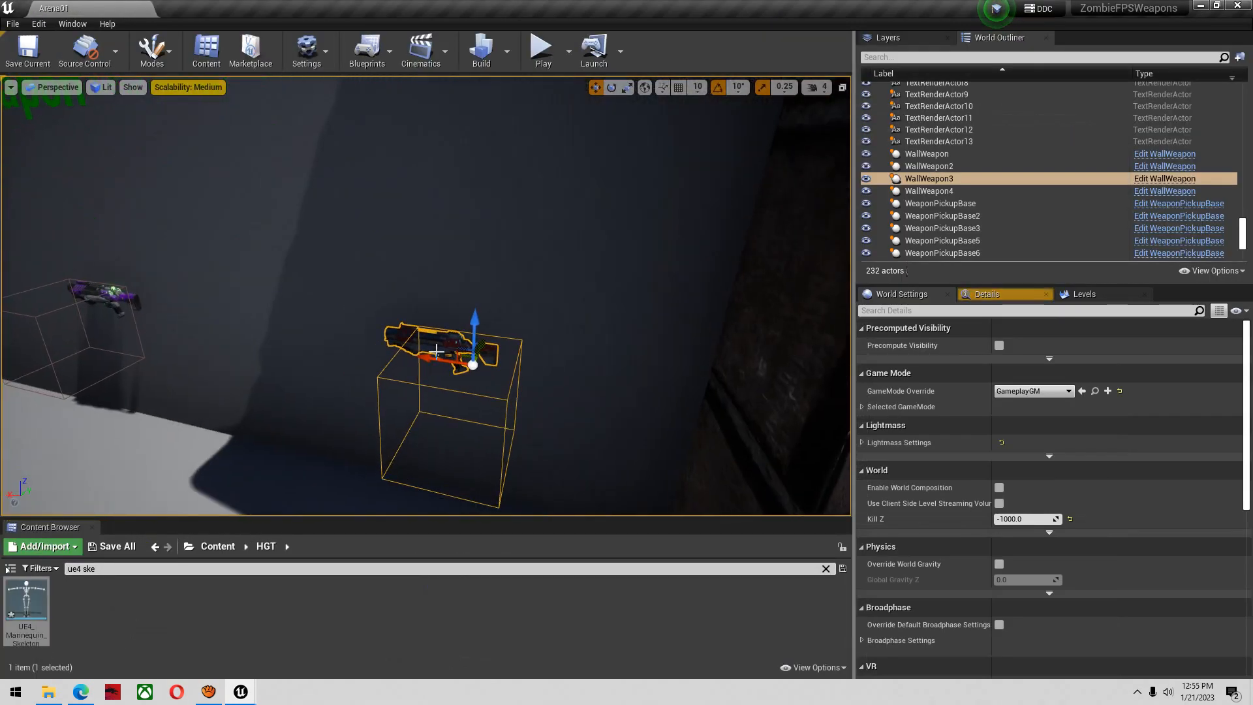
click(993, 295)
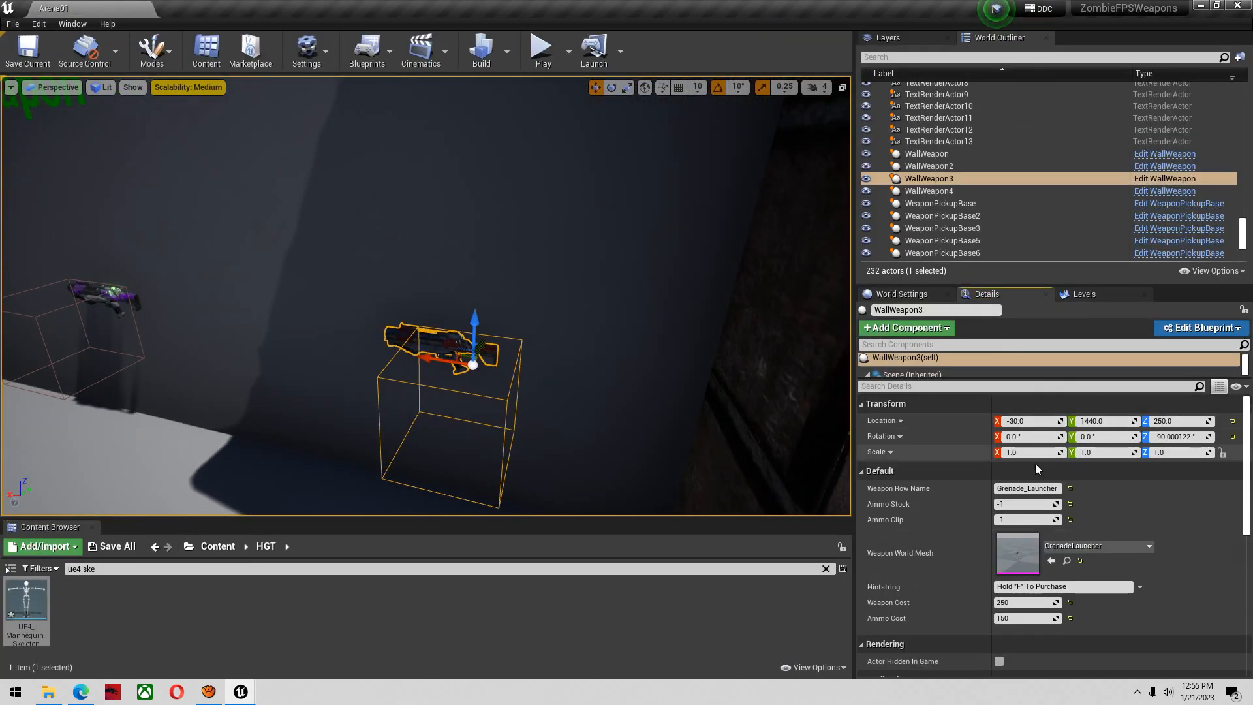
click(1053, 488)
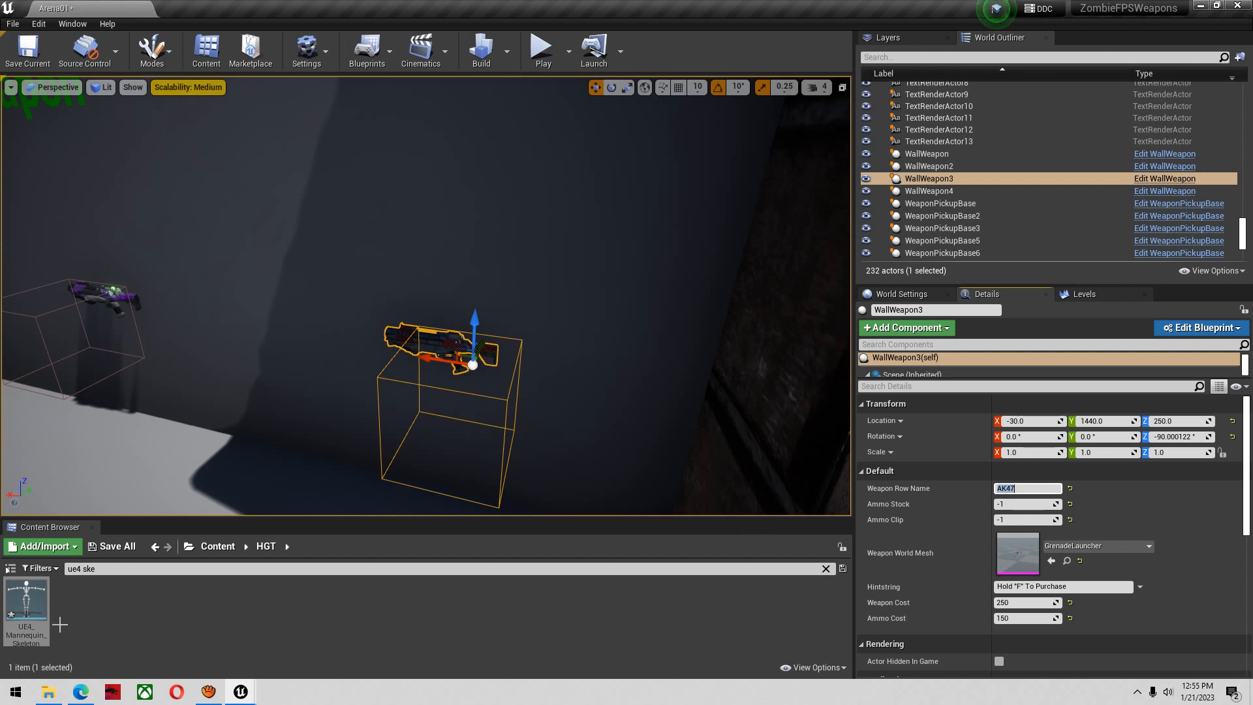
Reopen WeaponInfoTable, recheck the AK47 row's settings including FP_WeaponSocket, and save the table
double_click(28, 603)
click(106, 6)
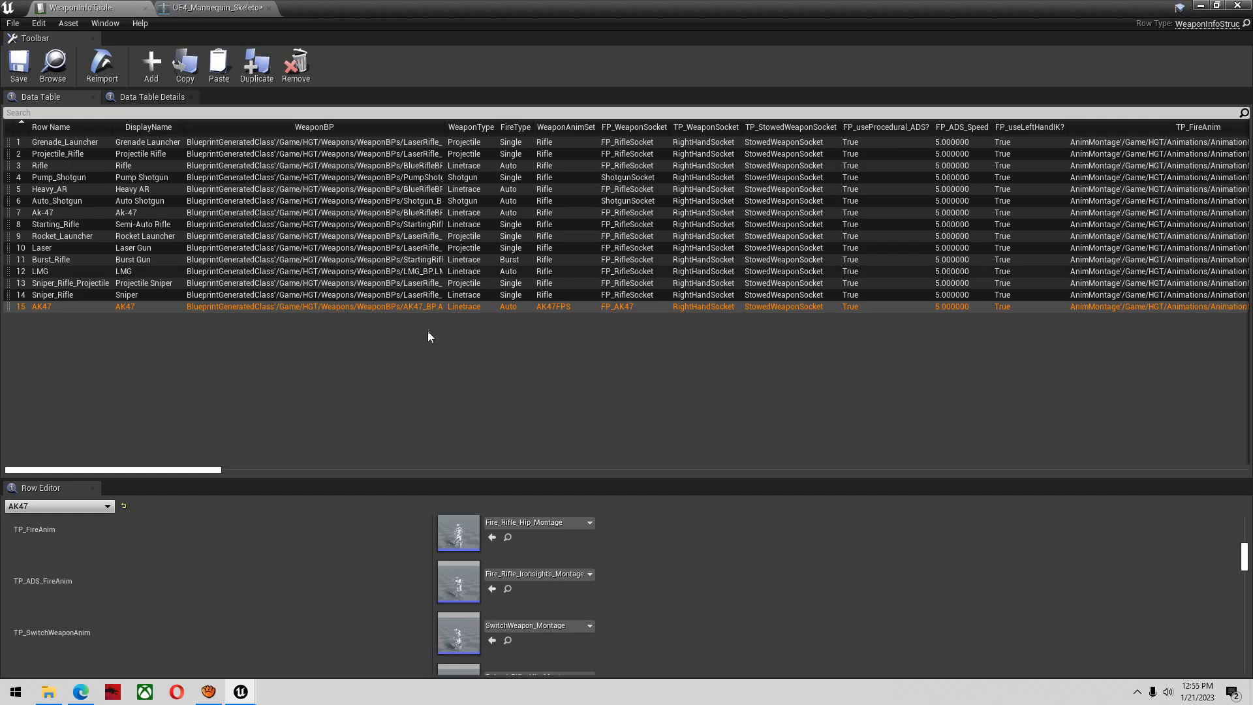
click(73, 308)
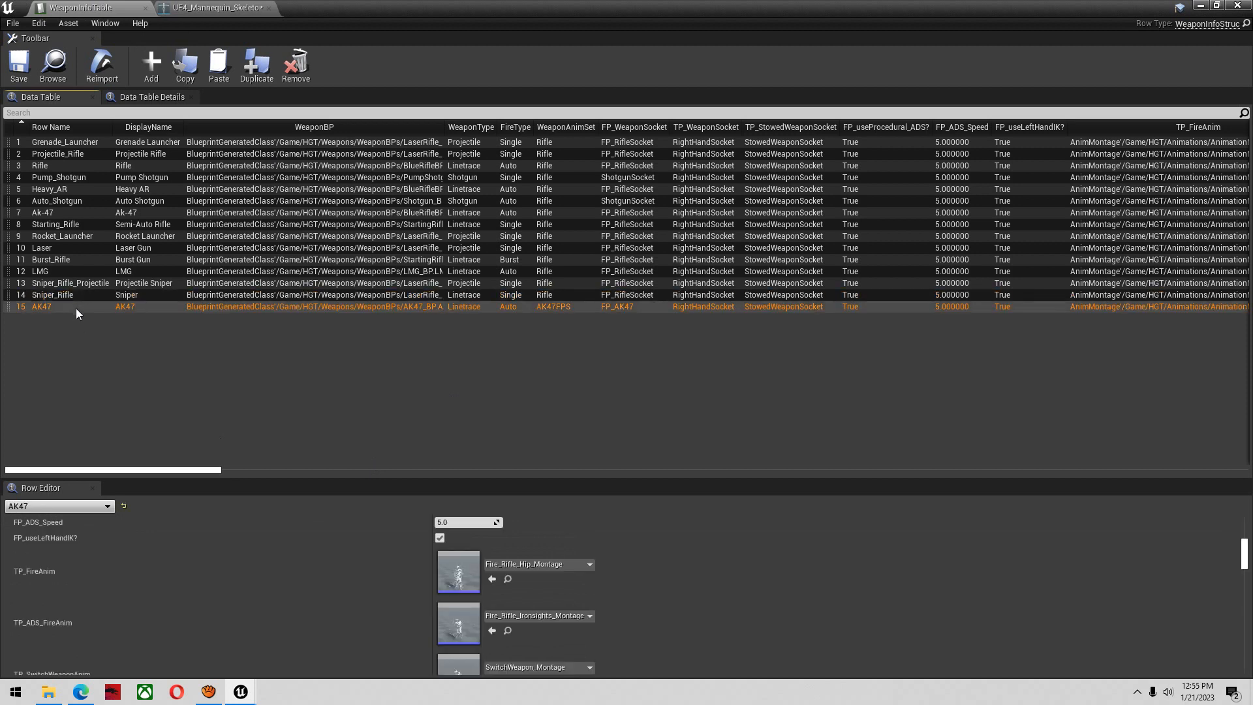
scroll(548, 626, up, 5)
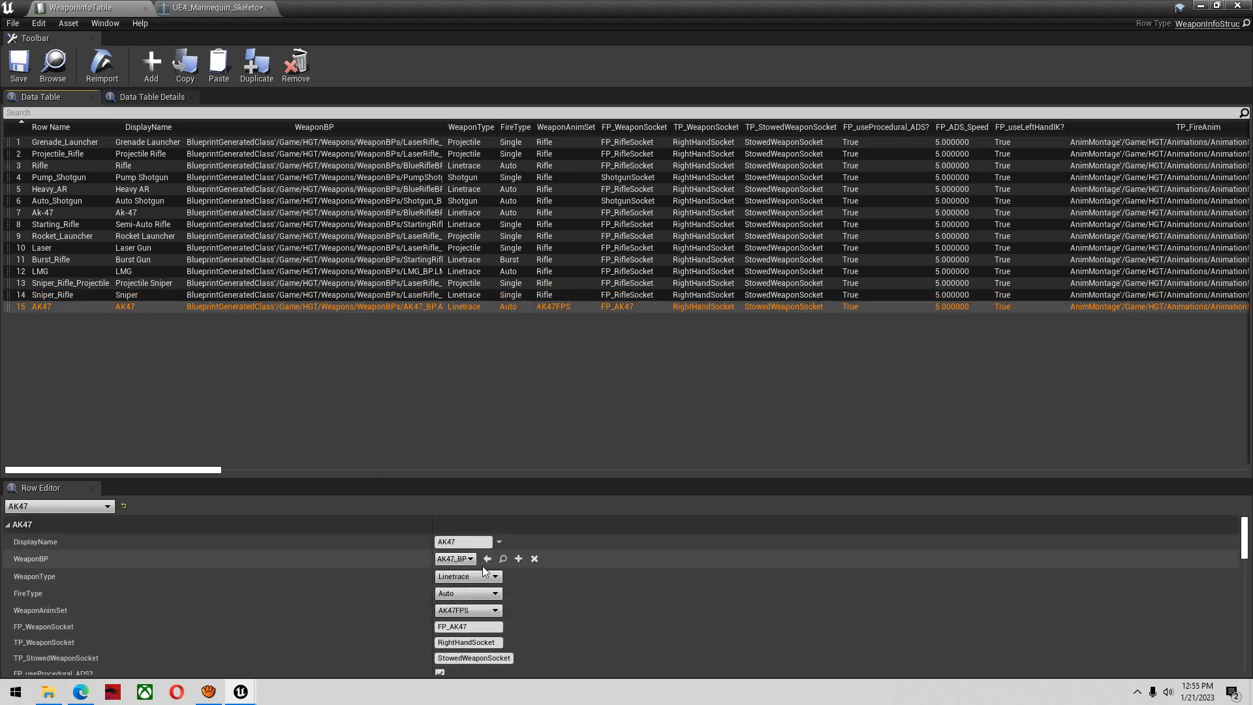
scroll(492, 643, down, 1)
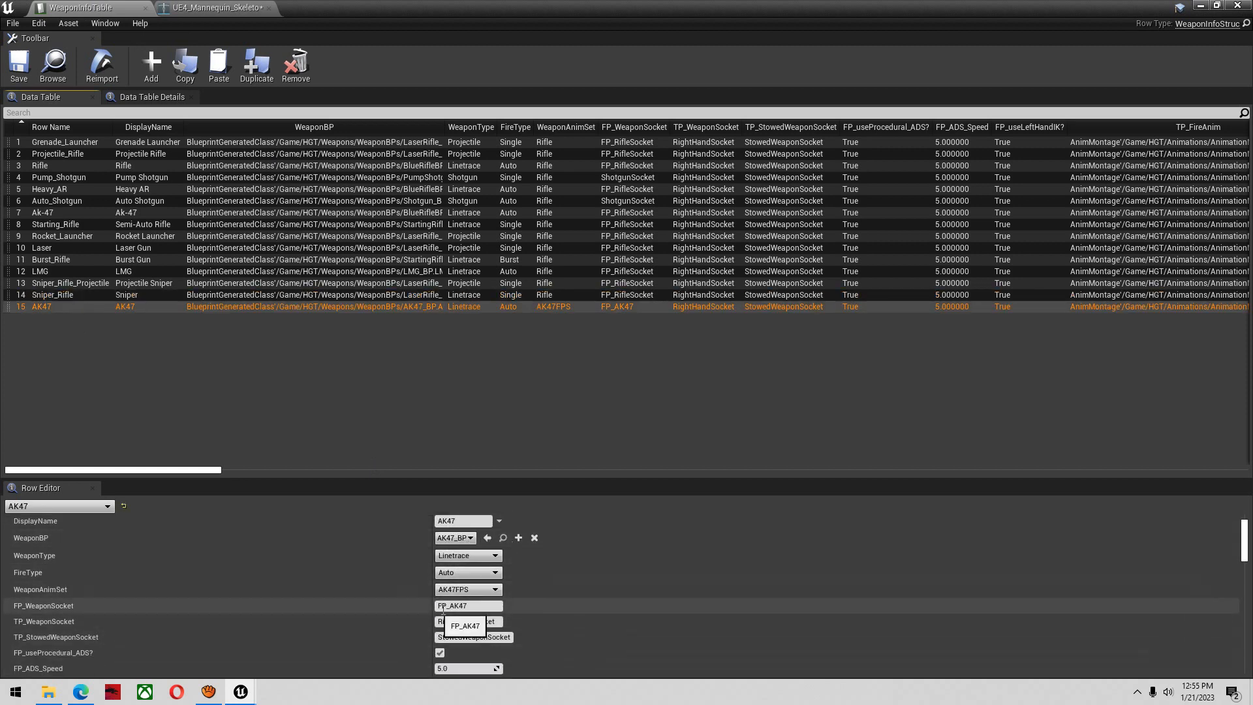
click(17, 70)
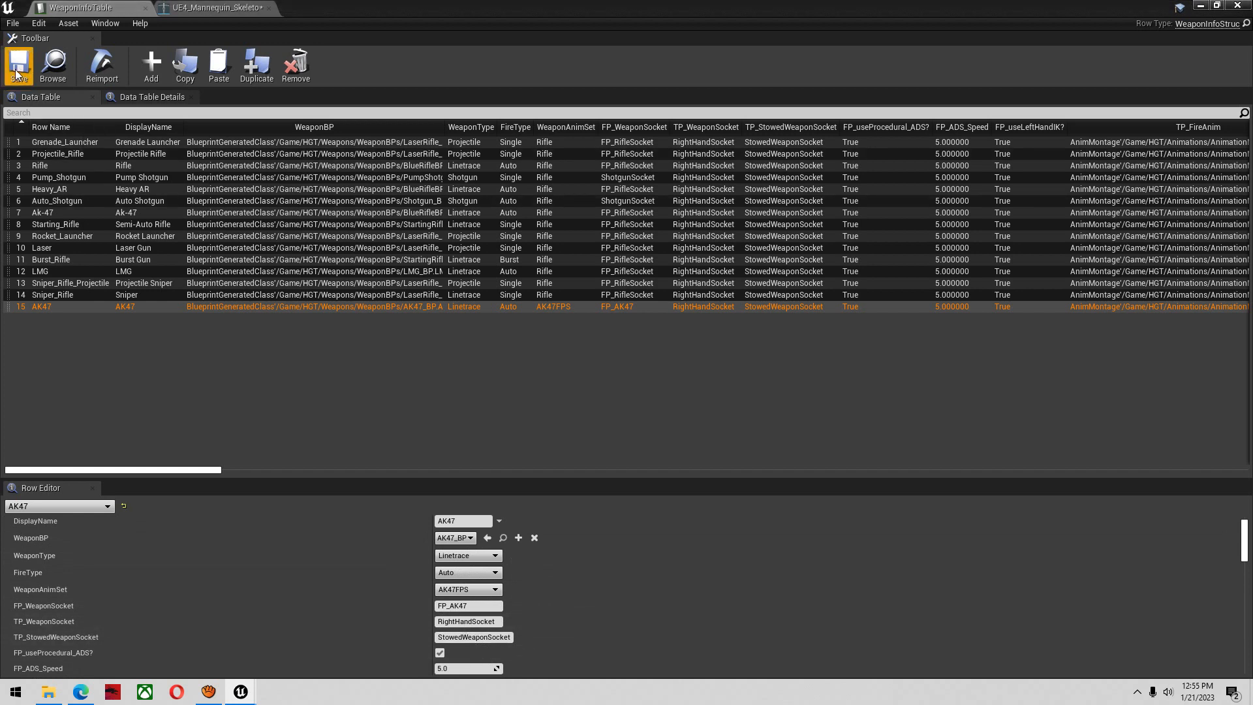
Play the Arena01 level and buy the AK47 from the wall weapon
click(1202, 6)
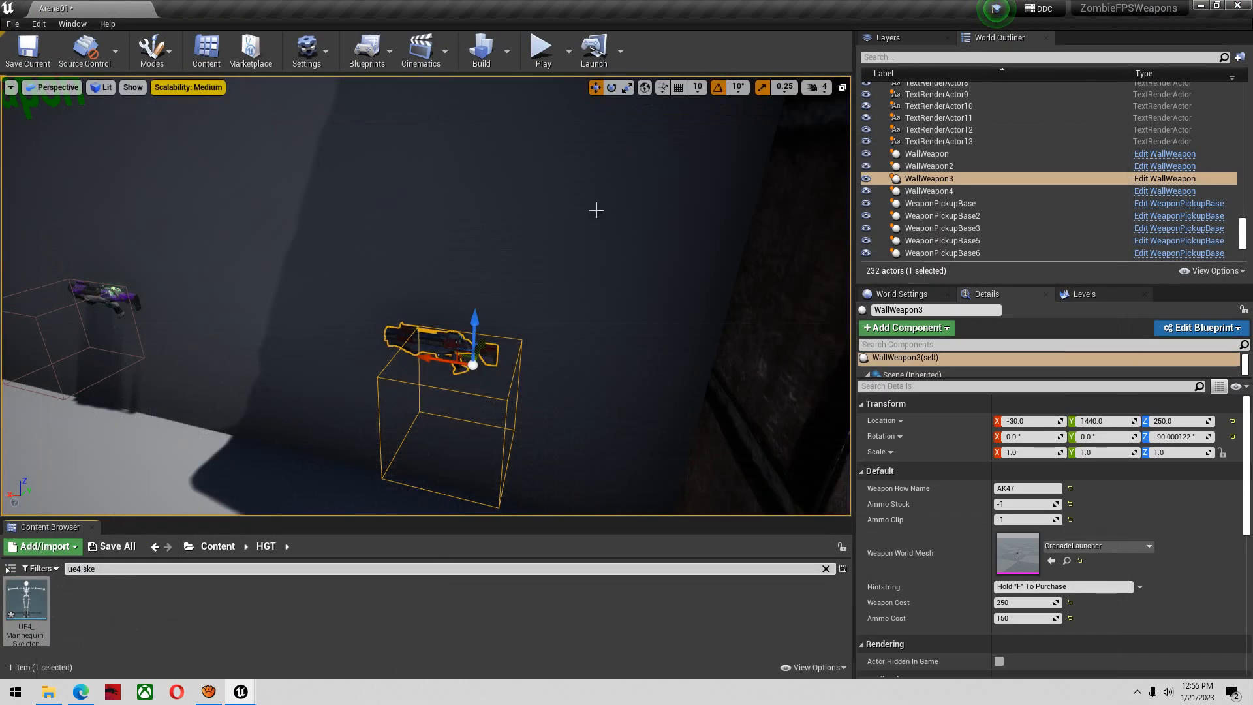
click(541, 49)
key(w)
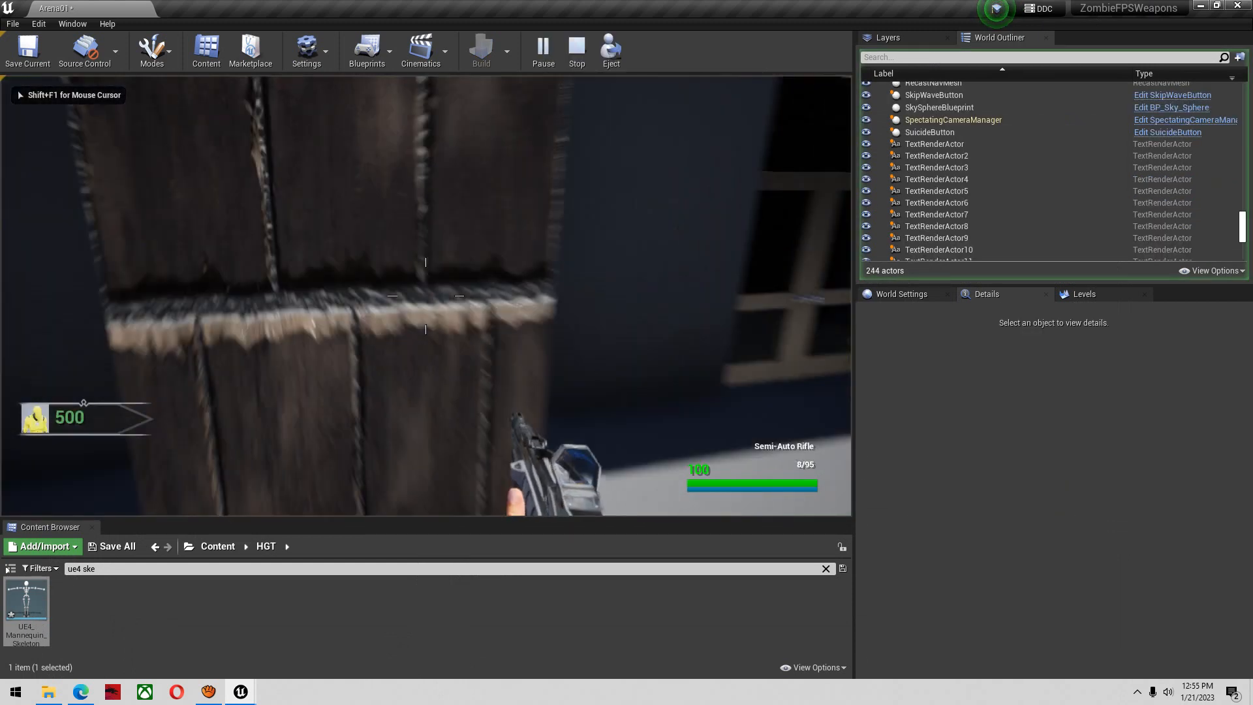
key(e)
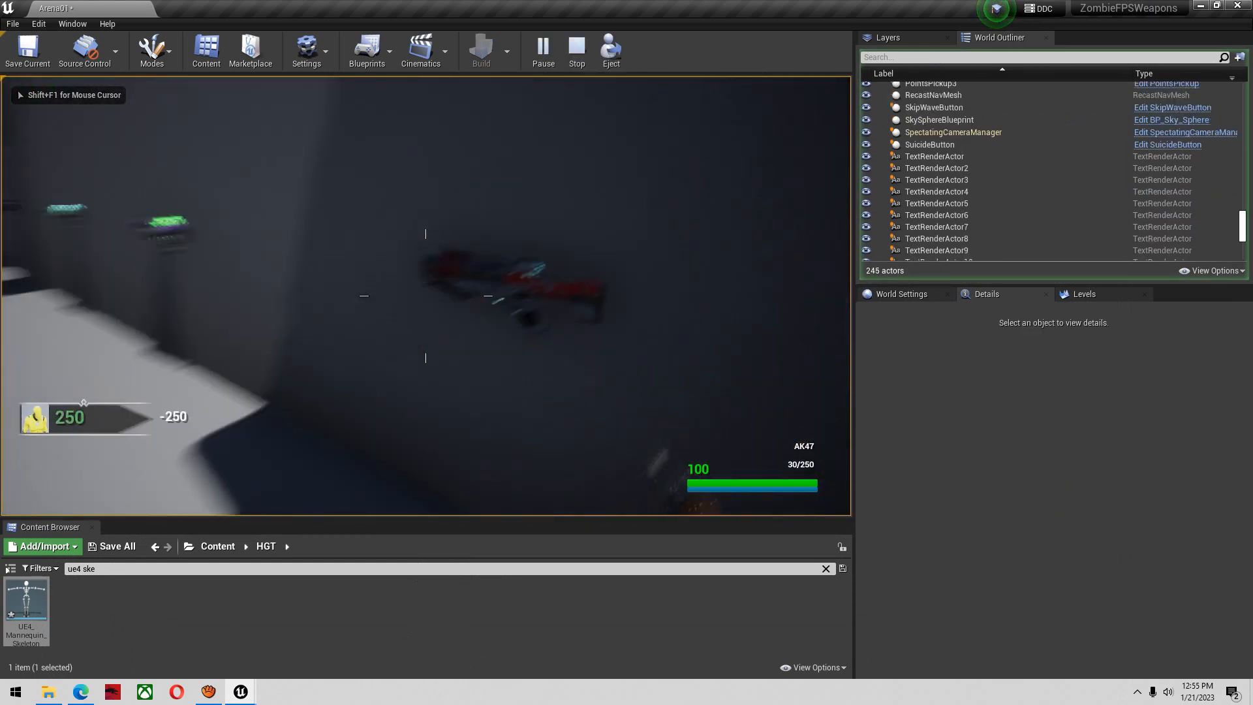
key(w)
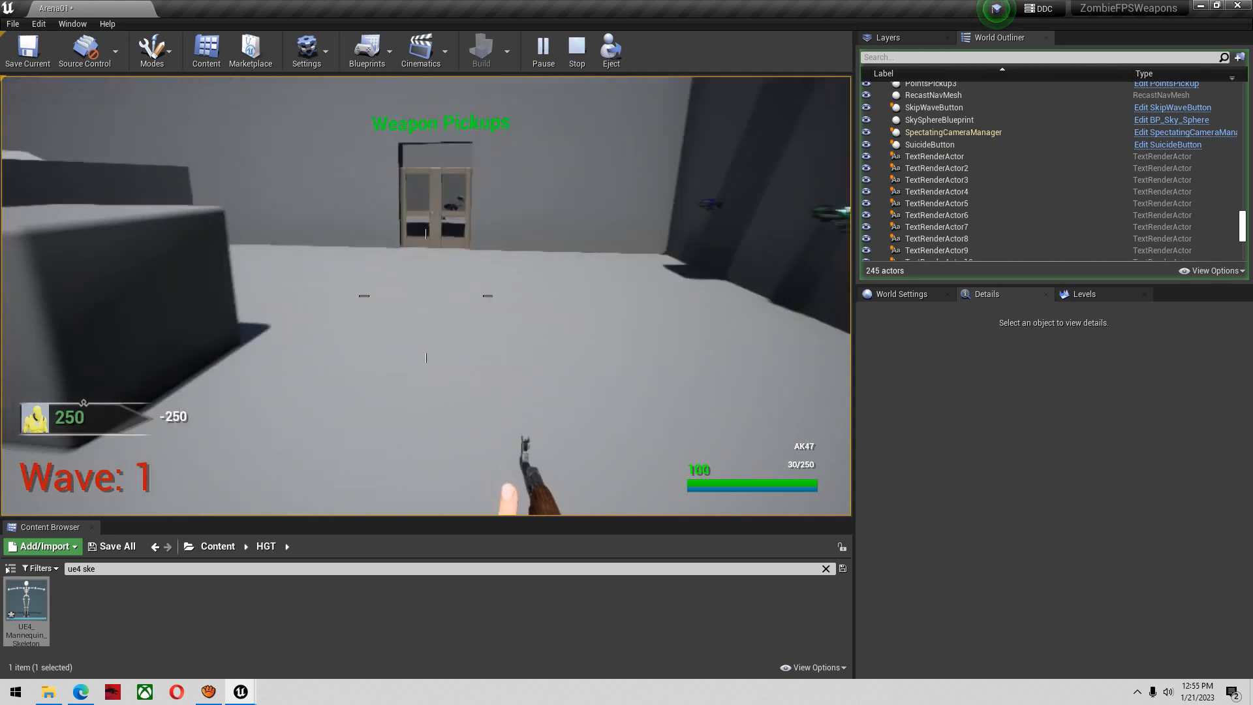
Enlarge the game viewport and test the AK47's aiming, firing and reload animations
key(super)
click(518, 526)
drag(514, 519, 464, 655)
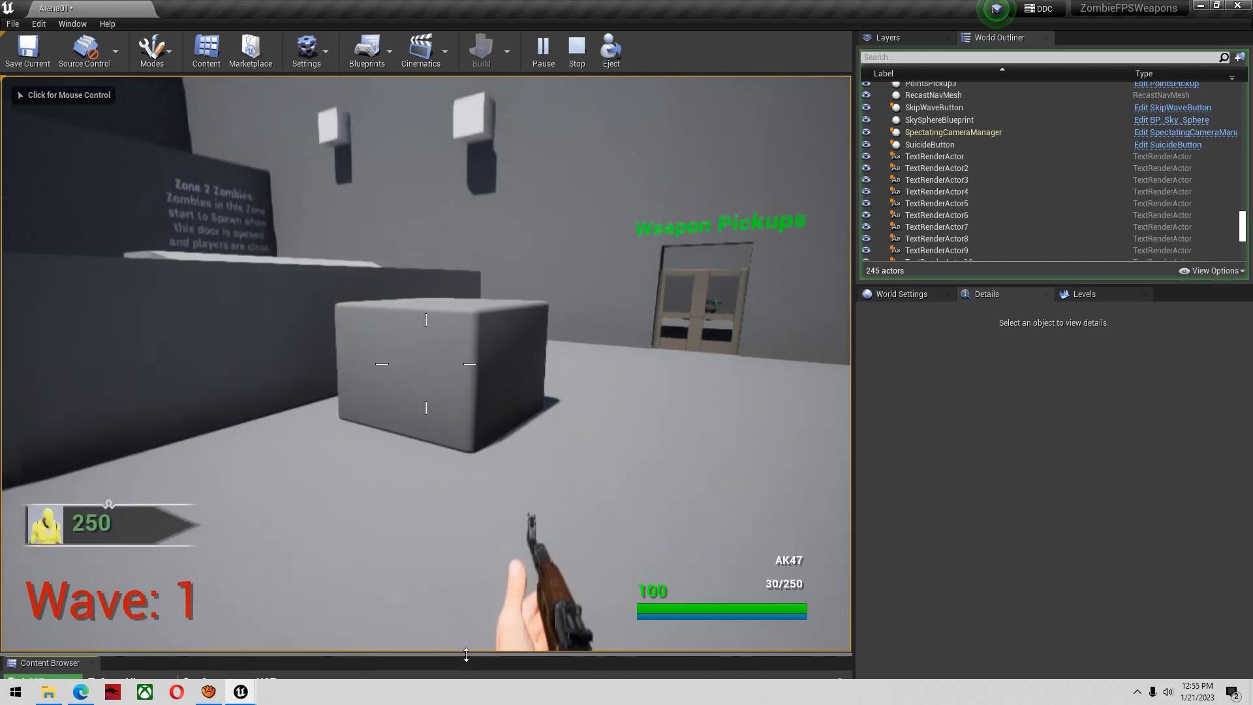
click(200, 432)
key(w)
right_click(200, 431)
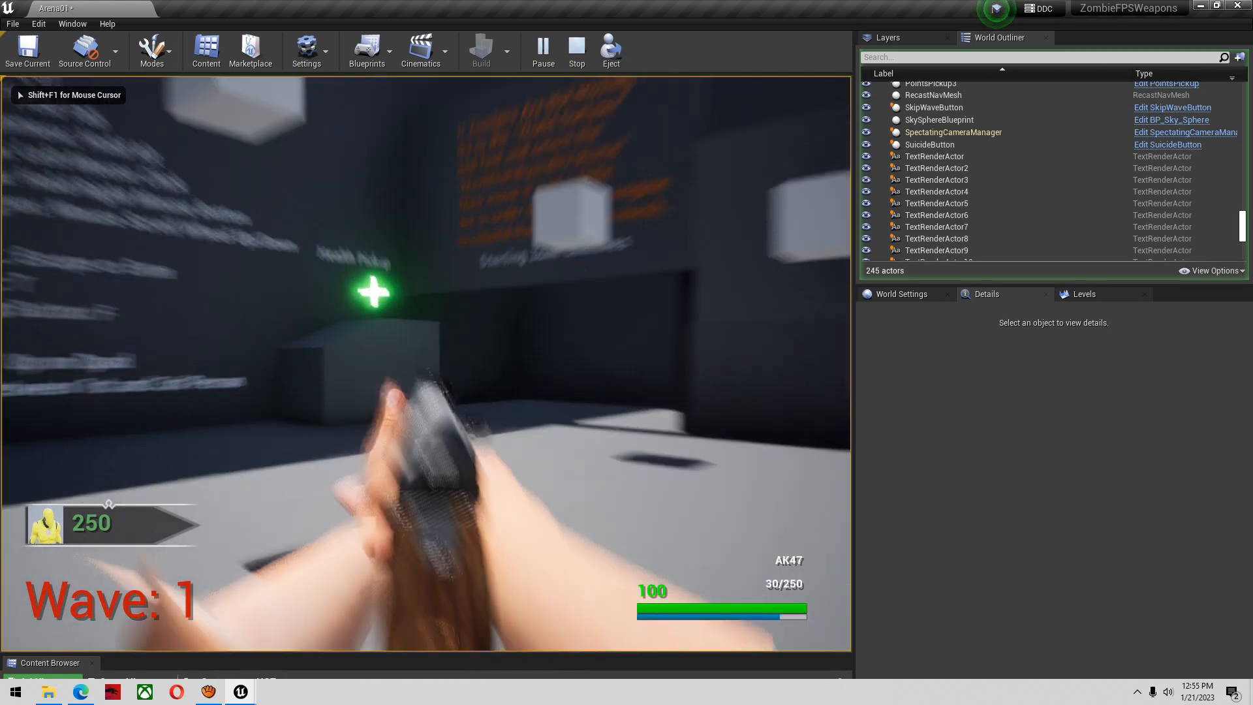
click(200, 431)
key(r)
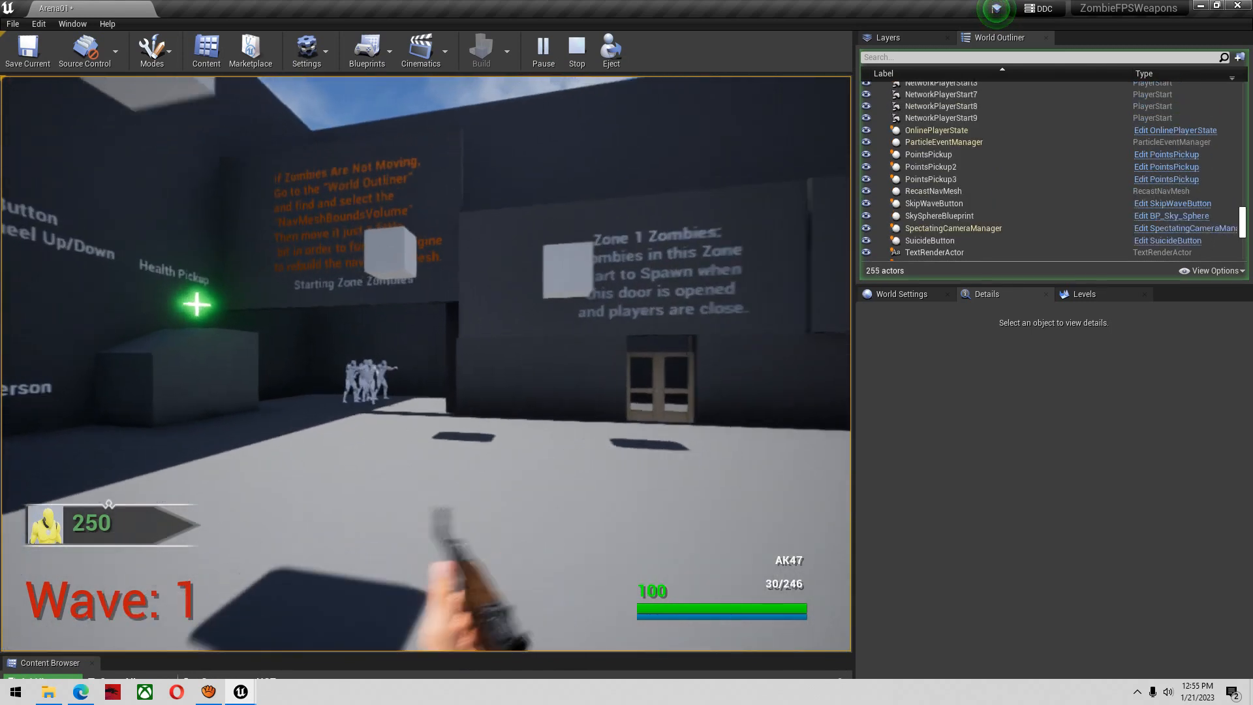
Sprint to the zombies, fire aimed AK47 shots at them, reload and end the play session
key(shift+w)
right_click(426, 363)
click(426, 364)
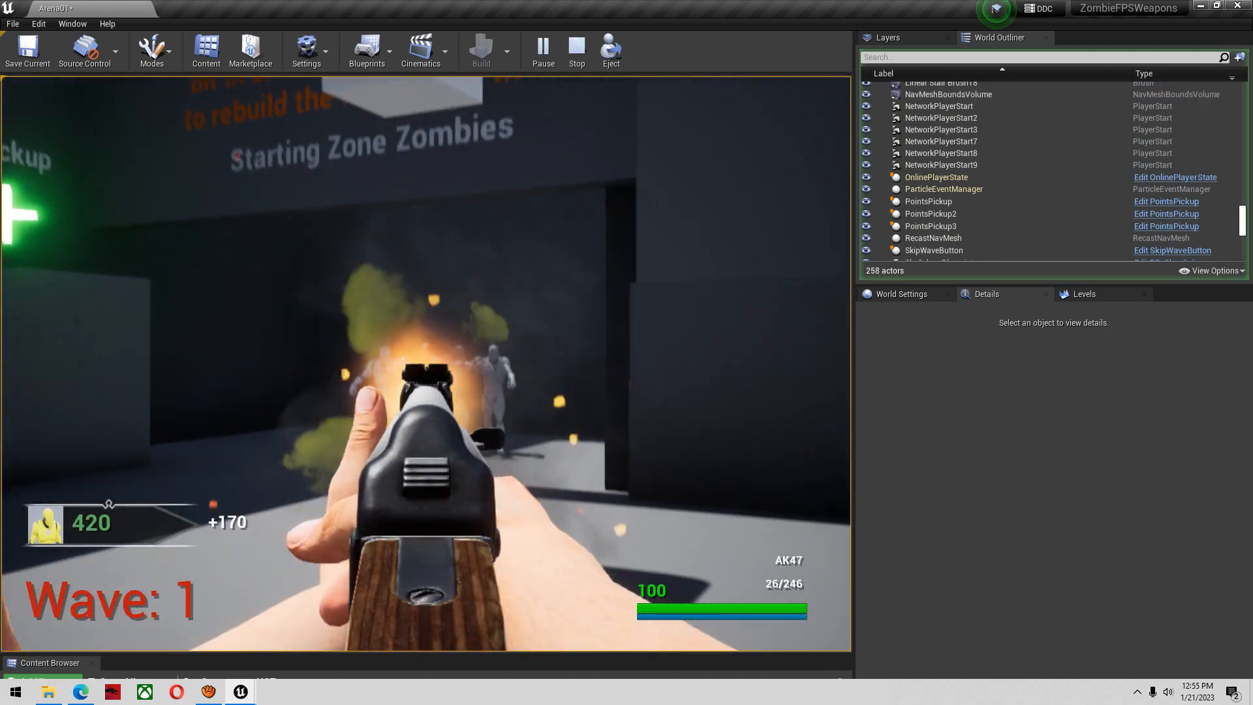
key(r)
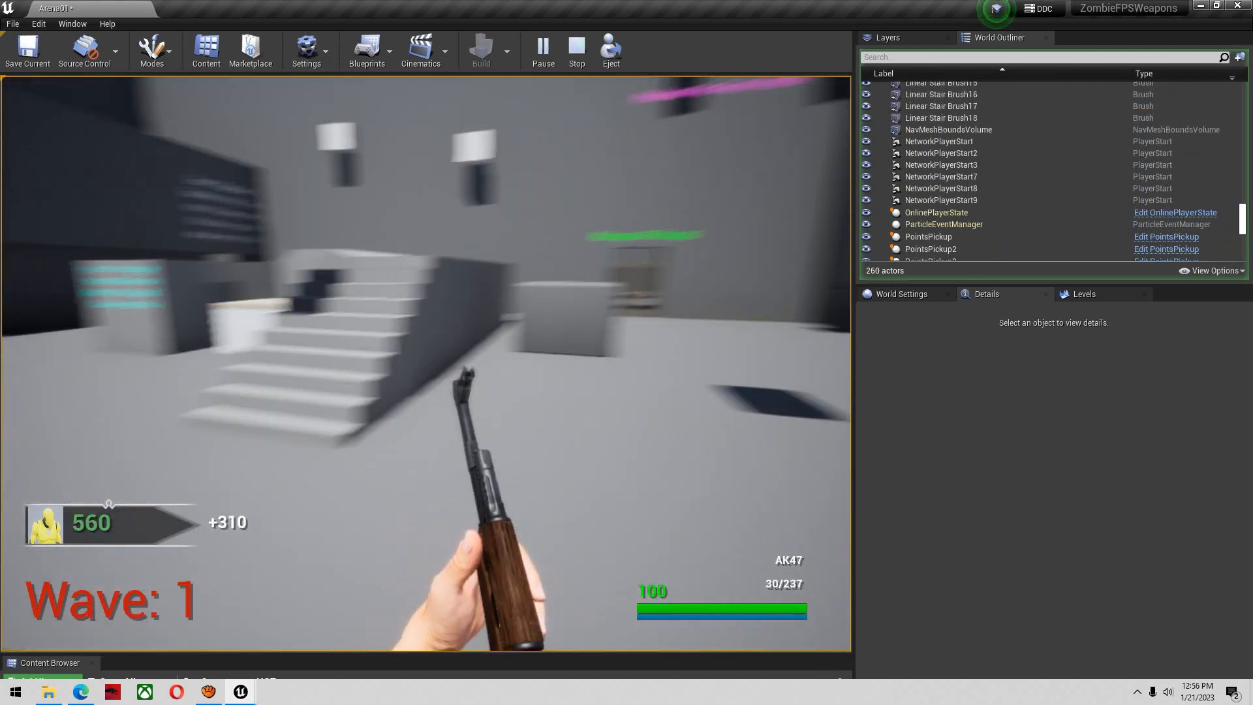
key(Escape)
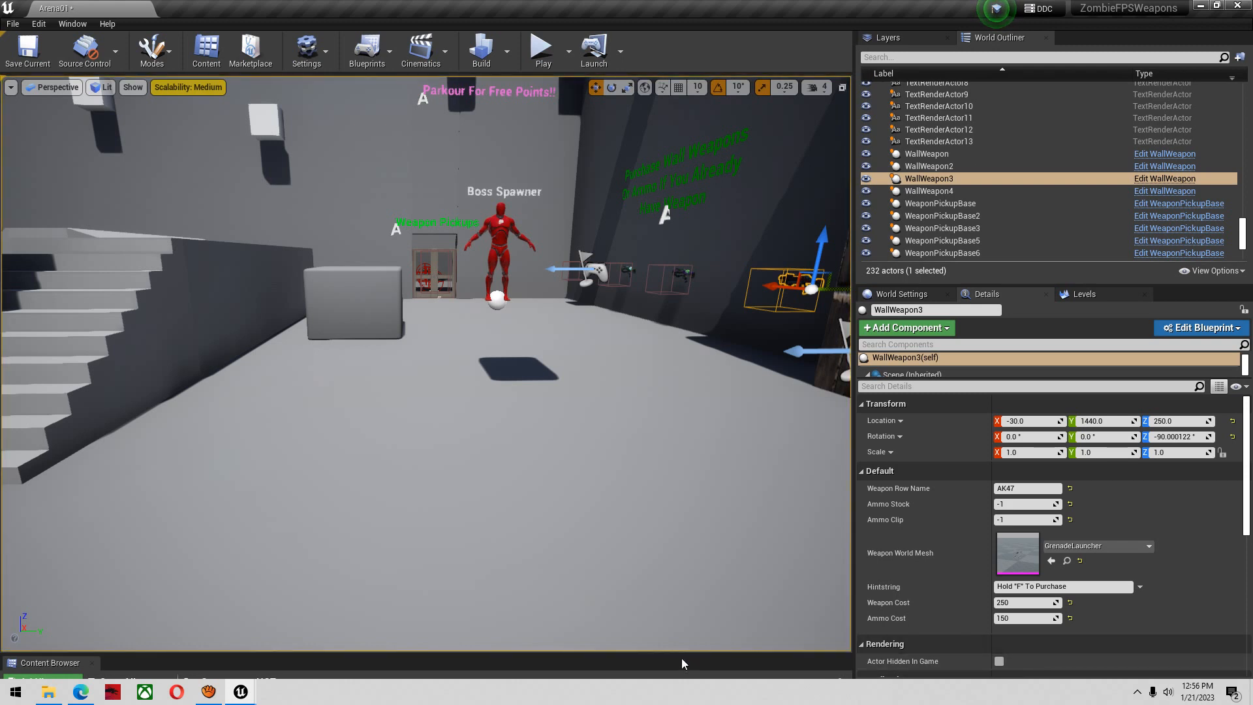
Enlarge the content area, search the HGT folder for "animbp" and open FirstPerson_AnimBP
drag(673, 653, 652, 460)
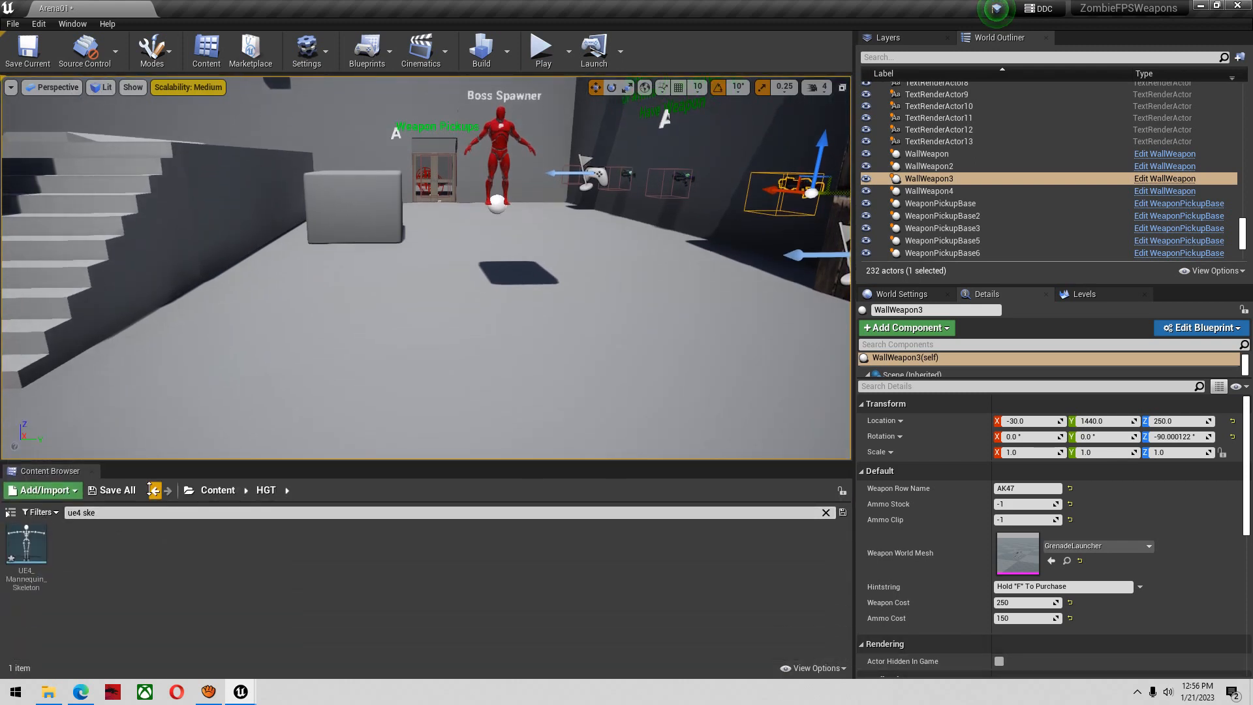
click(217, 491)
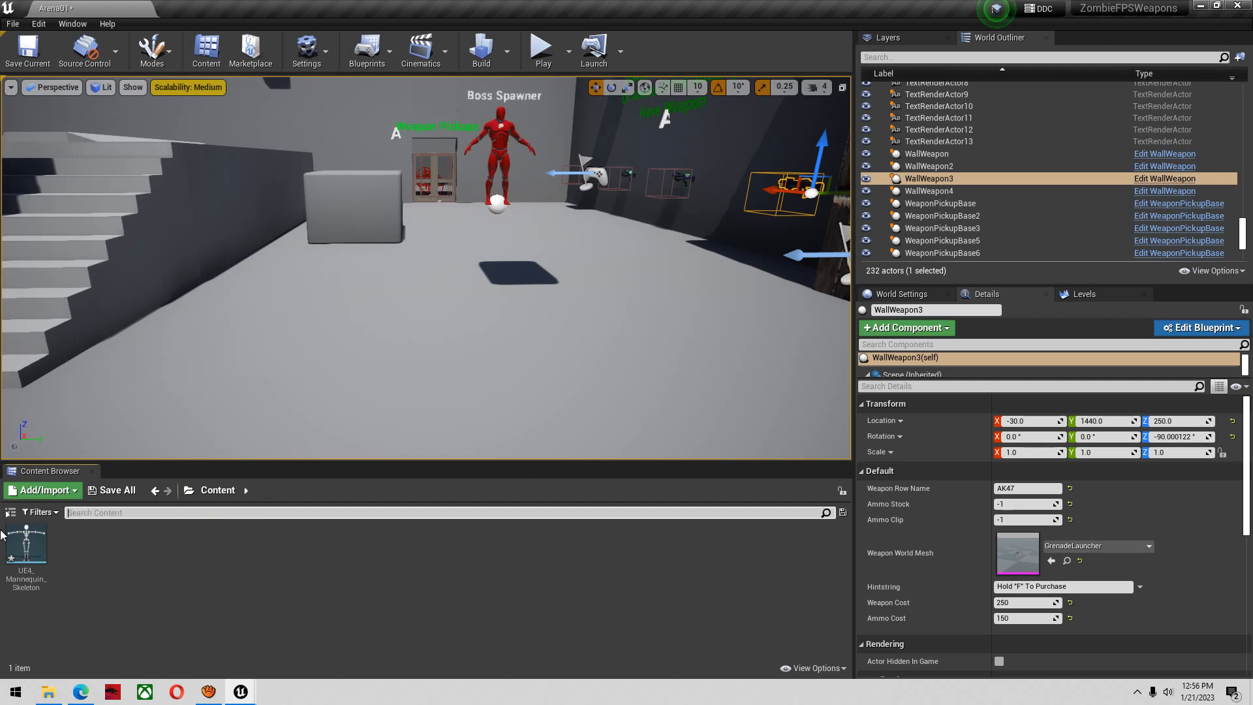
double_click(72, 542)
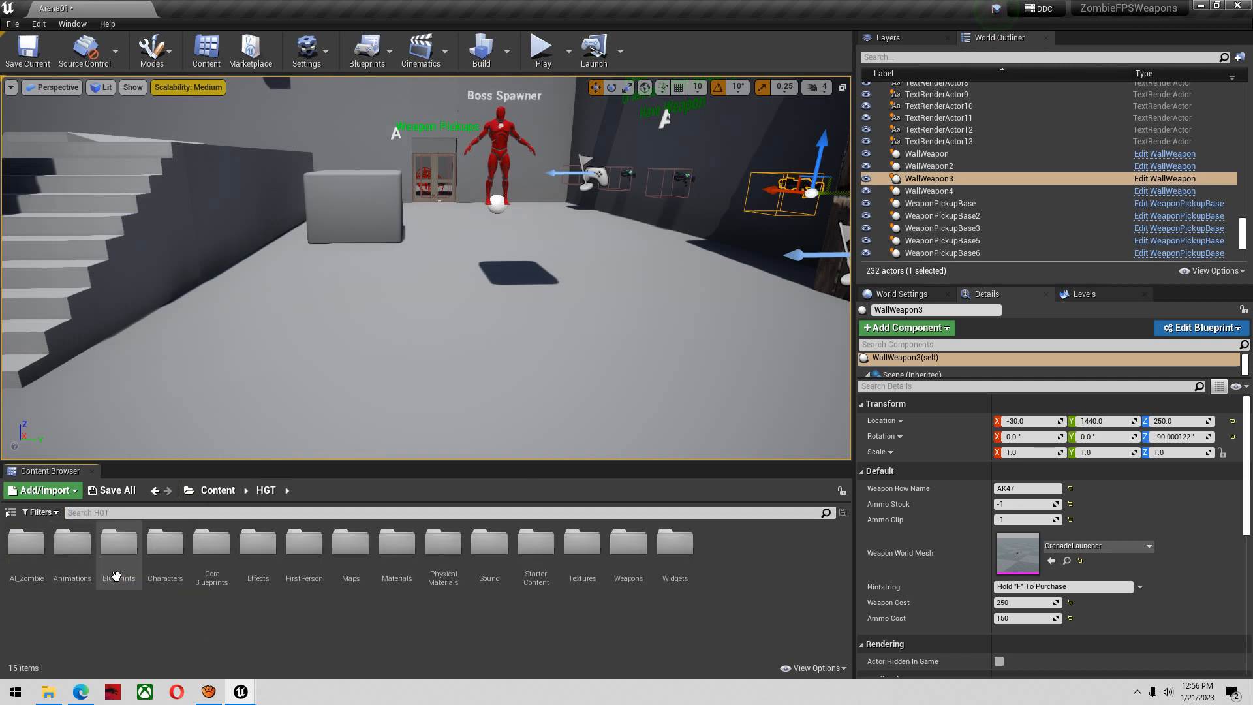
click(99, 513)
text(an)
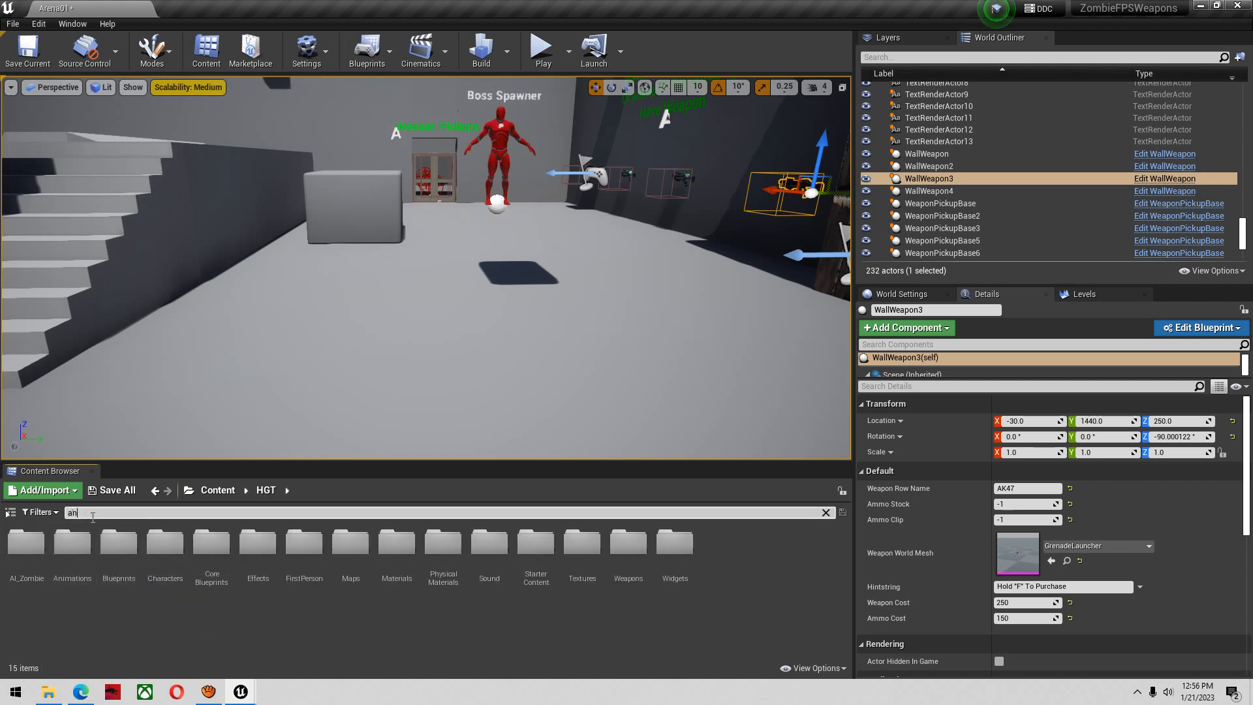
text(imbp)
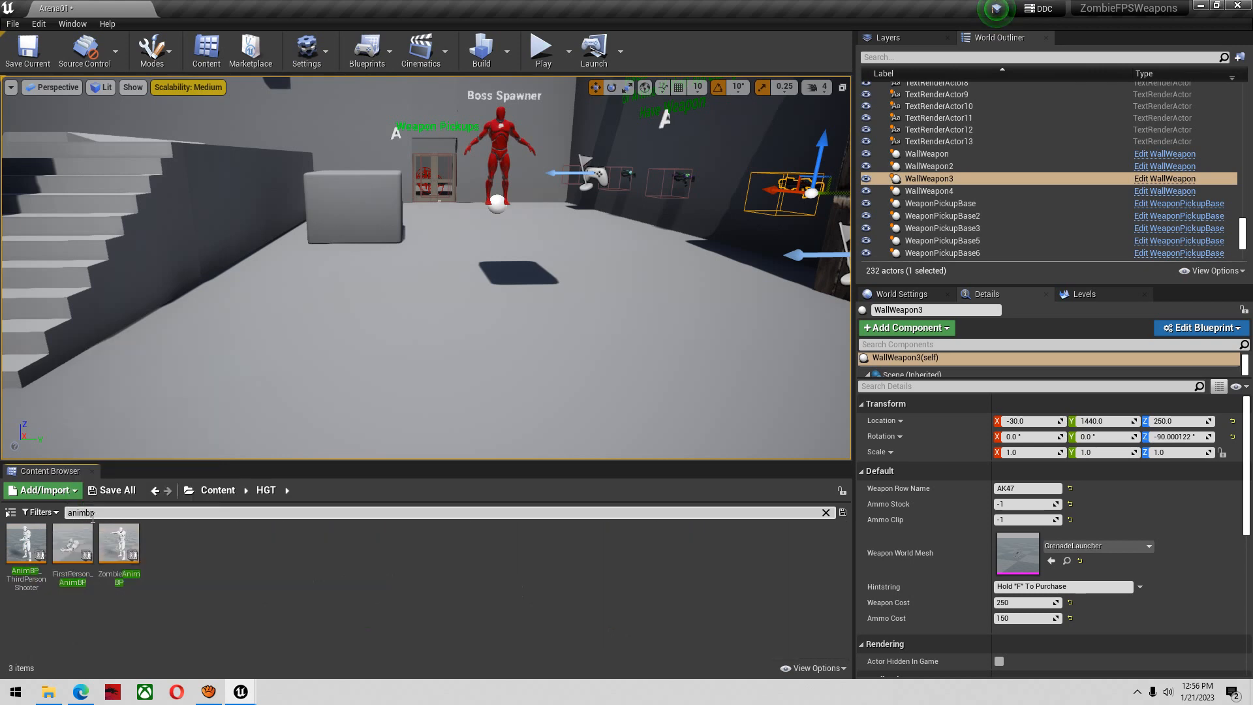
double_click(84, 554)
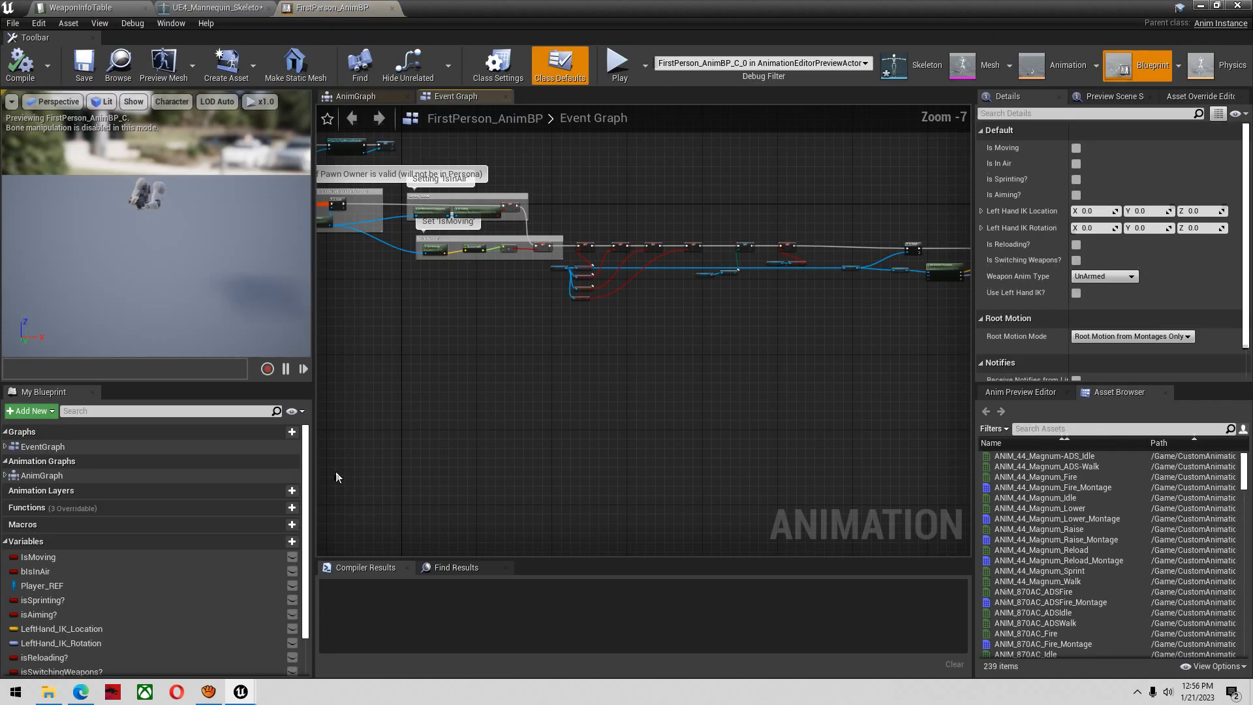
Open the AnimGraph of FirstPerson_AnimBP and find the Blend Poses (WeaponAnims_Enum) node feeding LocomotionCache
scroll(769, 319, down, 1)
right_drag(769, 318, 714, 364)
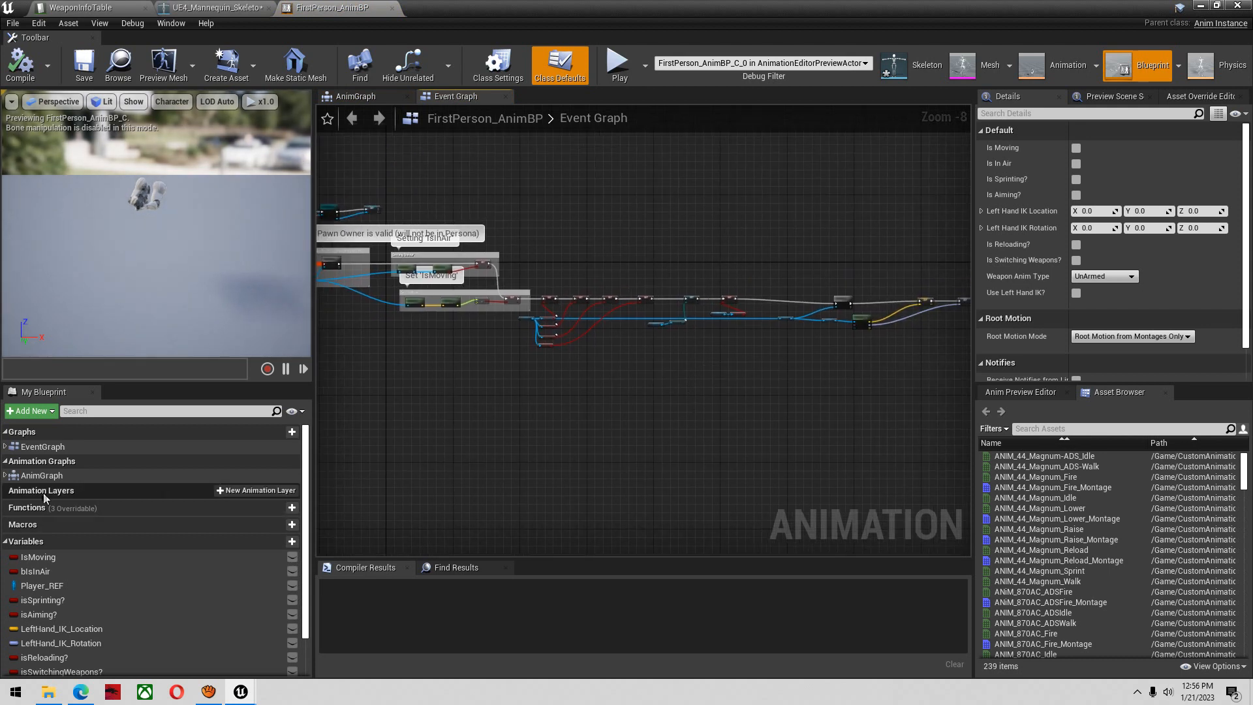
double_click(30, 476)
right_drag(887, 342, 659, 605)
right_drag(733, 391, 793, 424)
scroll(684, 382, up, 2)
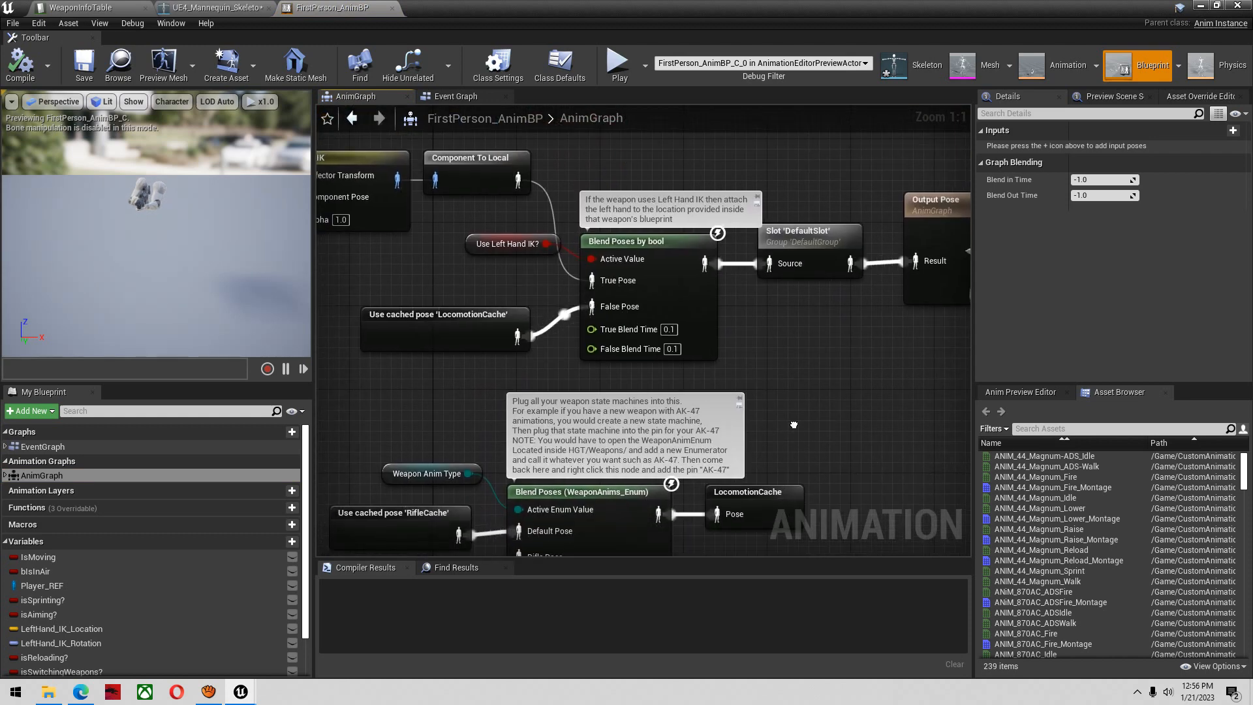
Add an AK47FPS pose pin to the Blend Poses (WeaponAnims_Enum) node
right_drag(794, 425, 847, 220)
right_click(649, 288)
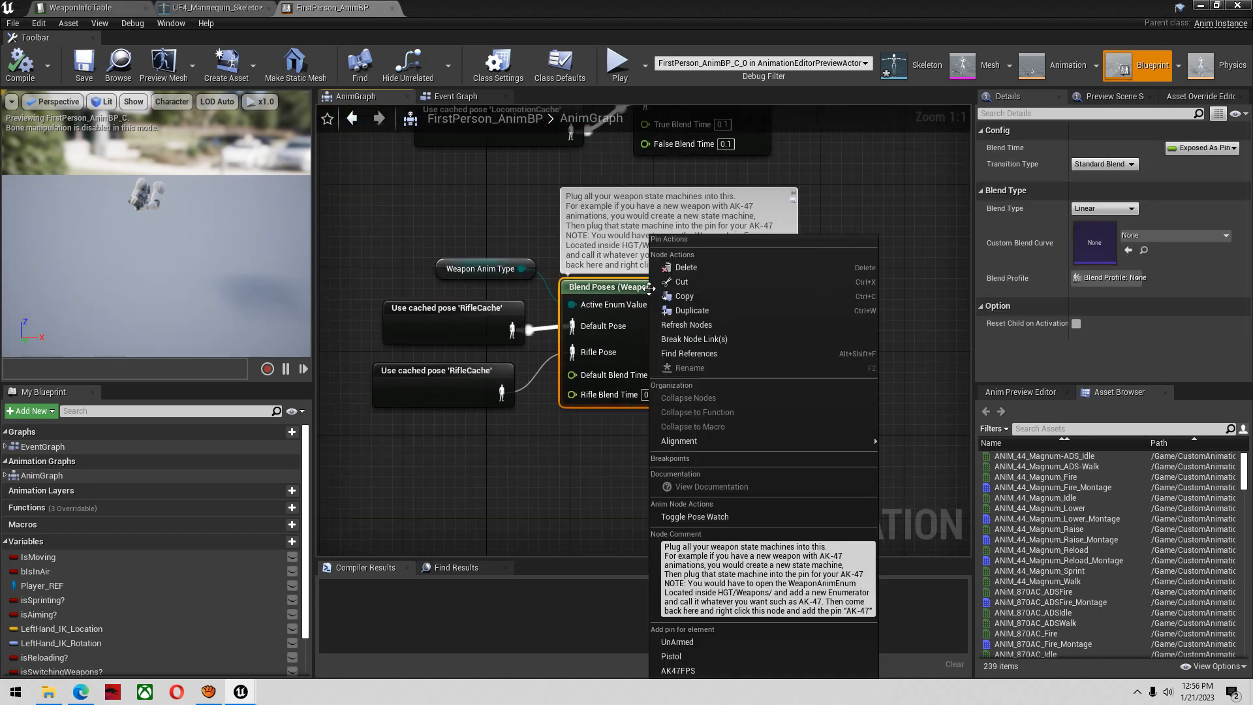
click(723, 671)
right_drag(557, 480, 650, 440)
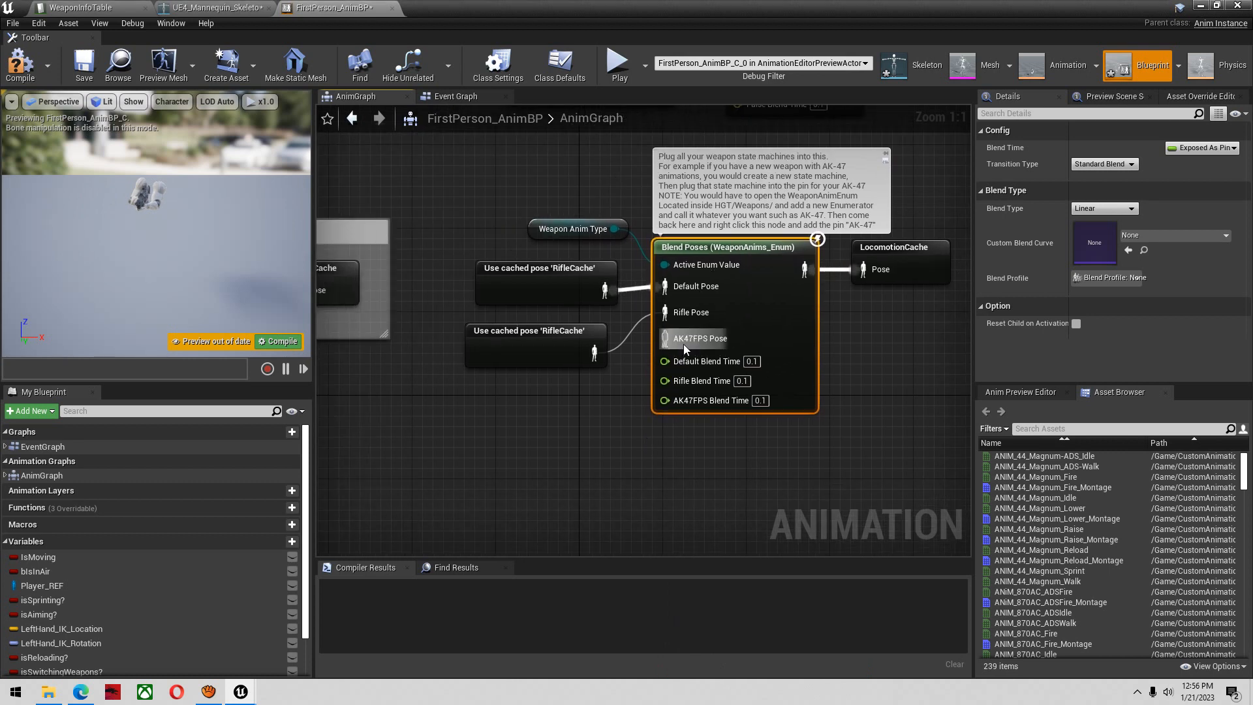
Duplicate the RifleLocomotion state machine and place the copy below the Rifle Animations comment box
right_drag(547, 438, 828, 455)
drag(499, 321, 475, 279)
right_click(474, 279)
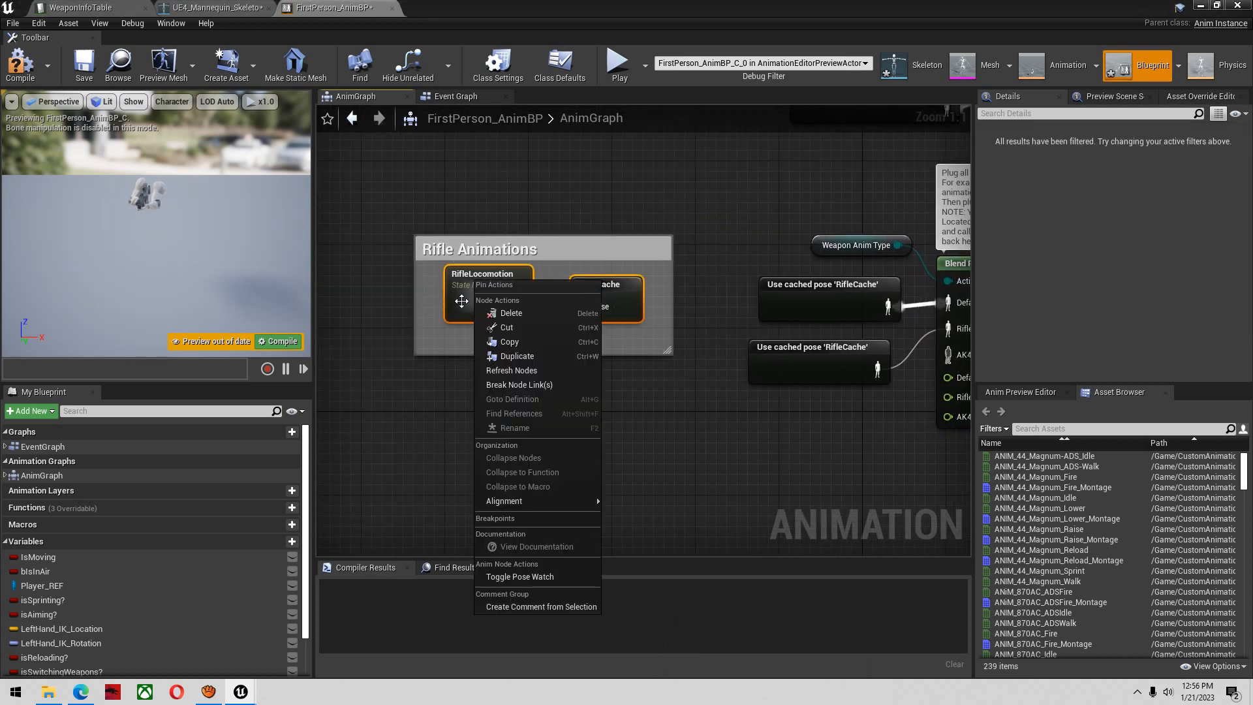
click(482, 274)
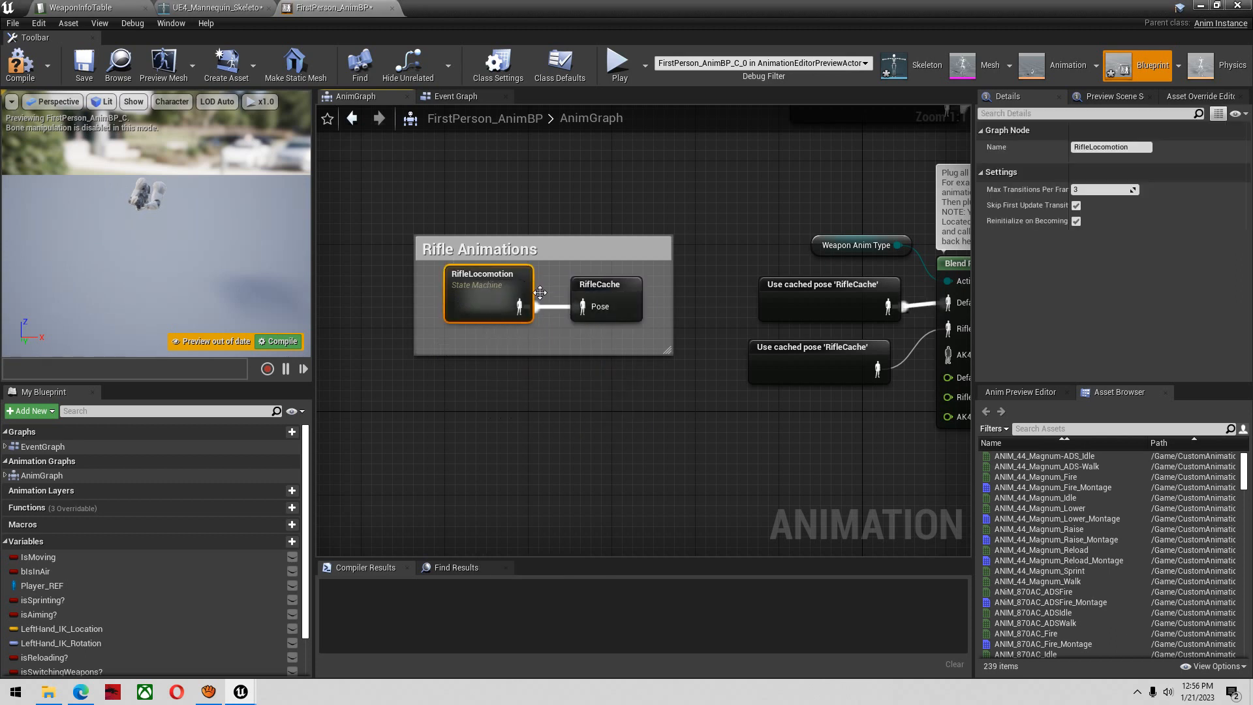
key(ctrl+c)
key(ctrl+v)
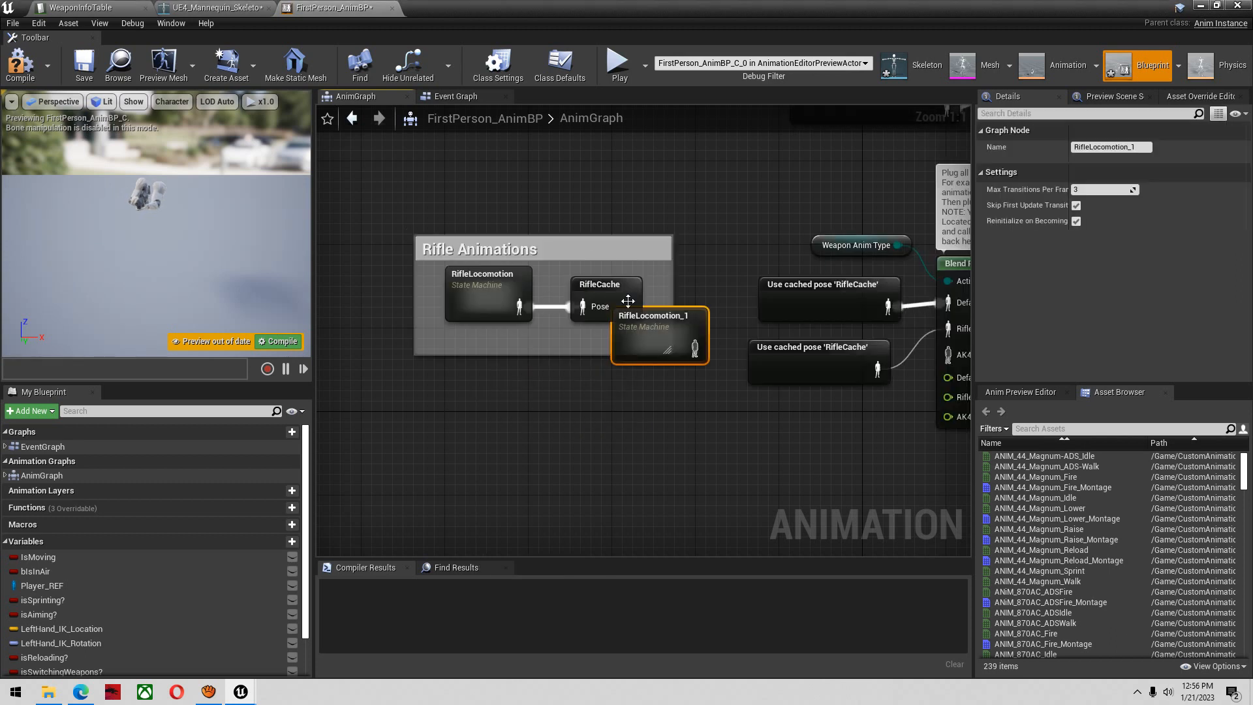
drag(628, 323, 483, 406)
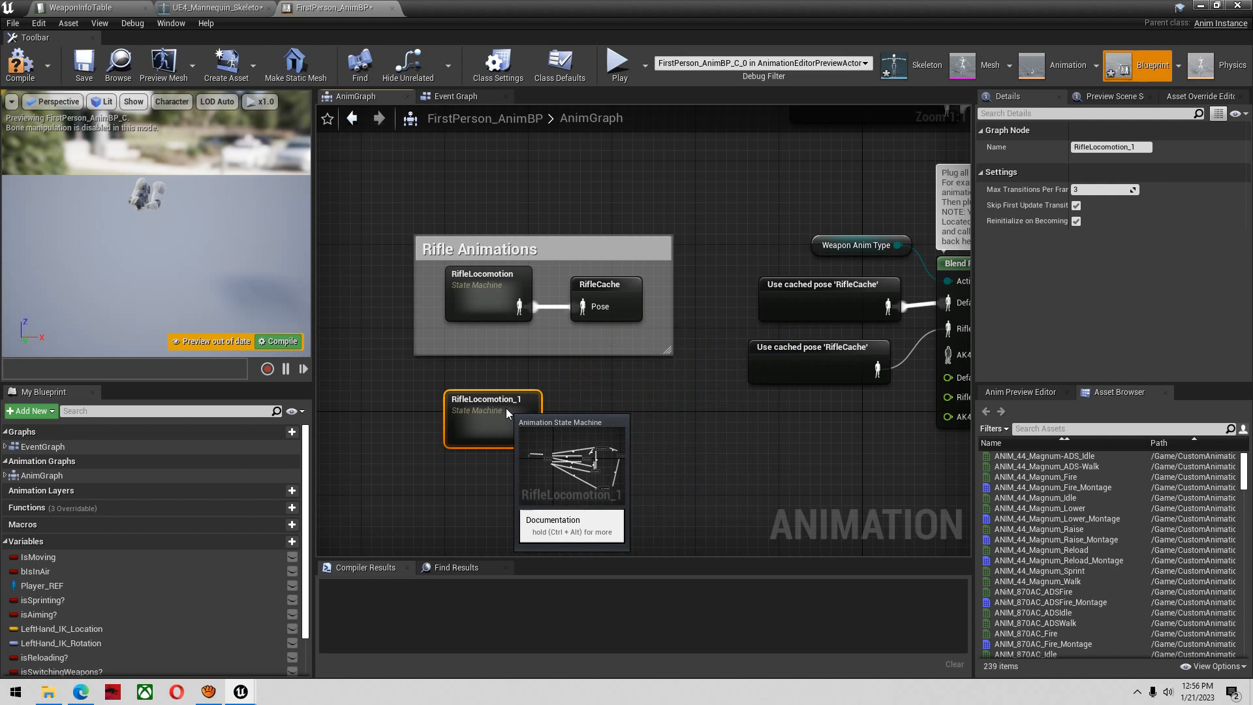
Duplicate the RifleCache cached pose node and place the copy beside the duplicated state machine
click(598, 284)
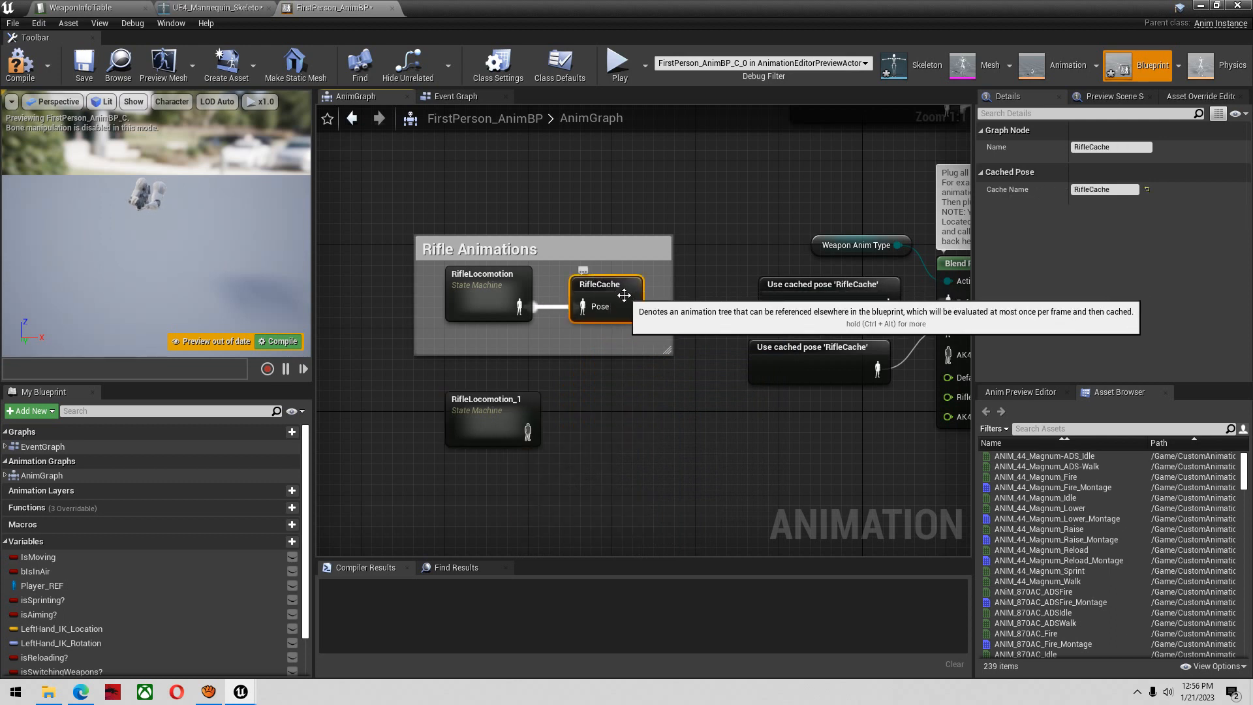
key(ctrl+c)
key(ctrl+v)
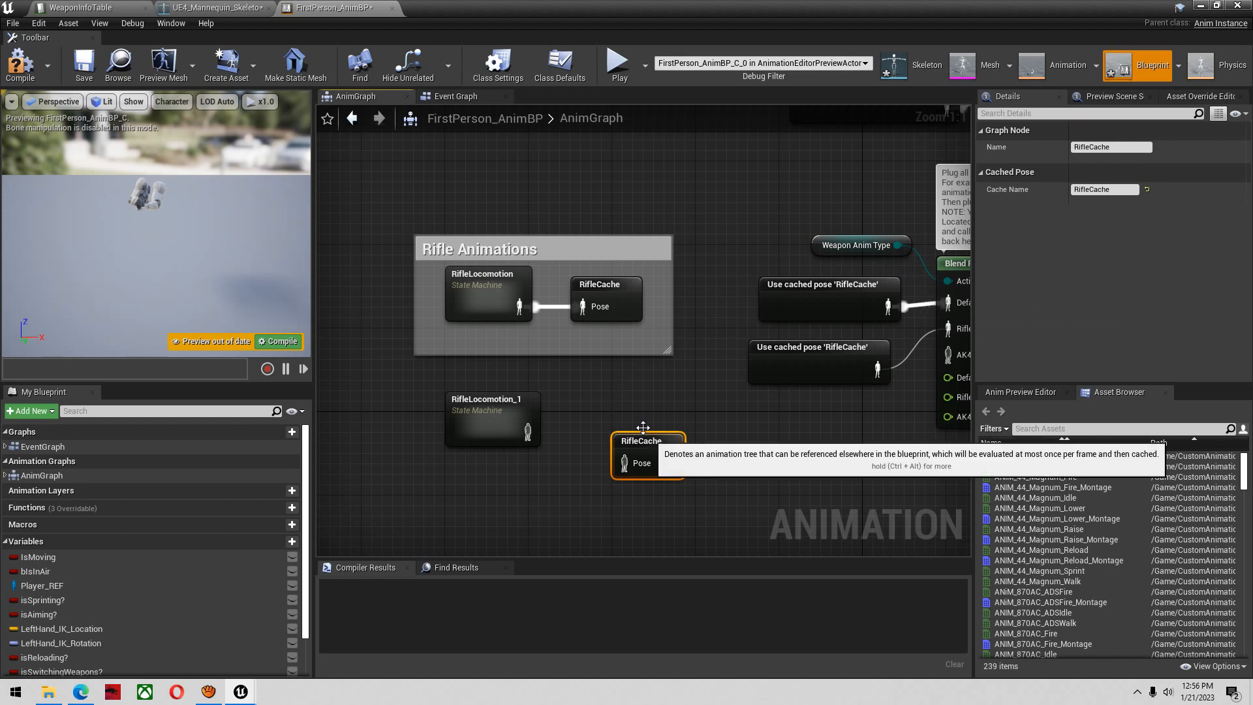
drag(622, 399, 643, 420)
Rename the duplicated state machine as AK47Loco
click(482, 402)
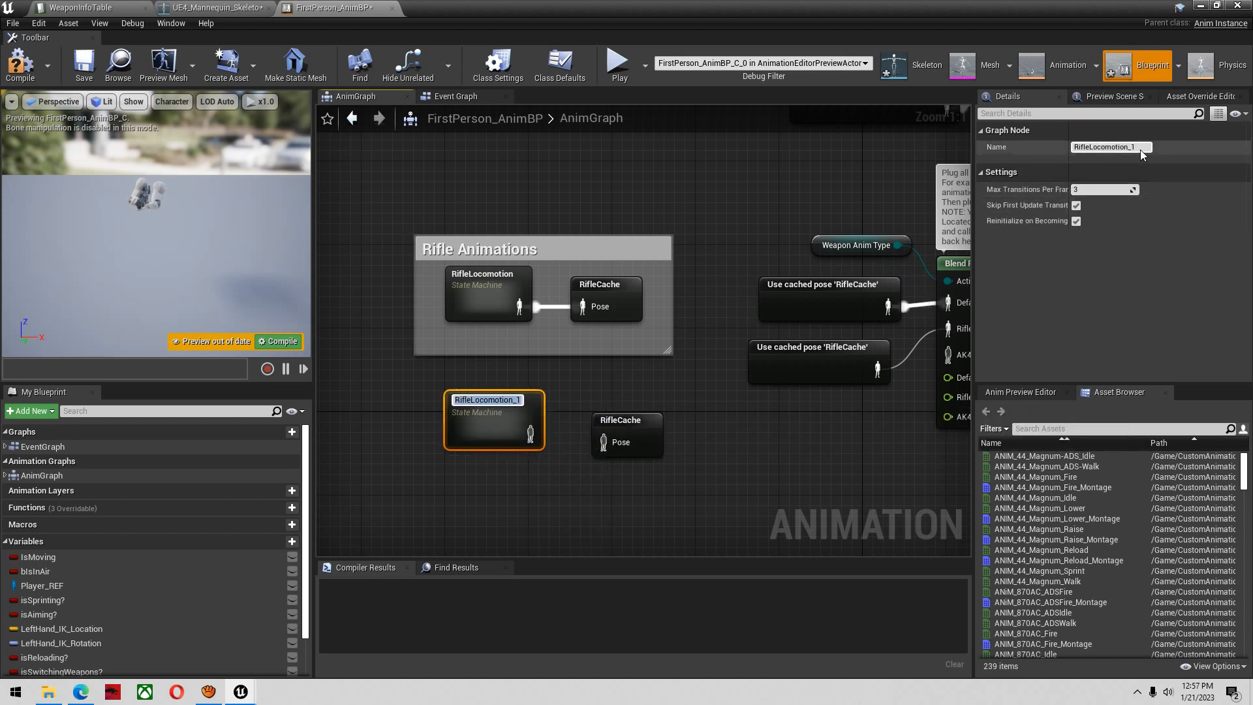
click(1096, 148)
text(AK47Lo)
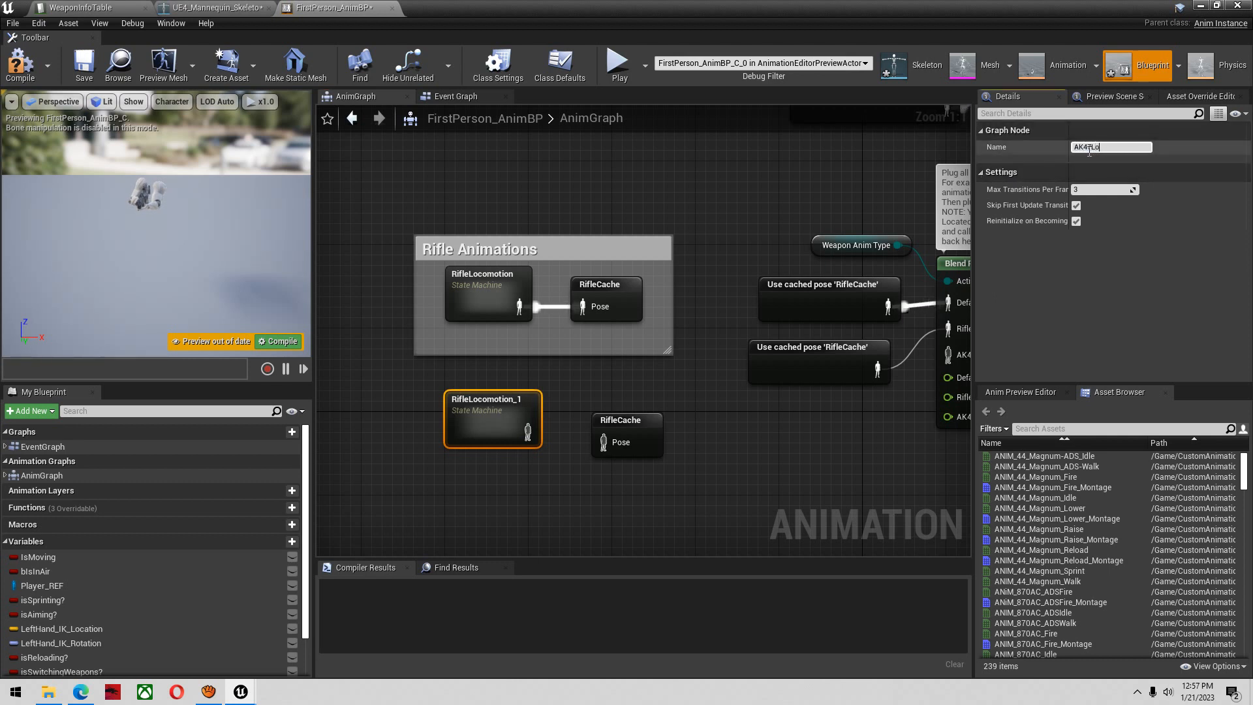
text(co)
key(Return)
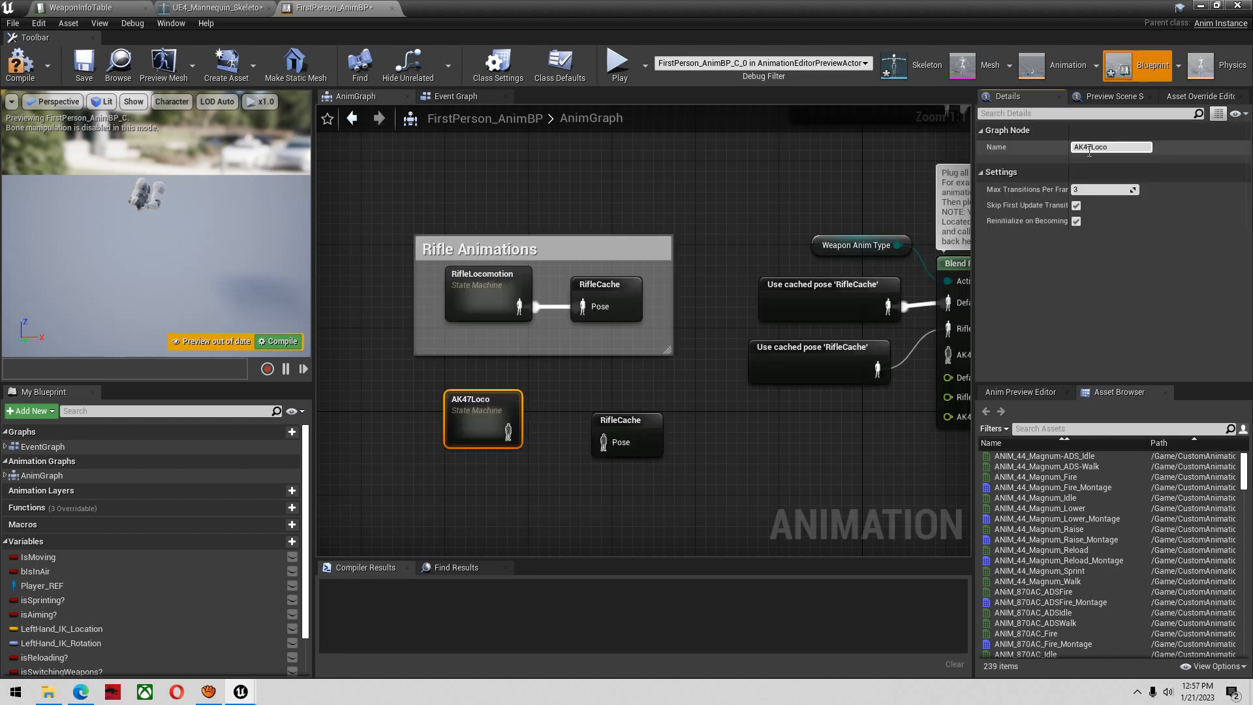
Rename the duplicated cached pose node as AK47Cache and align the AK47Loco state machine beside it
double_click(621, 419)
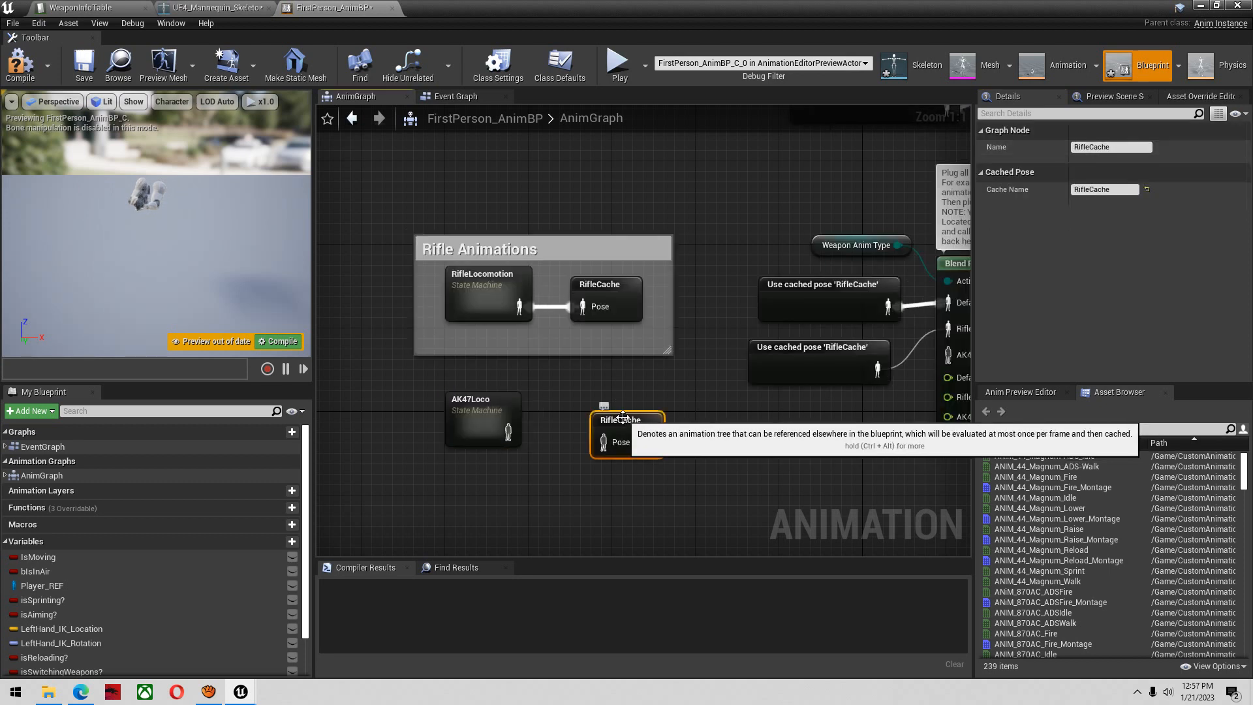
drag(1114, 148, 1015, 147)
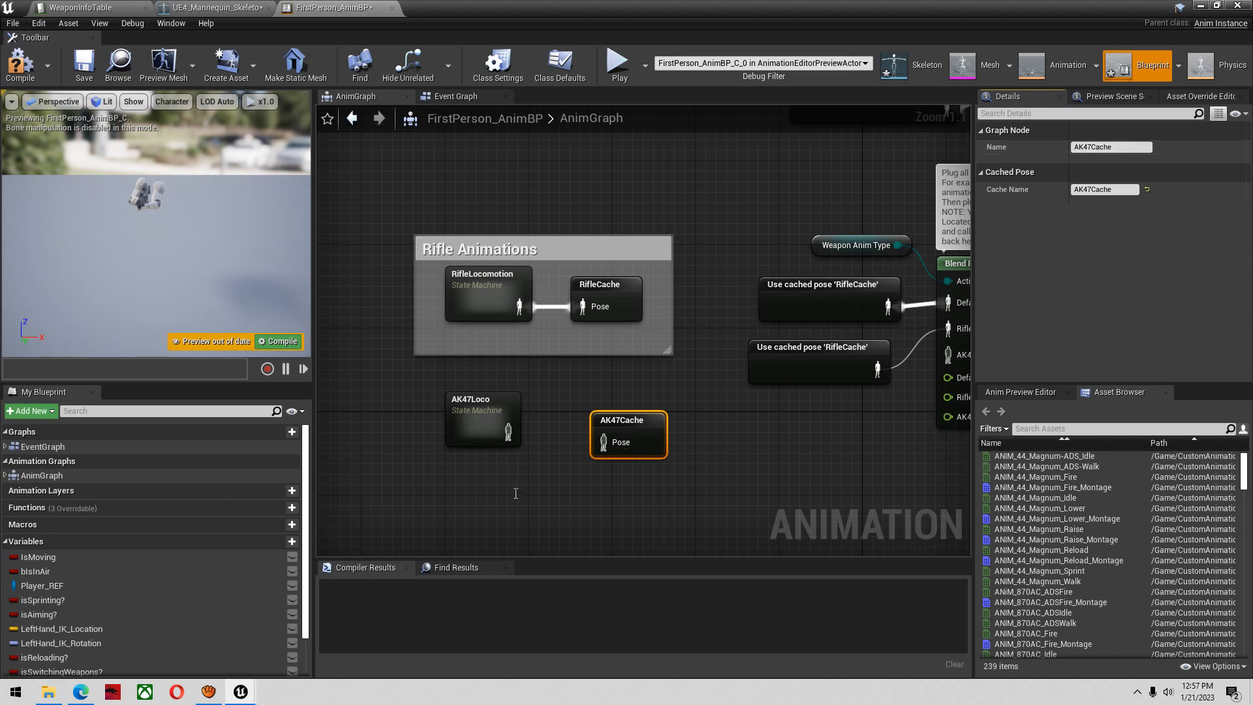
click(488, 452)
drag(468, 411, 480, 436)
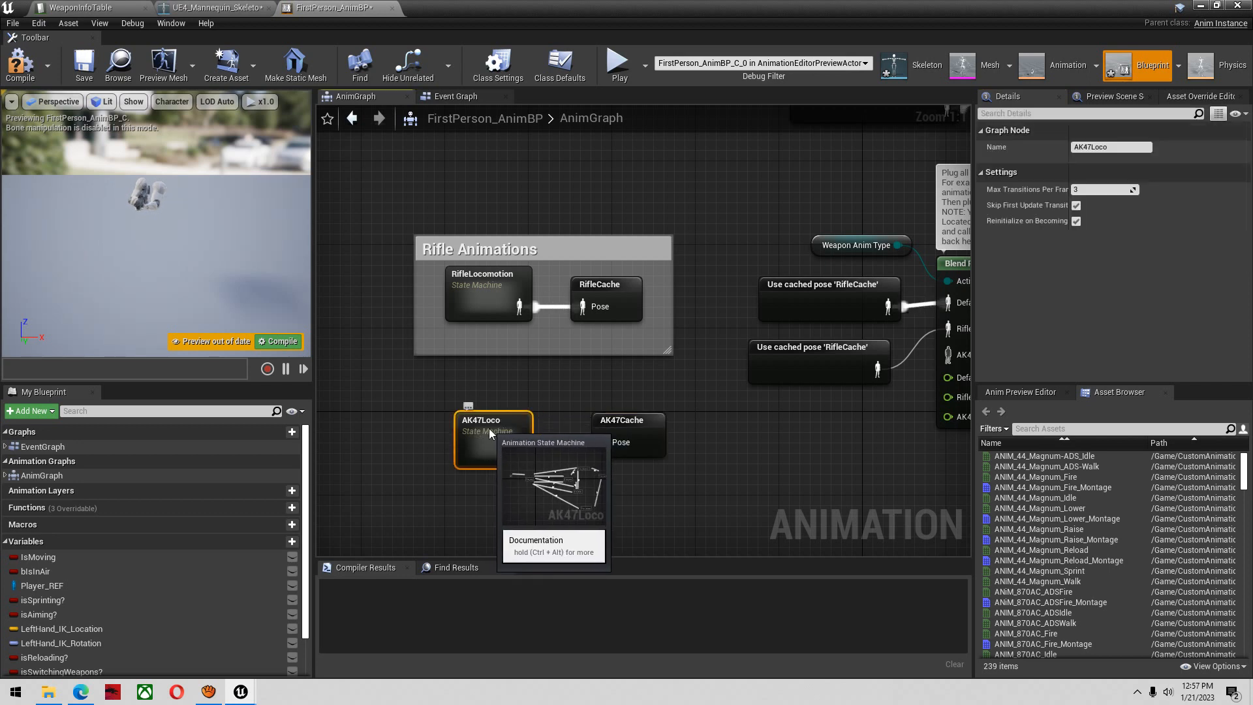
Open the FPP_Idle state inside AK47Loco and search the animation assets for "ark"
double_click(488, 428)
right_drag(532, 383, 609, 439)
scroll(590, 385, up, 3)
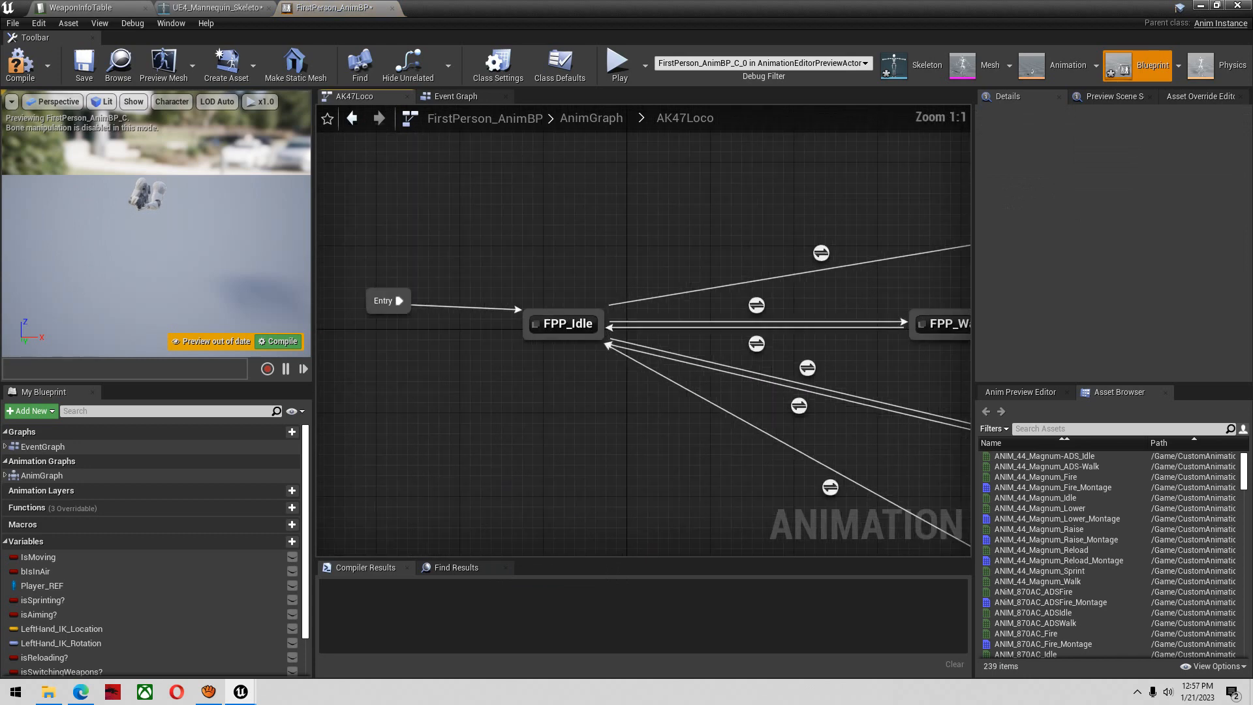
right_drag(591, 385, 644, 426)
double_click(624, 364)
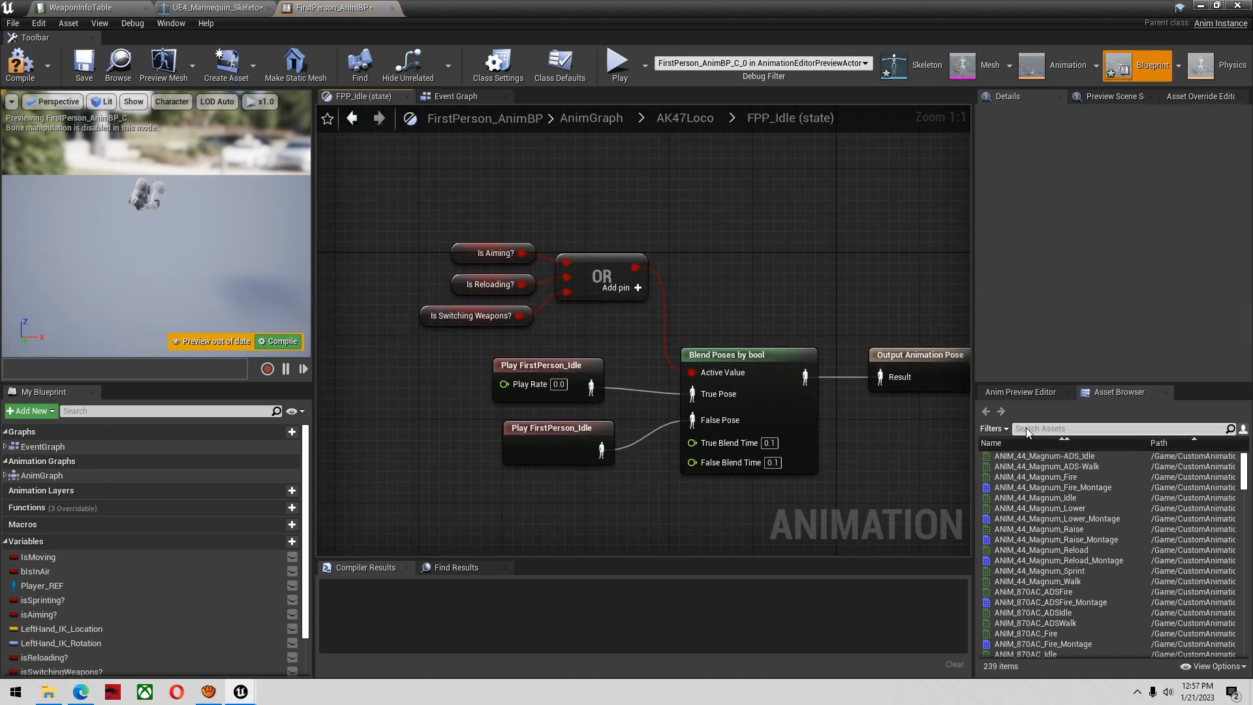
text(ark)
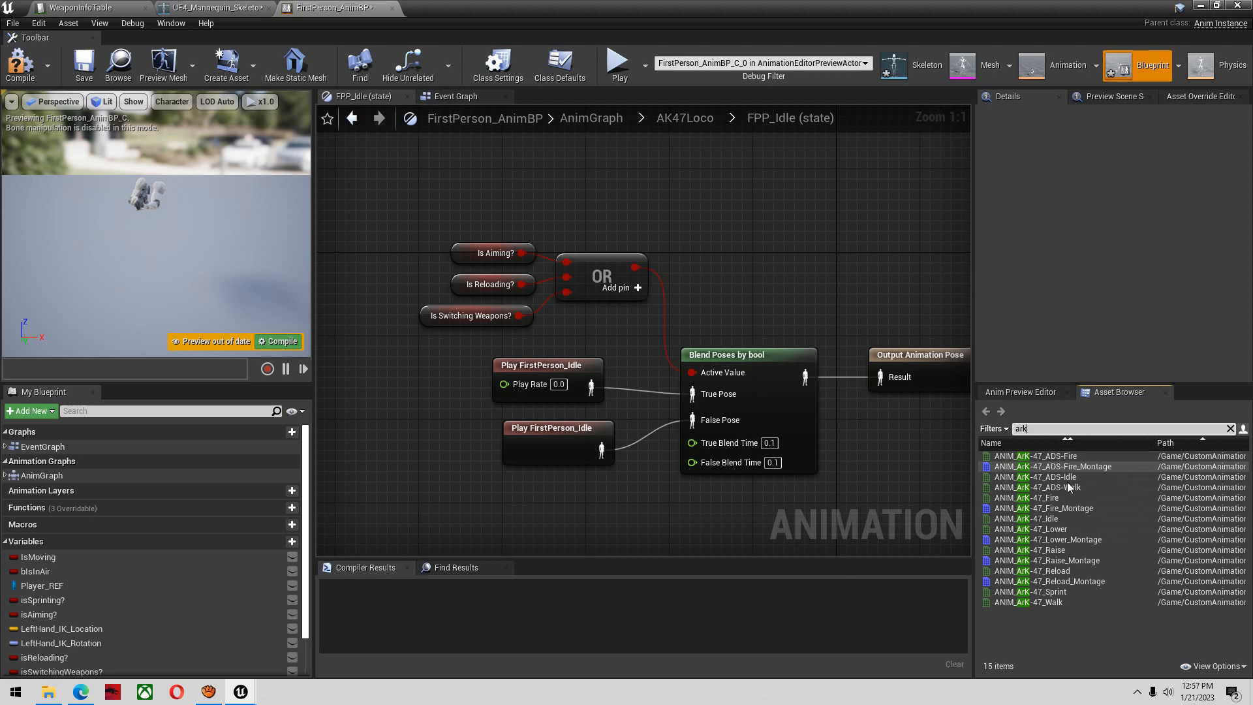
Replace both FirstPerson_Idle players with ANIM_ArK-47_ADS-Idle wired to the True and False Pose inputs, and compile the blueprint
drag(1018, 477, 403, 378)
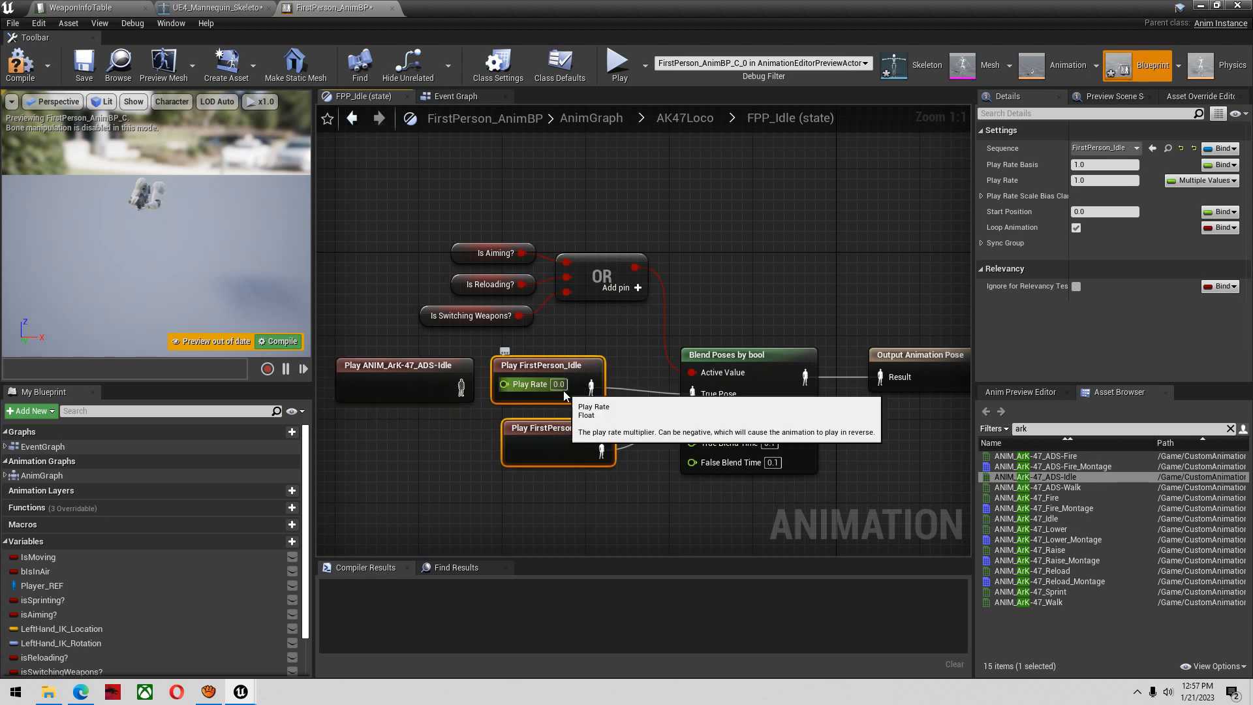
key(Delete)
drag(1031, 477, 379, 452)
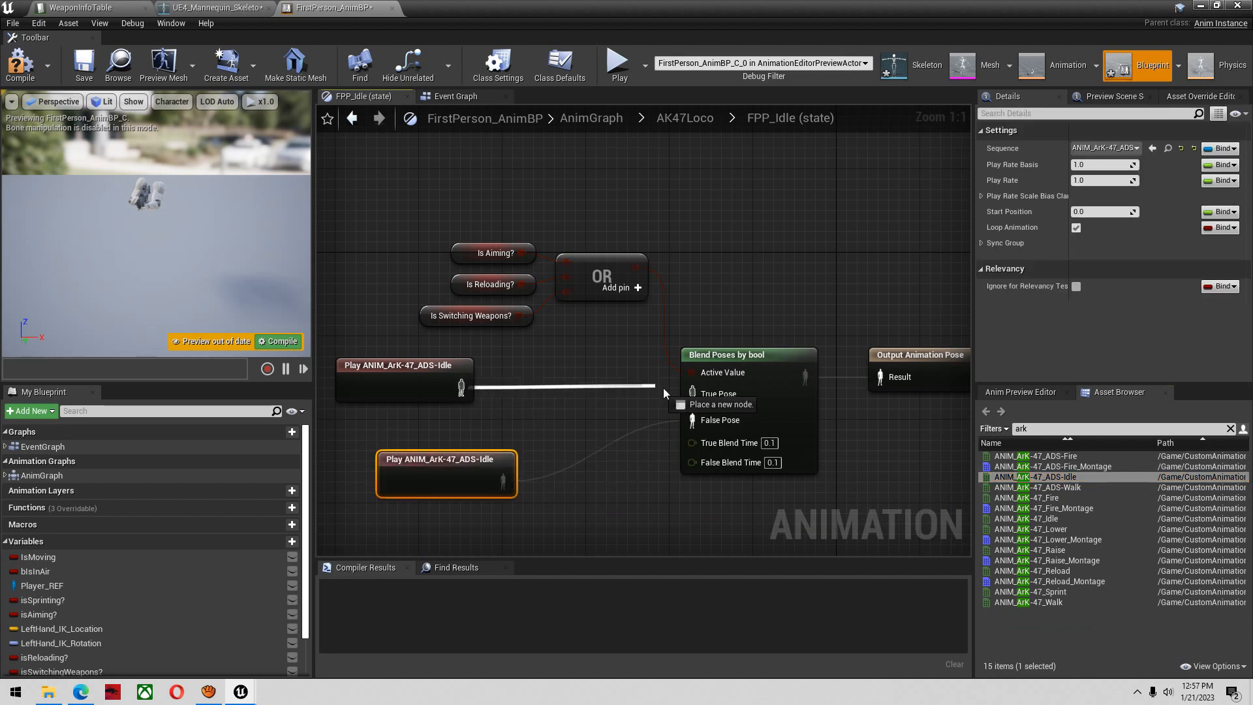
click(20, 64)
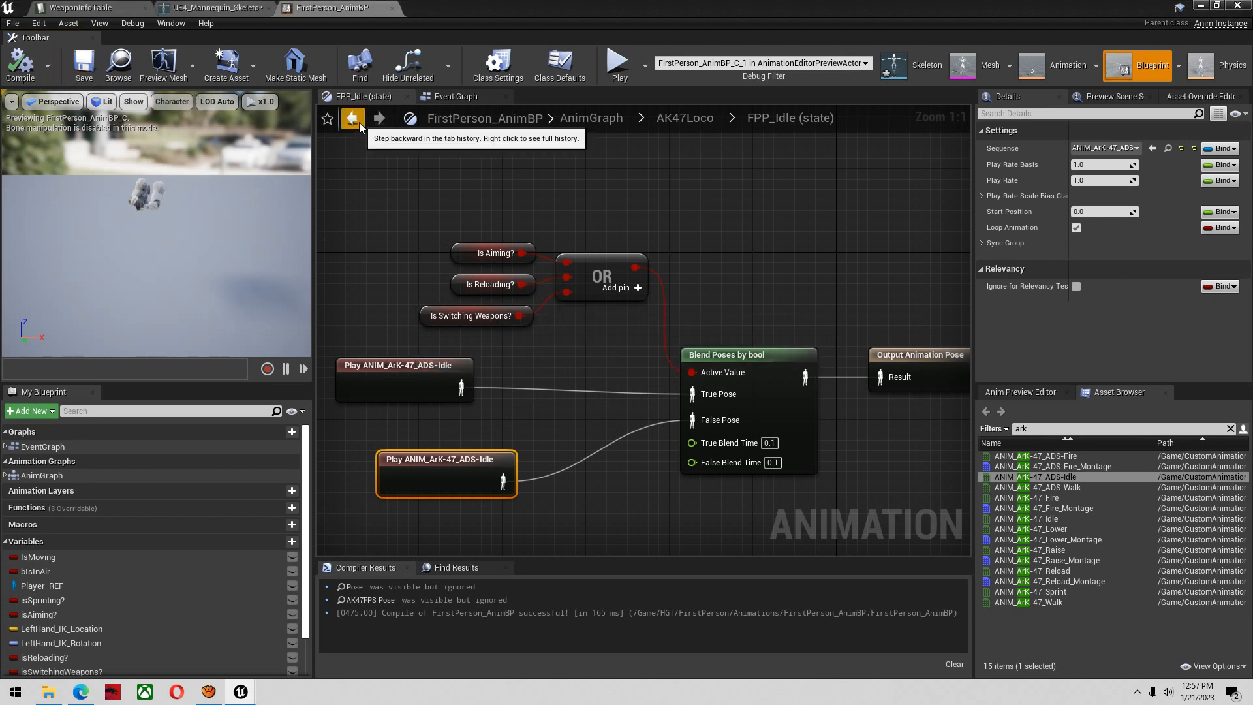
Leave the FPP_Idle state and open the FPP_Walk state inside the AK47Loco state machine
click(353, 118)
right_drag(686, 309, 528, 271)
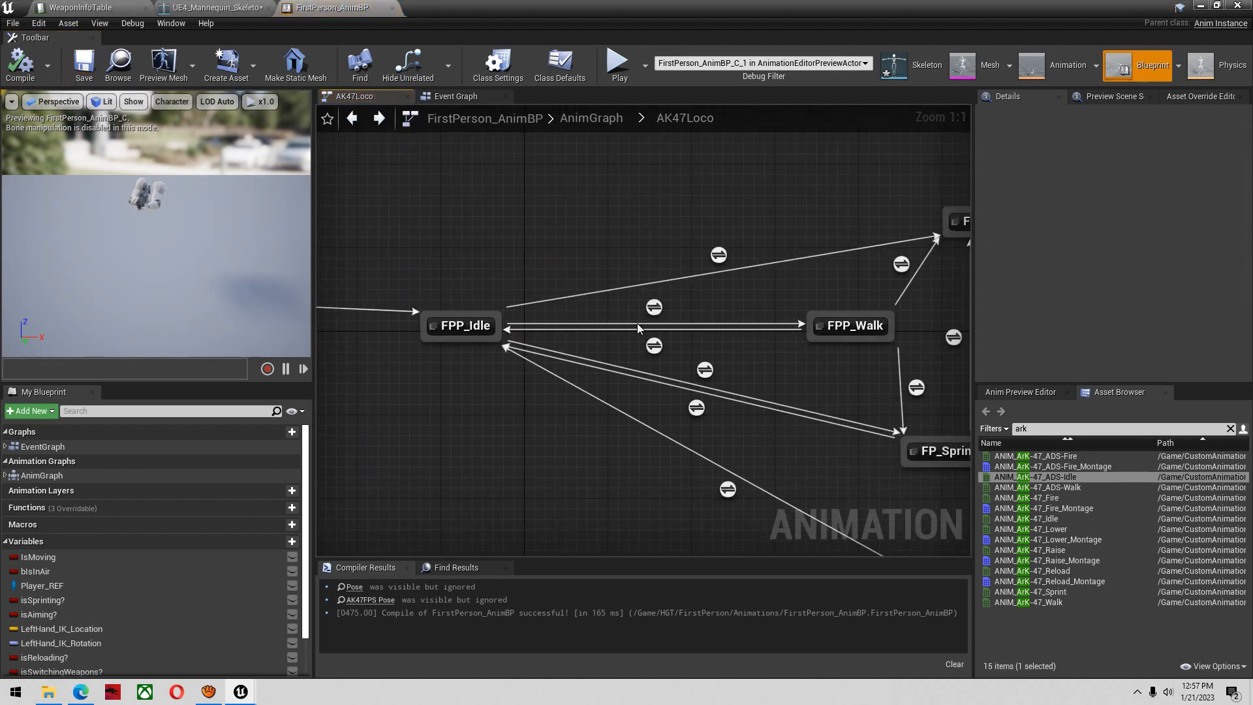
click(55, 475)
double_click(55, 475)
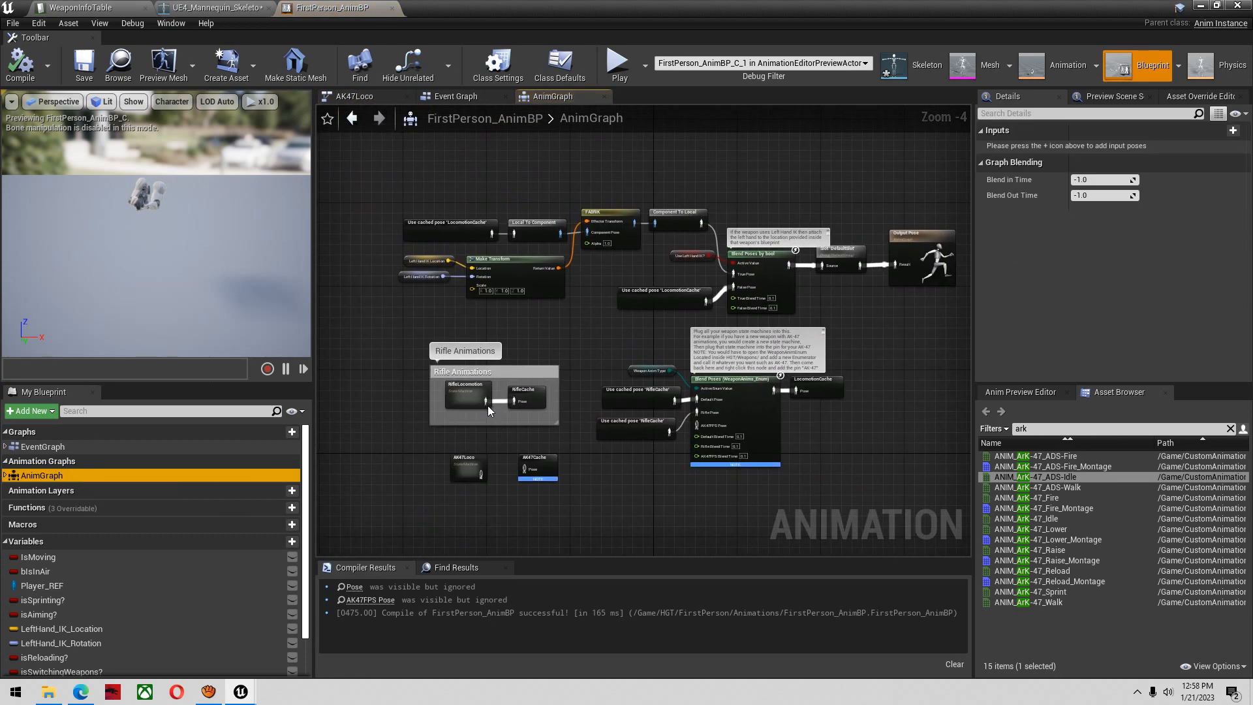
scroll(473, 445, up, 2)
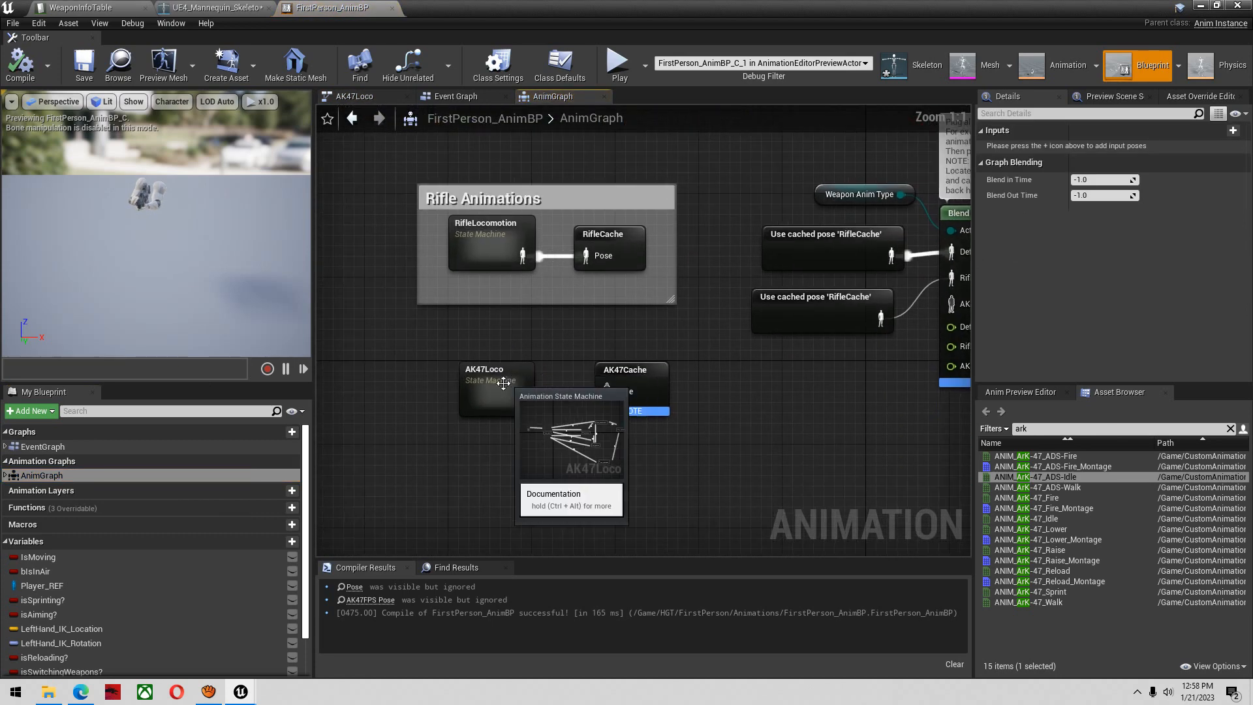
double_click(500, 390)
right_drag(501, 392, 513, 439)
scroll(583, 400, up, 1)
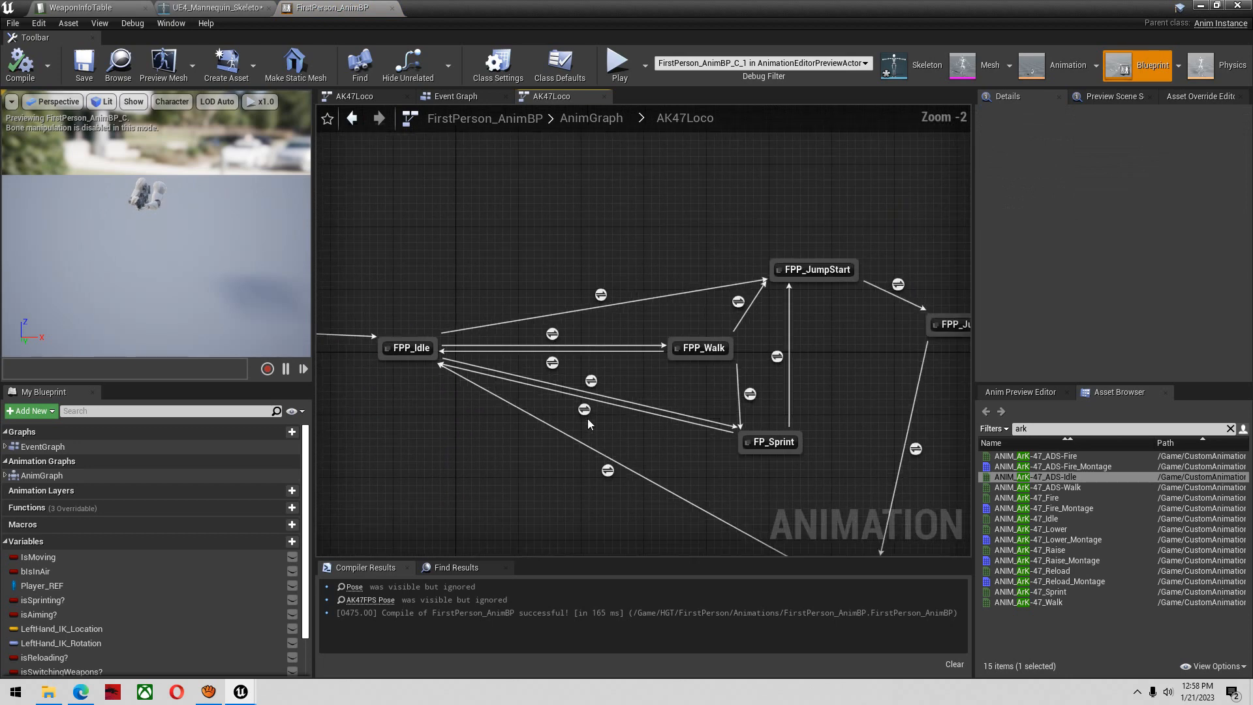
double_click(703, 351)
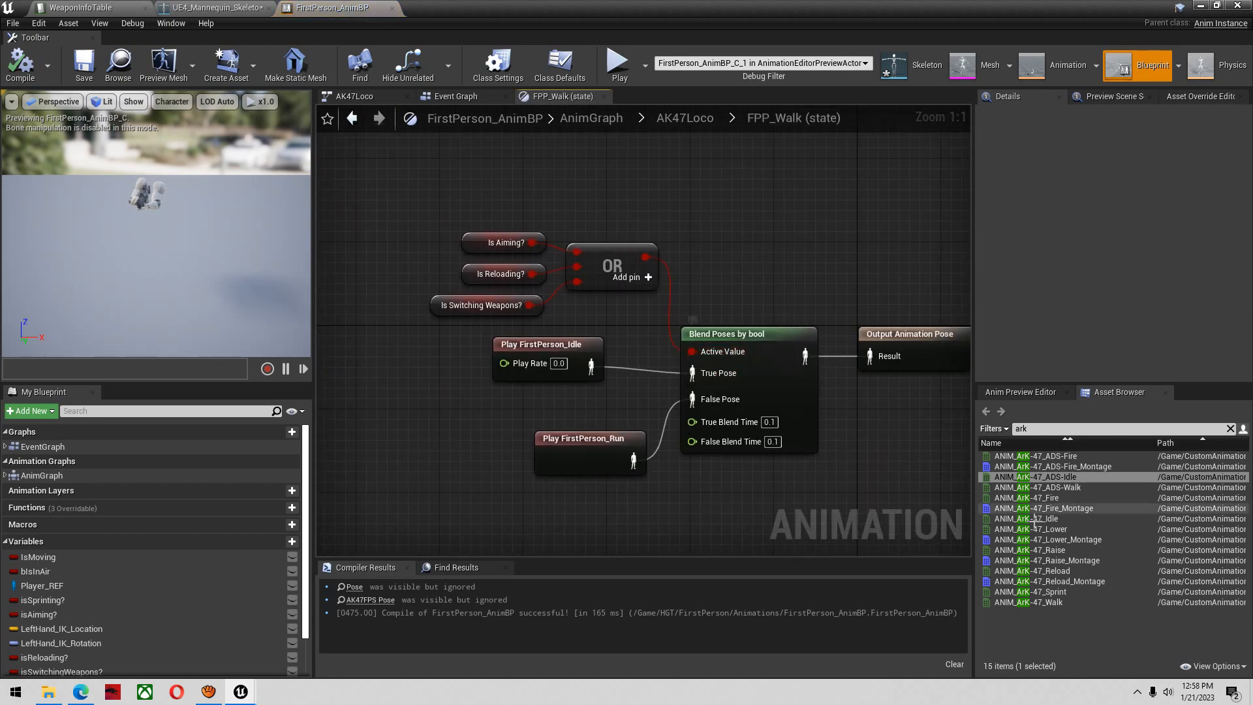
Replace the FirstPerson_Idle player in FPP_Walk with ANIM_ArK-47_ADS-Idle wired to the True Pose input
drag(1037, 477, 453, 396)
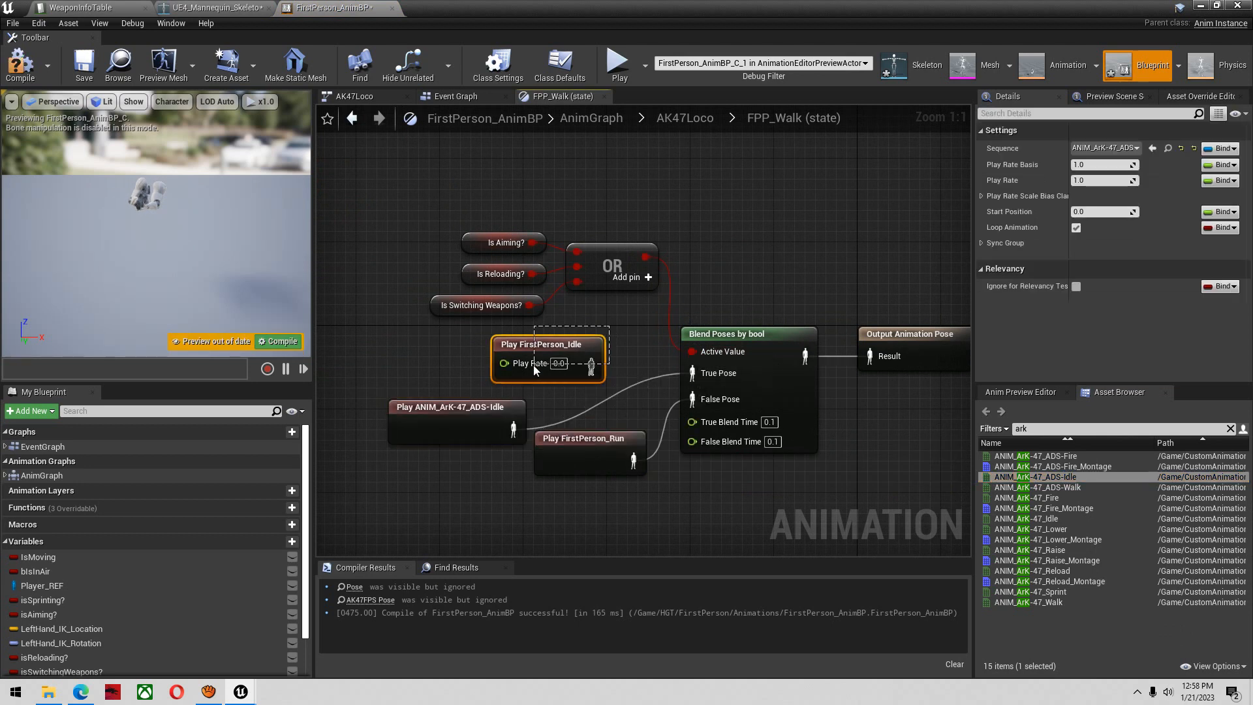
drag(533, 366, 549, 371)
key(Delete)
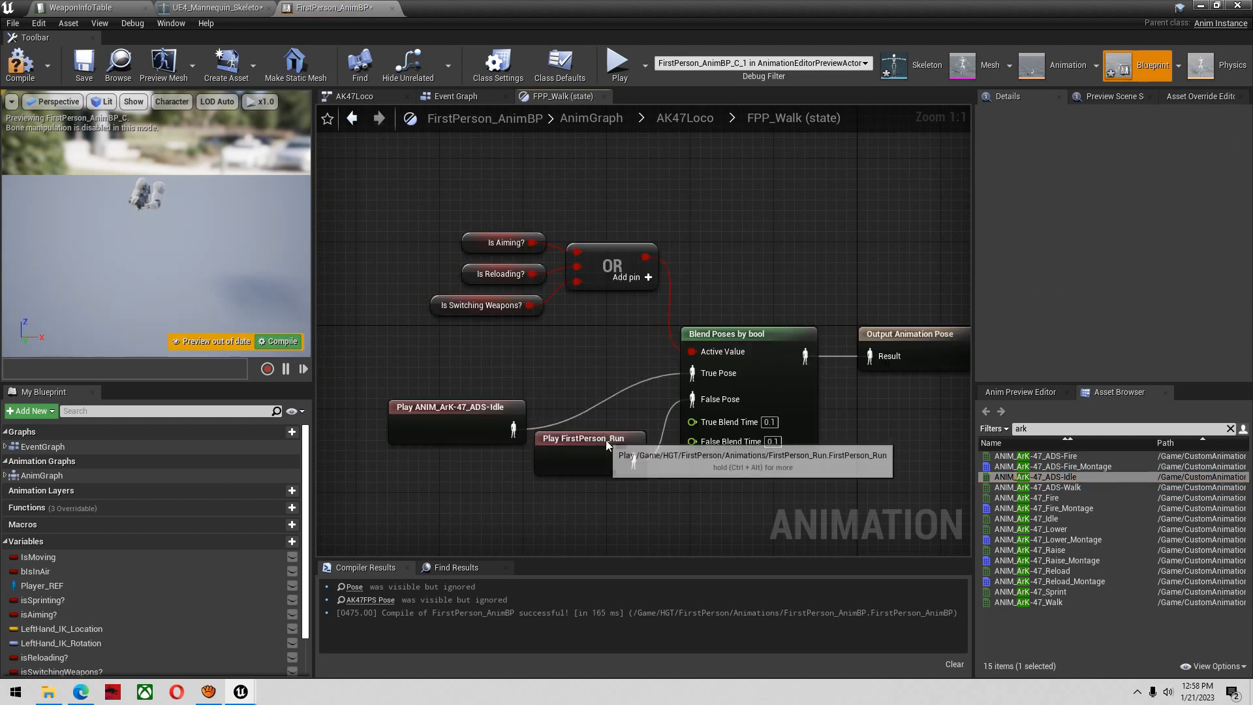
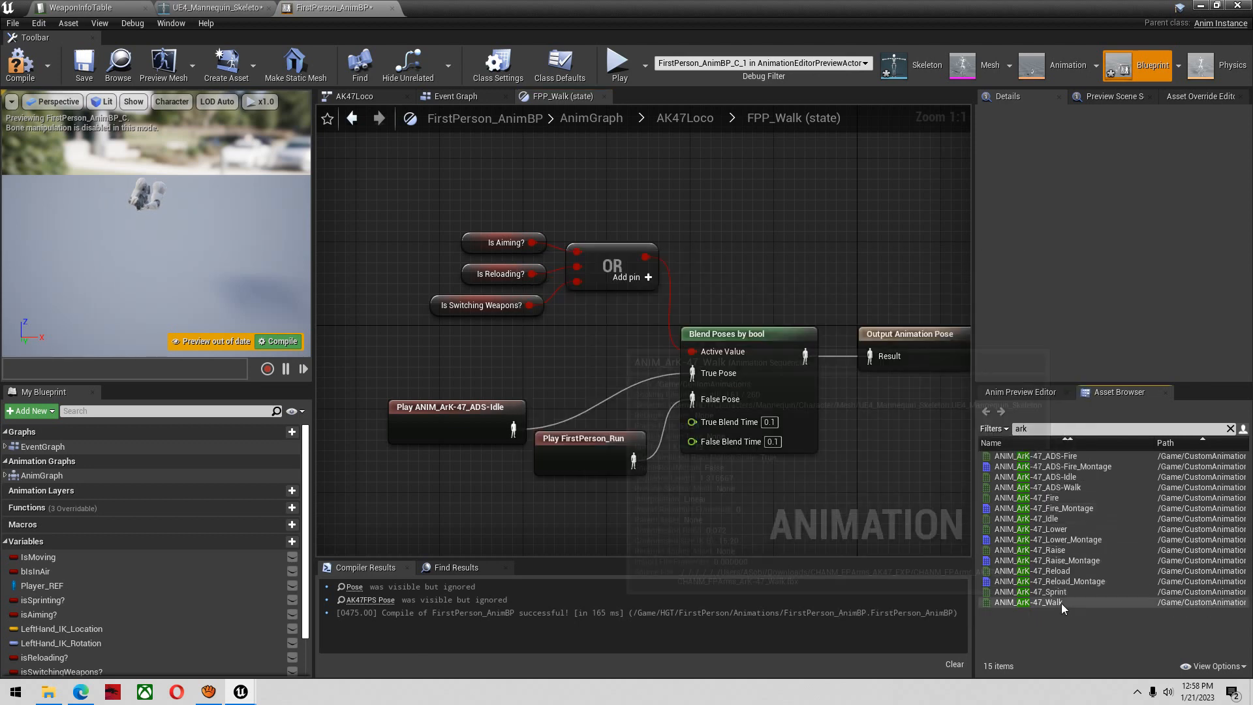
Replace the FirstPerson_Run player in FPP_Walk with ANIM_ArK-47_Walk, wired to the False Pose, and compile the blueprint
drag(1061, 603, 553, 510)
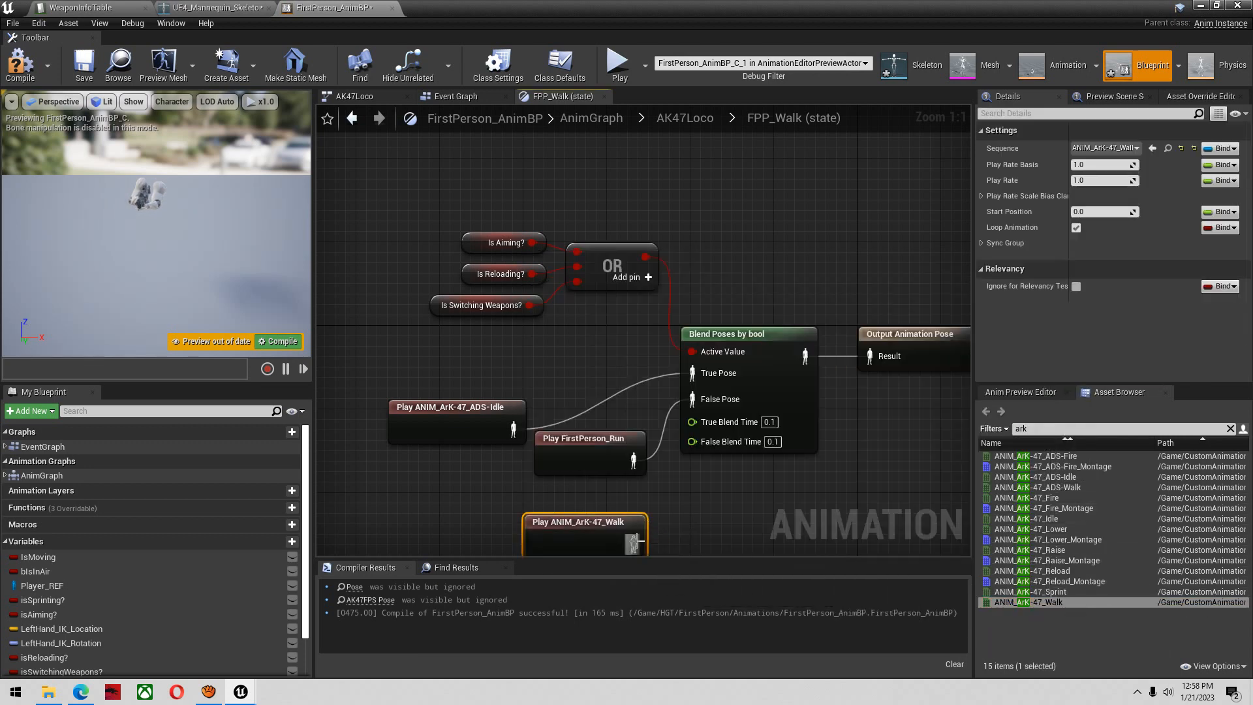
drag(637, 542, 660, 502)
drag(700, 379, 700, 379)
click(609, 420)
key(Delete)
click(20, 64)
In AK47Loco's FP_Sprint state, replace the FPP_RifleRoadieRun player with ANIM_ArK-47_Sprint, wired to the Result, and compile the blueprint
click(360, 123)
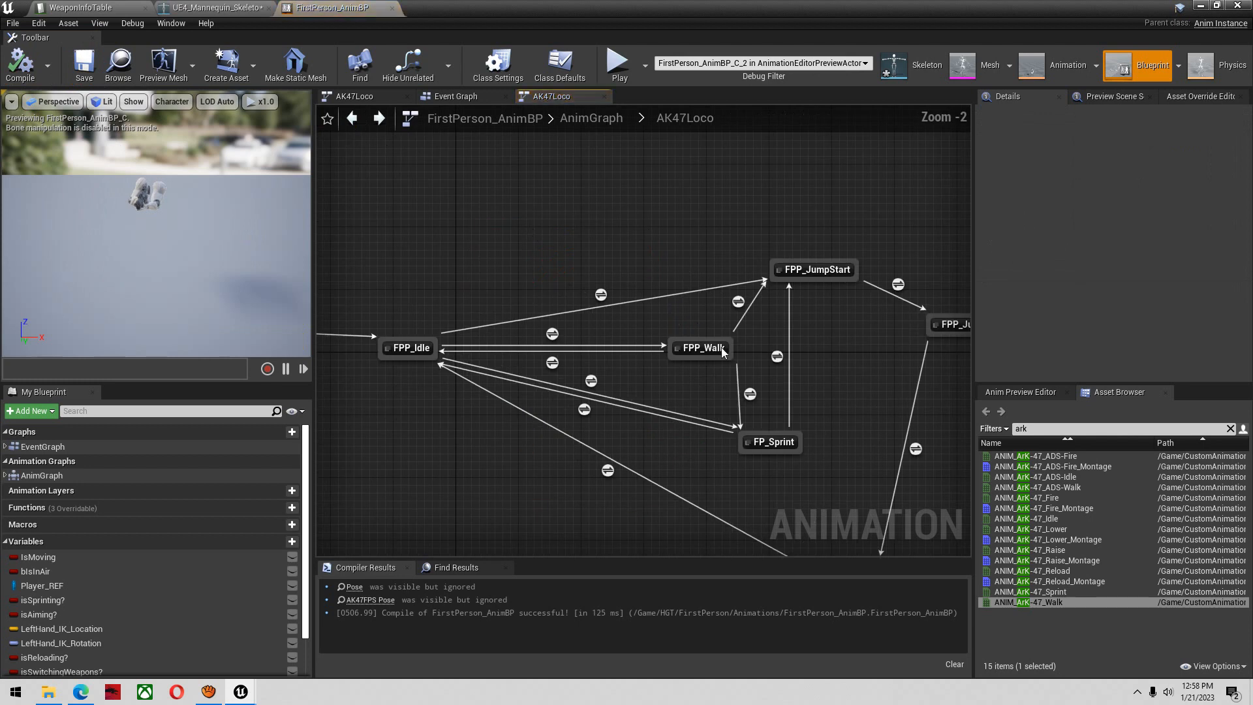
right_drag(722, 347, 625, 327)
click(621, 374)
double_click(621, 373)
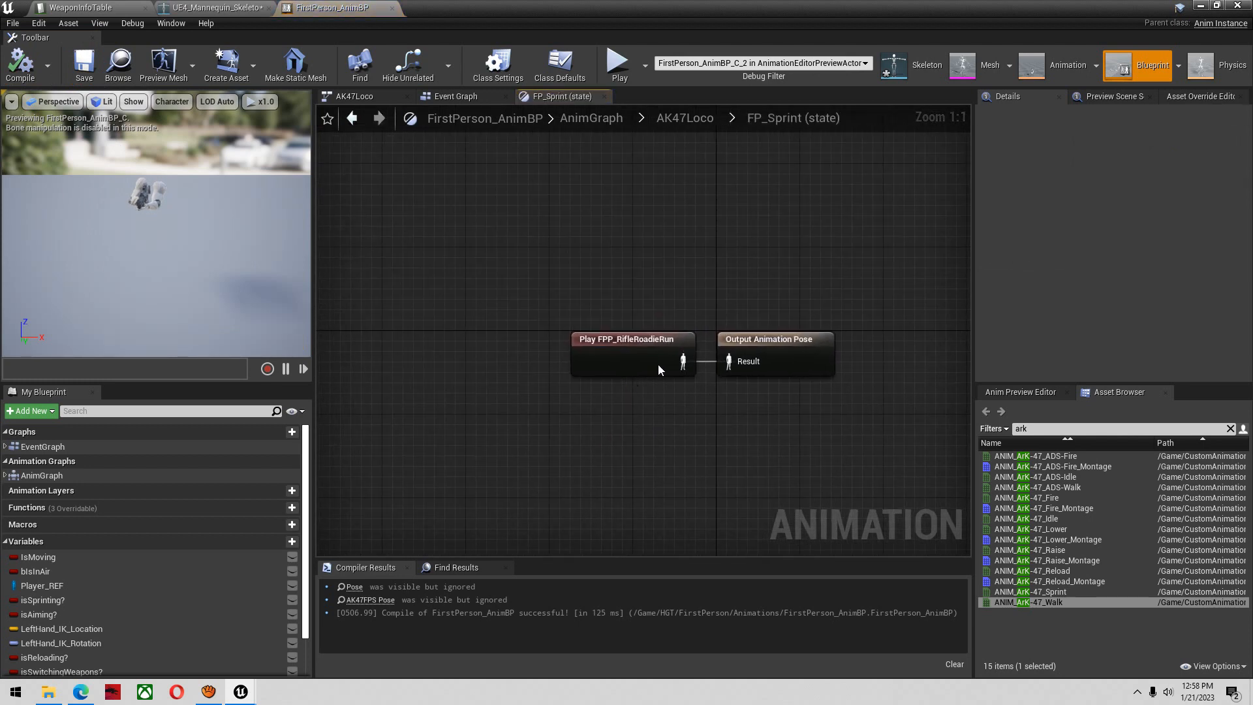
drag(658, 363, 615, 360)
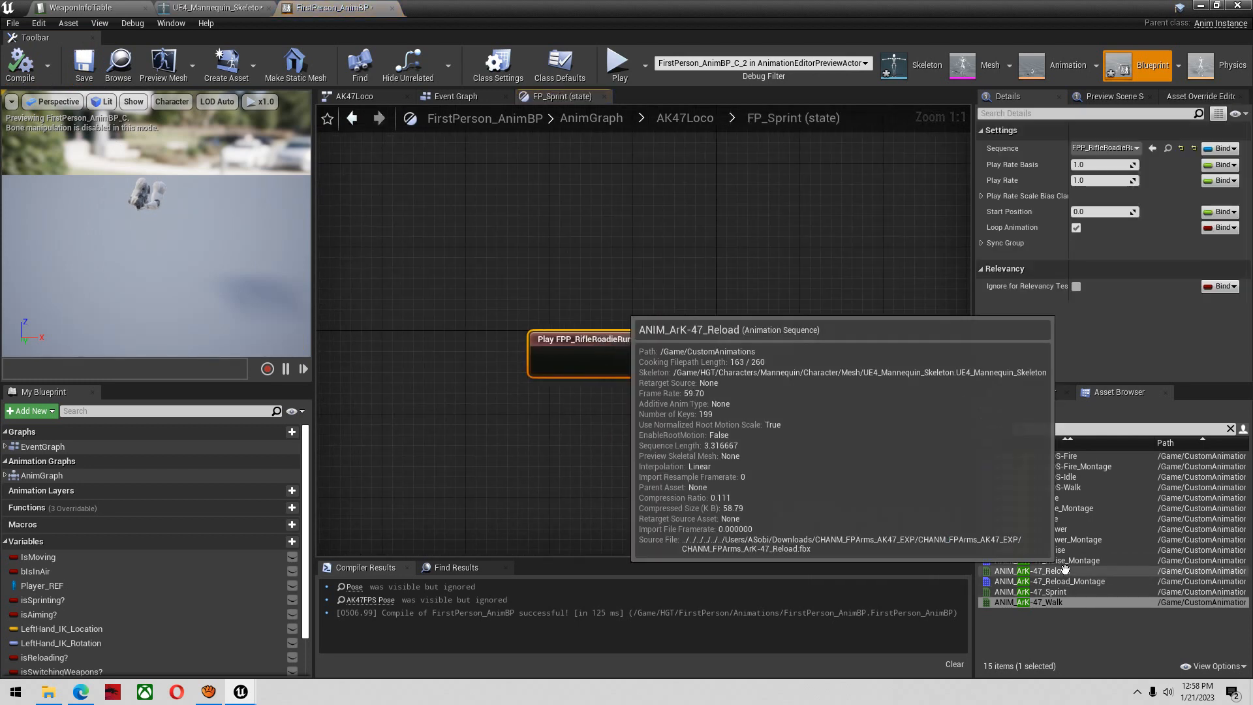
drag(1076, 571, 637, 451)
click(1073, 591)
click(578, 355)
key(Delete)
click(20, 64)
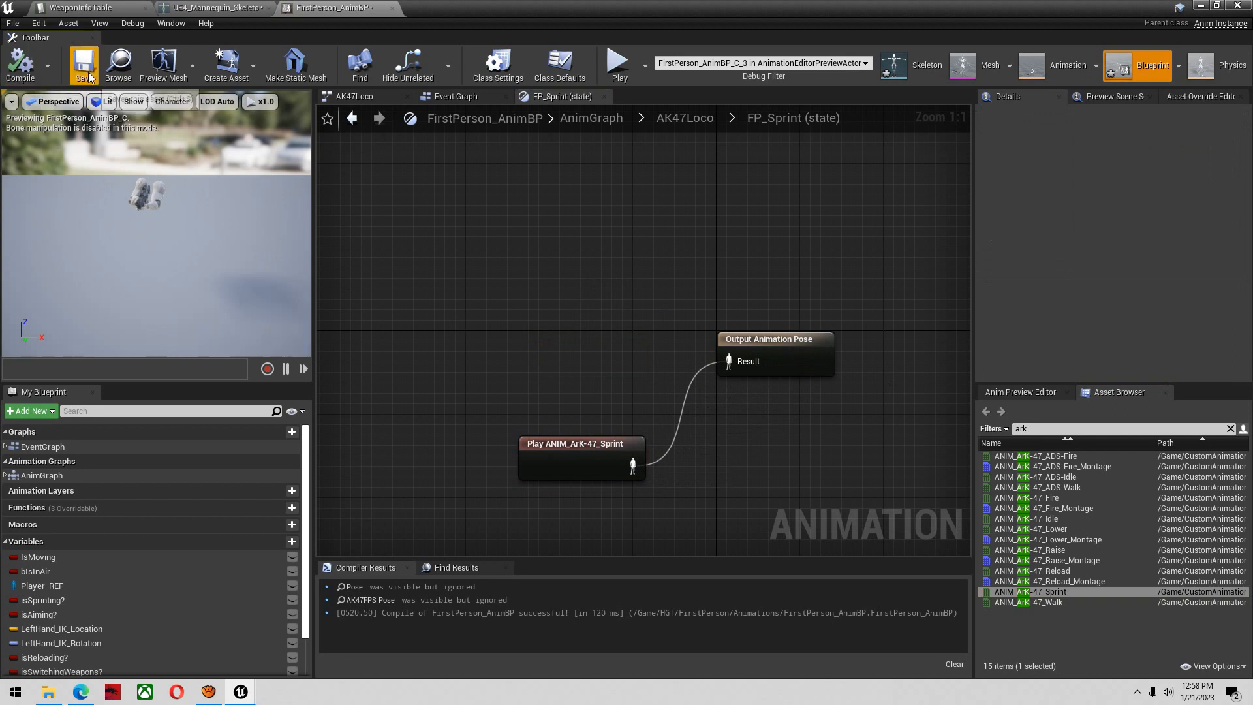
Open AK47Loco's FPP_JumpStart state and replace its FirstPerson_Idle player with ANIM_ArK-47_Idle, wired to the True Pose
click(353, 118)
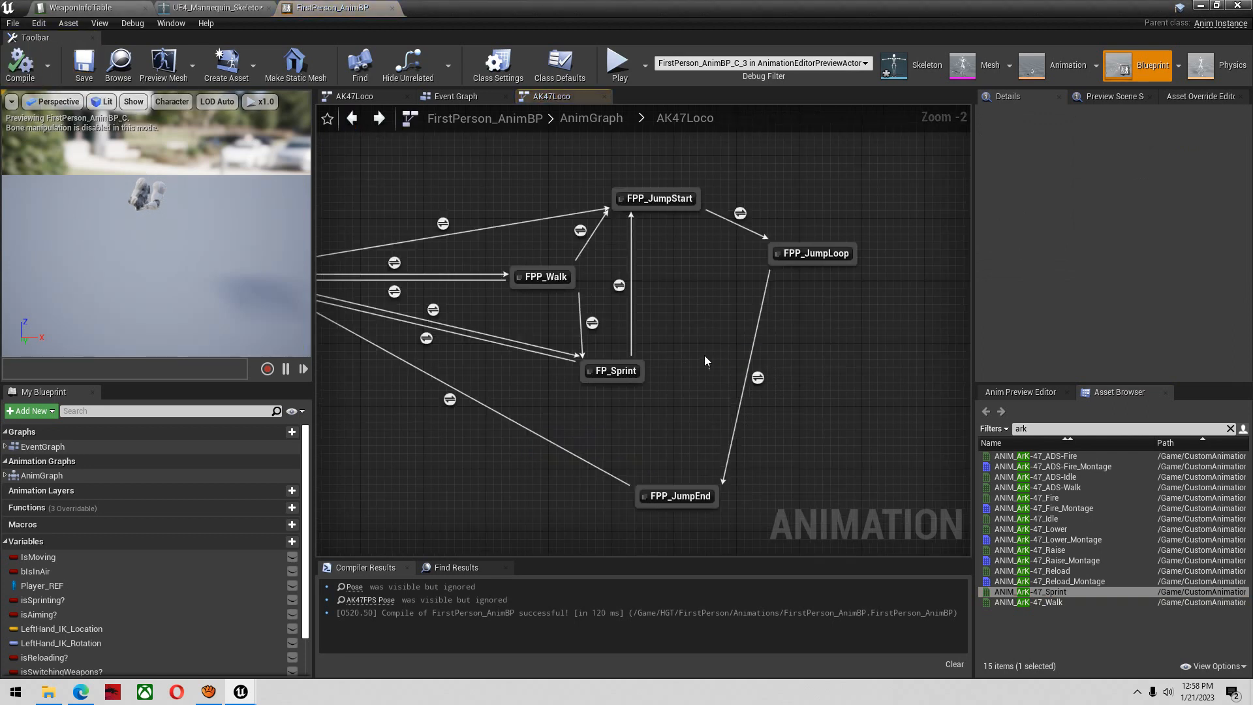
click(657, 254)
double_click(657, 252)
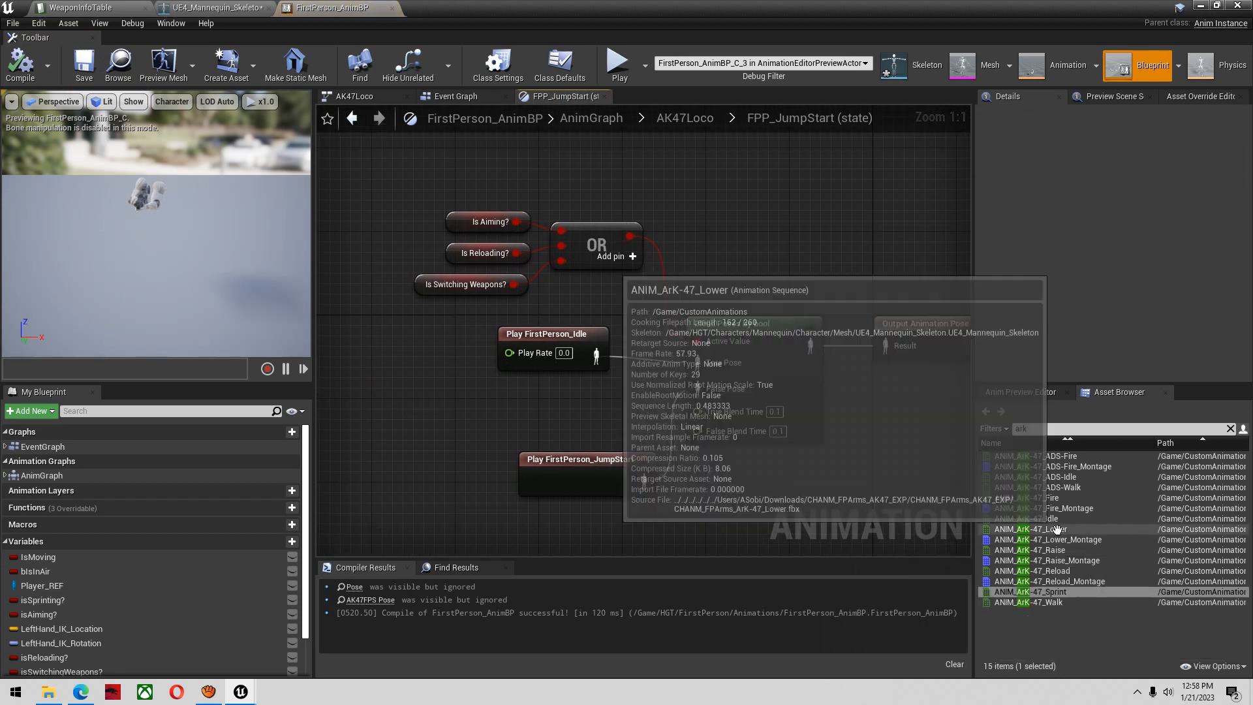
drag(1063, 519, 404, 391)
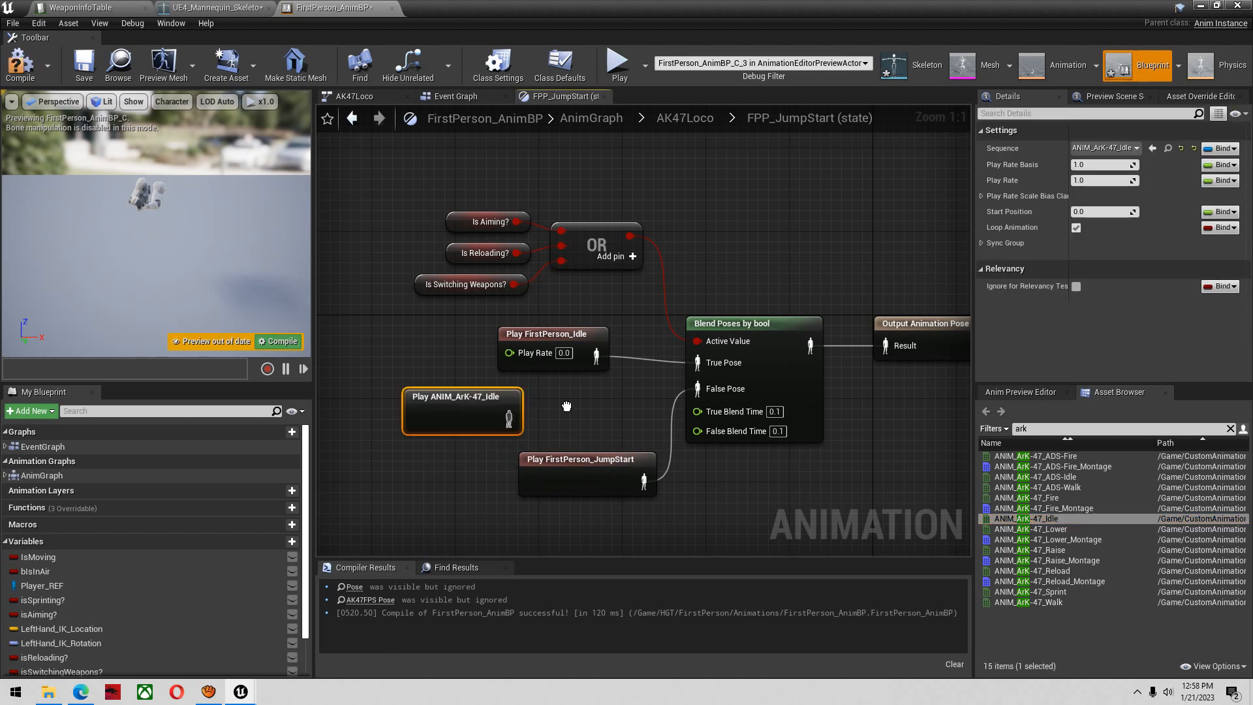
drag(515, 411, 715, 367)
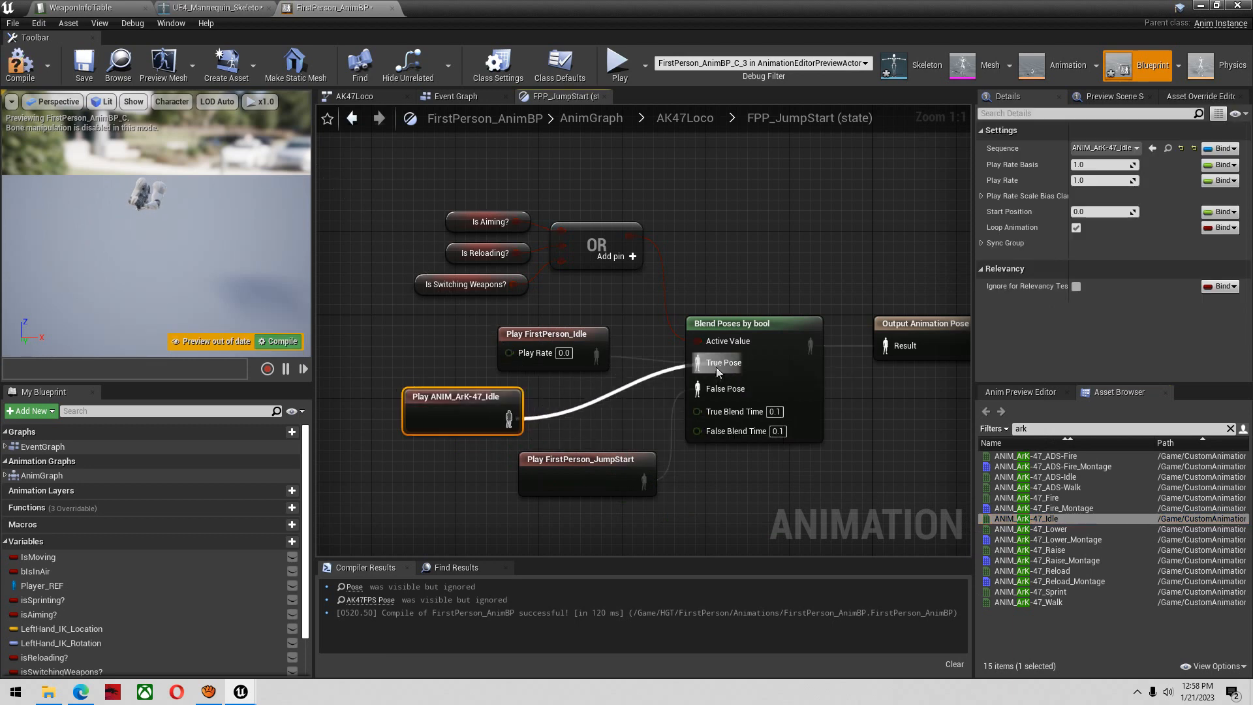
click(605, 344)
key(Delete)
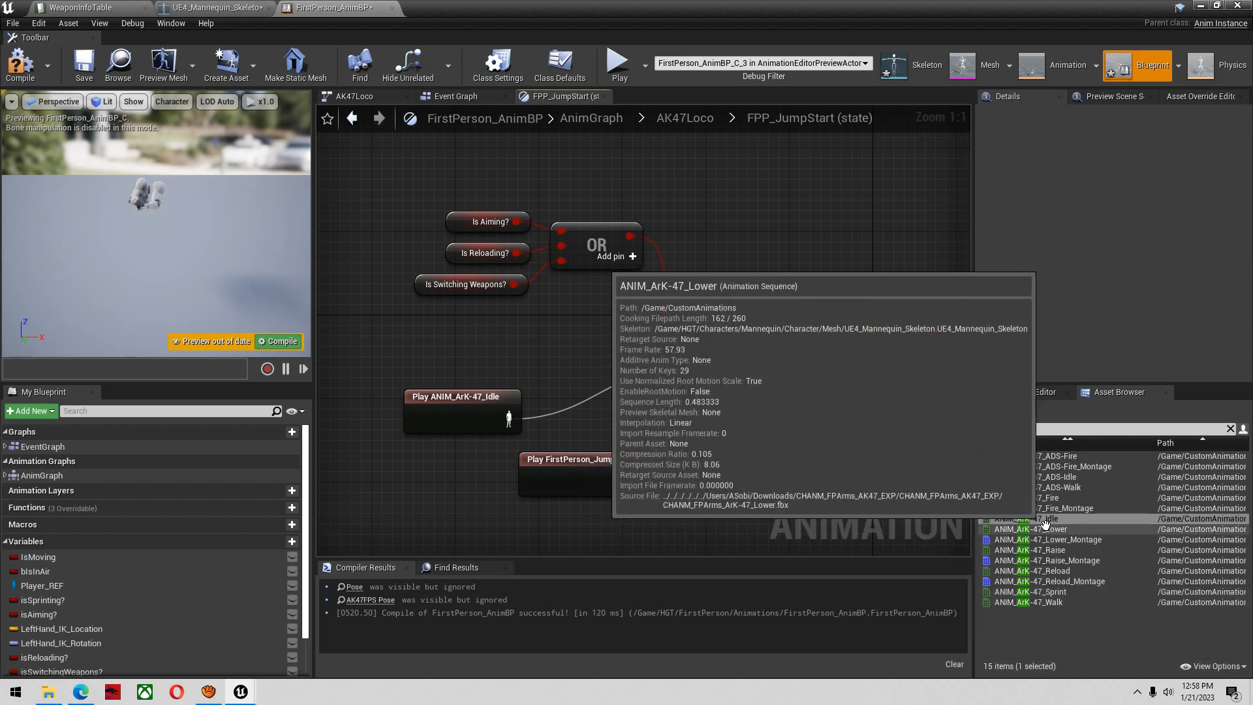
Replace the FirstPerson_JumpStart player with ANIM_ArK-47_Lower, wired to the False Pose, and compile the blueprint
drag(1031, 530, 431, 516)
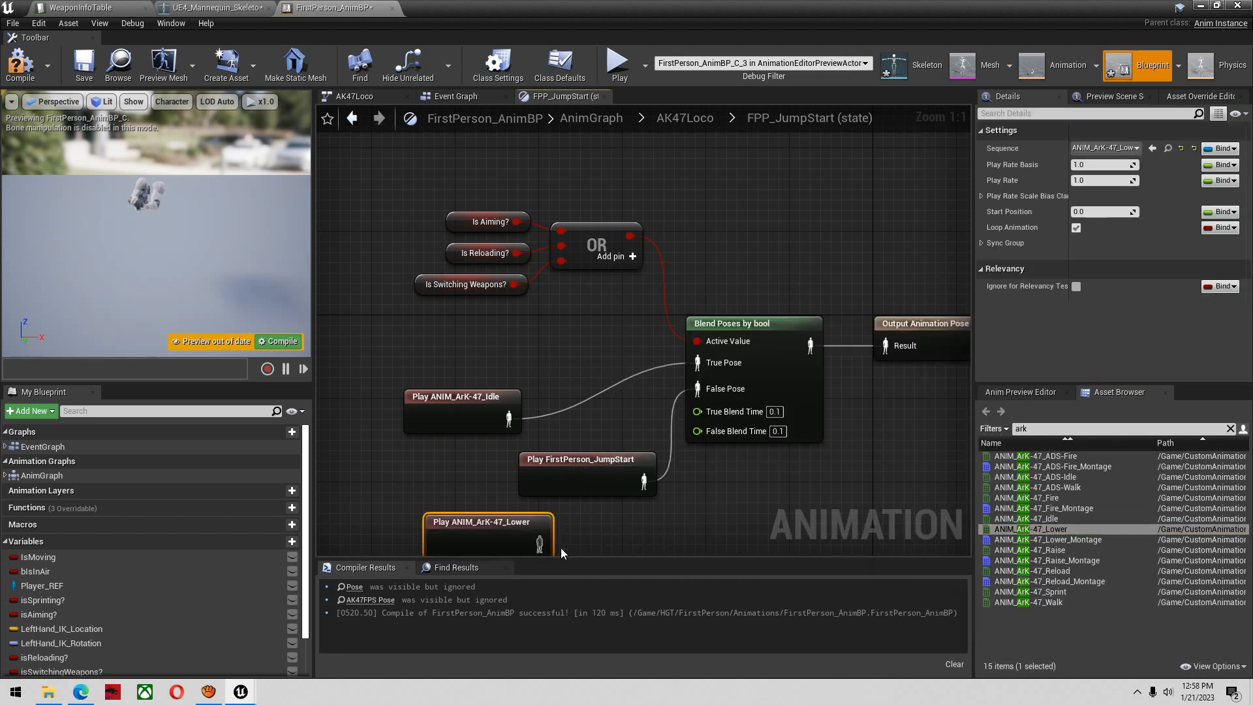
drag(539, 542, 639, 486)
click(592, 463)
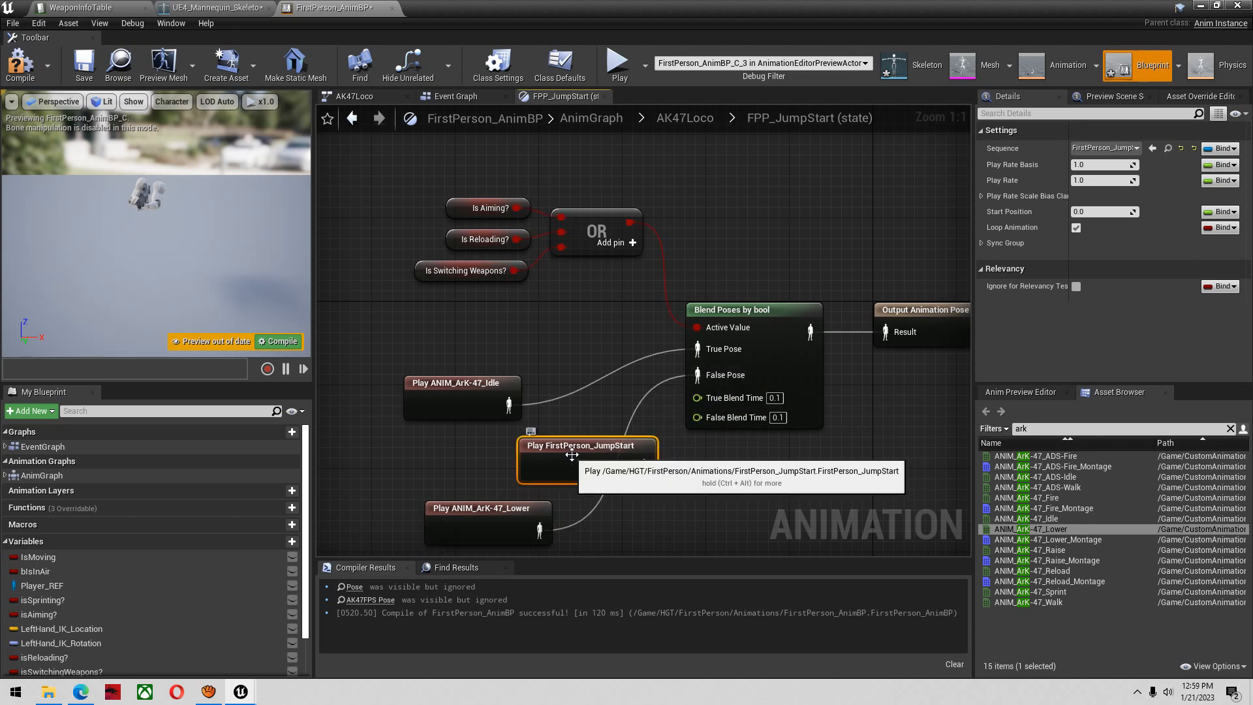
key(Delete)
click(18, 77)
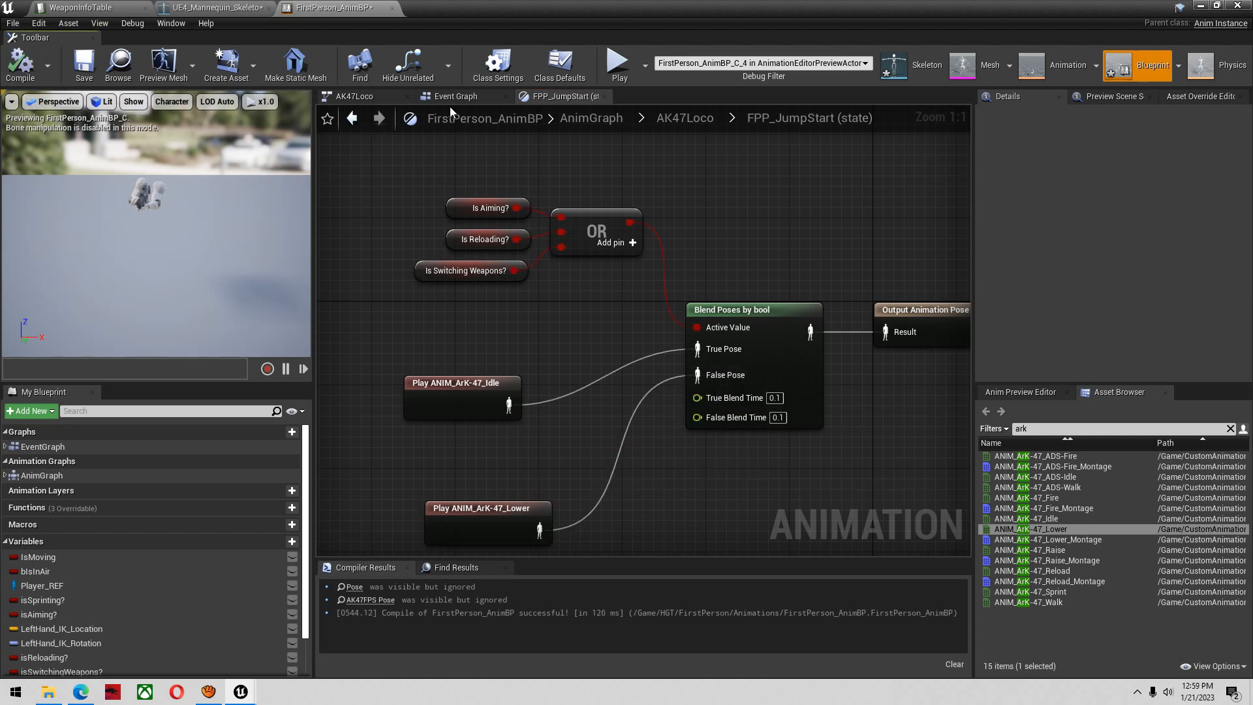
Open AK47Loco's FPP_JumpEnd state and replace its FirstPerson_Idle player with ANIM_ArK-47_Idle, wired to the True Pose
click(355, 125)
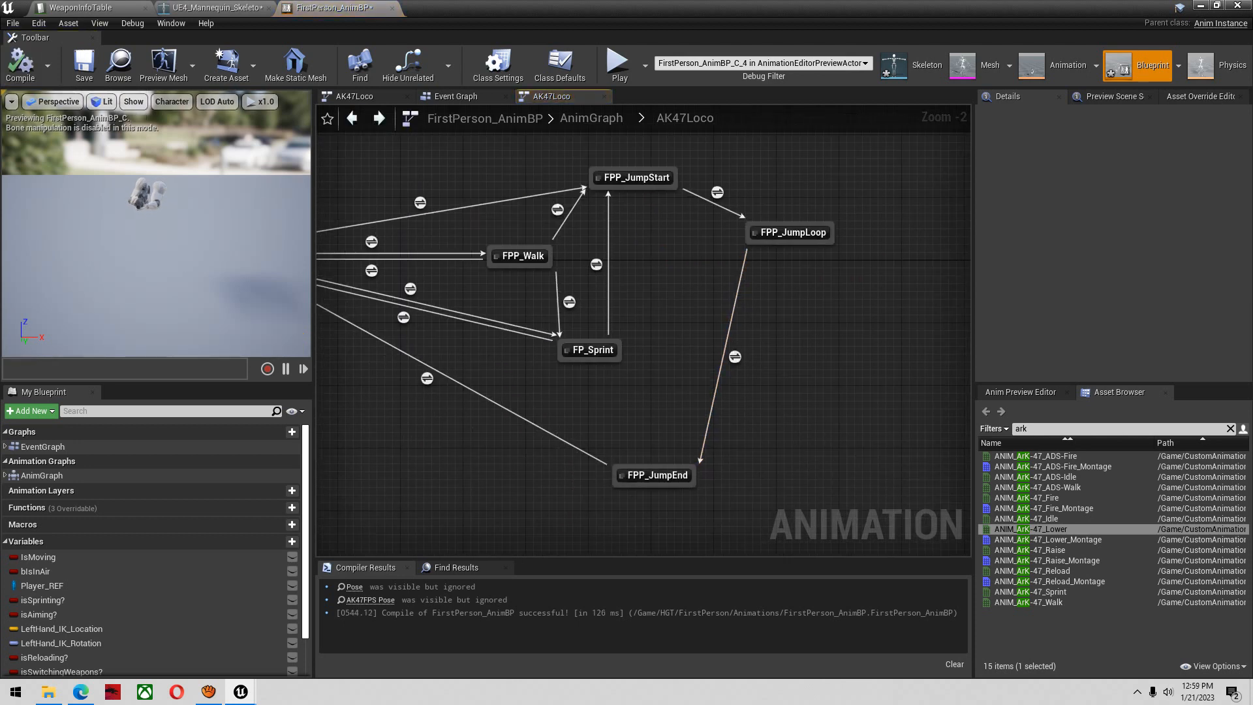
double_click(660, 475)
click(1033, 519)
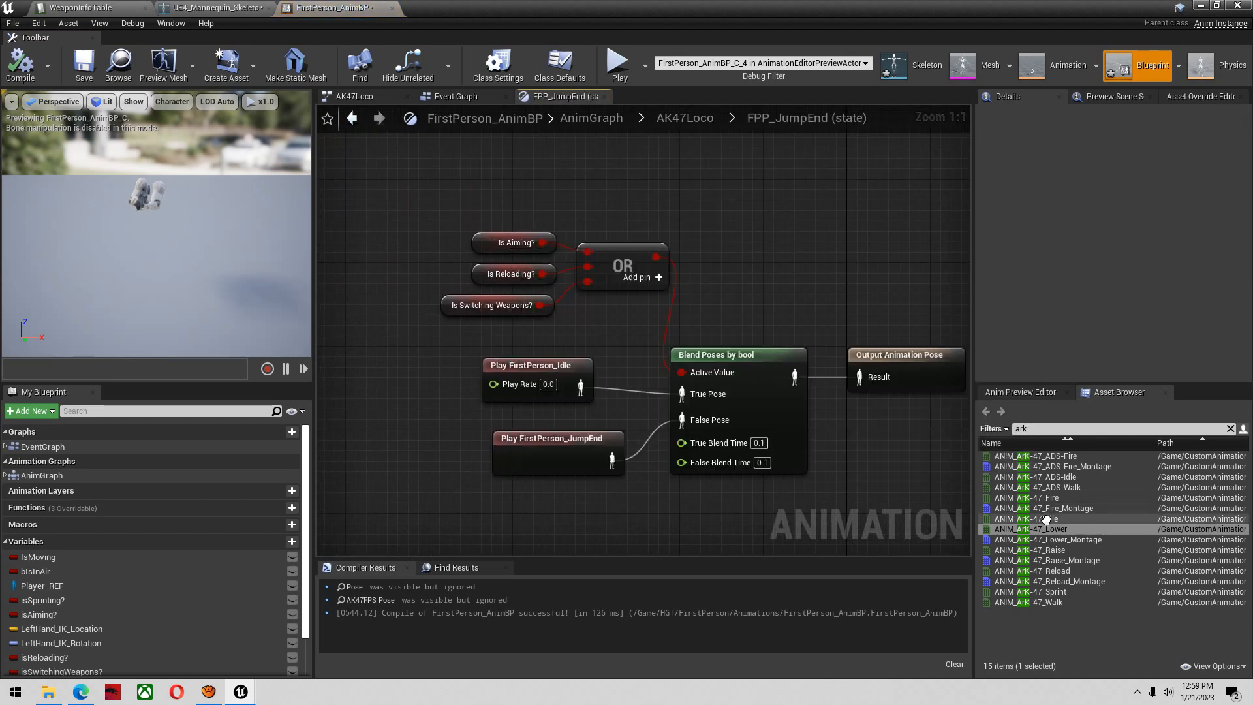
drag(1033, 518, 681, 394)
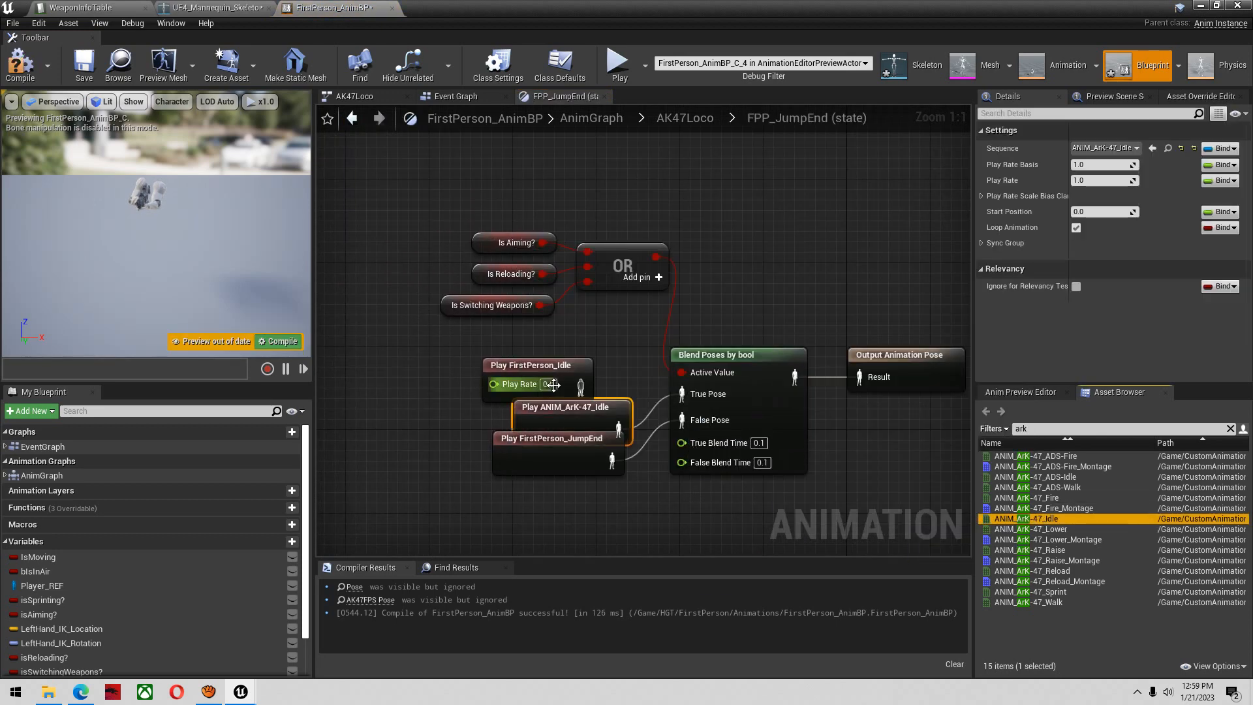
drag(486, 384, 433, 373)
key(Delete)
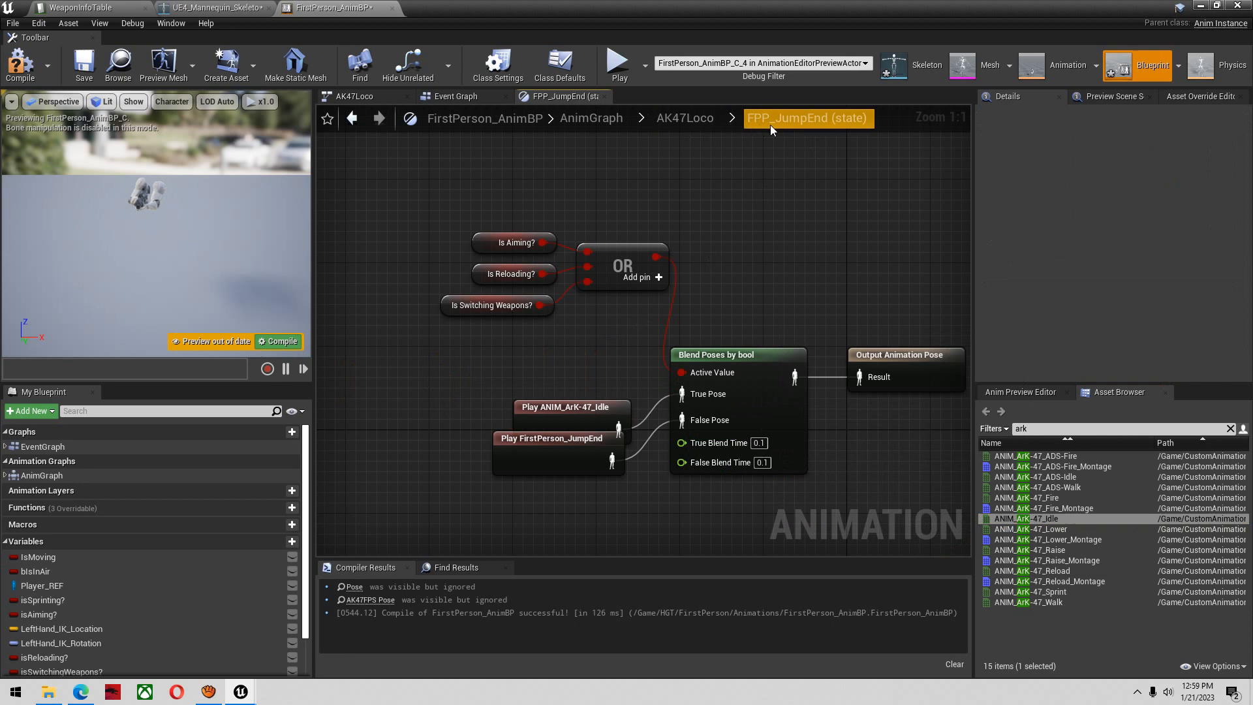
drag(565, 407, 552, 353)
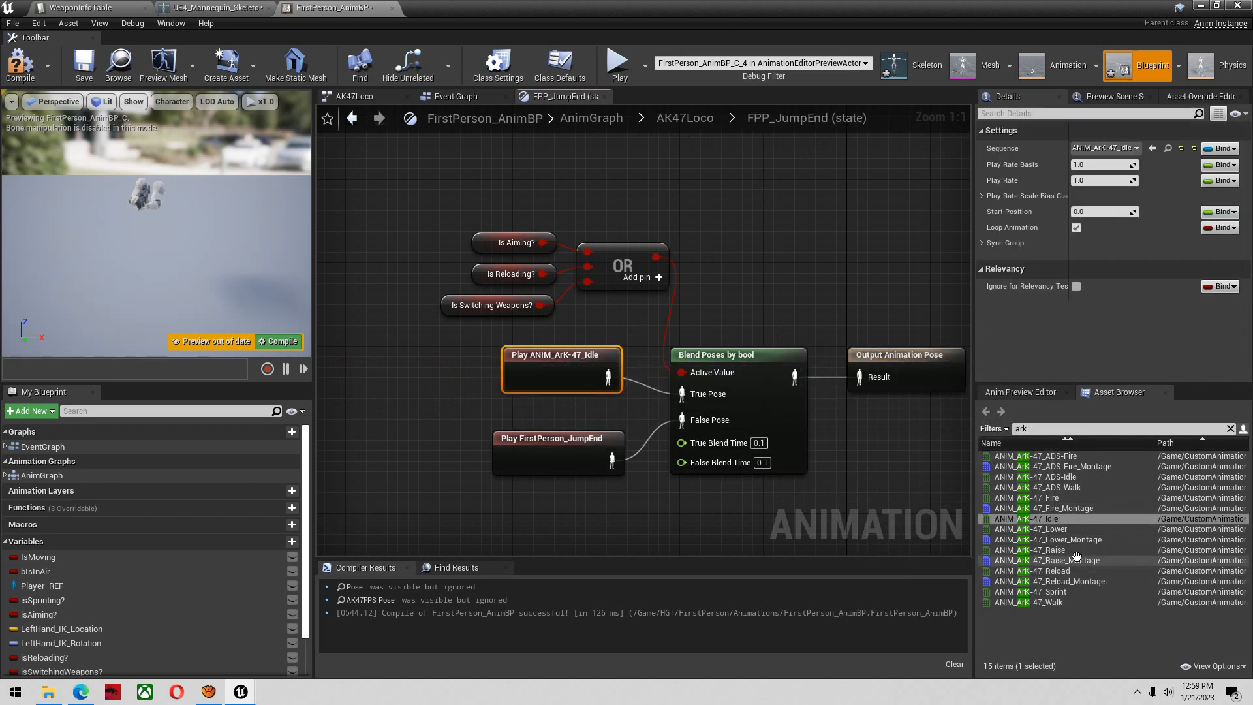
Replace the FirstPerson_JumpEnd player with ANIM_ArK-47_Raise, wired to the False Pose, and compile the blueprint
drag(1057, 550, 682, 420)
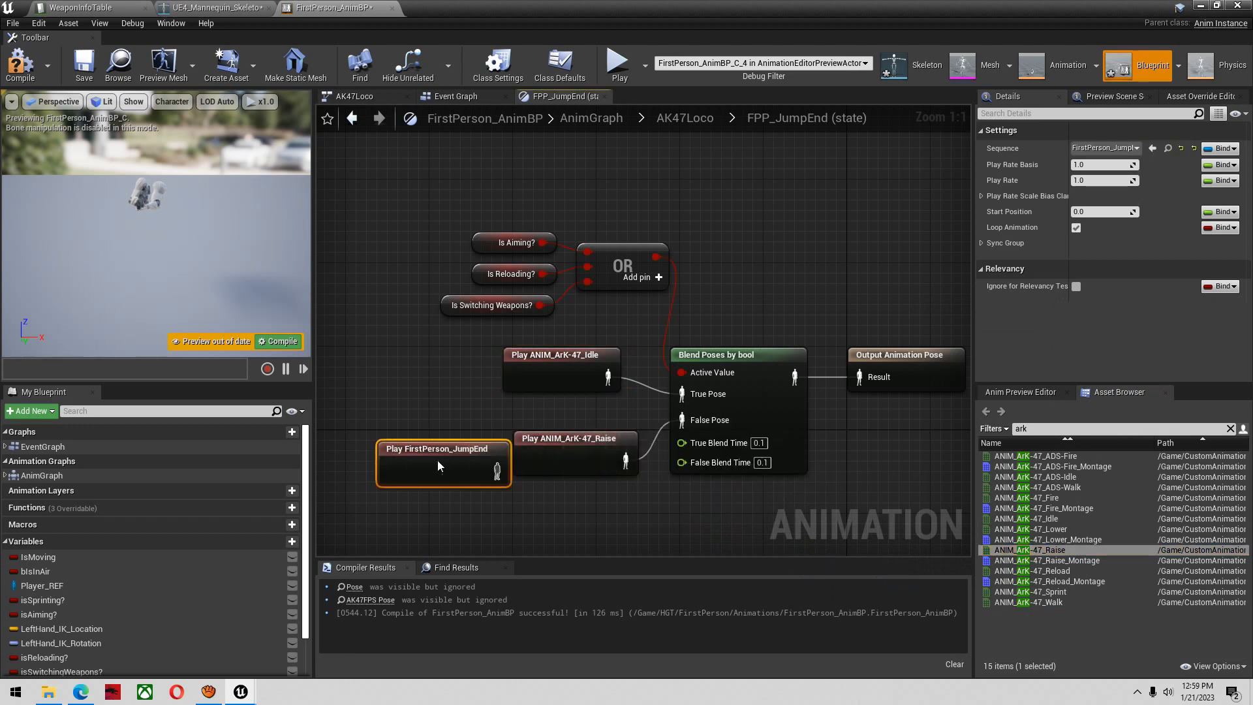
key(Delete)
click(22, 71)
Open AK47Loco's FPP_JumpLoop state and replace its FirstPerson_Idle player with ANIM_ArK-47_Idle, wired to the True Pose
click(353, 118)
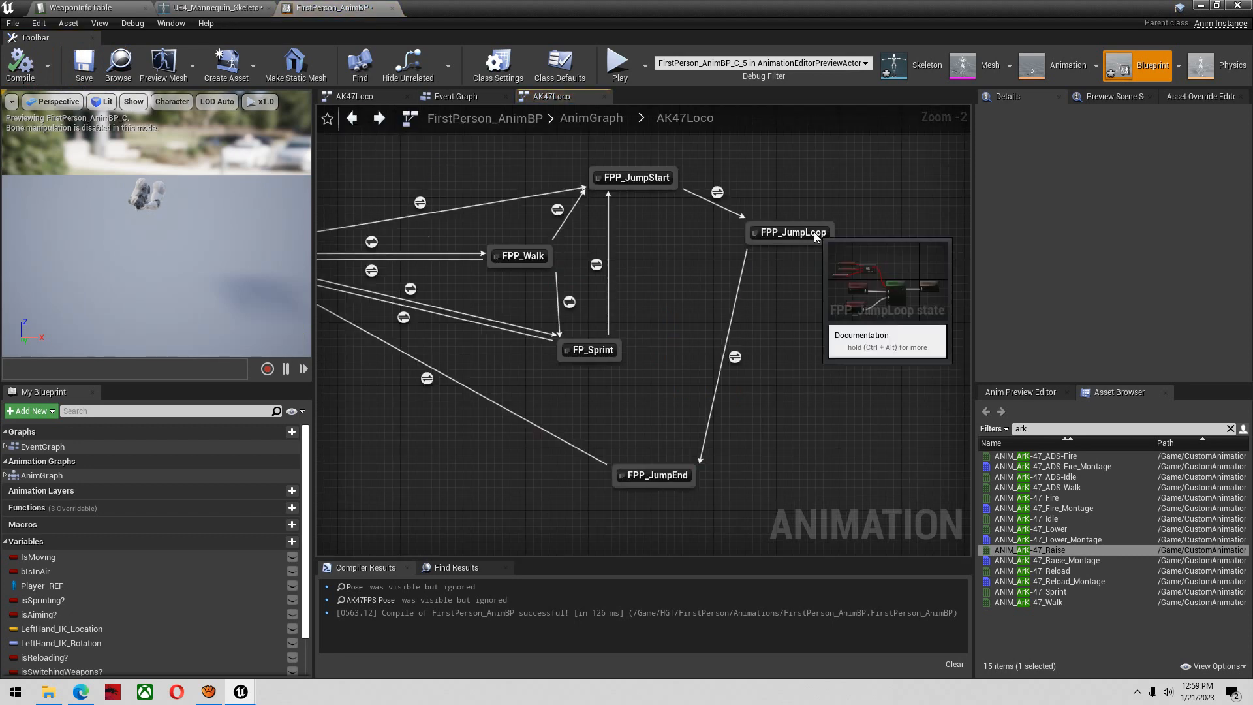
drag(813, 232, 799, 223)
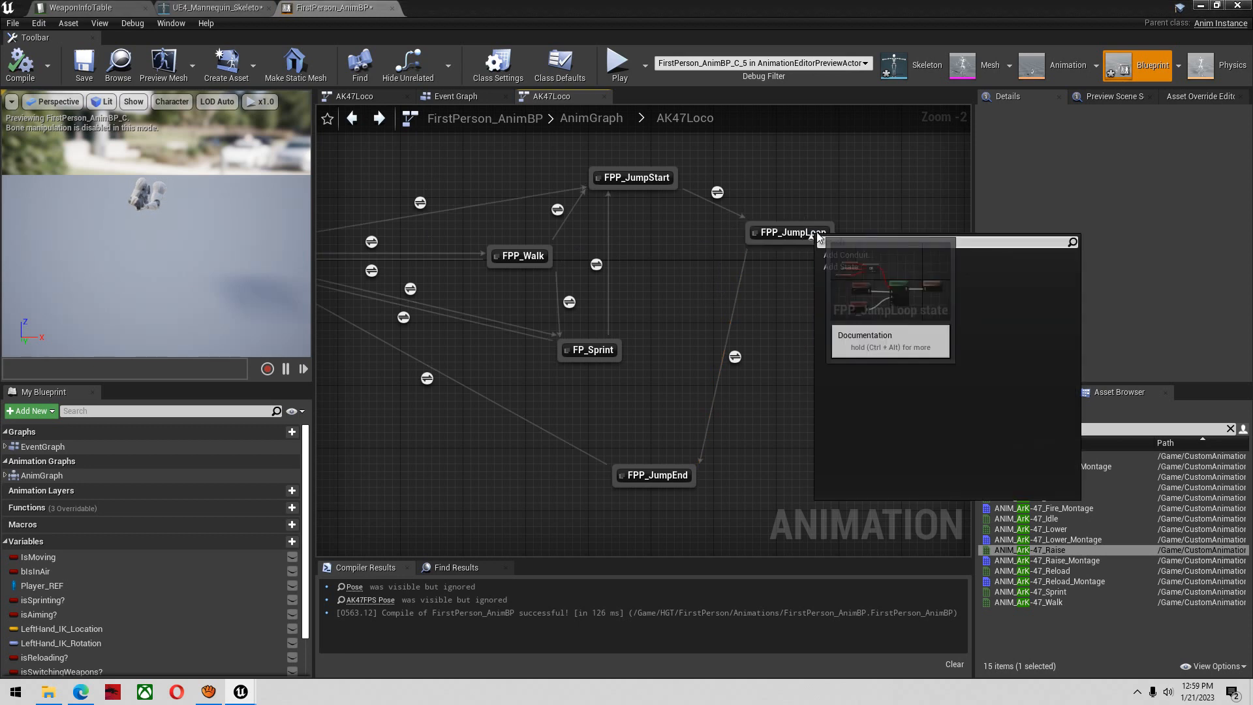
double_click(812, 233)
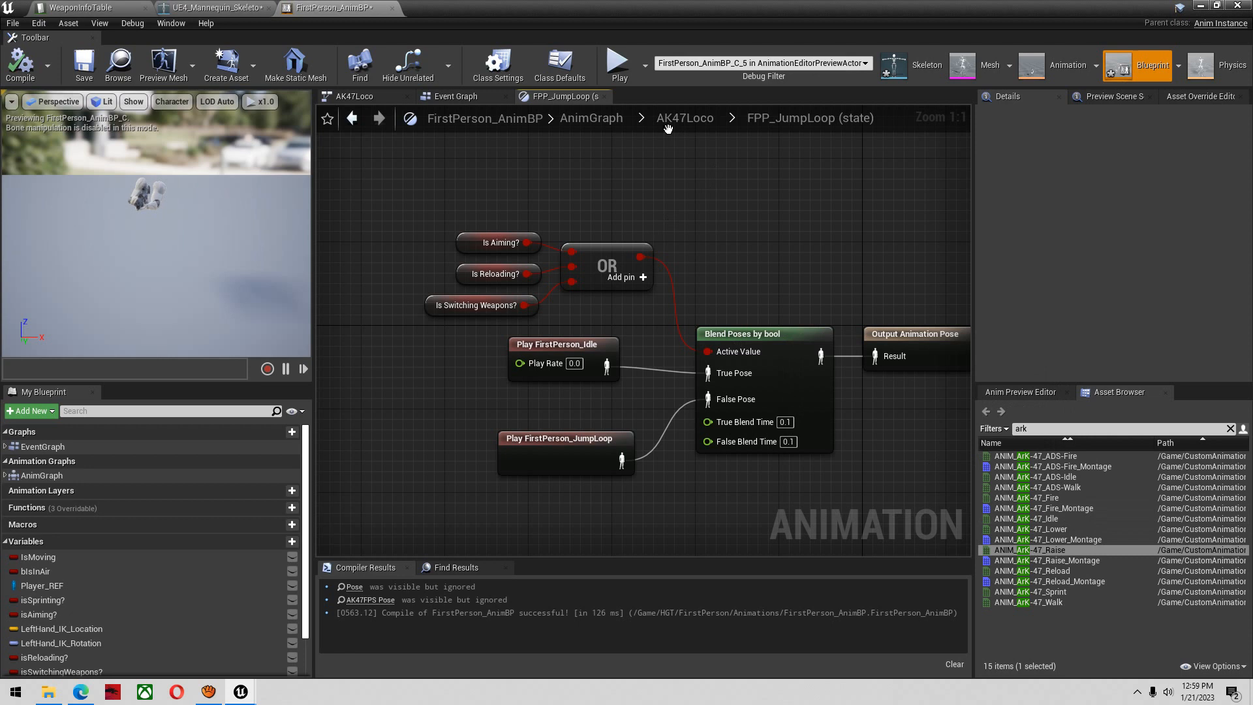
click(1070, 519)
drag(1071, 518, 703, 374)
click(596, 346)
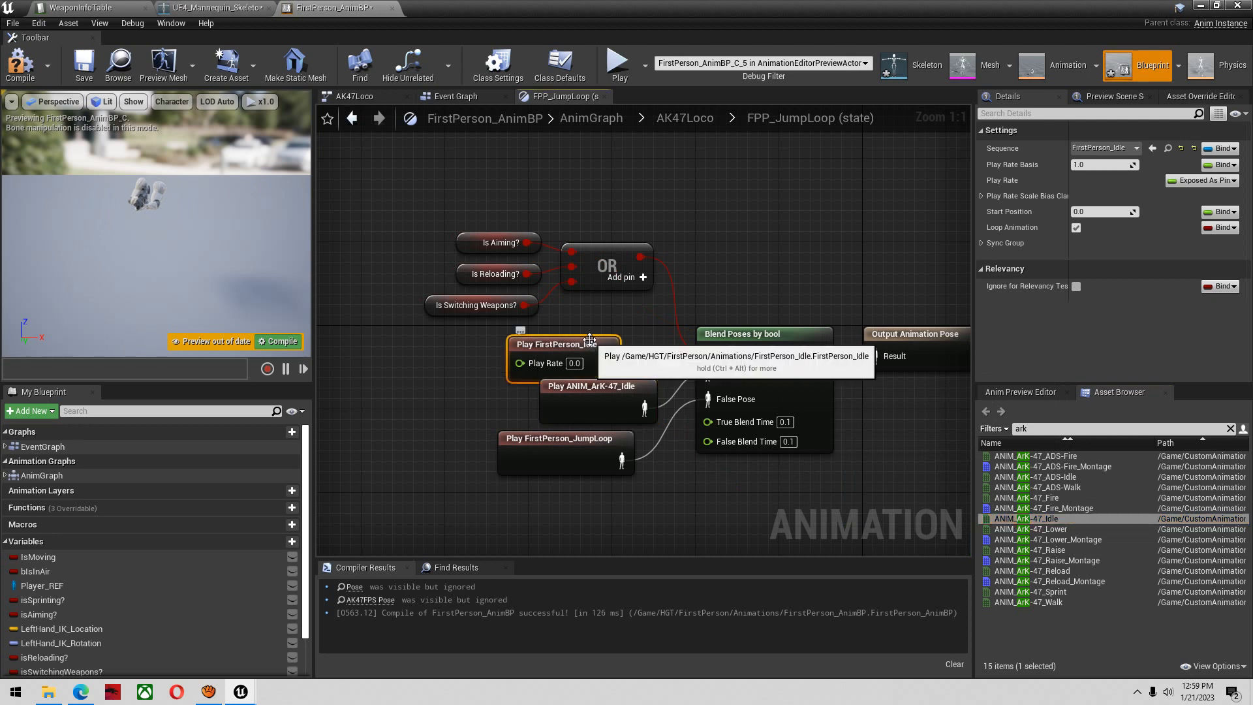
key(Delete)
drag(634, 387, 551, 367)
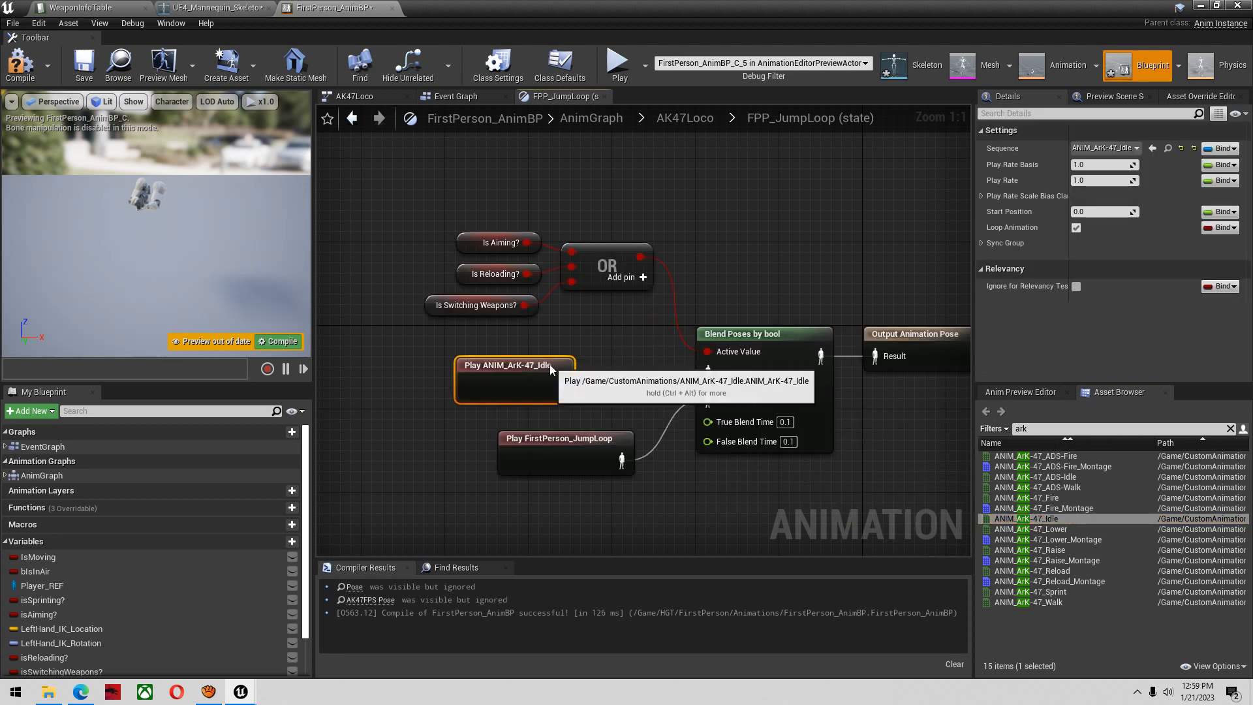
Replace the FirstPerson_JumpLoop player with ANIM_ArK-47_Lower, wired to the False Pose, then save and compile the blueprint
drag(1077, 530, 710, 398)
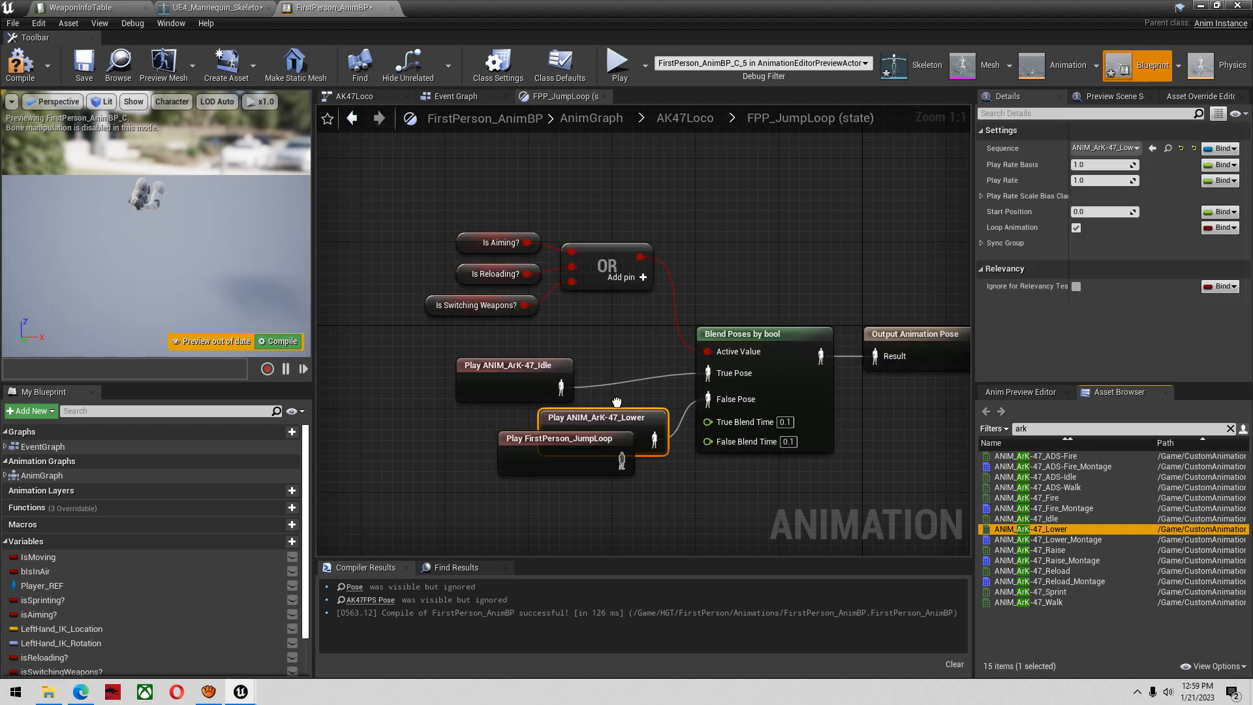
click(555, 438)
key(Delete)
click(82, 62)
click(351, 118)
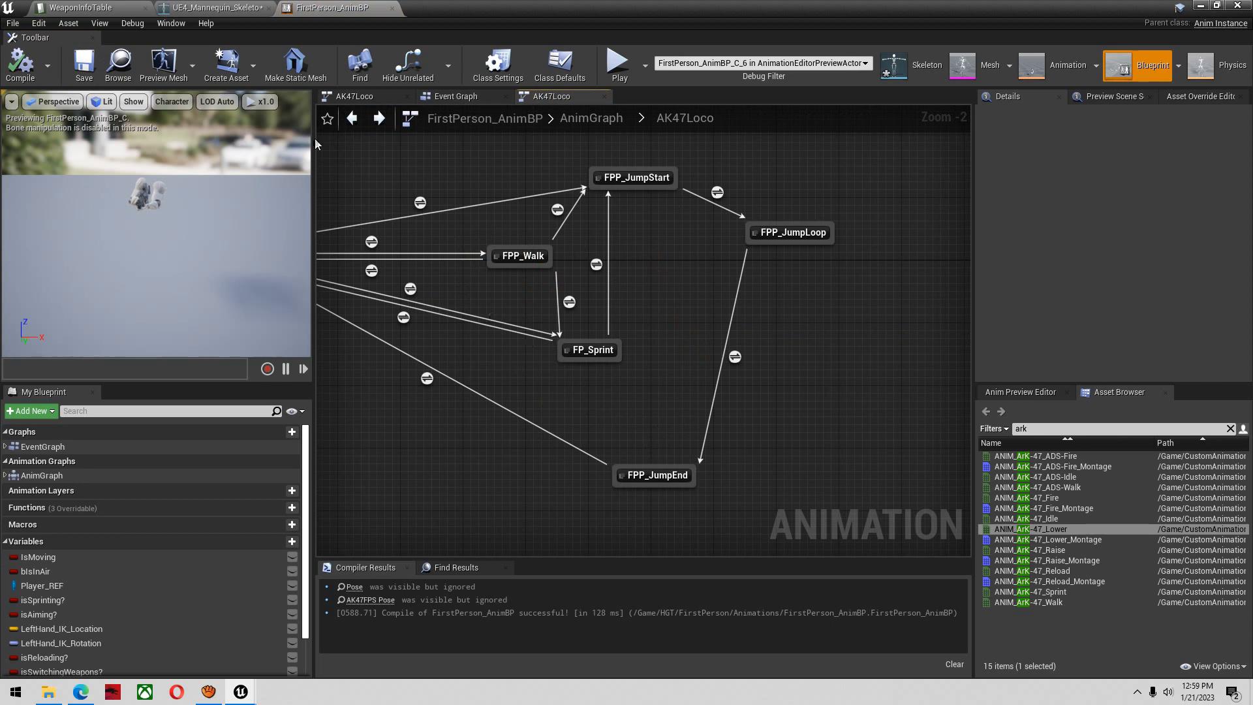
click(37, 76)
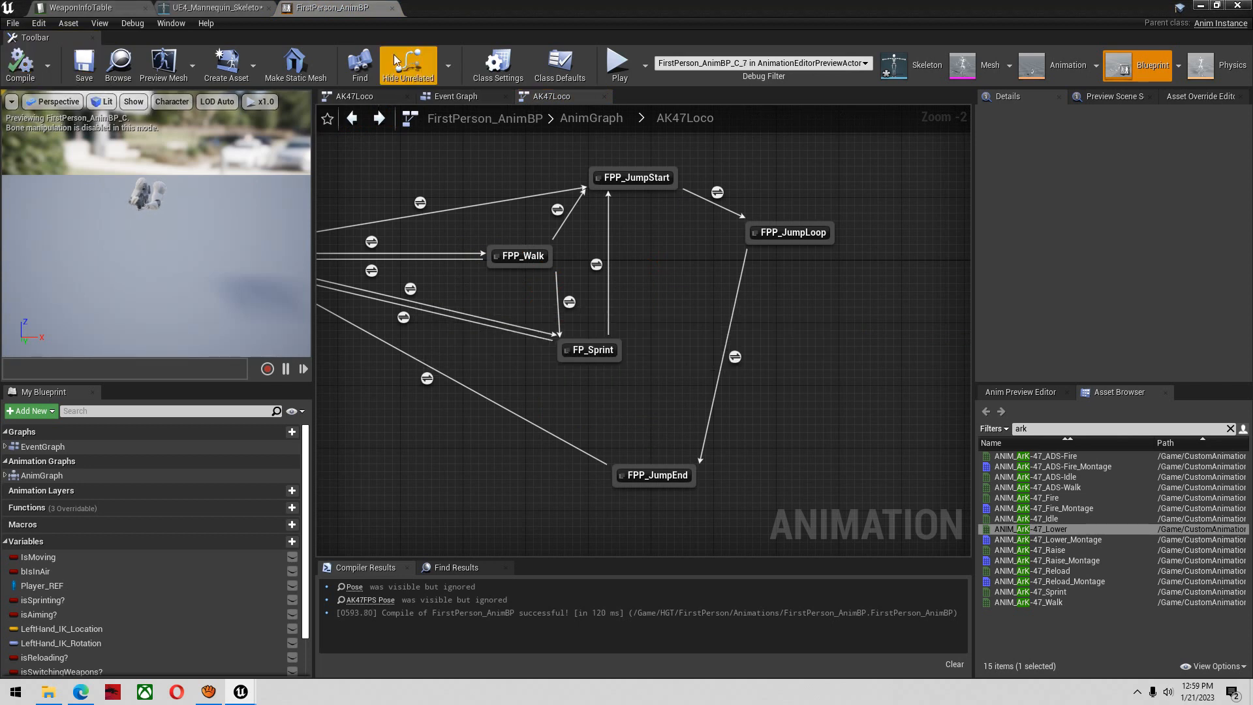
Close FirstPerson_AnimBP, disable FP_useLeftHandIK? for the AK47 row in WeaponInfoTable and save the table
click(392, 9)
click(113, 6)
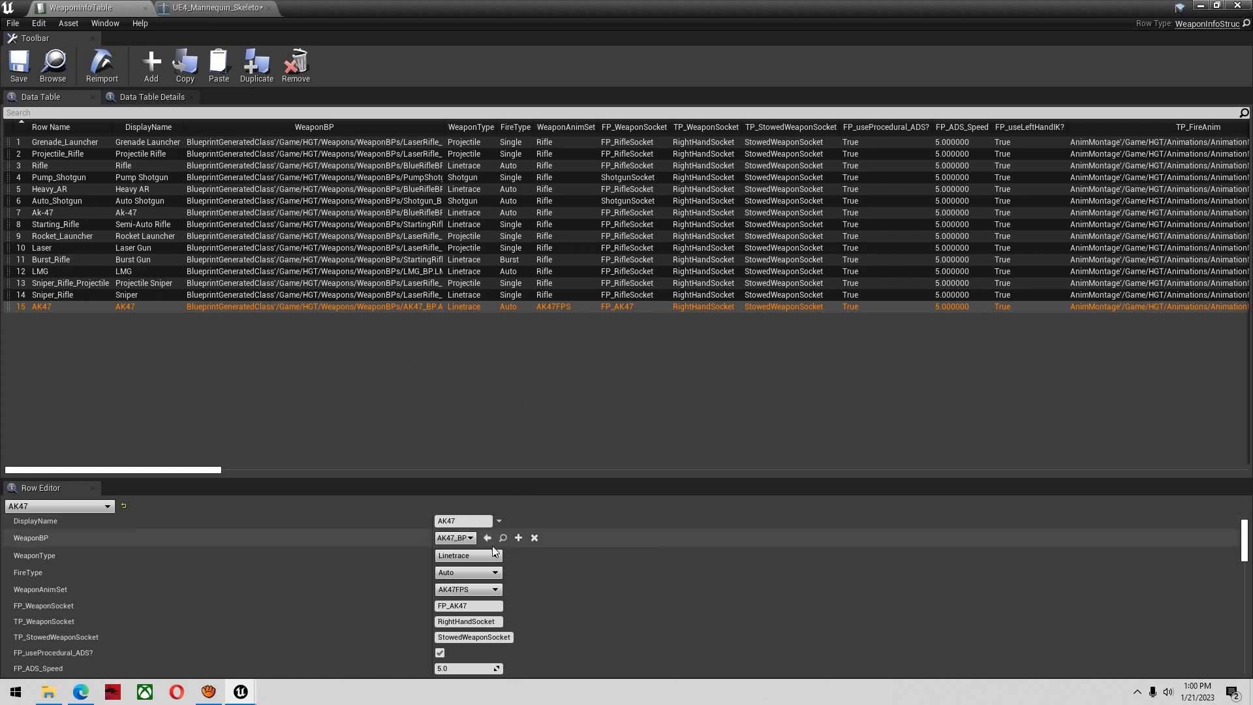
scroll(496, 554, down, 1)
scroll(496, 565, down, 1)
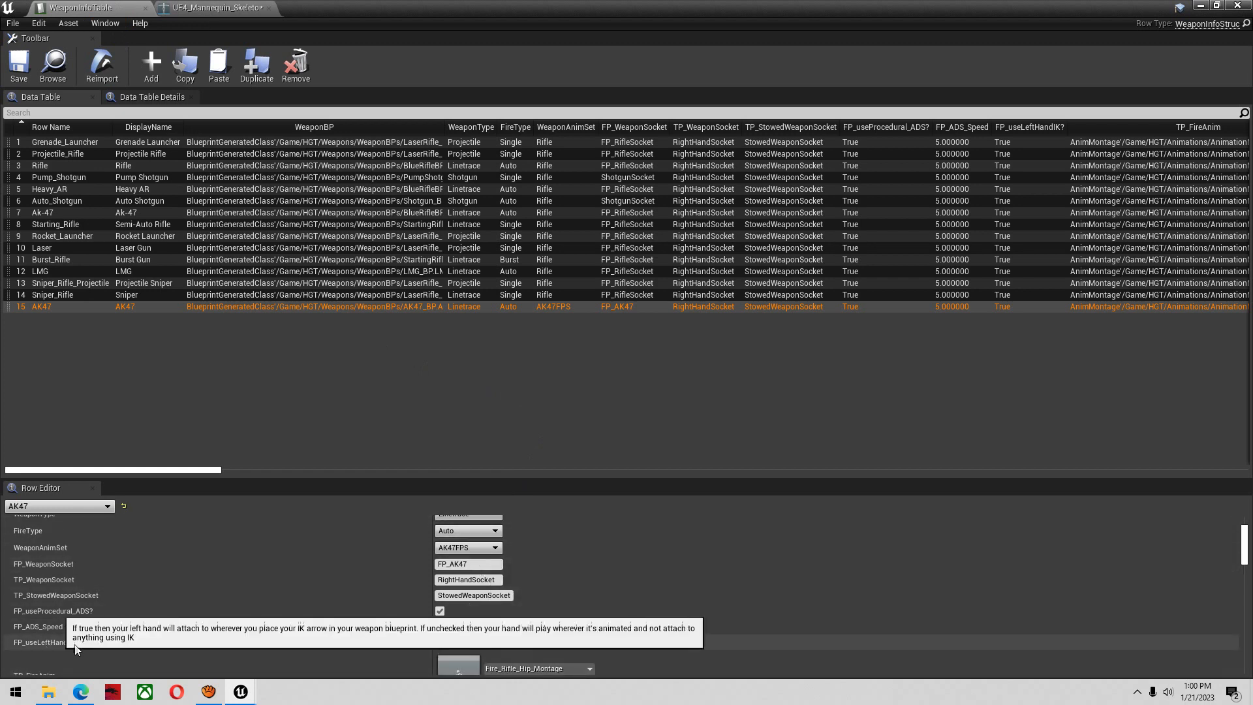
click(440, 643)
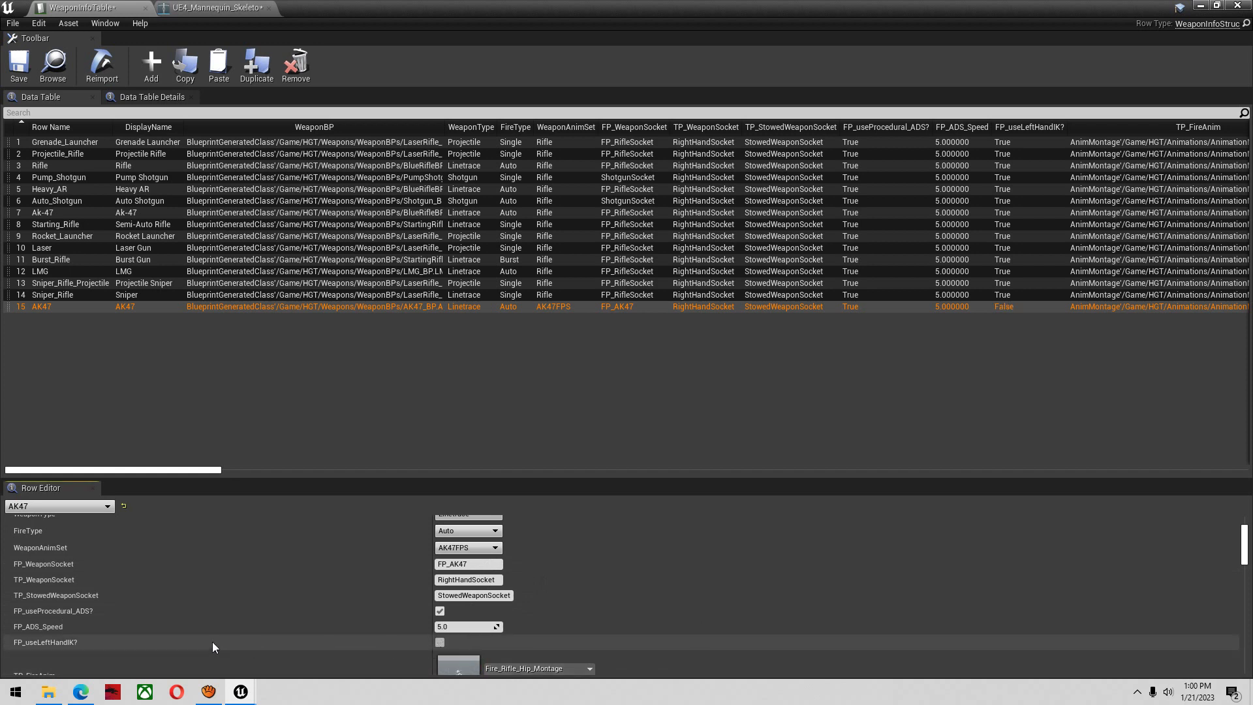
click(20, 65)
Return to the Arena01 level, start playing it and purchase the AK47 from the wall
click(1200, 5)
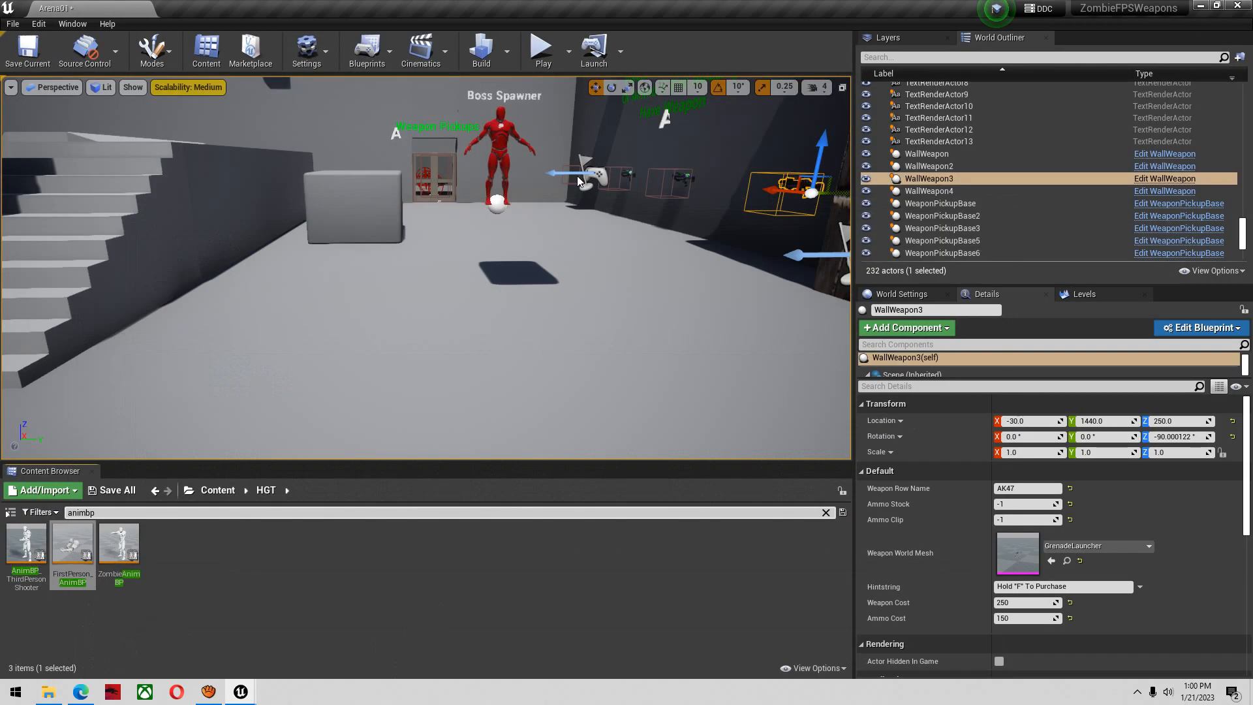
click(554, 68)
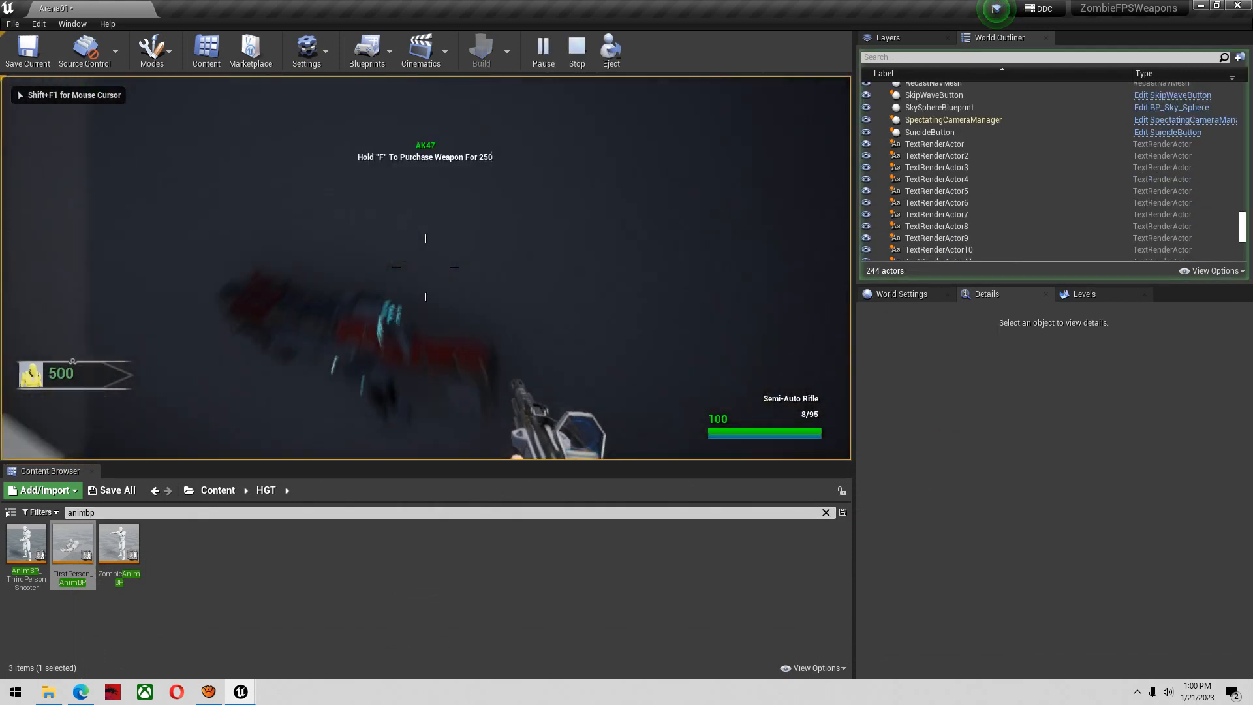
key(f)
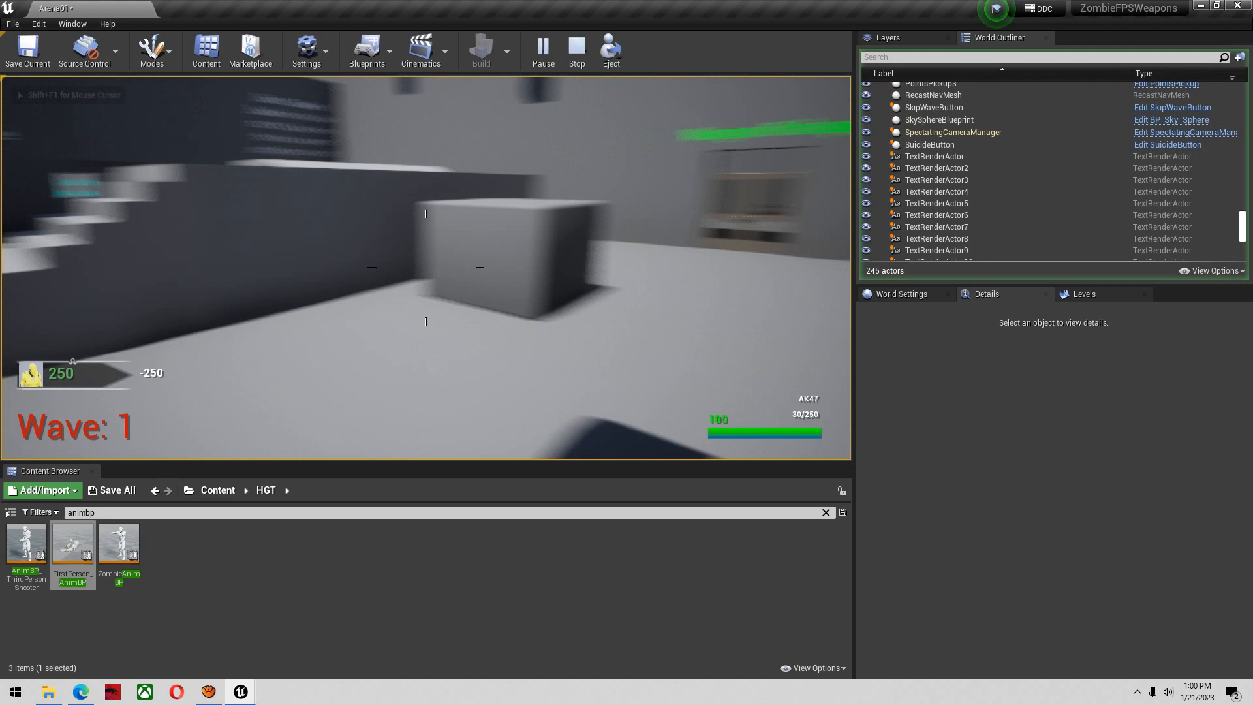
Enlarge the game viewport by shrinking the Content Browser, and give control back to the running game
key(super)
key(super)
drag(539, 462, 527, 632)
click(537, 577)
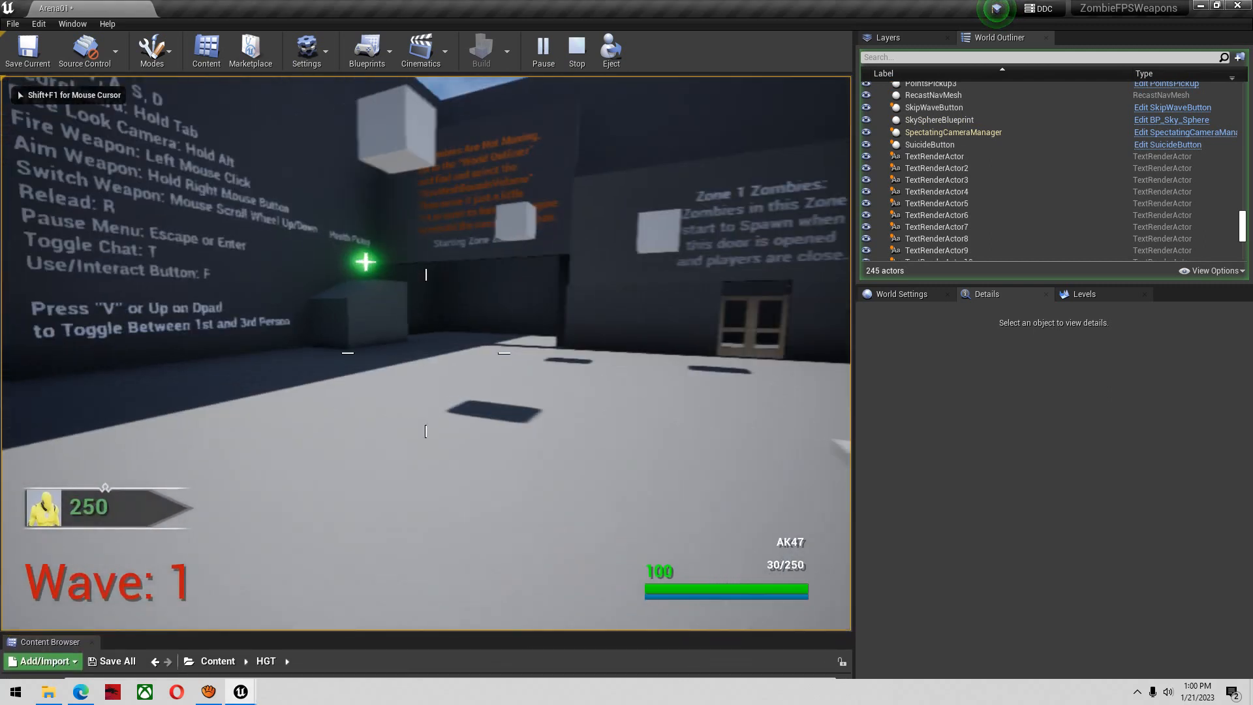
Test the AK47 in the running game by walking forward, aiming and firing
key(w)
right_click(426, 353)
click(426, 353)
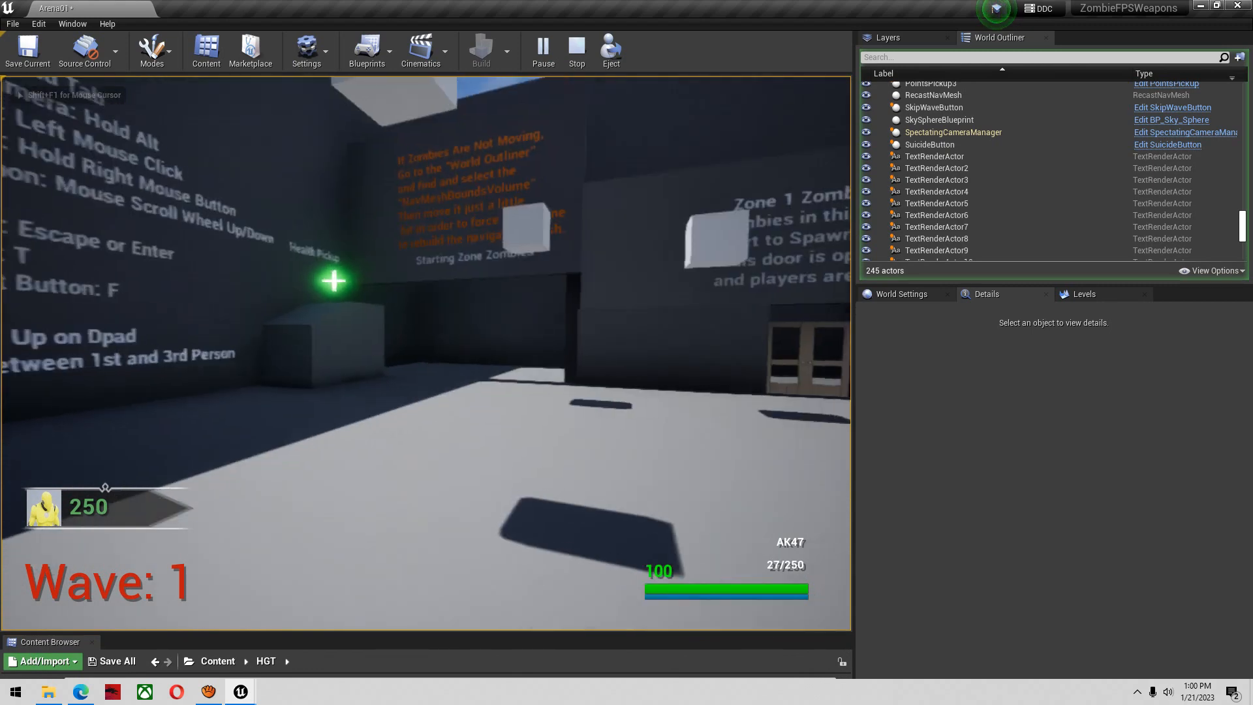
Reload the AK47 in the running game and end the play session
key(r)
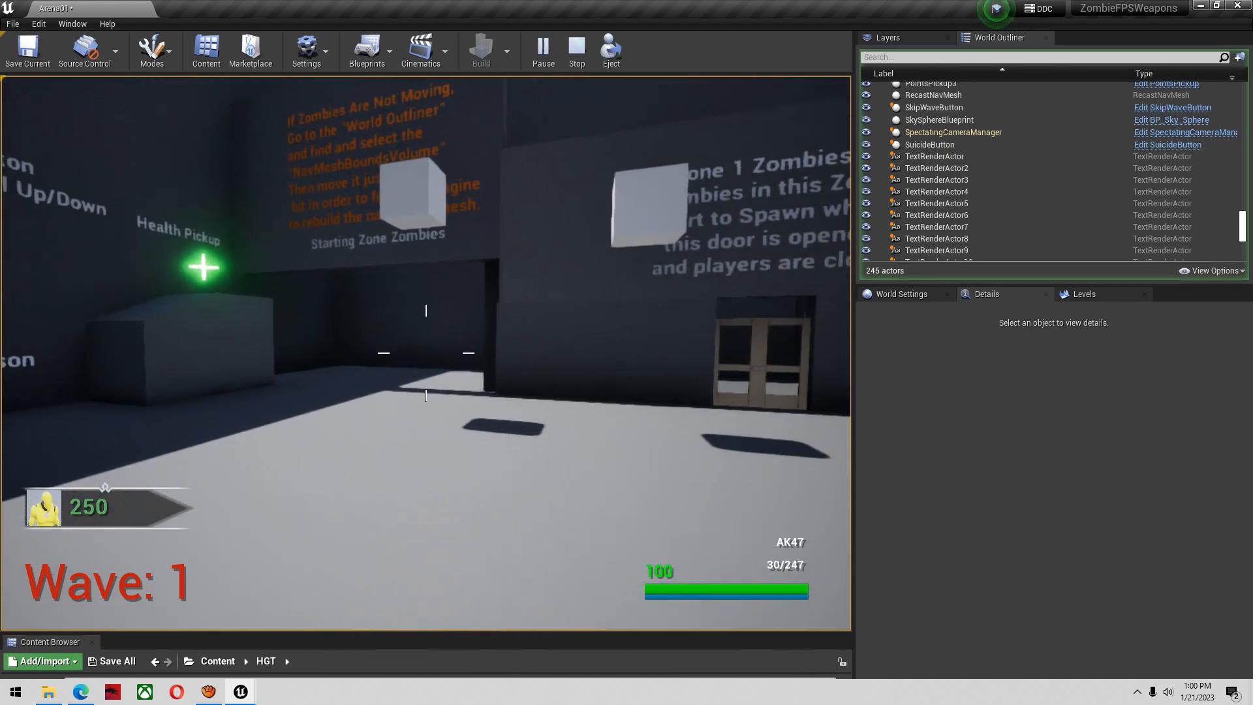
key(Escape)
Delete the Zombie Spawner in the starting zone of the level
key(w)
right_drag(426, 353, 362, 365)
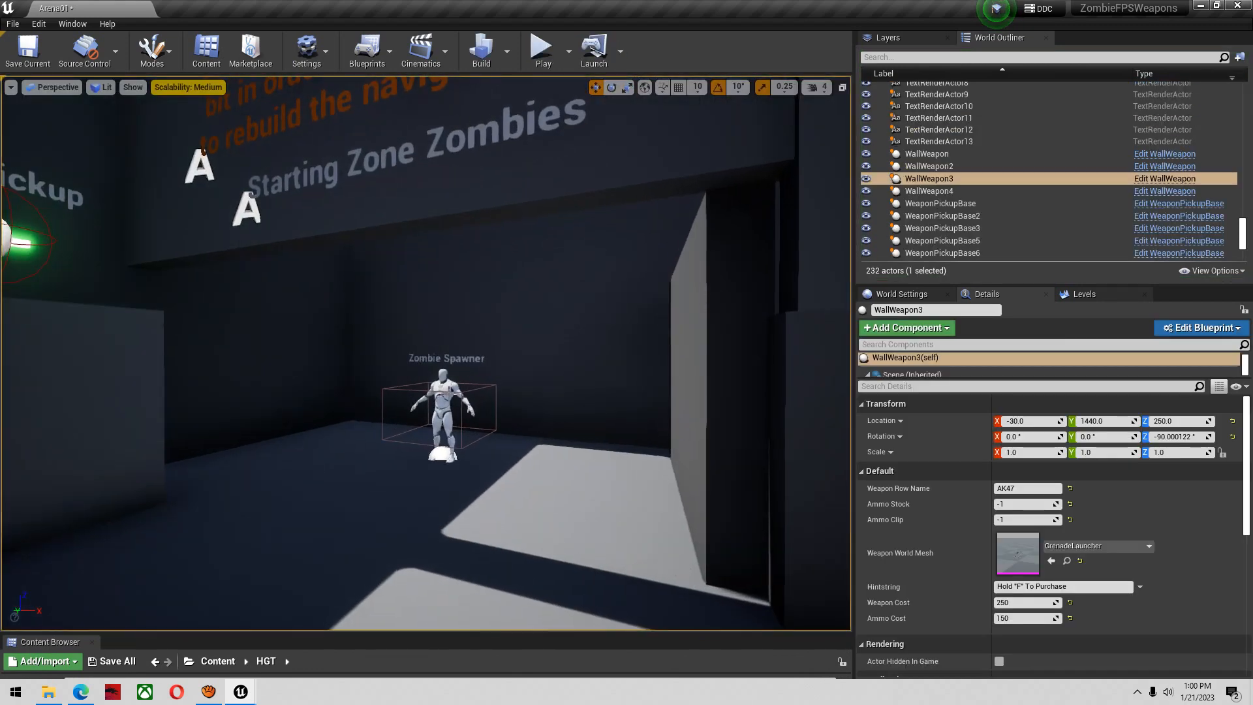
click(444, 399)
key(Delete)
right_drag(444, 397, 466, 382)
key(w)
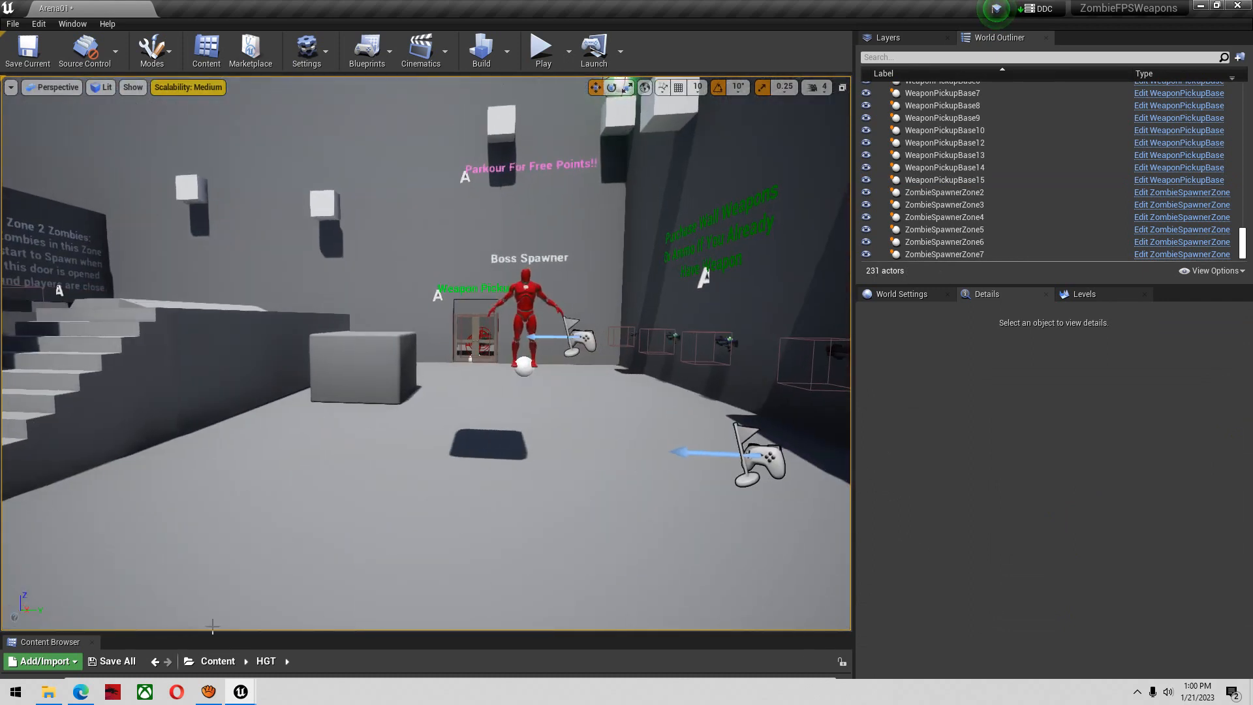
Search the Content folder for "skeleton ue4", open and save UE4_Mannequin_Skeleton, and select its FP_AK47 socket
drag(283, 632, 279, 533)
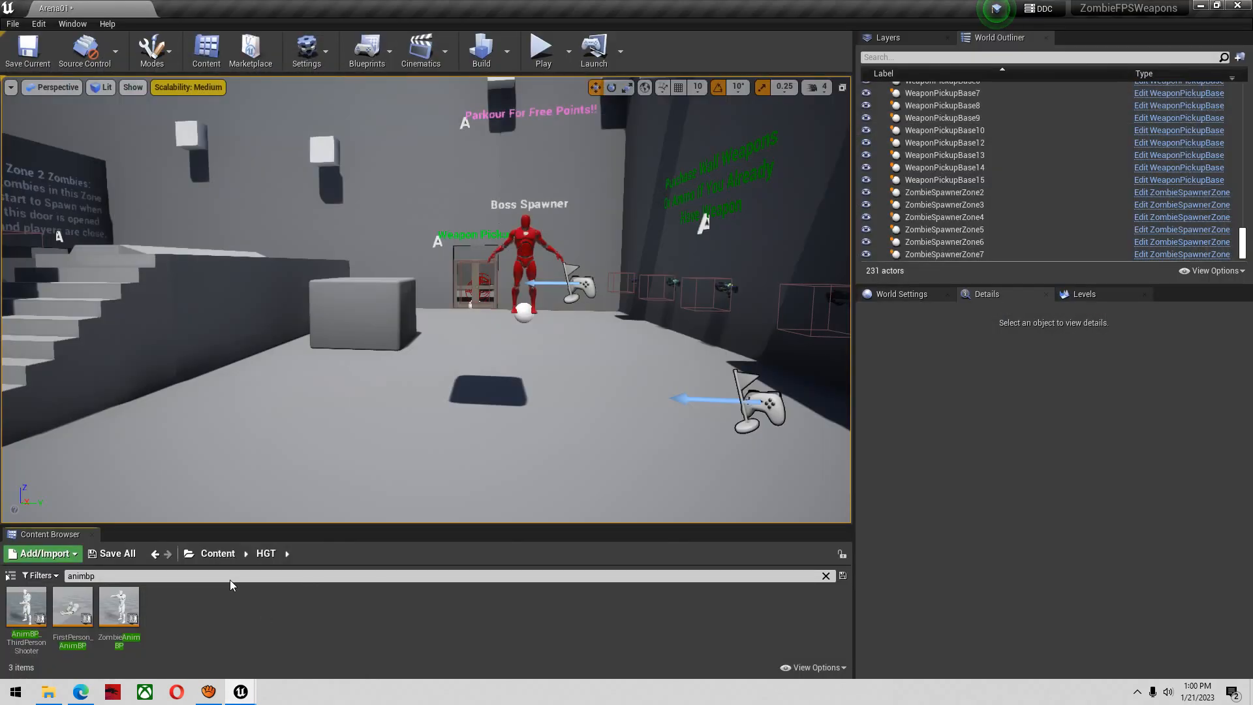
text(s)
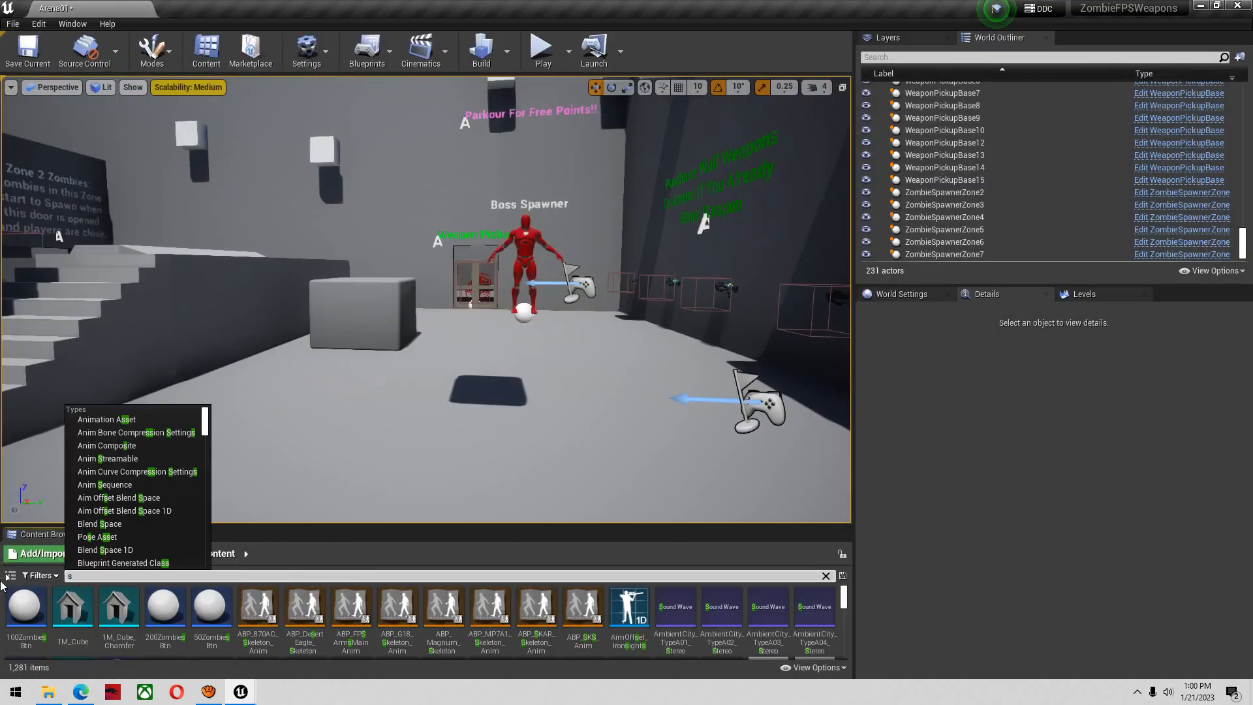
text(keleton ue4)
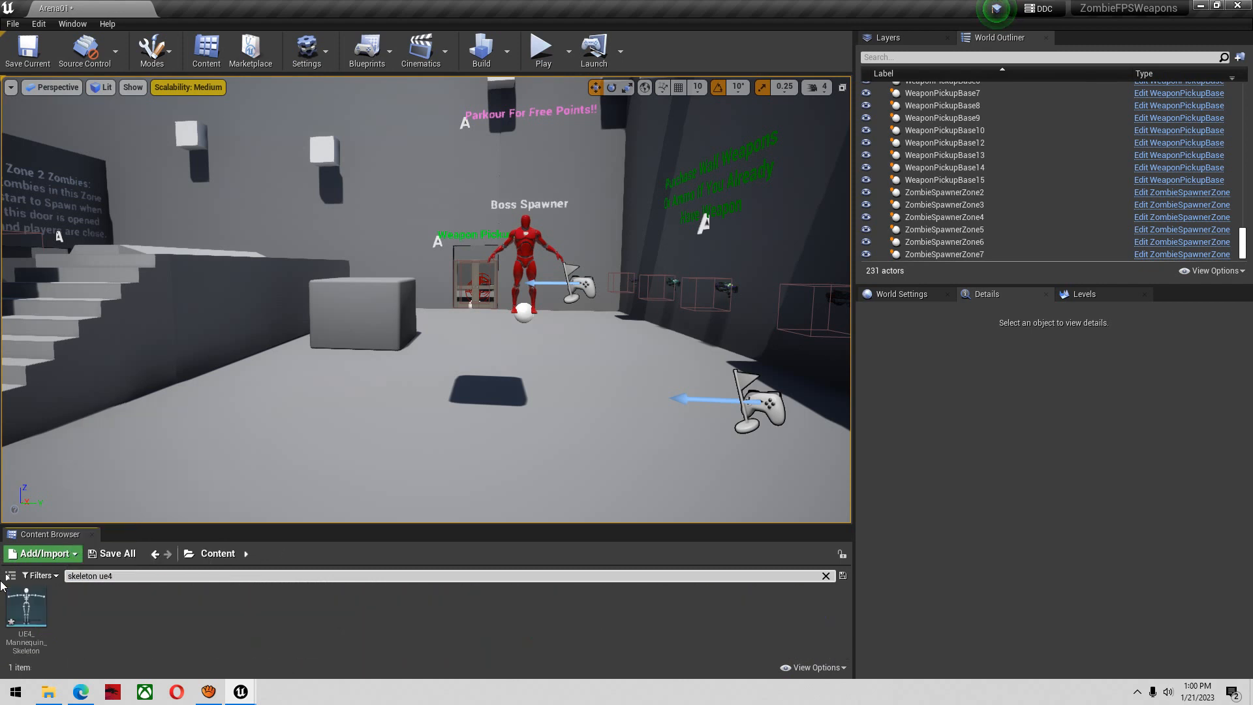
double_click(37, 624)
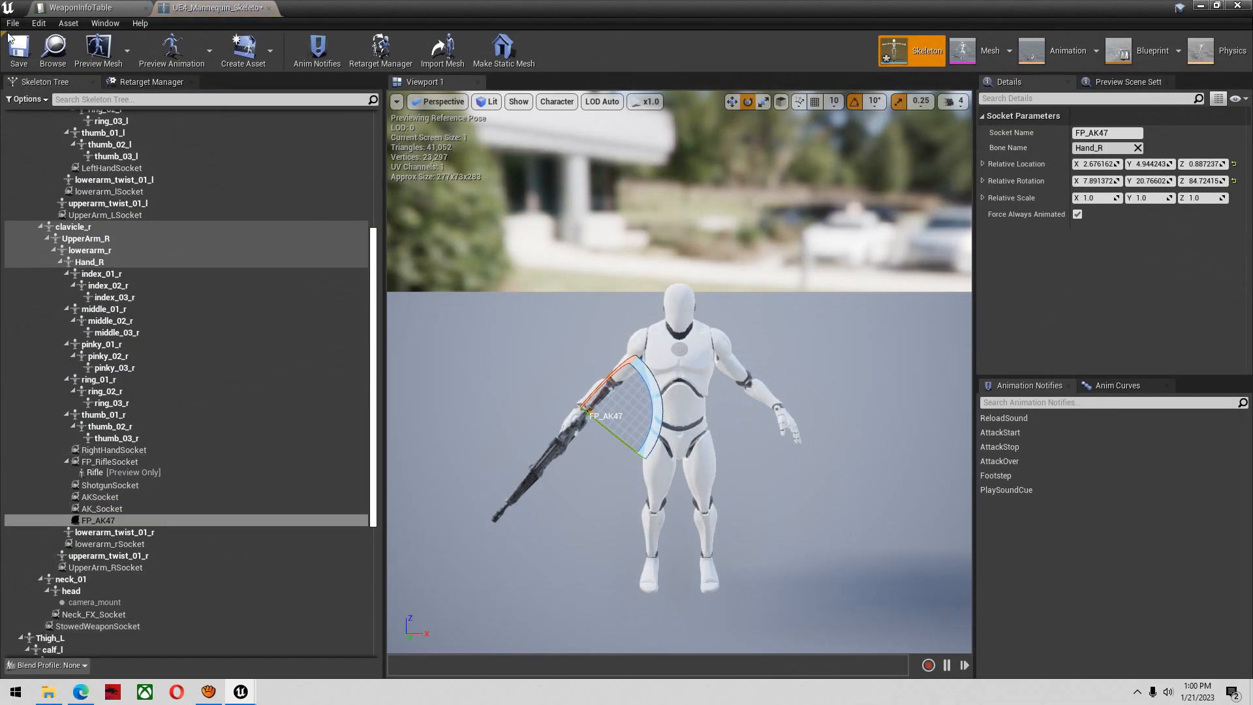
click(138, 519)
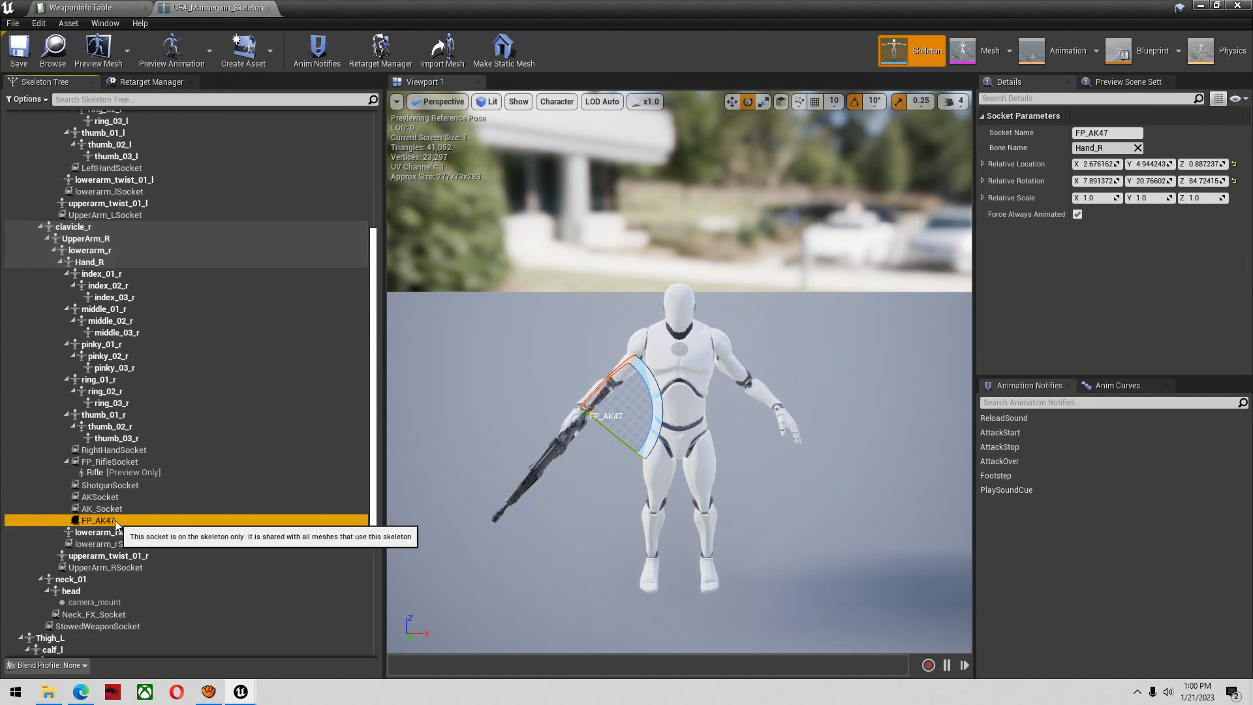
Float the skeleton window over the level editor, then play the level and eject from the player to examine the character holding the rifle
click(1217, 5)
drag(738, 224, 361, 375)
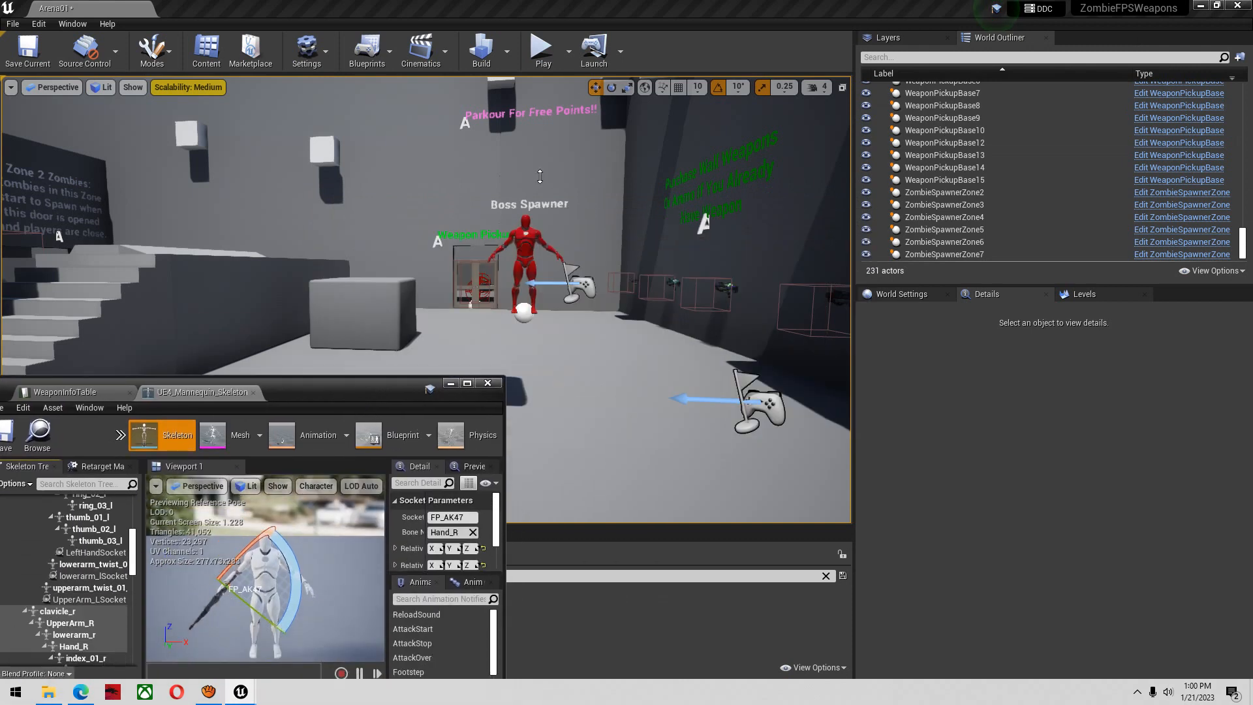
click(568, 51)
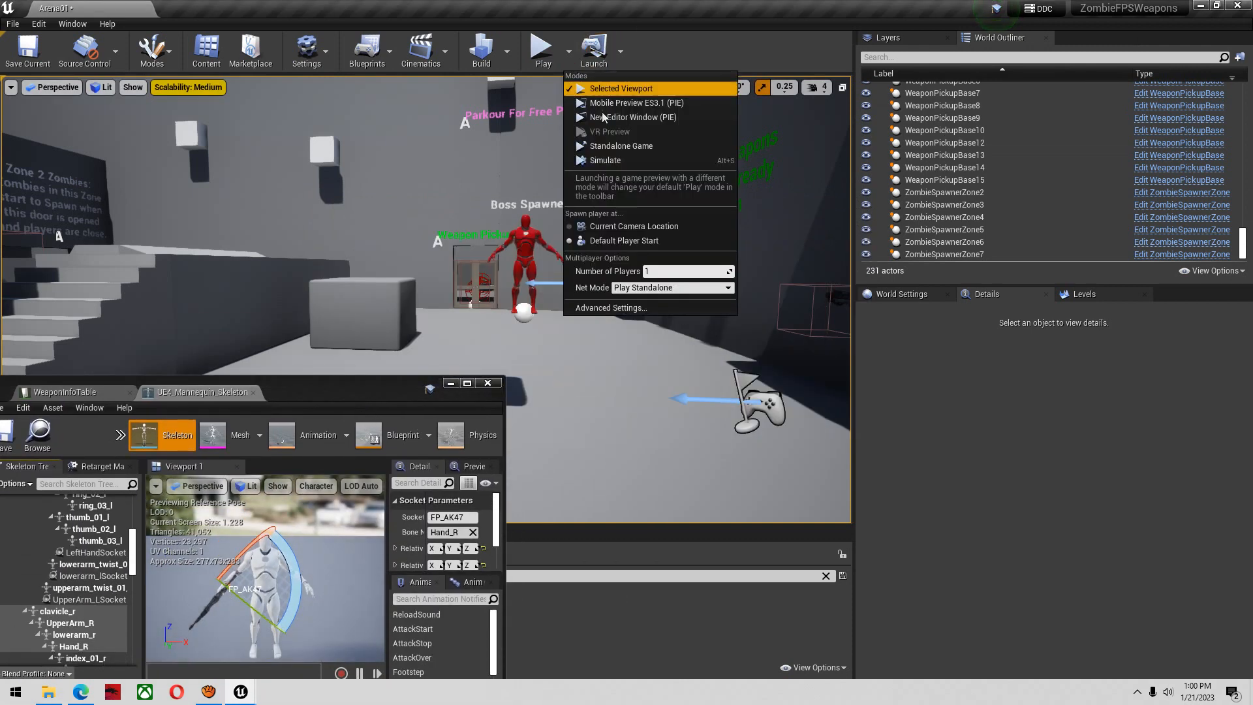
click(553, 60)
key(super)
click(605, 56)
right_drag(558, 246, 189, 346)
key(w)
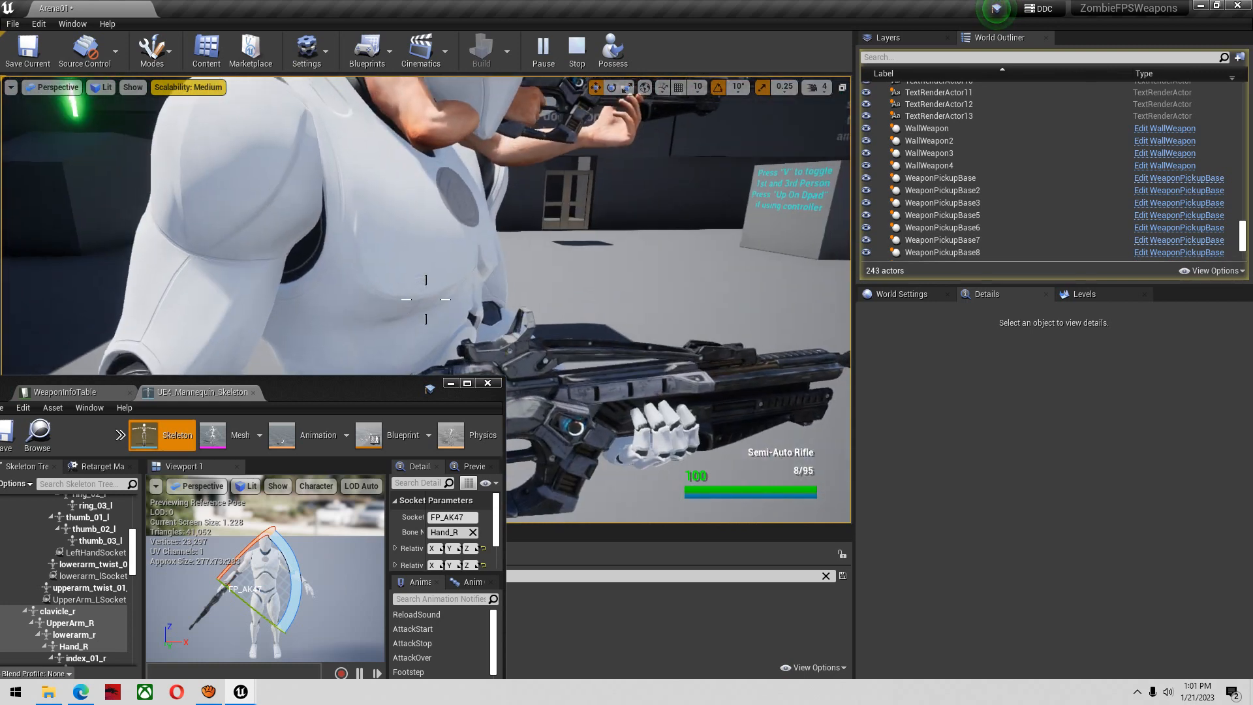
key(s)
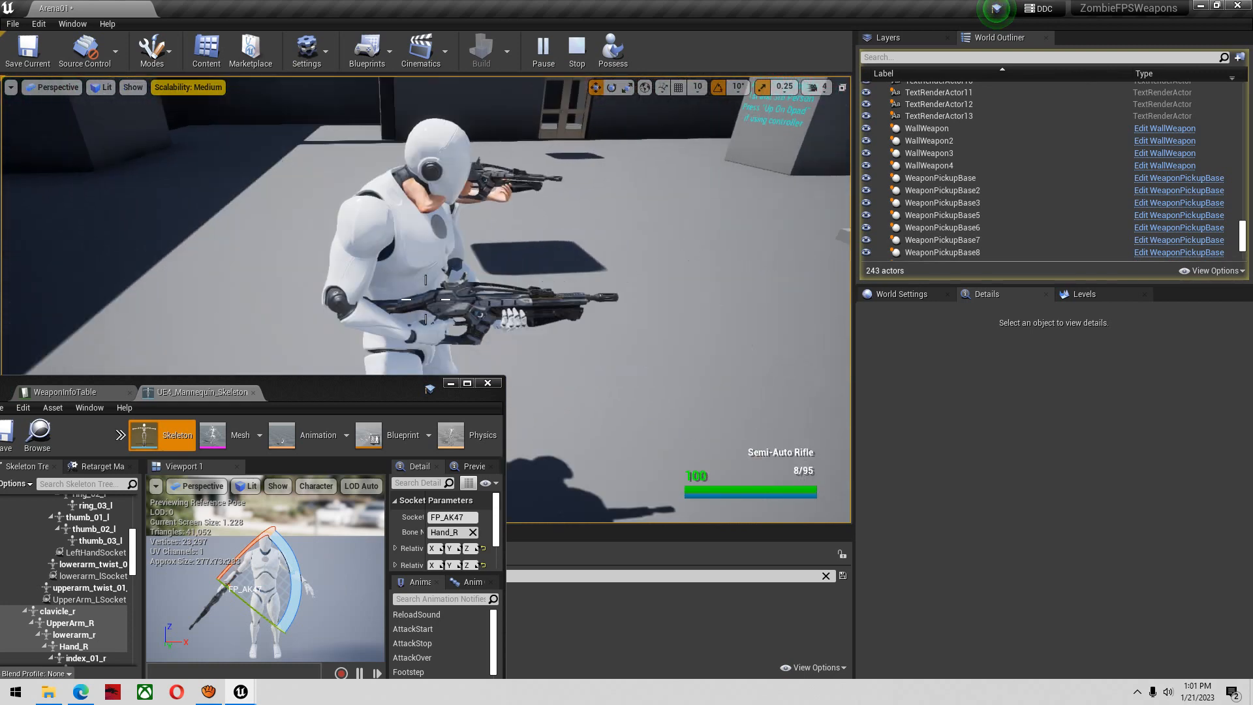
key(Escape)
Minimize the skeleton window and open the Character_Yellow blueprint from HGT > Characters > Child_Characters
drag(148, 388, 216, 361)
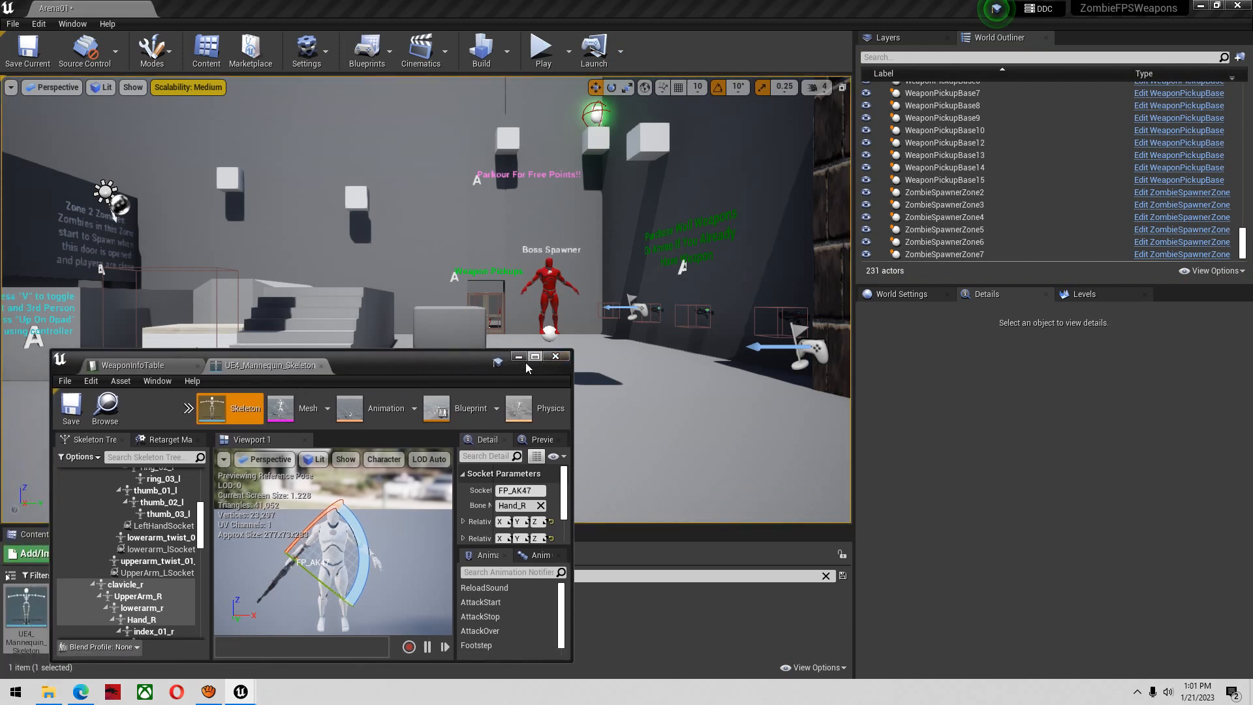
click(518, 357)
key(ctrl+a)
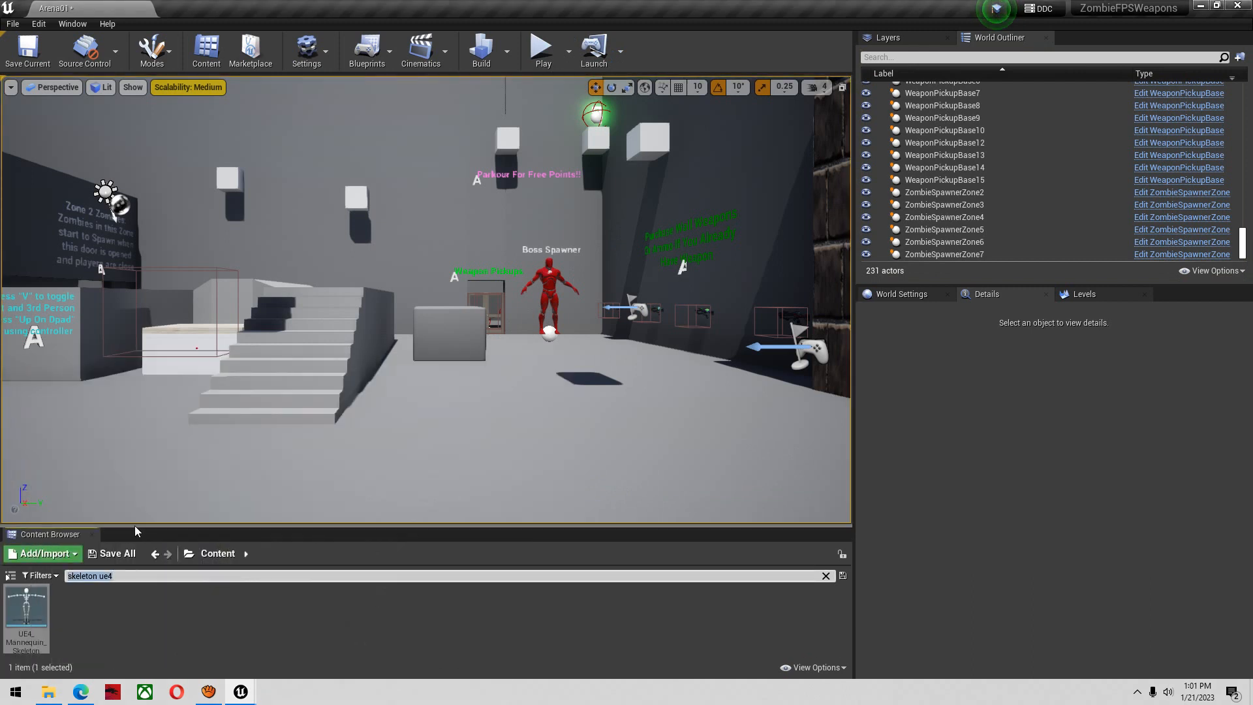
key(BackSpace)
double_click(119, 607)
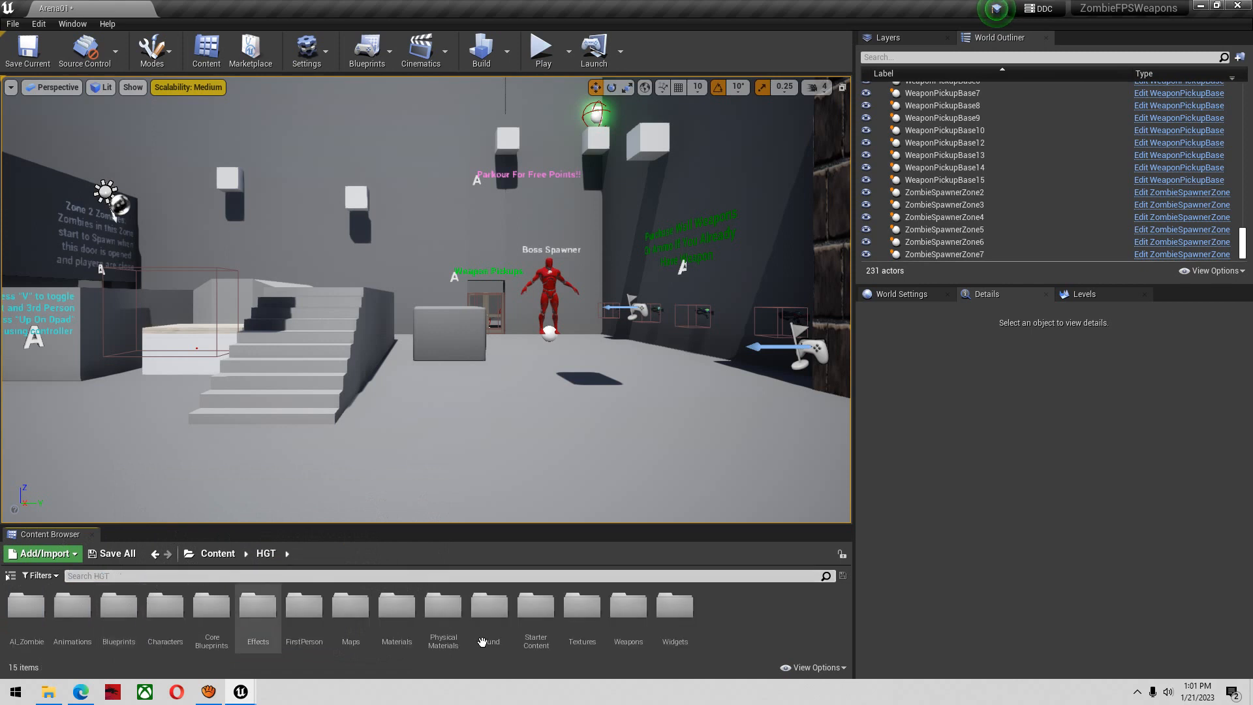
double_click(162, 650)
double_click(72, 614)
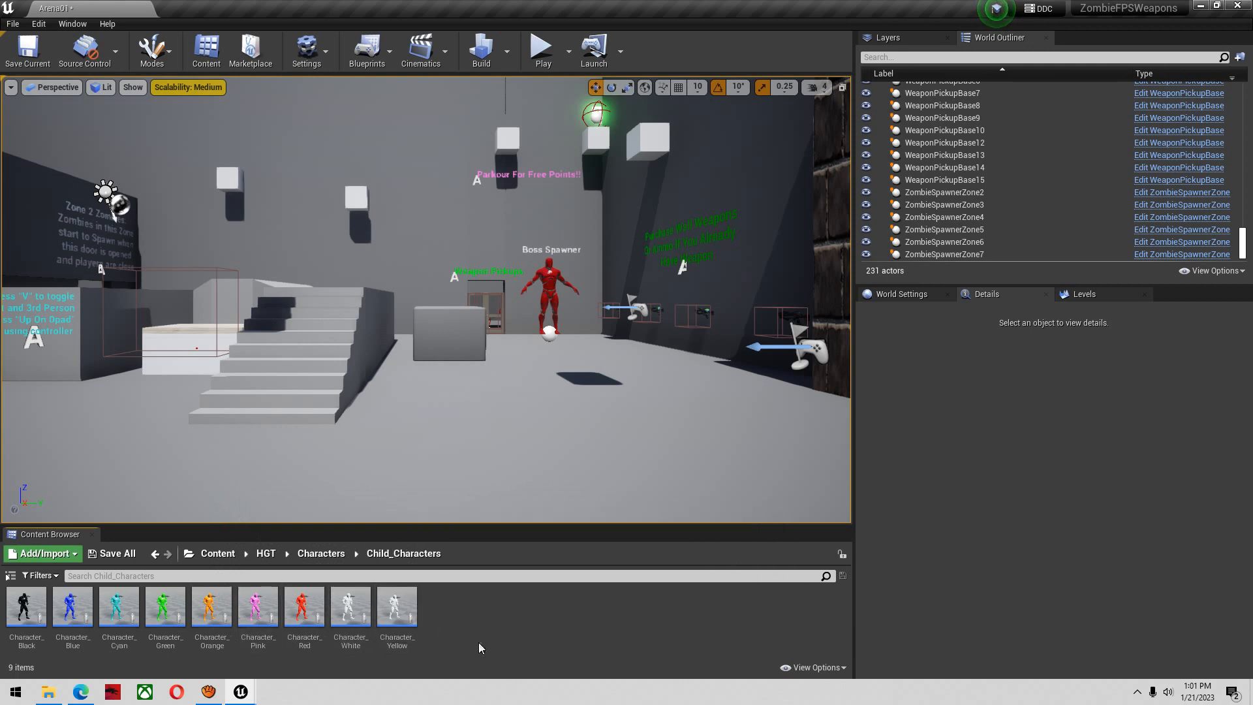
double_click(396, 607)
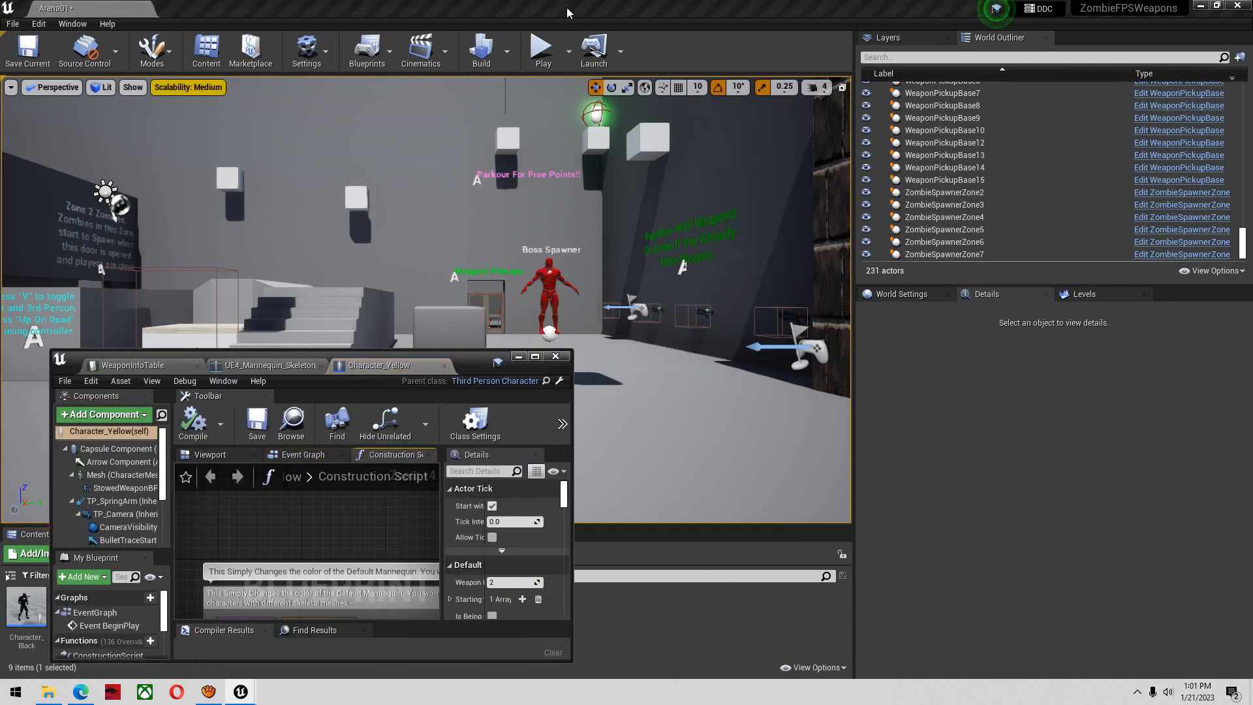
Play the level with the Character_Yellow window moved aside and purchase the AK47 from the wall
click(542, 49)
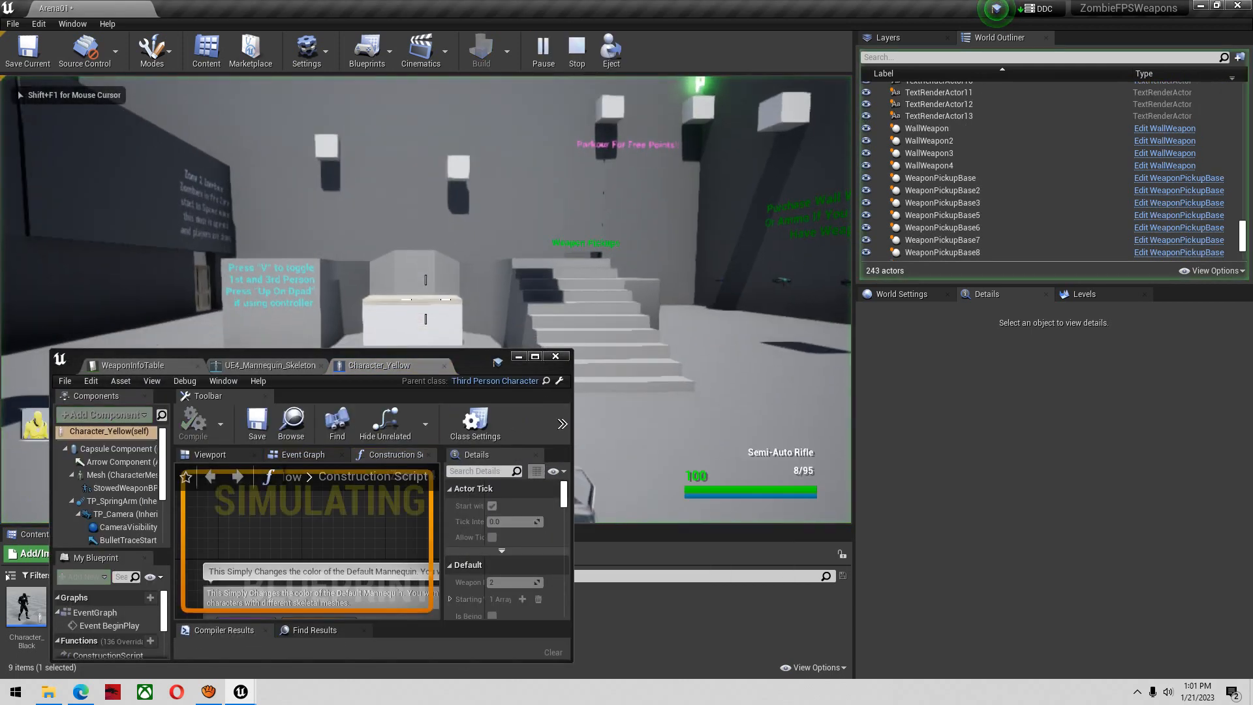
key(super)
drag(472, 362, 347, 172)
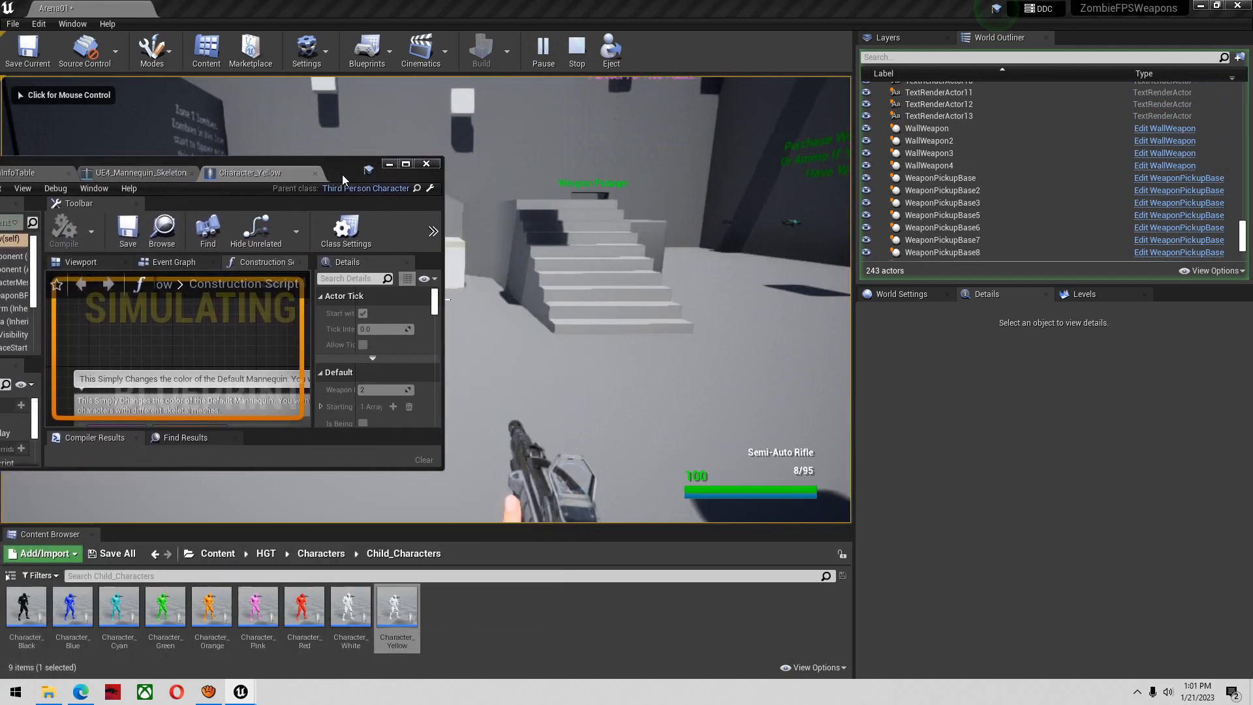
click(470, 235)
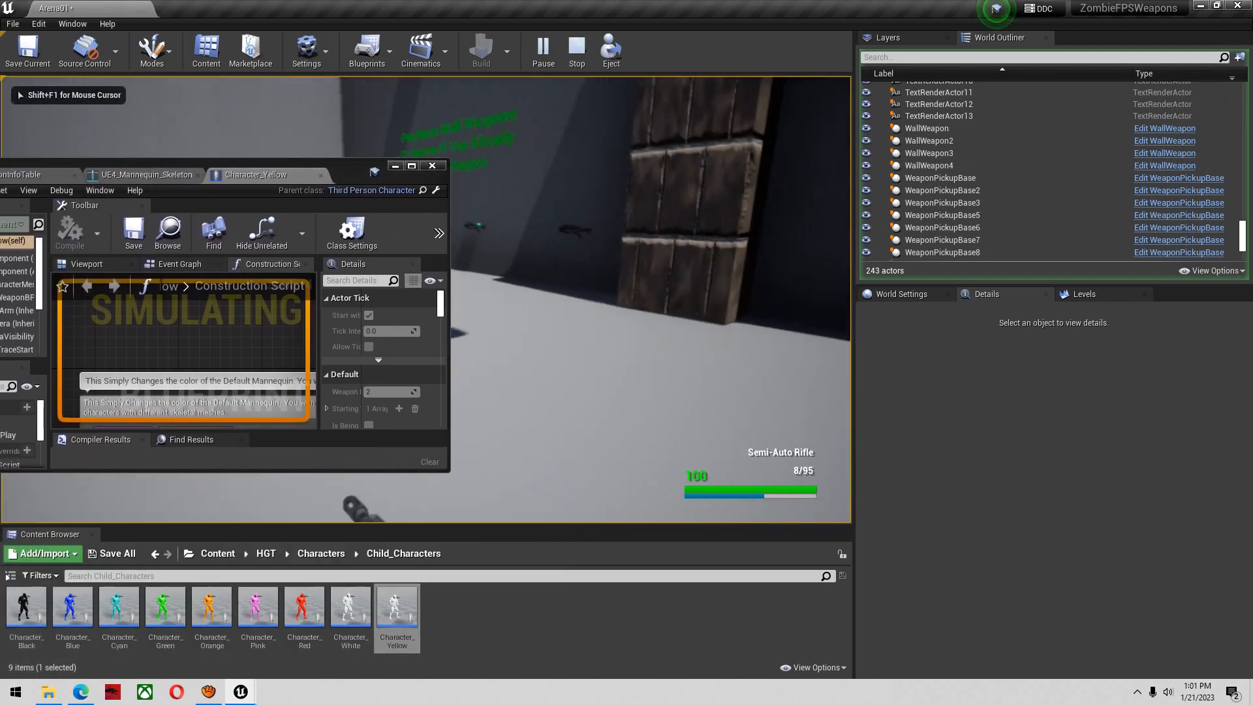
key(shift+w)
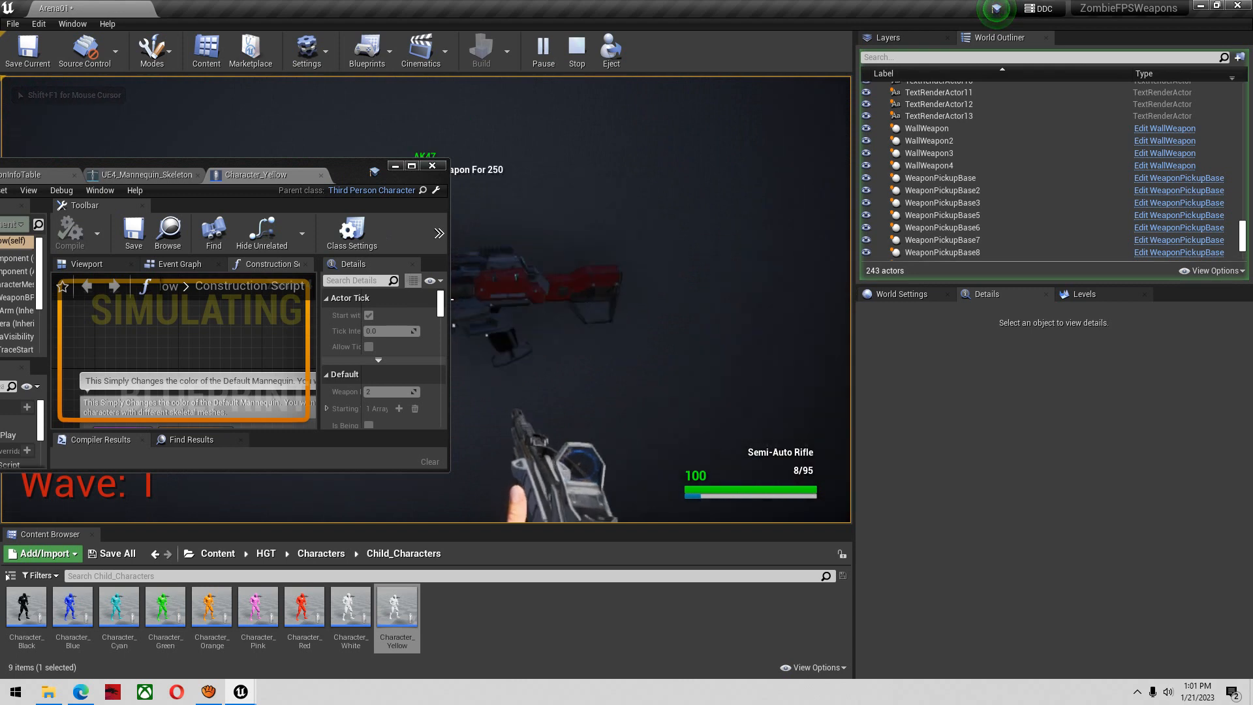
key(e)
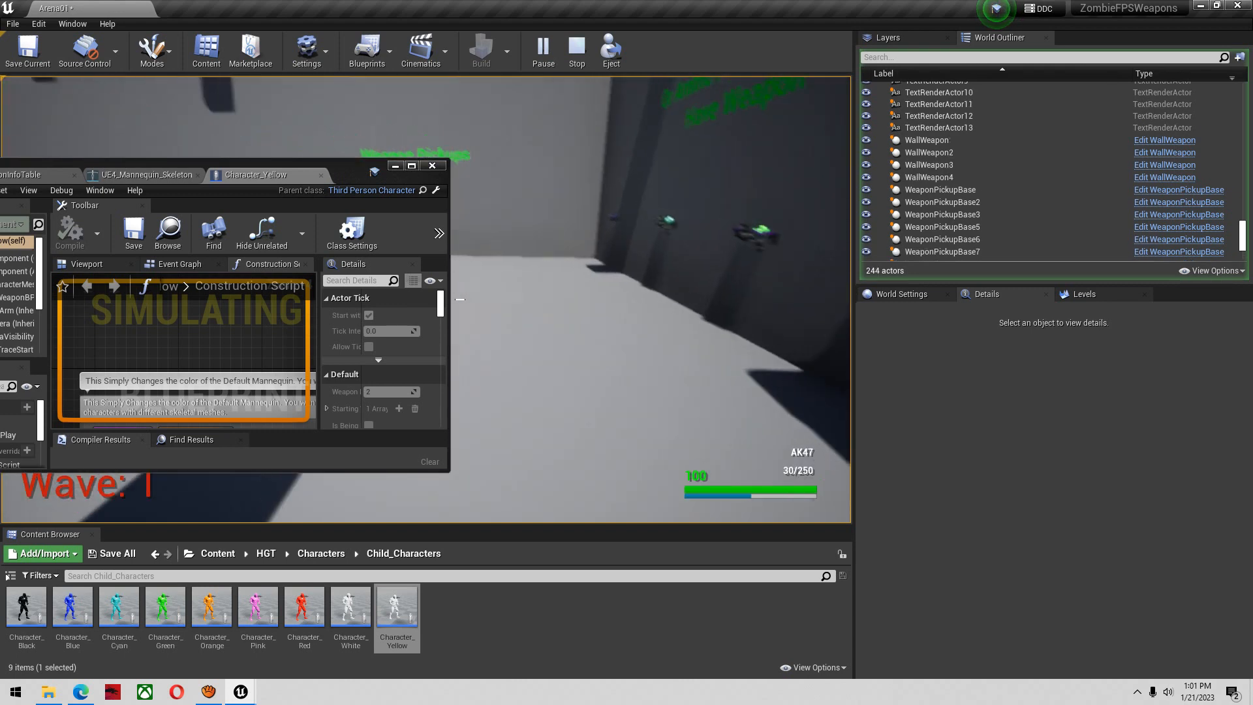
While the game runs, move Character_Yellow's FP_Arms component to about X 85.67, Y -0.01, Z -135.74 in the blueprint viewport
key(super)
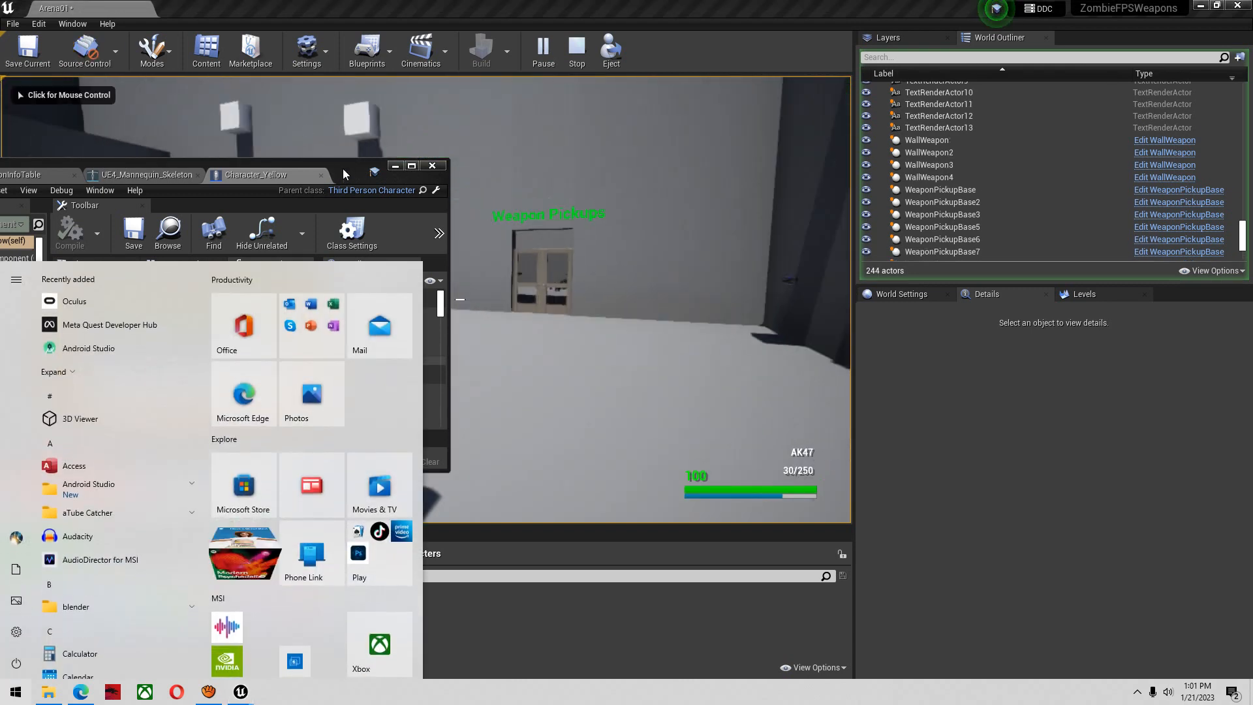
drag(343, 170, 436, 163)
scroll(116, 310, down, 3)
click(116, 310)
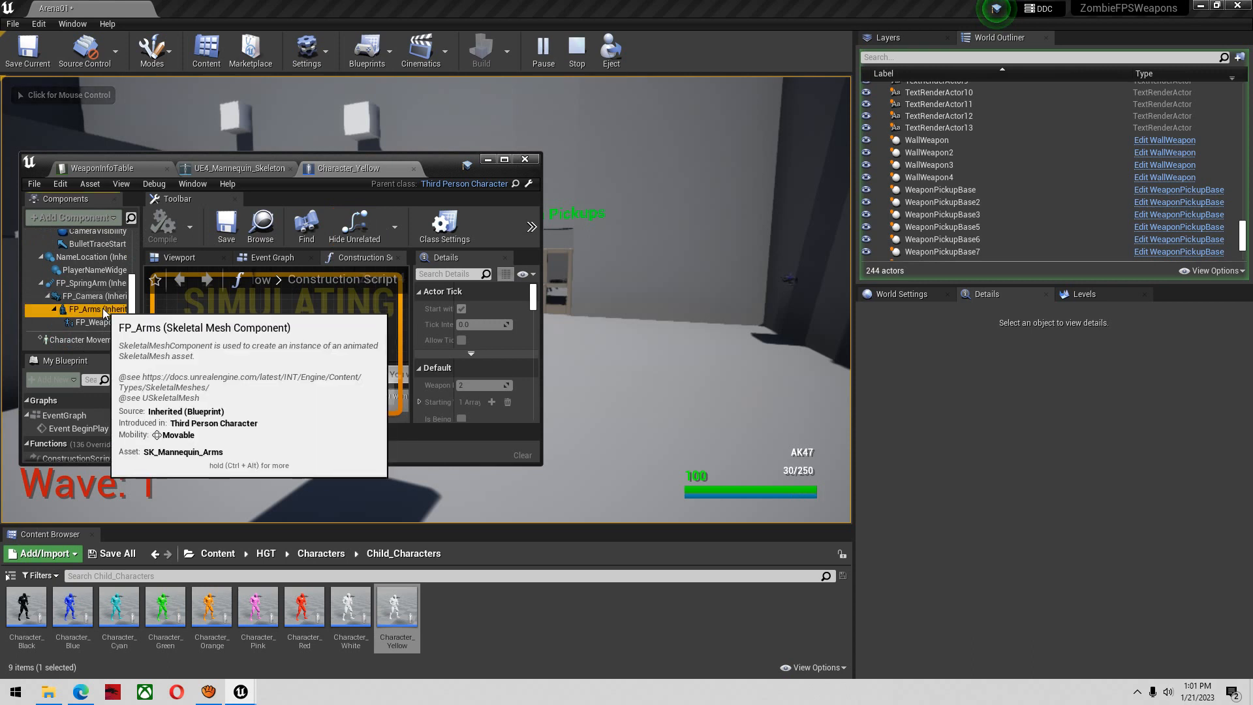
click(177, 257)
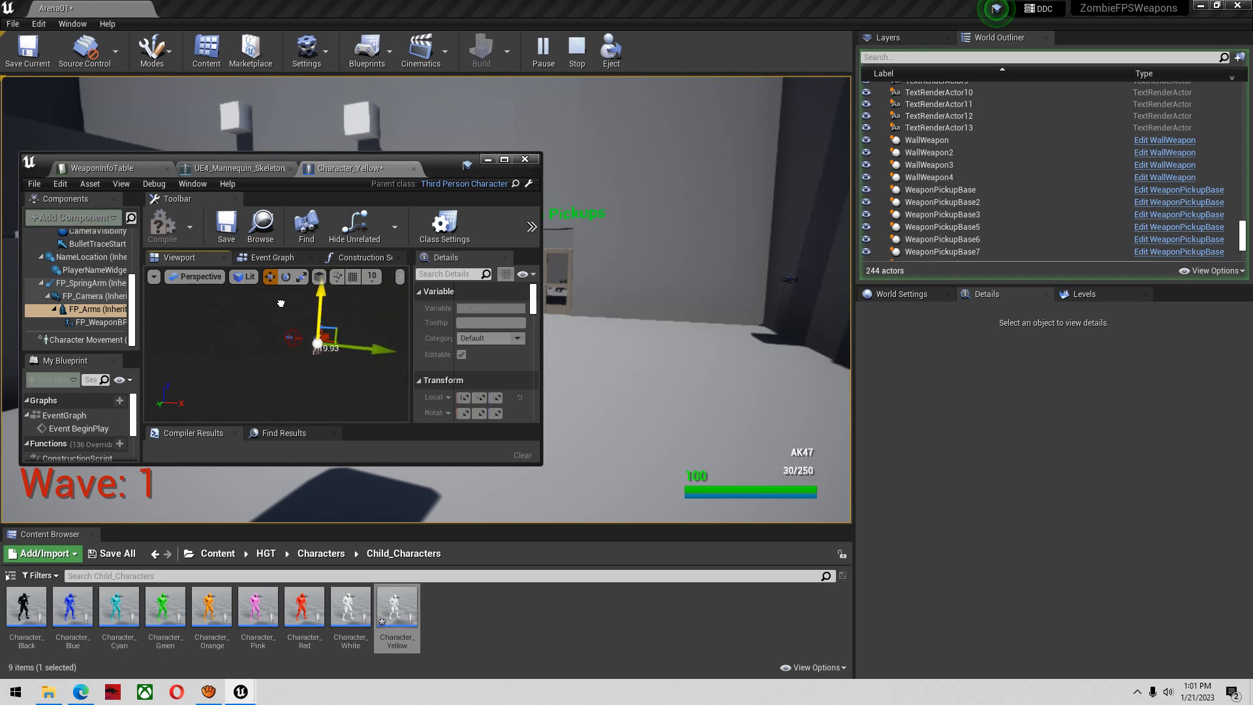
drag(393, 354, 383, 357)
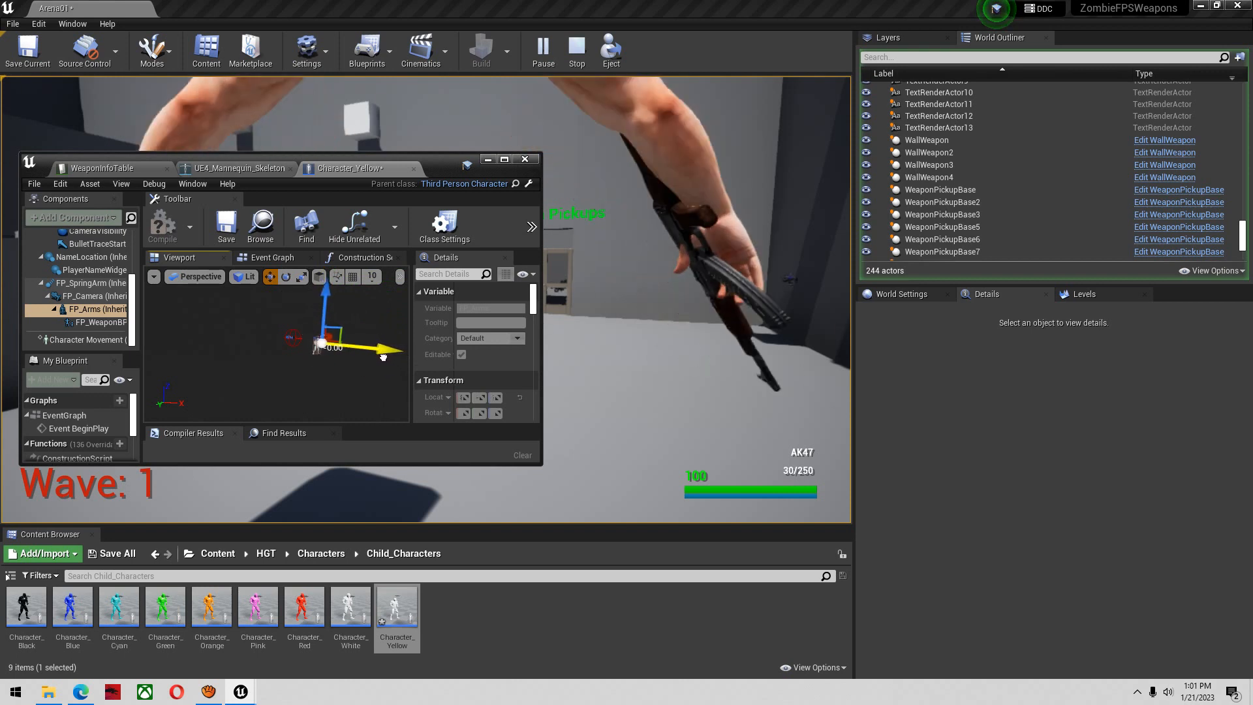
drag(319, 294, 320, 296)
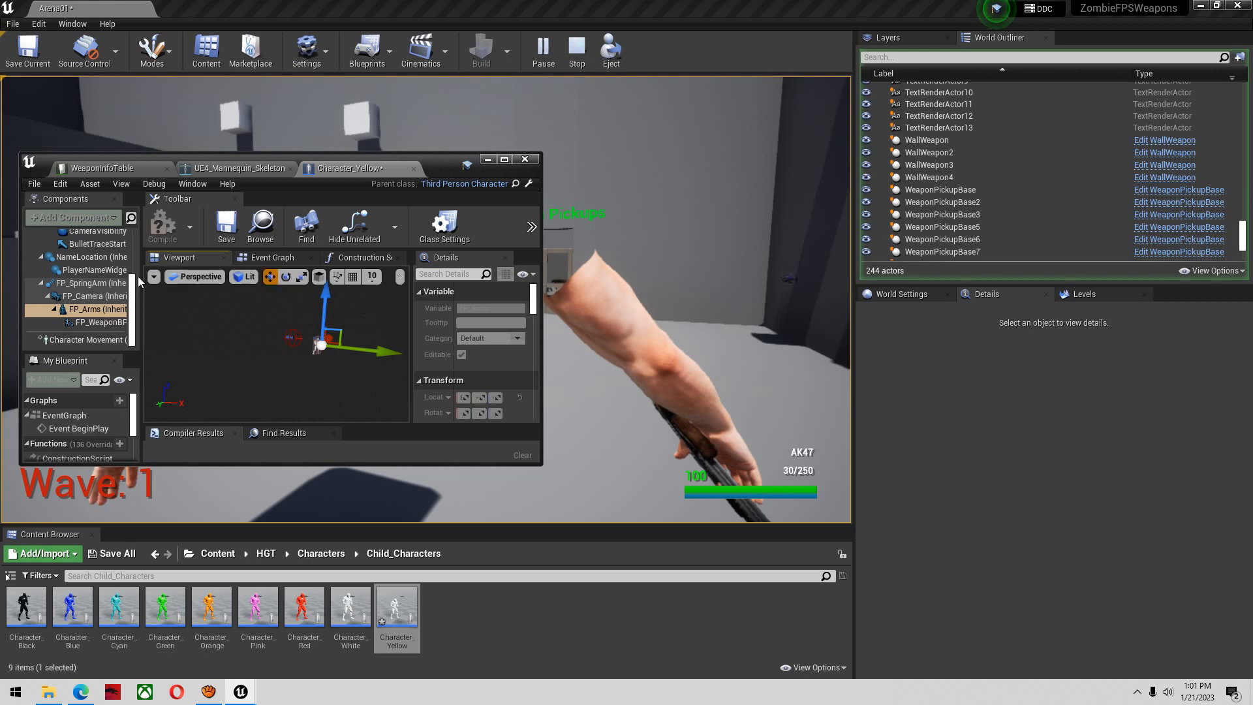
End the play session and close the Message Log
click(577, 158)
key(Escape)
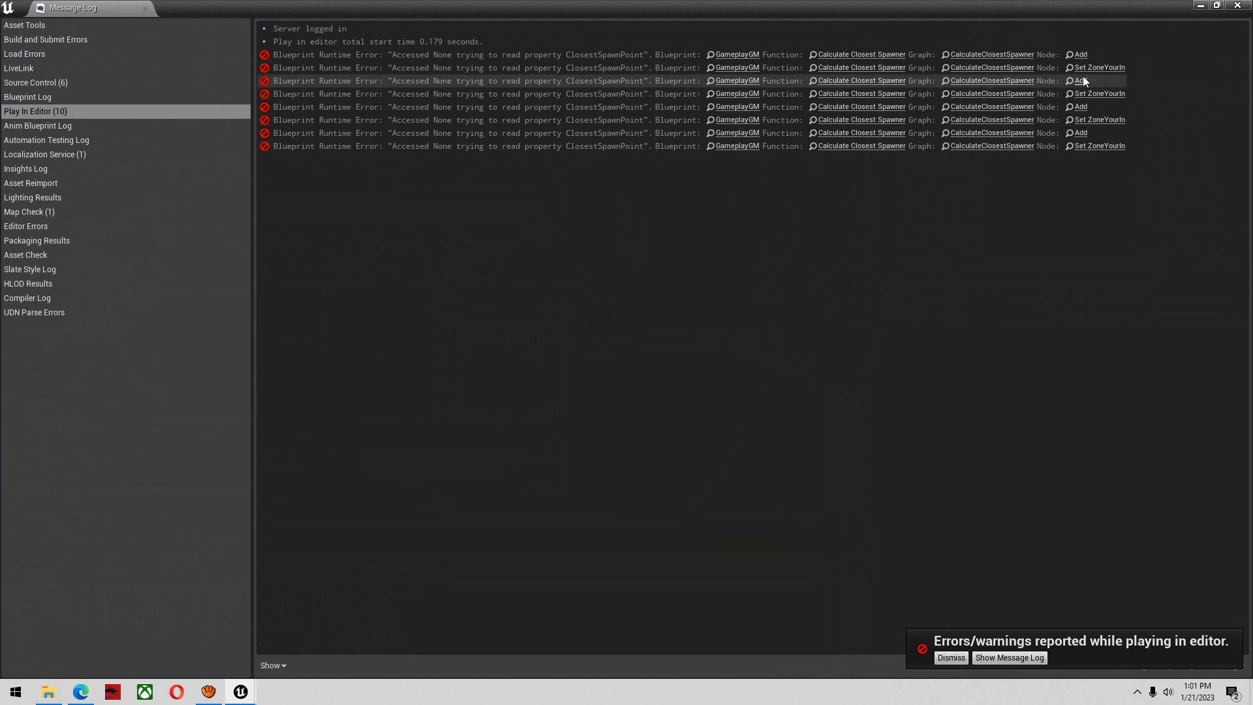
click(1237, 6)
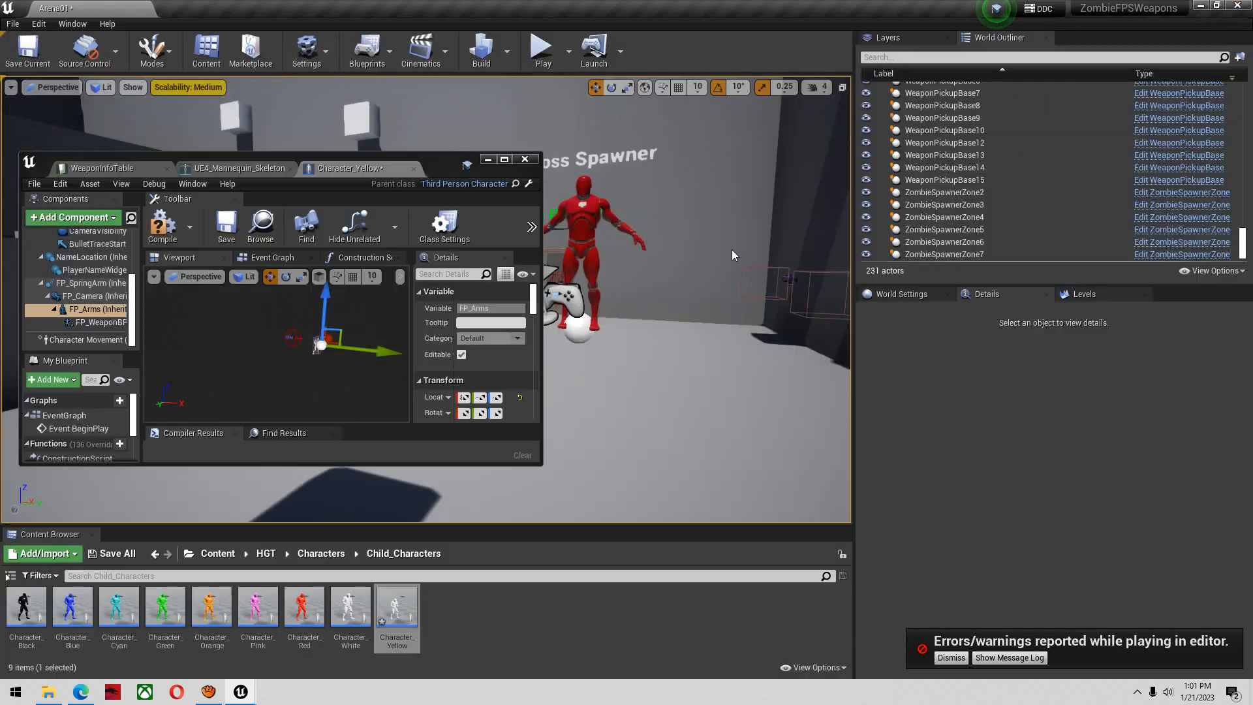
Maximize the Character_Yellow blueprint, locate the FP_Arms skeletal mesh in the project and examine the arms holding the rifle up close
click(504, 159)
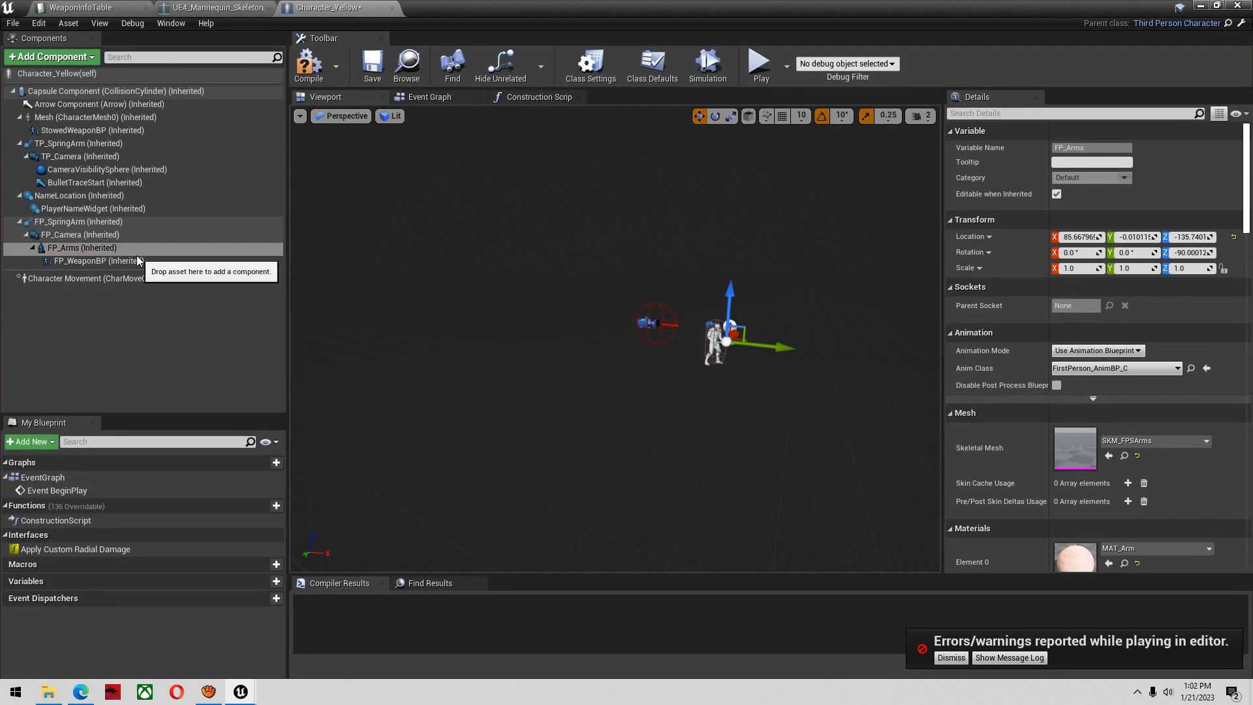
click(170, 251)
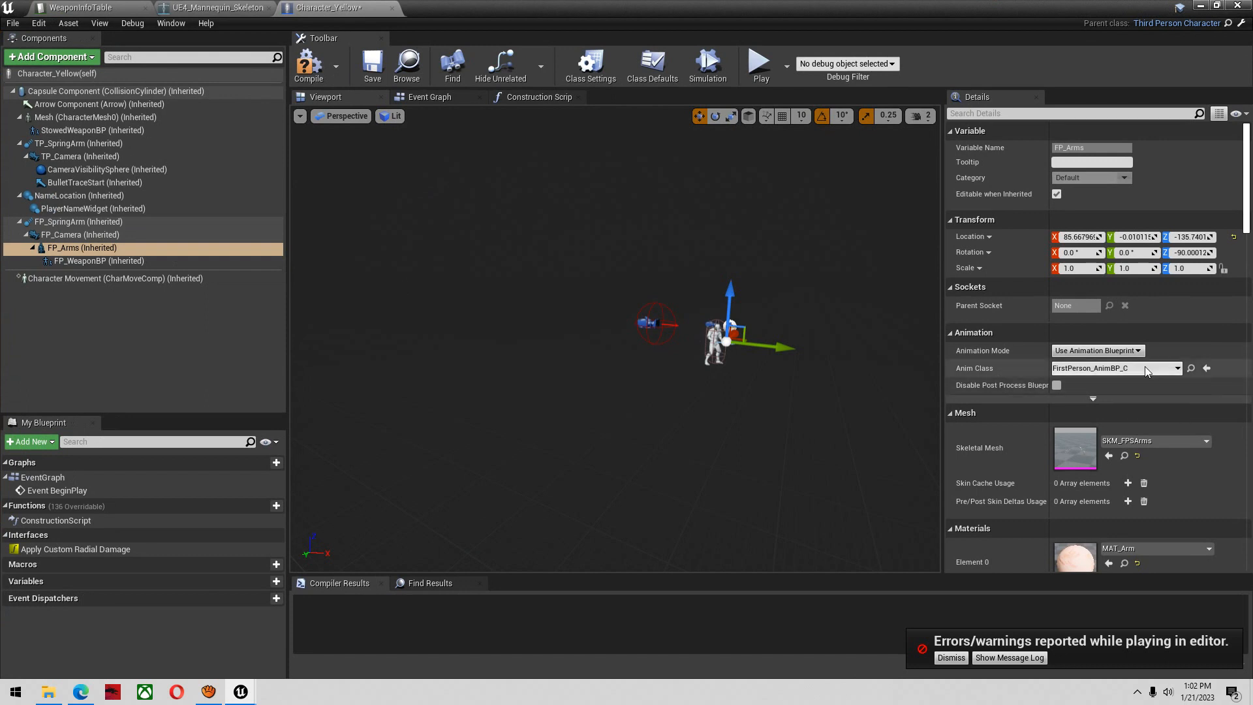
click(1124, 456)
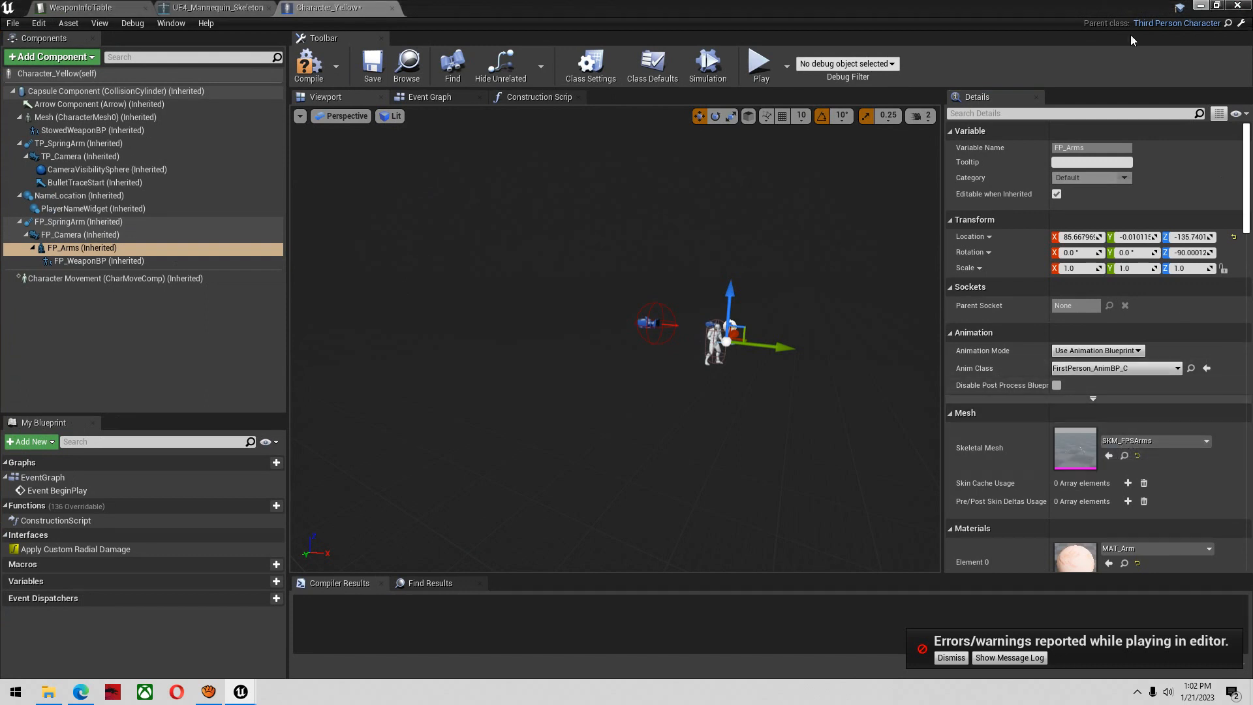
scroll(706, 300, up, 7)
mouse_move(708, 304)
right_down()
mouse_move(774, 281)
mouse_move(727, 296)
right_up()
key(d)
key(w)
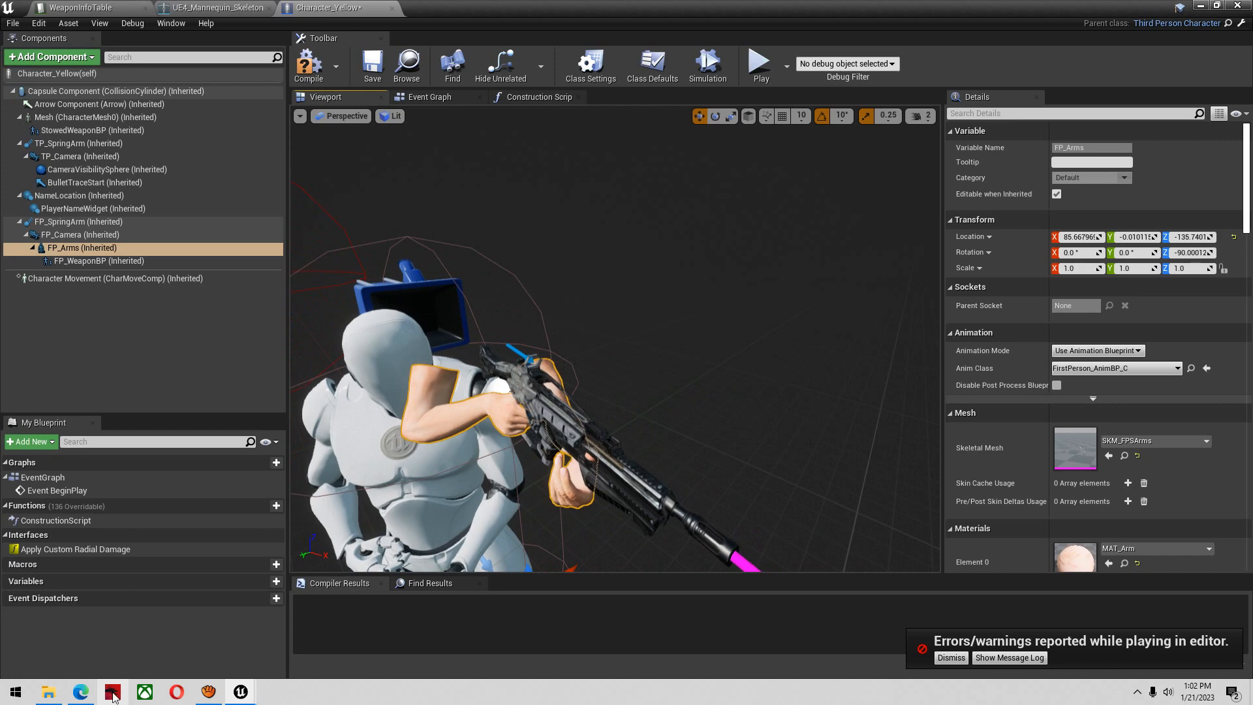
click(208, 692)
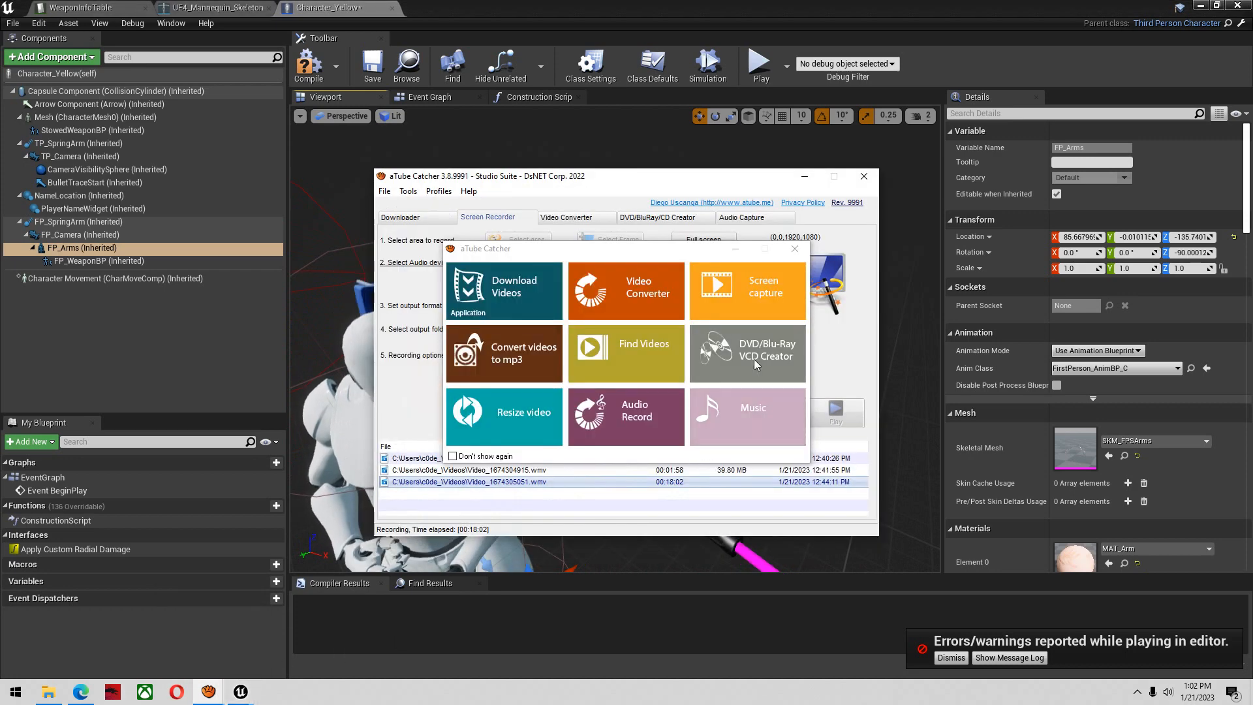
drag(685, 250, 826, 527)
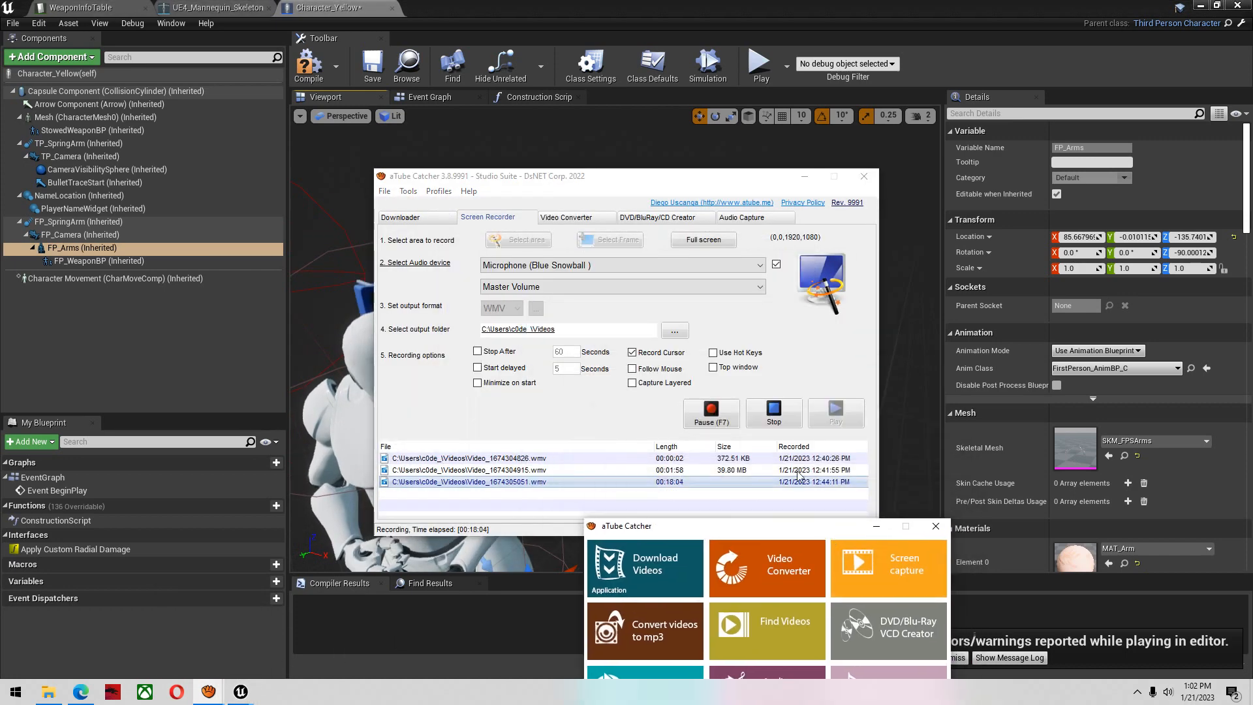
click(712, 412)
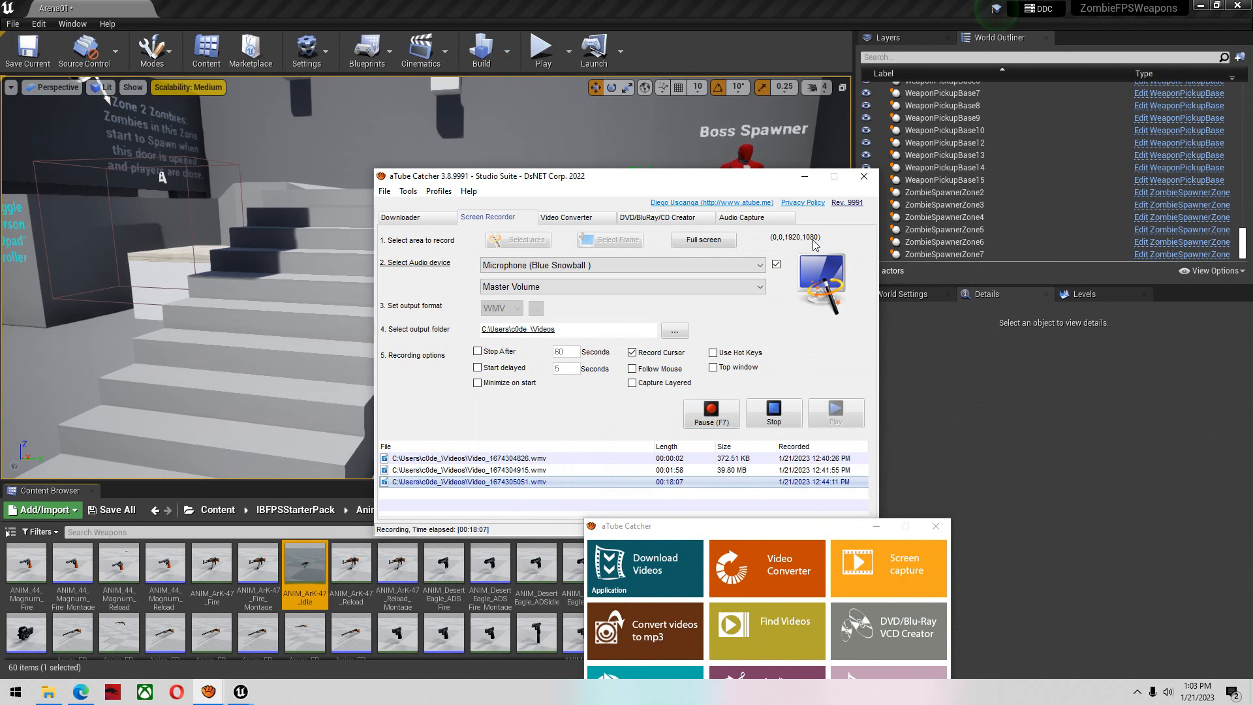
click(804, 176)
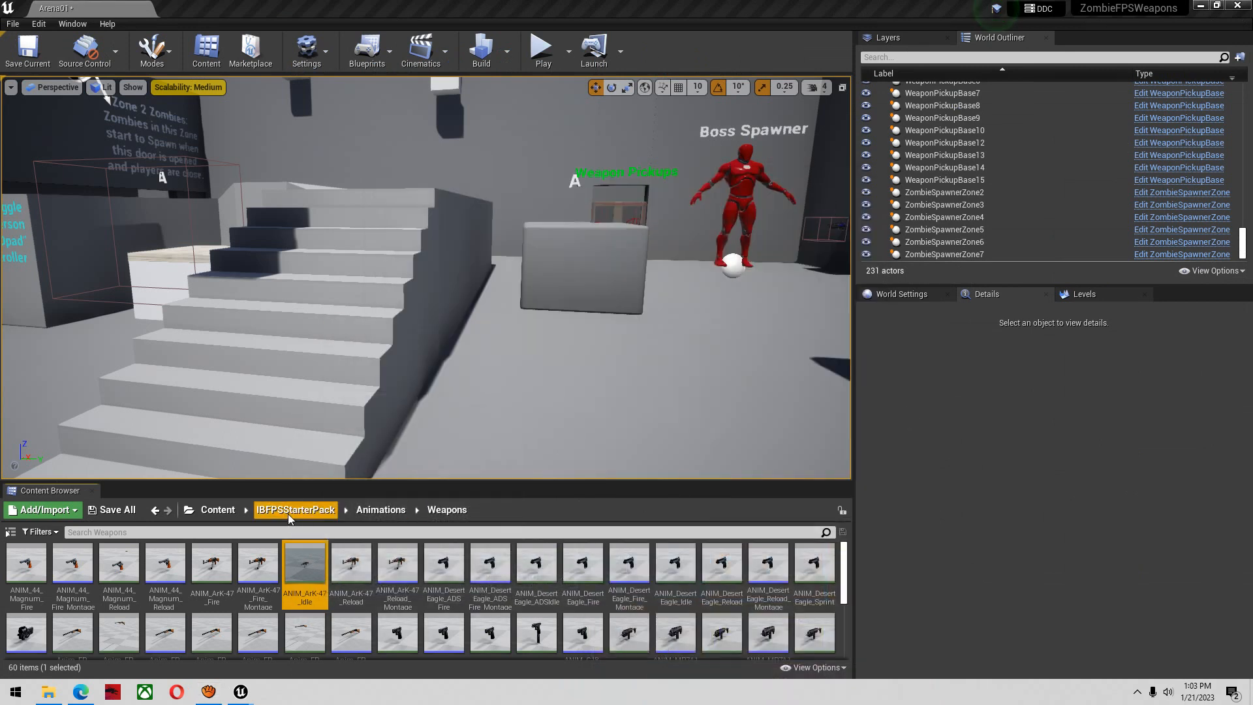
Search the entire Content folder for "anim bp" and open the FirstPerson_AnimBP animation blueprint
click(287, 514)
click(259, 536)
text(anim bp)
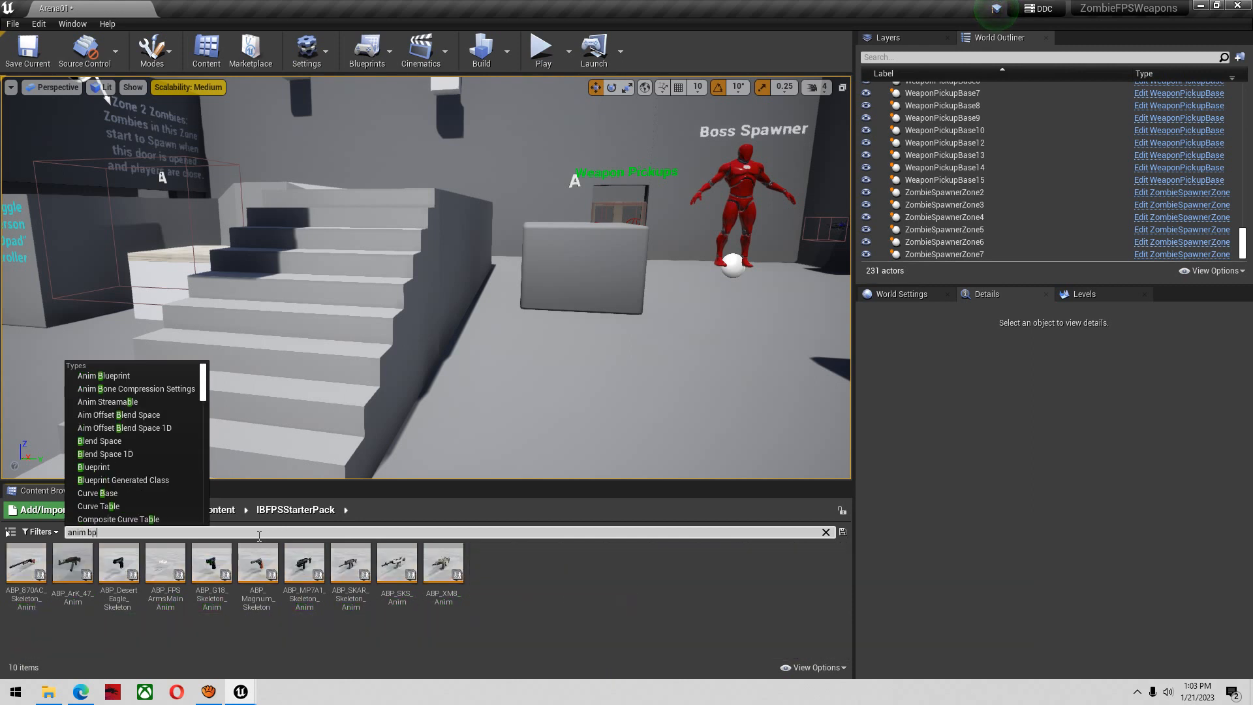
click(217, 510)
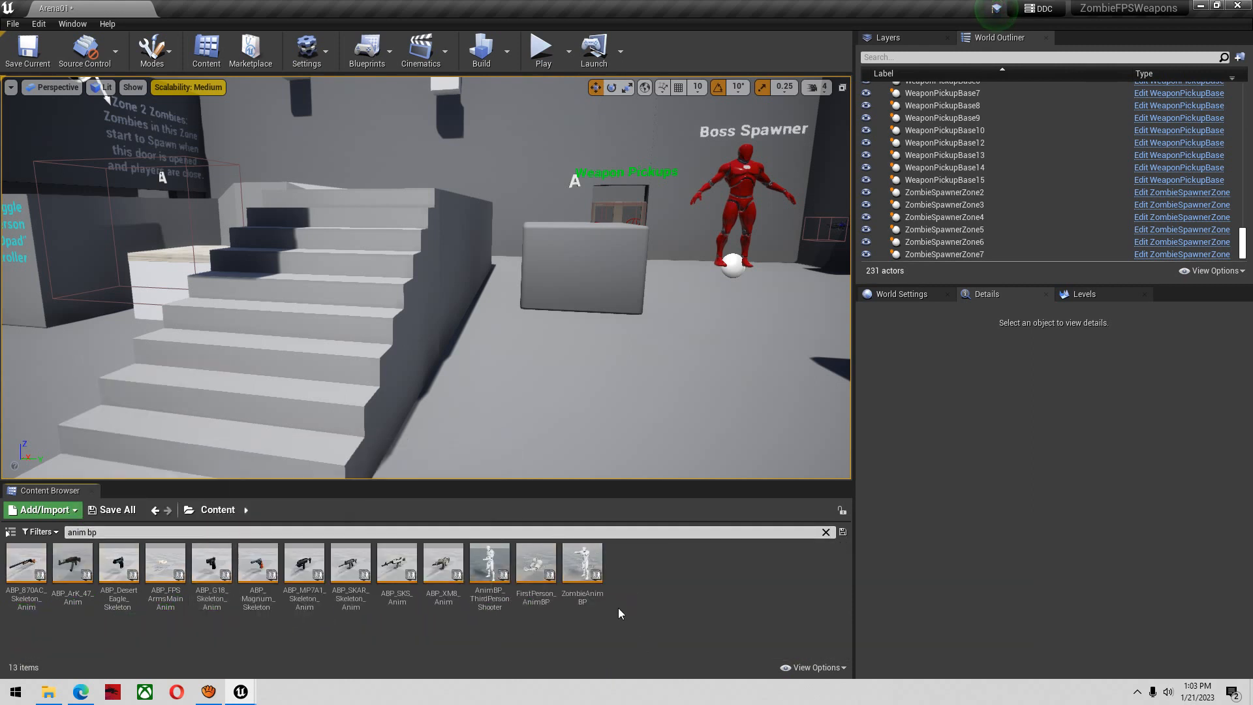
double_click(535, 564)
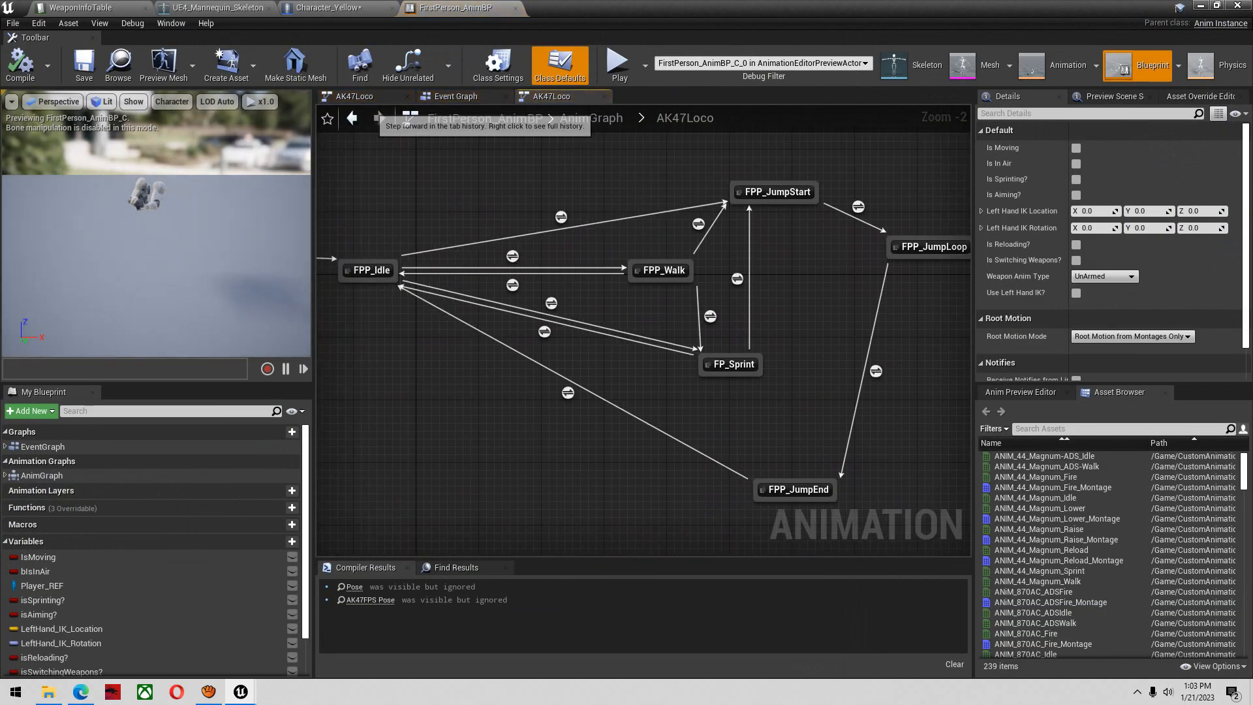
In the AnimGraph, connect the AK47Loco state machine's output to the AK47Cache pose input
click(352, 118)
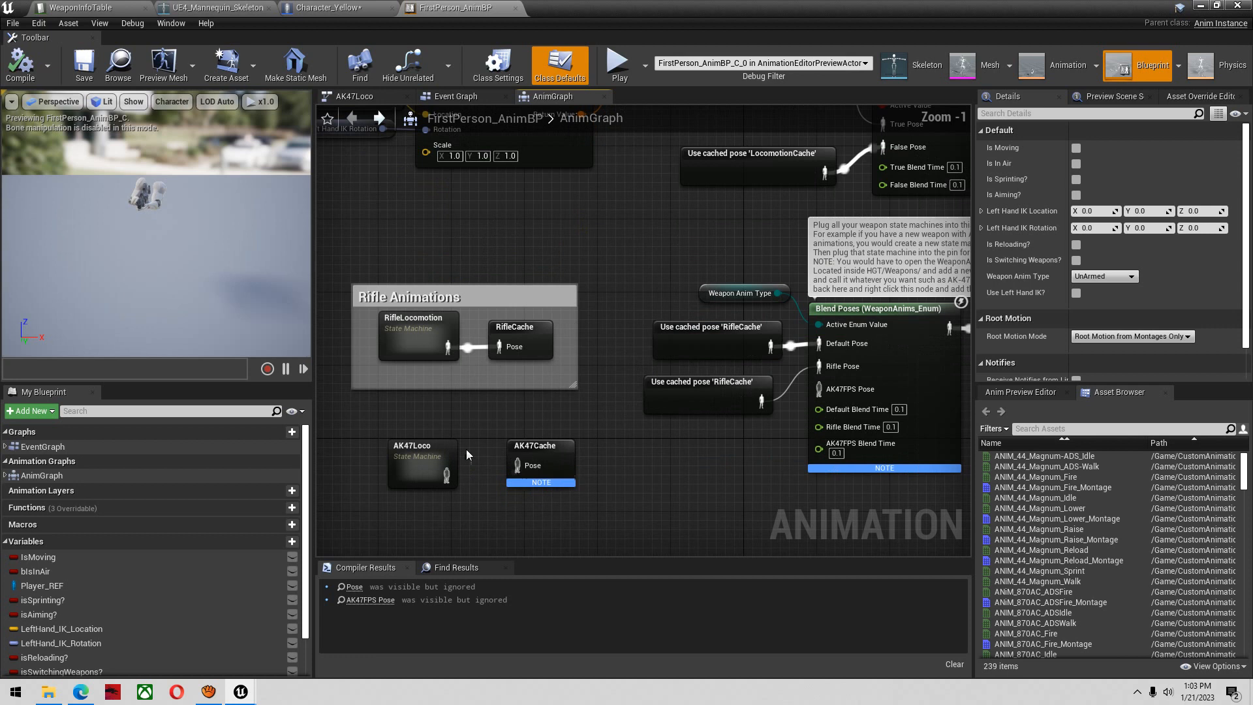
click(40, 475)
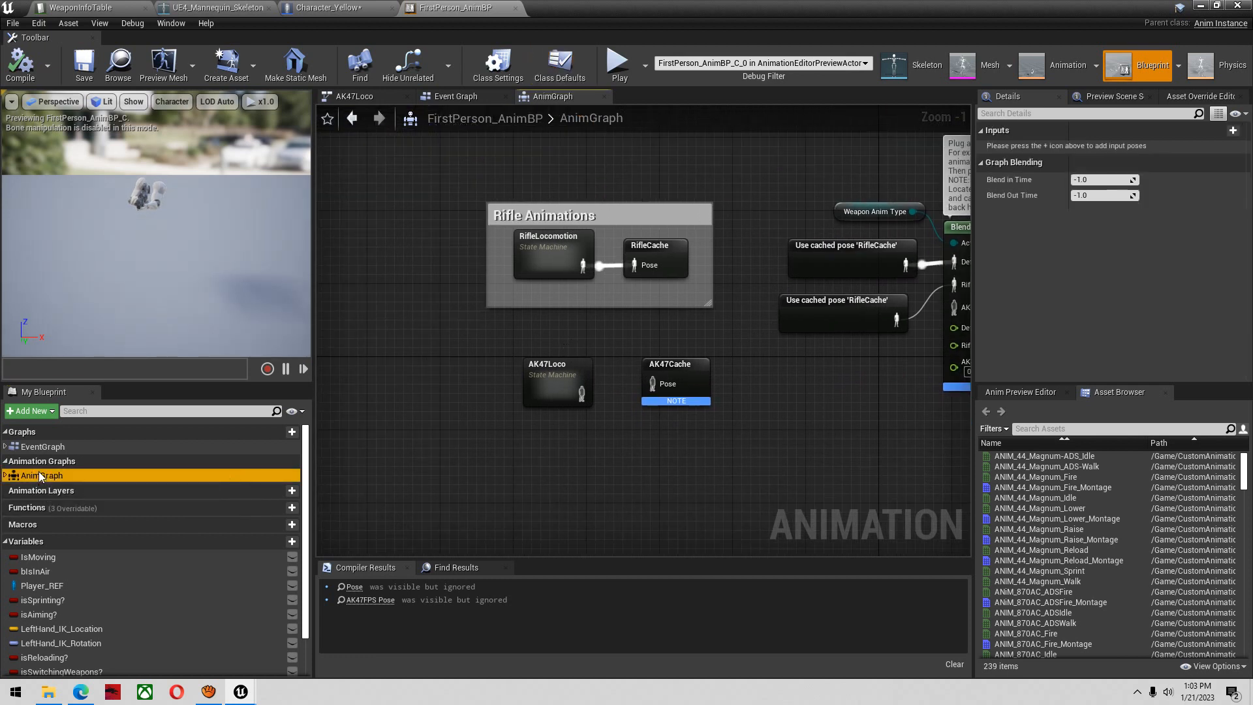
right_drag(579, 433, 509, 462)
scroll(509, 462, up, 1)
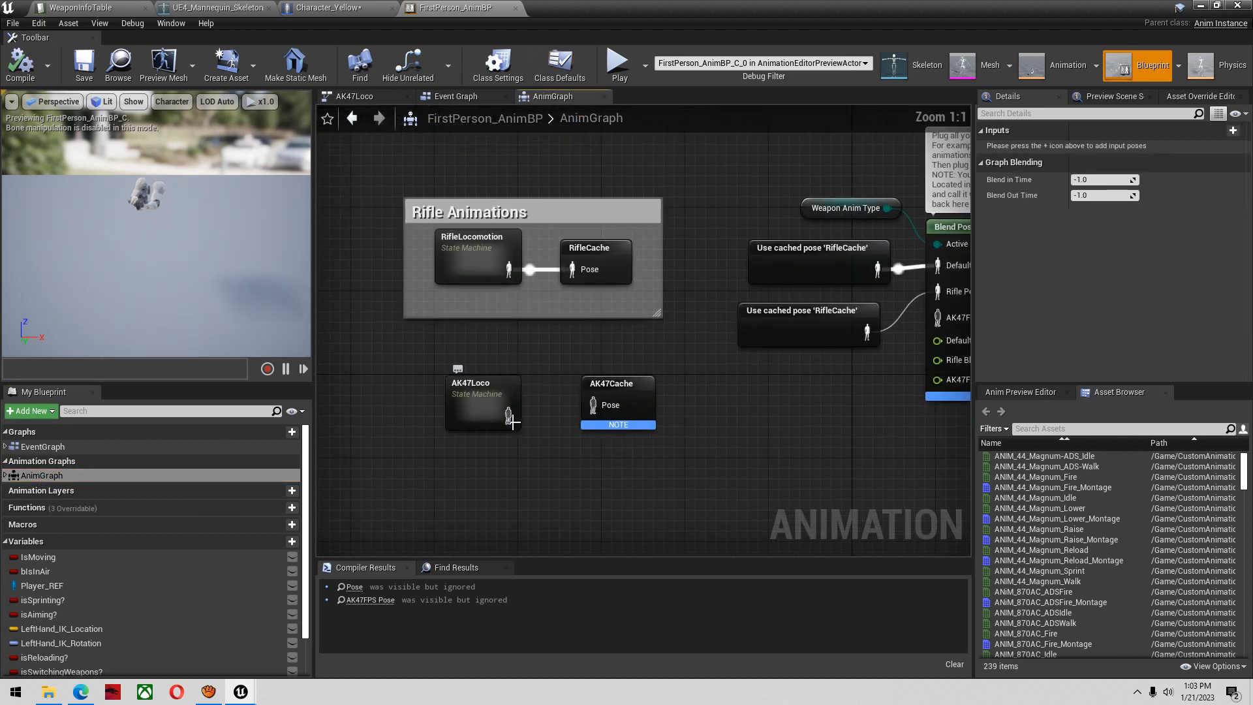
drag(509, 416, 604, 405)
Add a Use cached pose 'AK47Cache' node, connect it to the AK47FPS Pose input of Blend Poses, and compile and save
right_drag(797, 420, 709, 452)
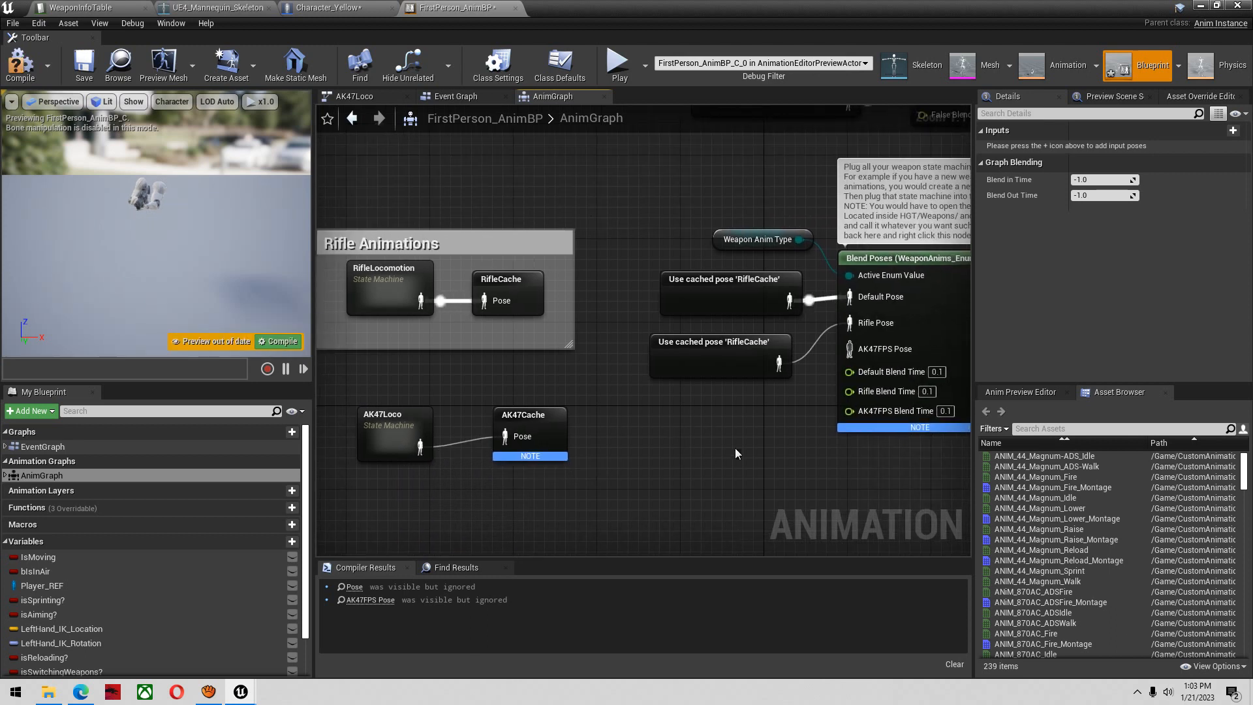
right_click(679, 428)
text(use)
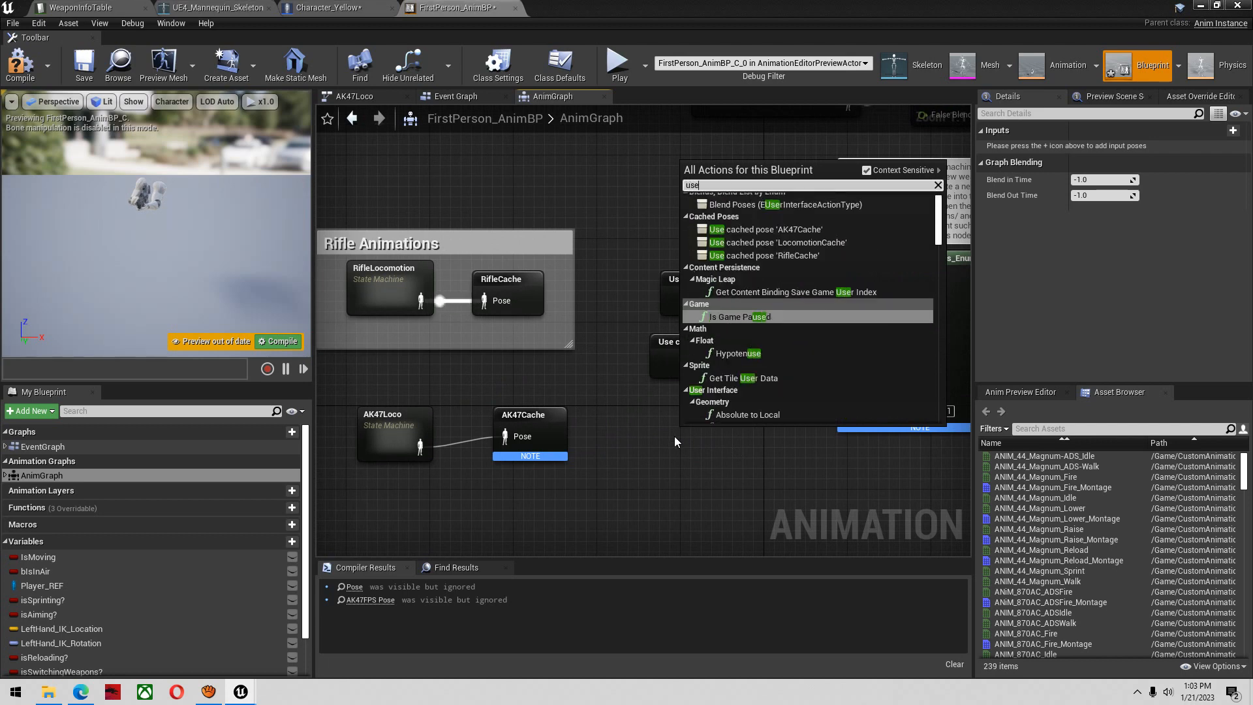
text( cahce)
key(BackSpace)
key(BackSpace)
key(BackSpace)
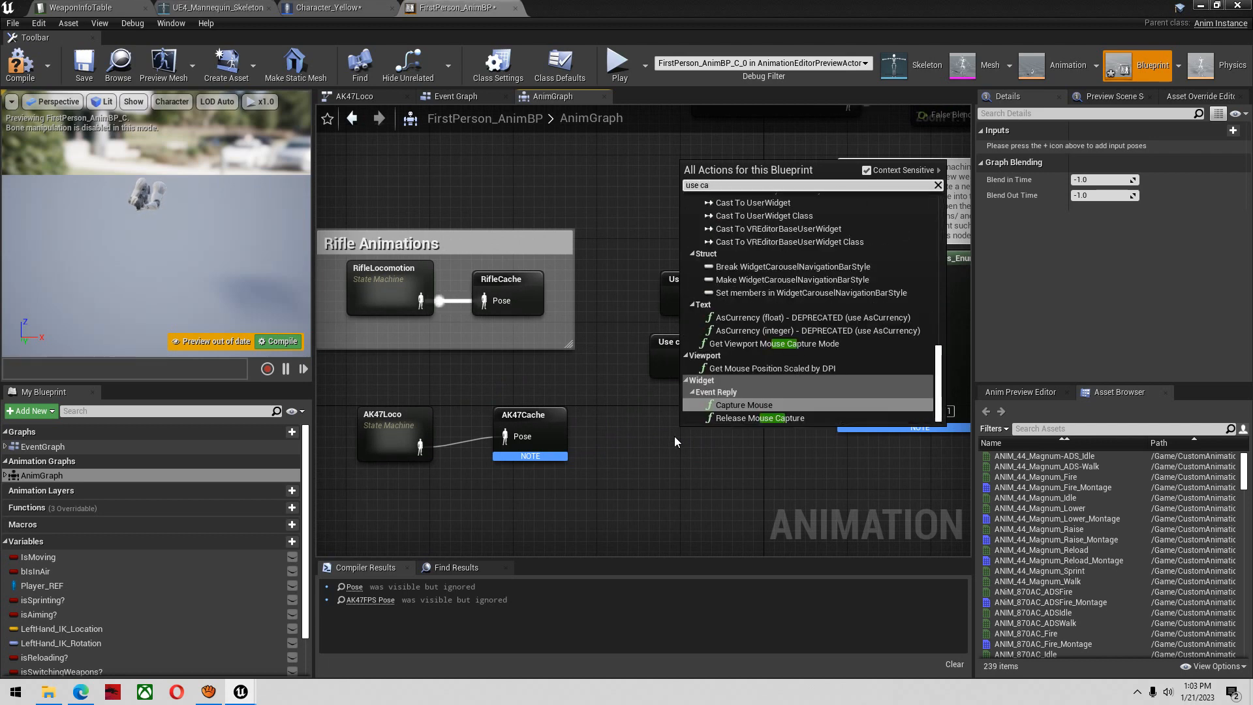
text(che)
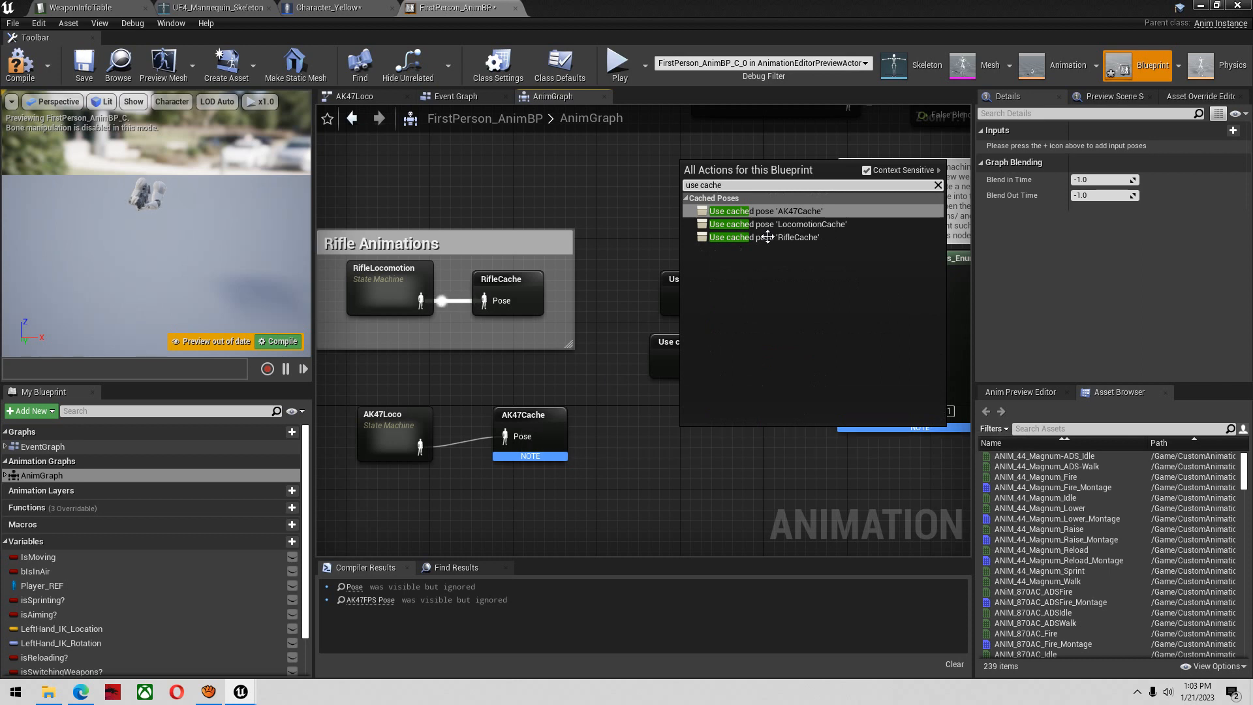
click(830, 209)
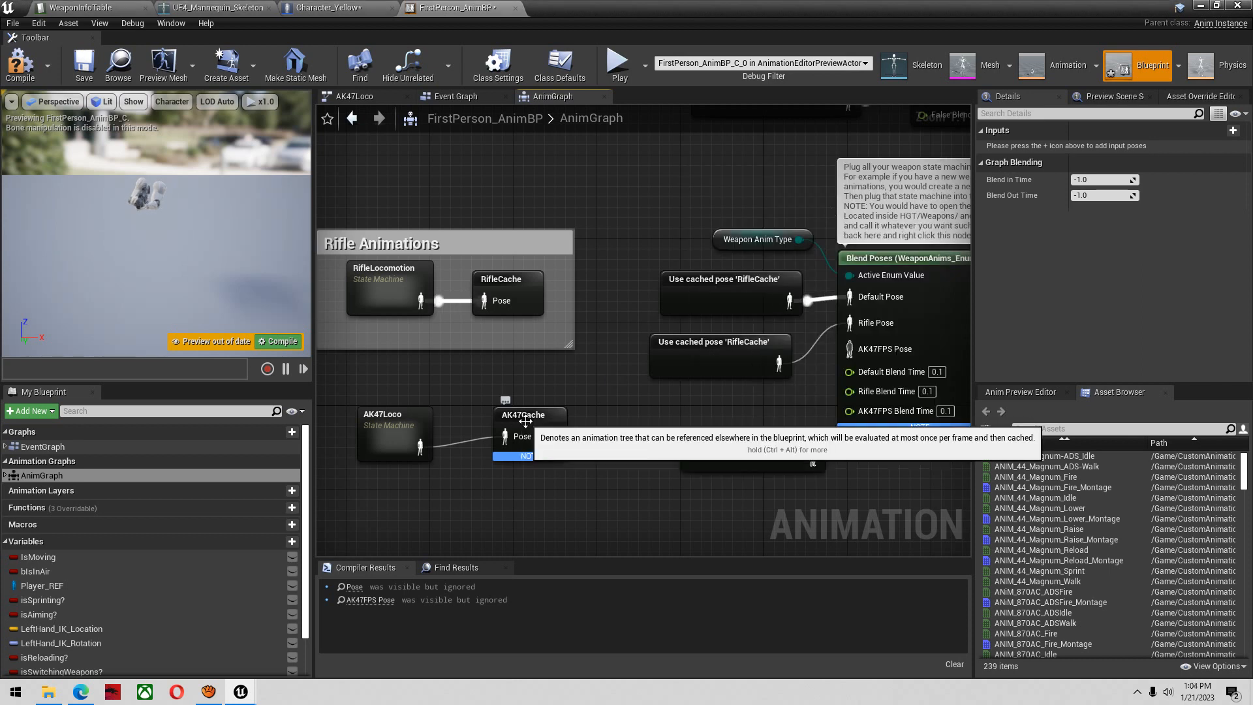
drag(786, 440, 731, 440)
drag(852, 347, 849, 348)
click(21, 64)
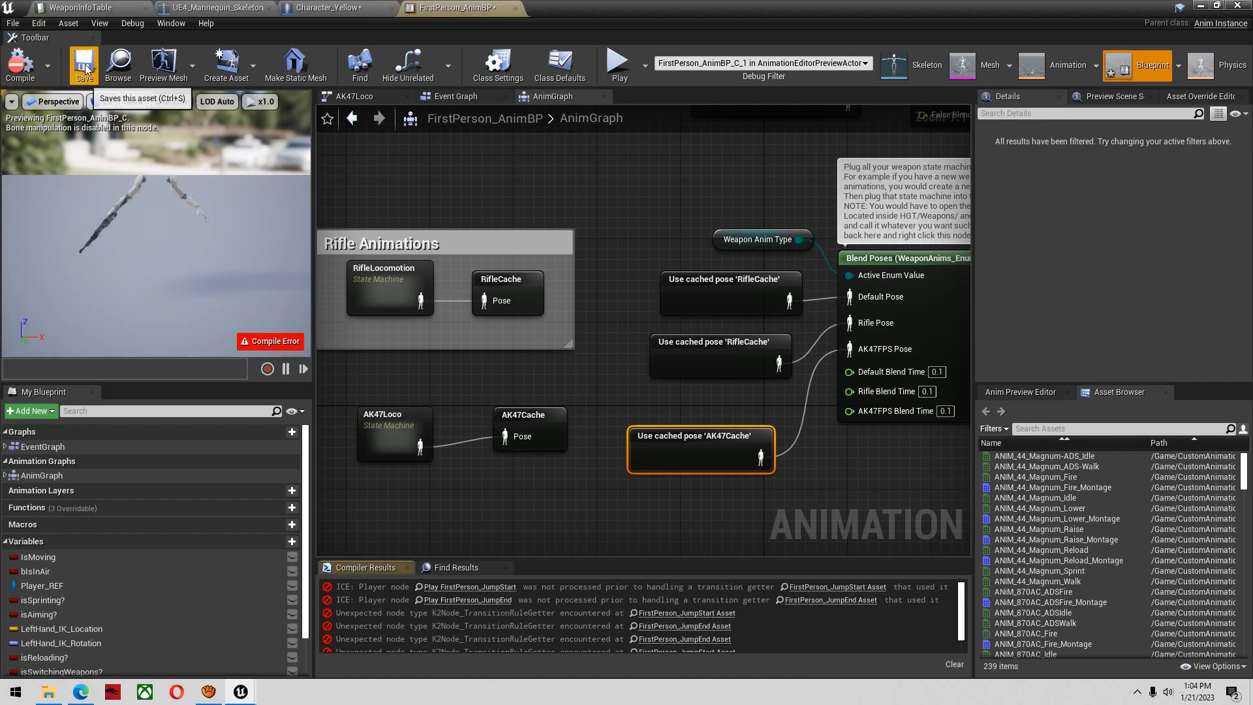
click(84, 63)
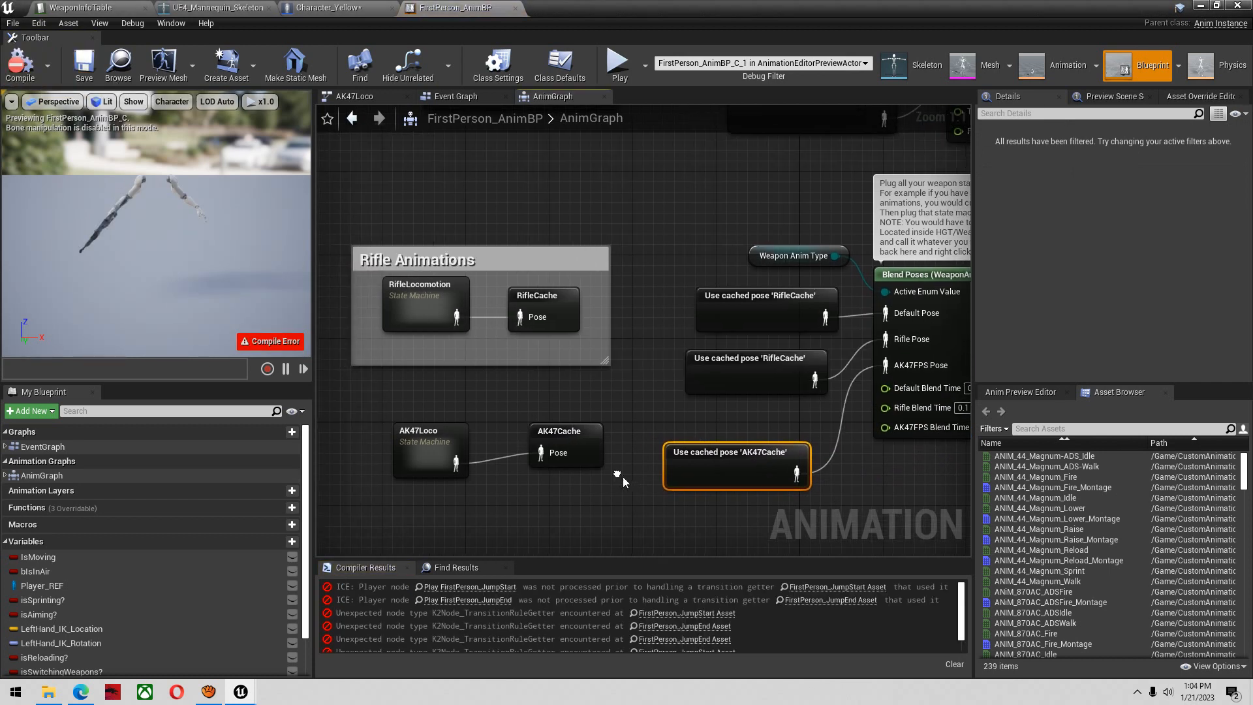
Trace the jump-start compile errors, delete the FirstPerson_JumpStart Asset node from the FPP_JumpStart to FPP_JumpLoop rule, and recompile
click(470, 588)
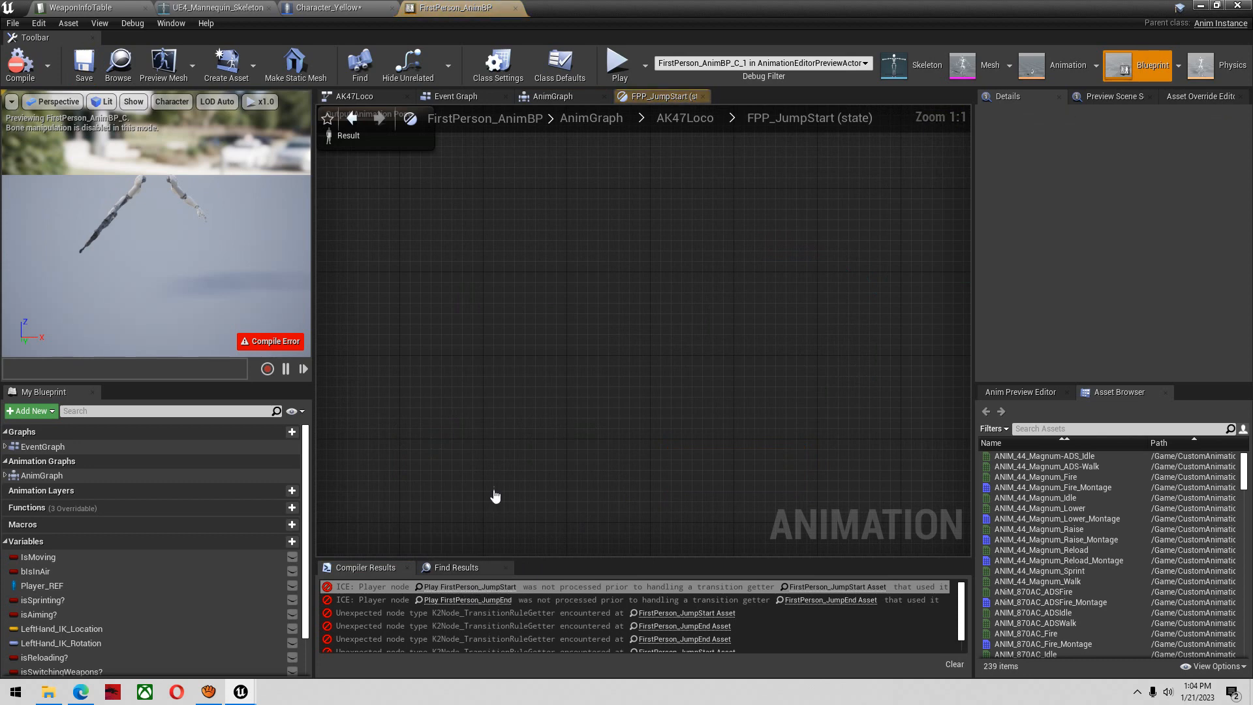
right_drag(723, 447, 728, 447)
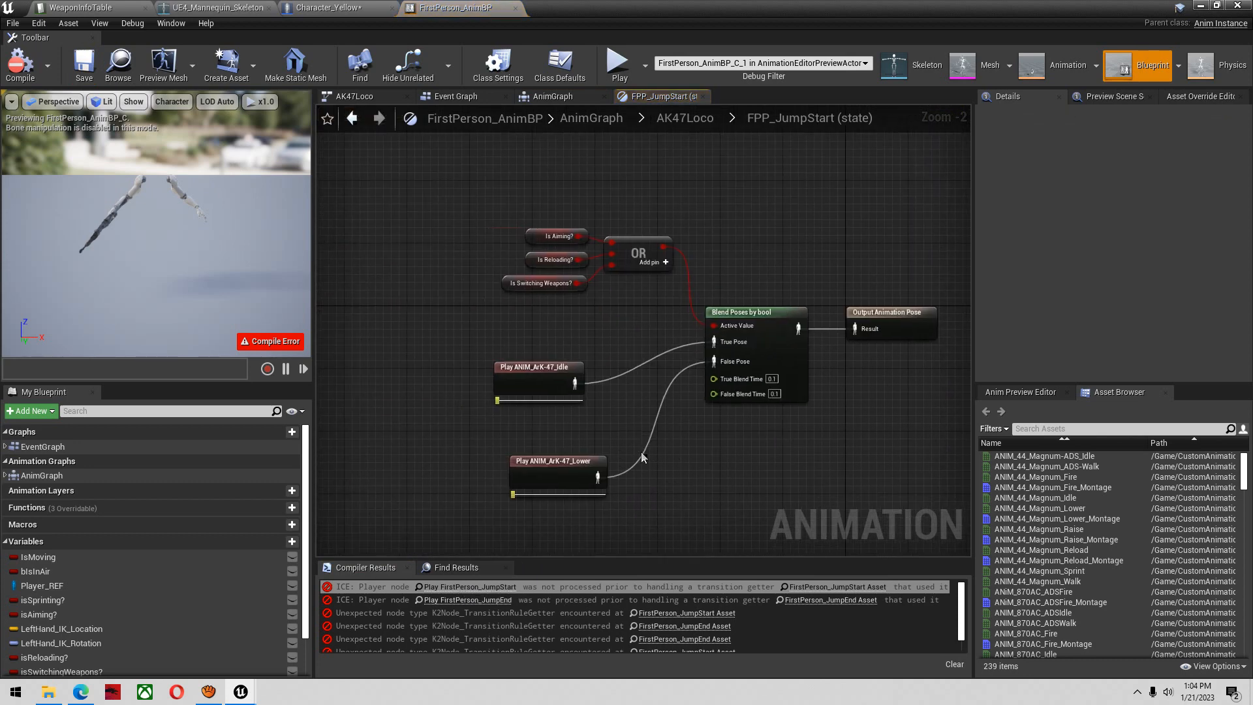
right_drag(634, 430, 638, 417)
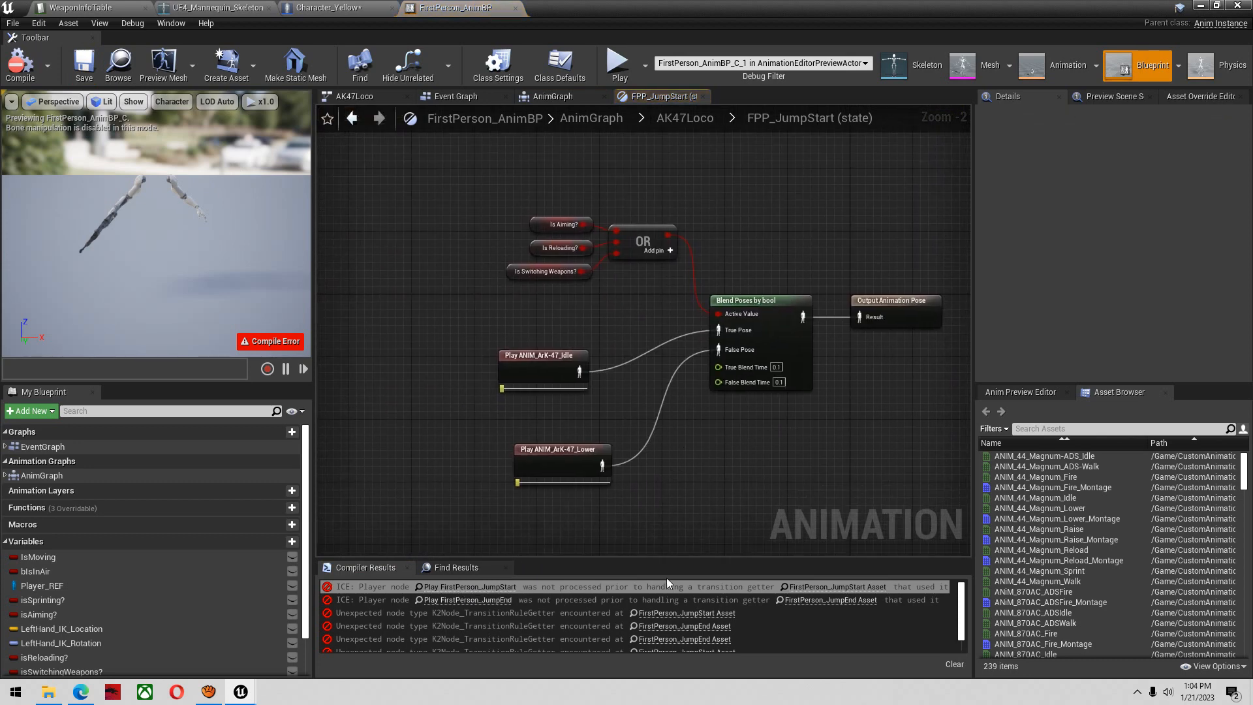
click(667, 613)
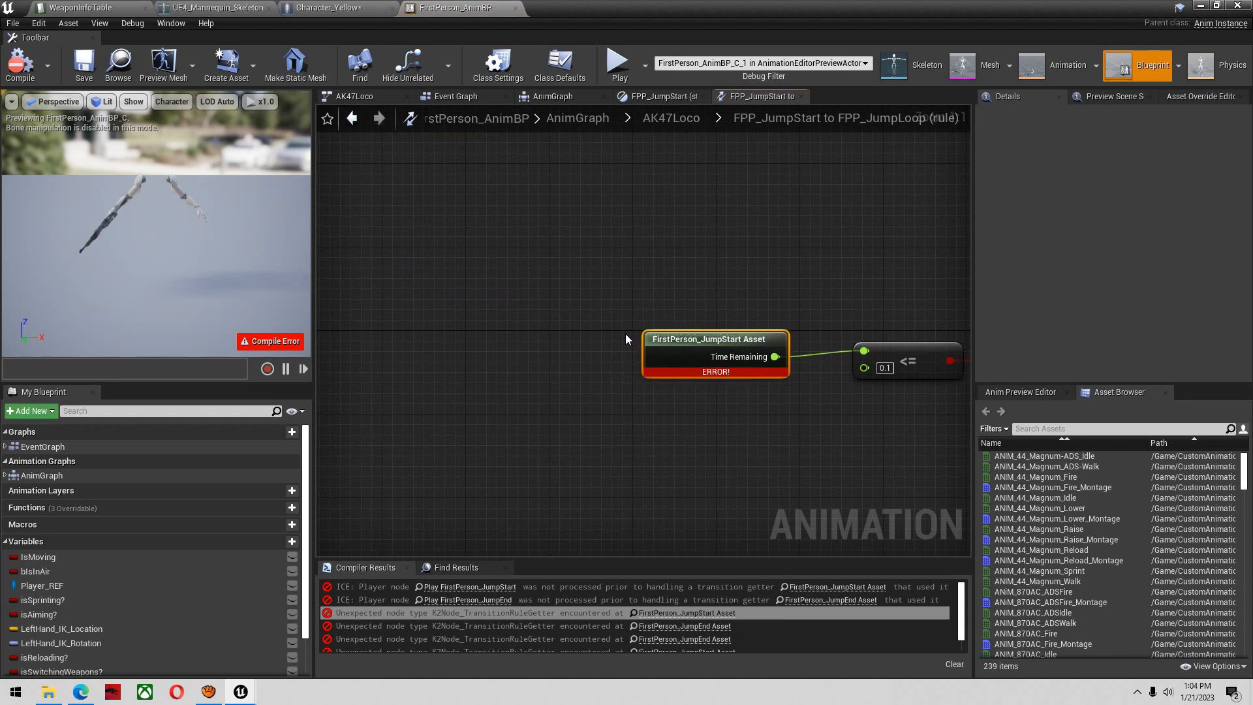
key(Delete)
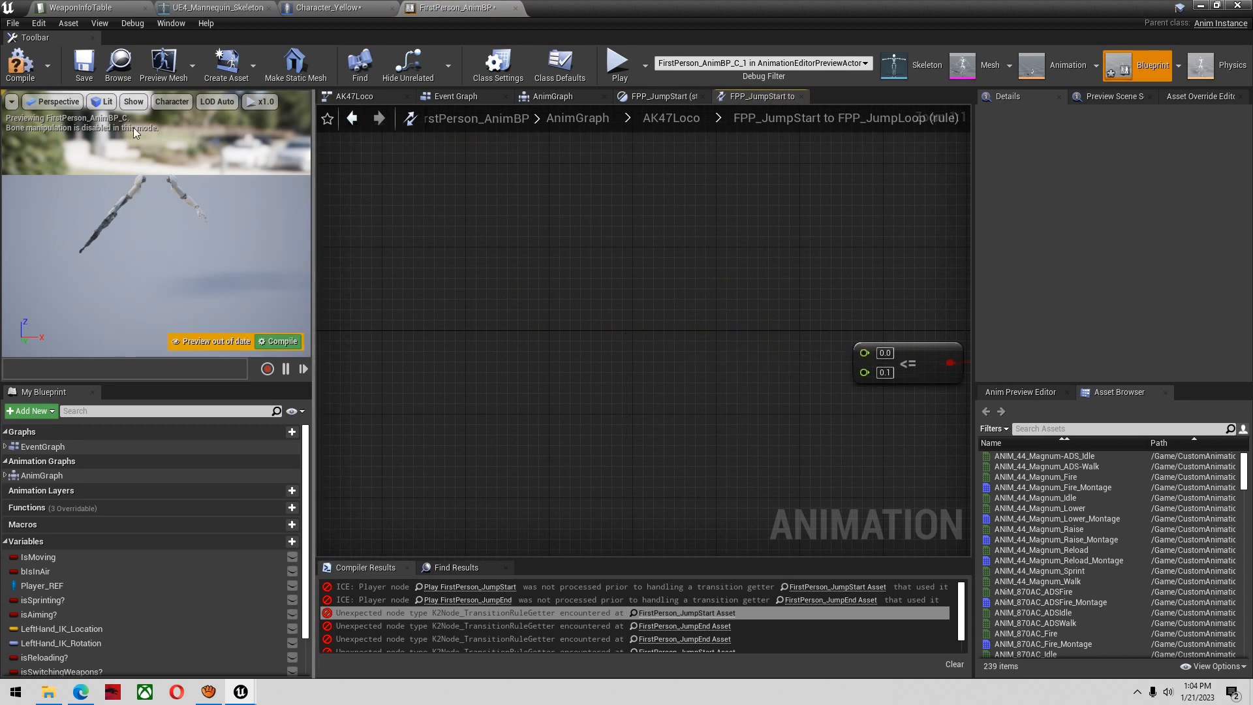
click(20, 63)
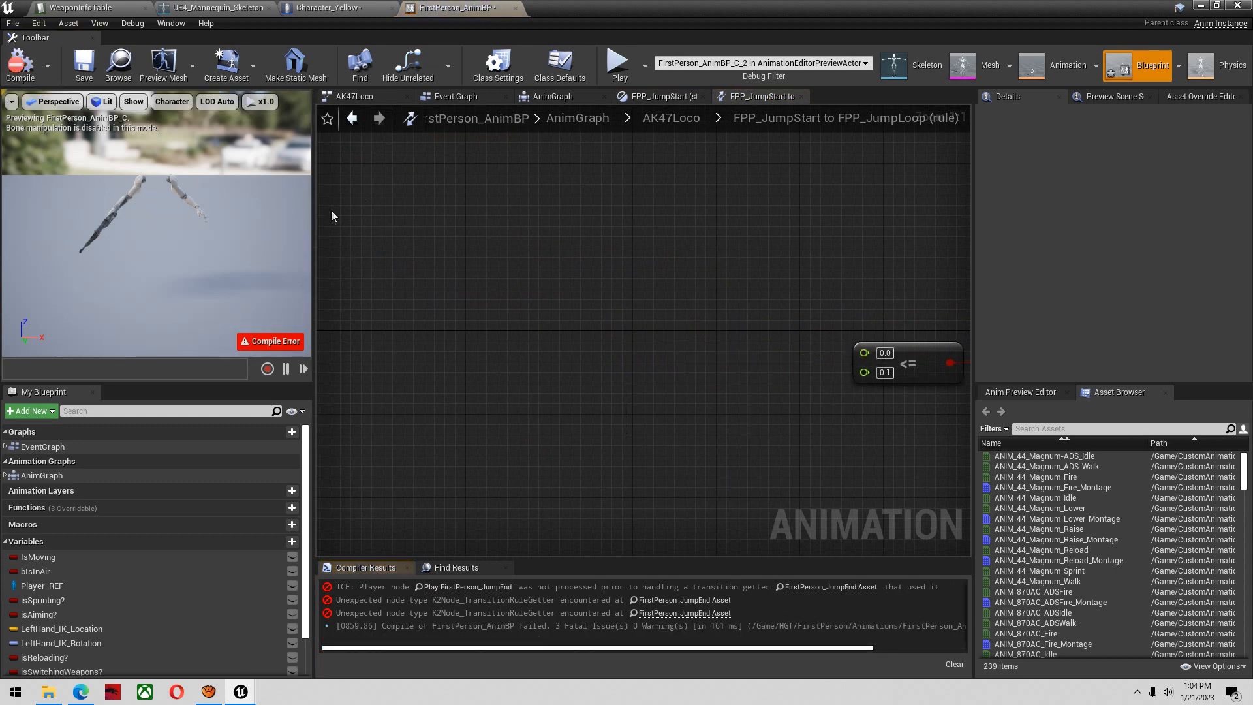
Delete the FirstPerson_JumpEnd Asset node from AK47Loco's FPP_JumpEnd to FPP_Idle rule, and compile and save the blueprint
click(705, 598)
key(Delete)
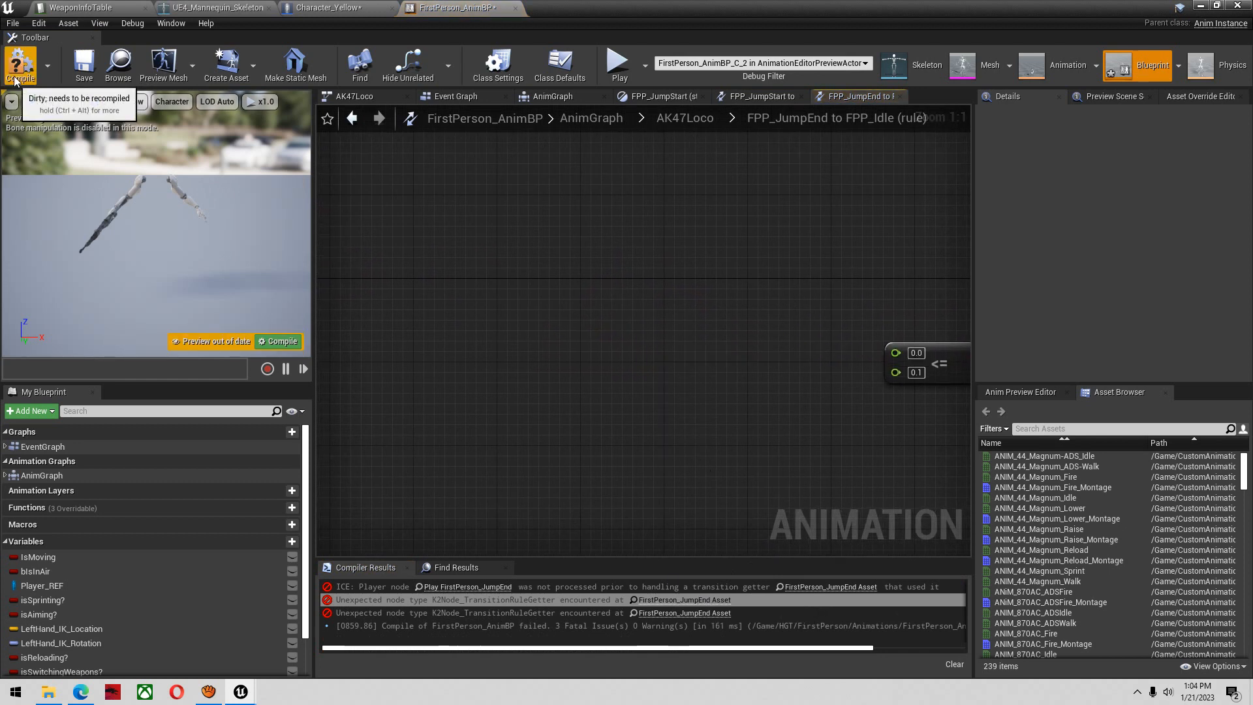
click(14, 78)
click(83, 64)
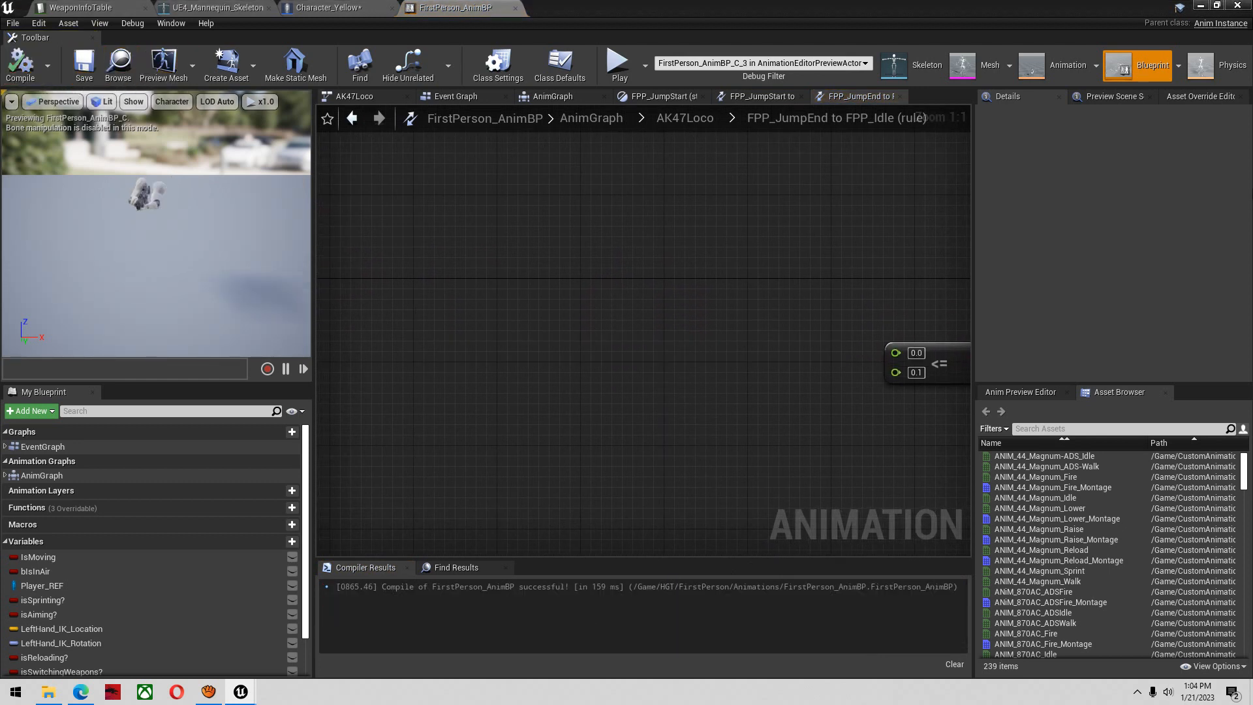
Return to the level editor, clear the asset search, and open Character_White from HGT/Characters/Child_Characters
click(1202, 5)
right_drag(522, 323, 562, 300)
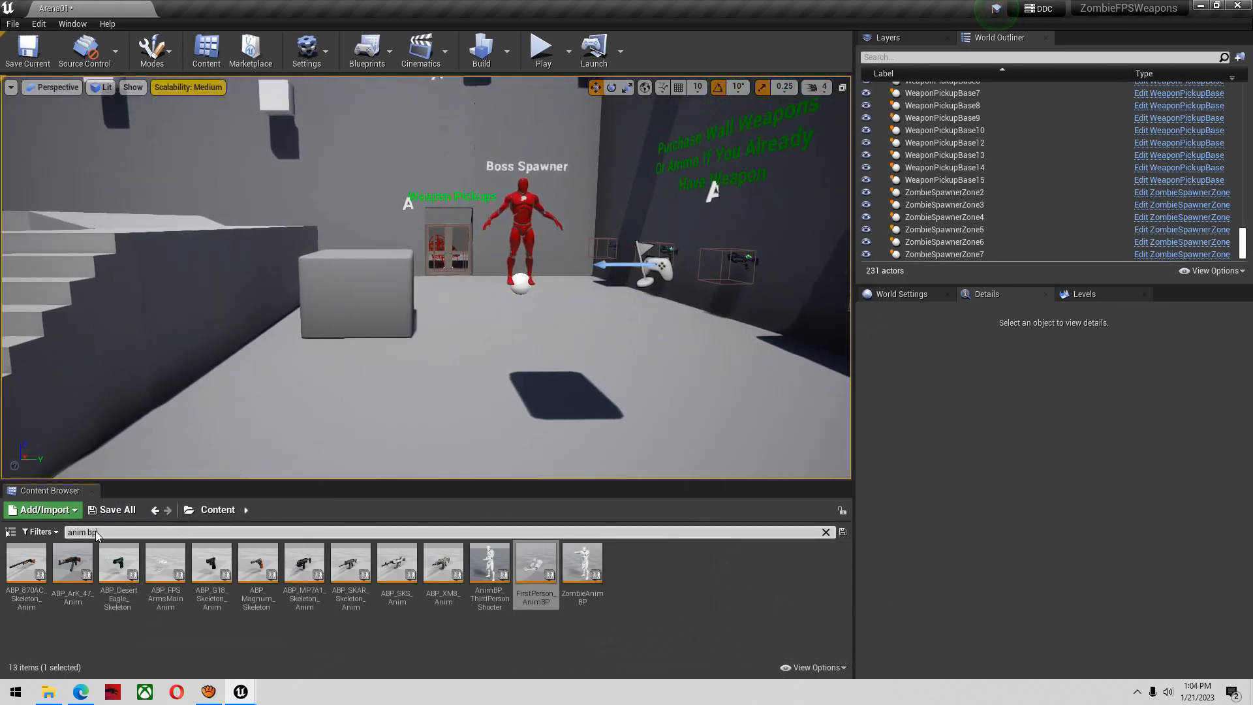
click(122, 541)
click(124, 533)
double_click(142, 533)
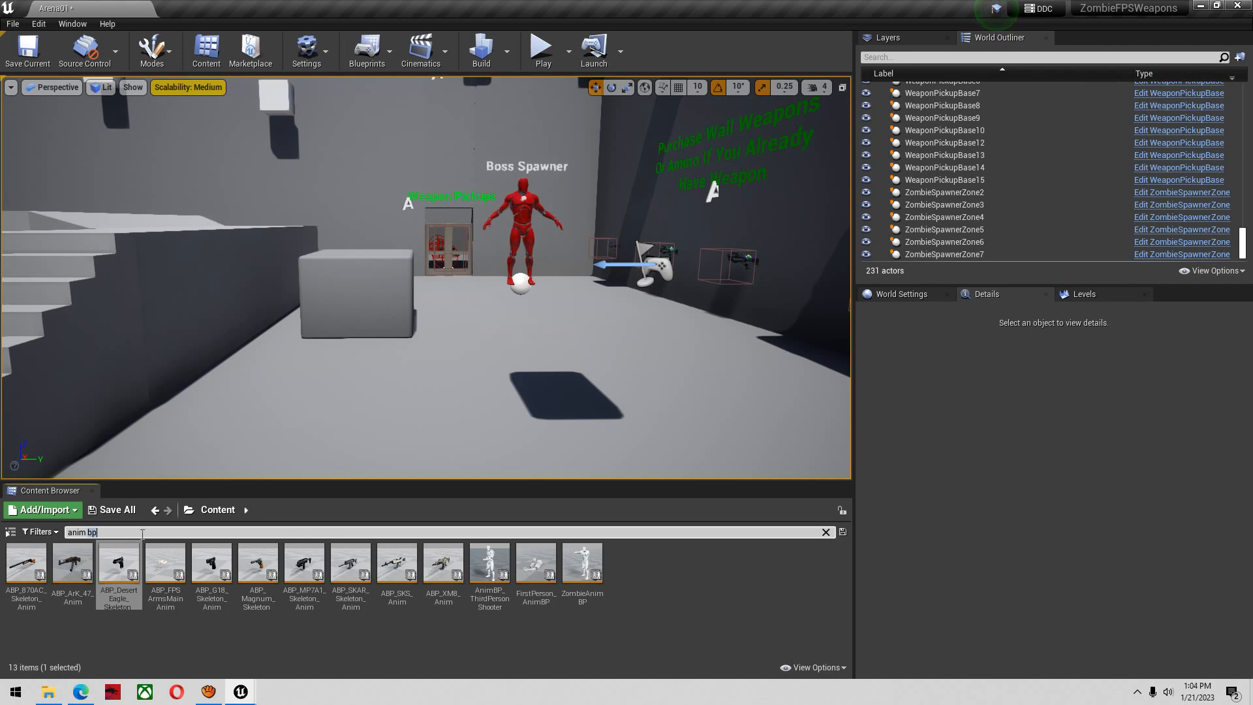
key(BackSpace)
click(220, 516)
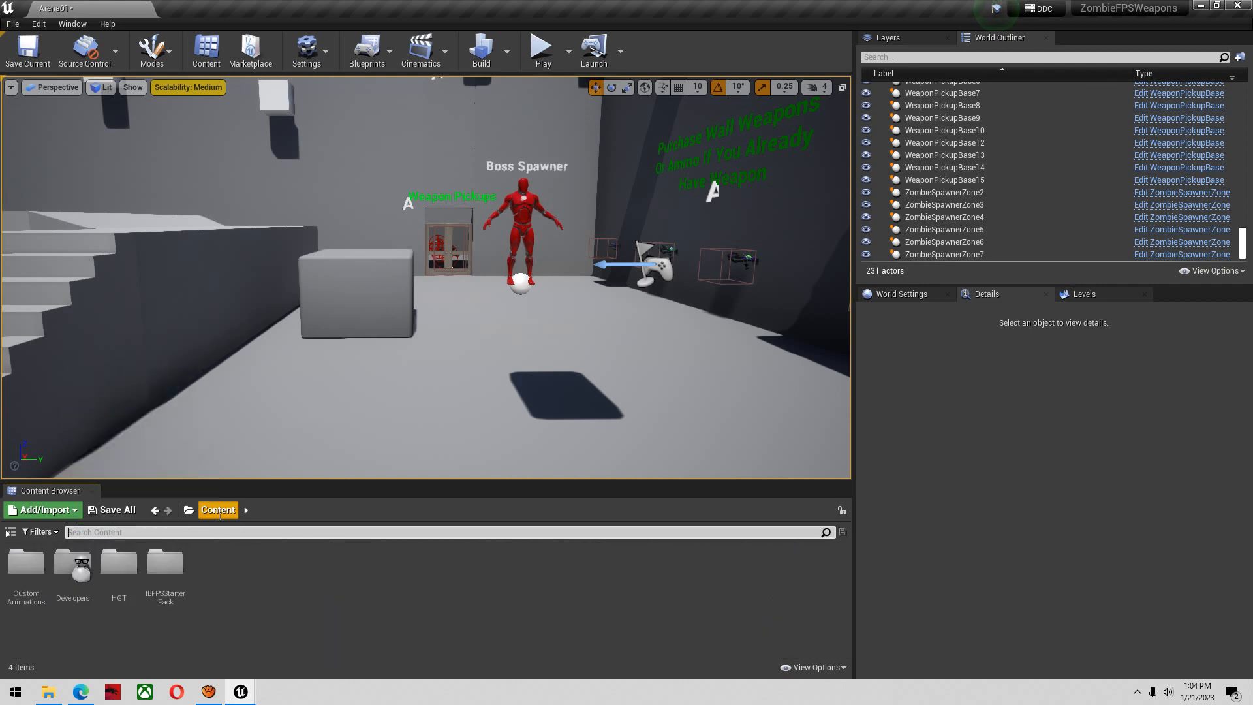
double_click(118, 563)
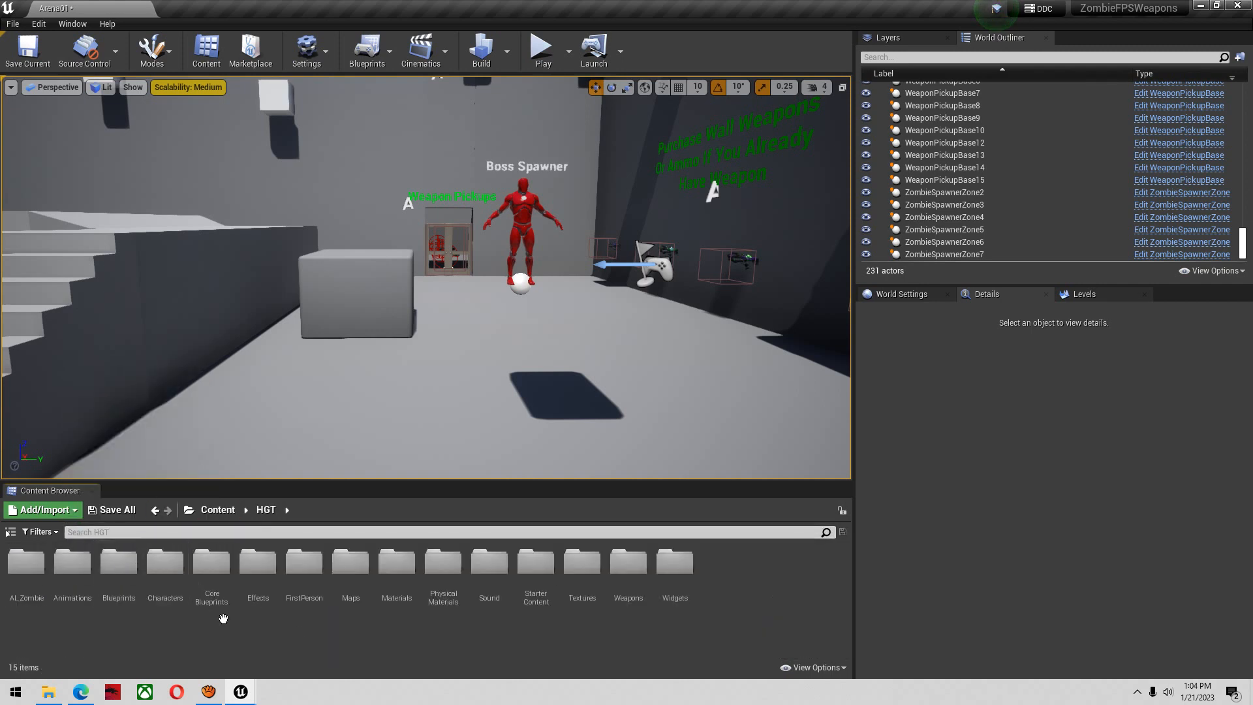
double_click(166, 571)
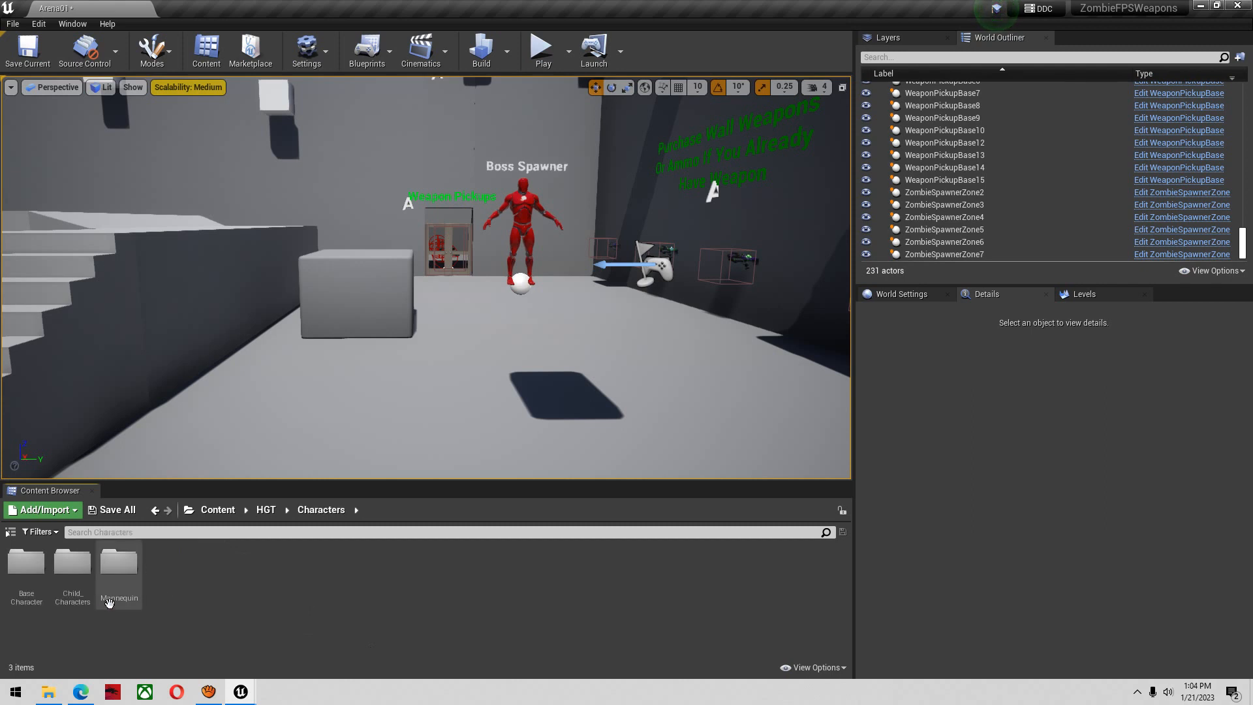
double_click(72, 564)
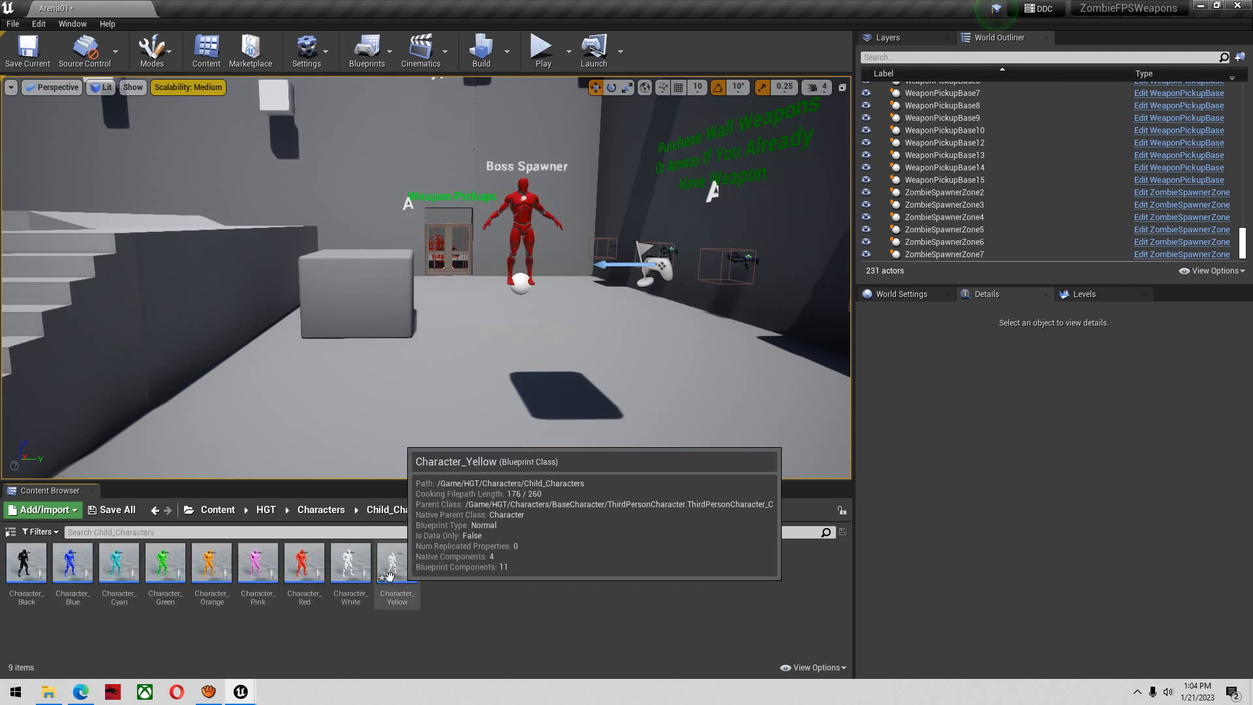
double_click(350, 564)
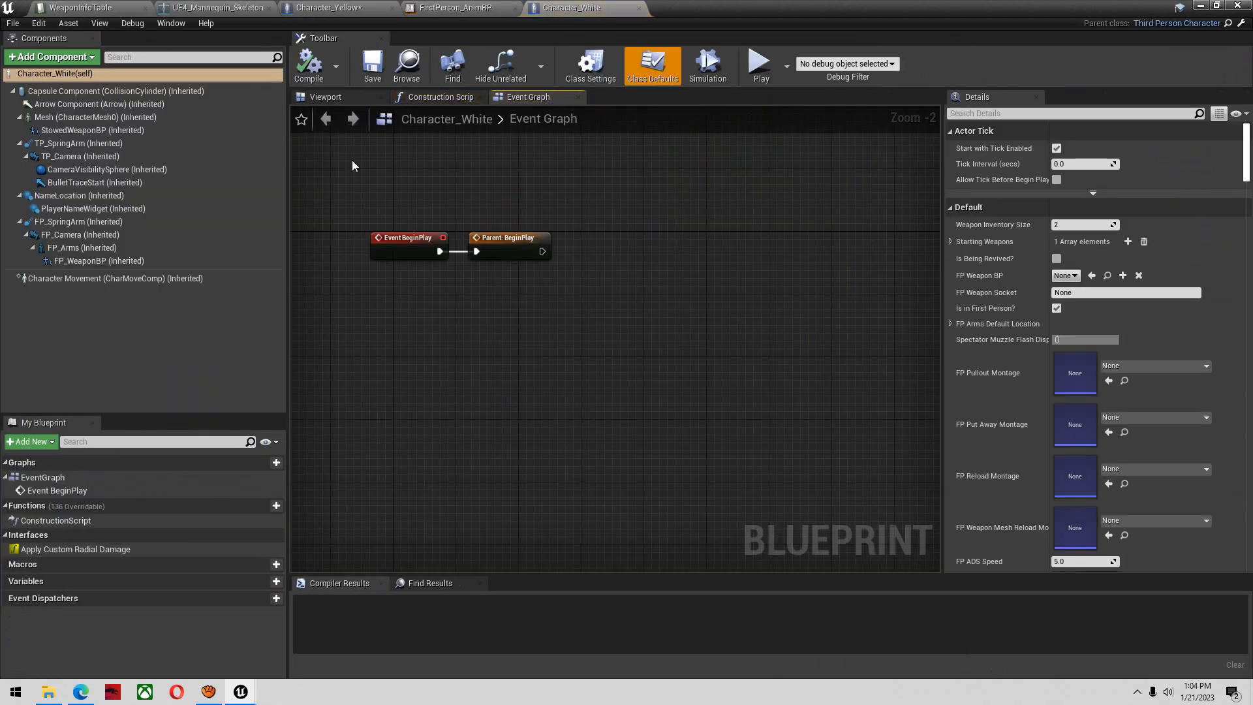
Copy the FP_Arms location from Character_White and paste it onto the FP_Arms component of Character_Yellow
click(79, 248)
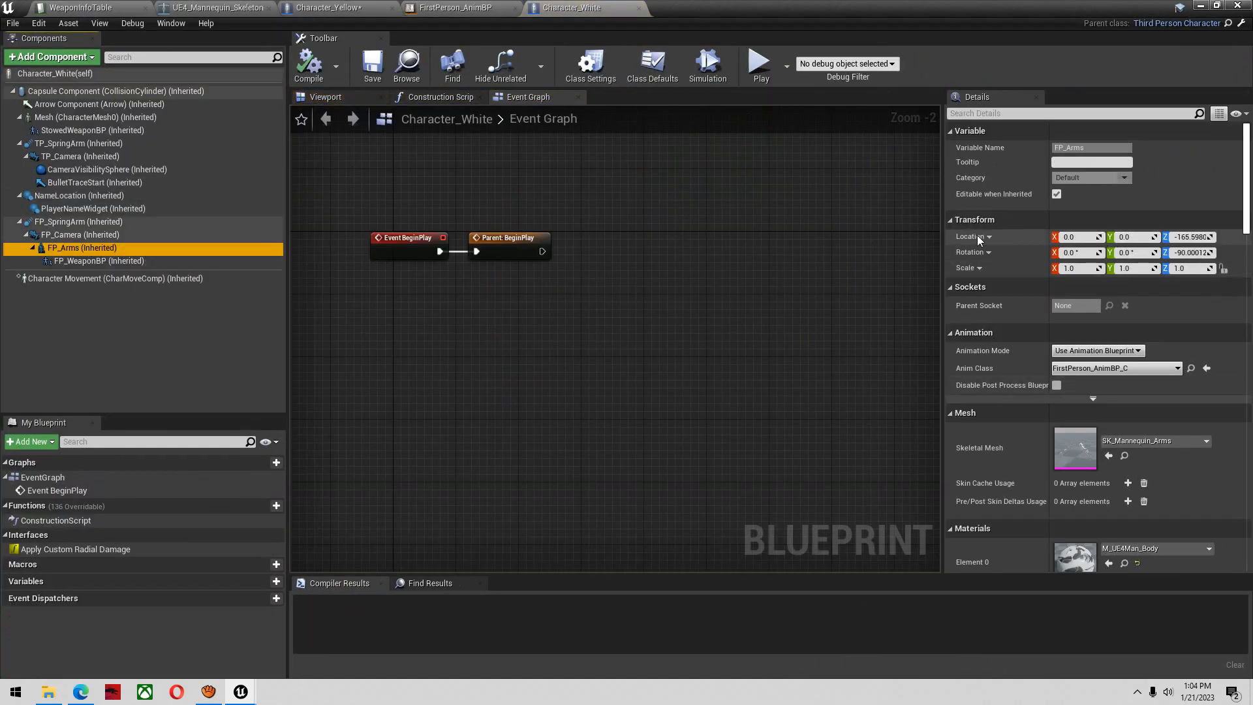
click(329, 8)
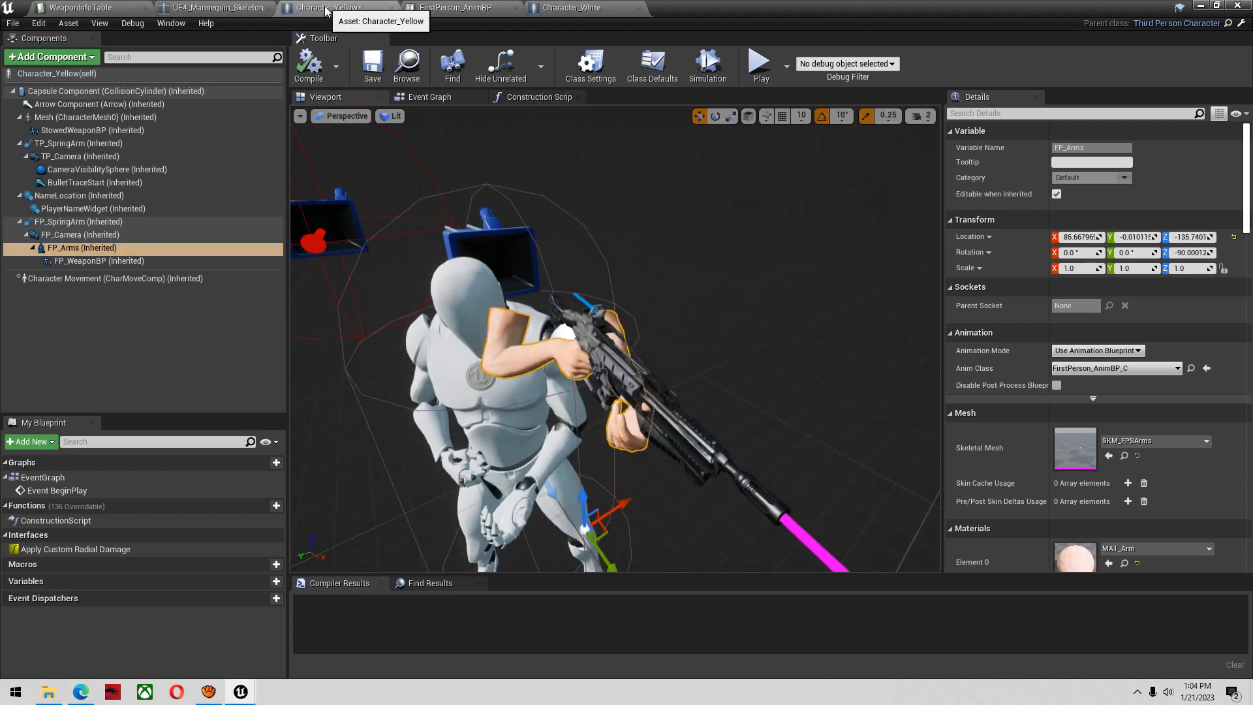
click(155, 248)
click(571, 8)
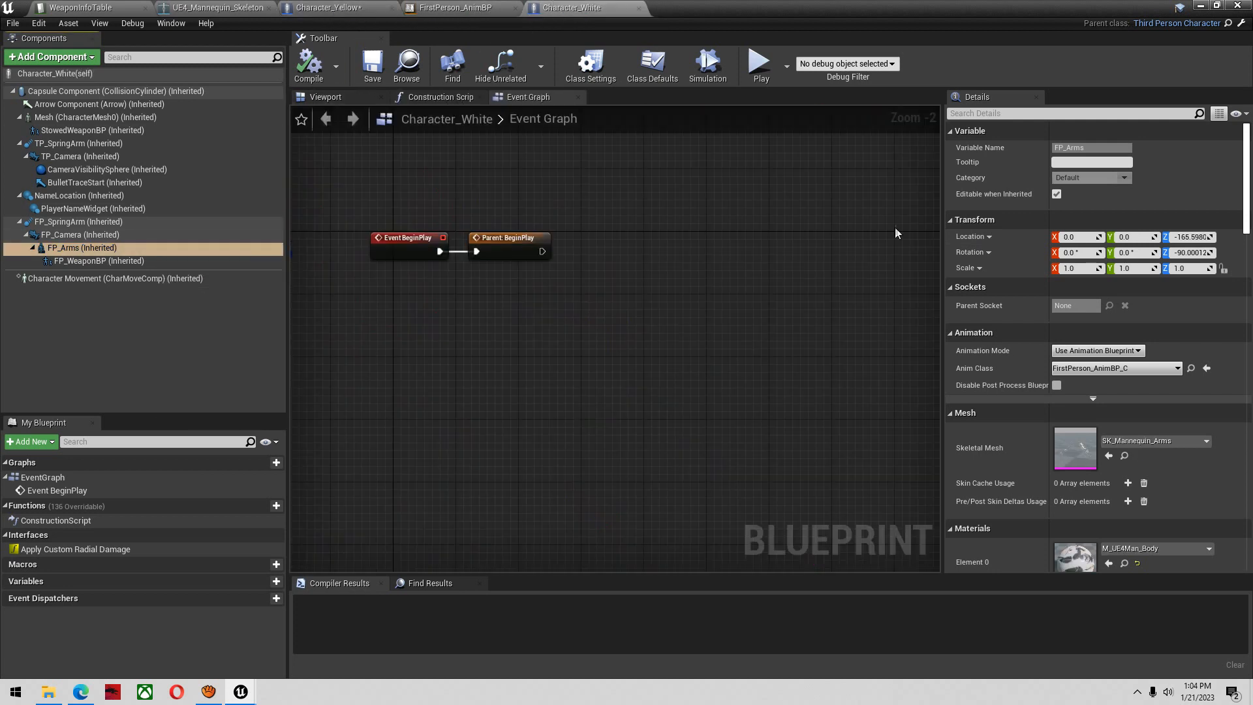
right_click(979, 246)
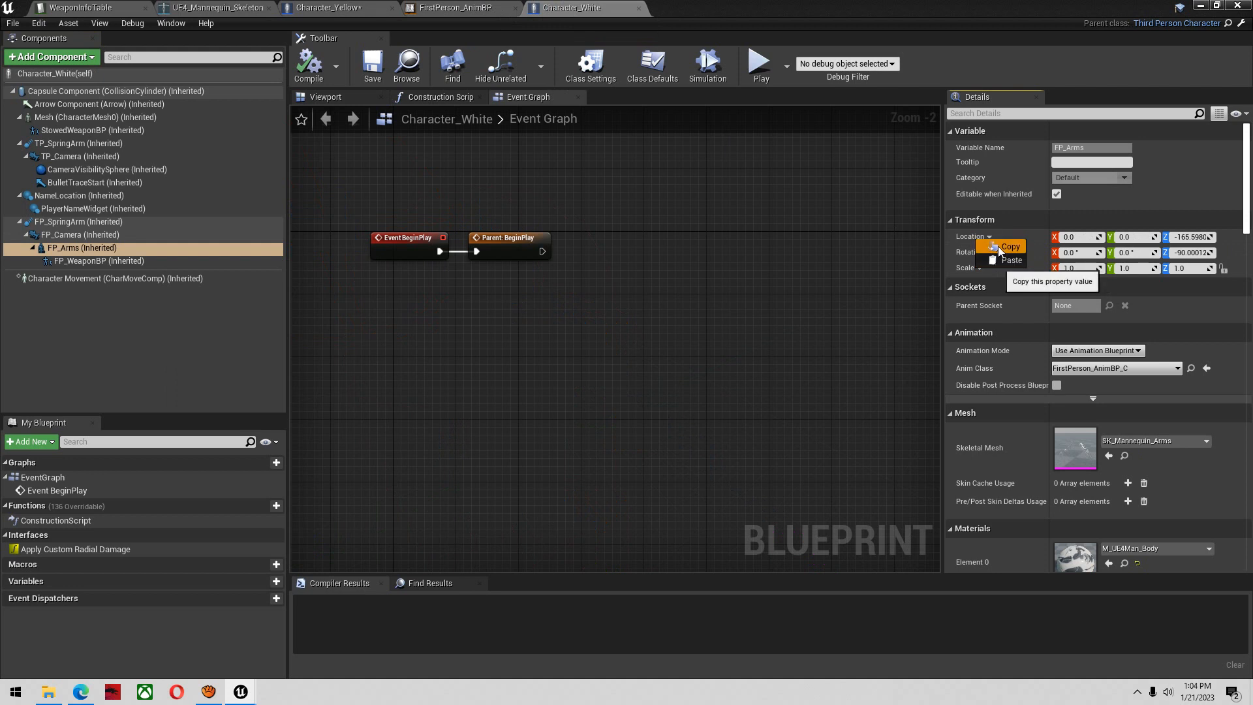
click(997, 261)
click(326, 8)
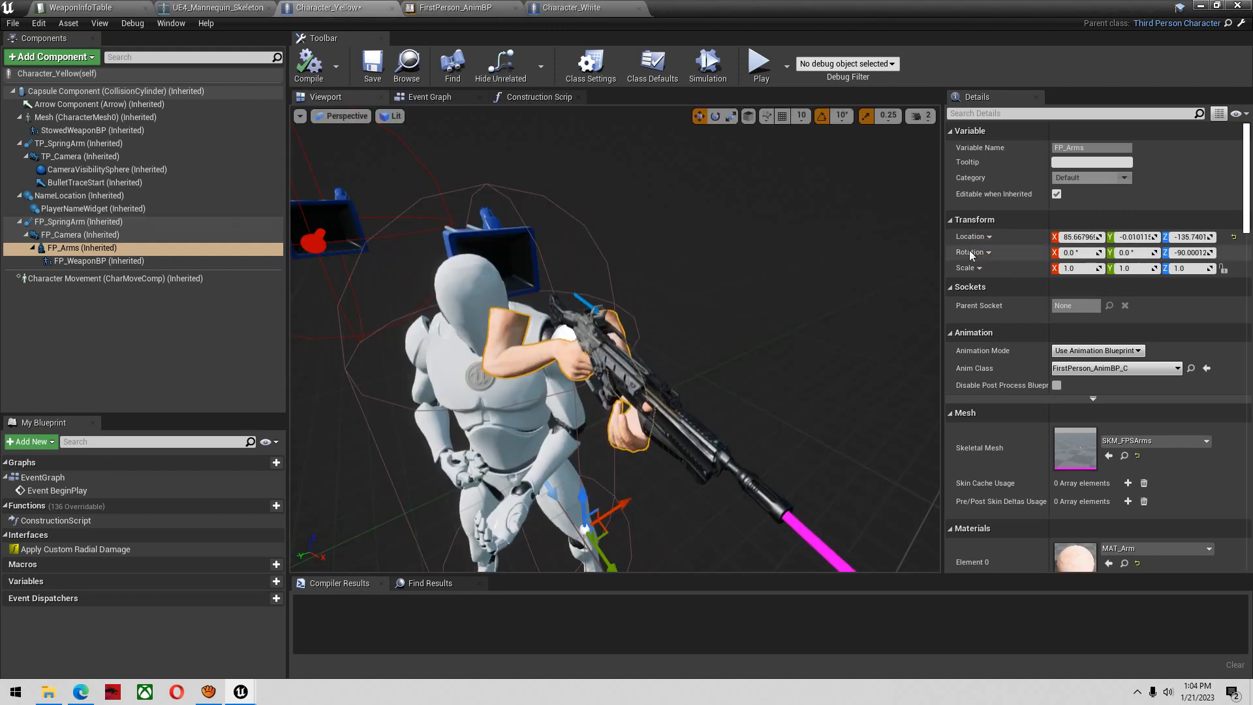
right_click(974, 237)
click(984, 262)
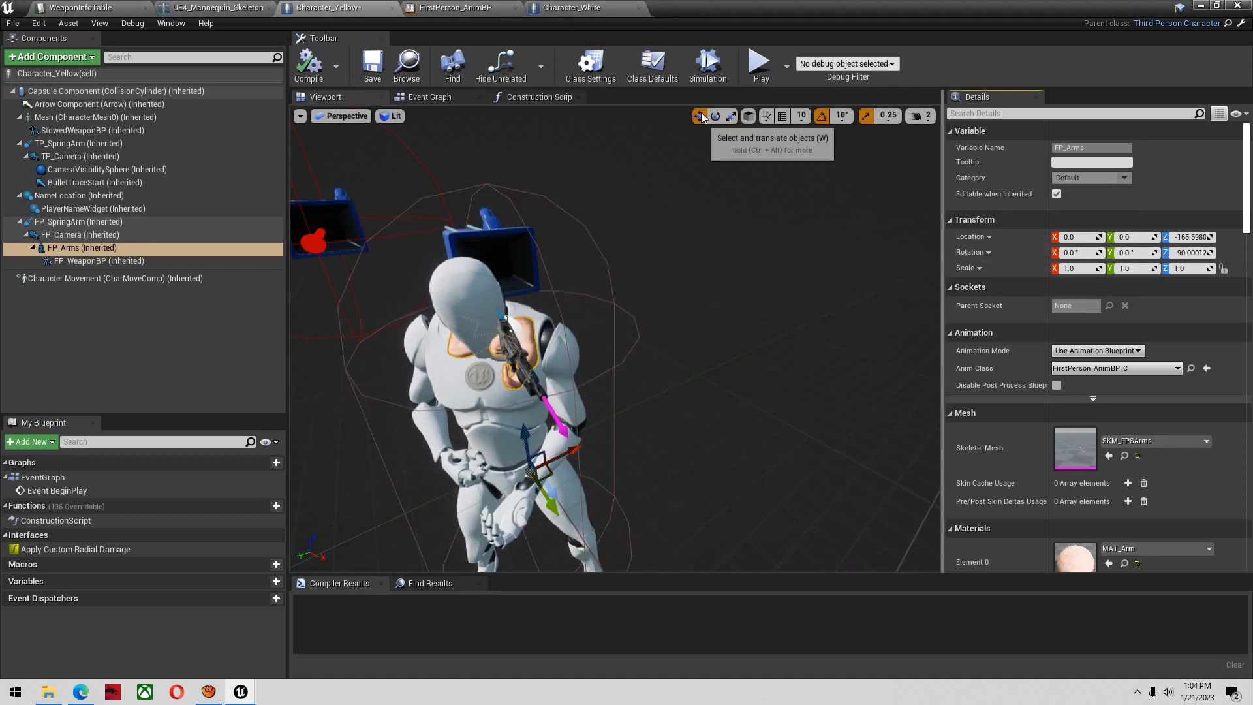
Compare the FP_Arms transforms of both characters, close Character_White, and compile and save Character_Yellow
click(567, 8)
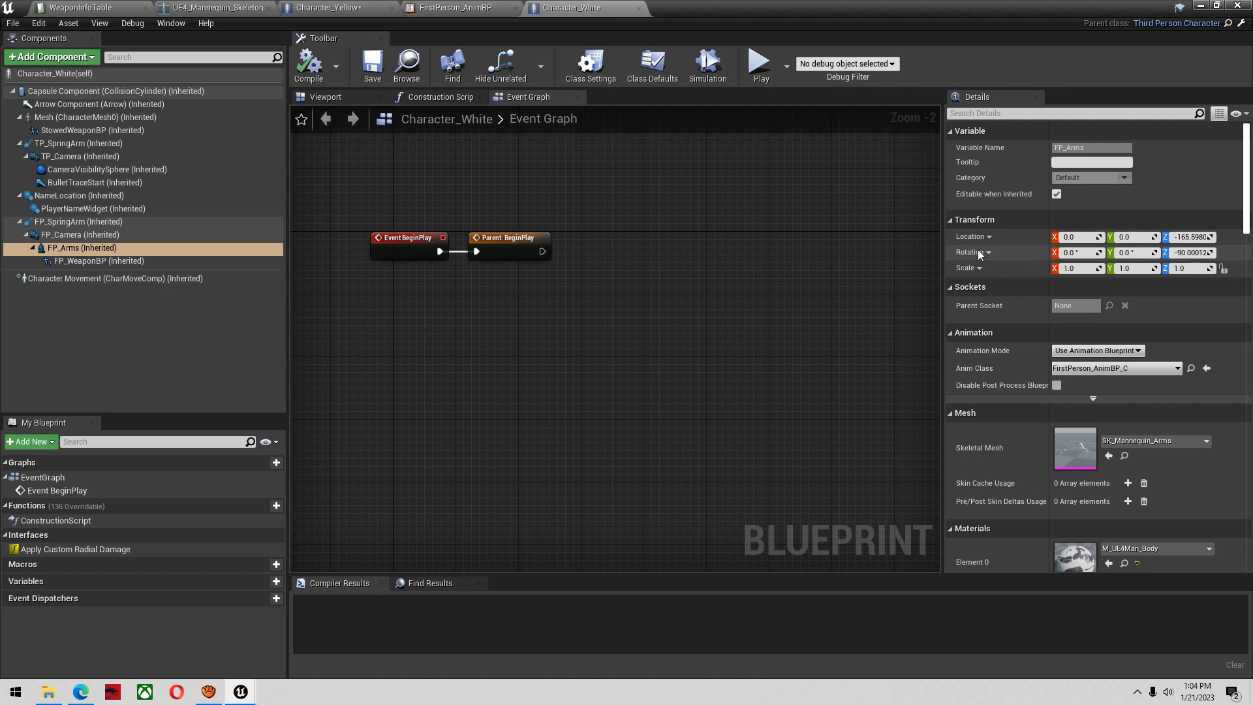
click(339, 7)
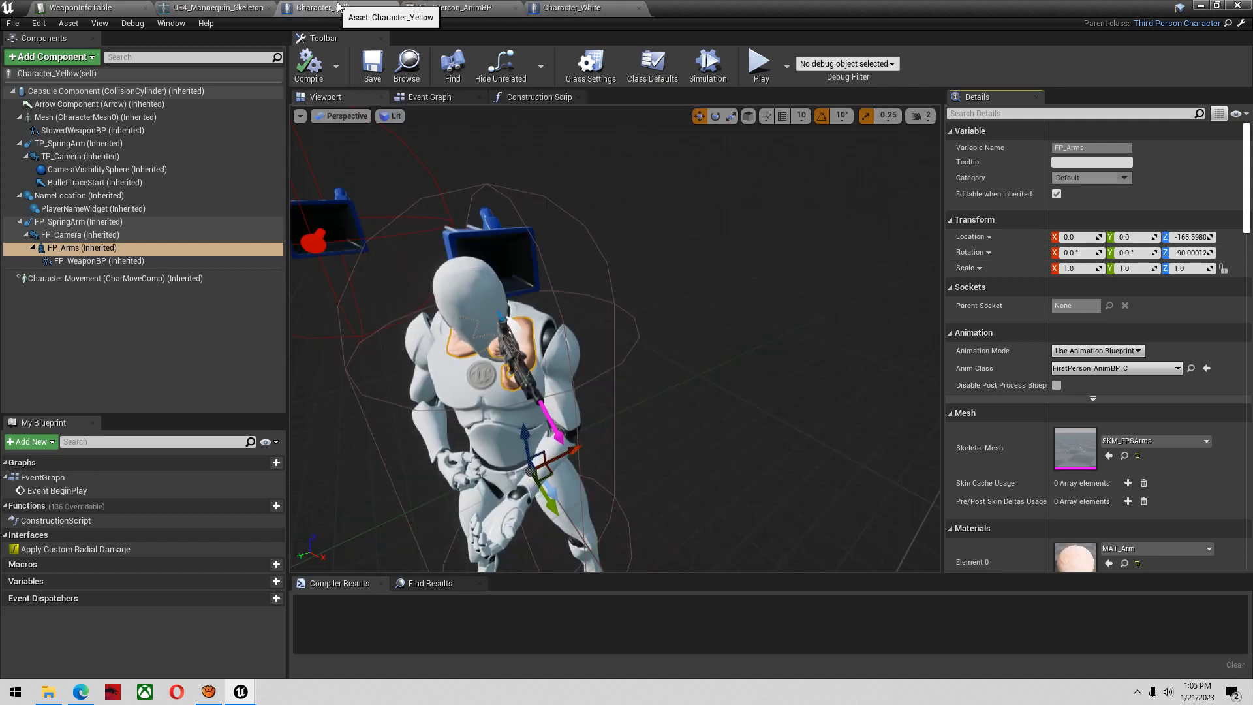
click(565, 6)
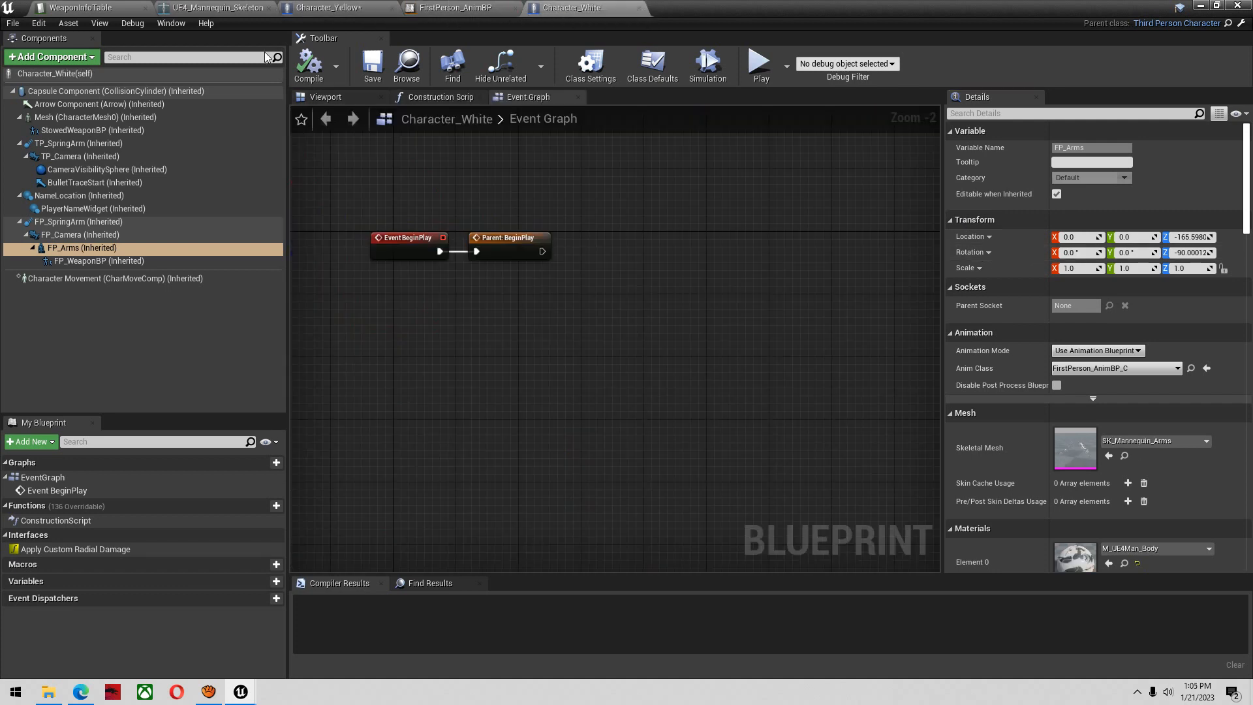
click(638, 8)
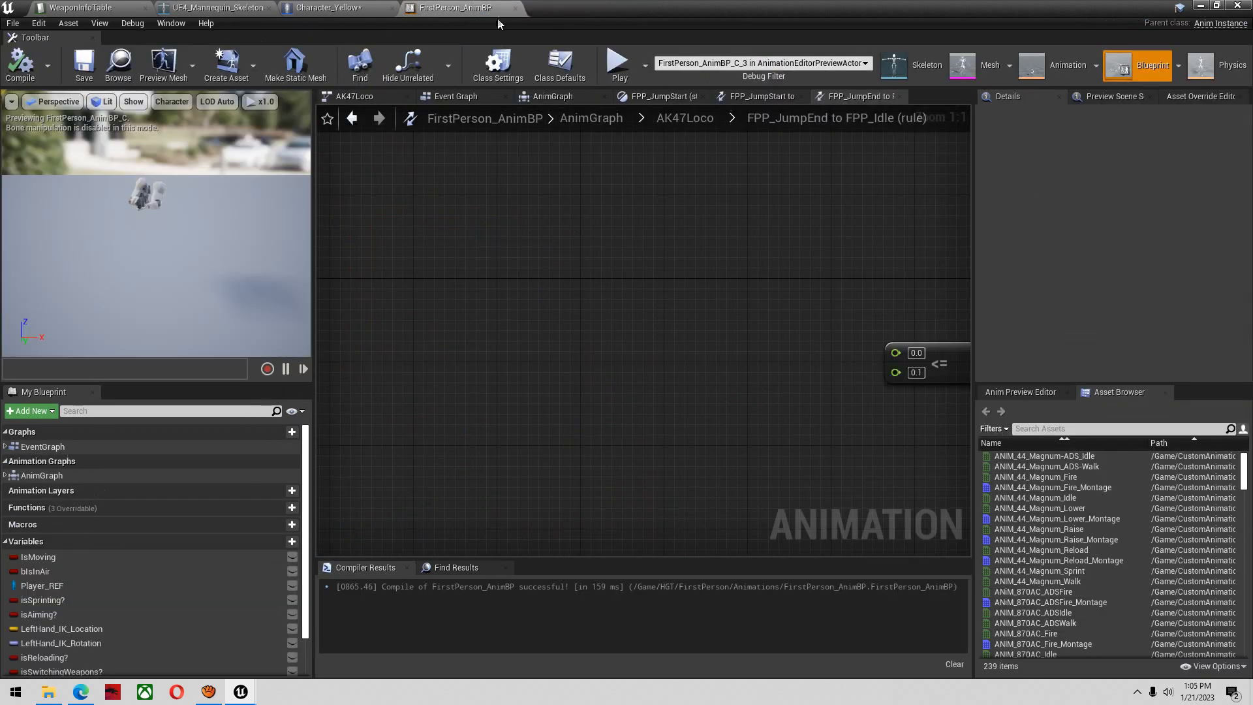
click(331, 8)
click(308, 63)
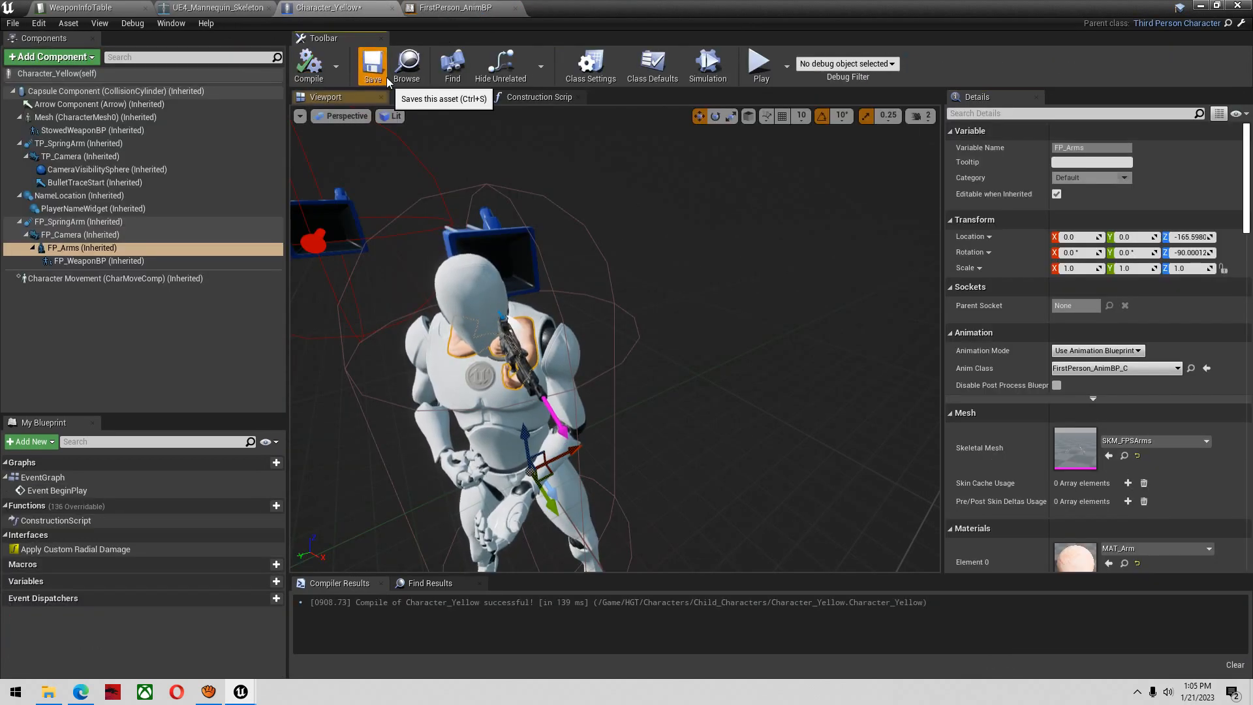
click(373, 63)
Play the Arena01 level from the level editor, switch to first-person view and purchase the AK47 wall weapon
click(1200, 7)
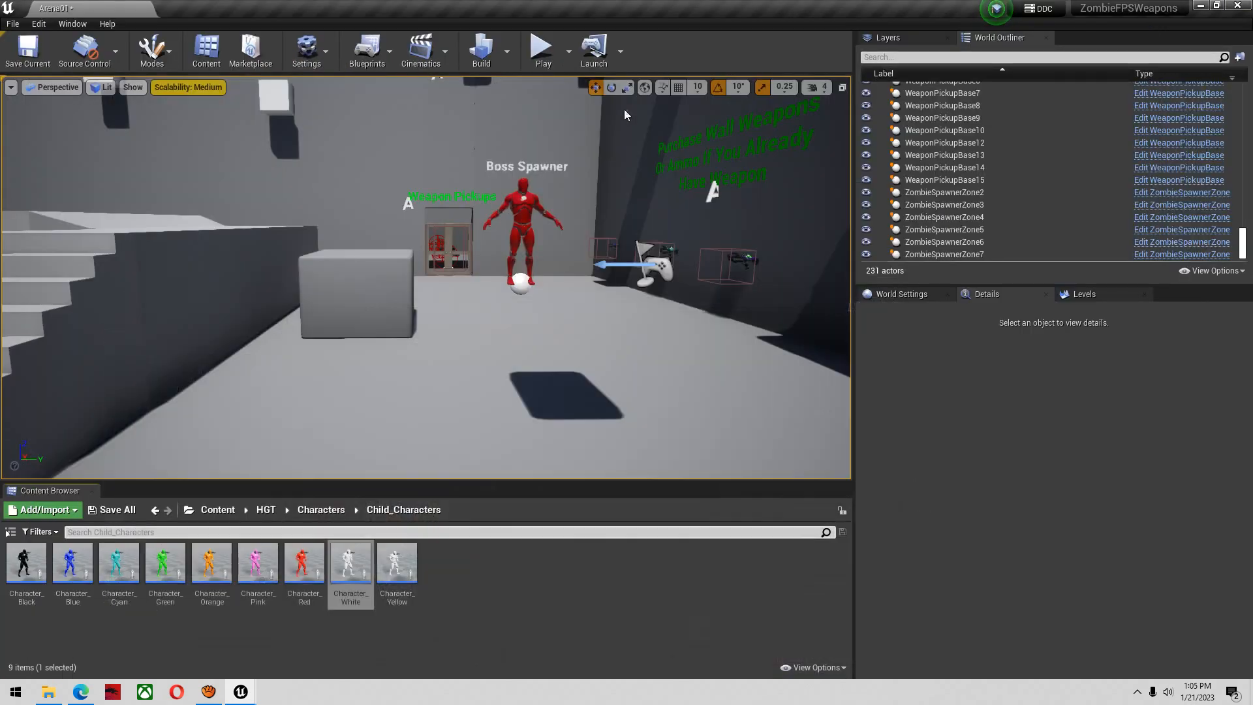
click(543, 49)
key(w)
key(v)
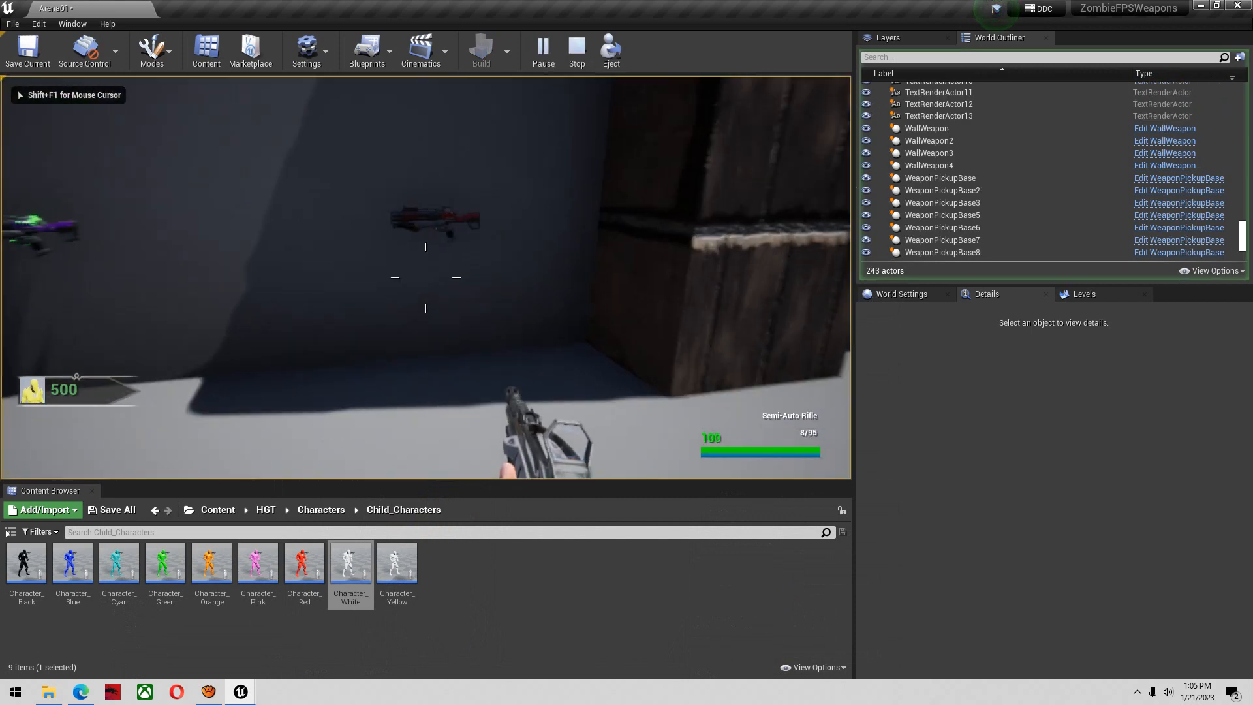
key(e)
key(w)
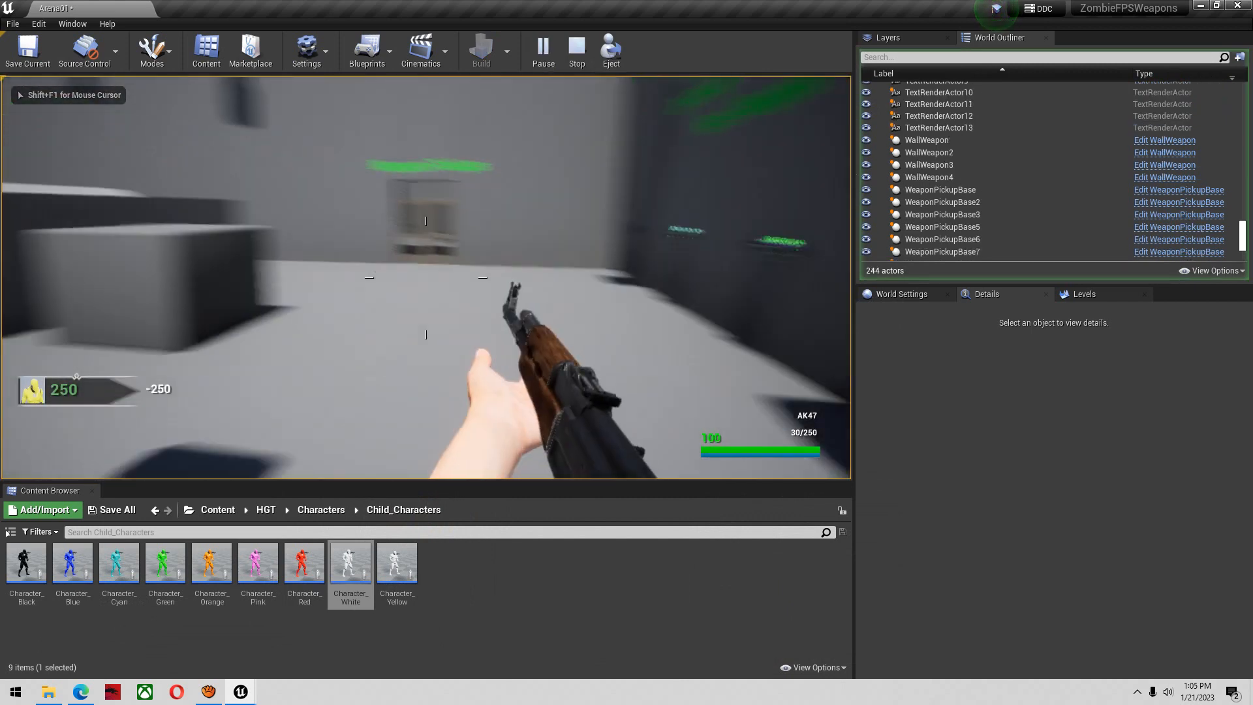
Test the AK47's sprint, aim, fire and reload animations in first person, then stop the session and close the Message Log
key(shift+w)
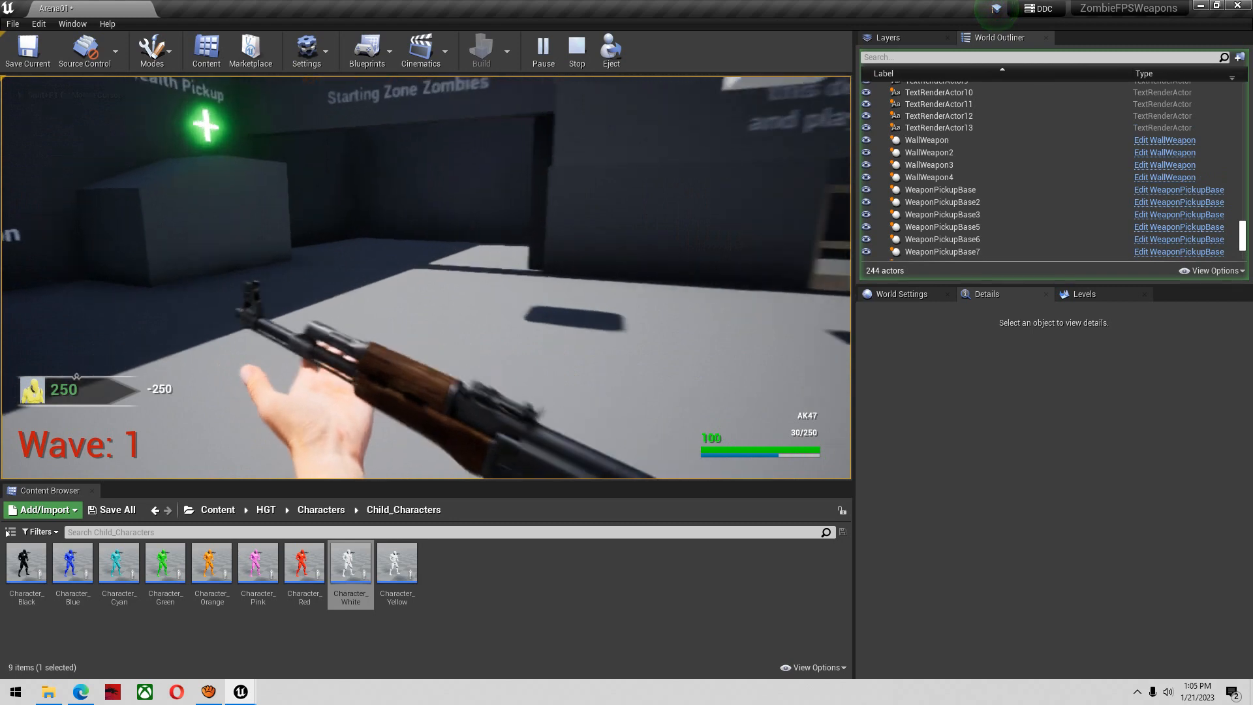
right_click(425, 277)
click(425, 278)
key(r)
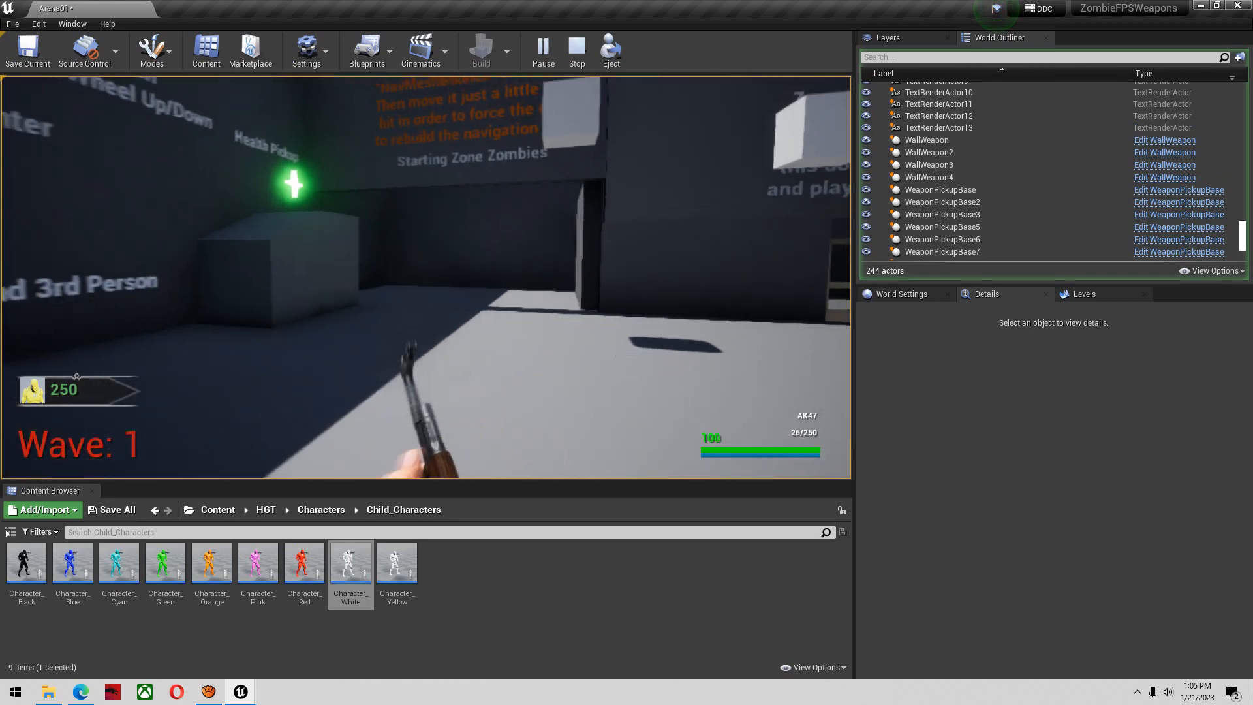
right_click(426, 278)
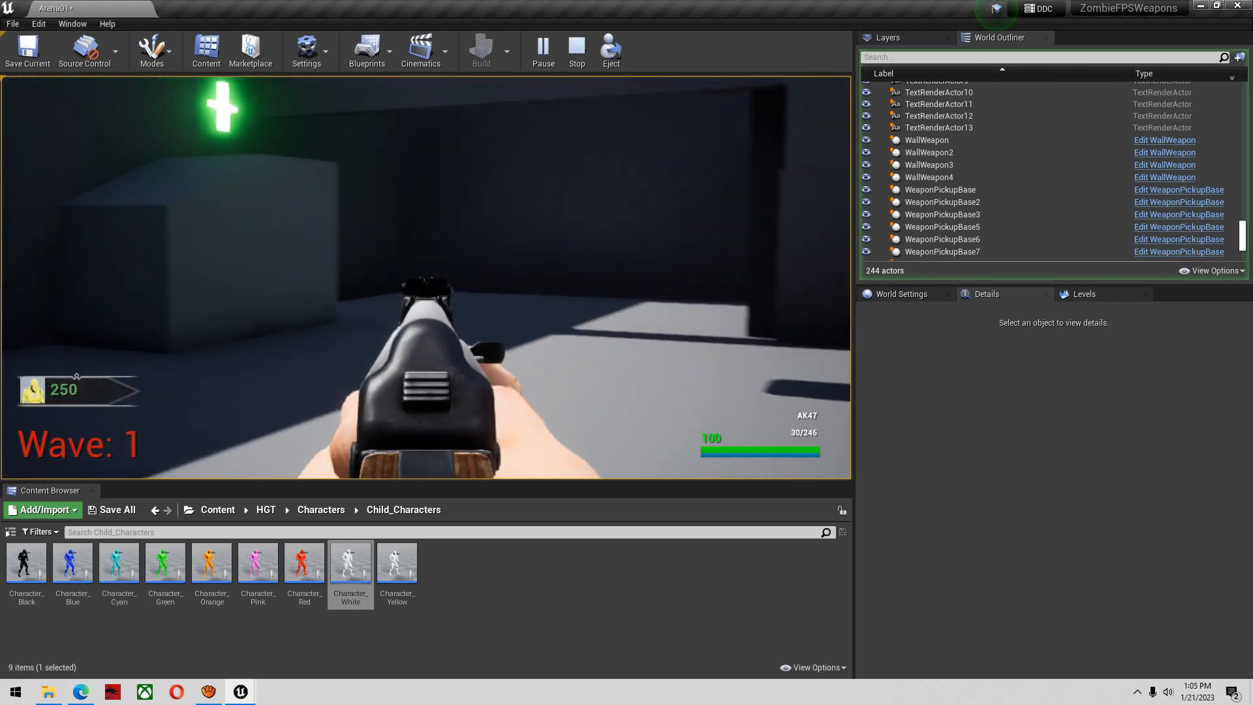
click(425, 277)
key(w)
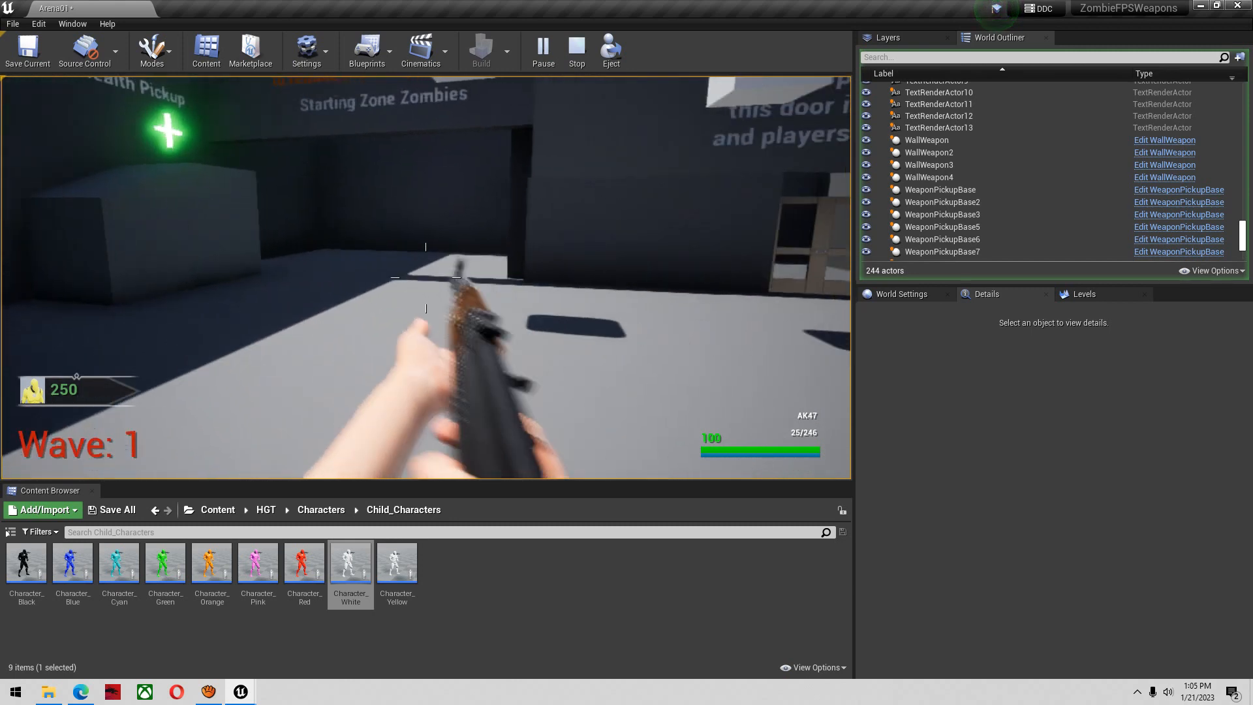
key(r)
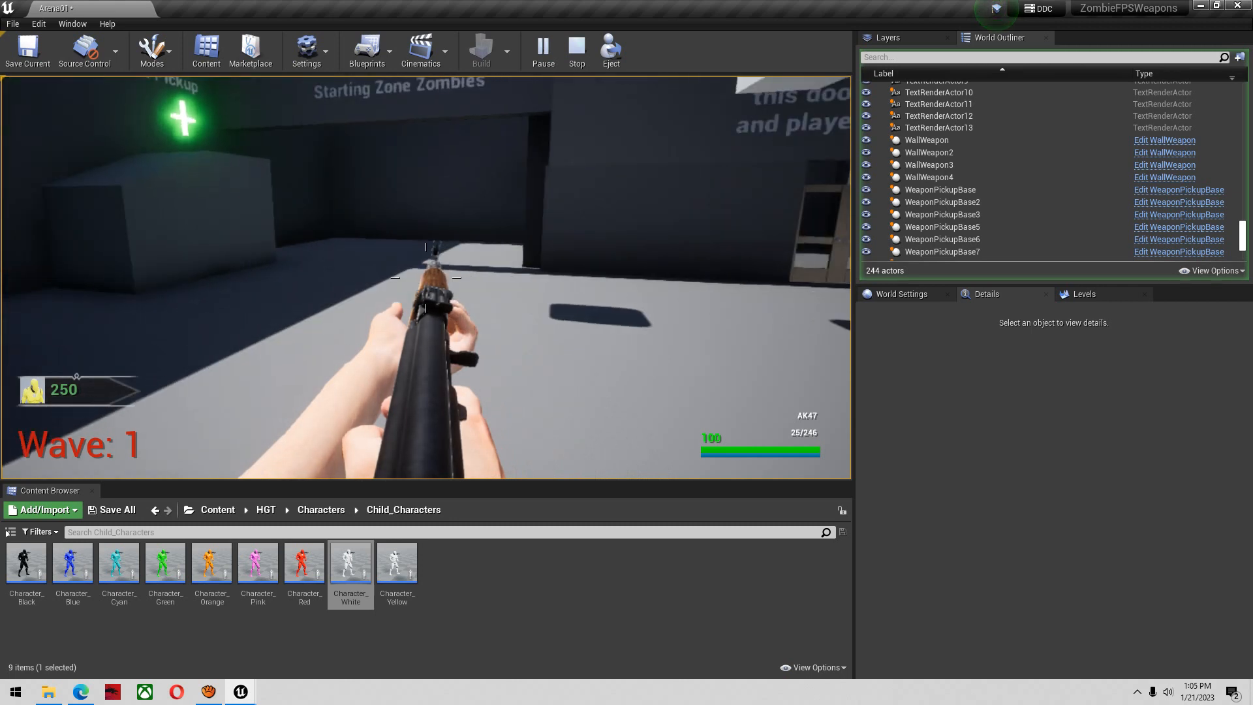
key(super)
click(606, 653)
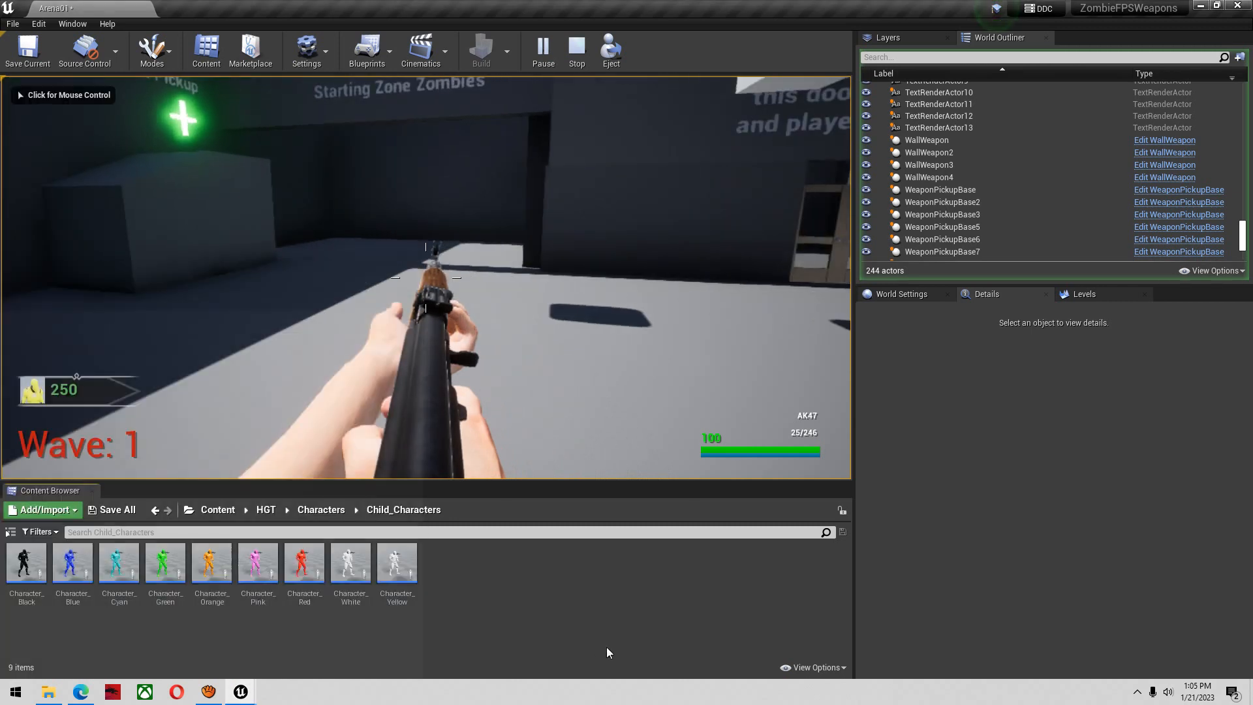
click(575, 52)
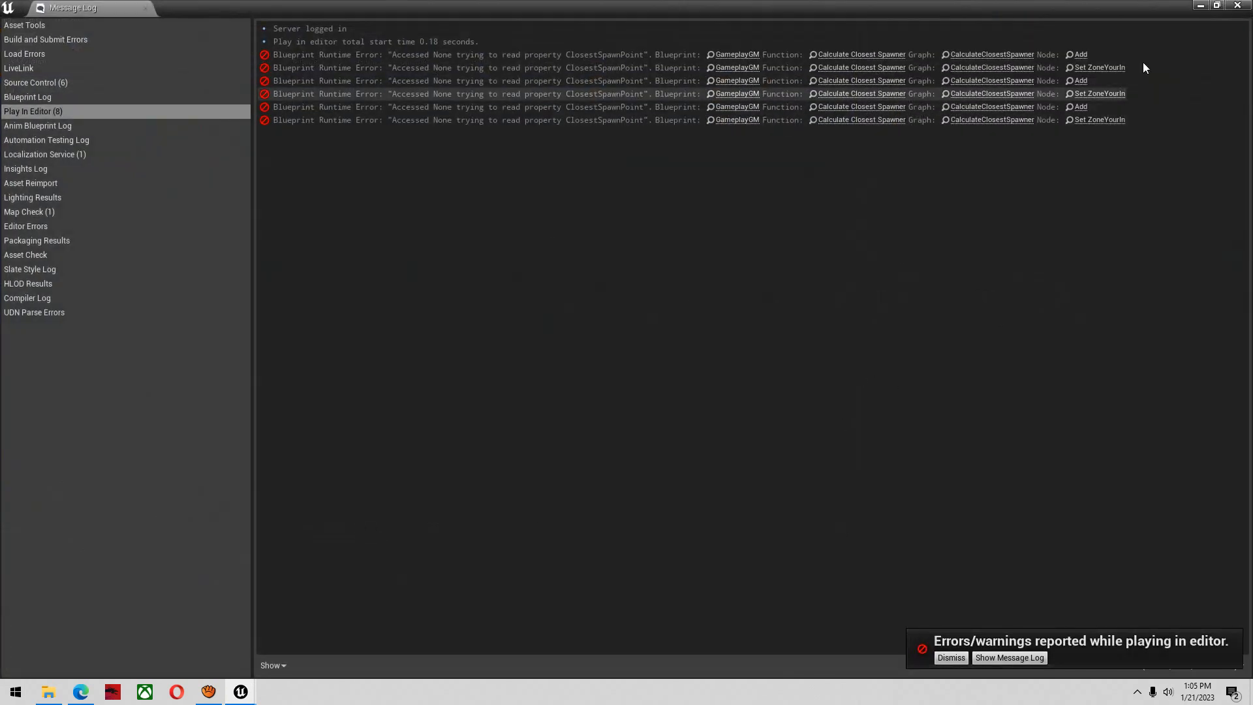
click(1247, 6)
Duplicate the ZombieSpawnerZone2 actor at the Zone 1 door and move the copy into the starting zone, to about X -1612.5
right_drag(622, 252, 516, 235)
key(w)
click(516, 235)
key(f)
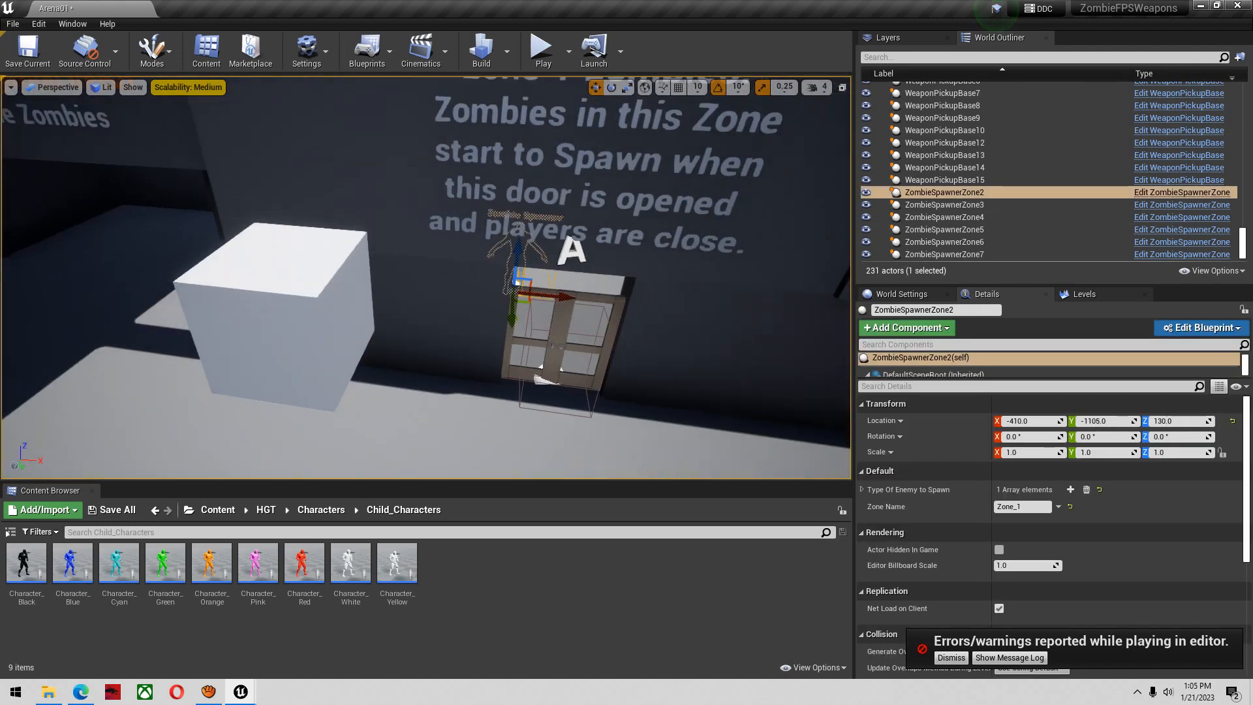
drag(562, 285, 137, 258)
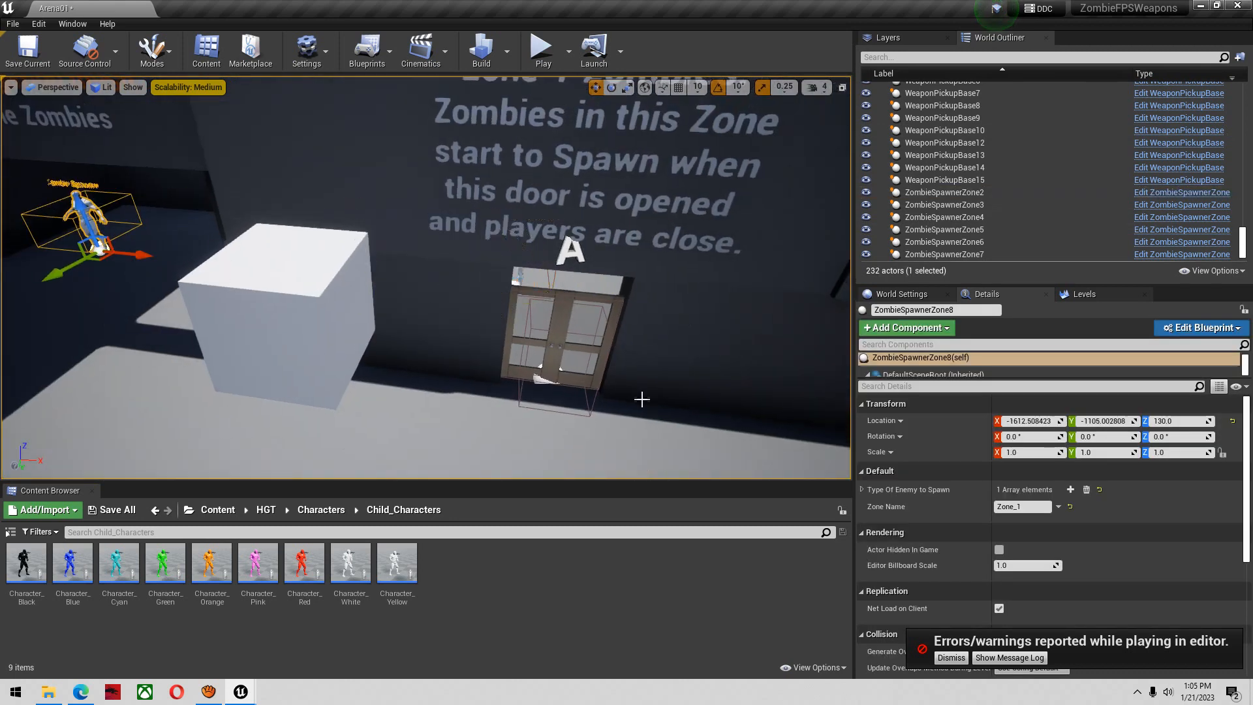
Set the duplicated spawner's Zone Name to Start_Zone and dismiss the play-in-editor error notification
click(1024, 508)
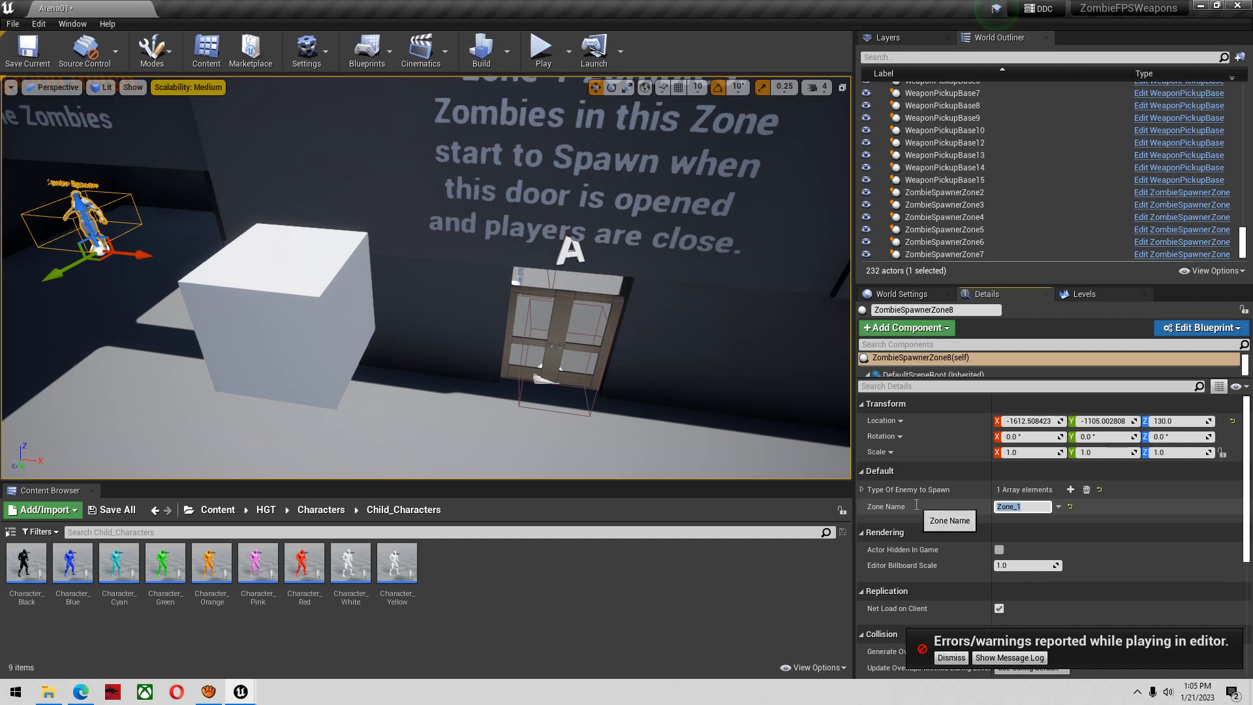
text(Start_zone)
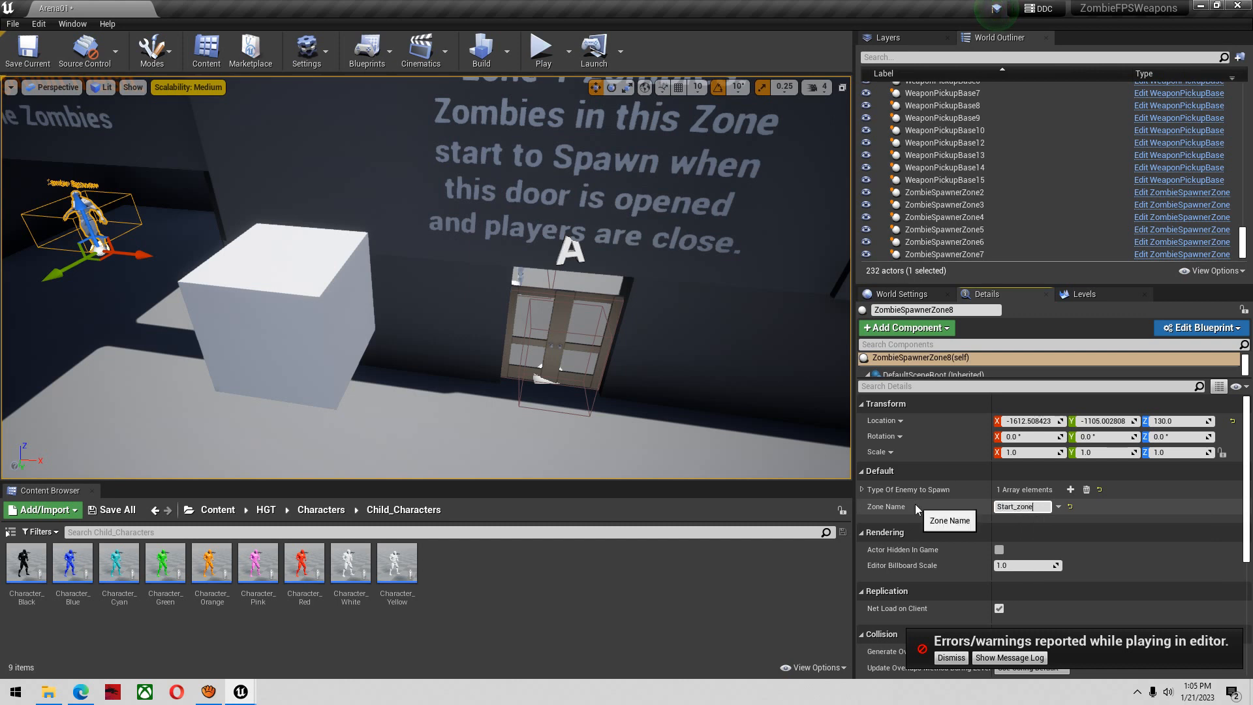
key(Return)
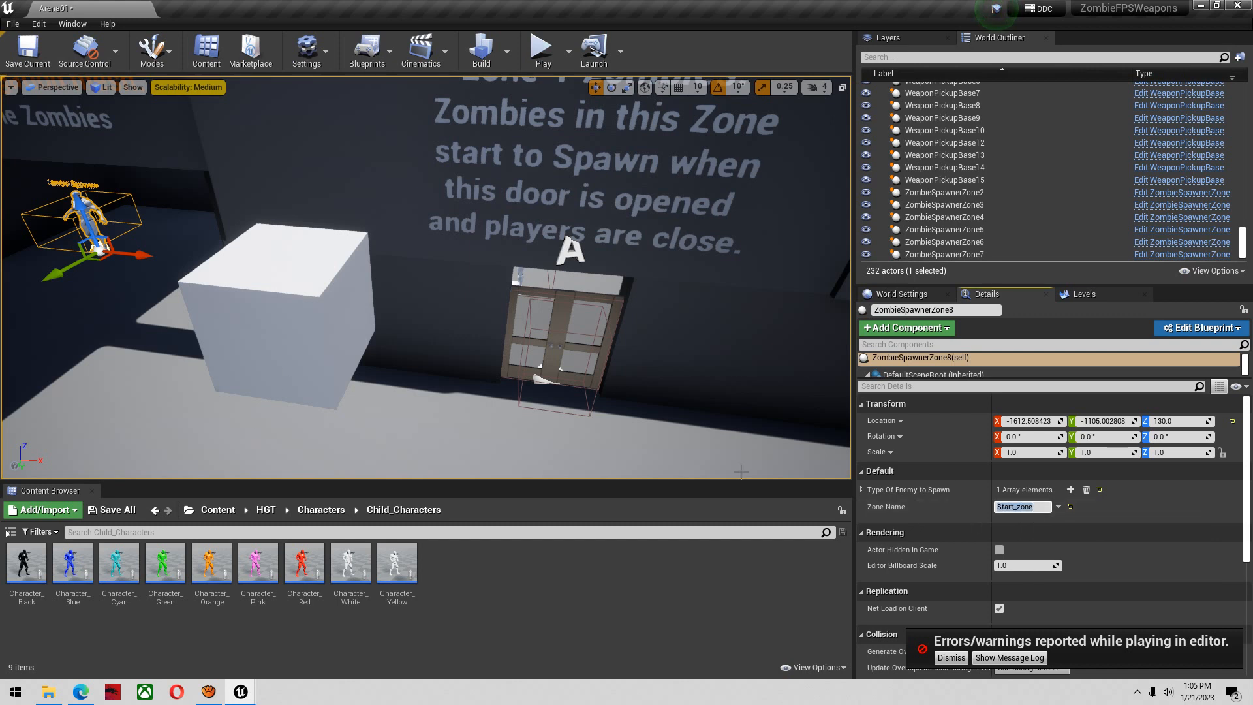
click(964, 660)
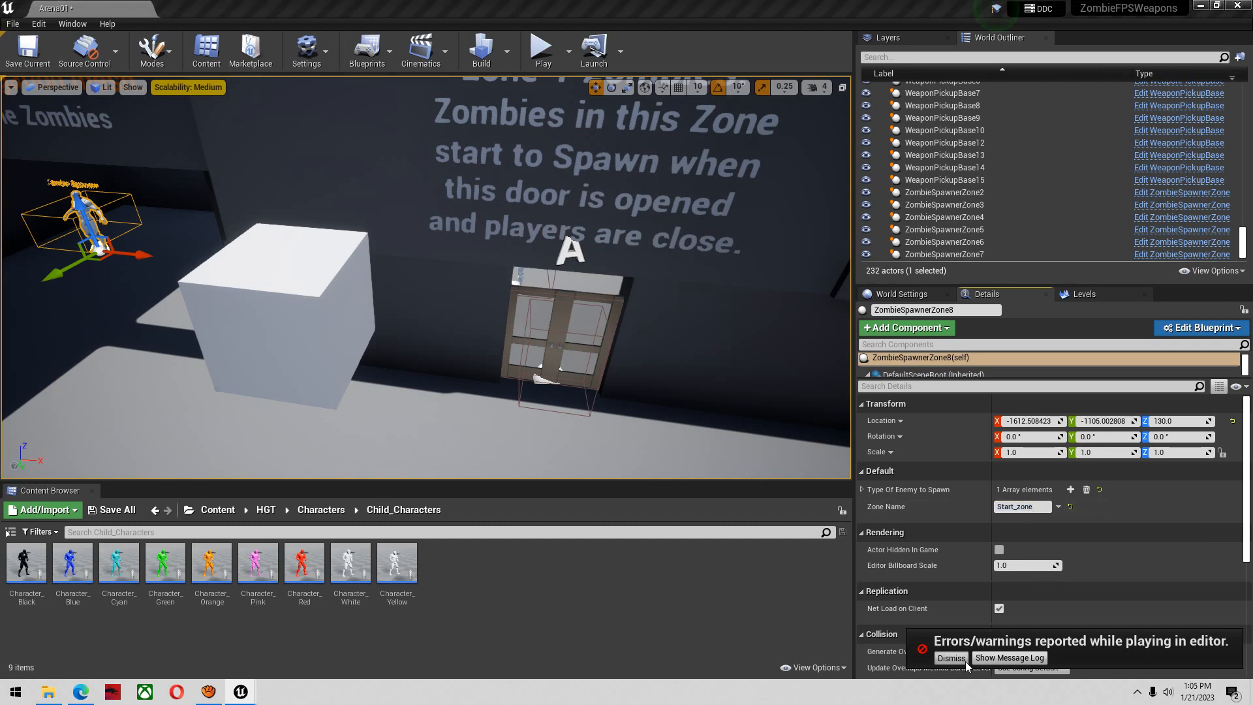
click(1026, 509)
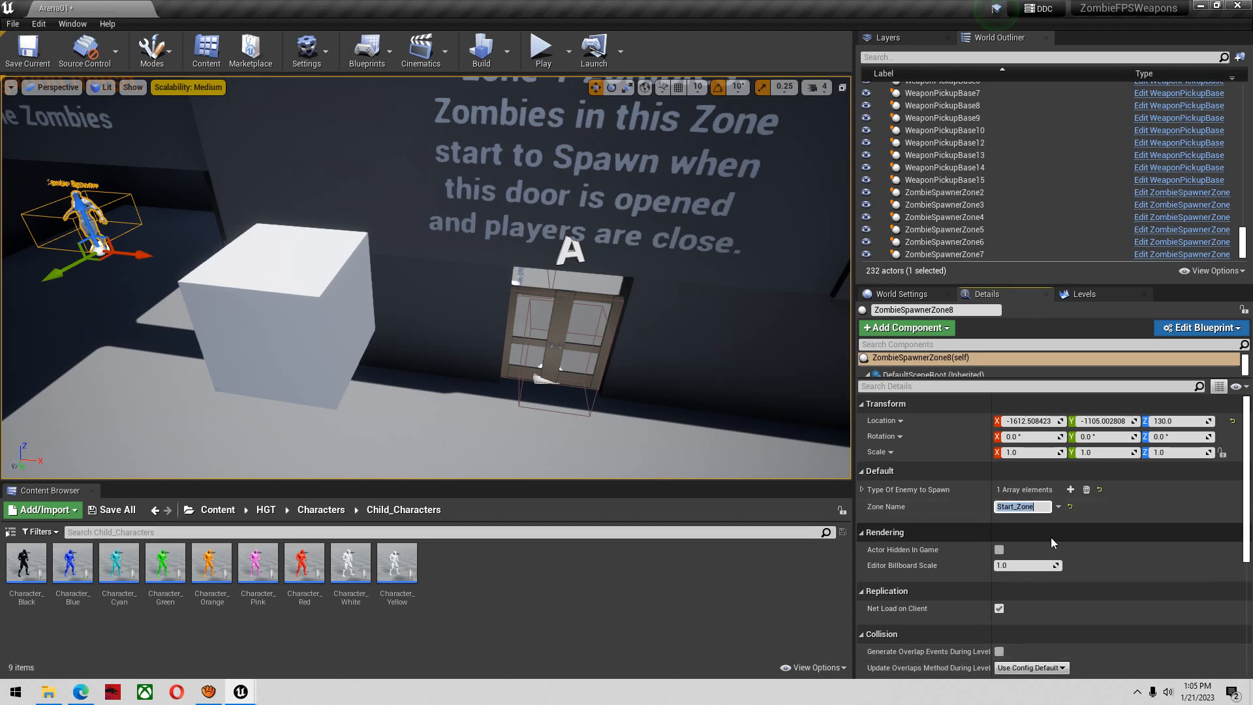
Select the FP_AK47 socket in UE4_Mannequin_Skeleton and shrink that editor window so it sits over the level editor's lower area
right_drag(650, 365, 607, 385)
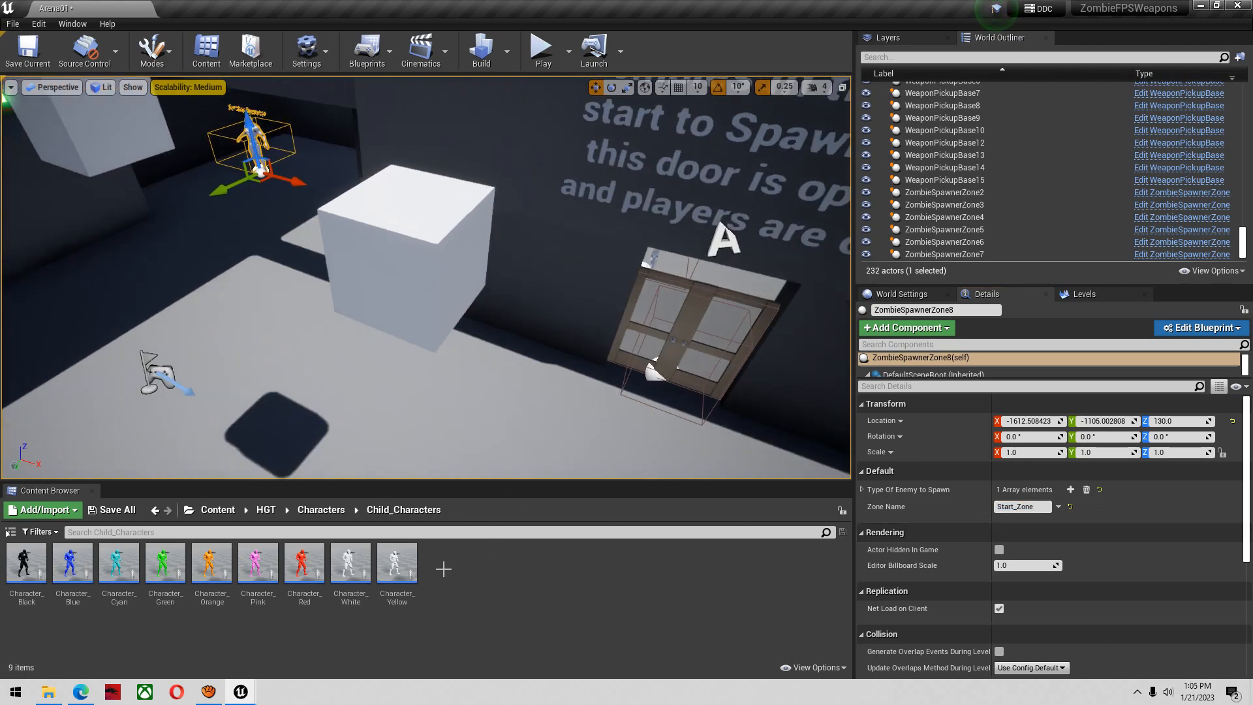
key(s)
right_drag(398, 466, 425, 395)
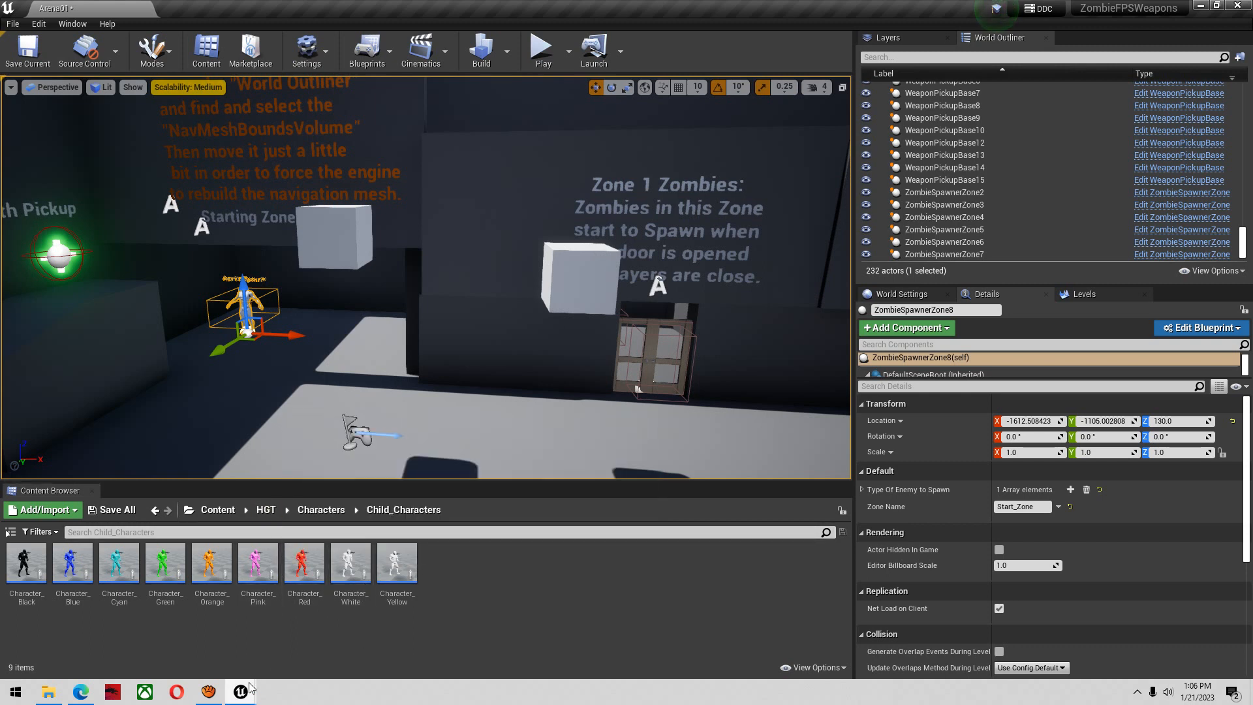
mouse_move(250, 690)
click(311, 653)
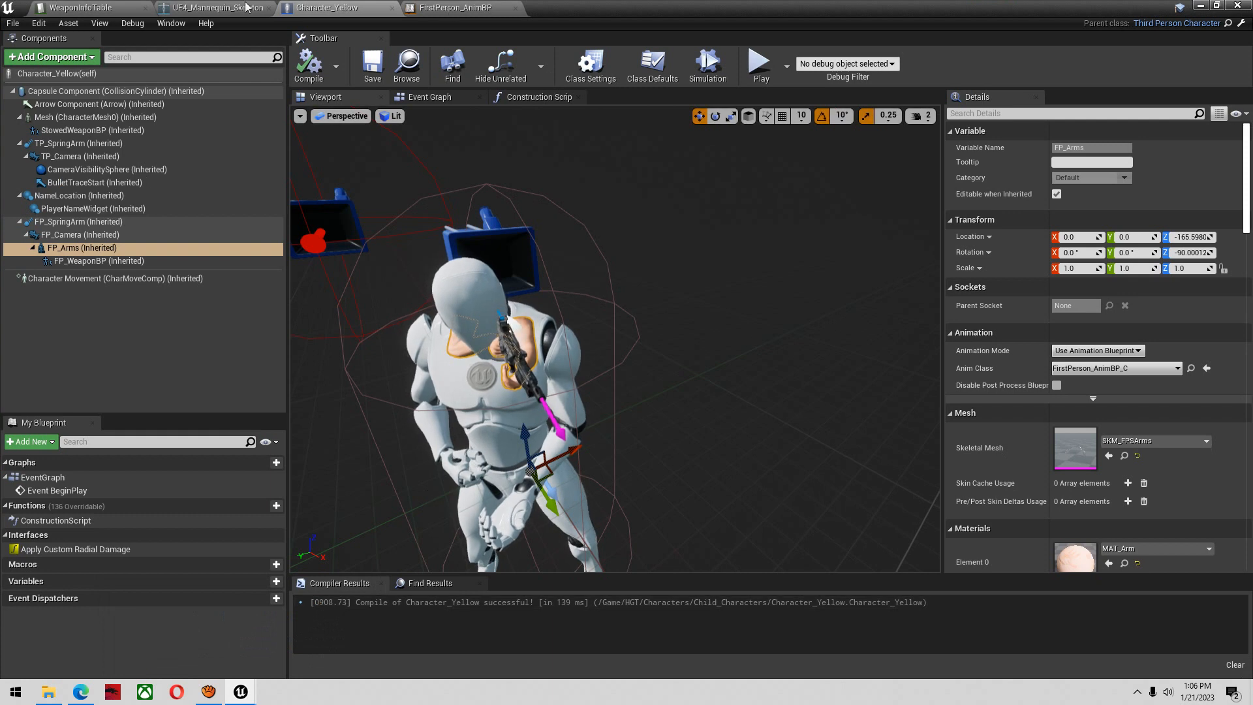
click(196, 7)
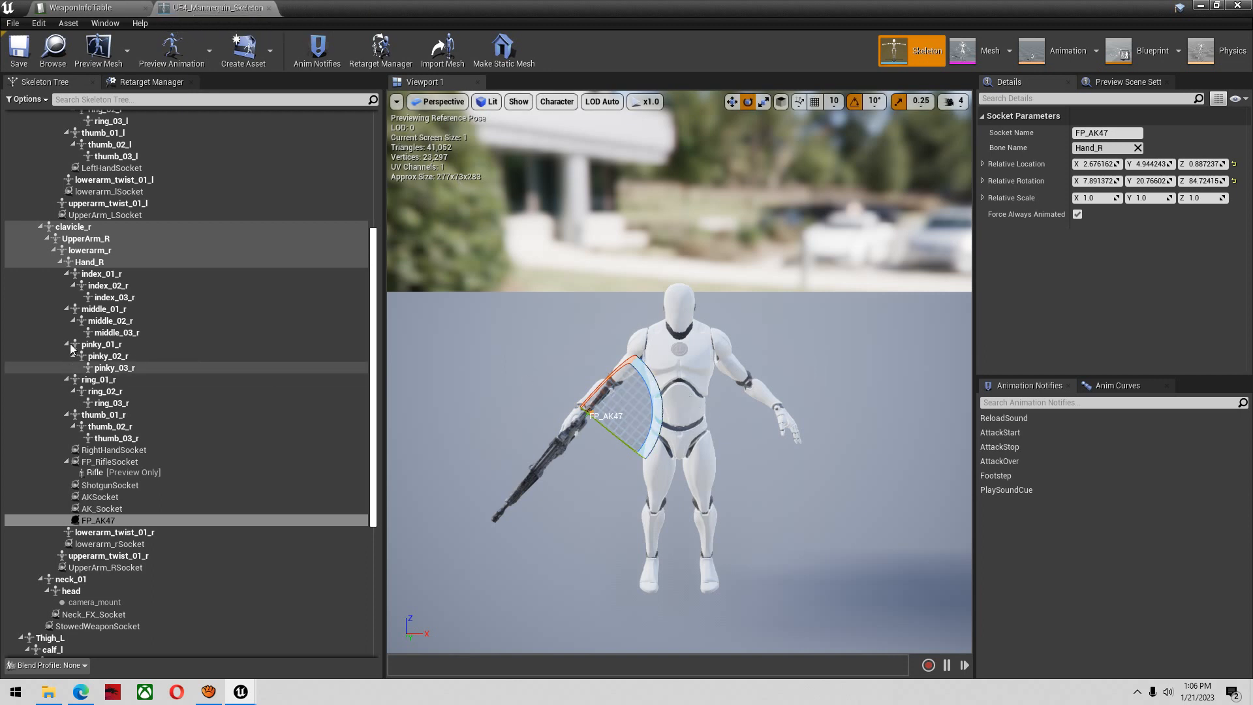
click(113, 519)
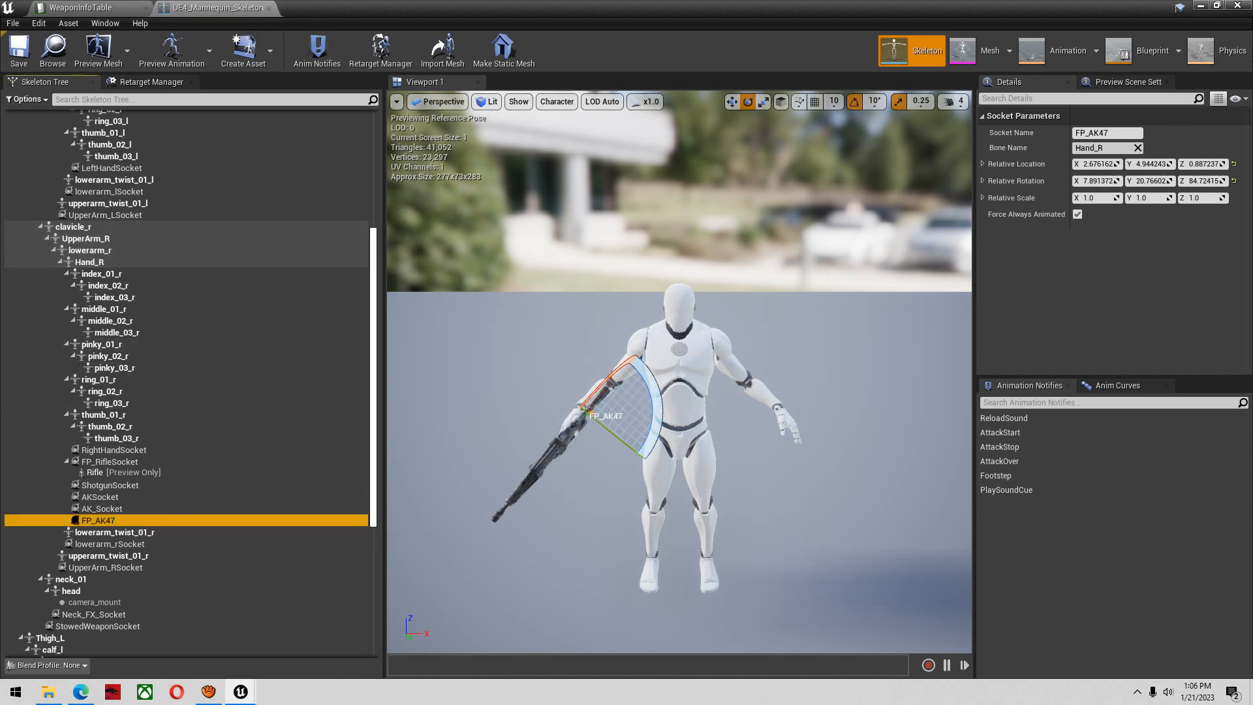
click(1217, 6)
drag(339, 152, 332, 441)
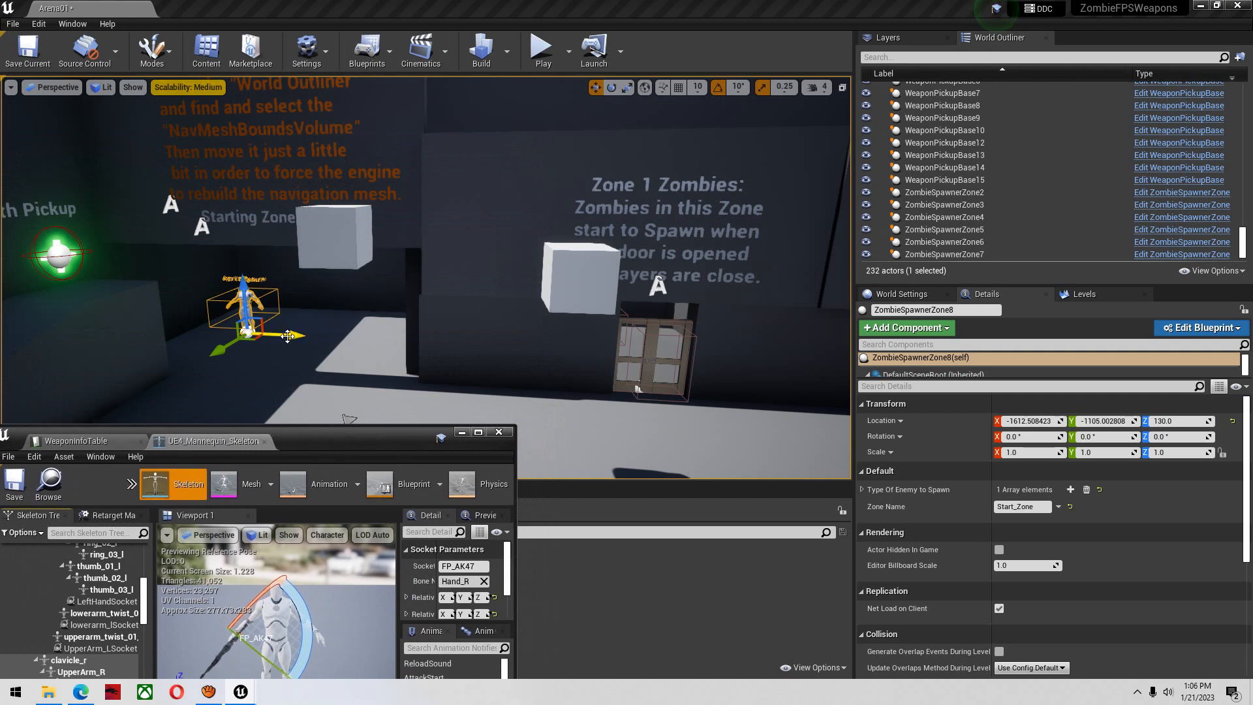
Move the Start_Zone zombie spawner along the X axis to about 3728
drag(288, 335, 618, 340)
right_drag(522, 293, 620, 307)
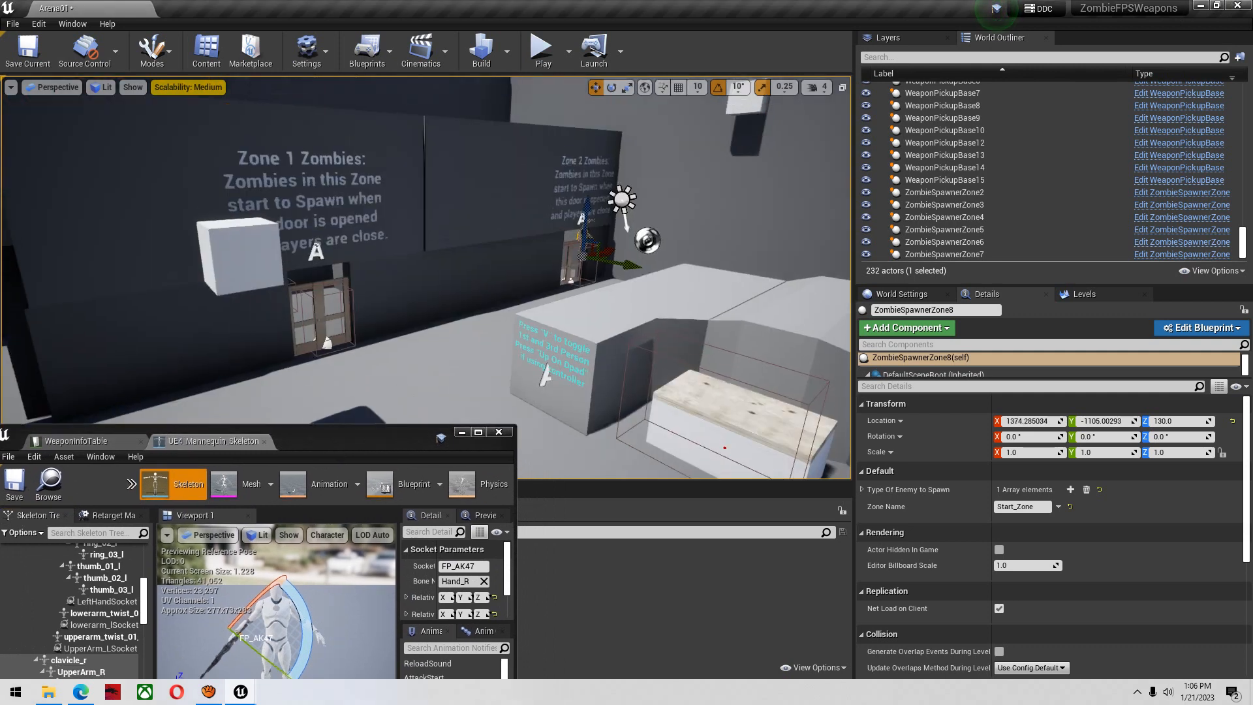
Start a play test, buy the AK47 from the wall, and place the skeleton editor window beside the in-game weapon
click(546, 59)
key(w)
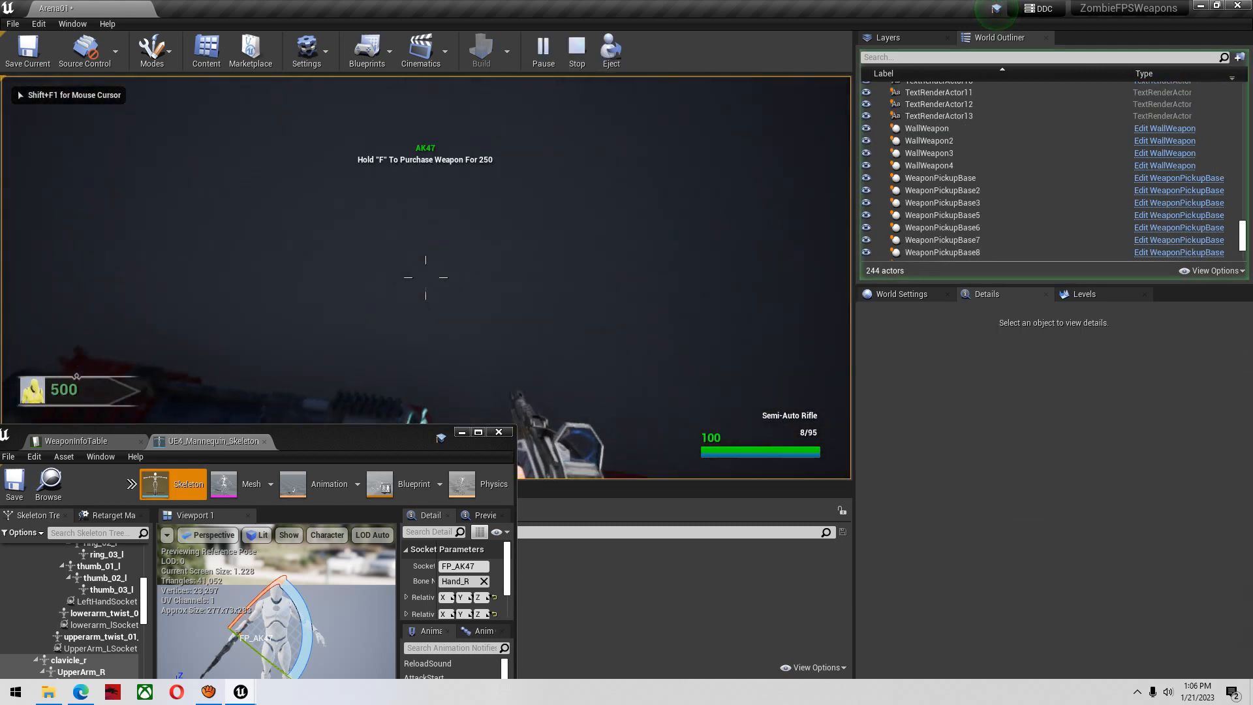
key(f)
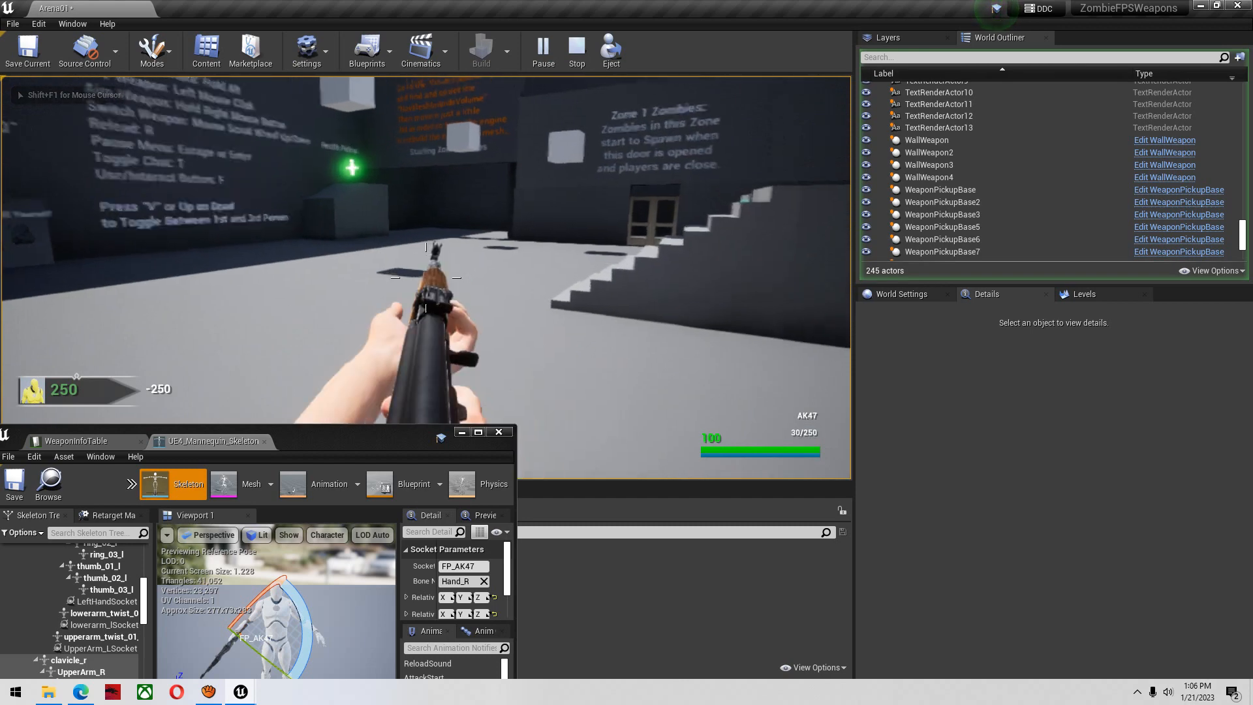
key(super)
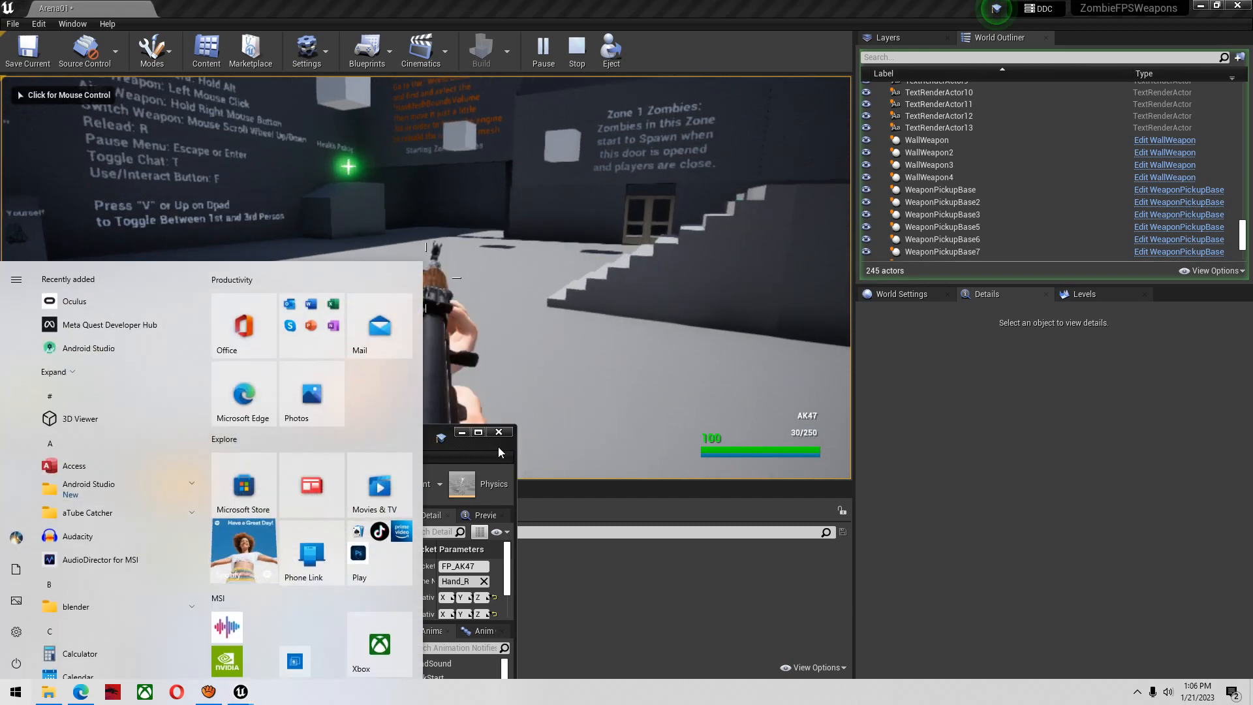
click(498, 451)
drag(359, 440, 229, 128)
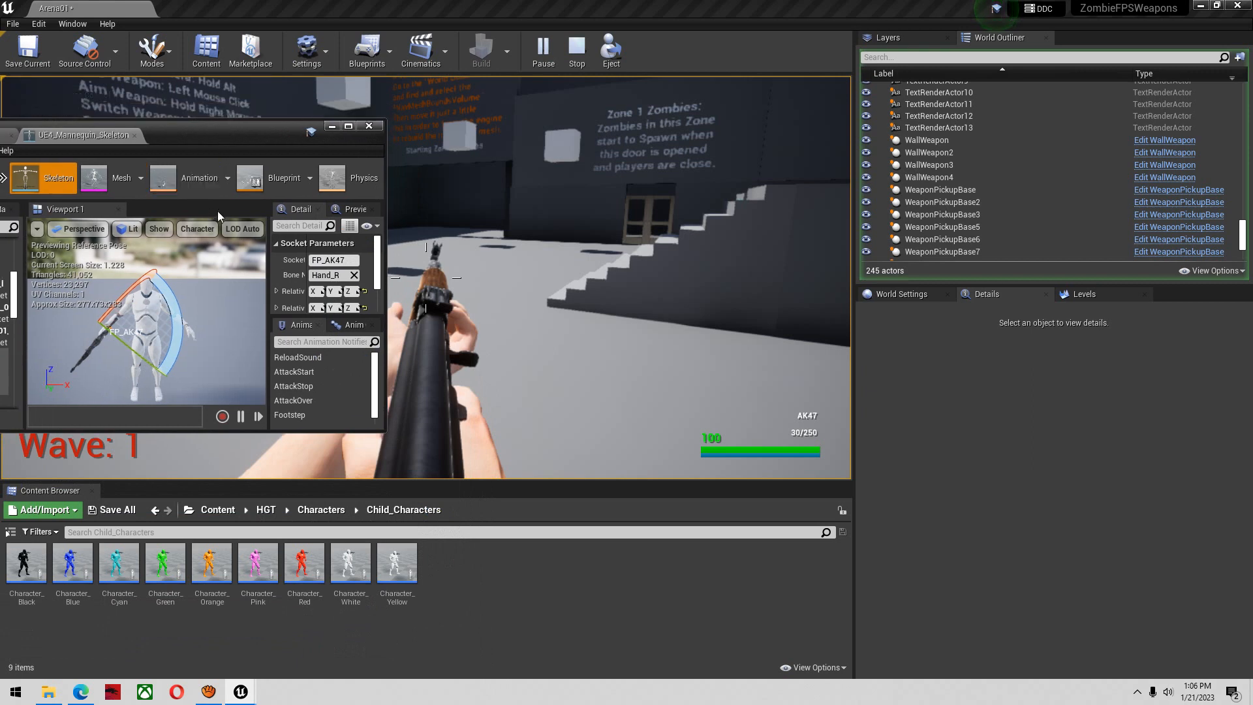
Turn off rotation snapping in the widened skeleton viewport and rotate the FP_AK47 socket slightly against the running game
drag(268, 234, 372, 235)
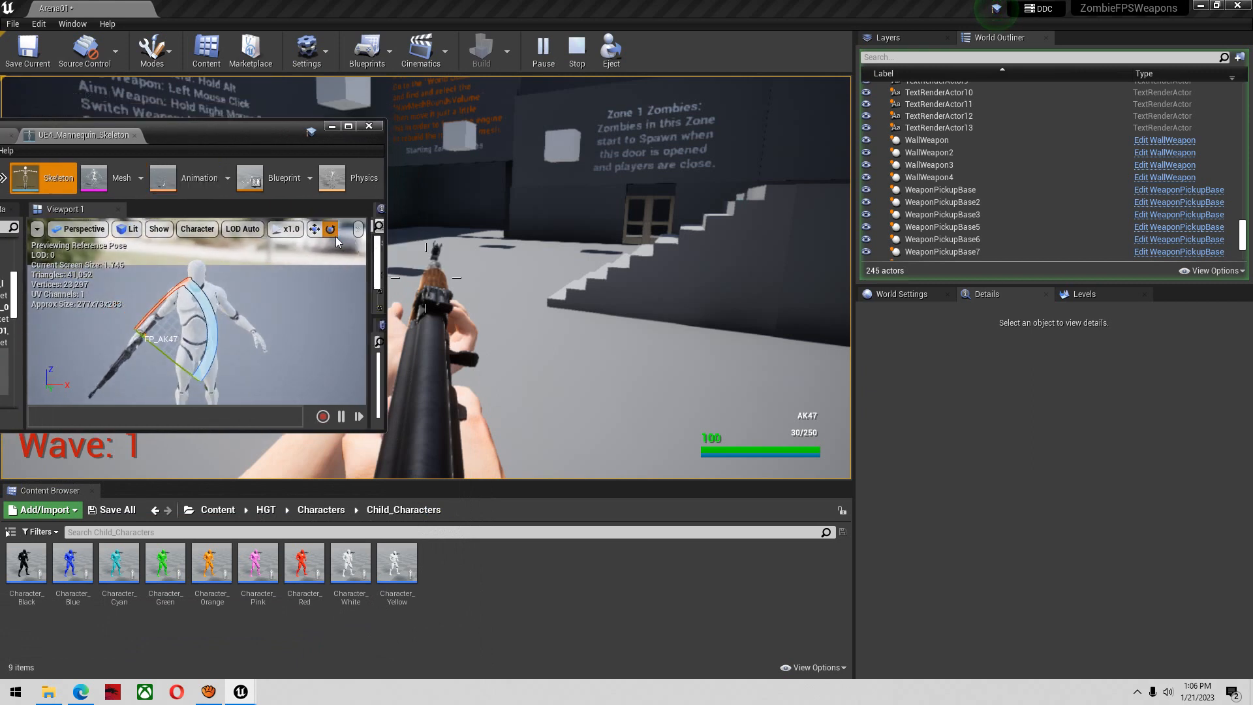
click(357, 229)
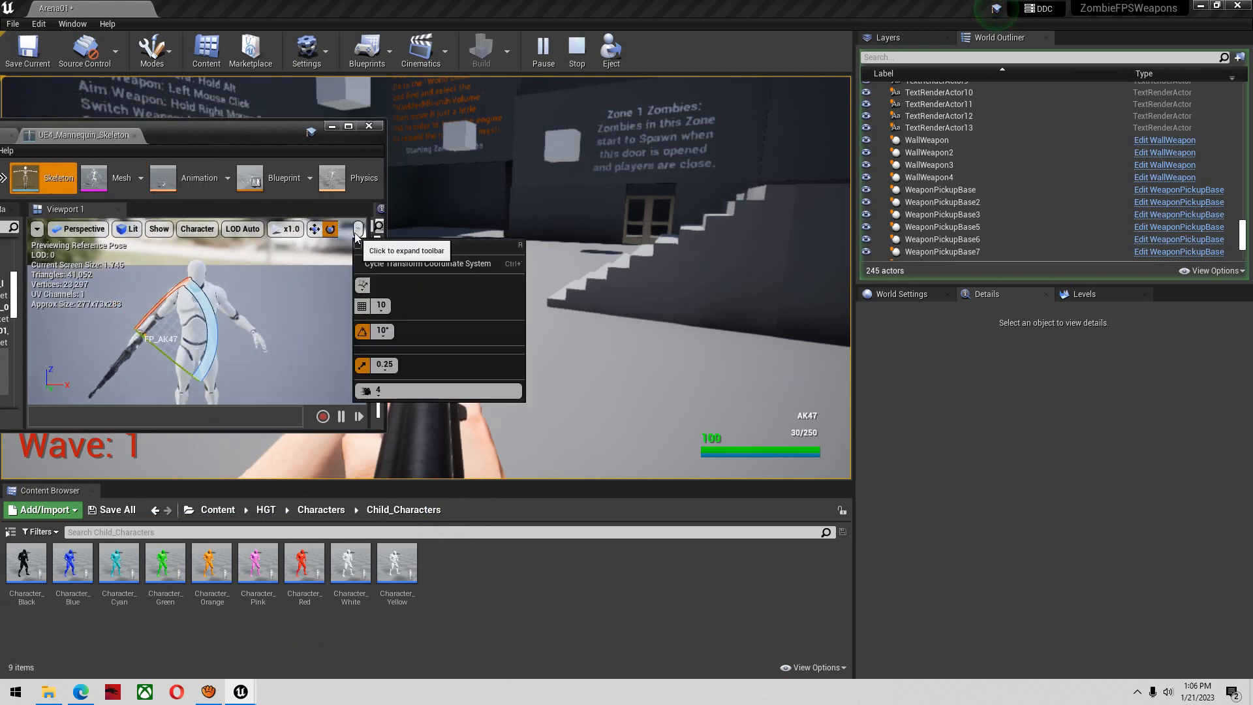
click(363, 335)
mouse_move(287, 300)
right_down()
mouse_move(298, 311)
mouse_move(222, 308)
mouse_move(301, 313)
right_up()
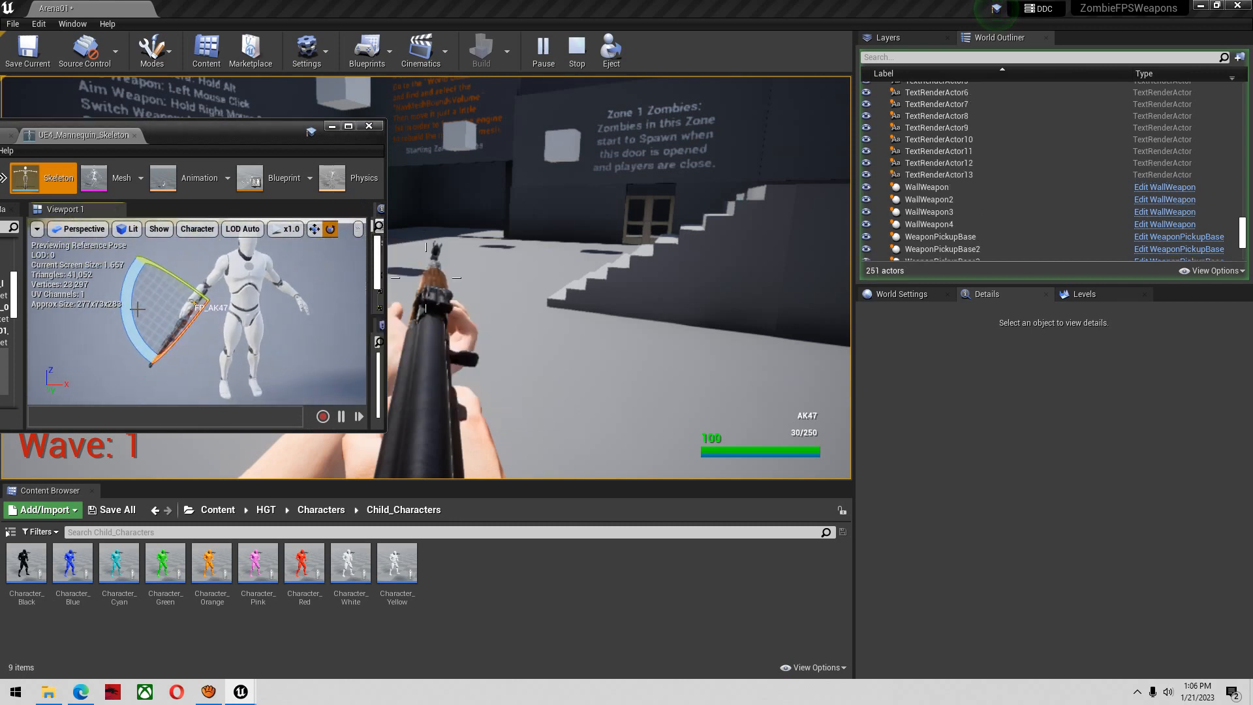
drag(123, 312, 125, 321)
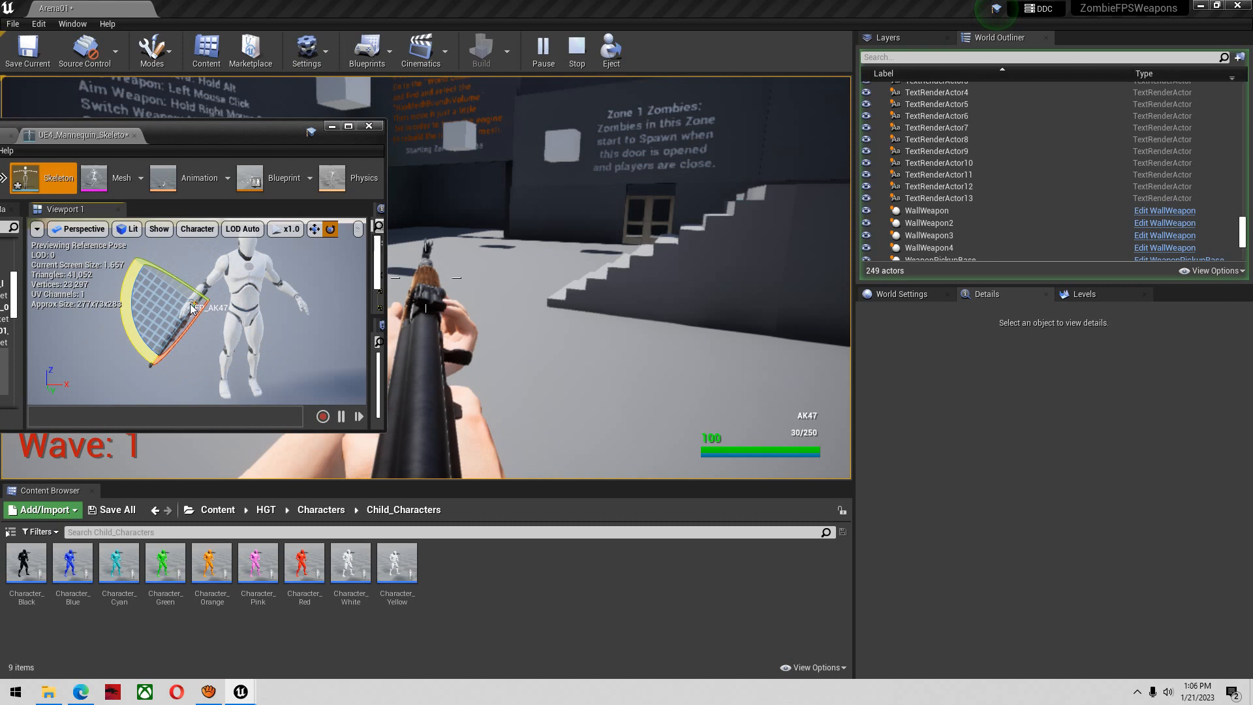
Reselect the FP_AK47 socket in the skeleton tree and fine-tune its rotation while watching the AK47 in game
click(192, 284)
right_drag(196, 283, 234, 277)
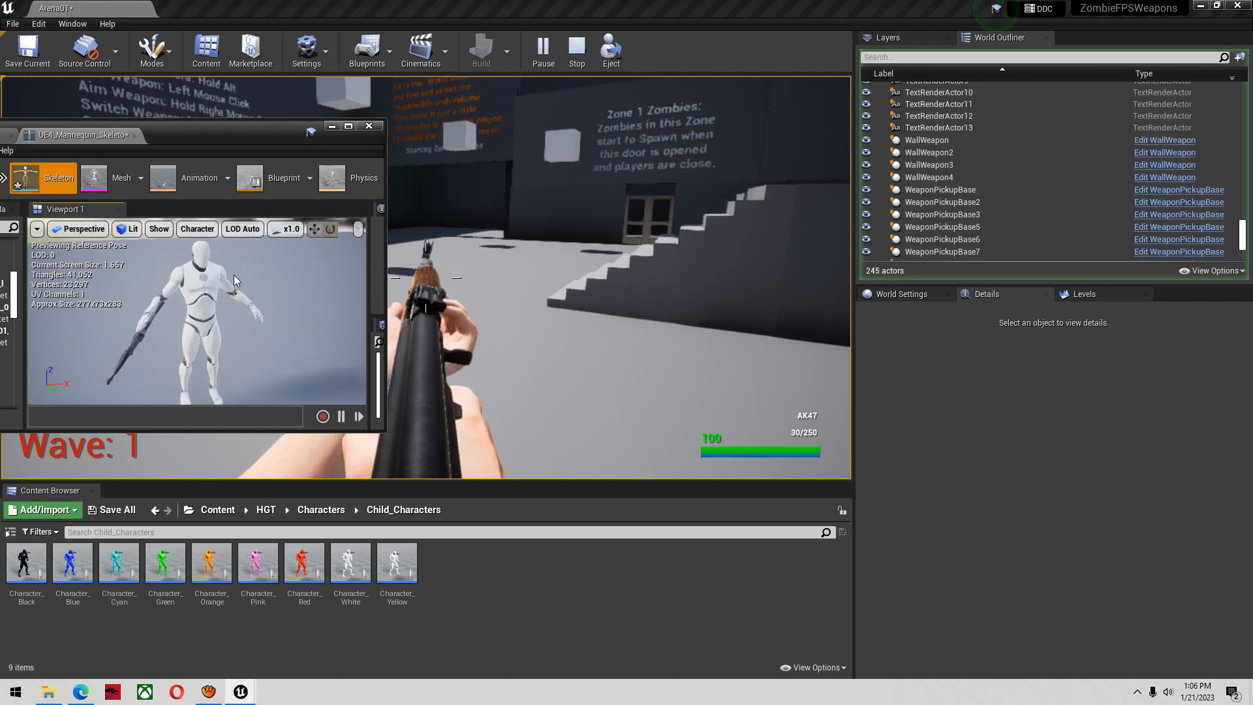
drag(205, 146, 331, 134)
scroll(125, 334, down, 5)
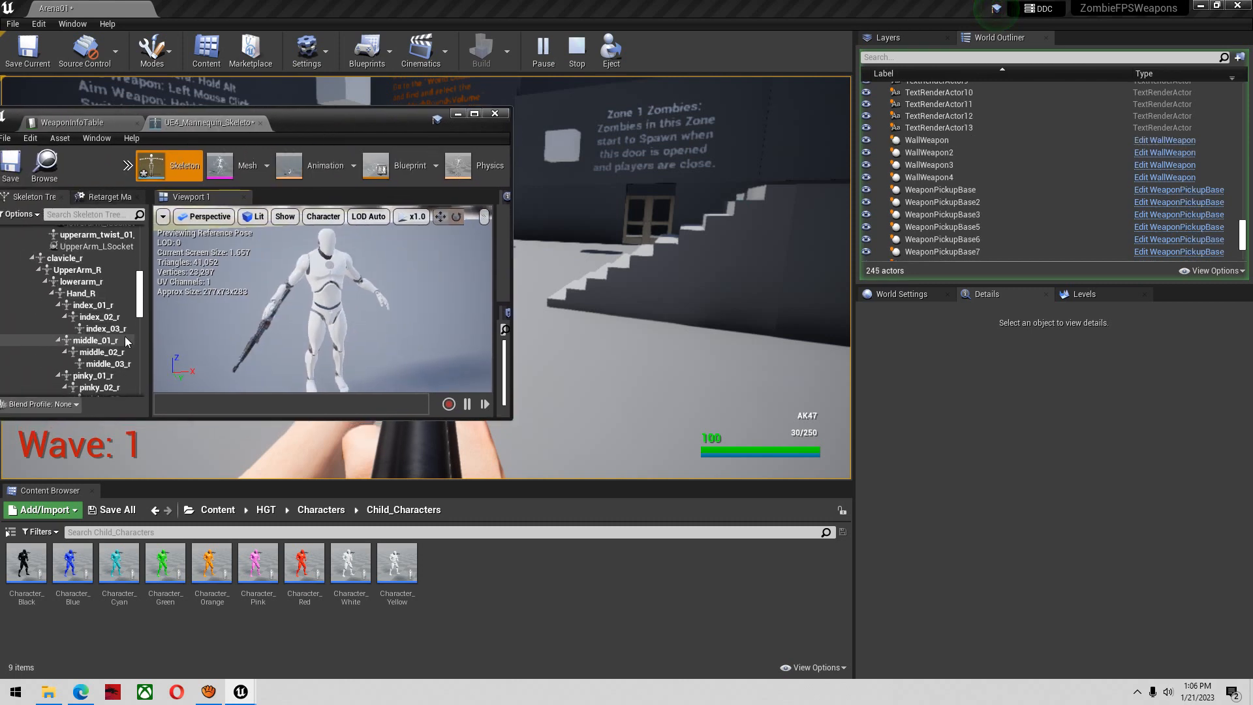
scroll(111, 297, up, 4)
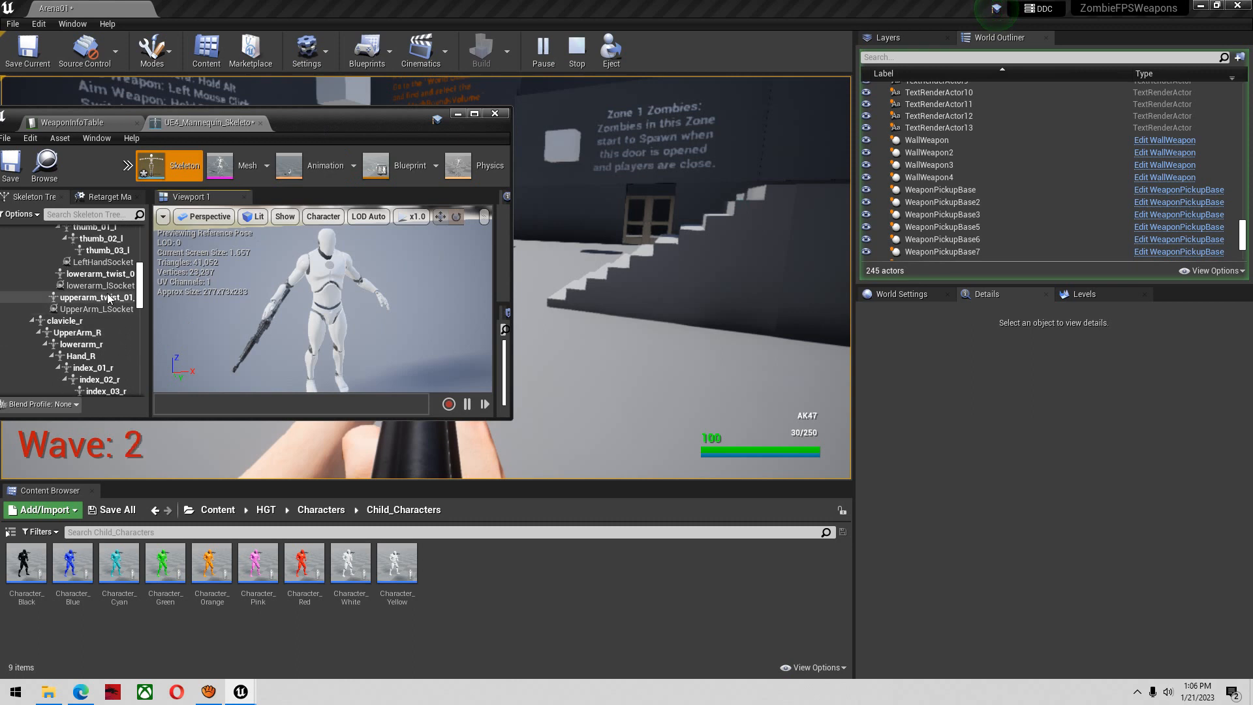
scroll(110, 299, down, 5)
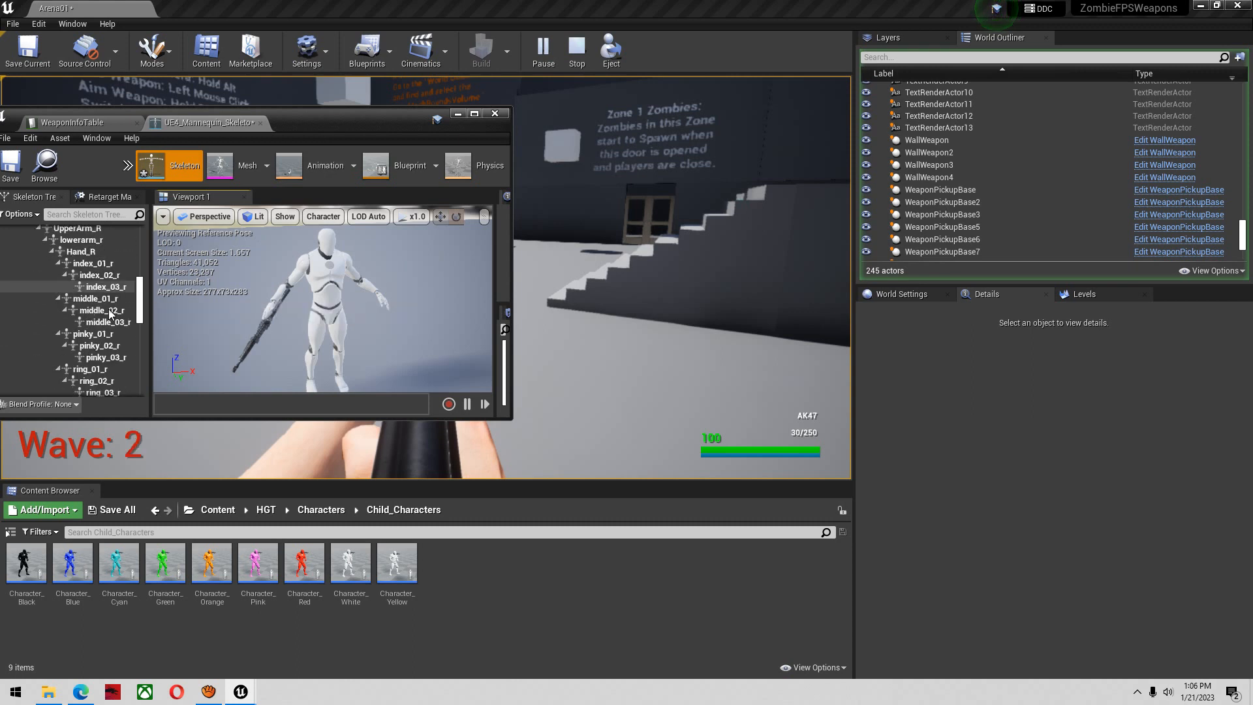
scroll(104, 317, down, 1)
click(104, 317)
drag(375, 128, 242, 83)
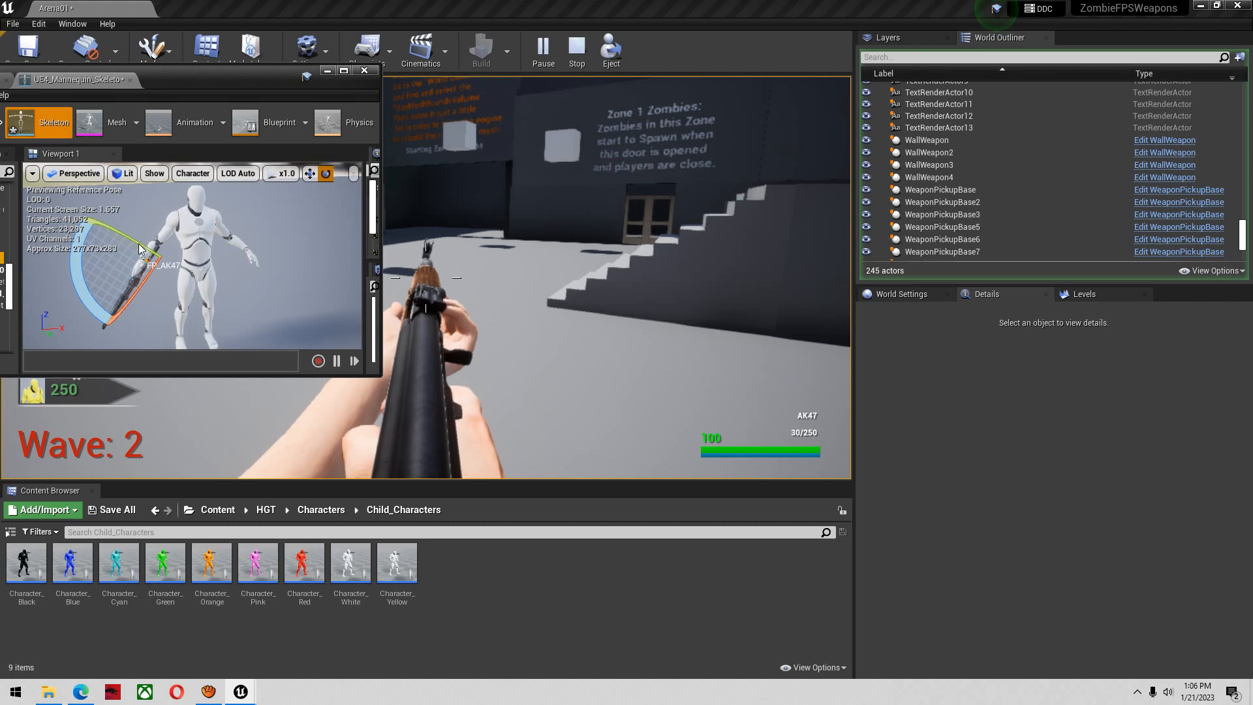
mouse_move(150, 284)
mouse_down()
mouse_move(141, 288)
mouse_move(159, 267)
mouse_up()
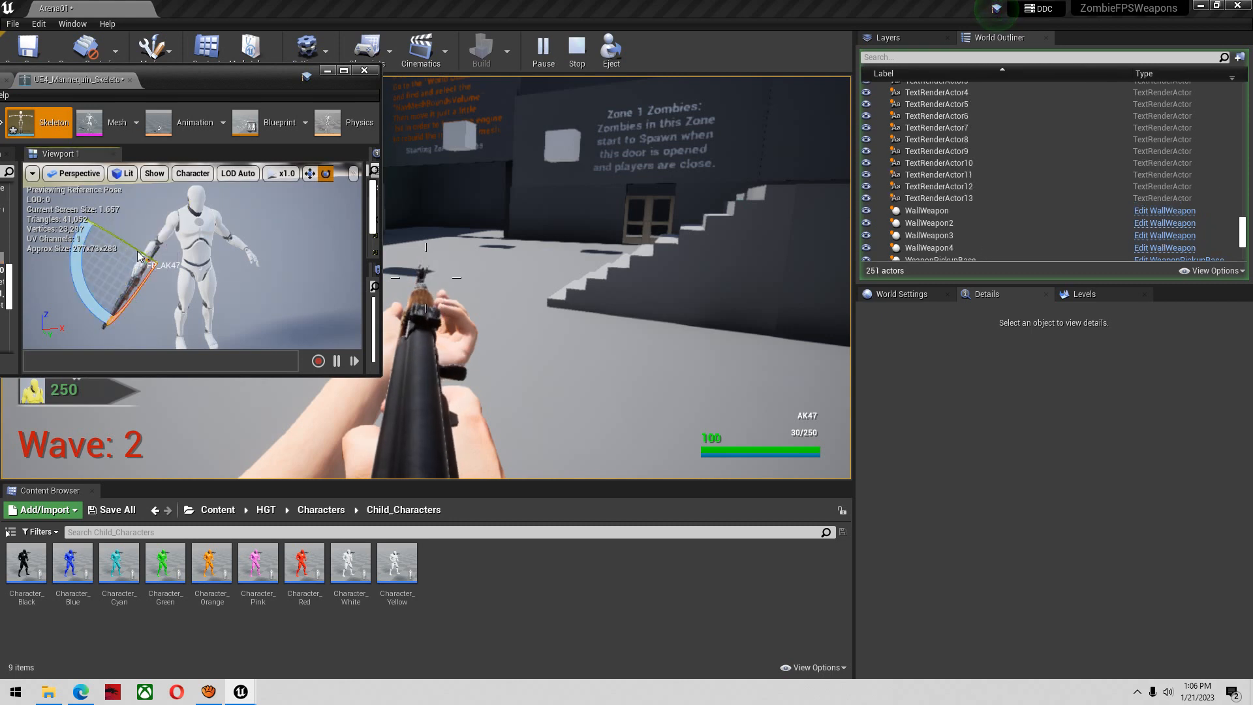
Move the FP_AK47 socket along its axes to realign the AK47 with the first-person hands in the running game
click(310, 174)
right_drag(279, 277, 335, 282)
drag(268, 276, 271, 275)
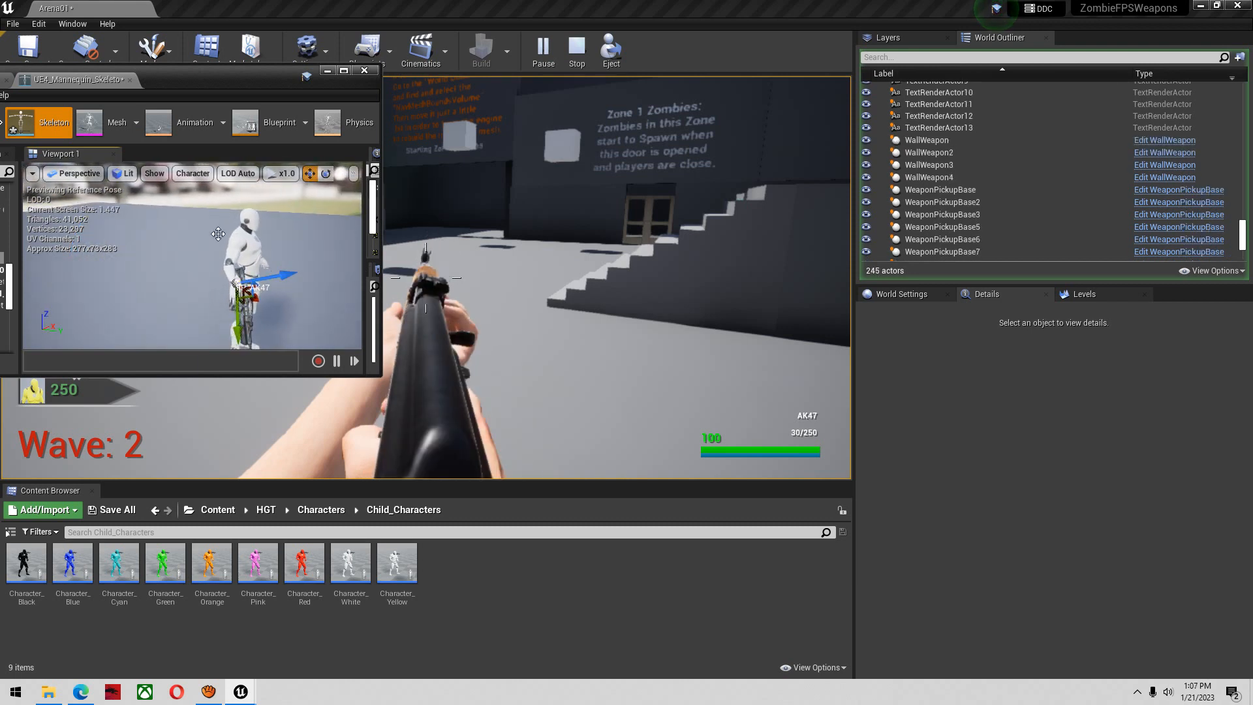
drag(279, 319, 299, 318)
mouse_move(279, 265)
mouse_down()
mouse_move(294, 267)
mouse_move(277, 265)
mouse_up()
key(w)
drag(235, 320, 235, 317)
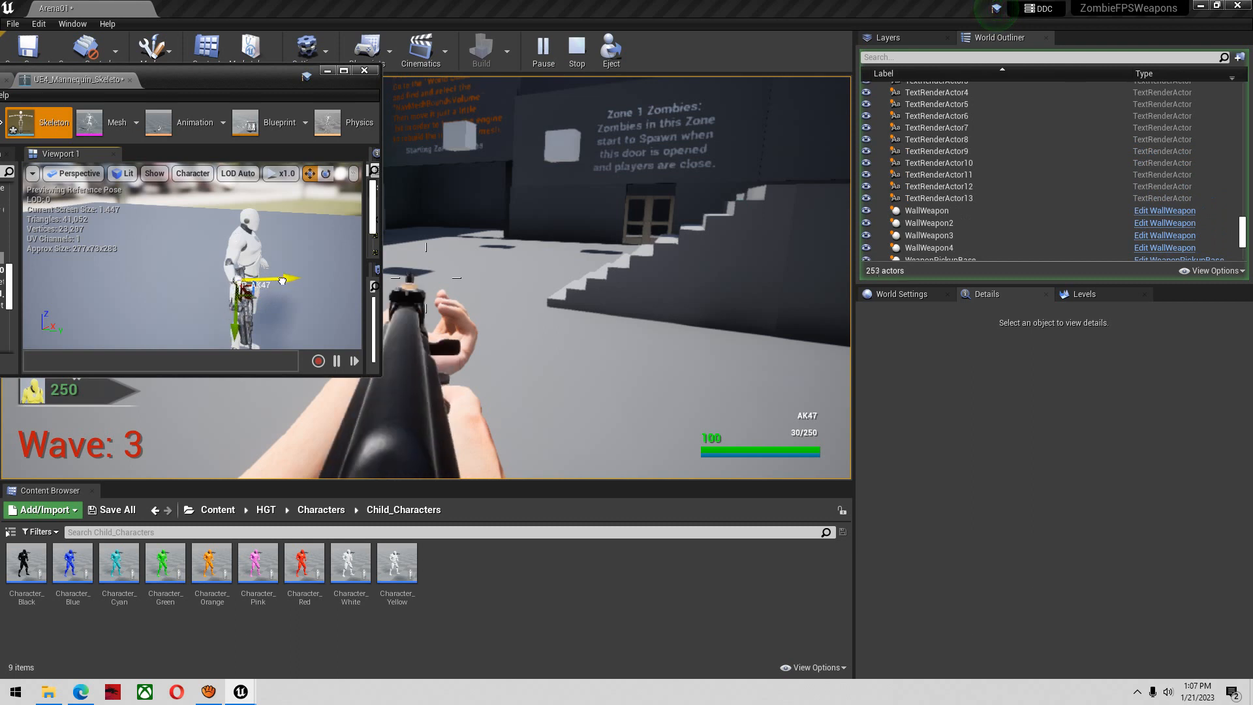
alt+drag(221, 305, 195, 297)
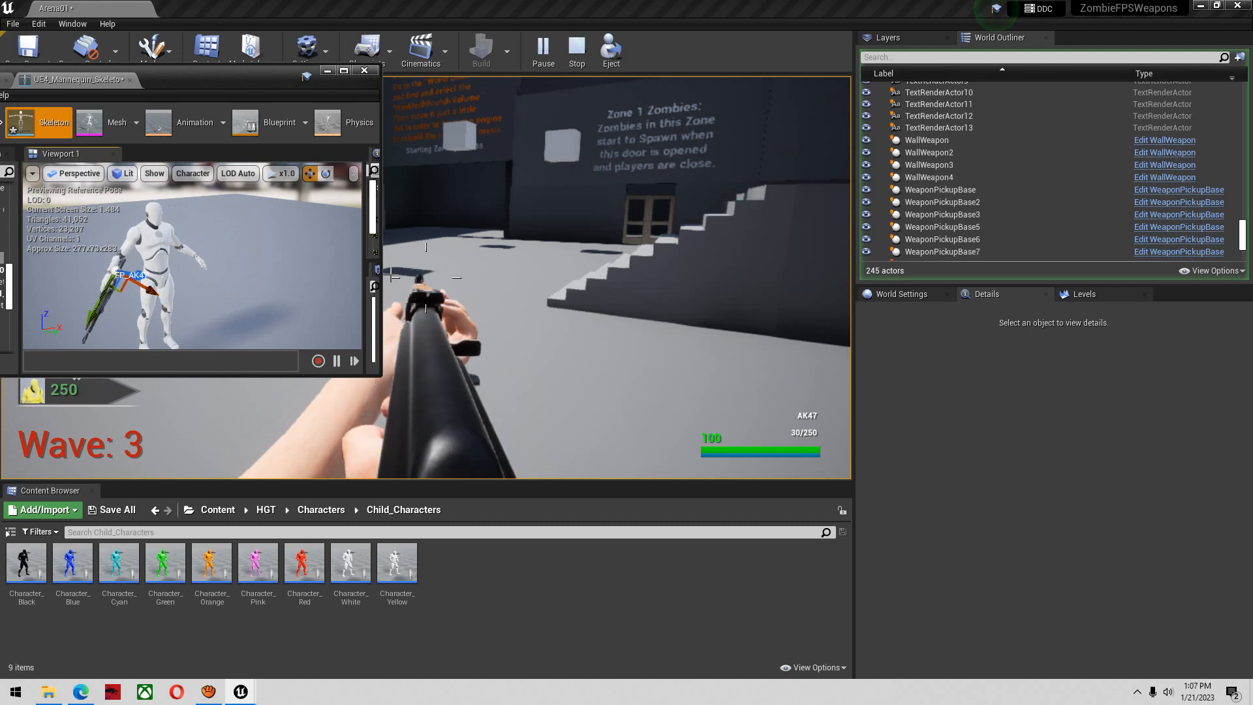
Eject from the player and set the level camera speed to 2 for a close view of the AK47 grip
drag(331, 70, 275, 186)
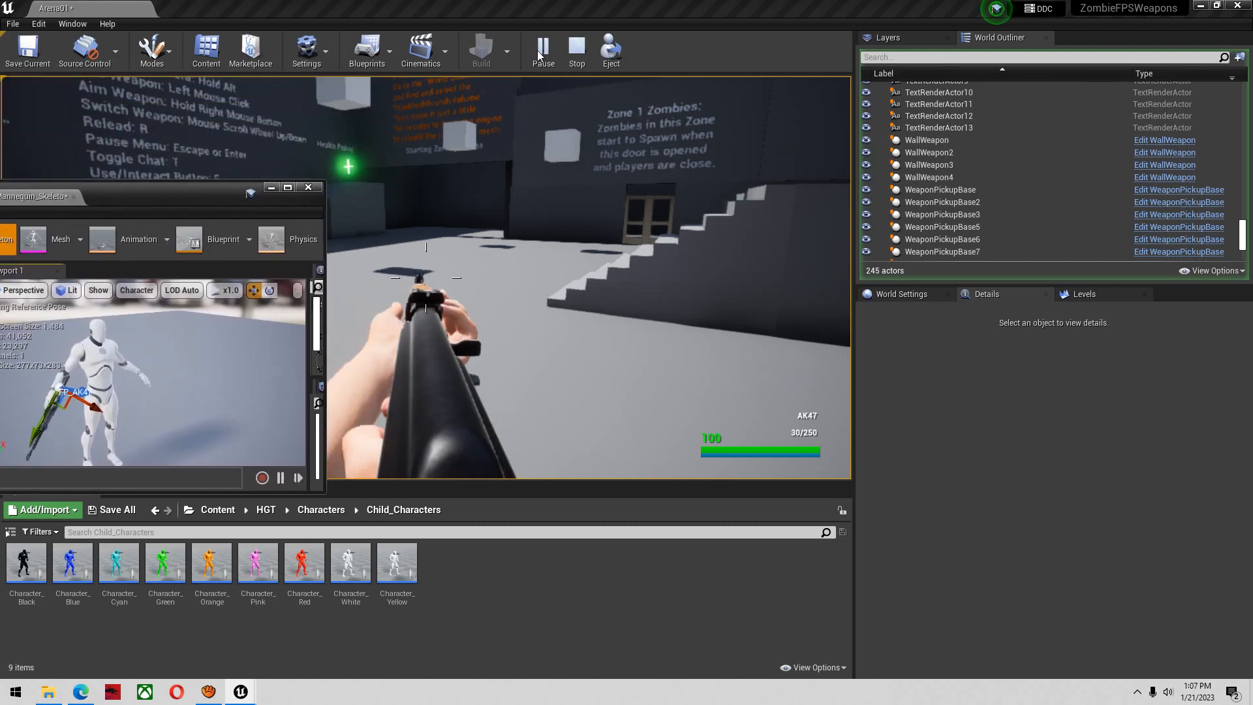
click(601, 55)
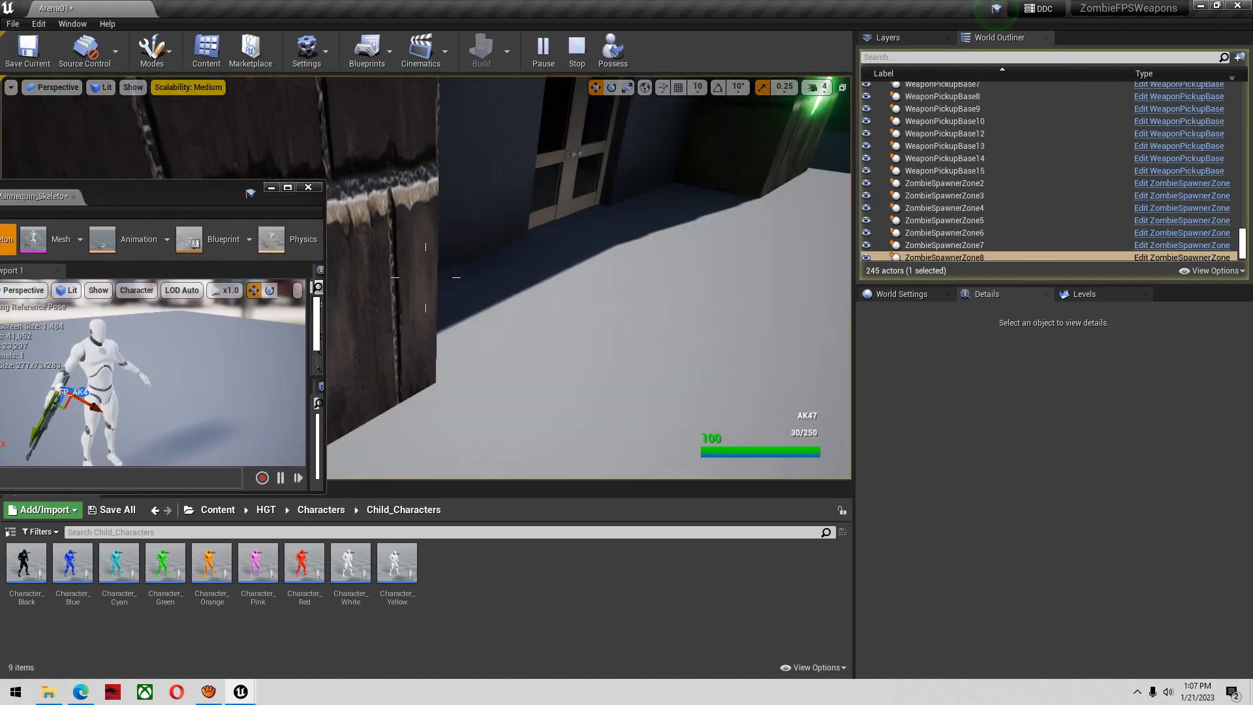
click(814, 87)
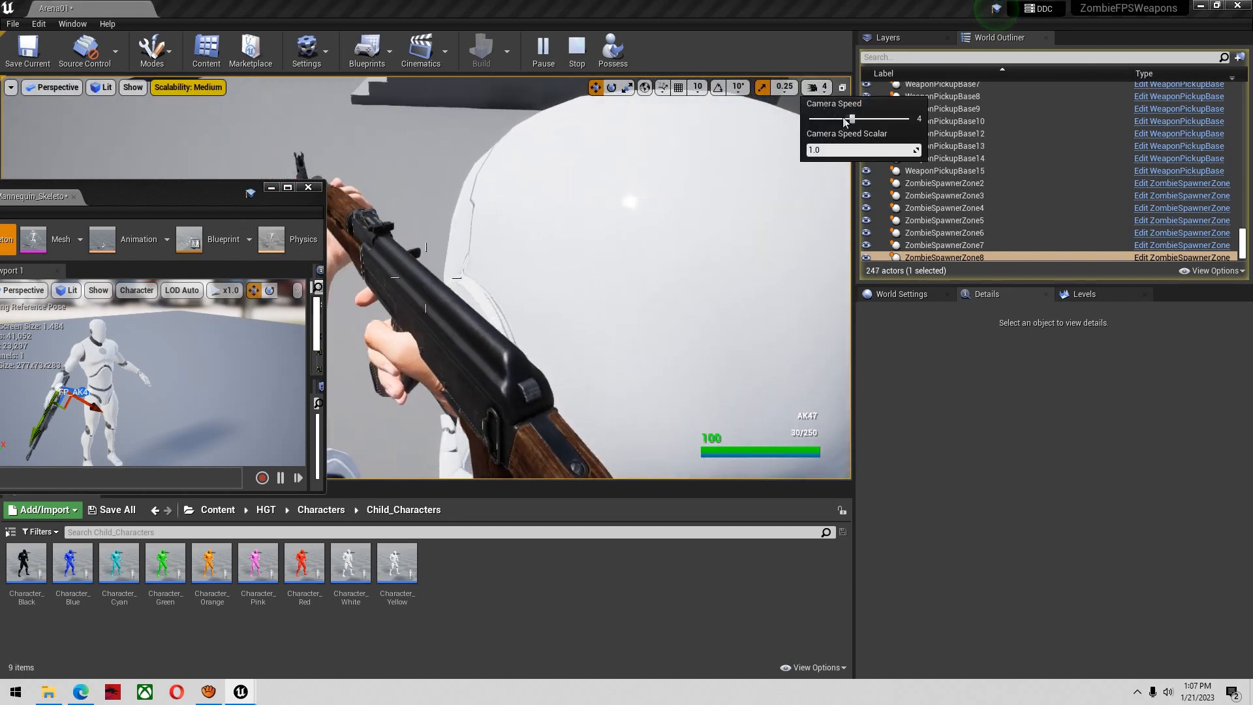
drag(839, 120, 825, 121)
right_drag(562, 225, 591, 247)
Stop the play test and delete the Boss_Spawn_Zone2 boss spawner from the level
key(Escape)
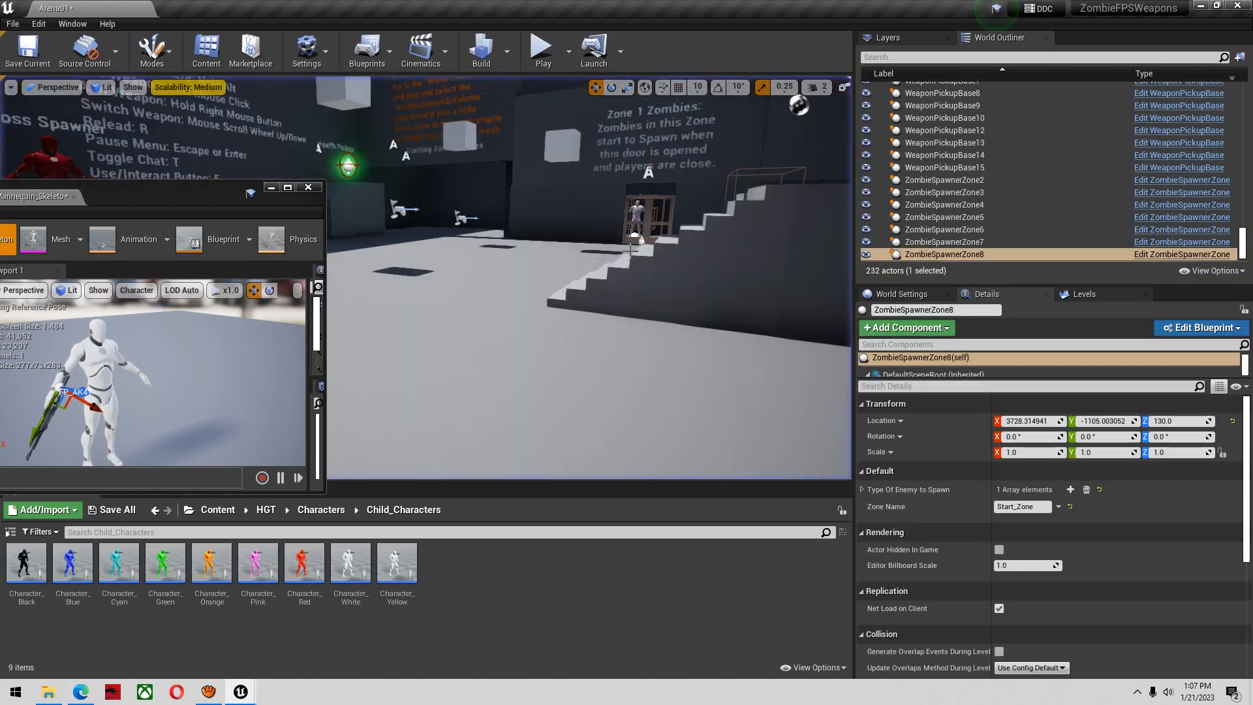
click(513, 194)
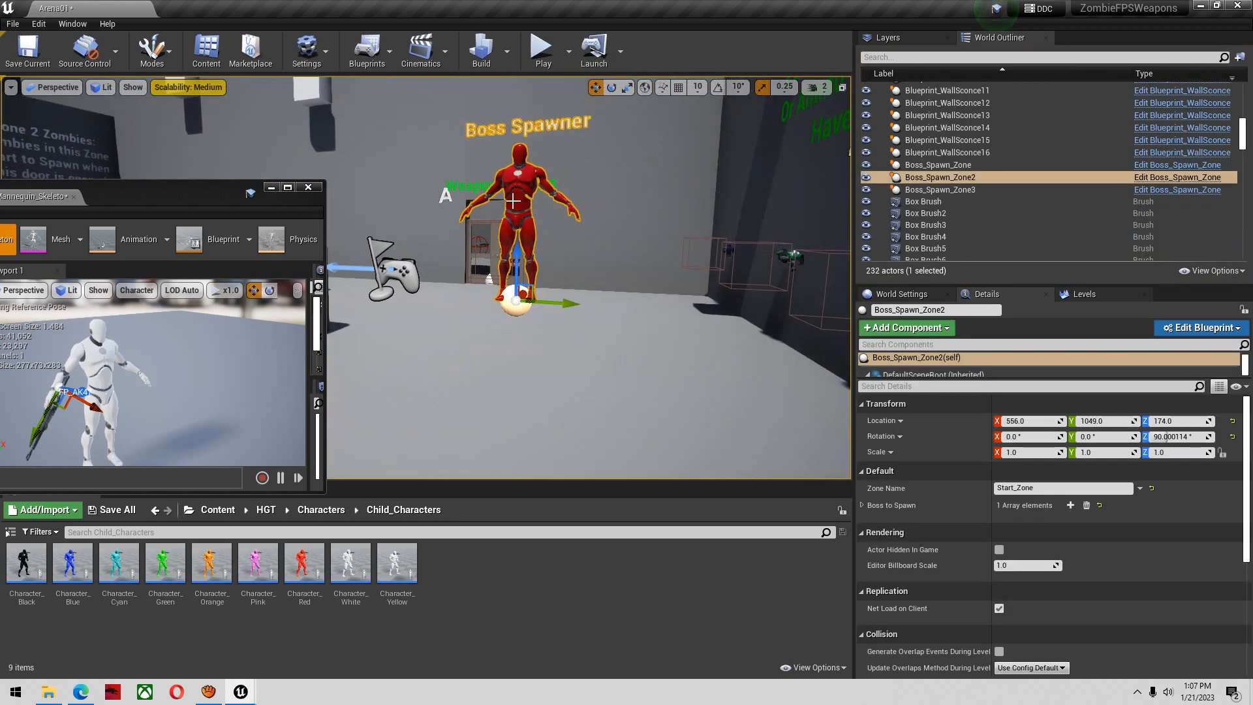
key(Delete)
Restart the play test, buy the AK47 from the wall, and eject to view the weapon from outside the player
click(540, 64)
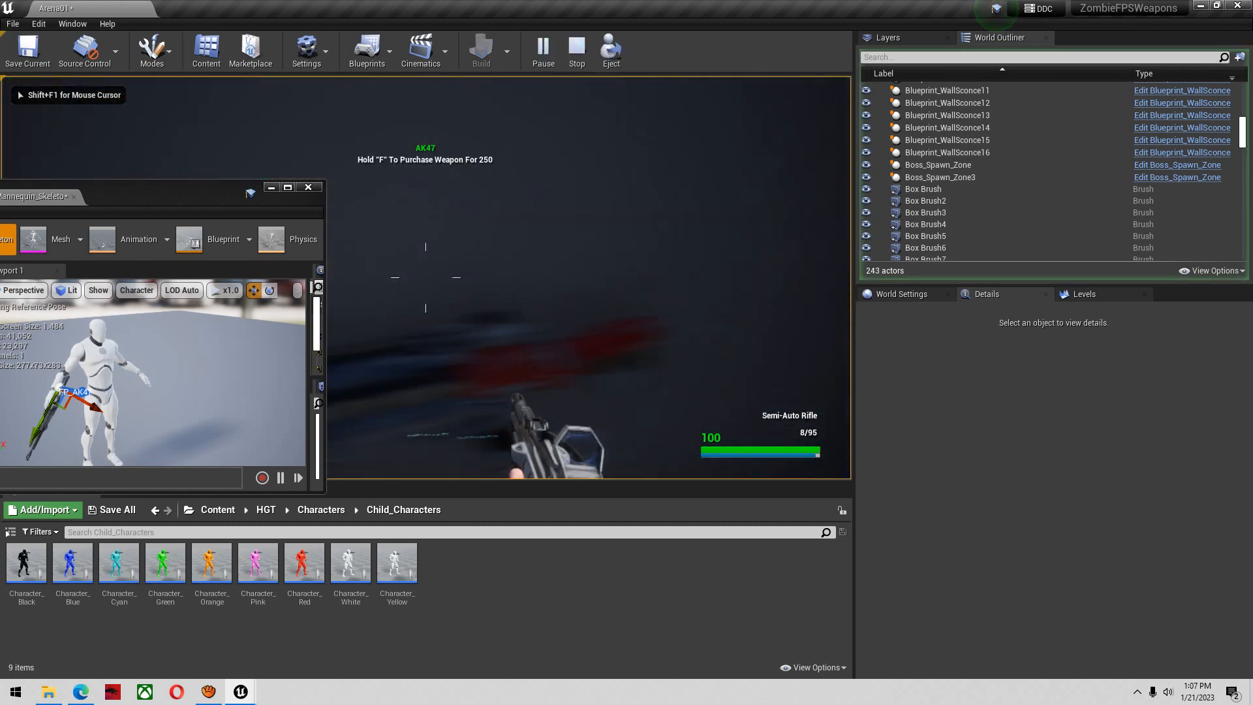
key(f)
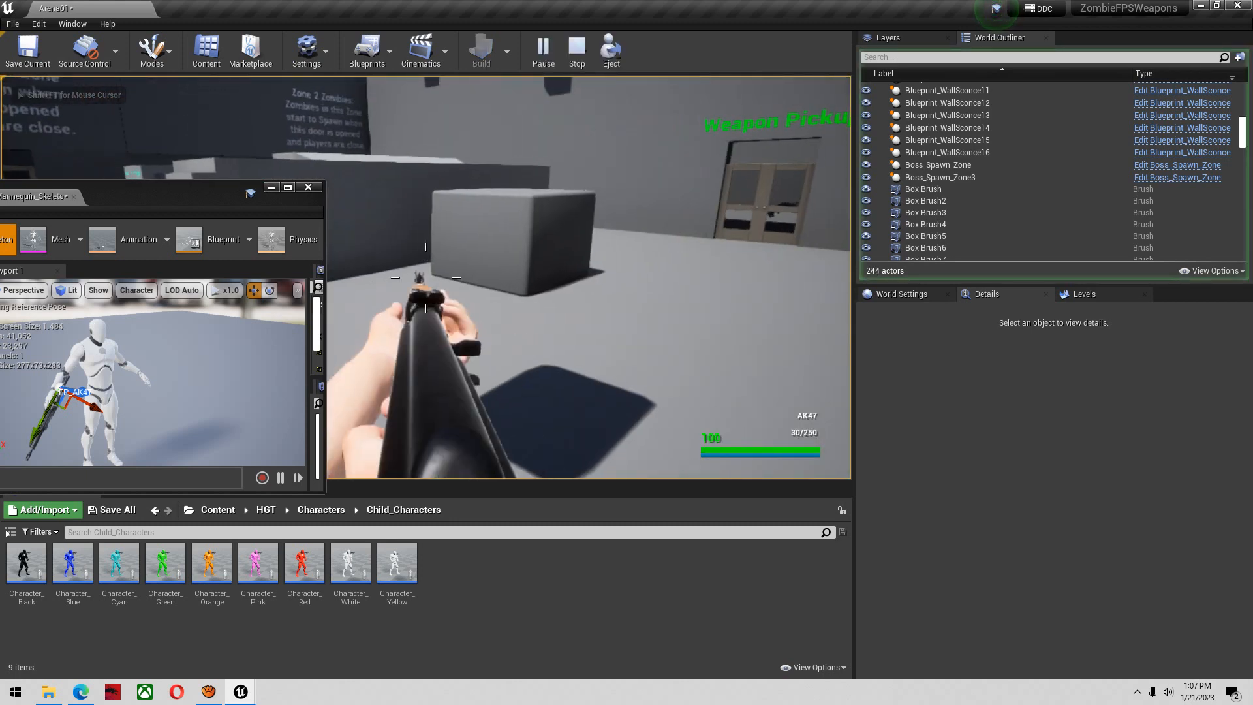
key(super)
key(super)
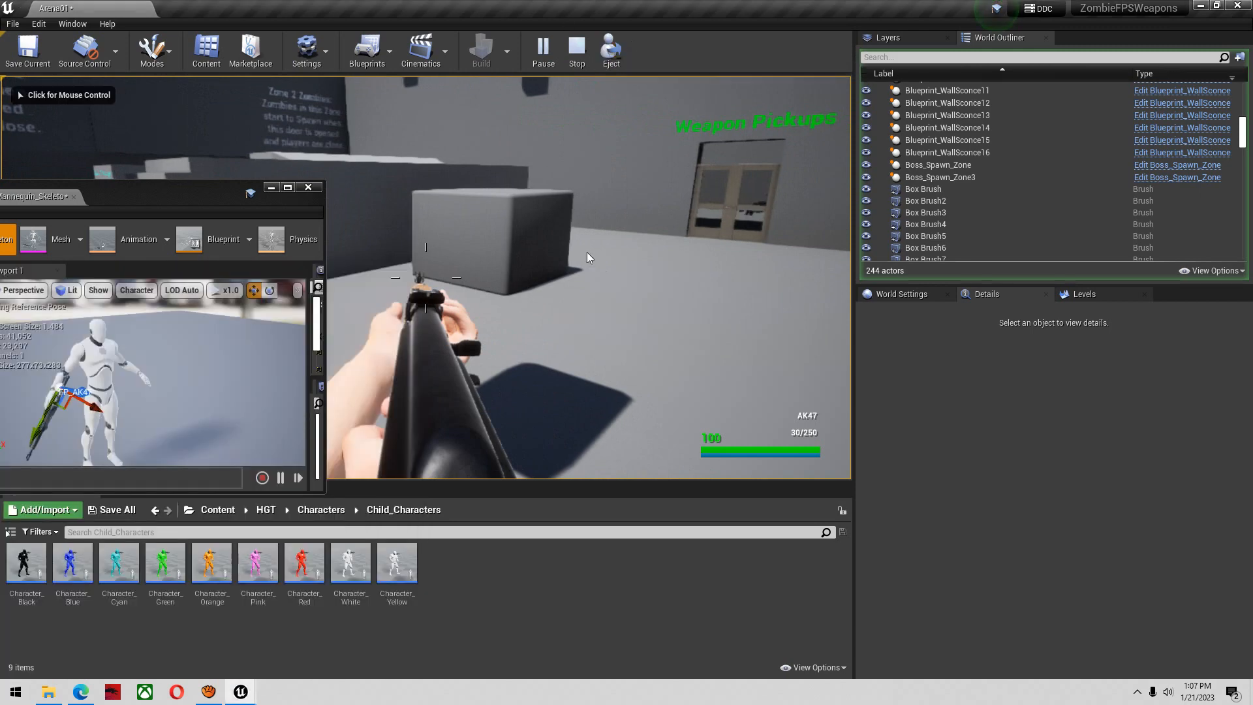
click(612, 53)
right_drag(597, 255, 598, 254)
Move the FP_AK47 socket to fit the AK47 into the character's hands and save the skeleton
drag(215, 198, 294, 165)
alt+drag(281, 341, 281, 341)
right_drag(246, 355, 237, 366)
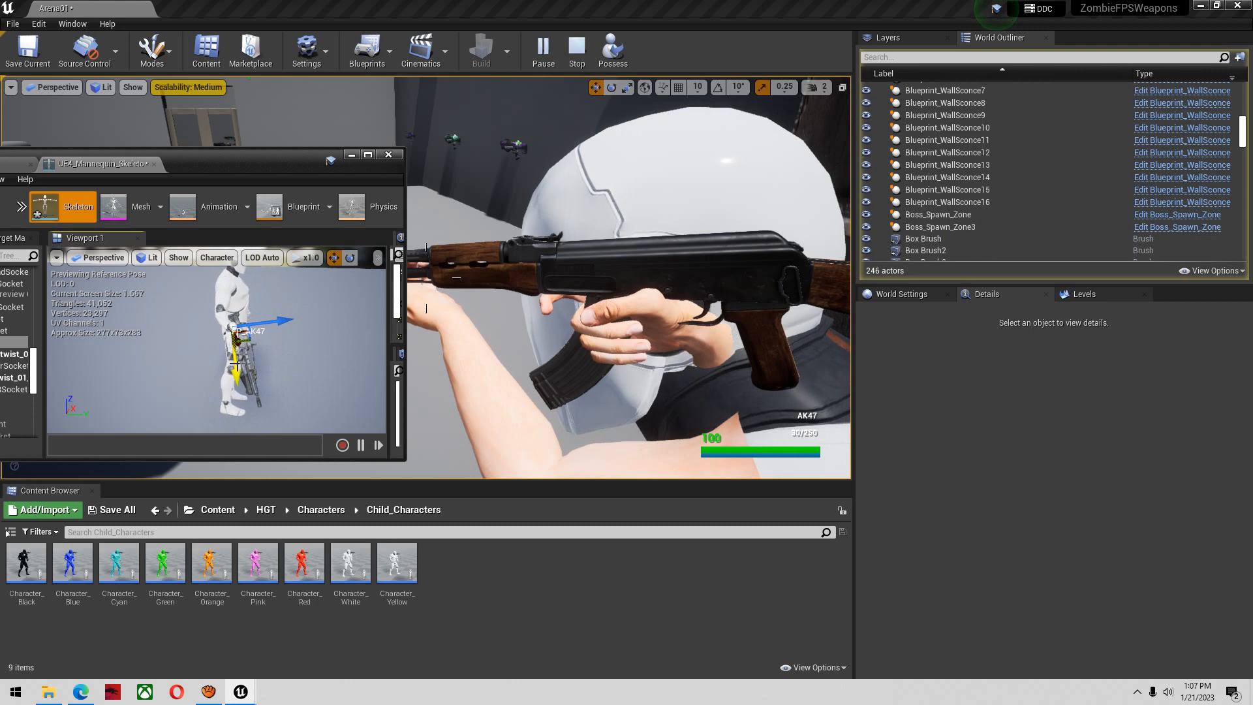
drag(235, 370, 291, 385)
drag(272, 168, 216, 162)
right_drag(477, 294, 409, 300)
drag(220, 153, 494, 178)
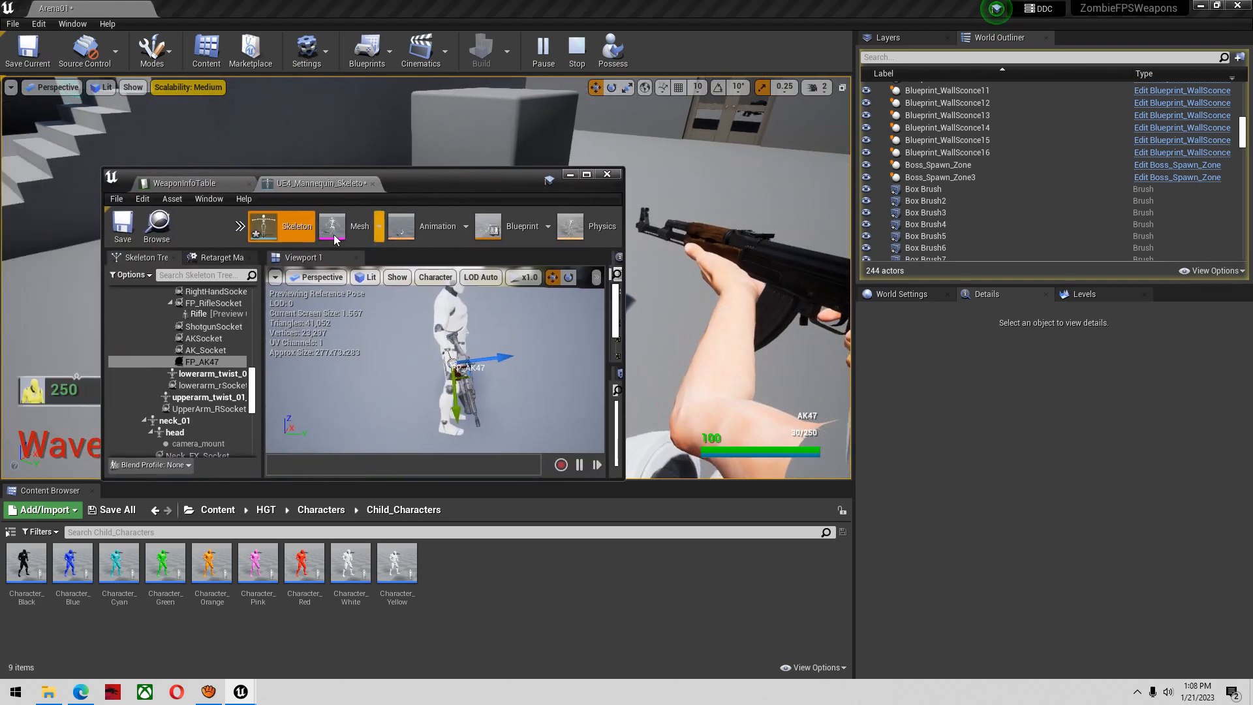
click(134, 229)
Minimize the skeleton editor, possess the player to test aiming, firing and reloading the AK47, and stop the play test
right_drag(693, 273, 761, 297)
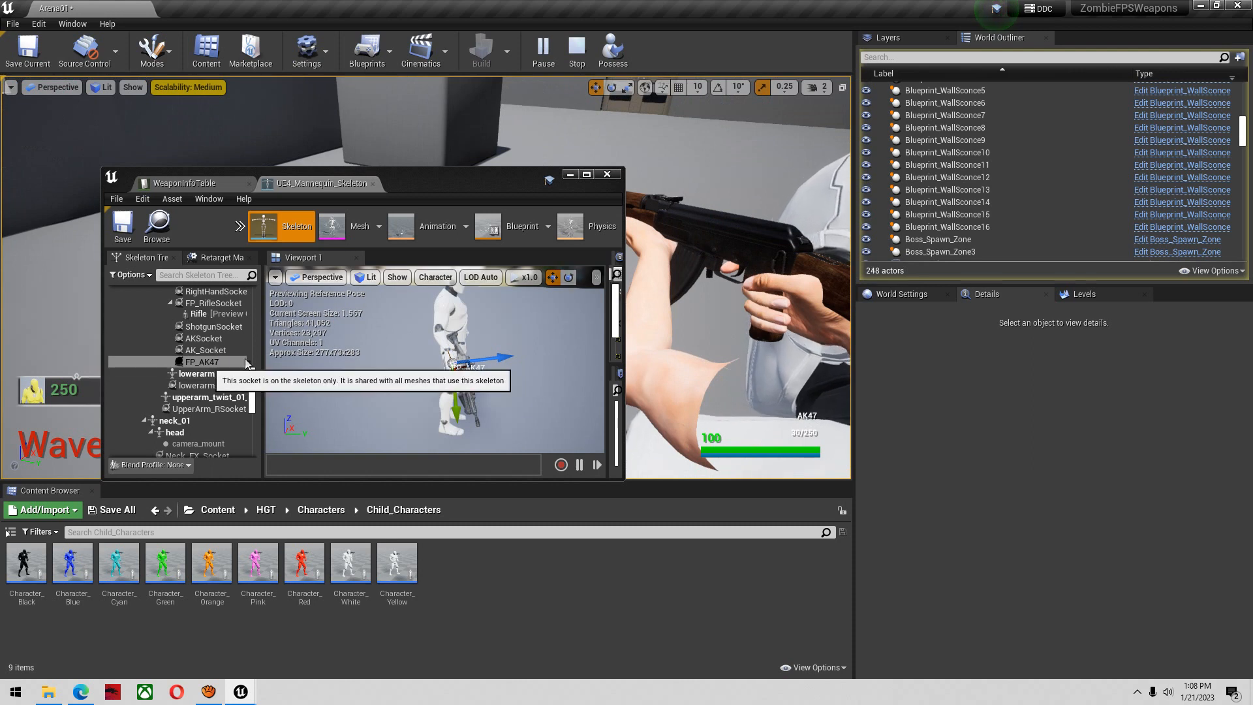
click(569, 174)
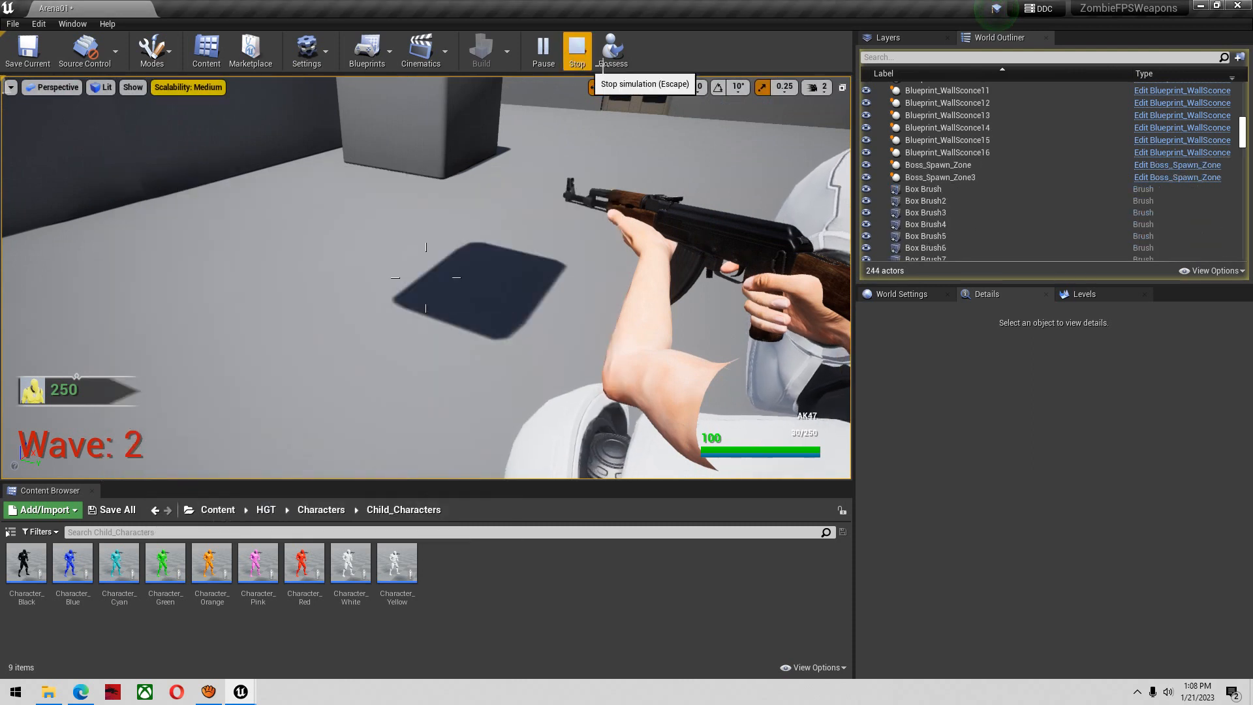
click(610, 52)
click(483, 213)
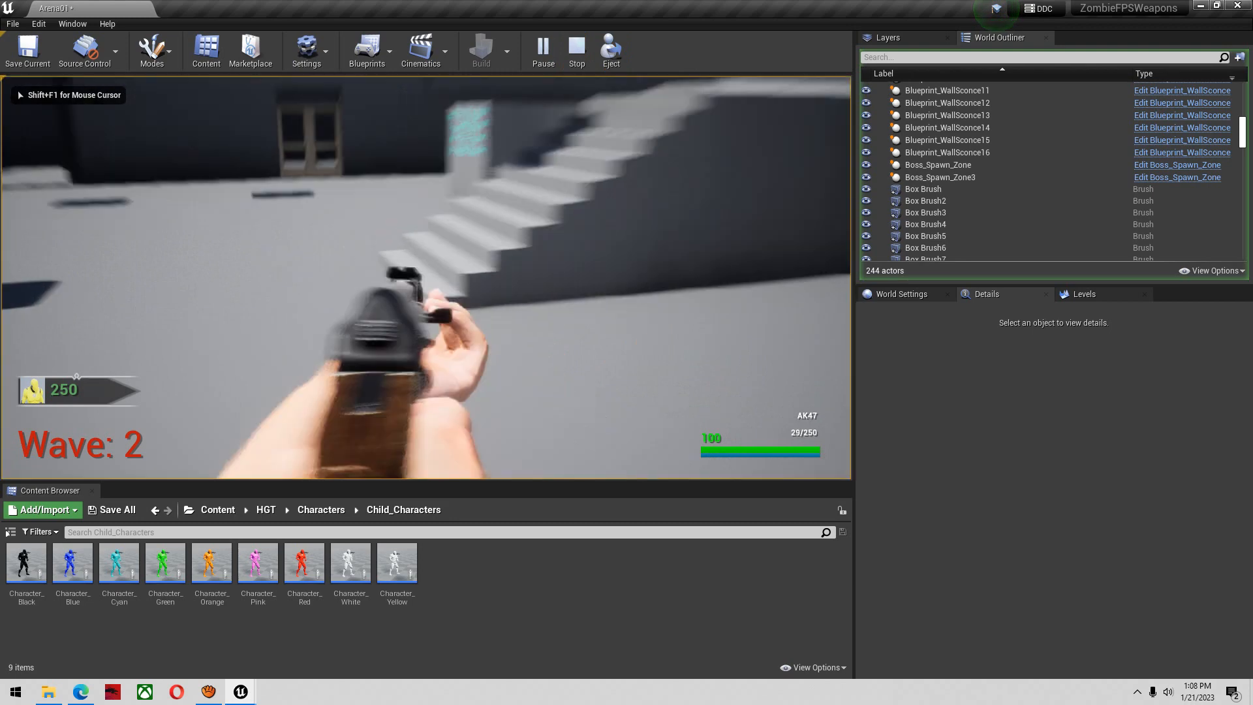
click(426, 278)
key(r)
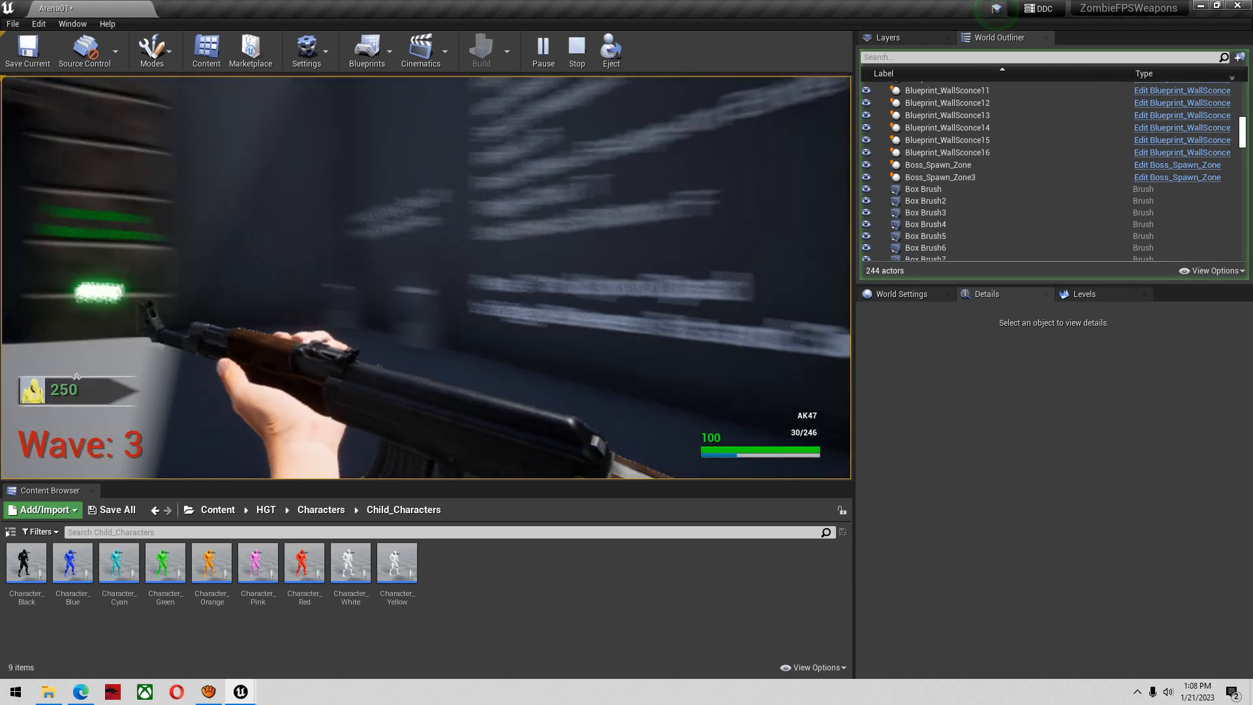
right_click(426, 278)
click(427, 278)
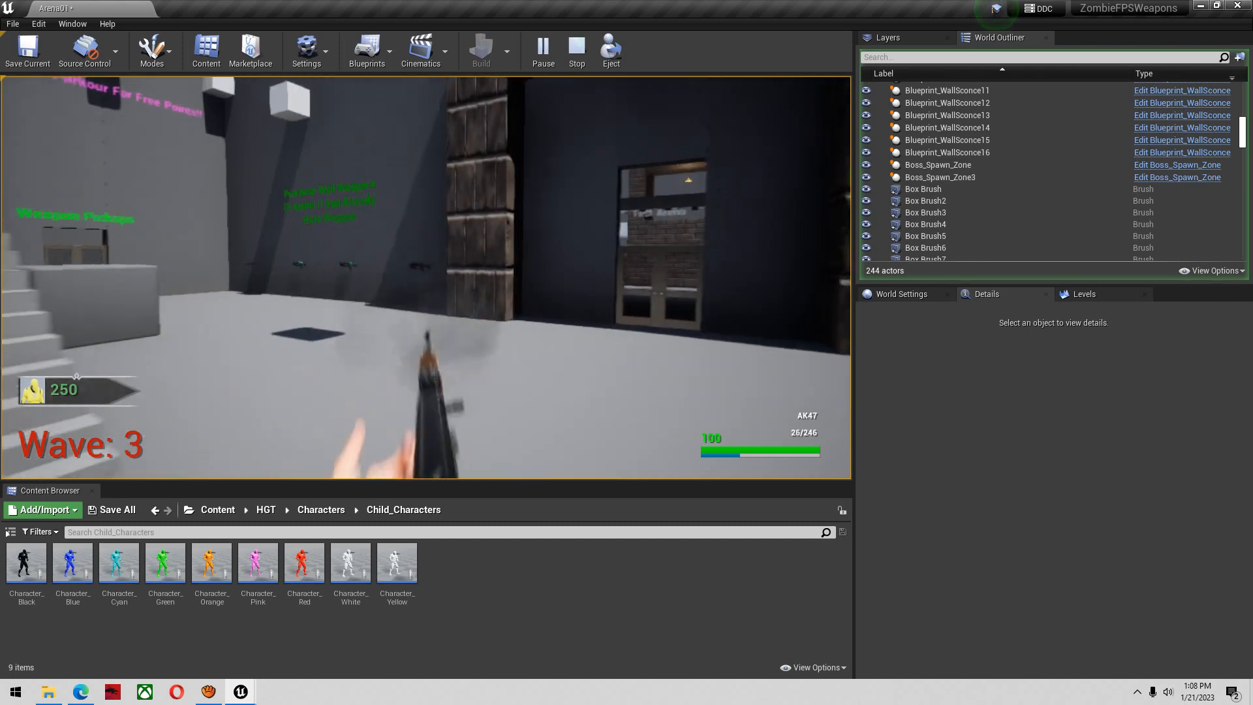
key(r)
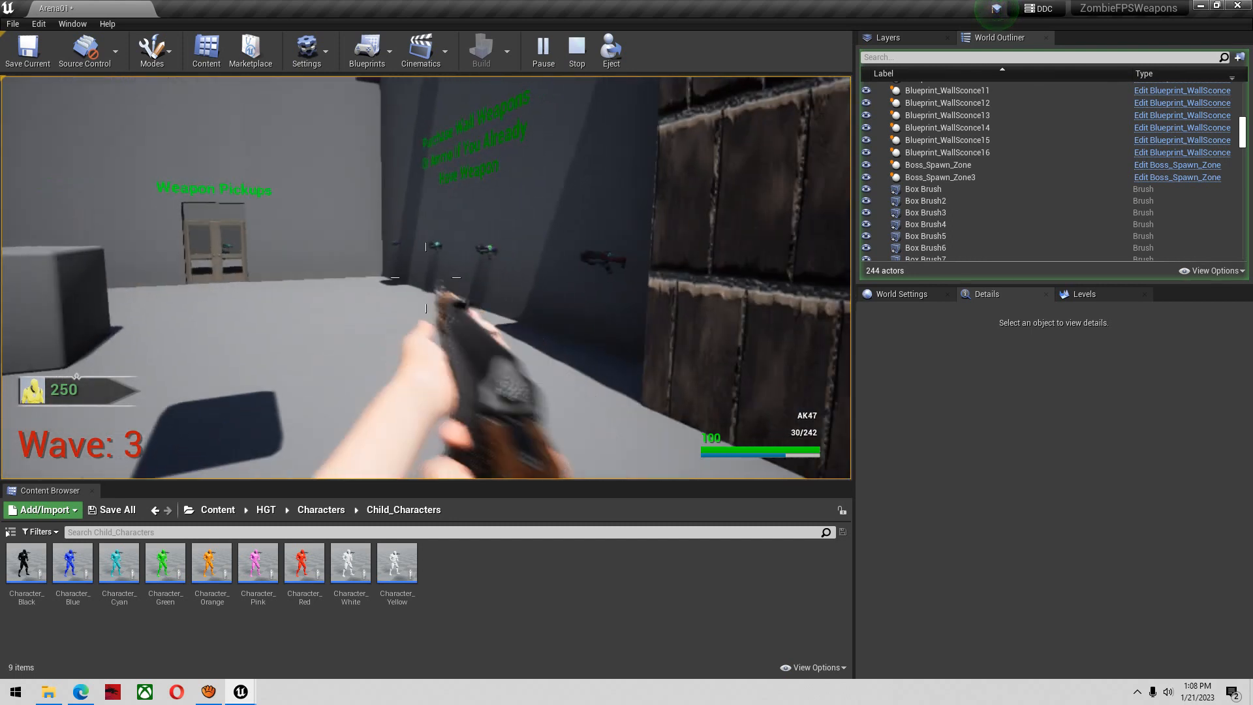
key(Escape)
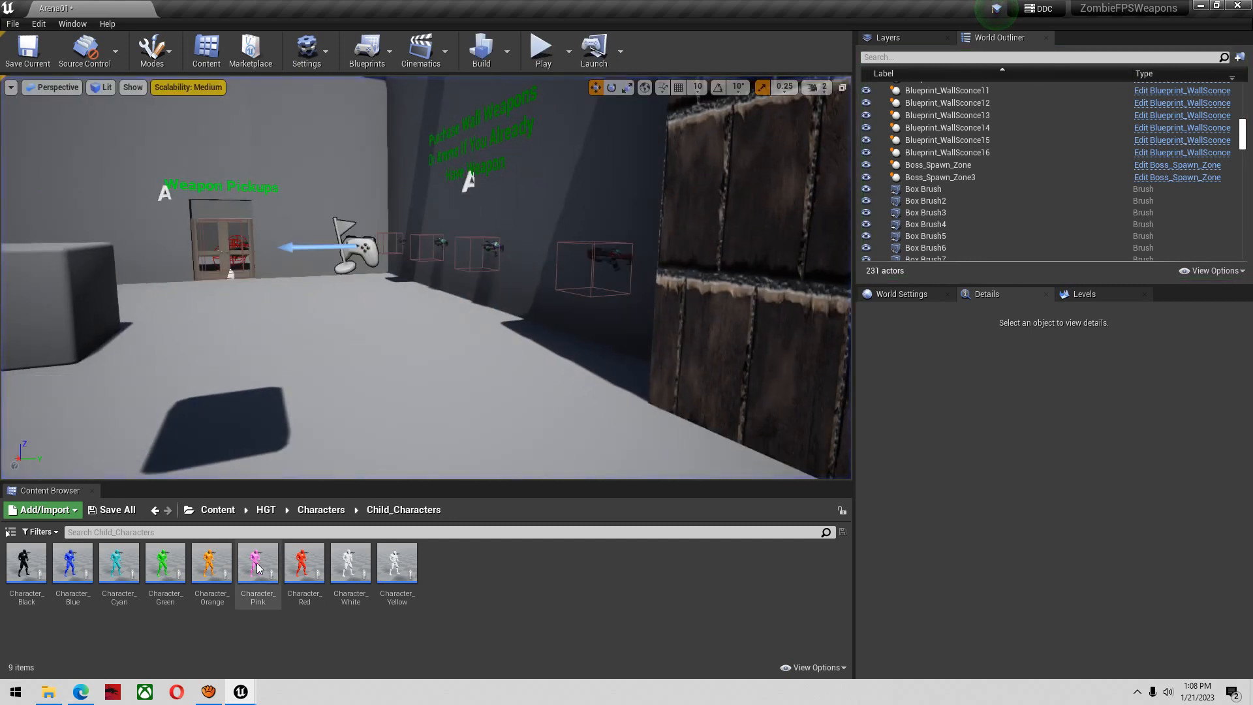
Search the HGT folder for "datatab", open WeaponInfoTable, and enlarge the view of its rows
click(266, 510)
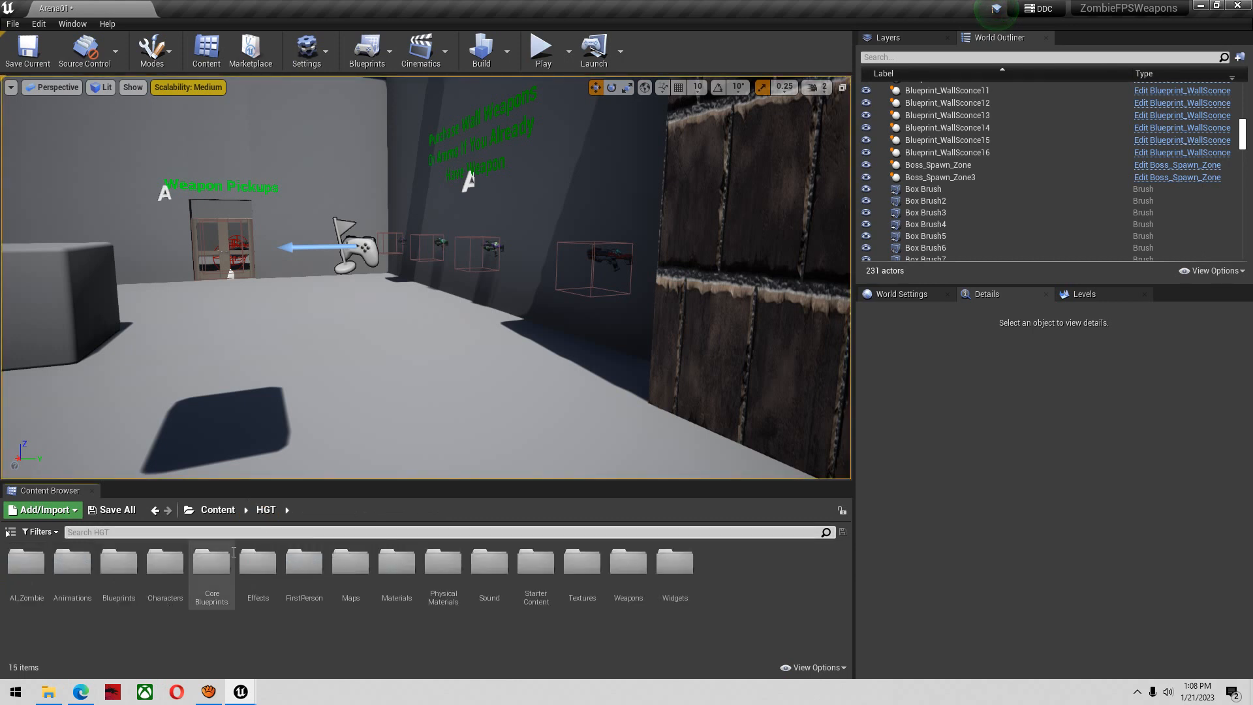
text(datatab)
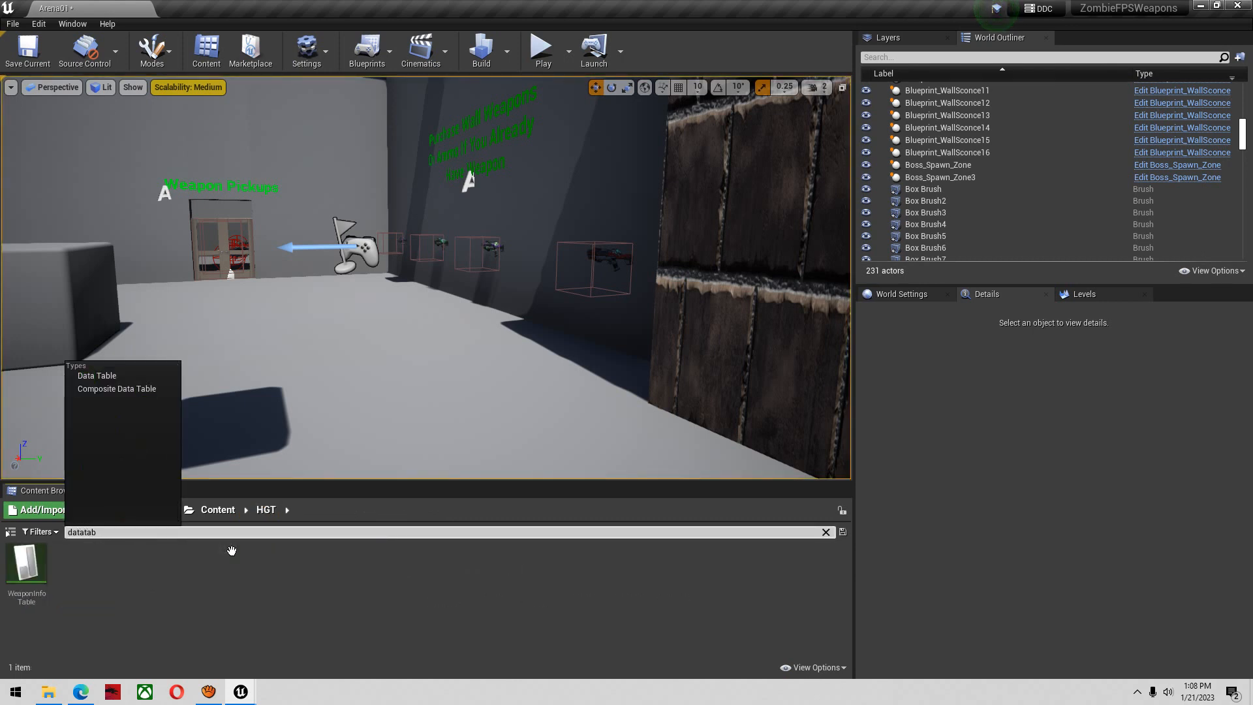
double_click(27, 568)
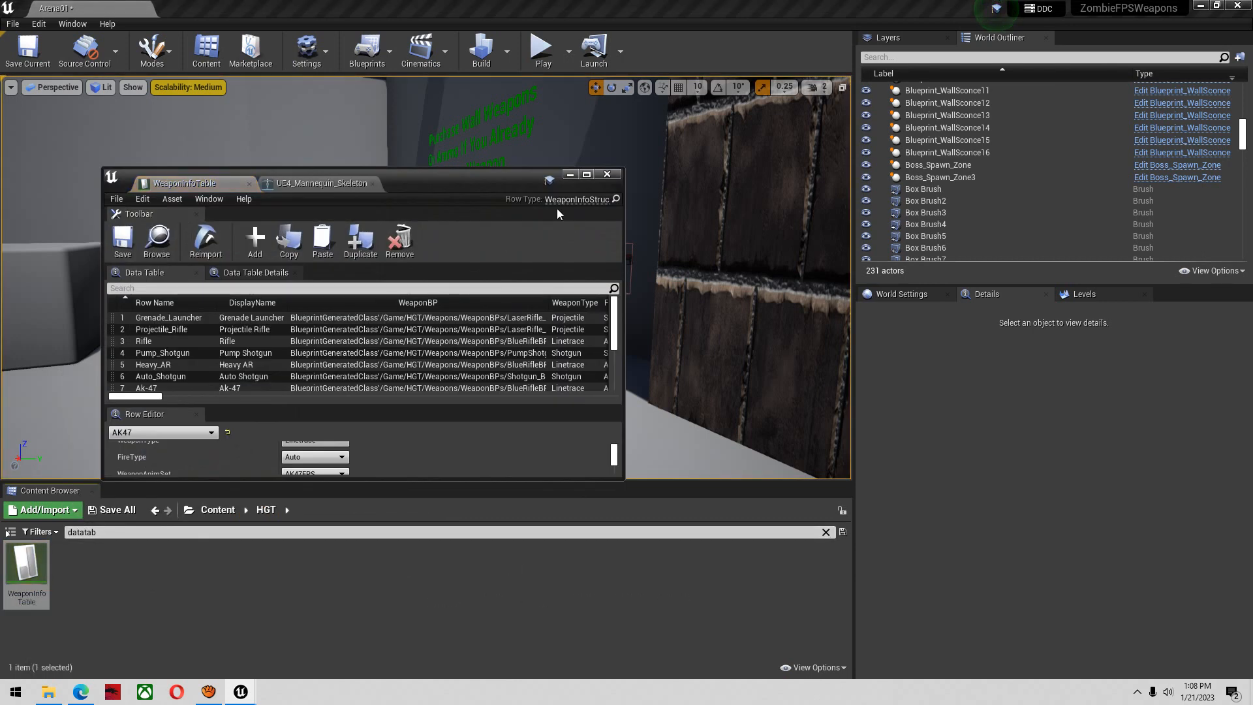
drag(487, 185, 881, 1)
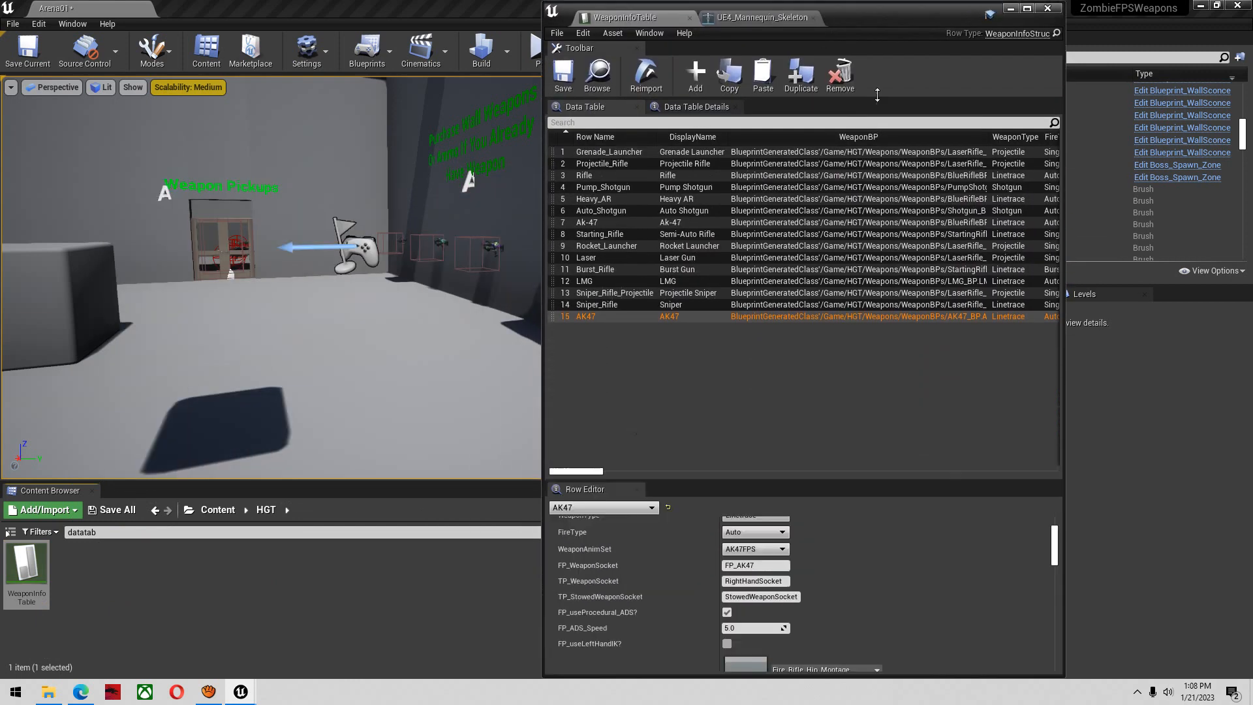
Set the AK47 row's FP_ReloadMontage to the ANIM_ArK-47_Reload_Montage from /Game/CustomAnimations that uses the UE4_Mannequin skeleton
scroll(890, 542, down, 10)
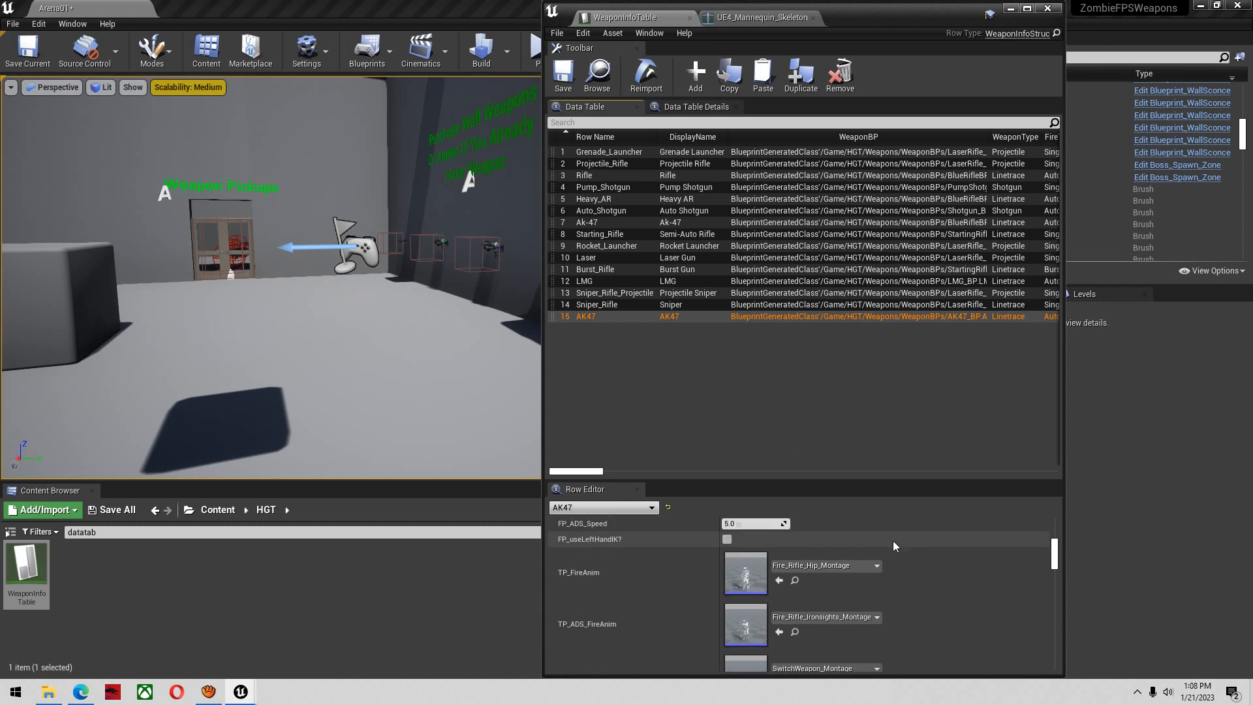
scroll(883, 608, down, 5)
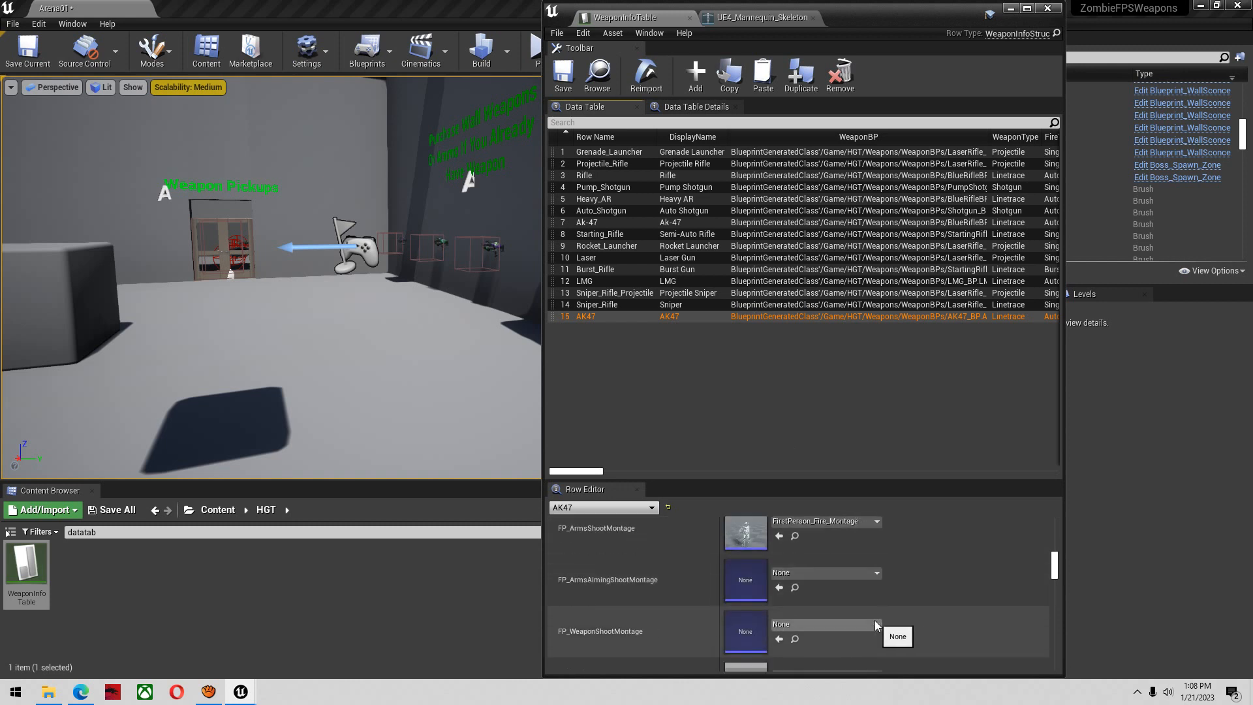
scroll(868, 617, down, 2)
scroll(862, 622, up, 1)
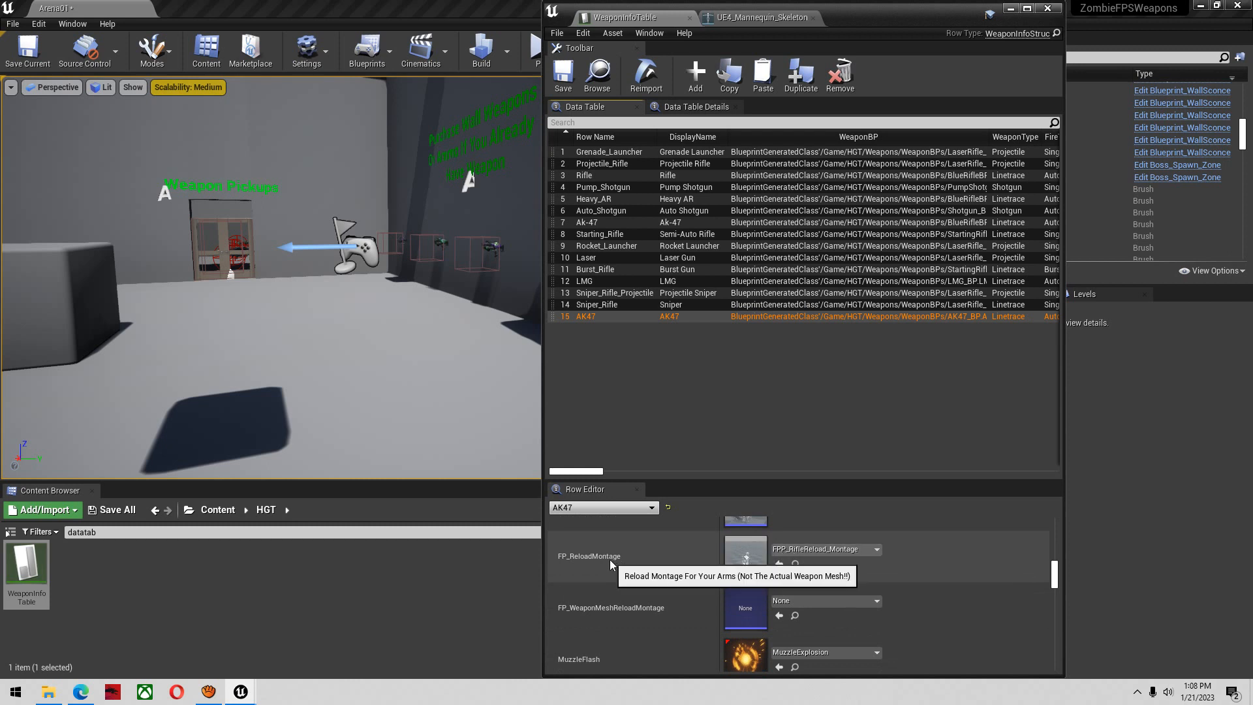
click(795, 551)
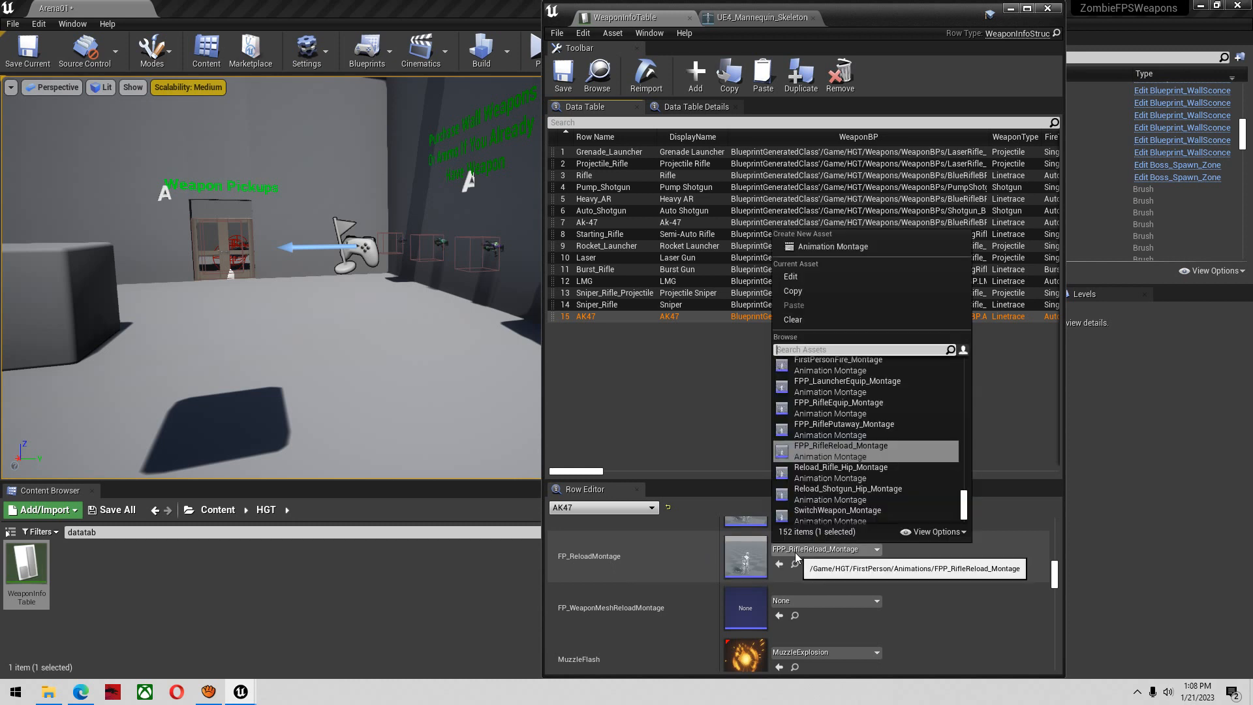
text(arjk)
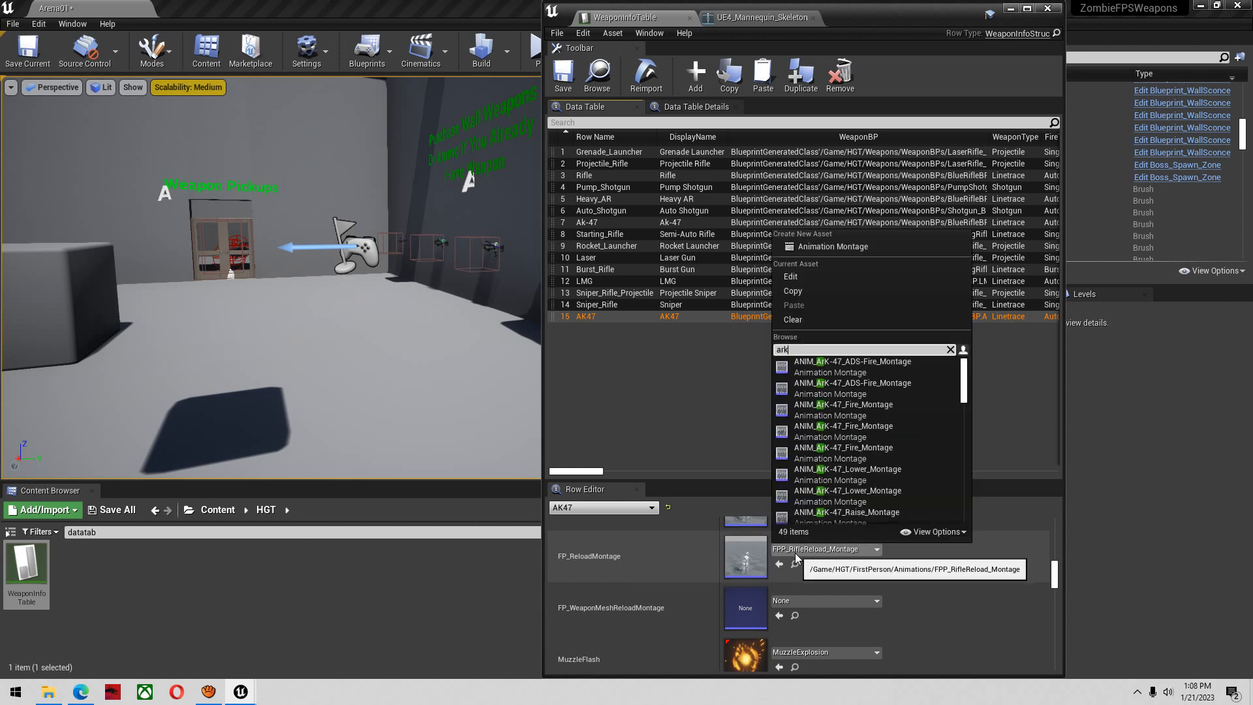
text( er)
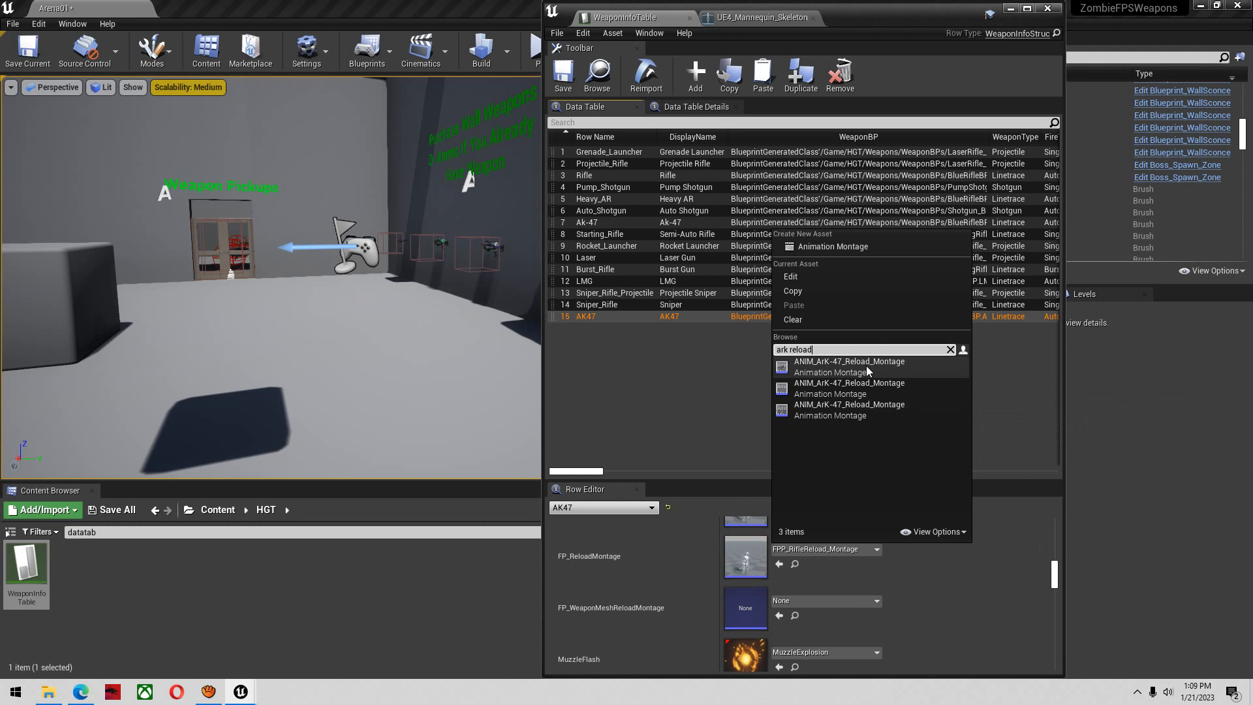
mouse_move(866, 366)
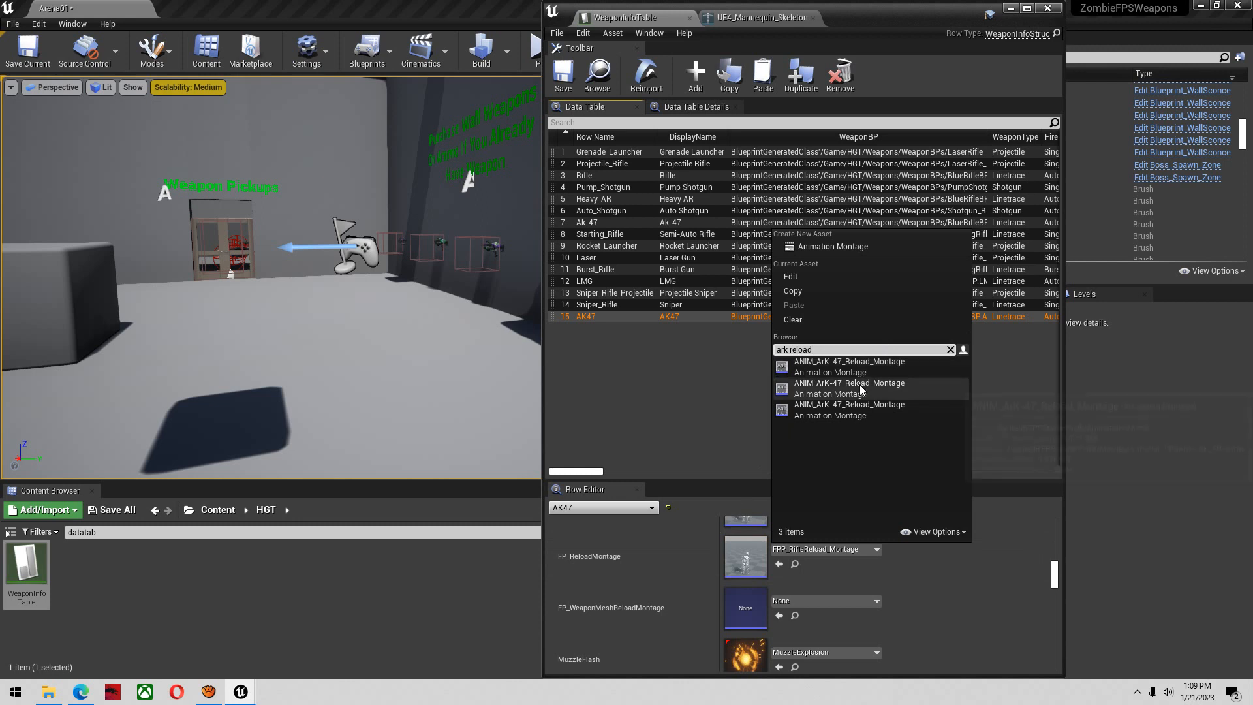
mouse_move(862, 415)
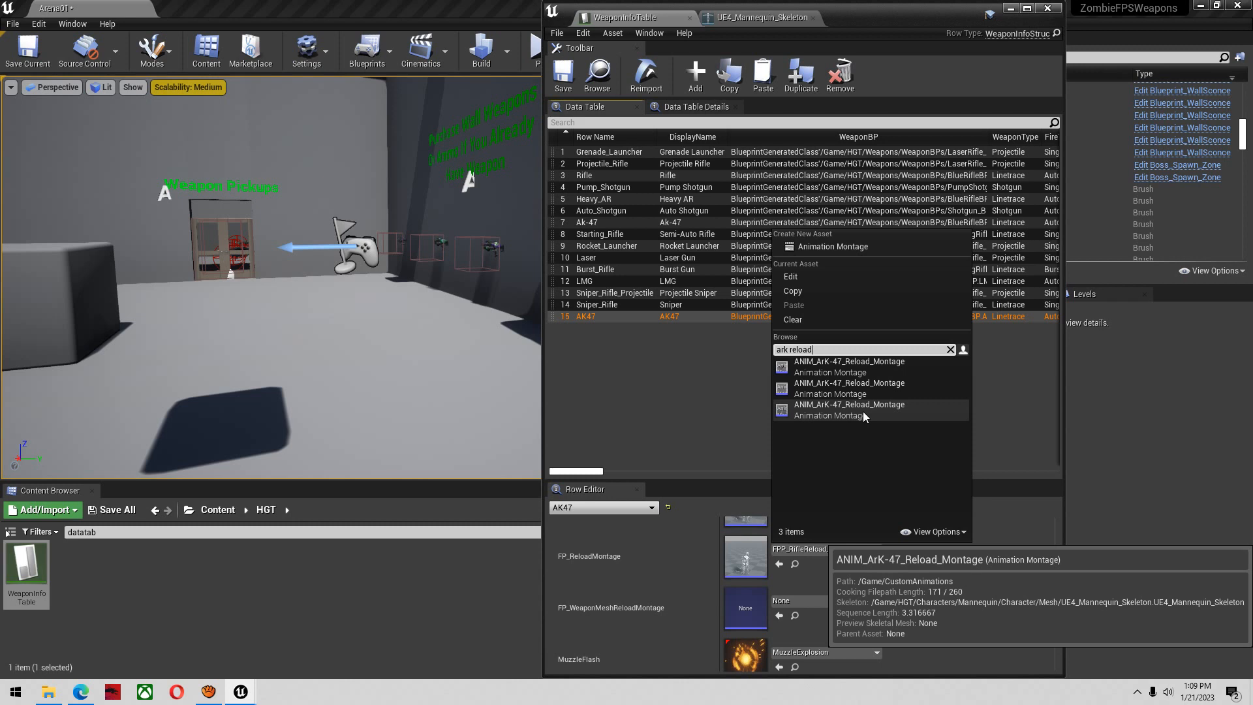
click(862, 411)
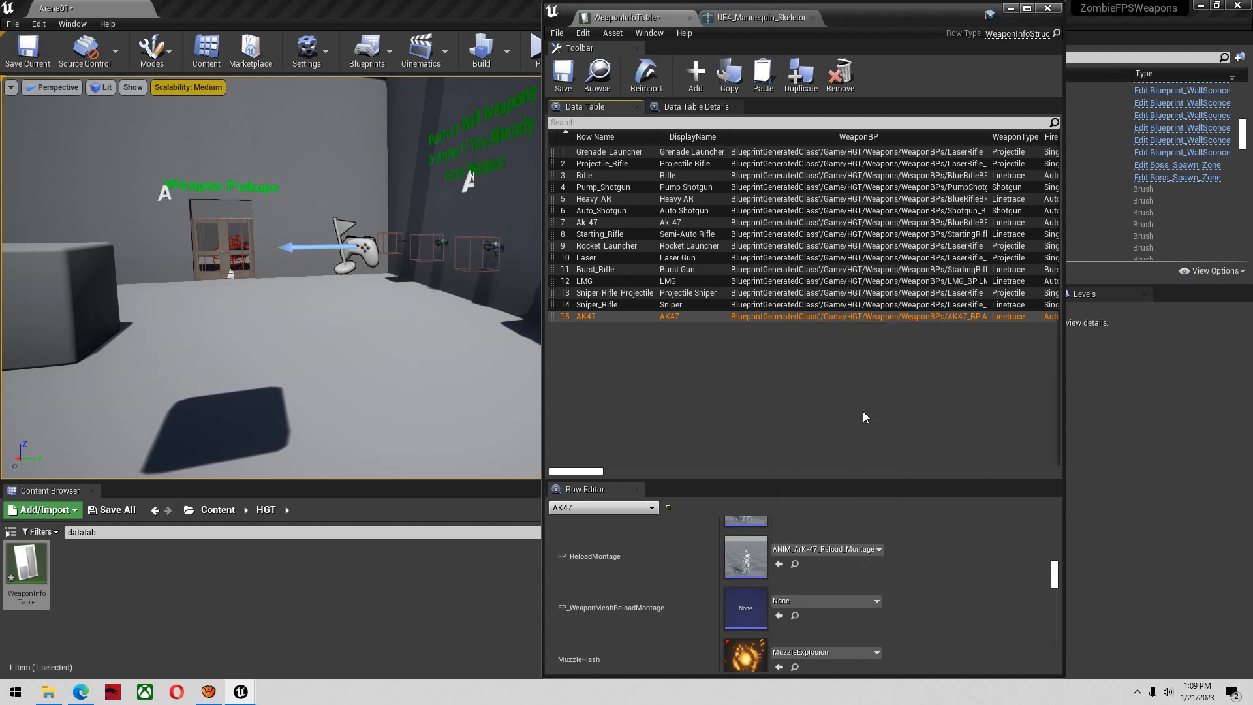
Open the AK47 arms reload montage, choose DefaultGroup.DefaultSlot as its slot, and save it
double_click(747, 566)
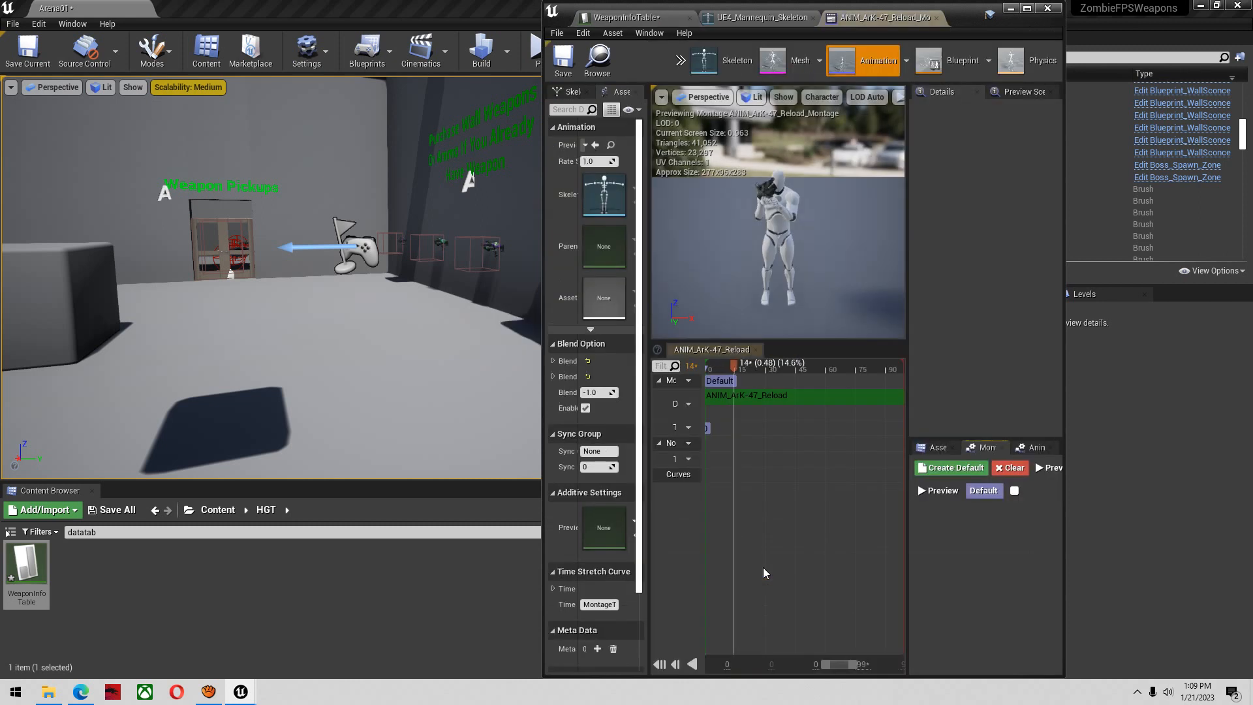
click(1026, 9)
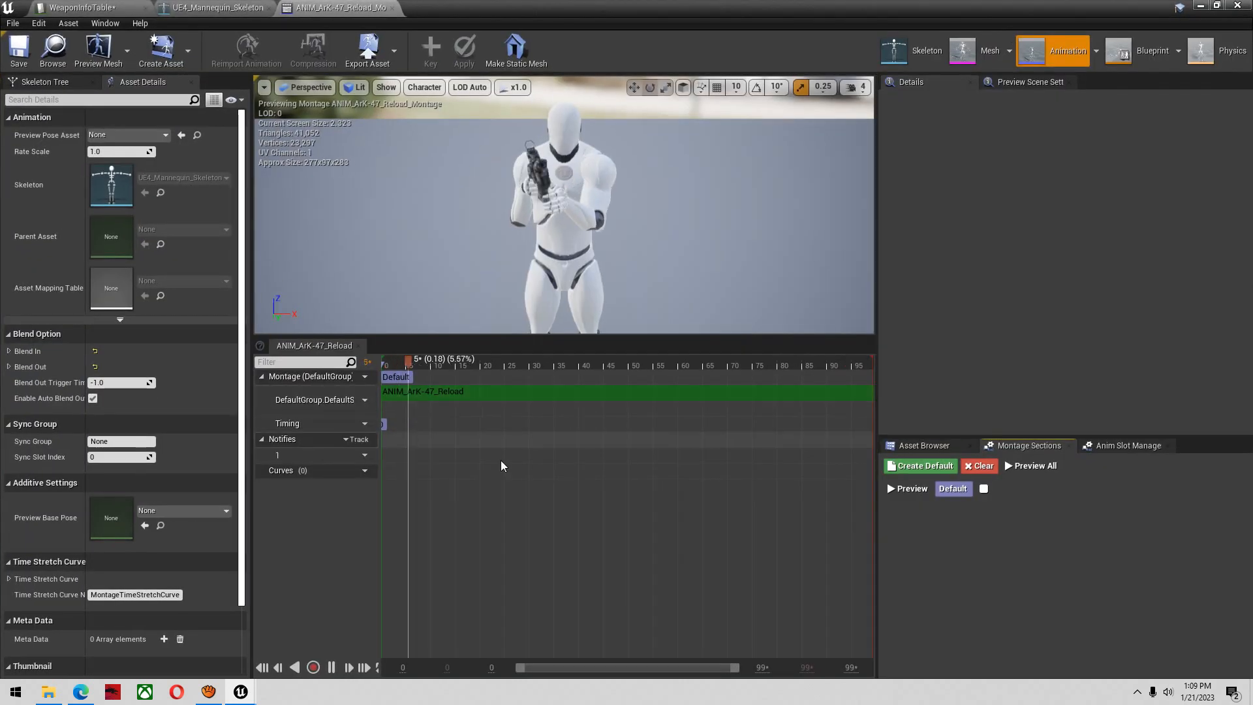
click(353, 400)
mouse_move(375, 424)
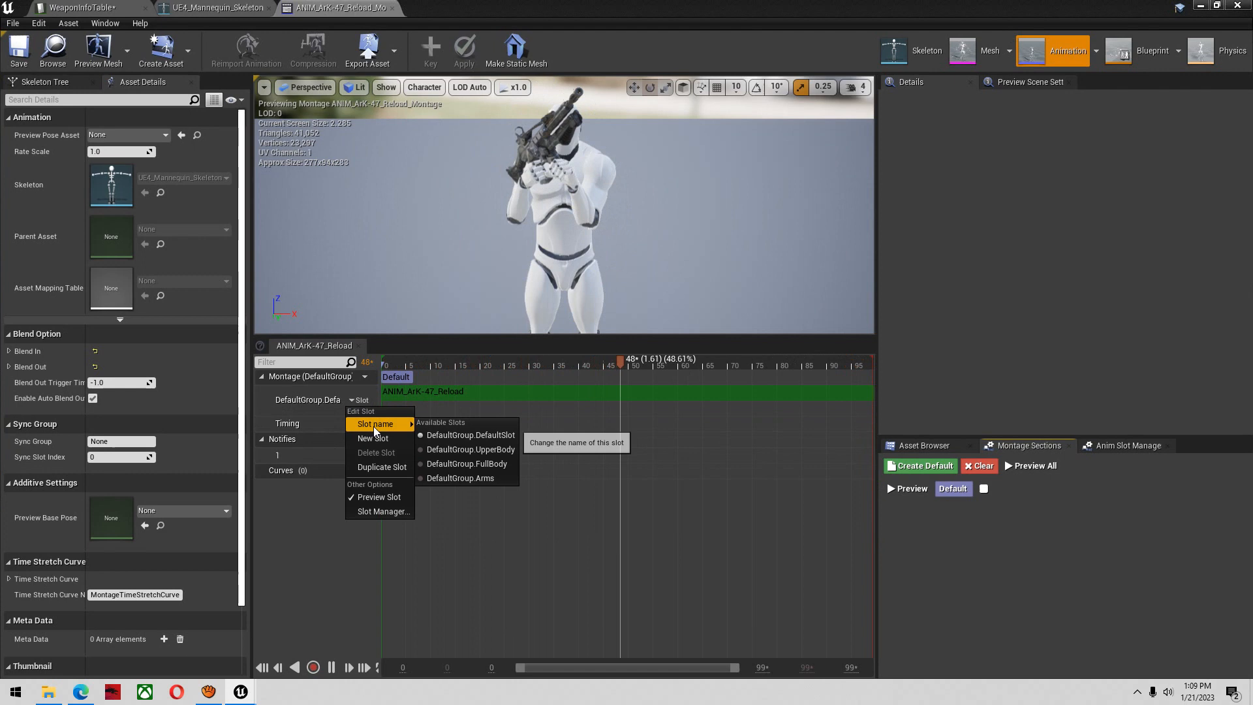
click(473, 435)
click(353, 399)
mouse_move(404, 424)
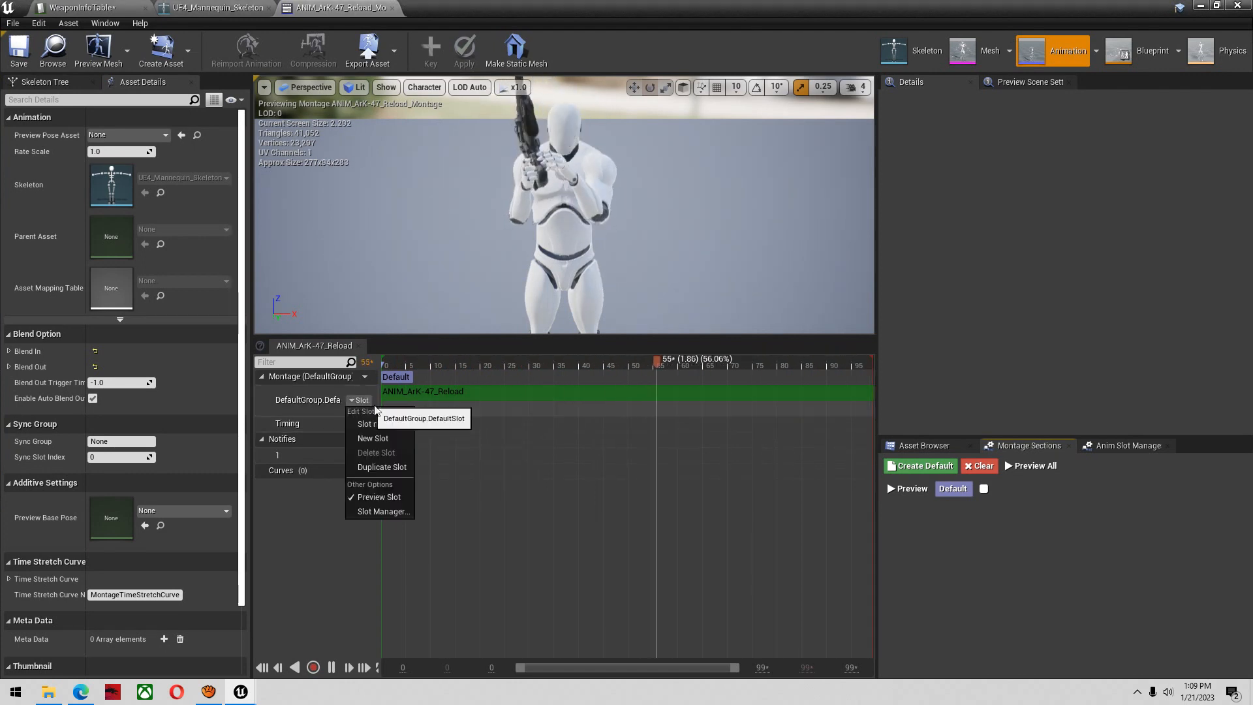
click(19, 52)
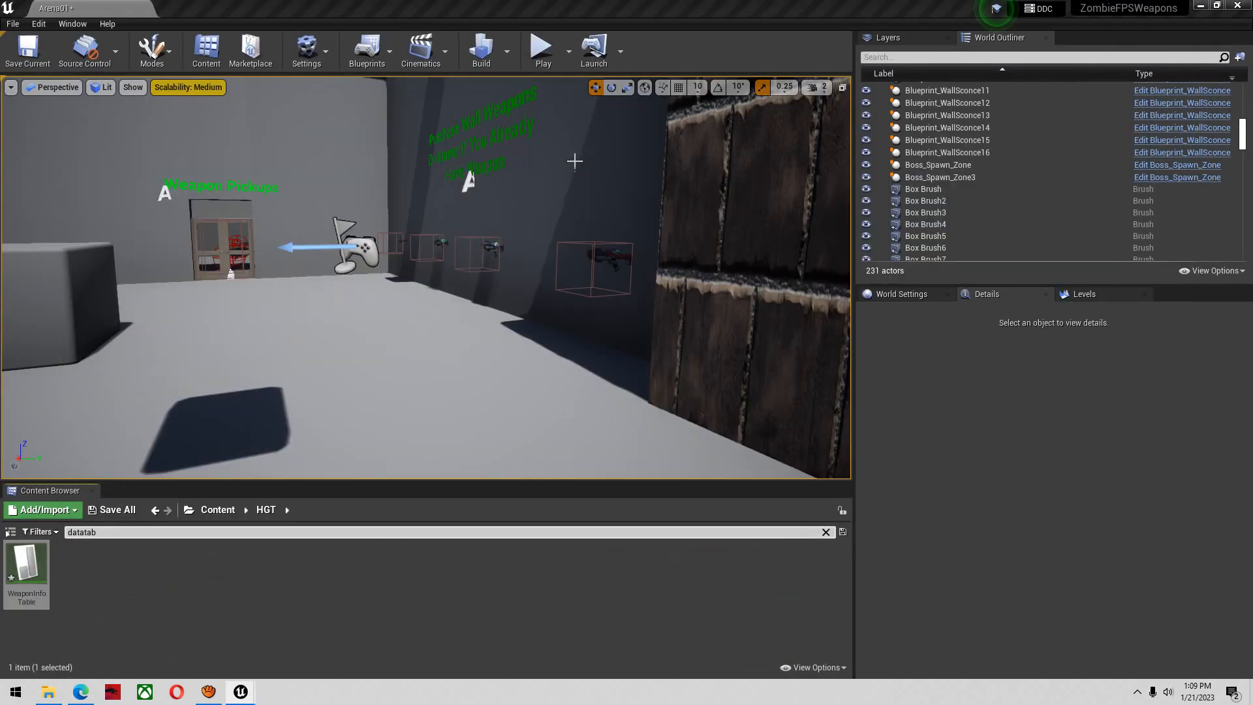
Set the AK47 row's FP_WeaponMeshReloadMontage to the ANIM_ArK-47_Reload_Montage that uses the SK_ArK47 skeleton, and save WeaponInfoTable
key(alt+Tab)
click(98, 6)
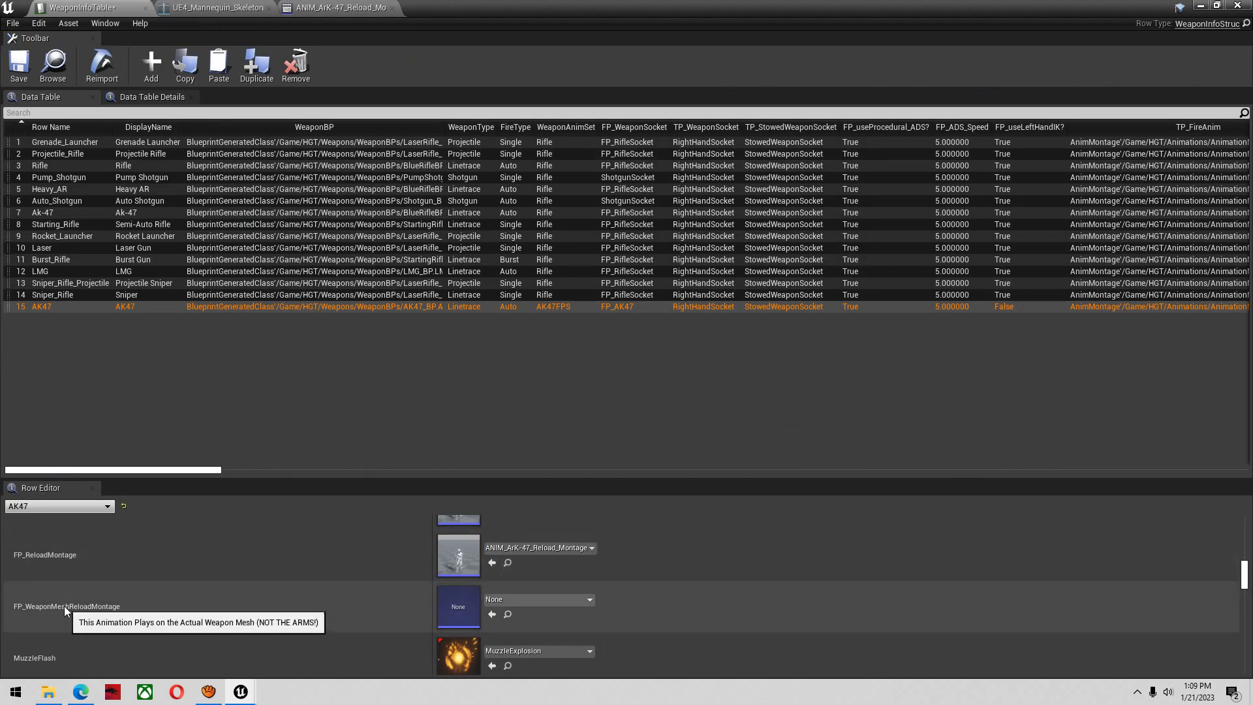
click(510, 599)
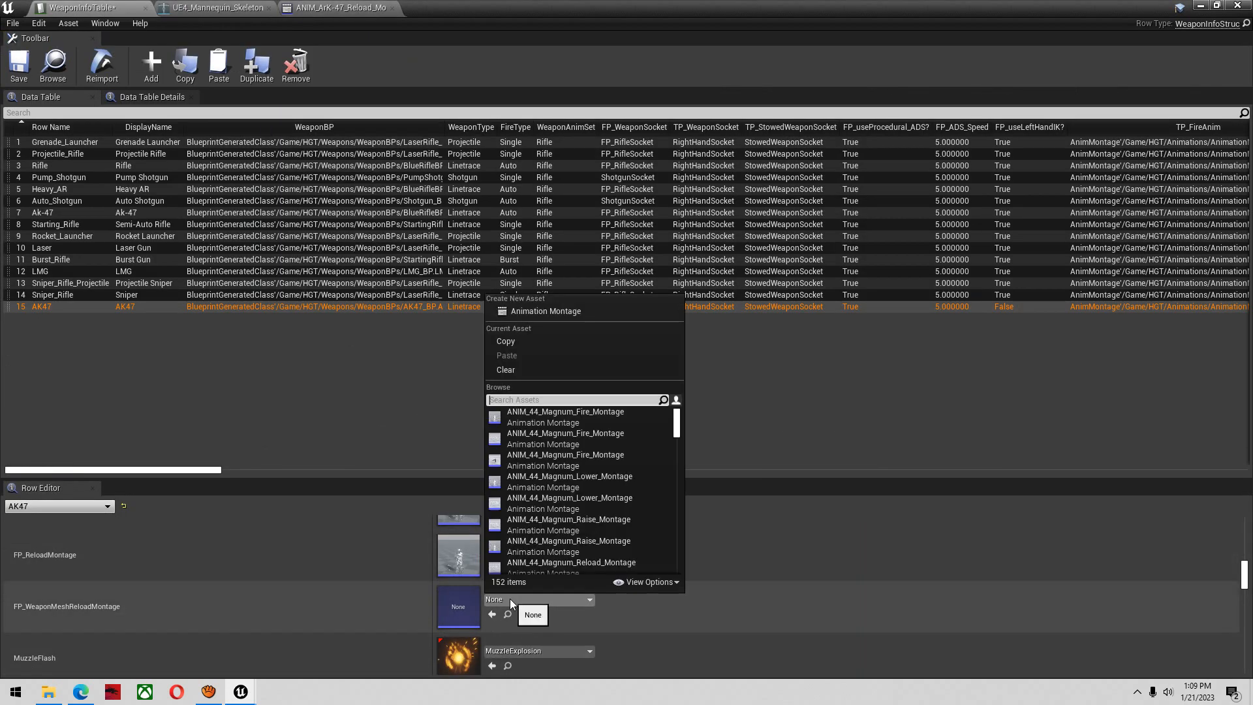
text(ark)
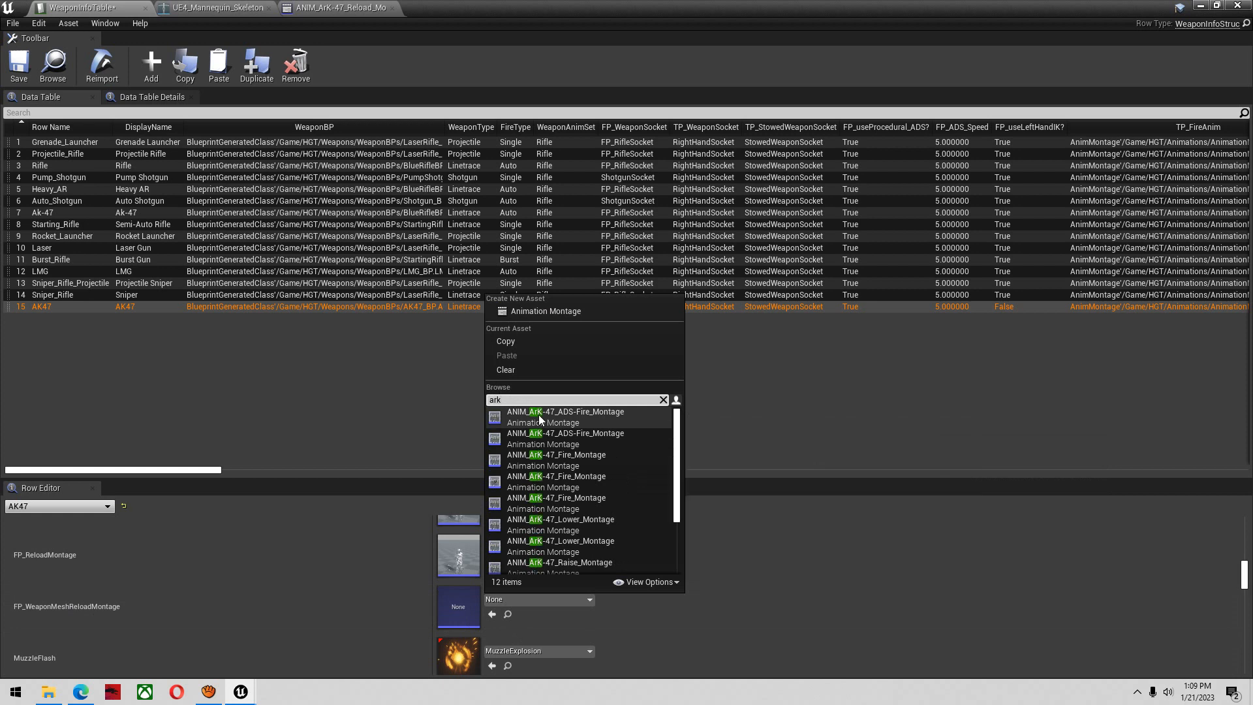
text( reload)
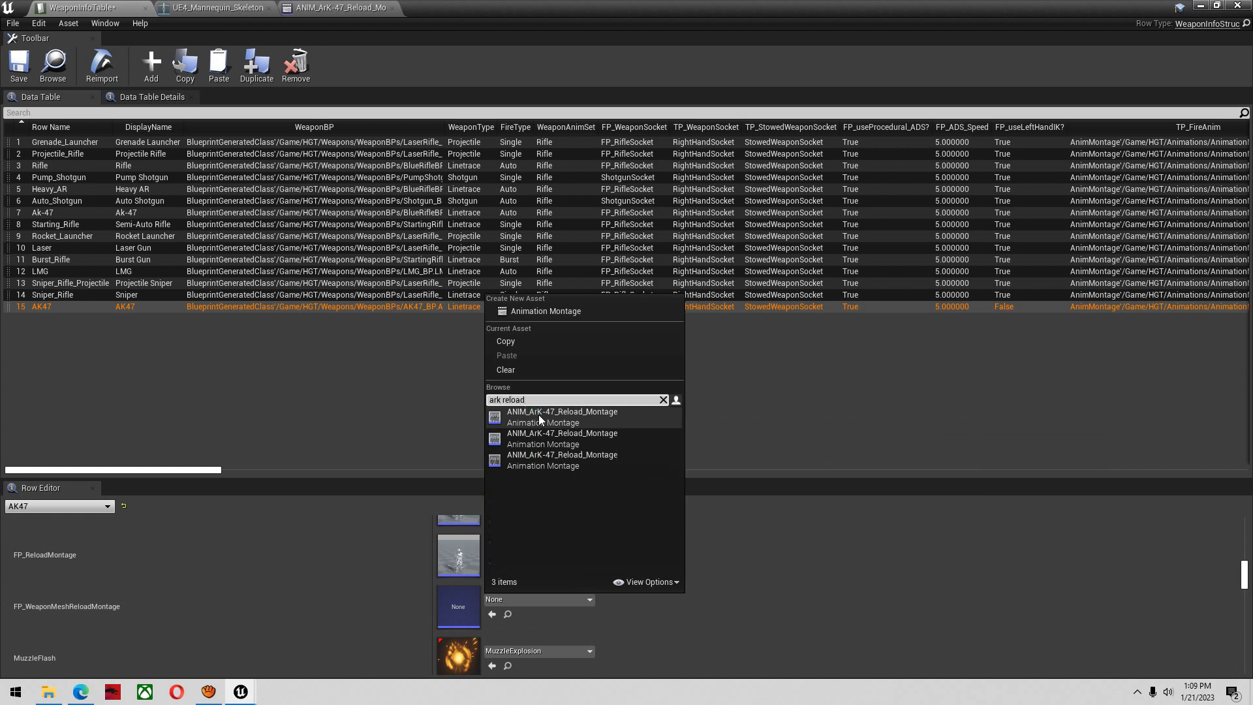
mouse_move(558, 424)
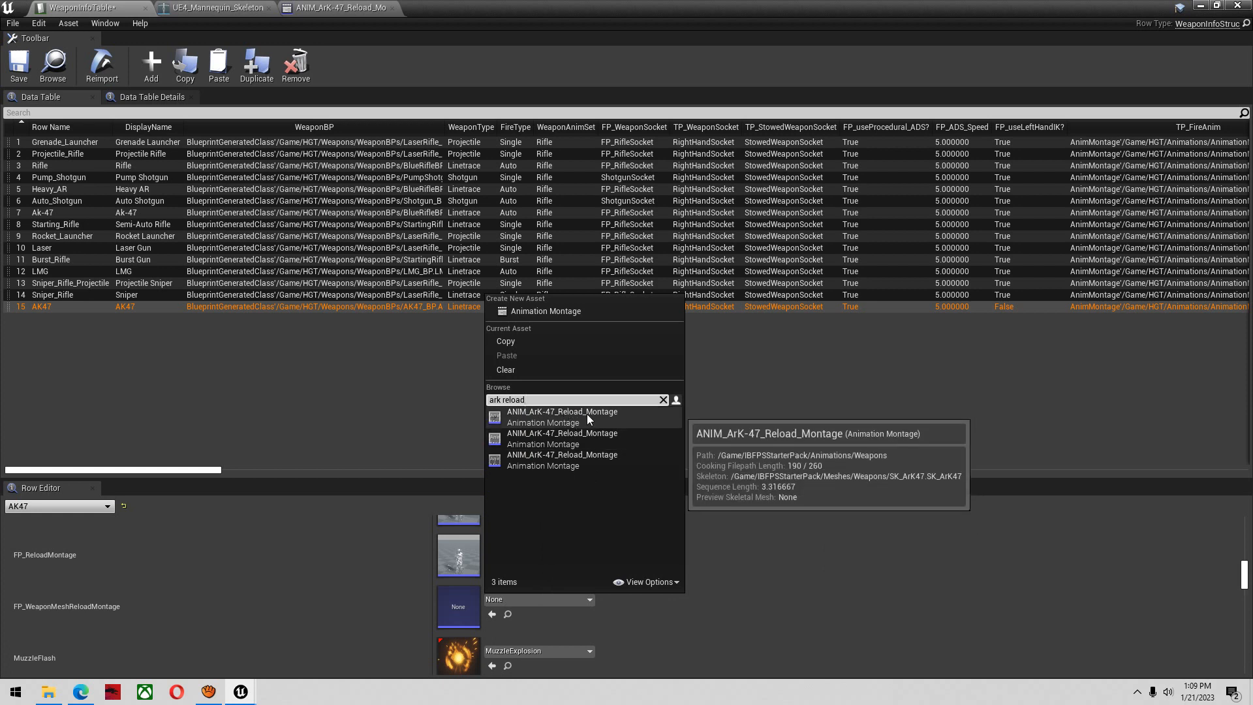
click(587, 416)
click(13, 65)
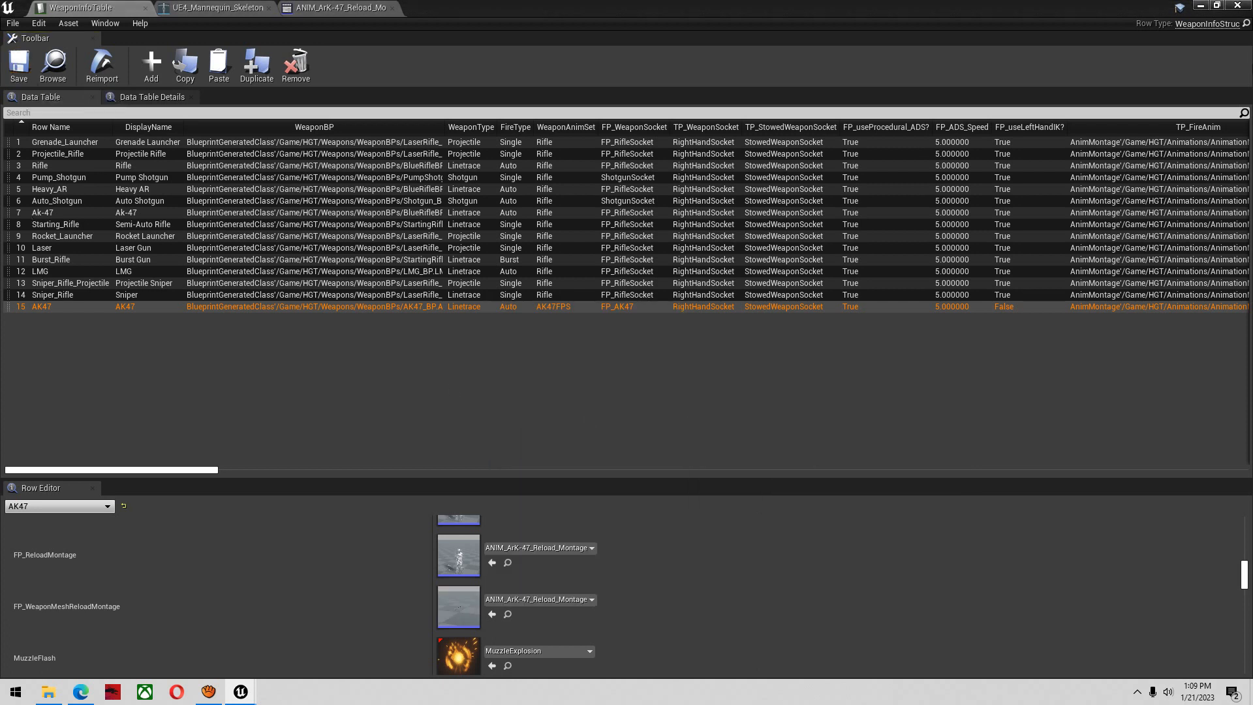
Play test the level, buy the AK47 from the wall, and check its reload after firing from the hip
click(1201, 5)
click(544, 49)
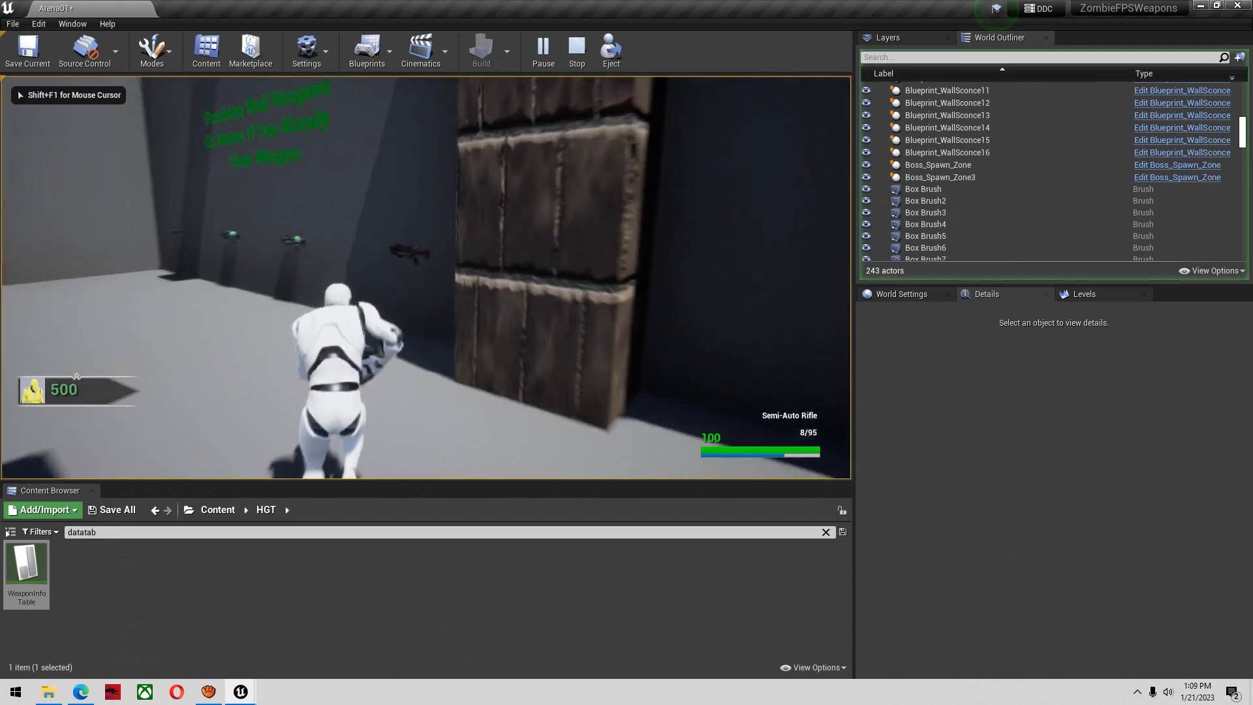
key(f)
click(426, 277)
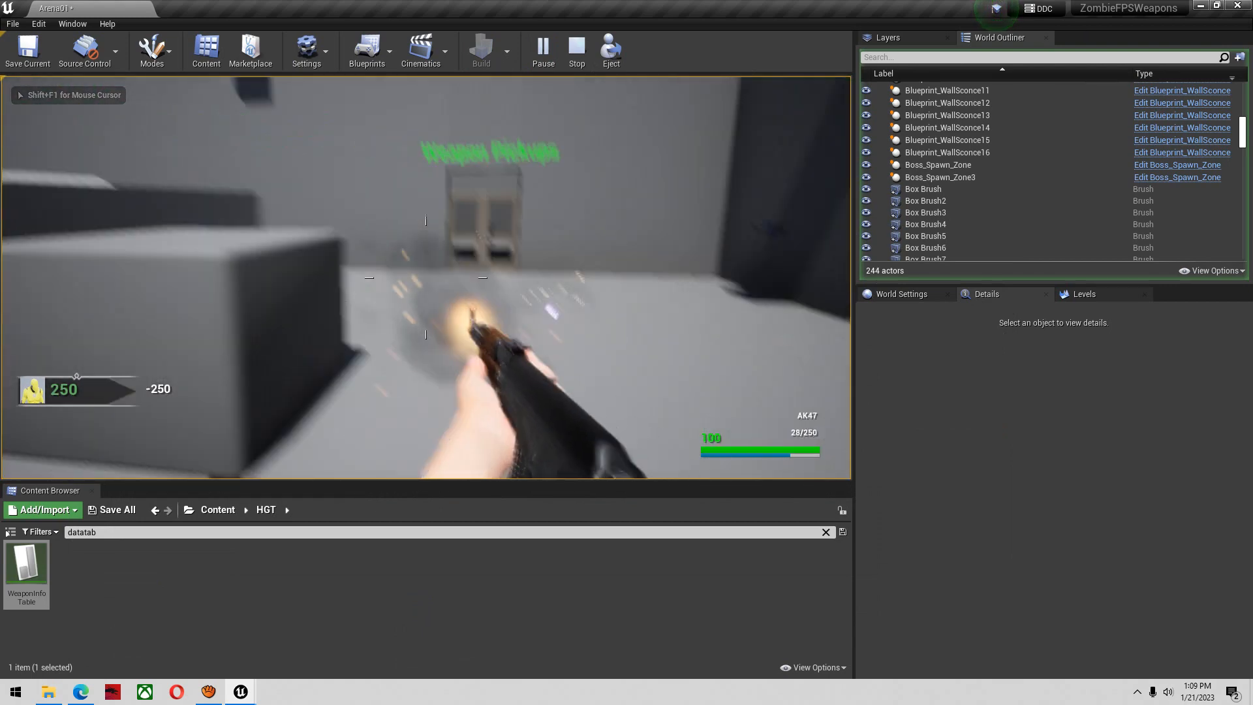
key(r)
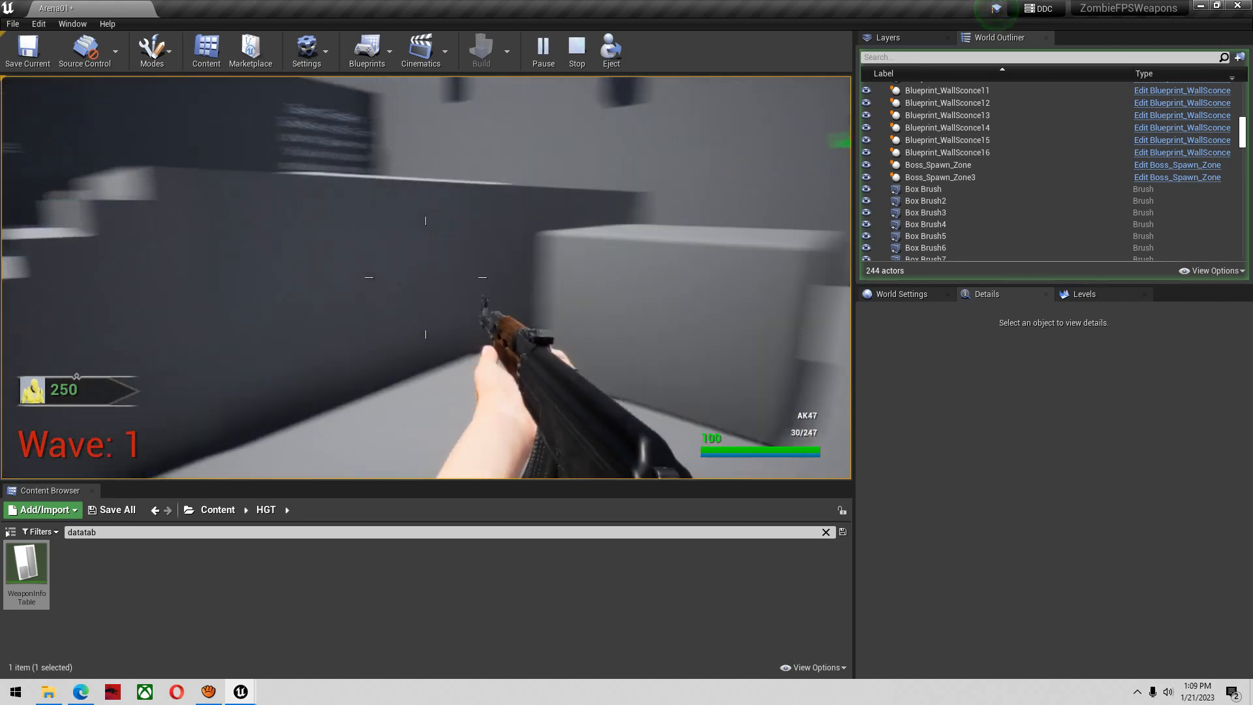
click(426, 278)
key(r)
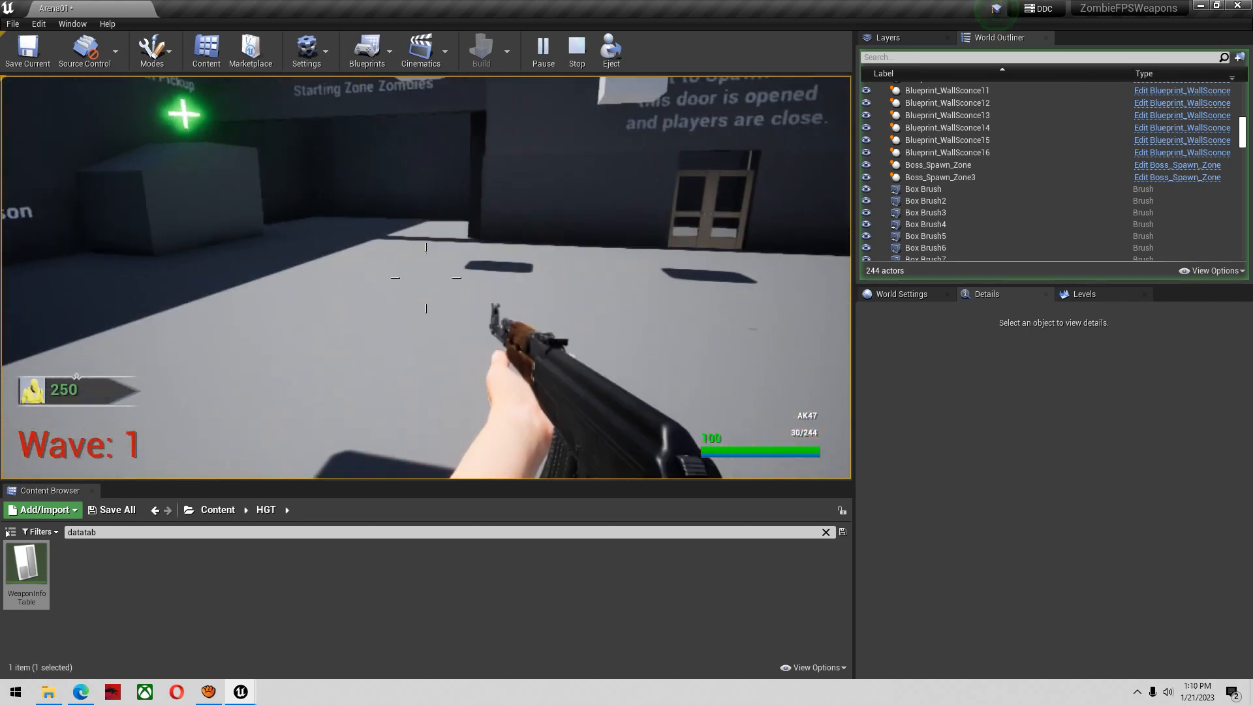
Test the AK47's aimed firing, reload while moving, aim again, and stop the play test
right_click(426, 277)
click(426, 278)
click(426, 278)
click(426, 277)
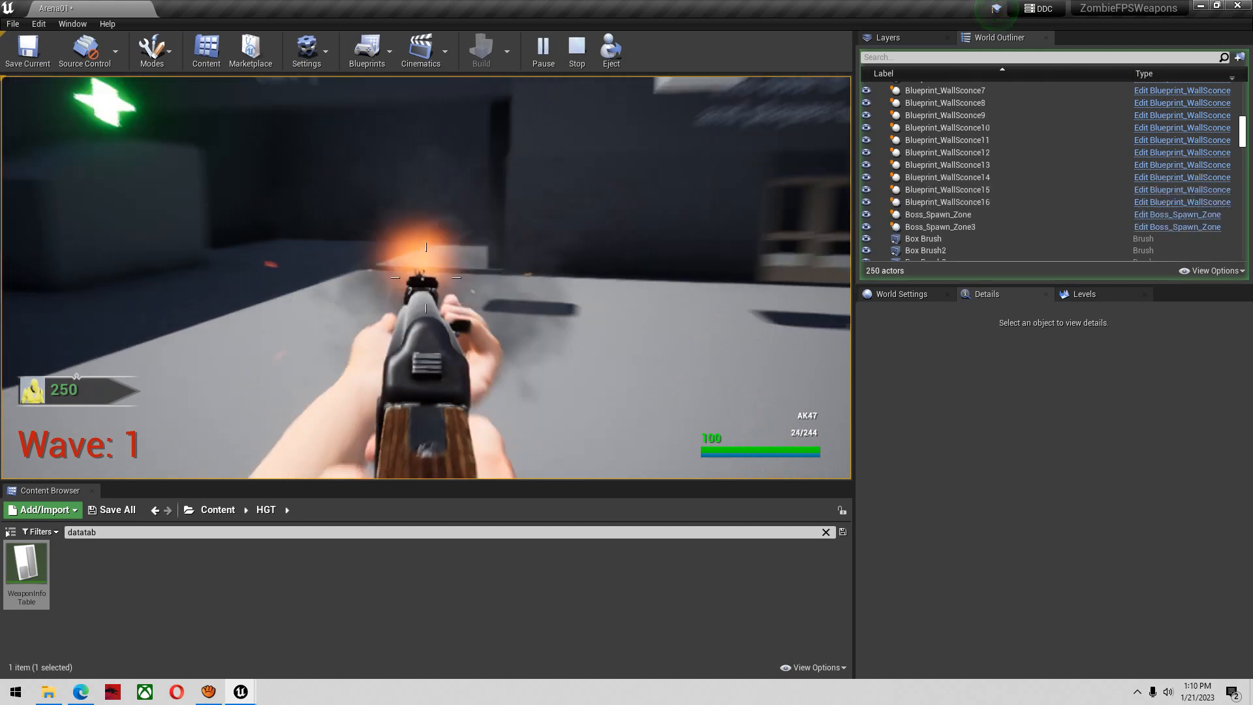
click(426, 278)
key(s)
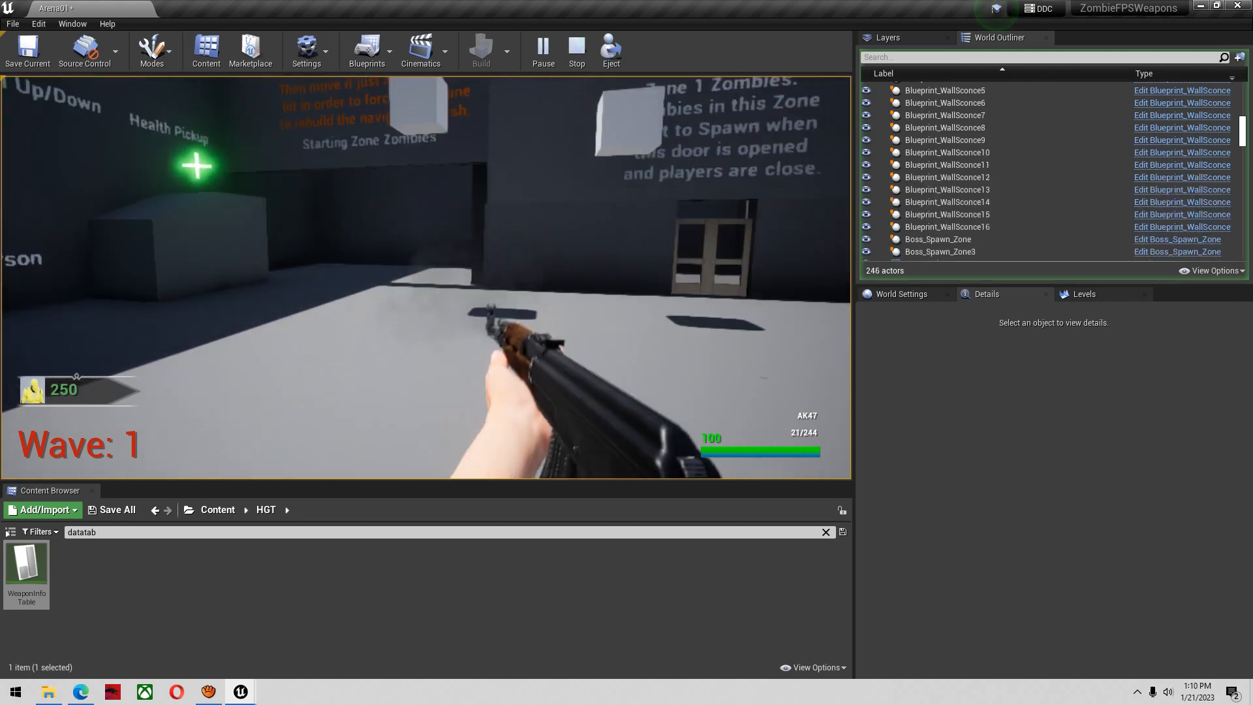
key(r)
key(w)
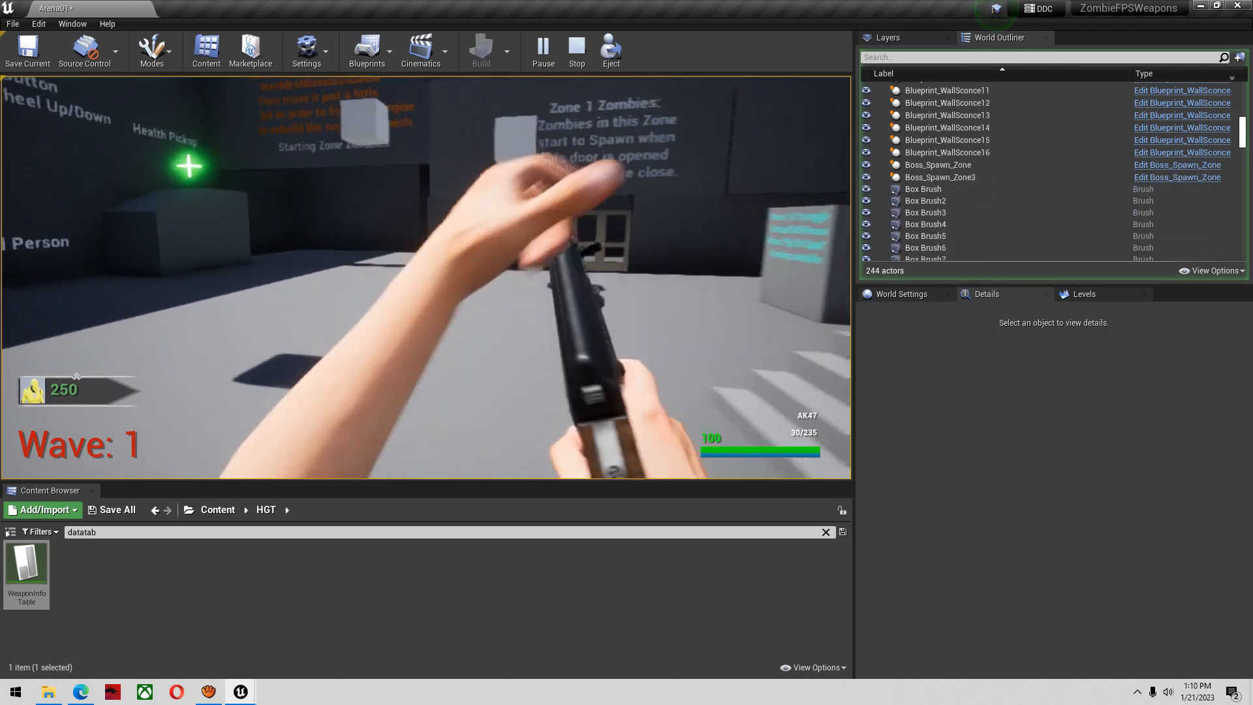
key(s)
right_click(426, 278)
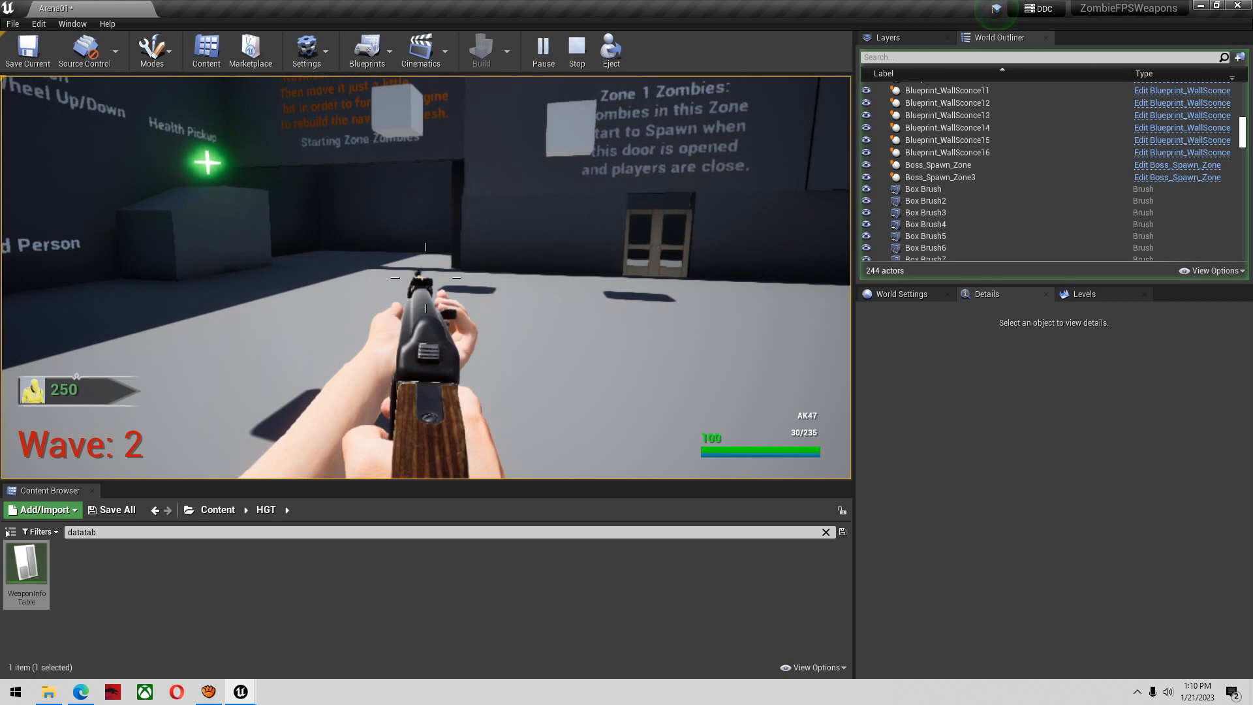
key(Escape)
Return to WeaponInfoTable and set the AK47 row's FP_ArmsAimingShootMontage to FirstPerson_Fire_Montage
key(alt+Tab)
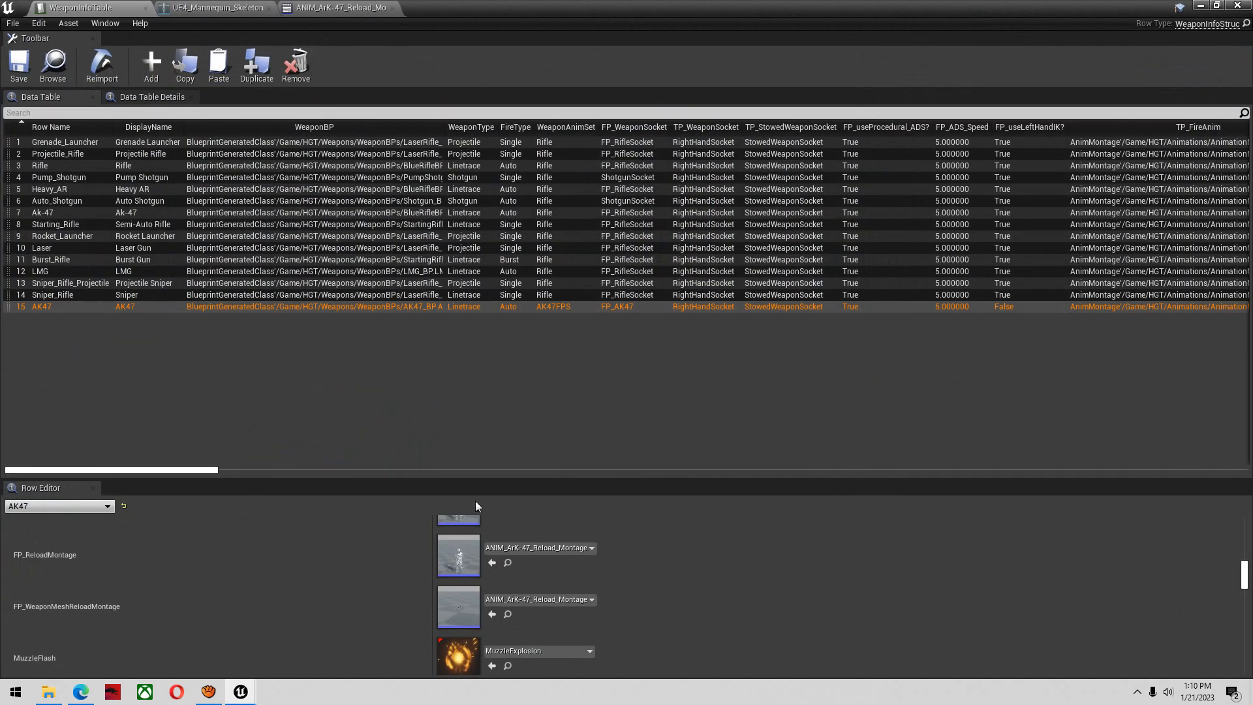
scroll(618, 584, up, 3)
scroll(594, 604, up, 5)
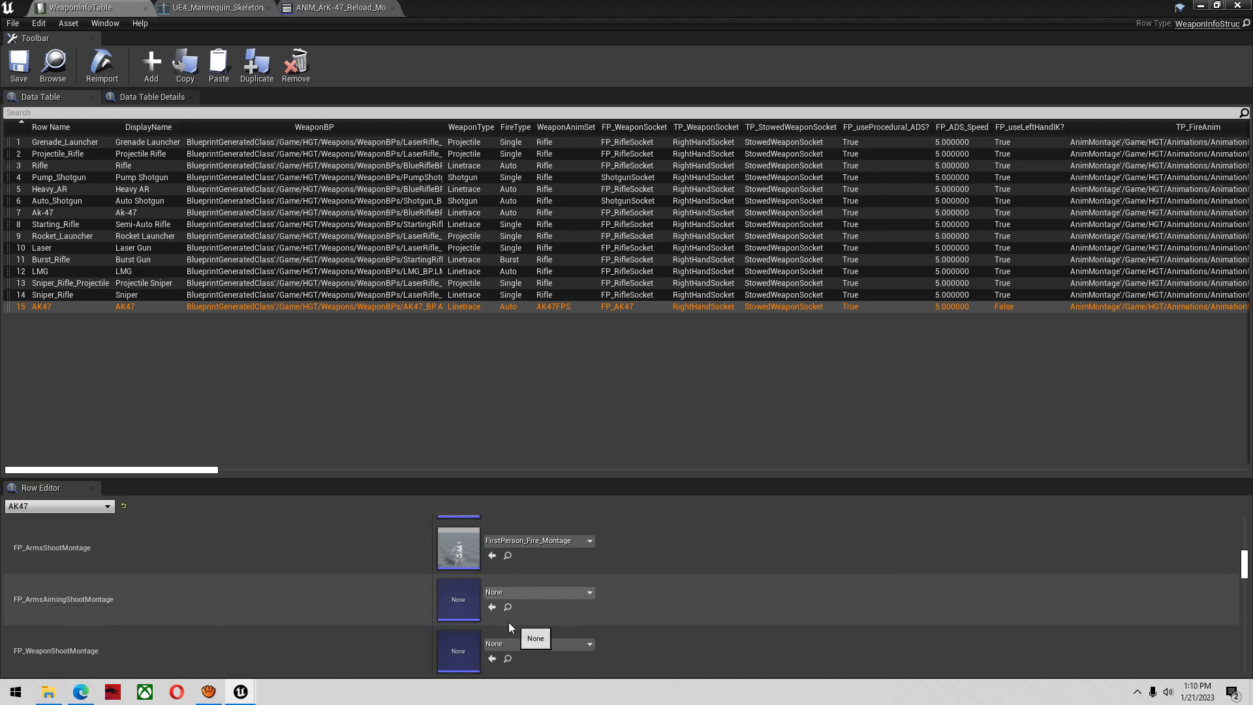
click(493, 607)
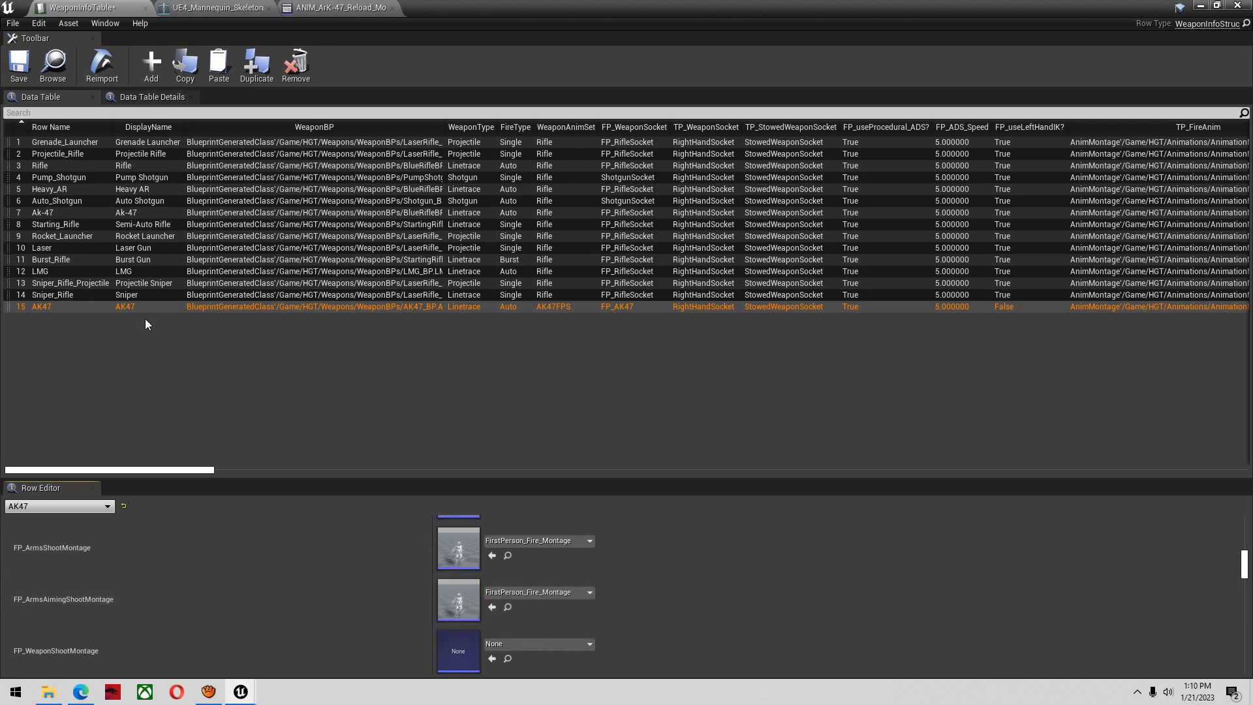
Save WeaponInfoTable, play test the level, buy the AK47 from the wall, check its aimed firing, and stop the play test
click(33, 68)
click(1202, 6)
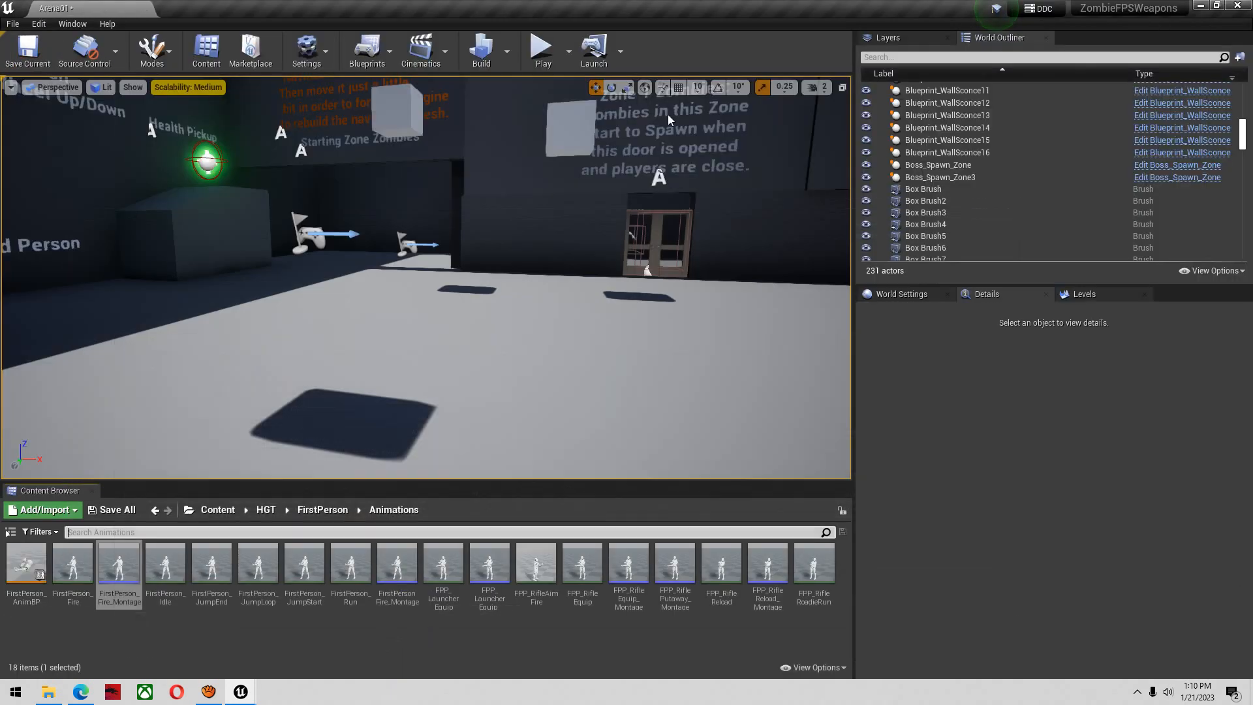
click(541, 49)
key(shift+w)
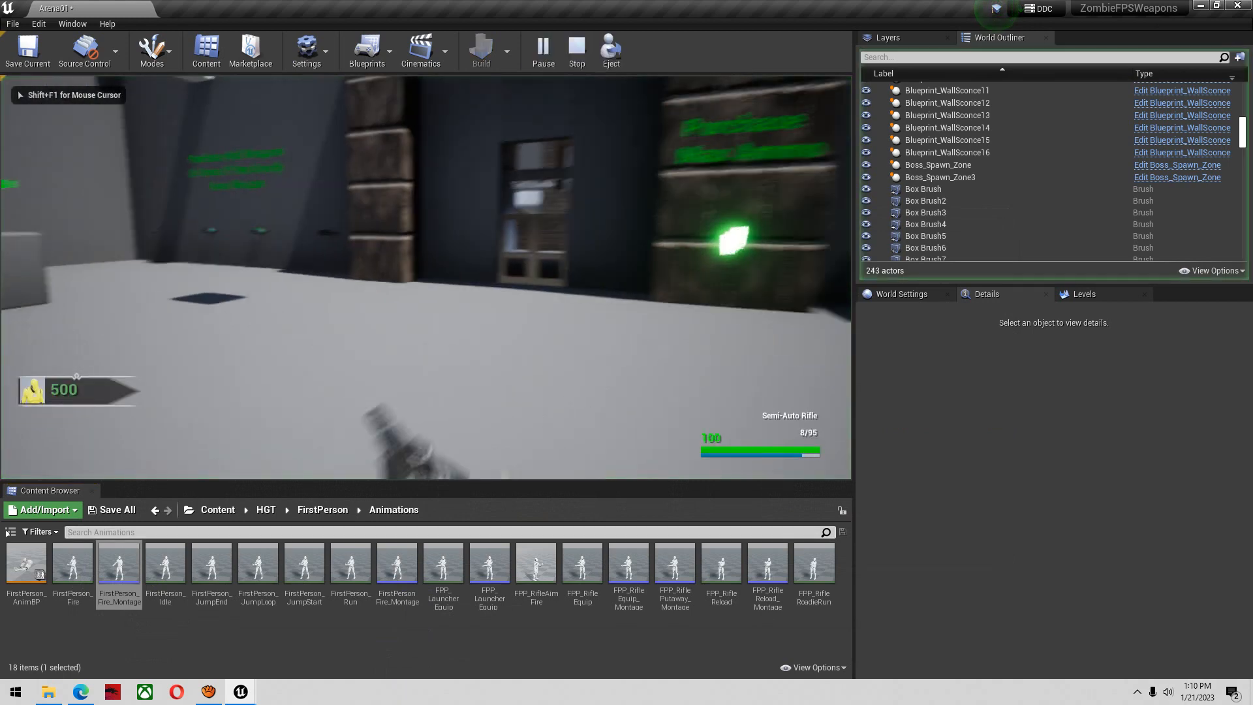
key(e)
click(426, 277)
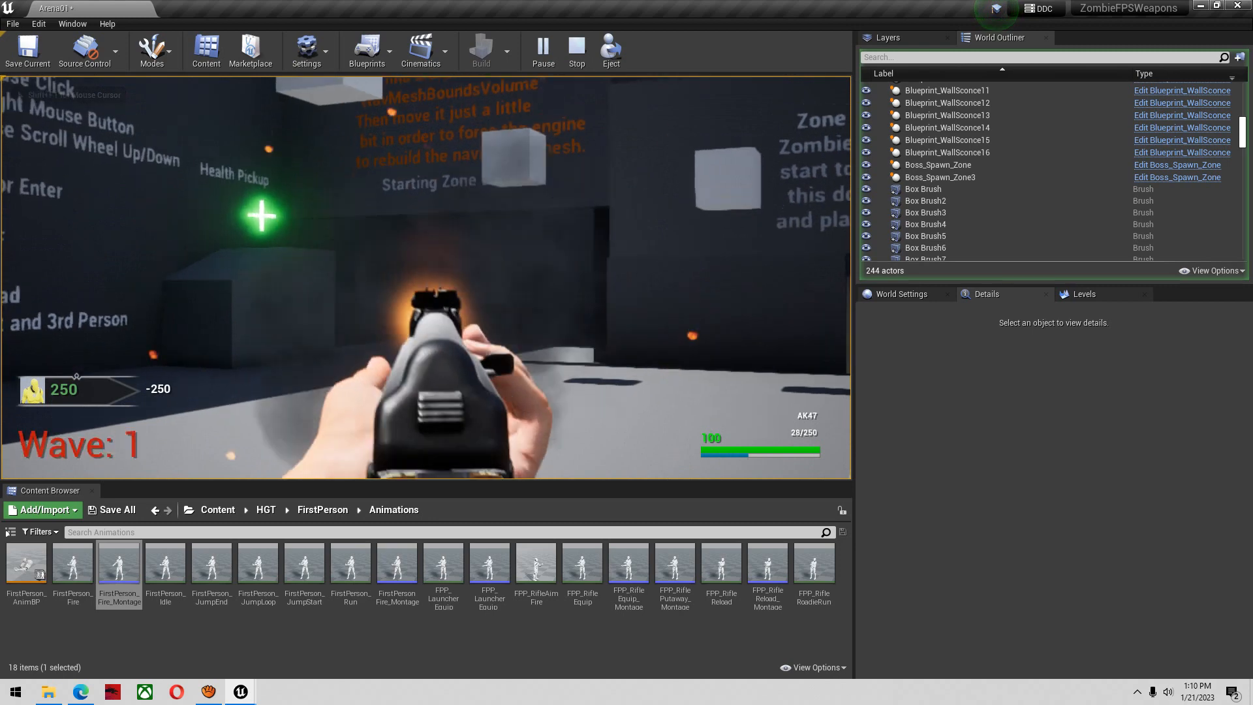
click(426, 277)
click(426, 278)
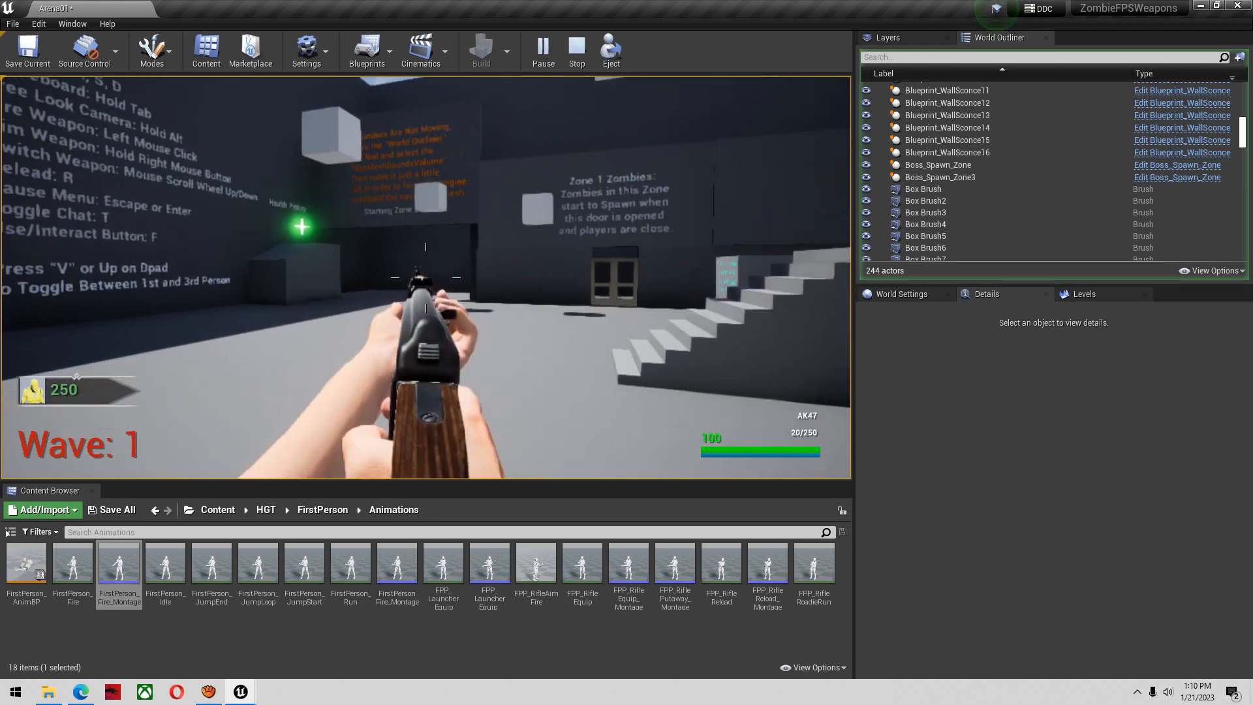
key(Escape)
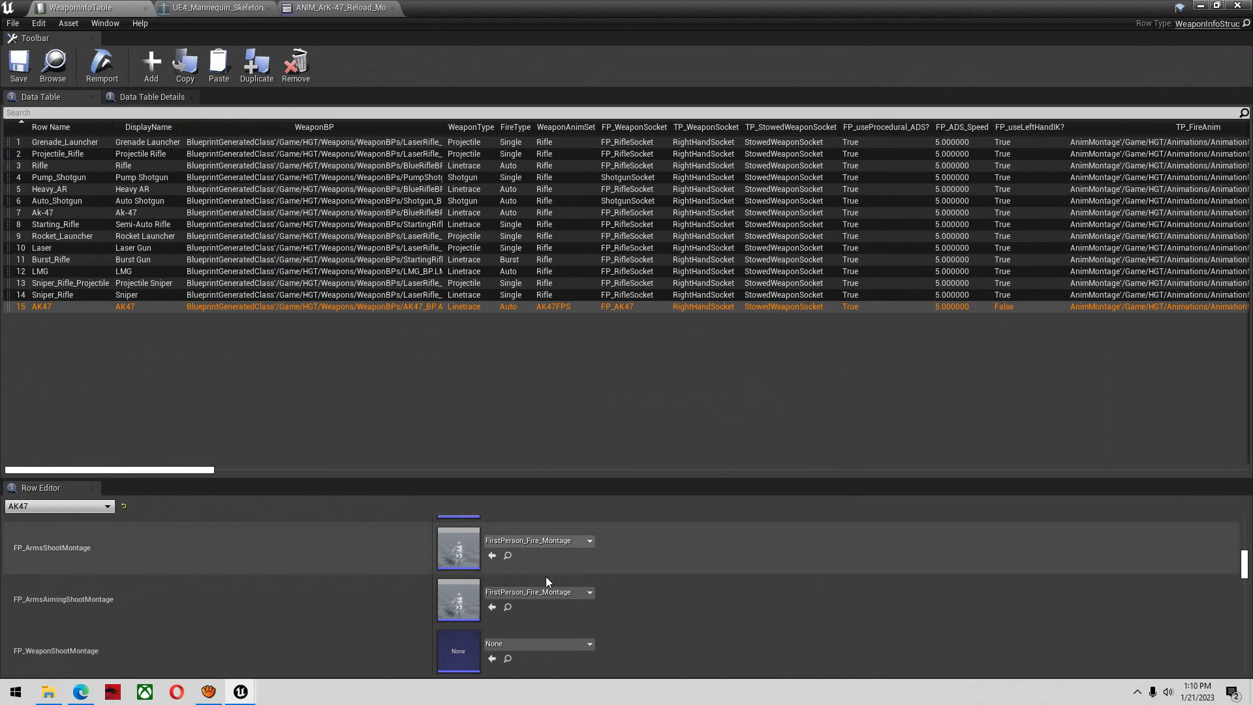
Clear the AK47 row's FP_ArmsAimingShootMontage and save WeaponInfoTable
click(547, 591)
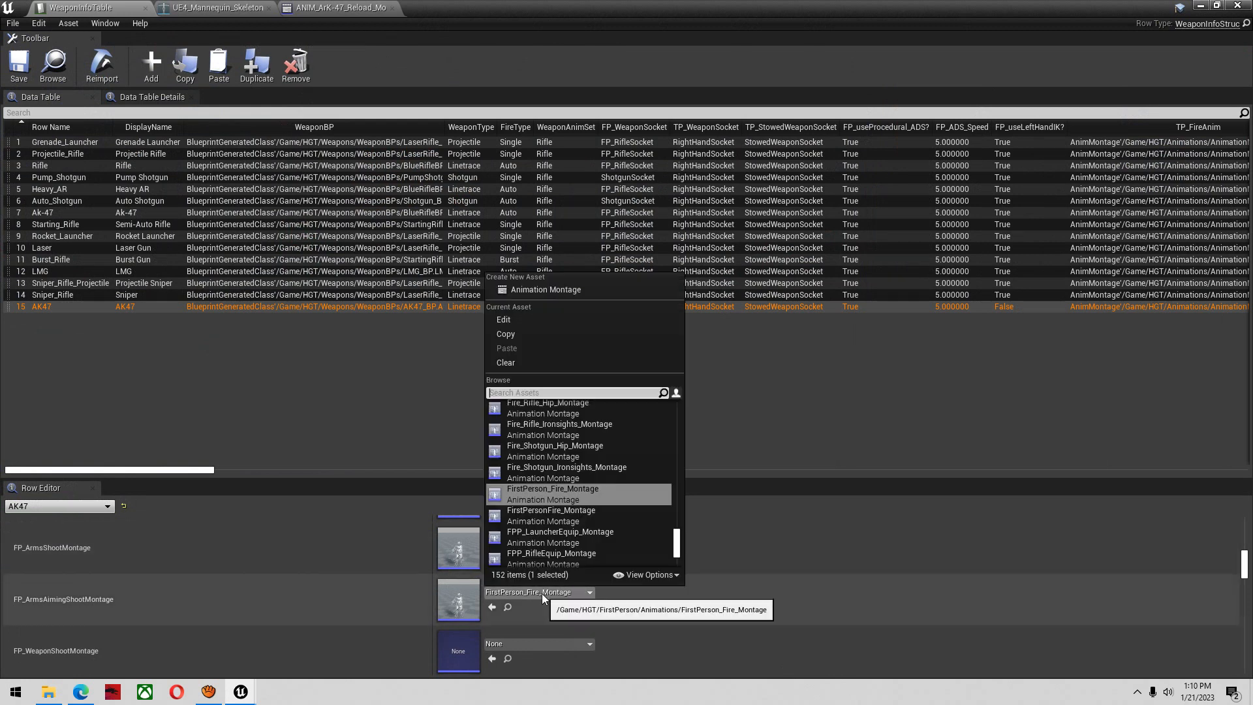
click(527, 374)
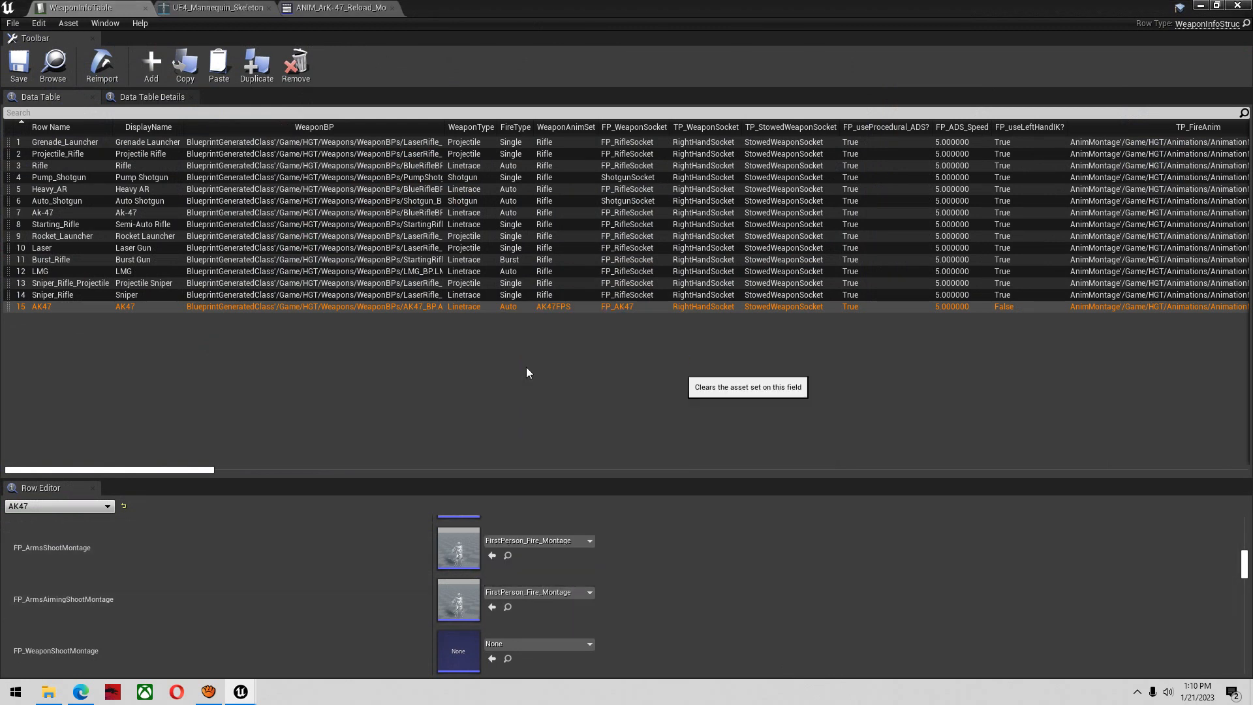
click(21, 75)
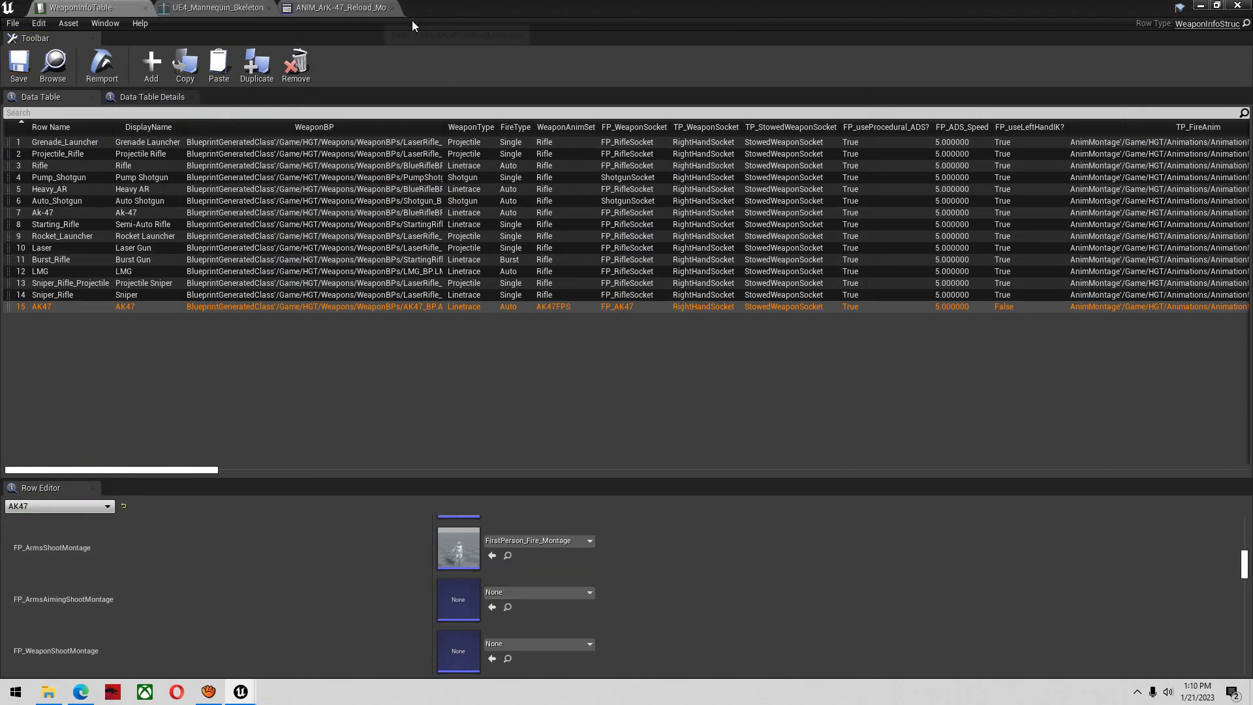
Find and open the Character_Yellow blueprint, set its first Starting Weapons entry to AK47, then compile and save it
click(1204, 6)
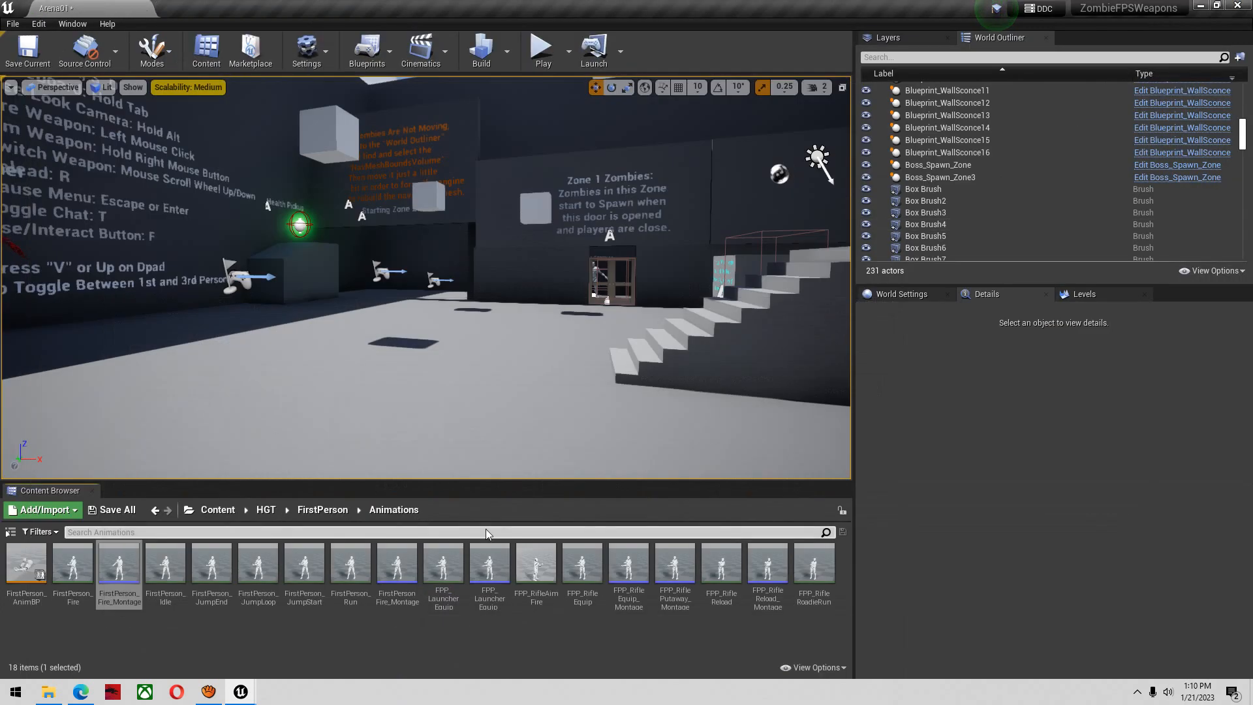
click(221, 511)
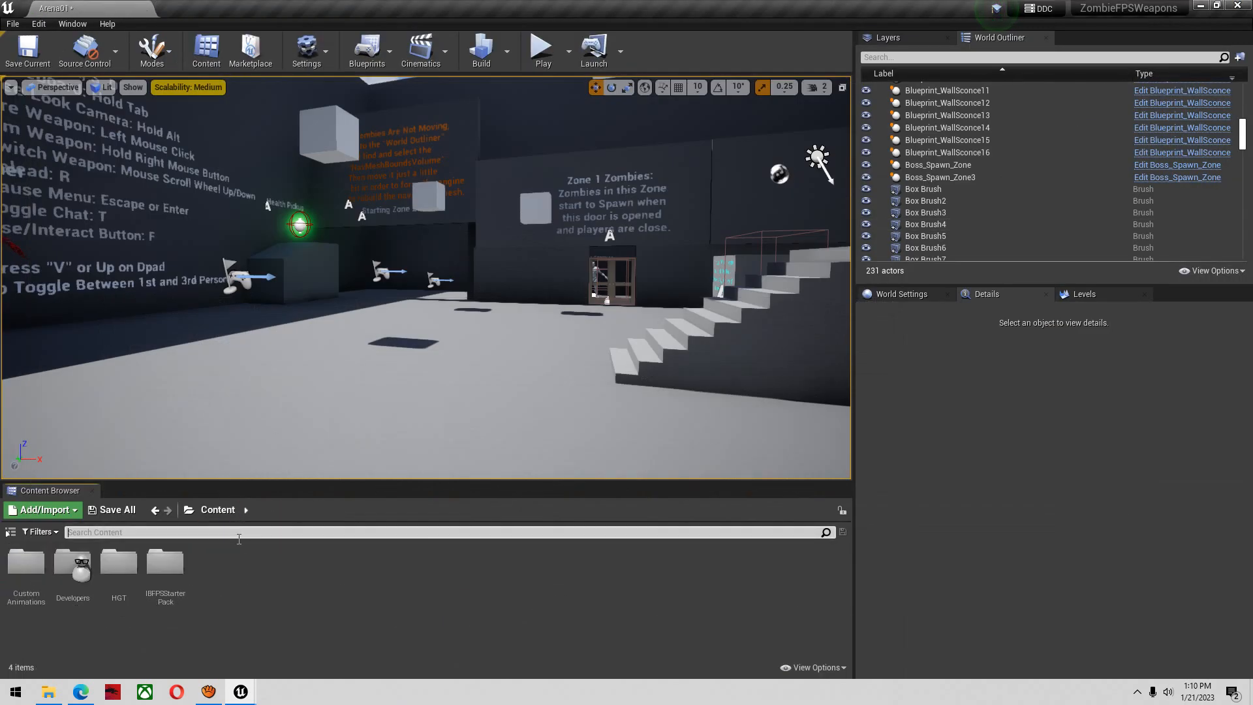
text(yellow)
double_click(26, 566)
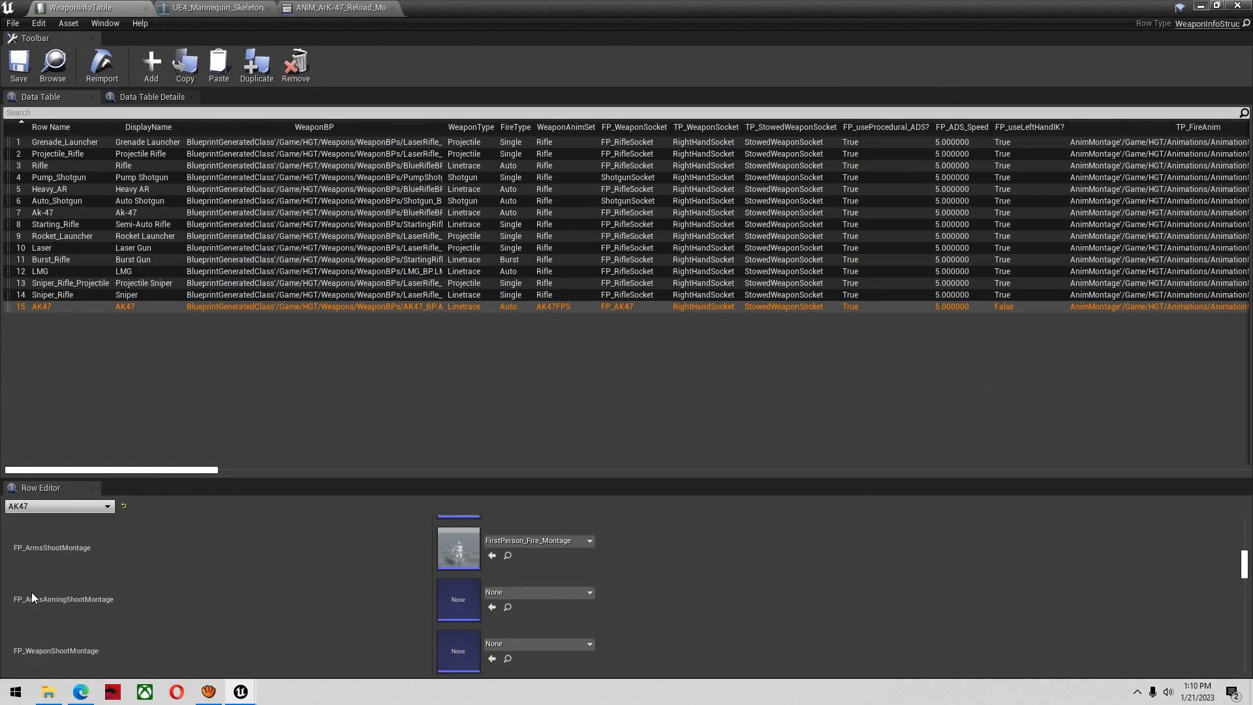
click(992, 113)
text(start)
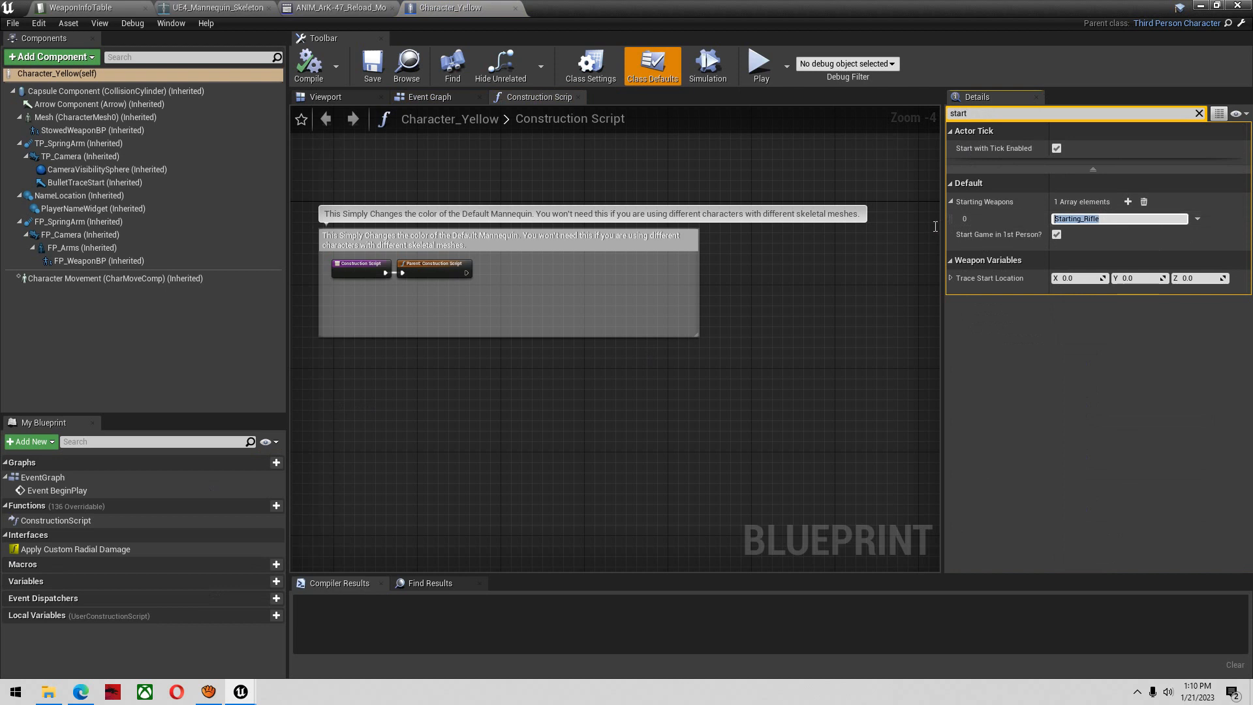
text(AK47)
click(308, 63)
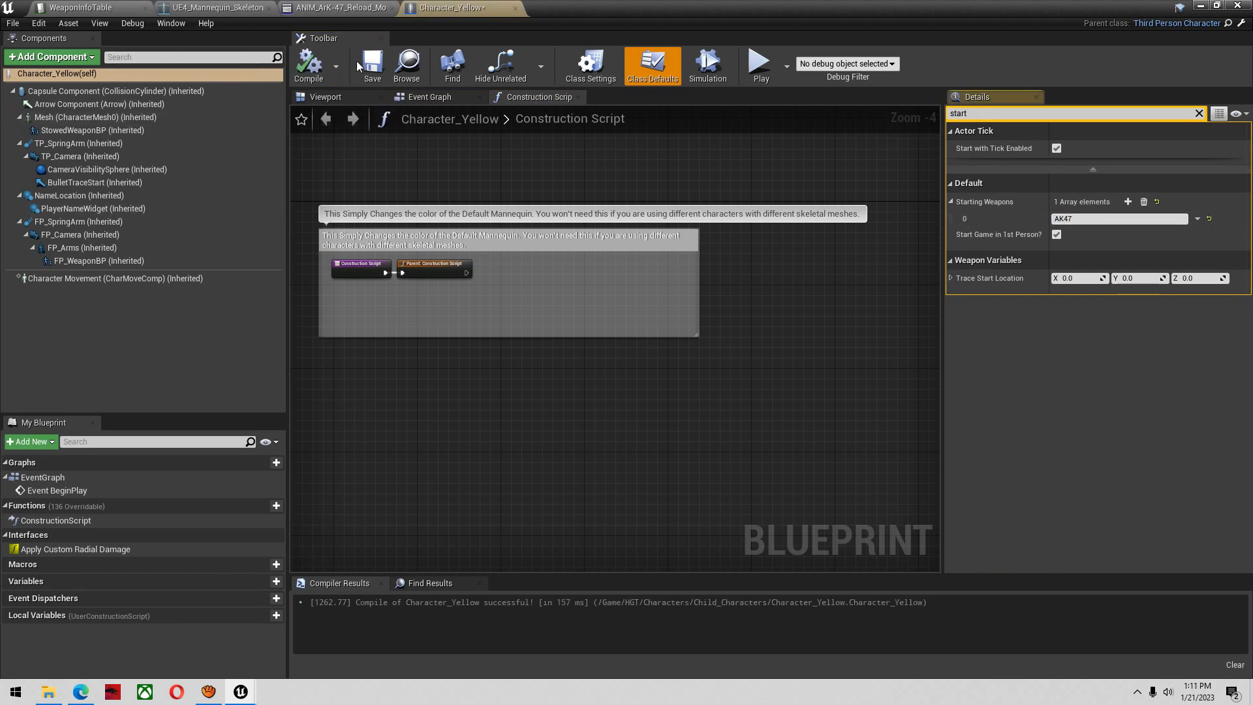
click(372, 65)
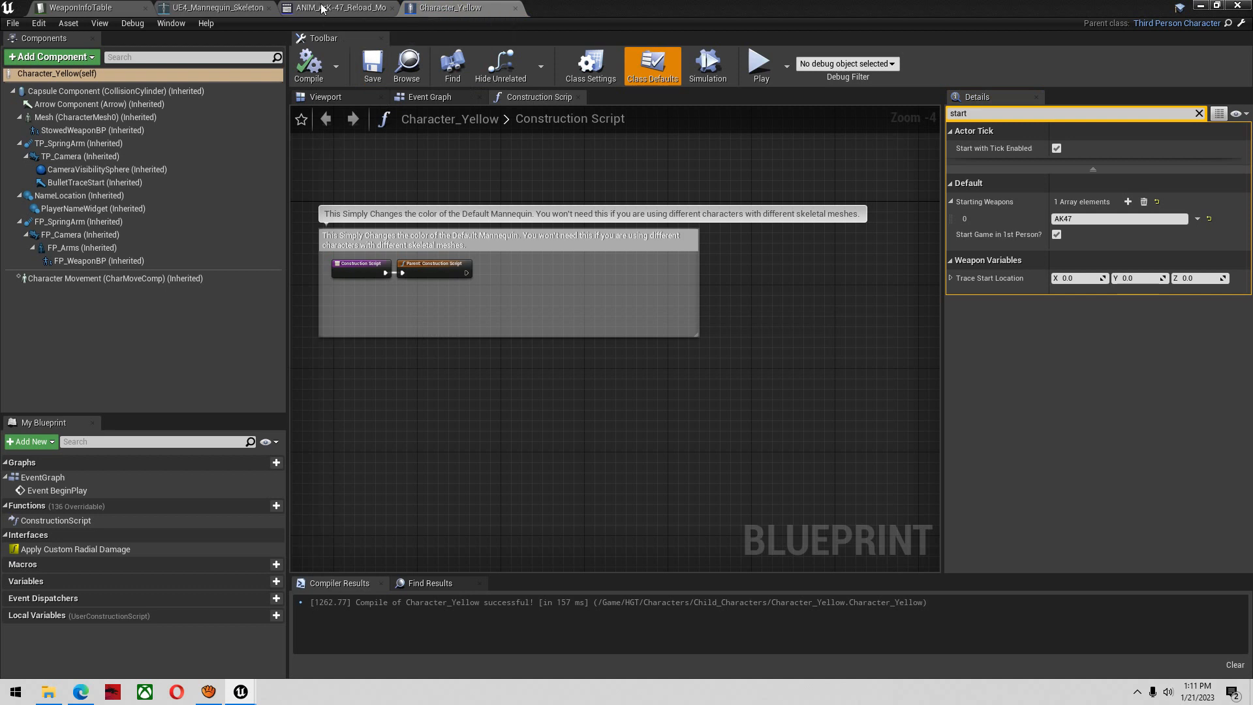
Set the AK47 row's FP_WeaponShootMontage to the ANIM_ArK-47_Fire_Montage that uses the SK_ArK47 skeleton, and save WeaponInfoTable
click(112, 7)
scroll(640, 659, up, 1)
scroll(640, 659, down, 1)
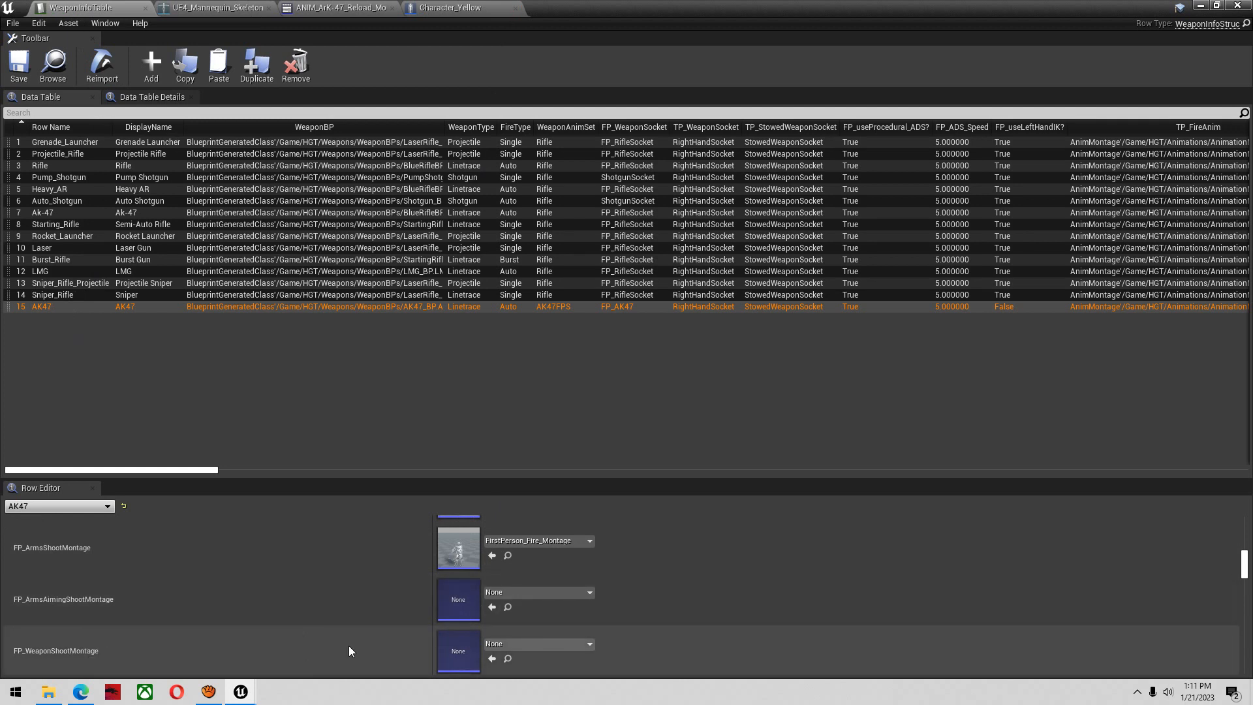
scroll(392, 636, down, 1)
click(502, 623)
text(ARK SHOO)
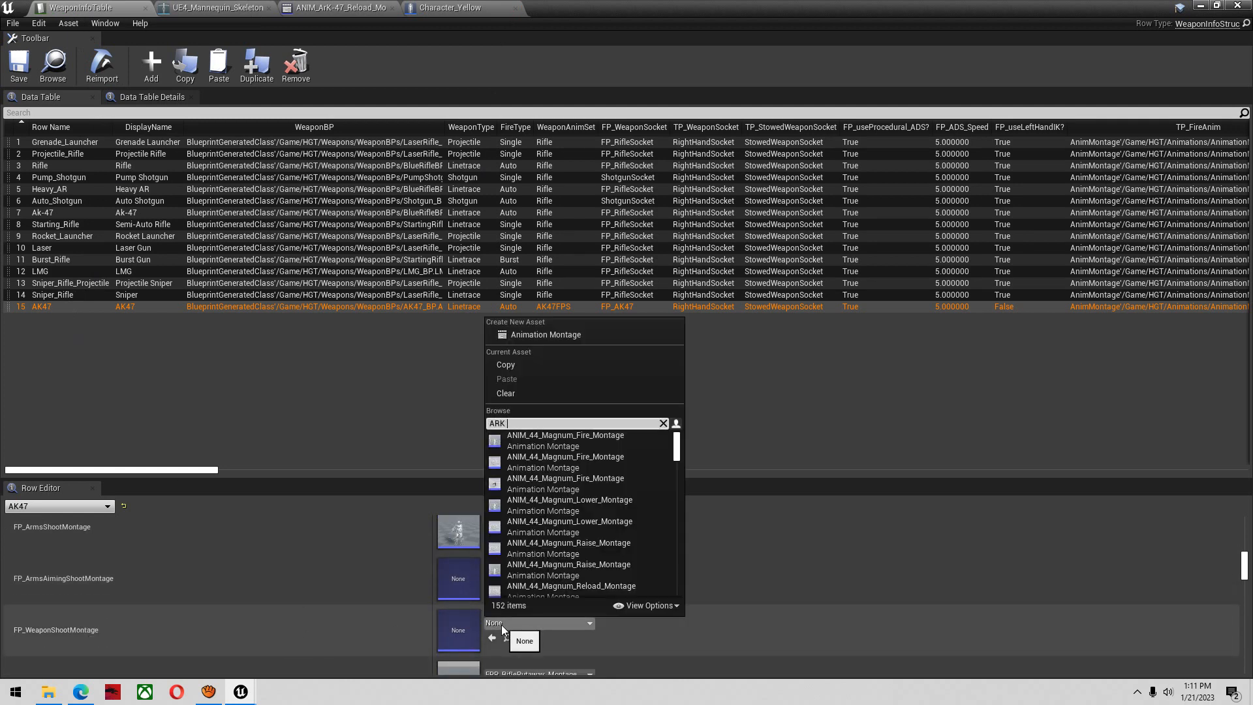
key(BackSpace)
text(FIRE)
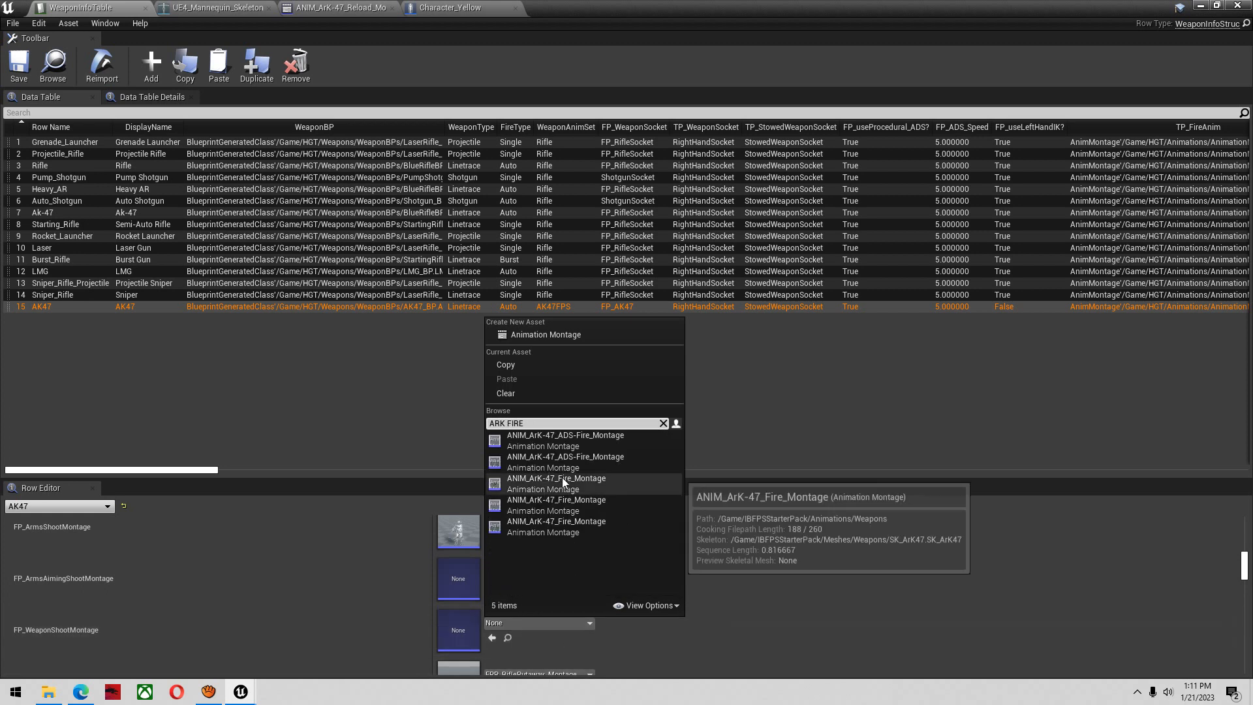
click(562, 476)
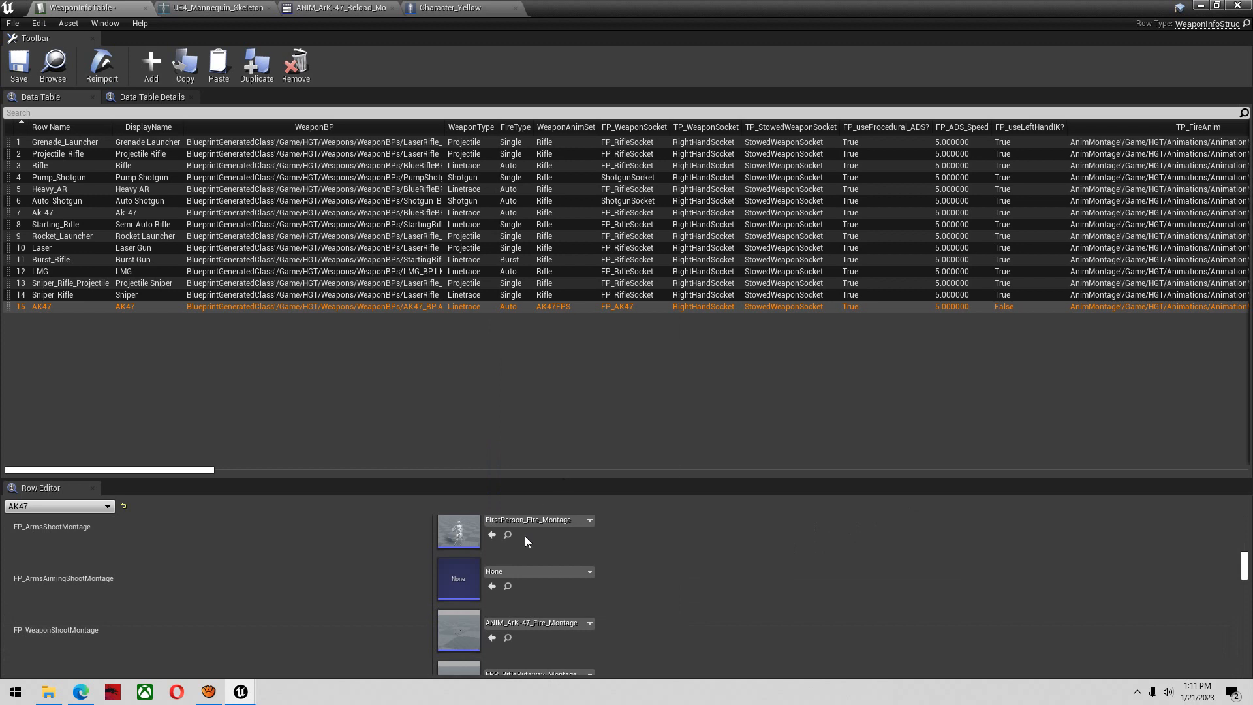
click(28, 76)
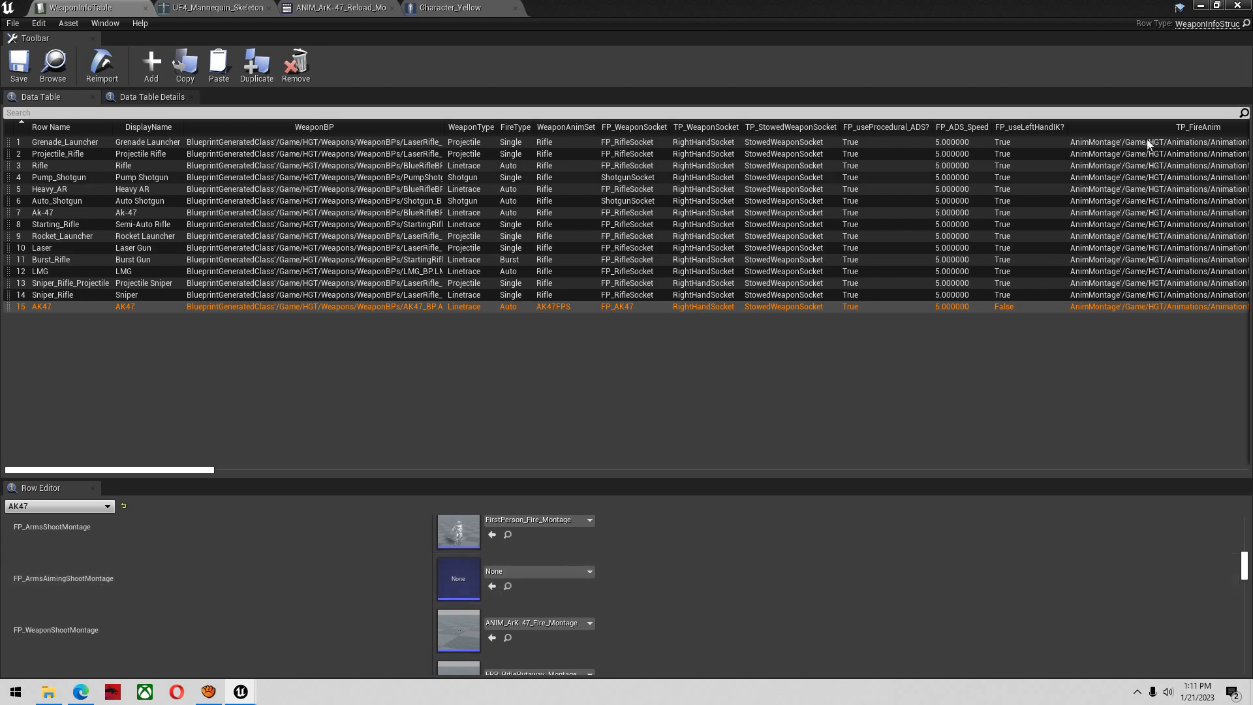
Play test the level with the AK47 as starting weapon, checking hip fire, aimed fire and a reload
click(1201, 5)
click(539, 47)
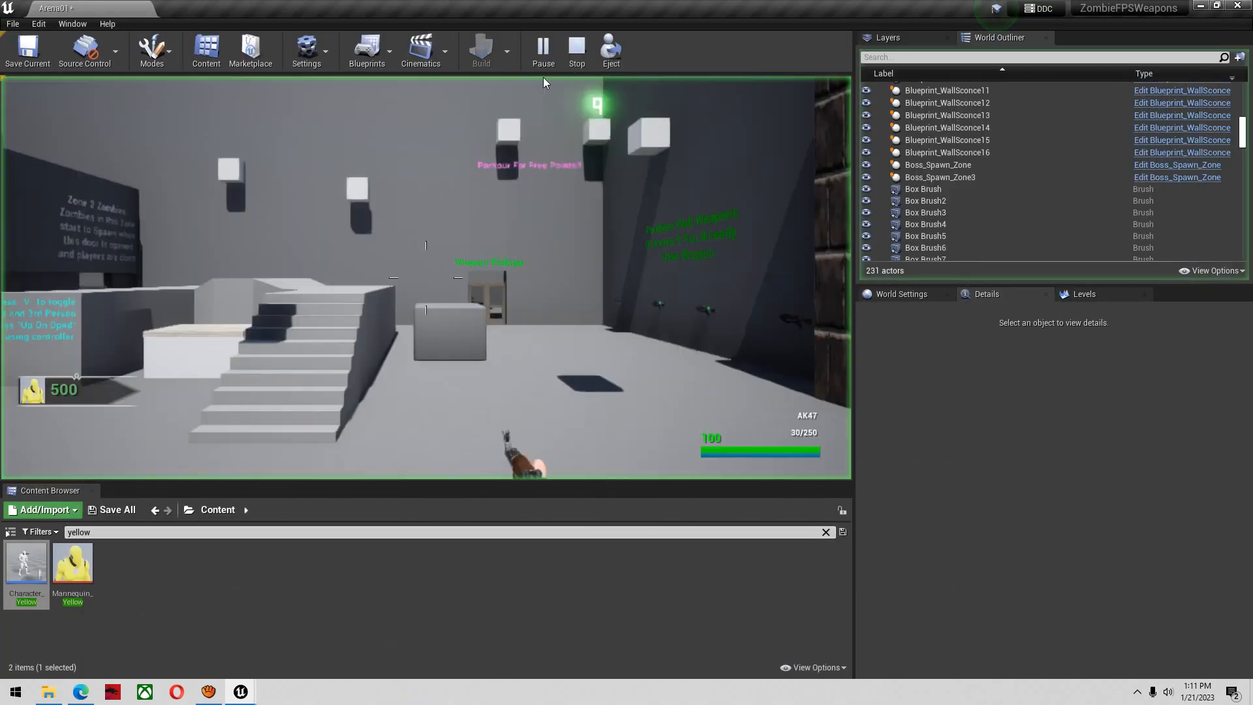
key(shift+w)
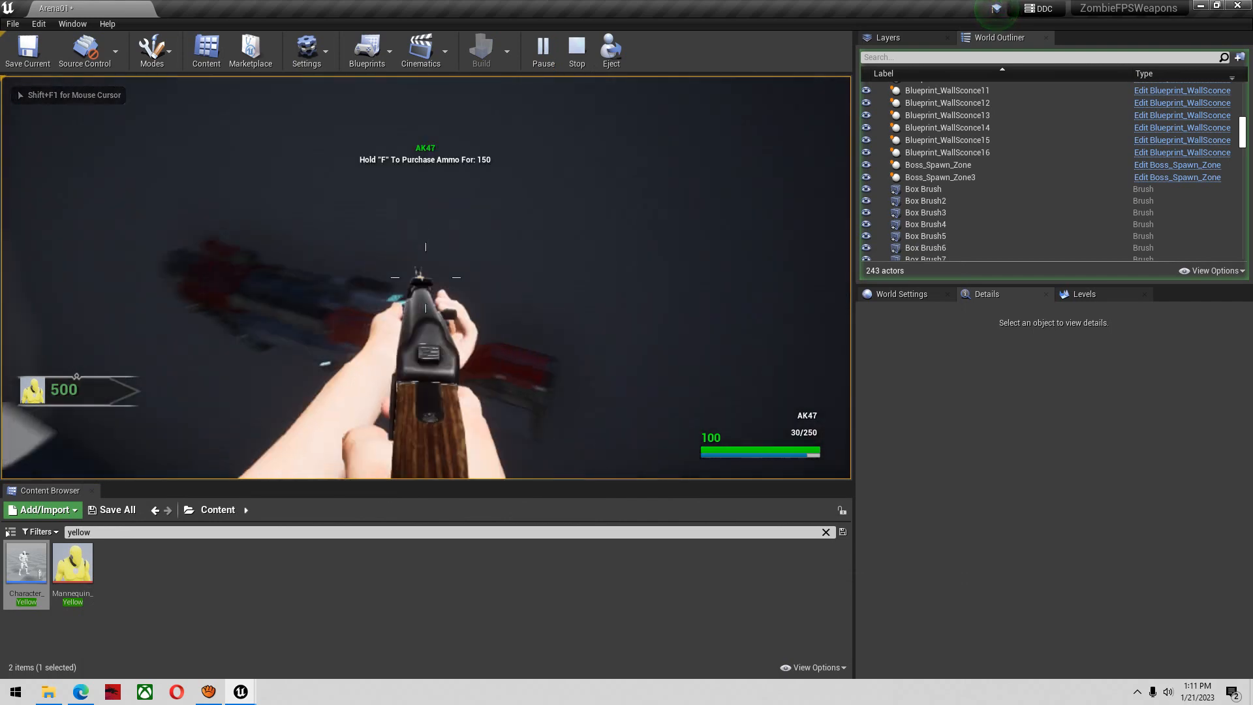
click(425, 277)
right_click(426, 278)
click(425, 277)
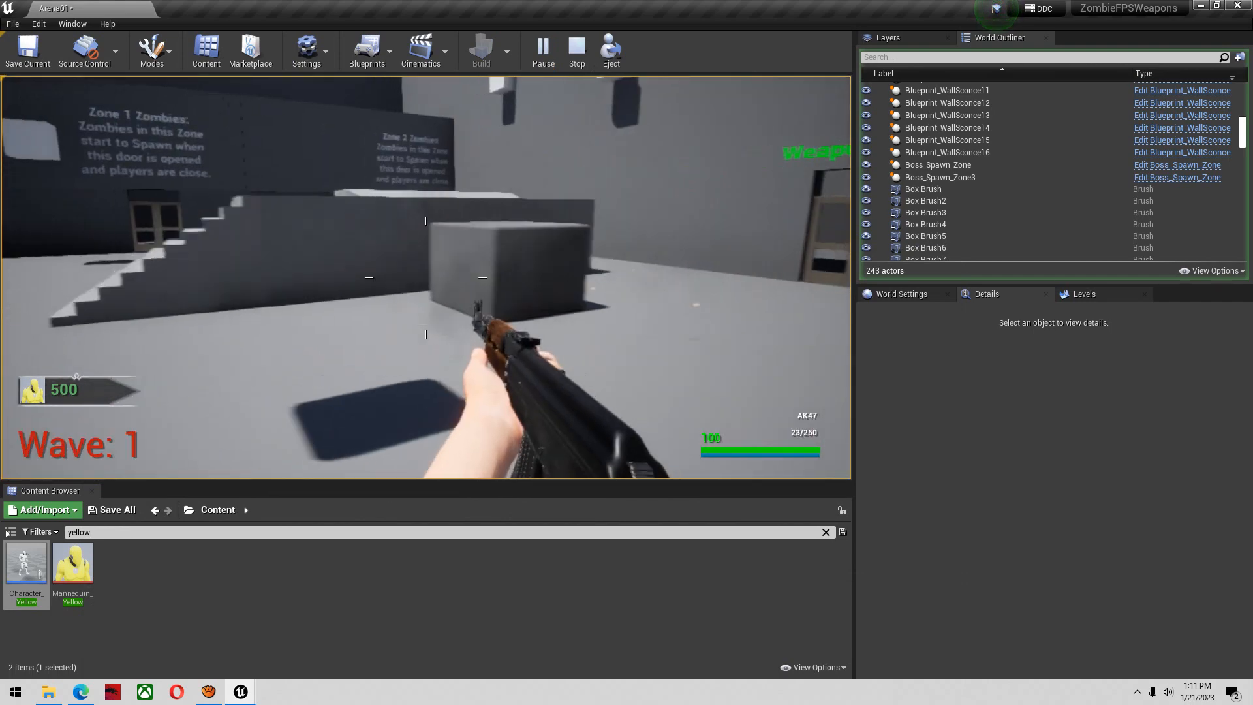
right_click(425, 277)
drag(425, 277, 425, 277)
key(r)
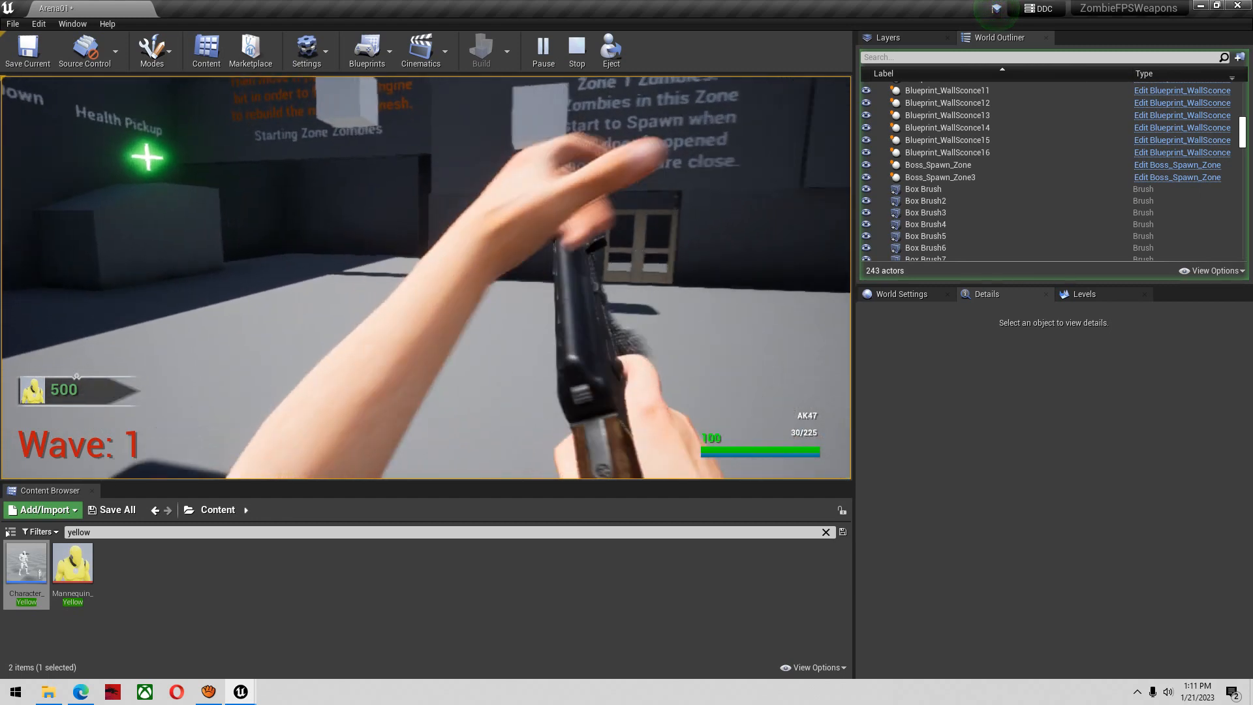
Fire several more AK47 bursts in the play test and reload again to check the weapon animations
right_drag(425, 277, 425, 277)
drag(426, 278, 425, 278)
right_drag(425, 277, 426, 277)
drag(425, 278, 425, 277)
right_drag(426, 277, 425, 278)
key(r)
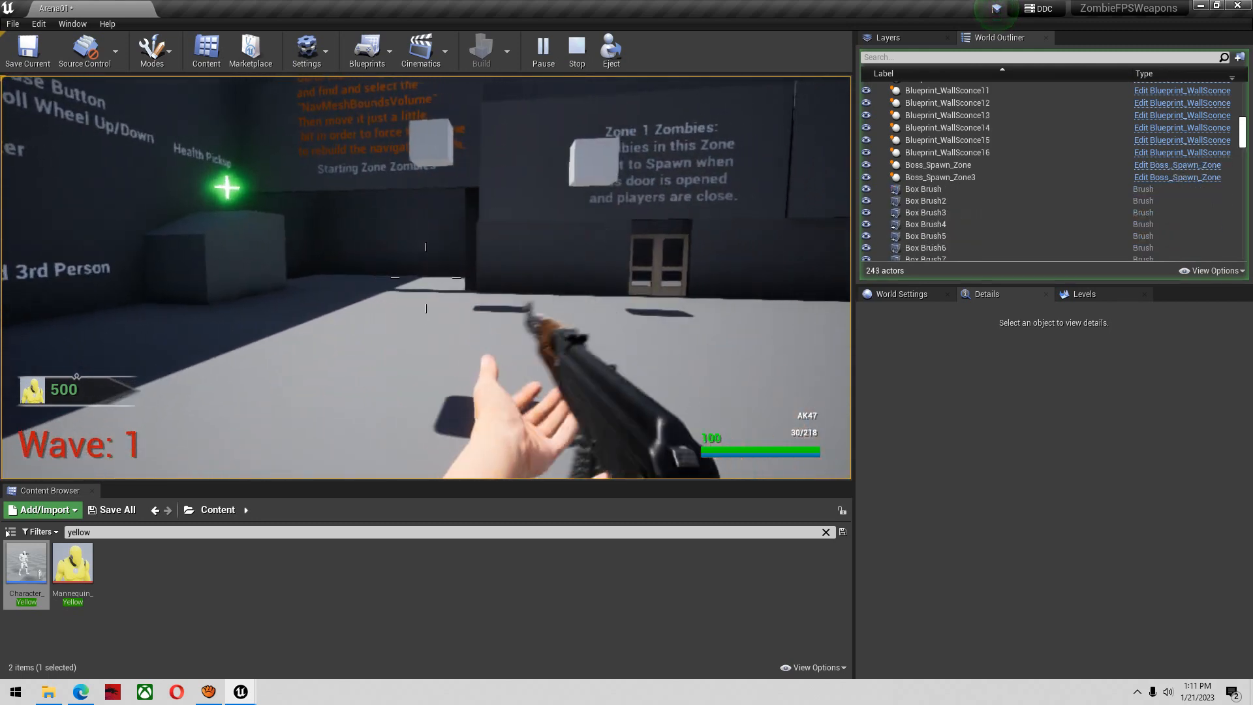
Fire the AK47 while aiming, and check how the weapon is held when aiming and walking forward
drag(425, 277, 426, 277)
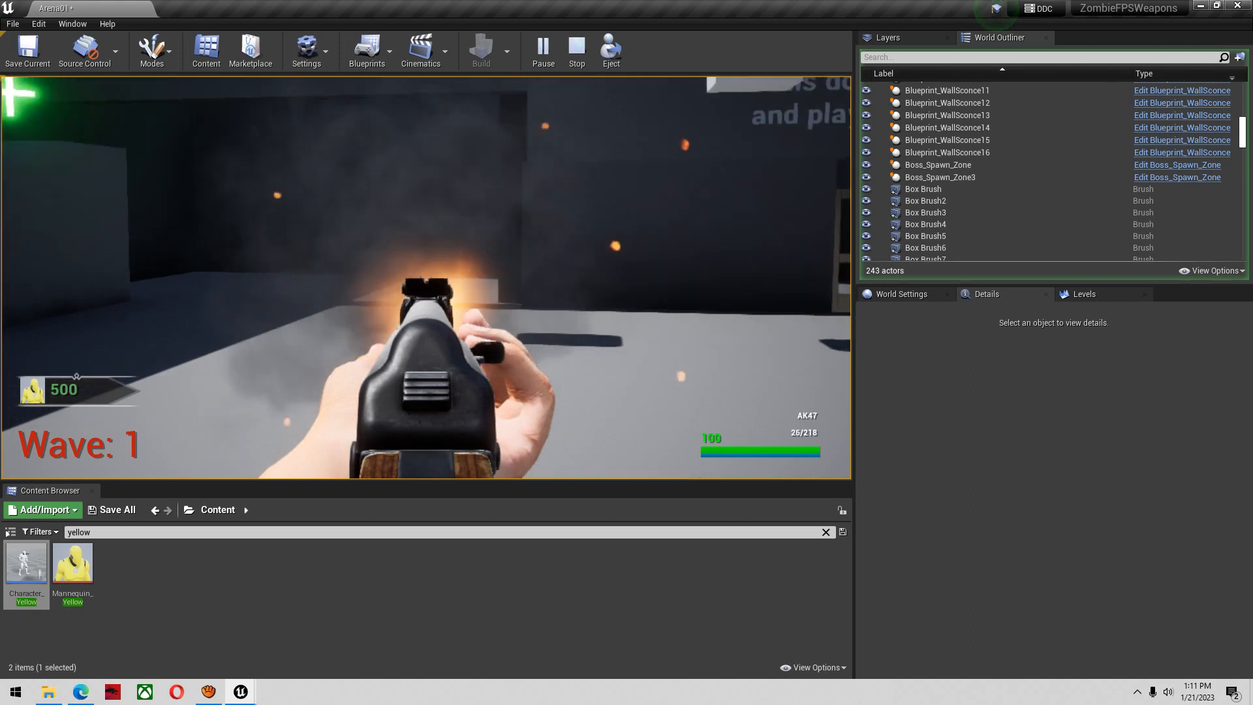
key(w)
right_drag(425, 278, 426, 278)
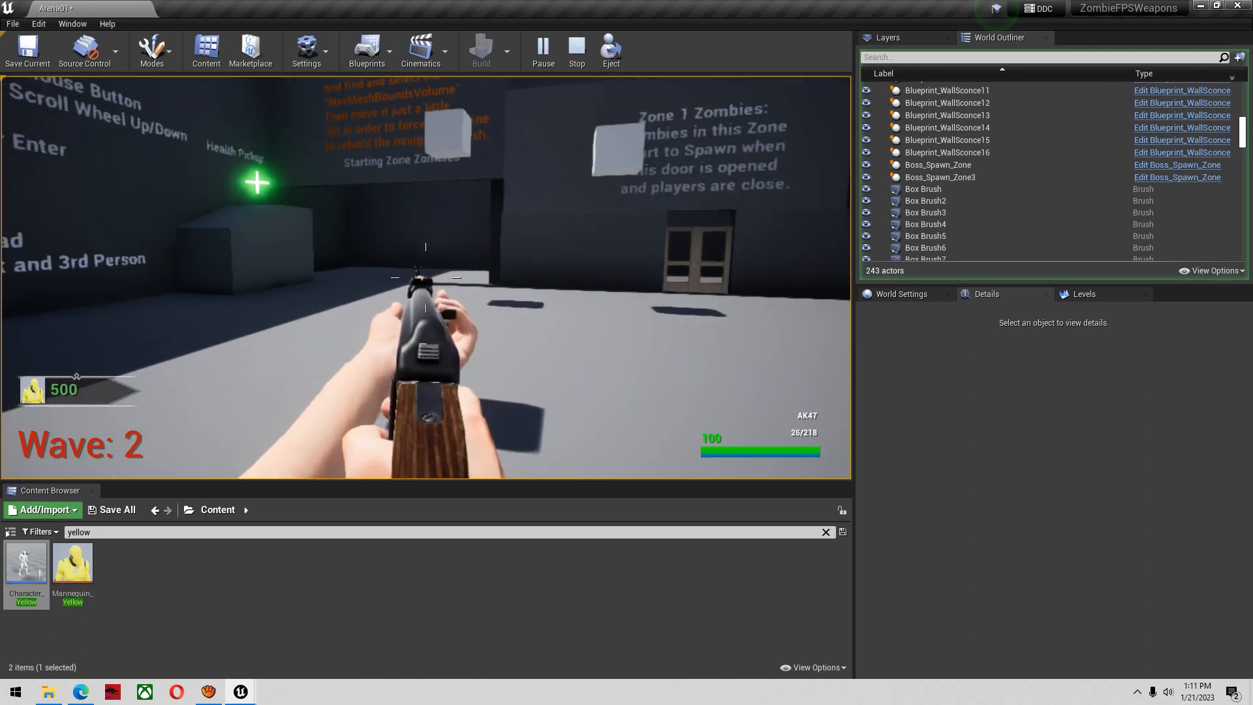
key(w)
right_drag(425, 277, 426, 277)
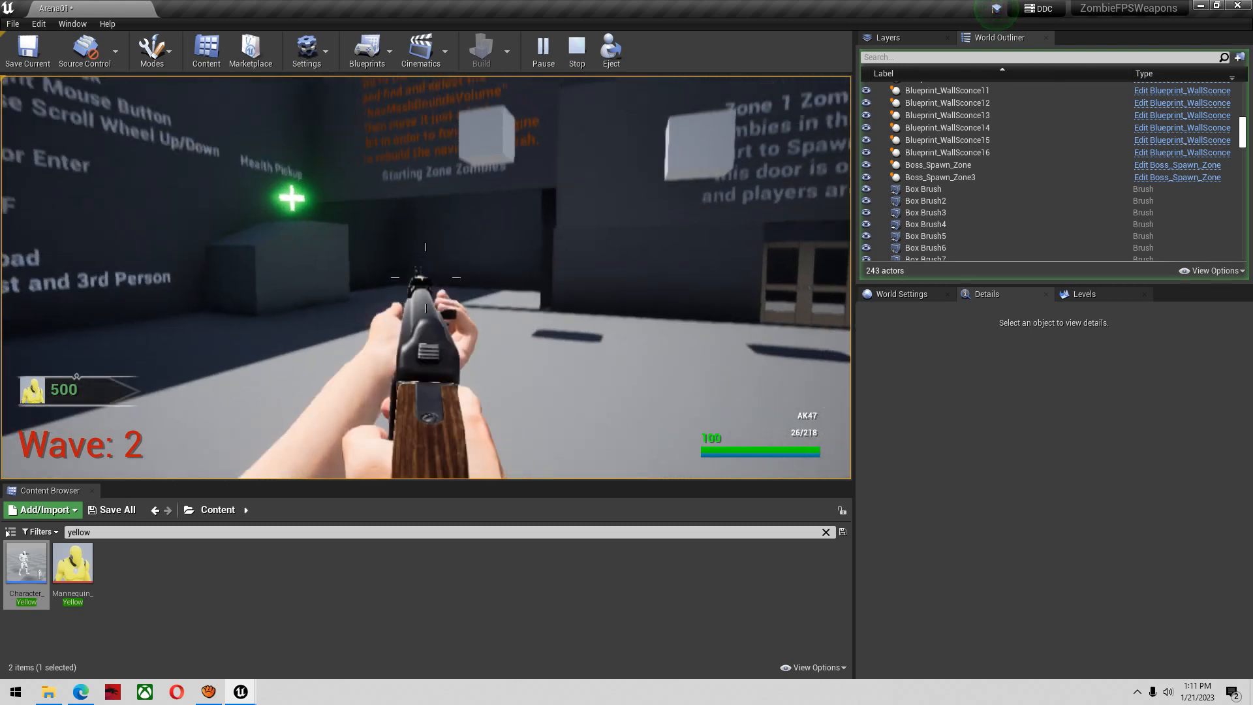
key(w)
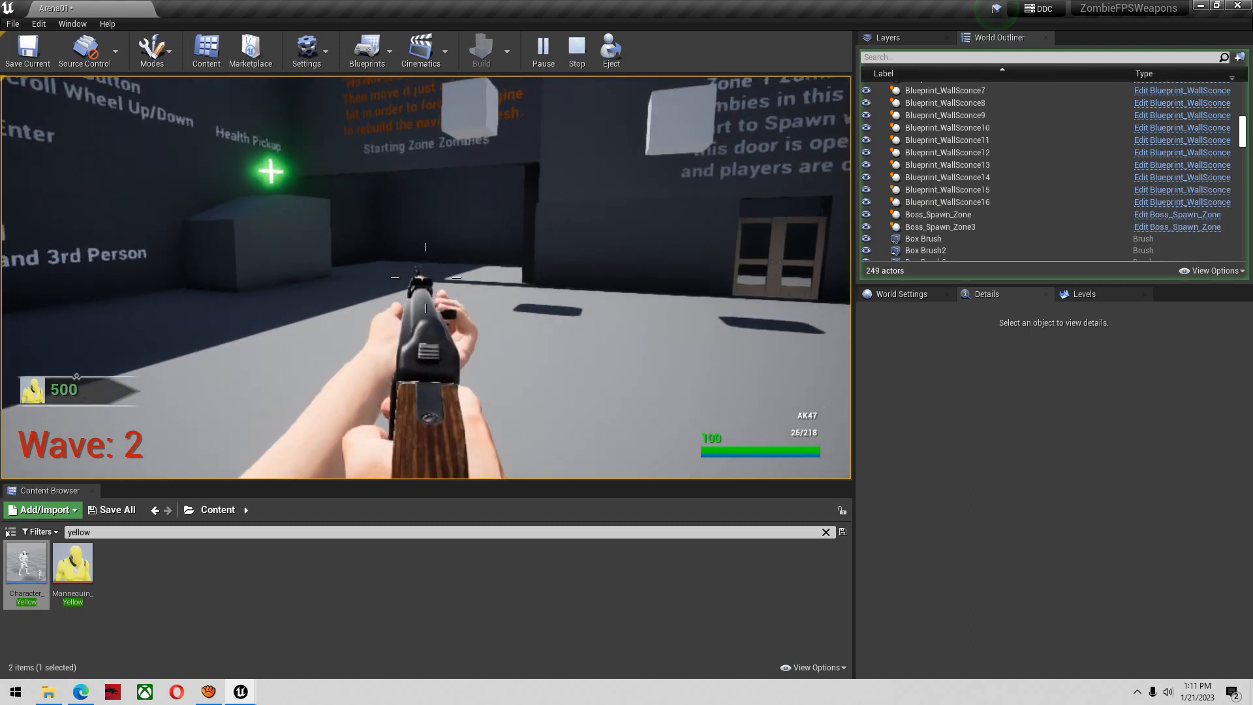
Switch to the Character_Yellow blueprint, select the FP_Arms component, and clear the details filter to show all its properties
key(alt+Tab)
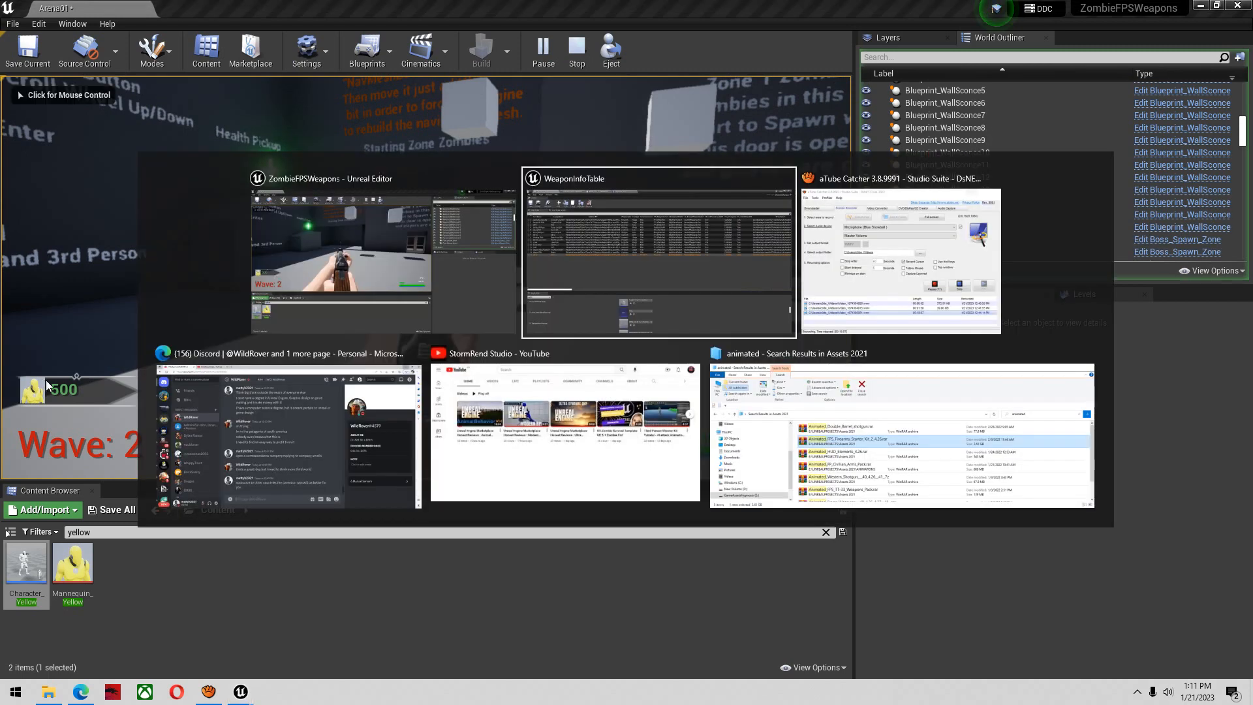
key(alt+Tab)
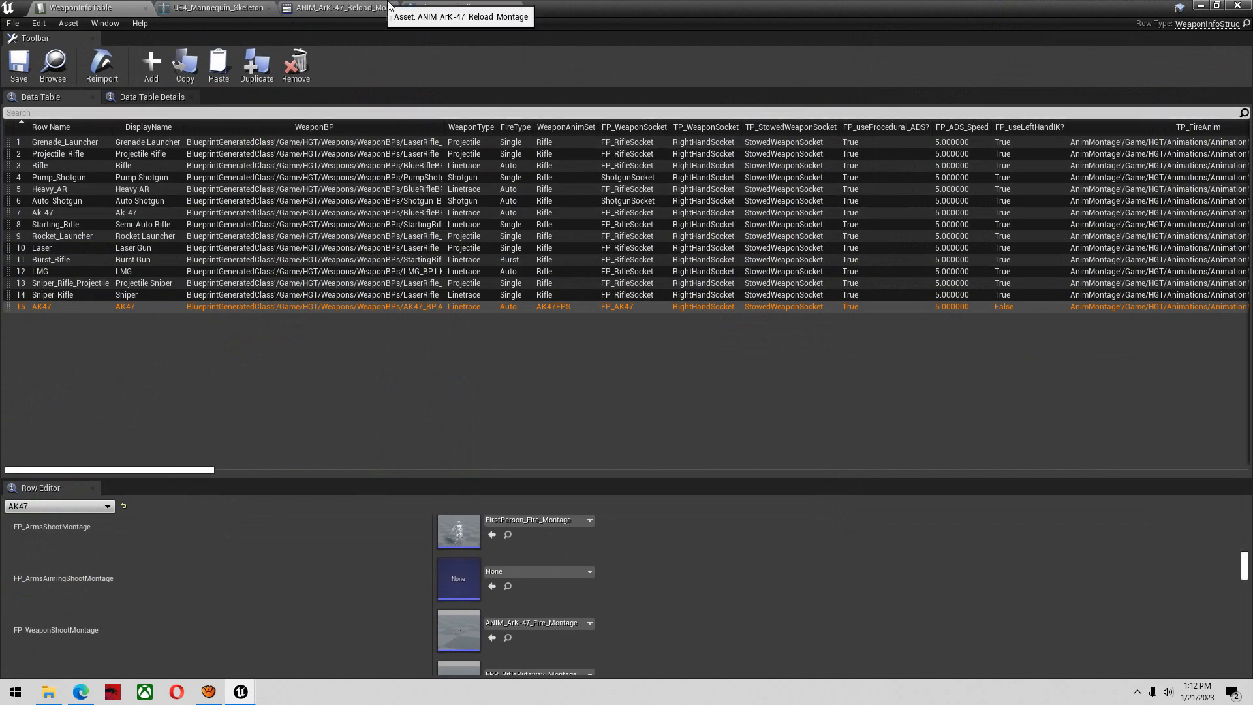
click(443, 8)
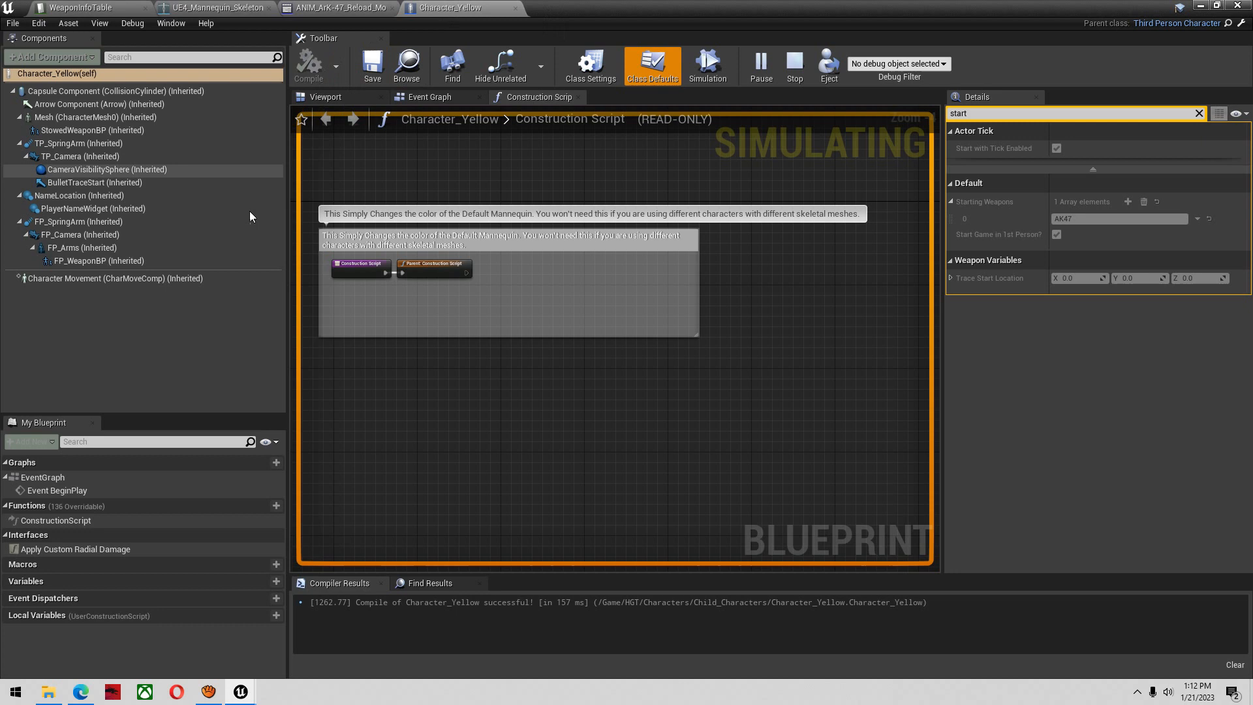
click(168, 248)
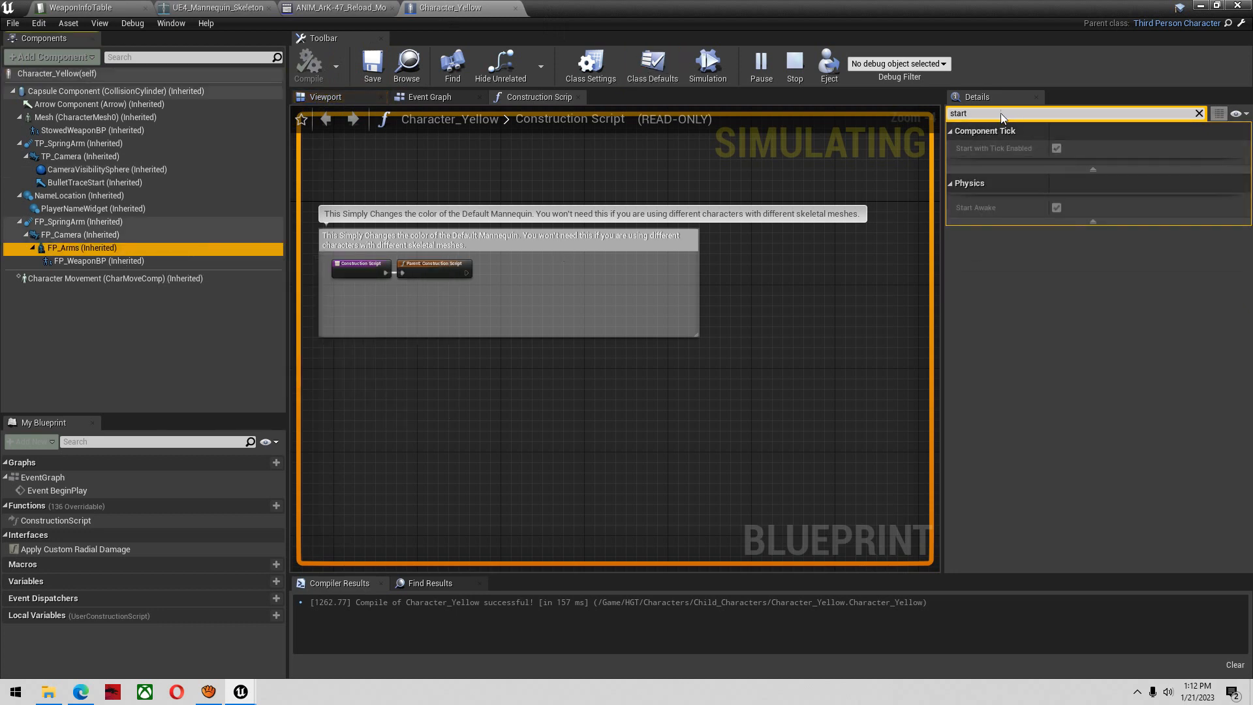
key(BackSpace)
key(BackSpace)
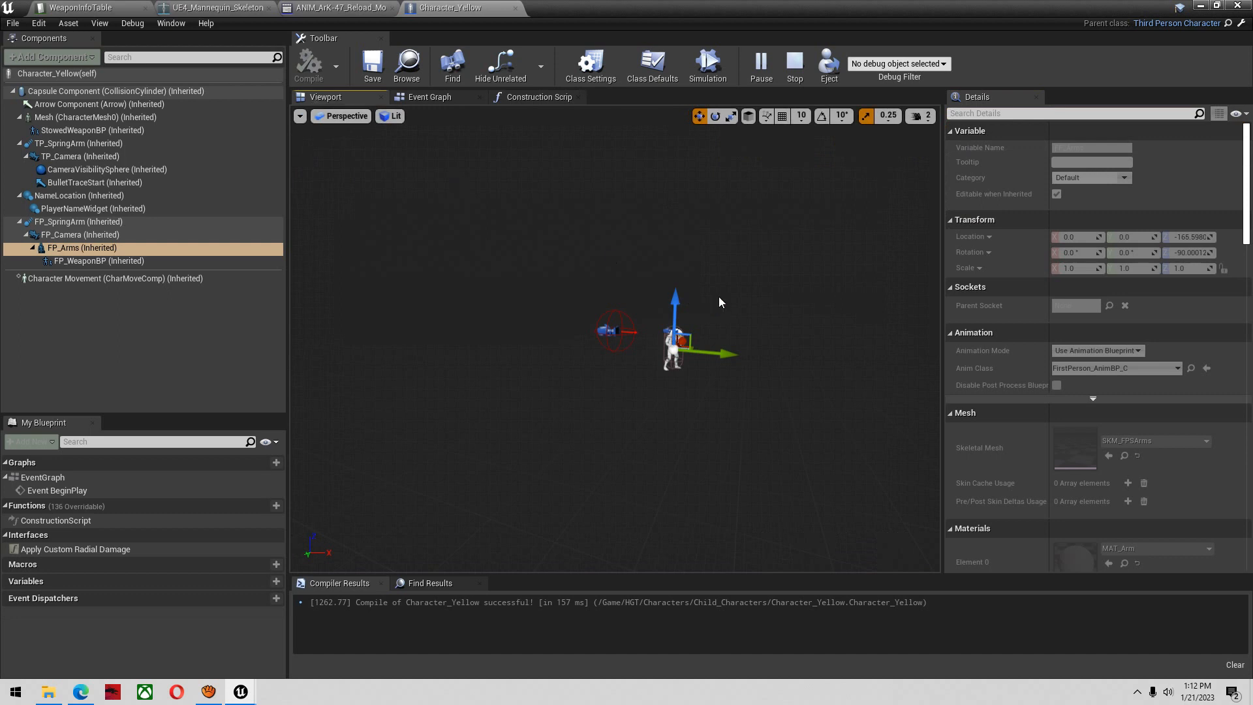
Raise the viewport camera speed to 5 and inspect the FP_Arms and camera placement on the character up close
right_drag(729, 304, 751, 267)
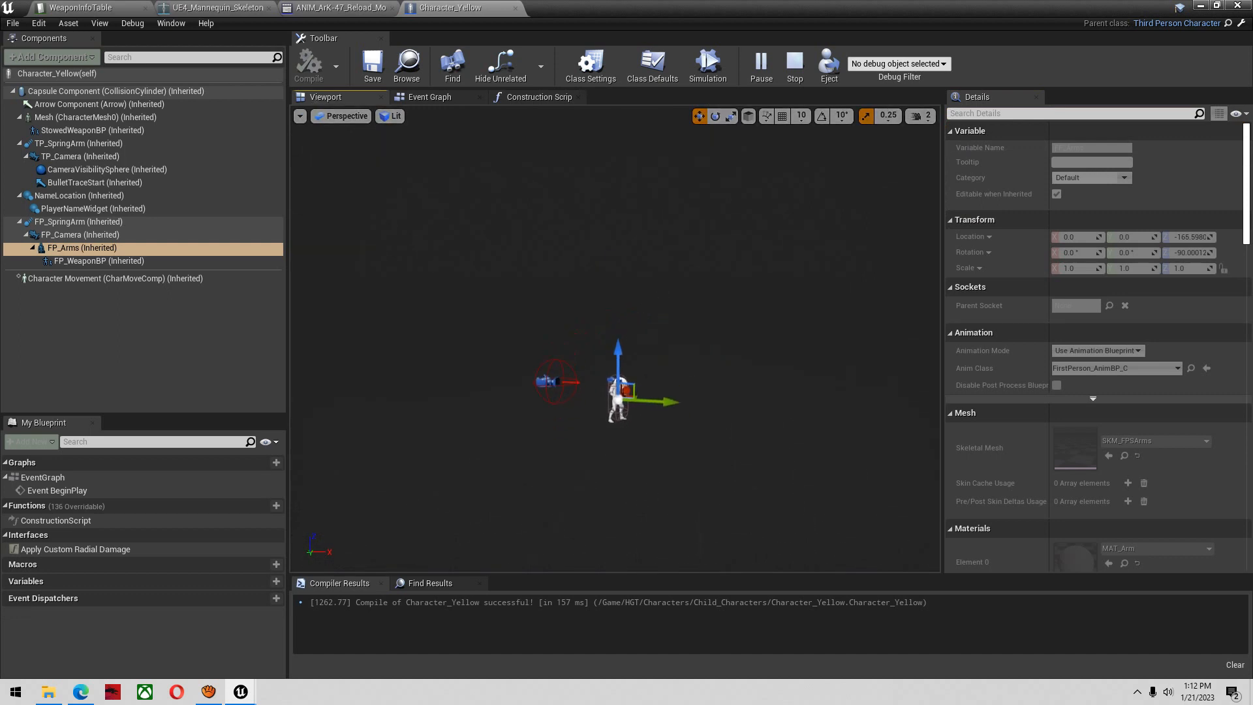
click(922, 116)
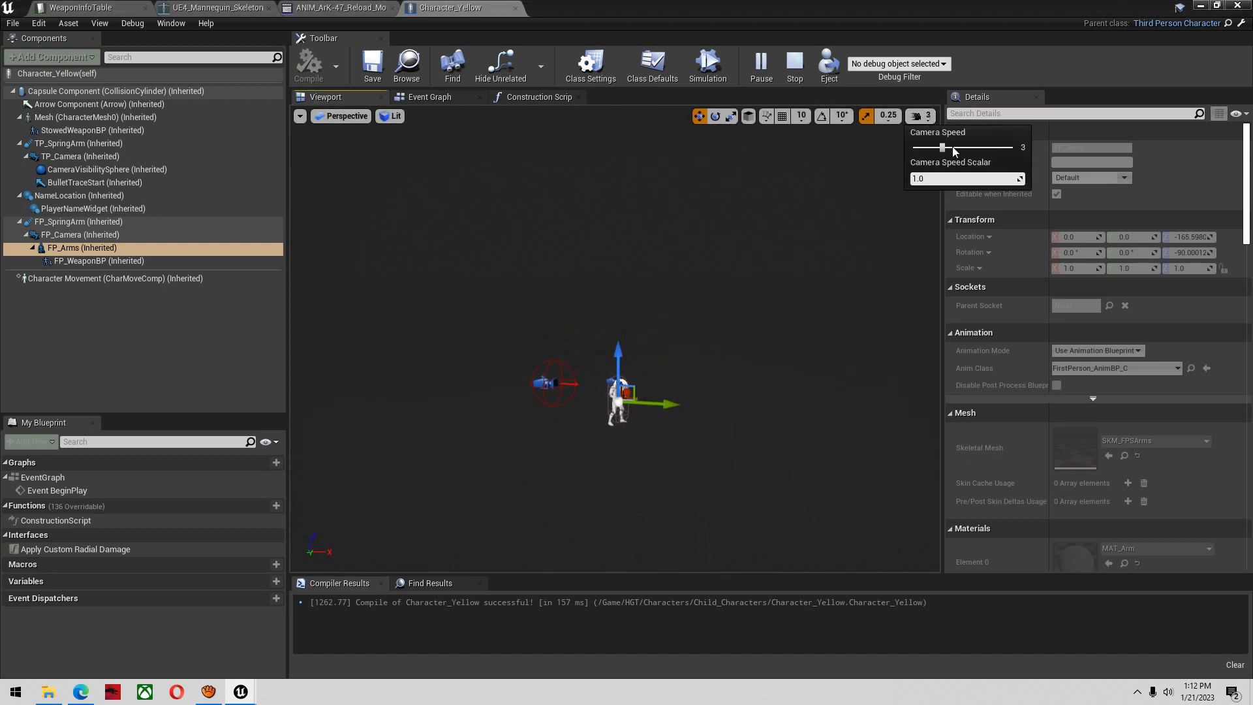
key(w)
right_drag(850, 254, 965, 260)
key(a)
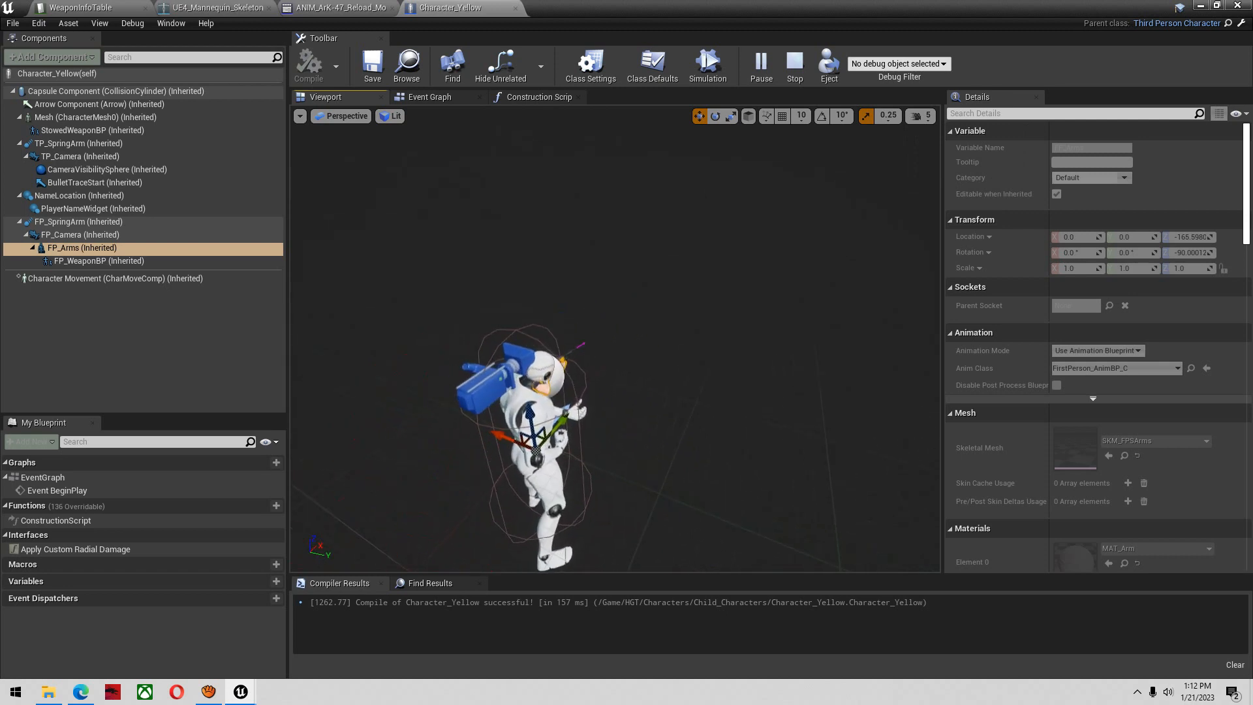
Shrink the Character_Yellow editor to watch the game, move FP_Arms to a Y location of about -10.97, and enlarge the editor again
click(1215, 6)
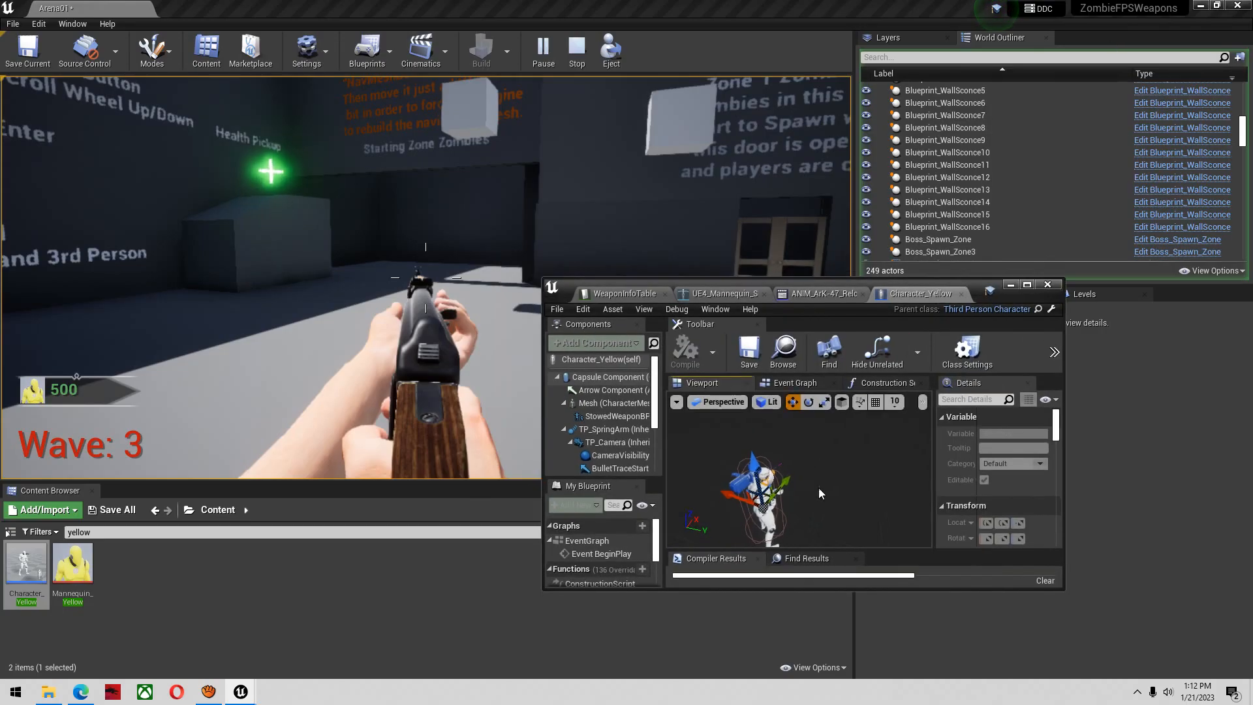
drag(741, 491, 741, 493)
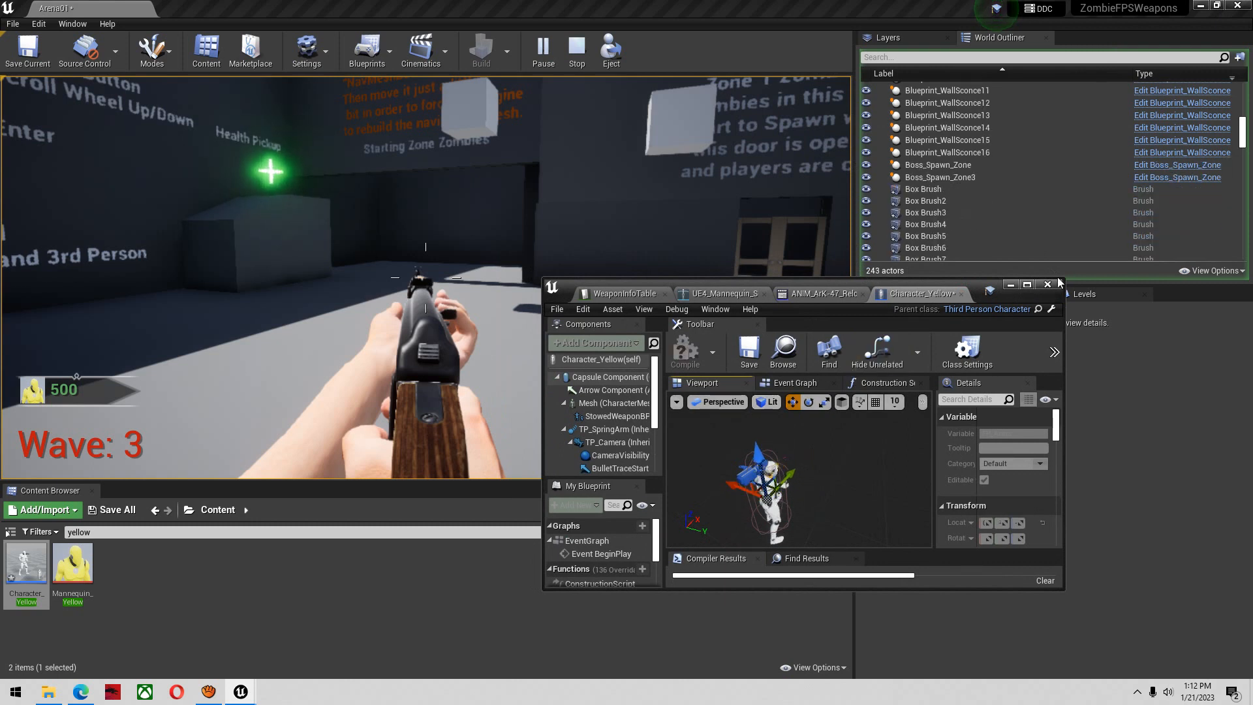
click(1031, 286)
click(93, 249)
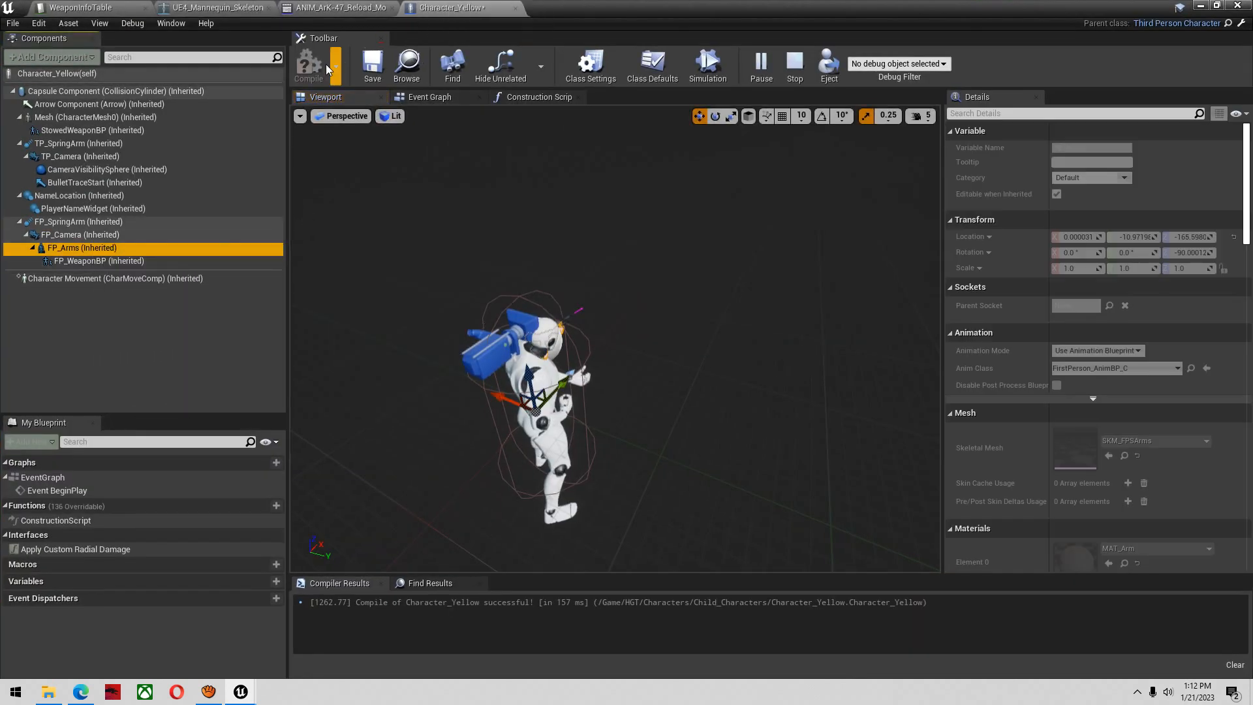
Return to the level editor, stop the running play test, and start a new one to check the arms' placement
click(1200, 6)
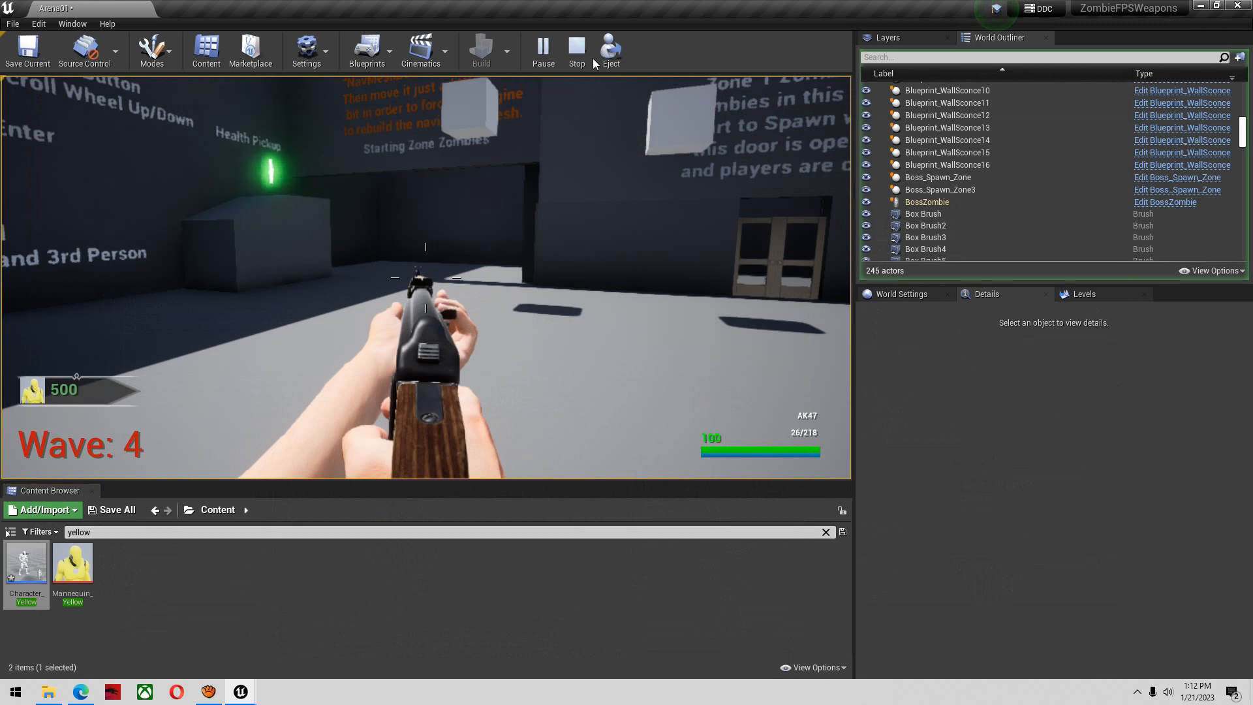
click(574, 56)
click(543, 53)
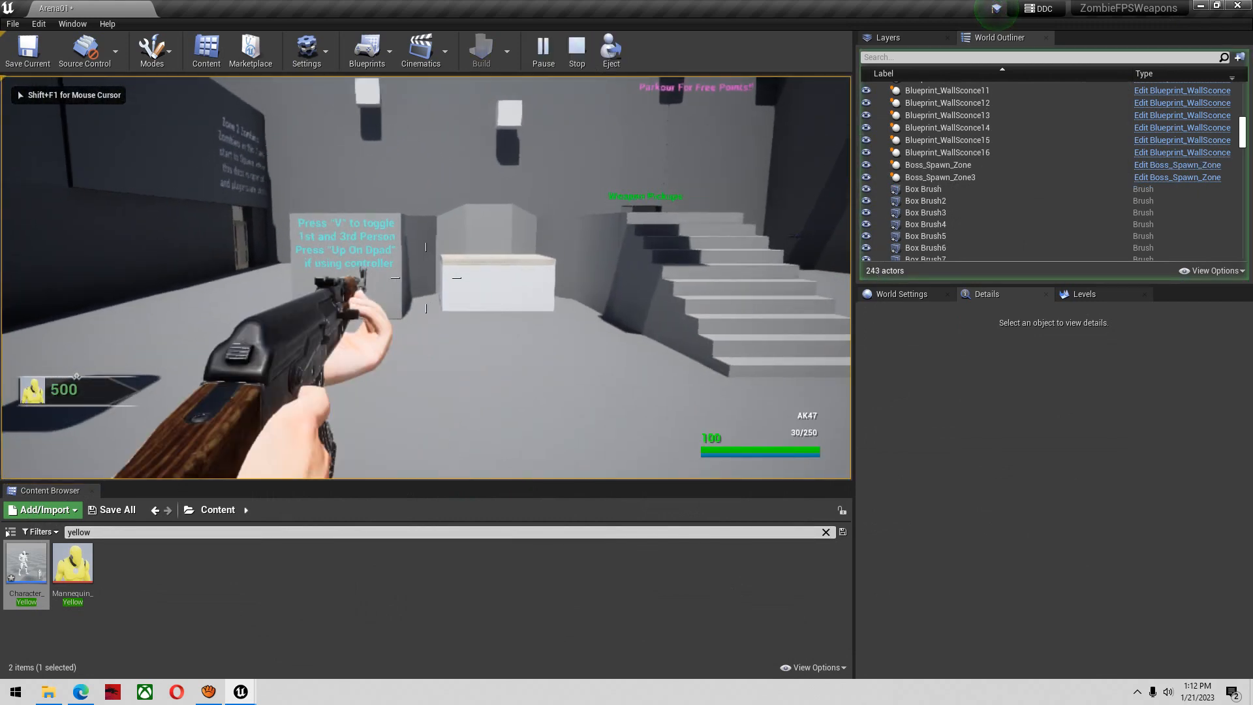
Float the Character_Yellow editor beside the game view, try shifting FP_Arms in its viewport, and minimize the editor
key(alt+Tab)
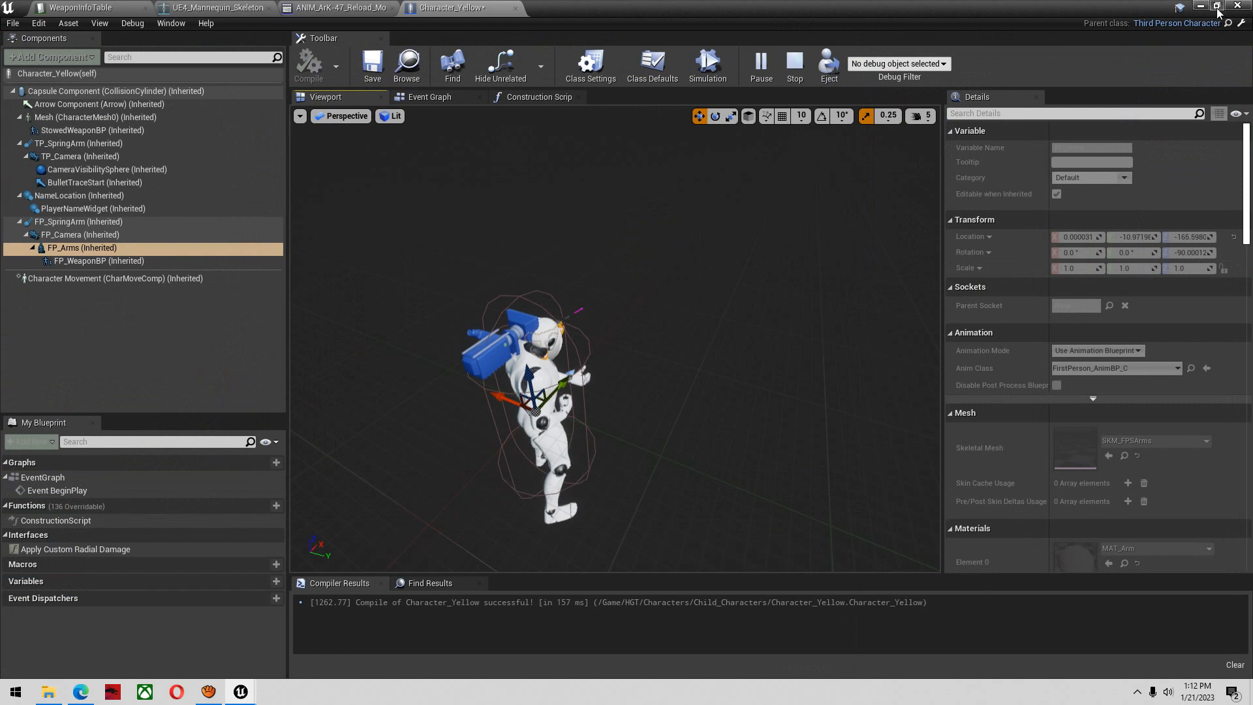
click(1217, 7)
drag(967, 295, 821, 317)
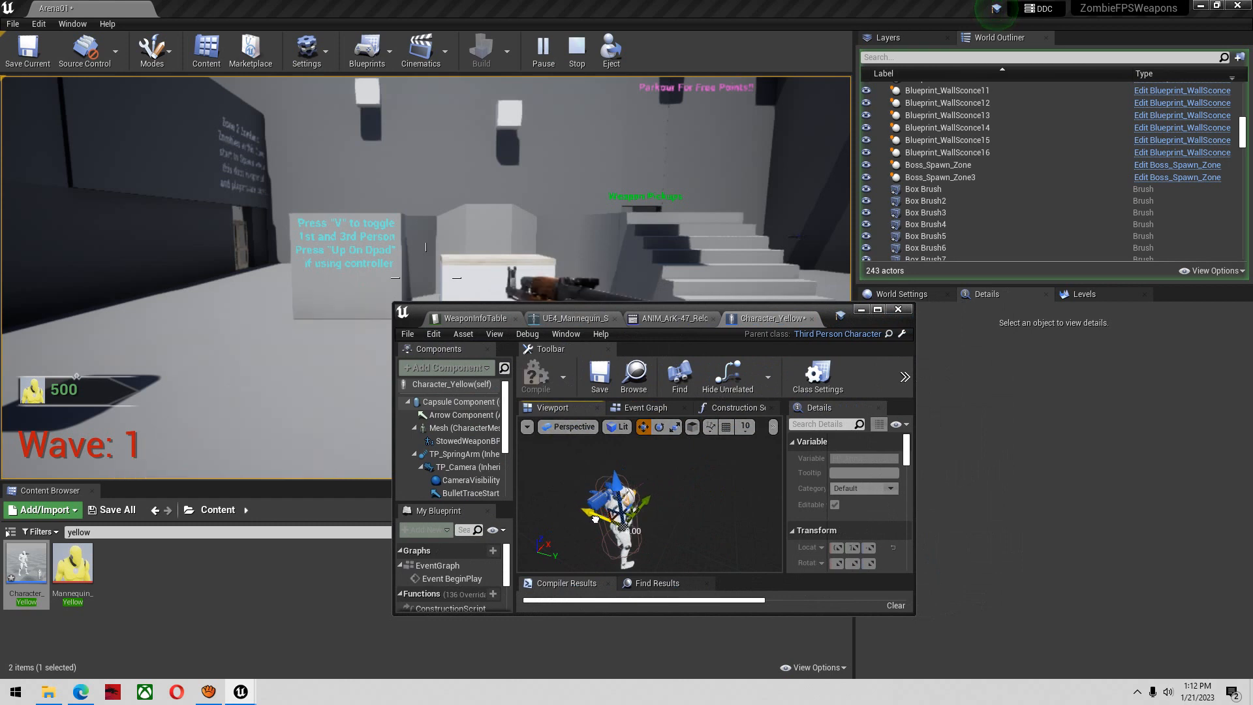
drag(836, 316, 405, 260)
drag(185, 429, 168, 460)
drag(396, 259, 376, 284)
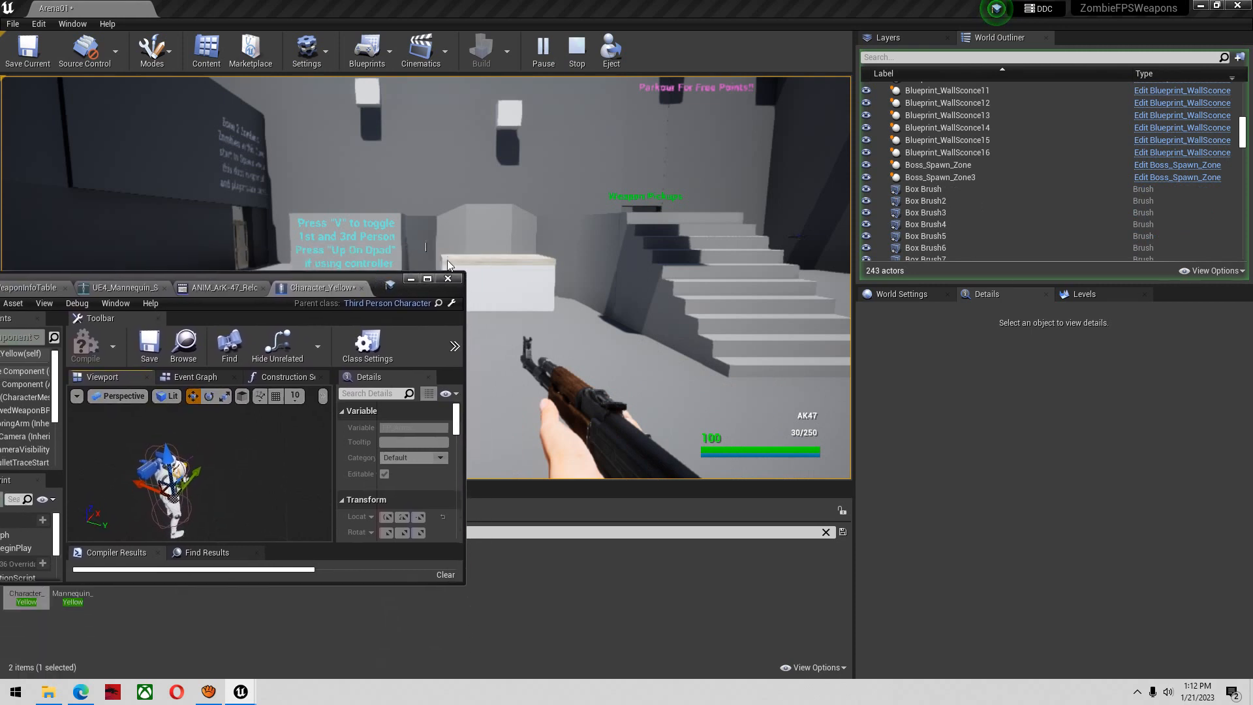
click(409, 279)
Fire and aim the AK47 in the play test, and reload while strafing to check how the arms look
click(584, 366)
click(584, 366)
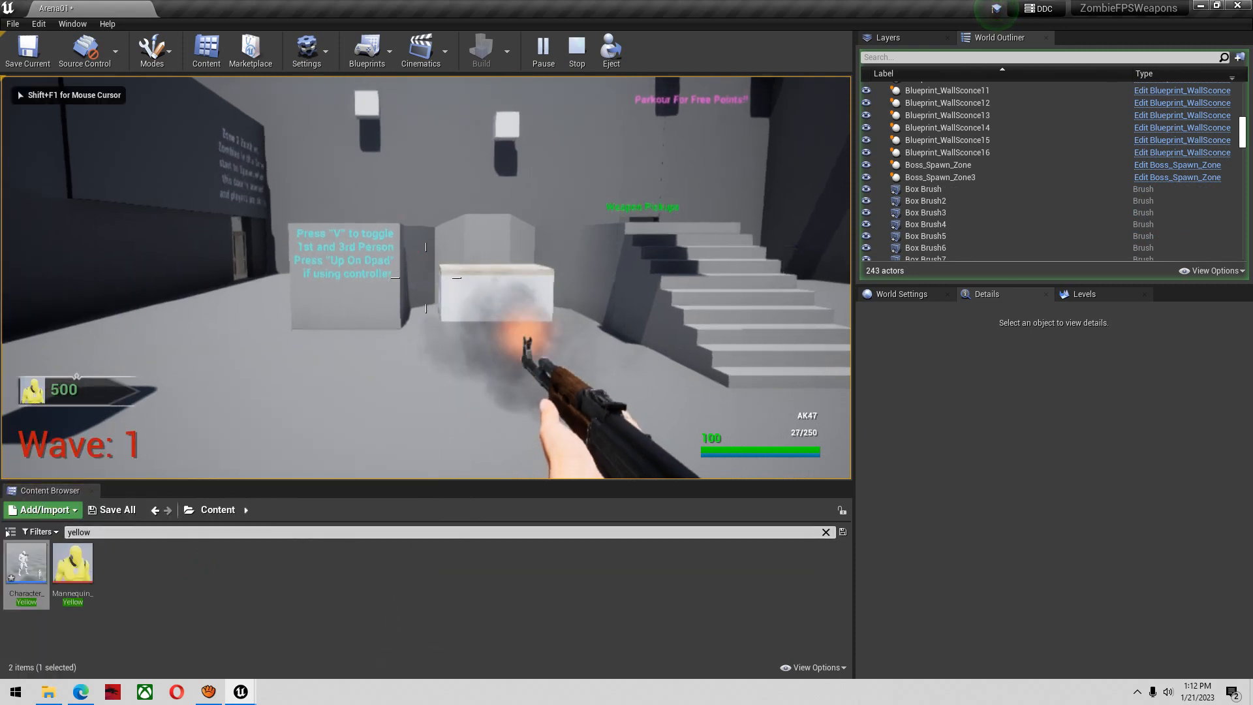
click(583, 366)
right_click(584, 366)
click(583, 366)
key(r)
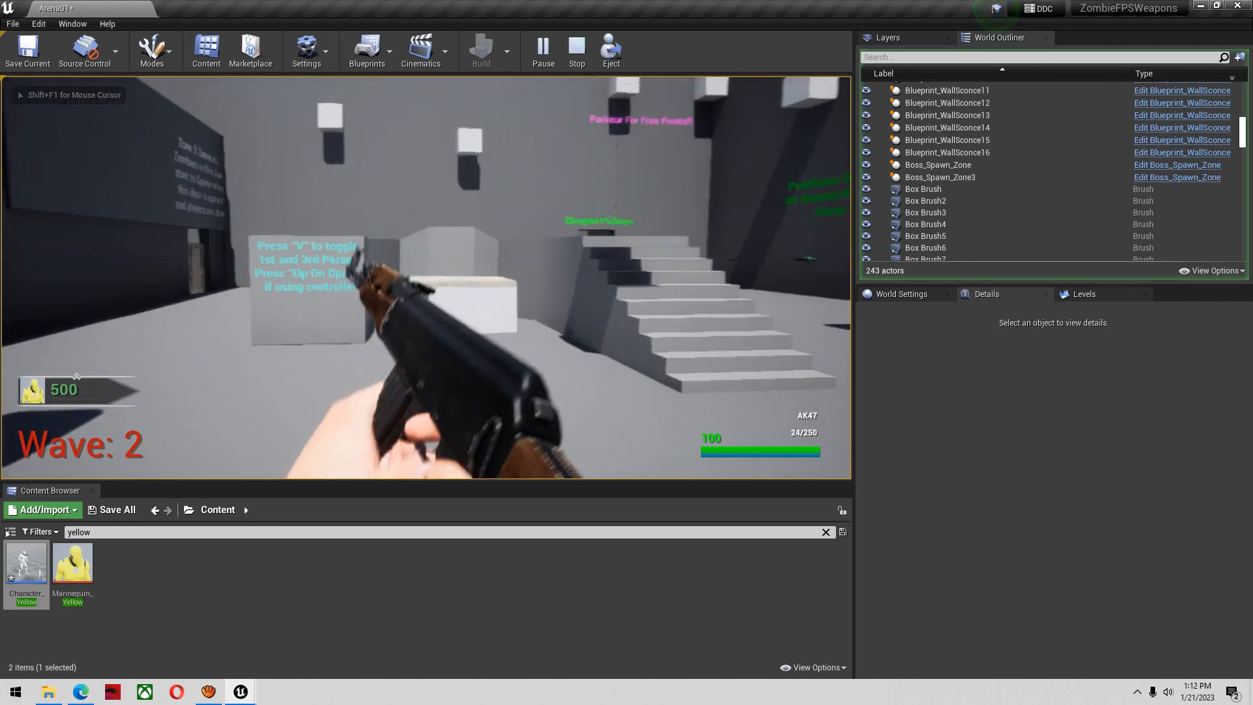
key(d)
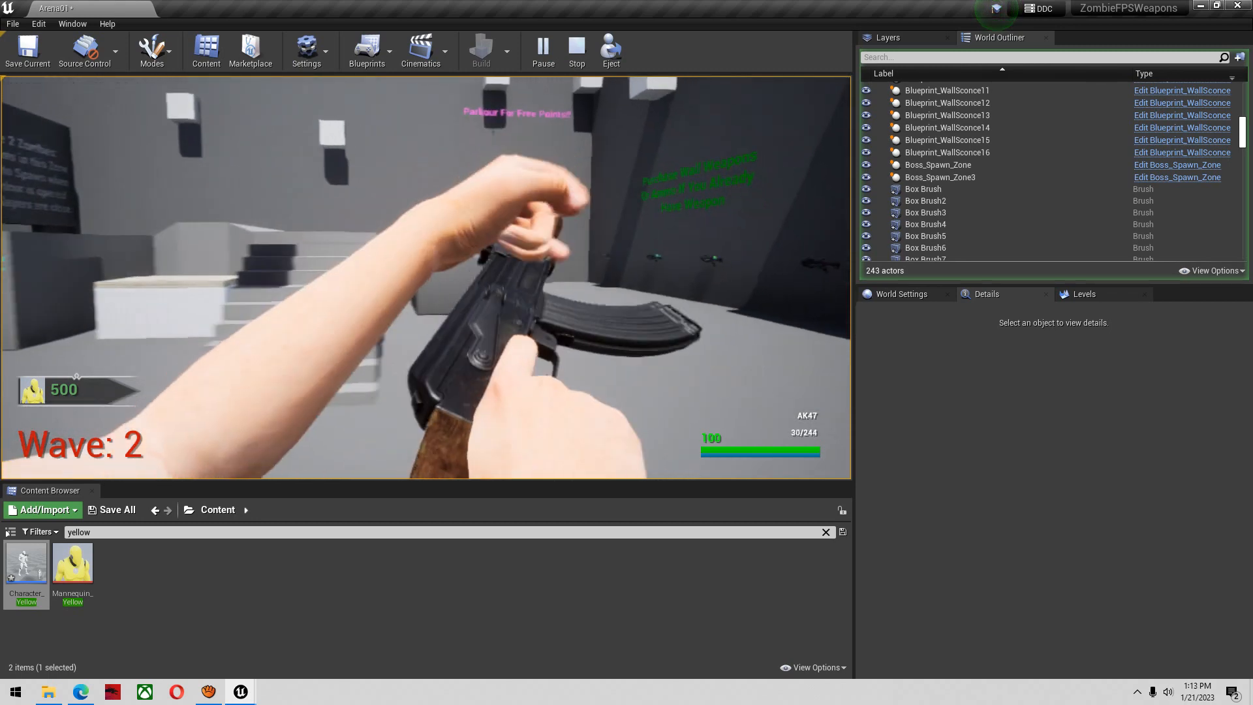
Sprint around the arena, fire and reload the AK47, and jump and walk to check the arms' placement while moving
key(shift+w)
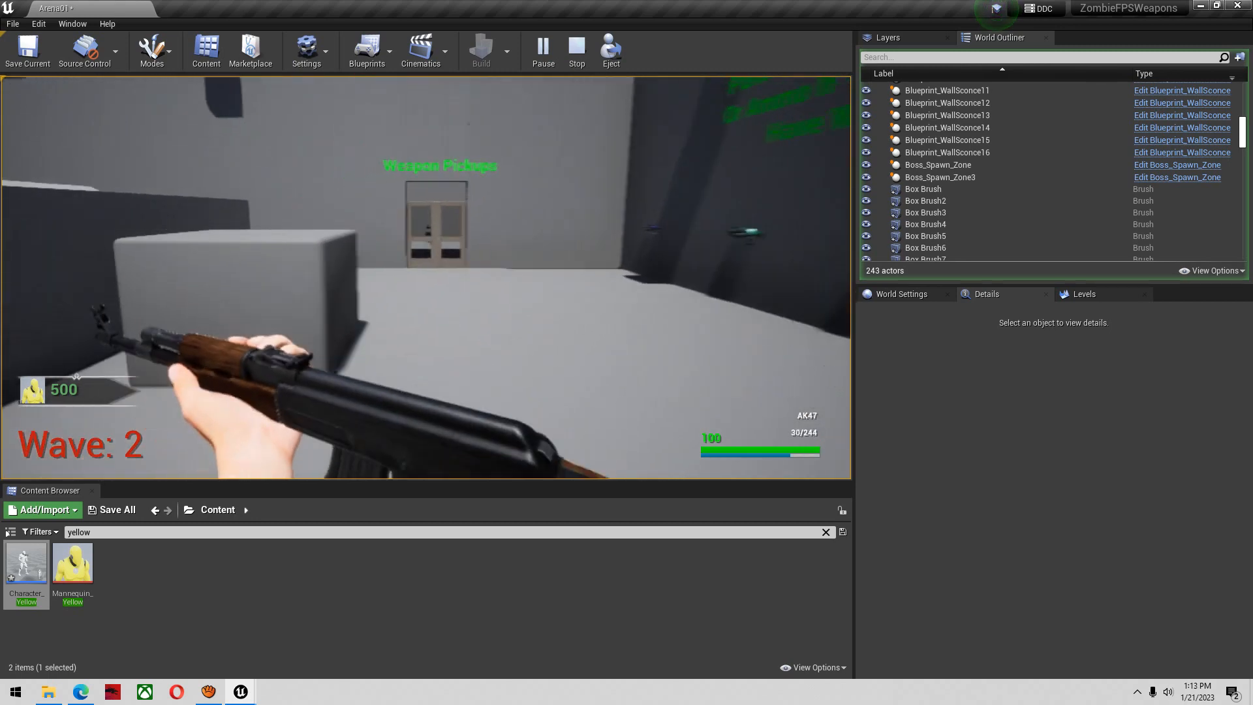
key(shift+w)
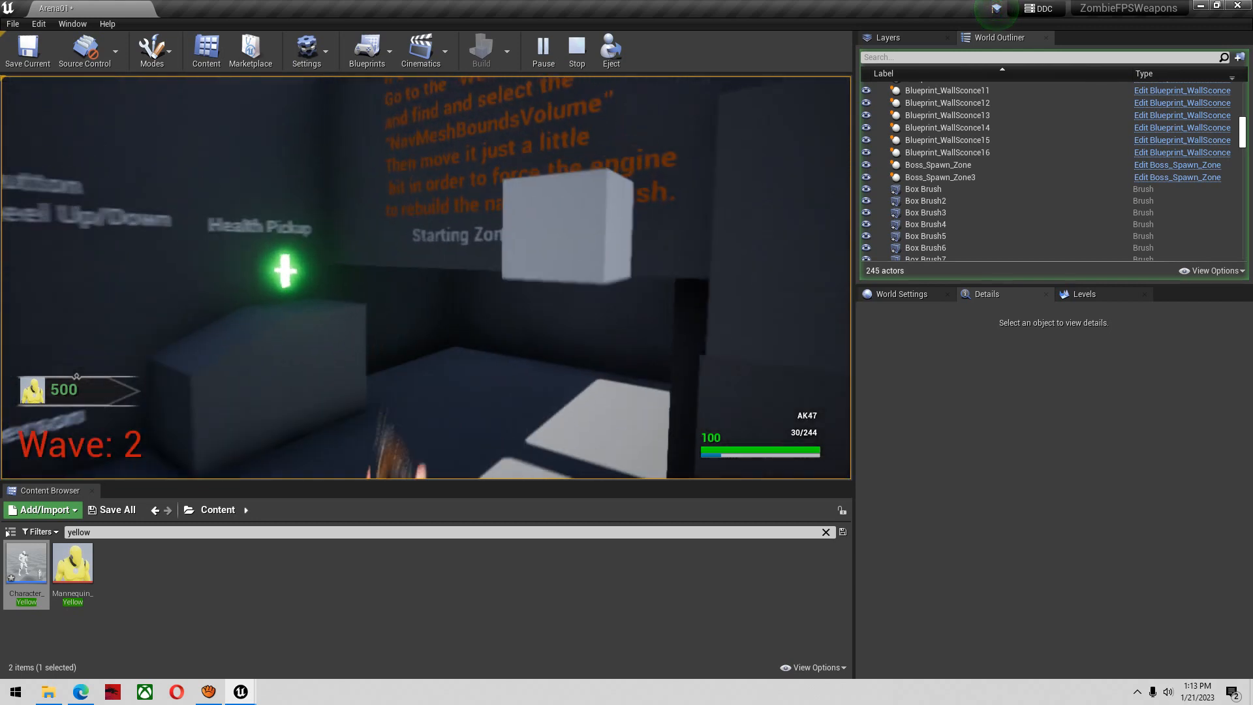
click(426, 277)
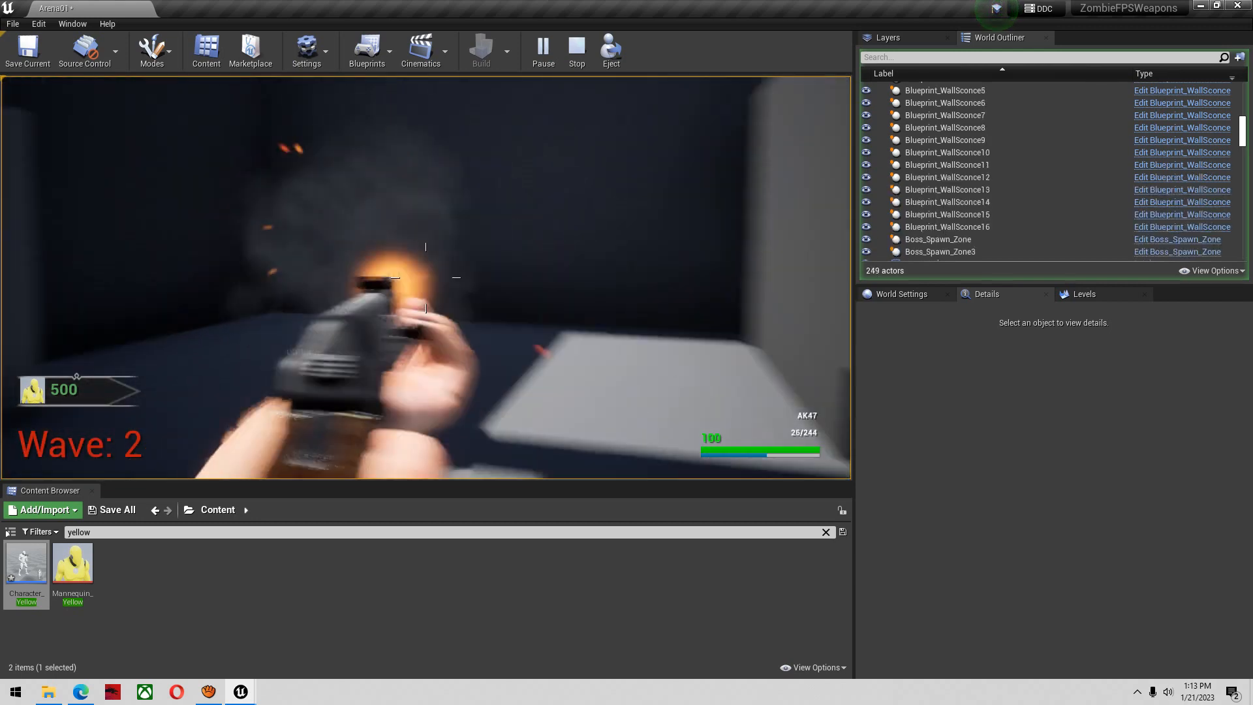
key(r)
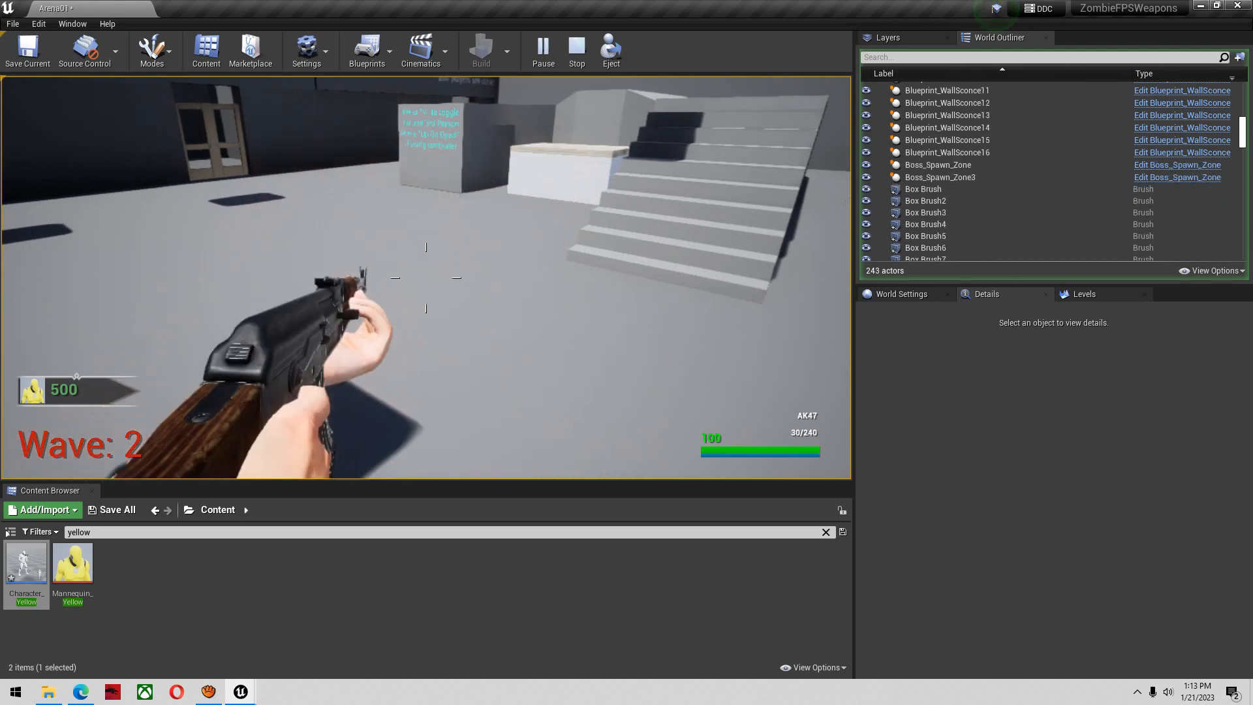
key(space)
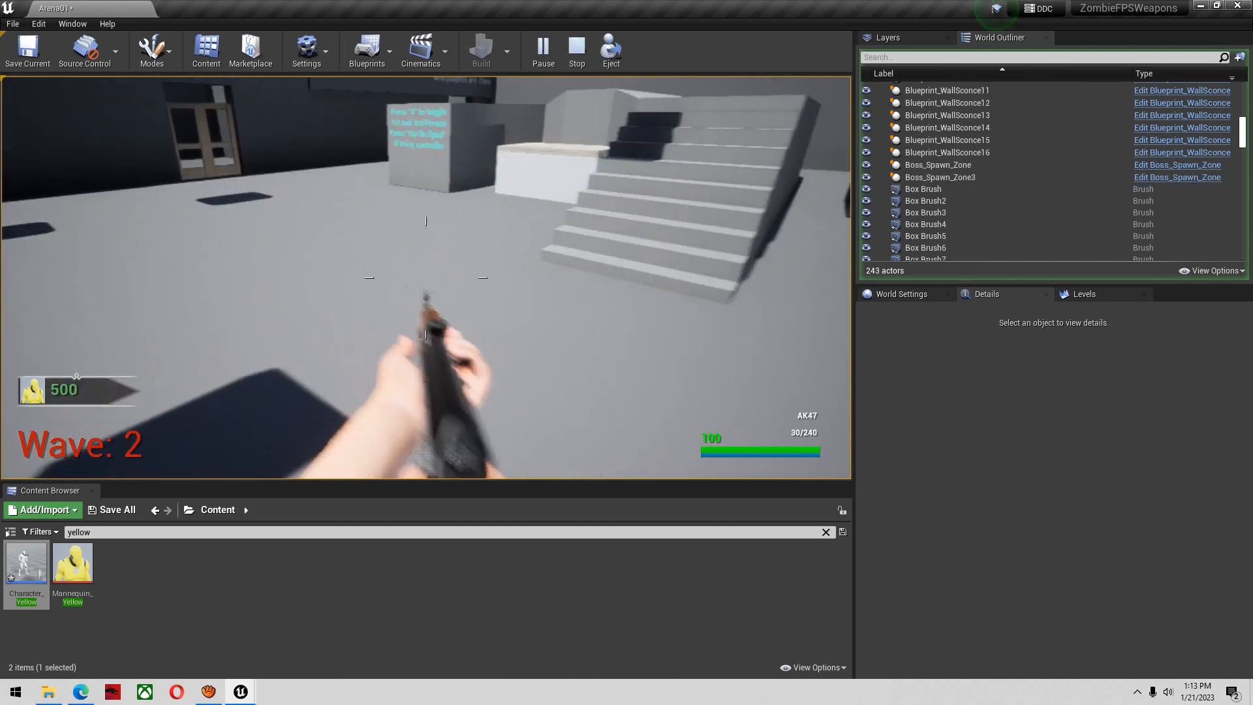
key(w)
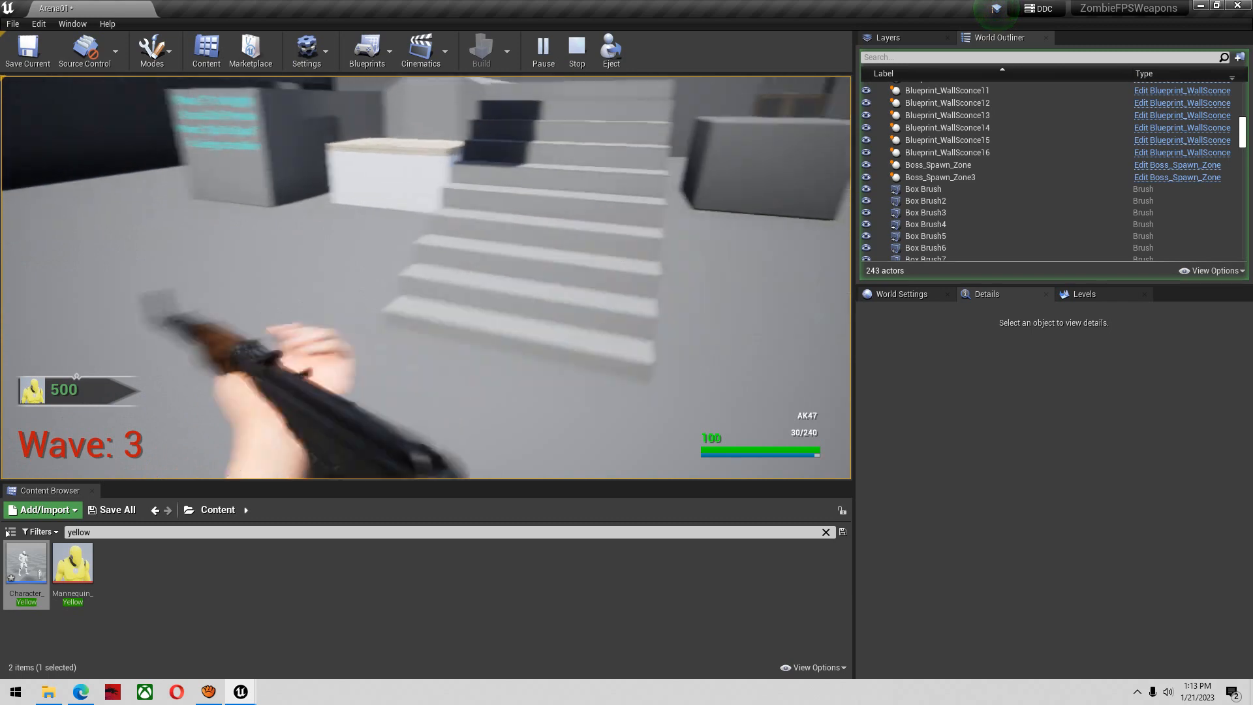
key(s)
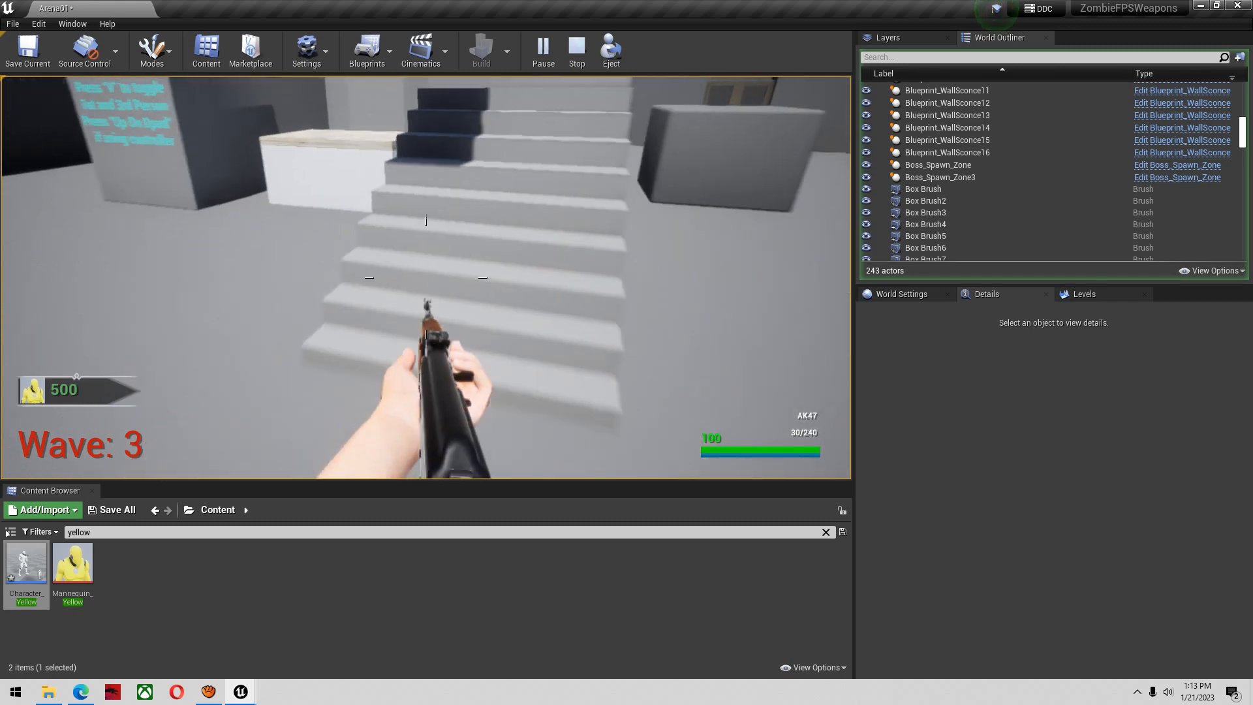
Bring the Character_Yellow blueprint editor back over the play test
key(alt+Tab)
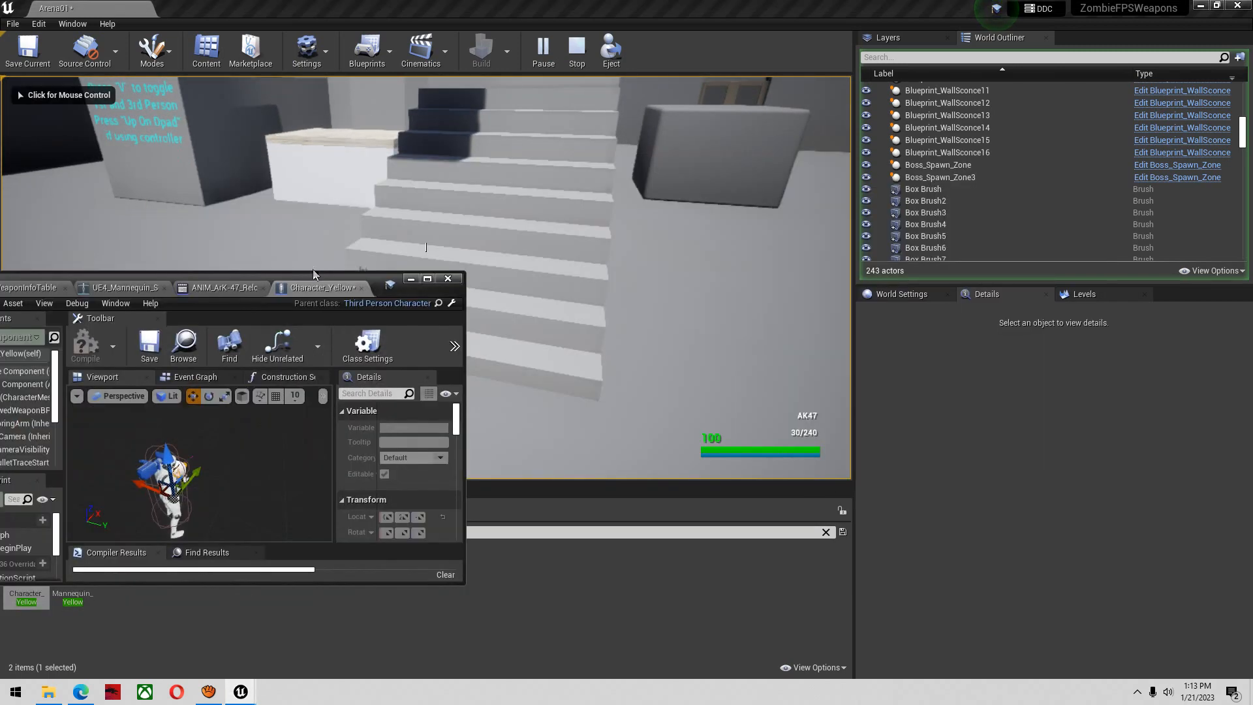
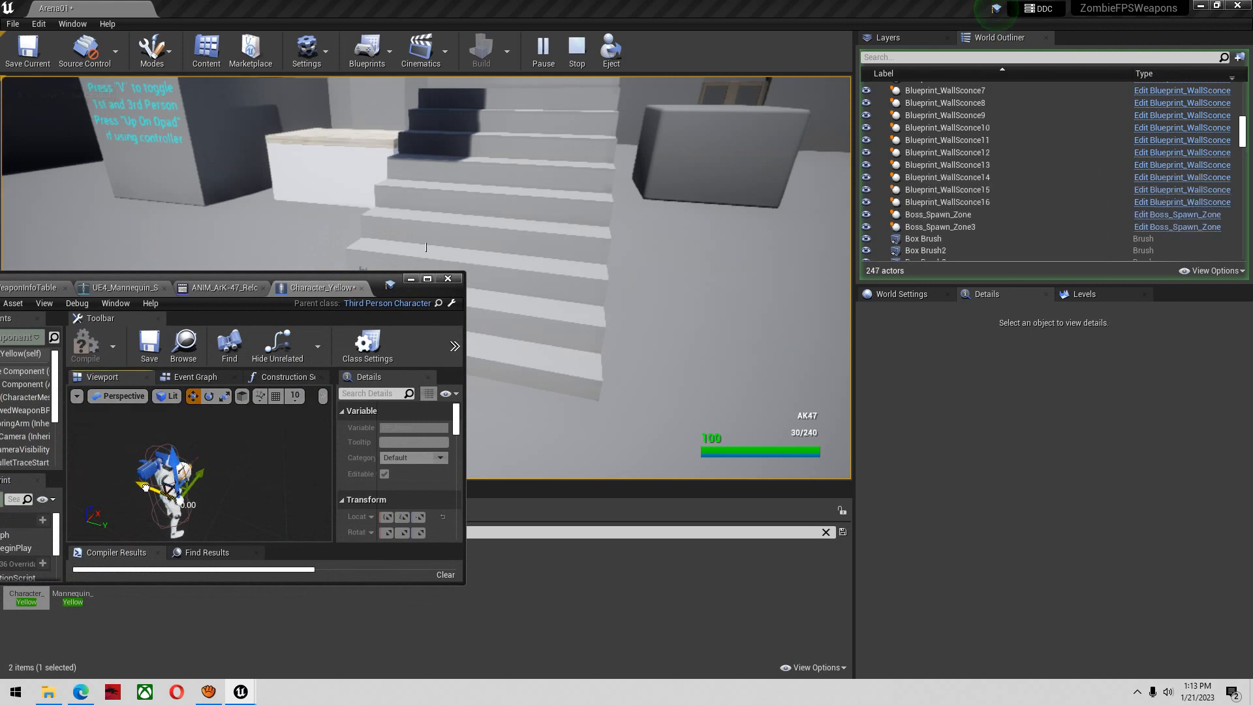
Stop the play test, compile the Character_Yellow blueprint, and restart play in the viewport with the mouse cursor released
click(577, 49)
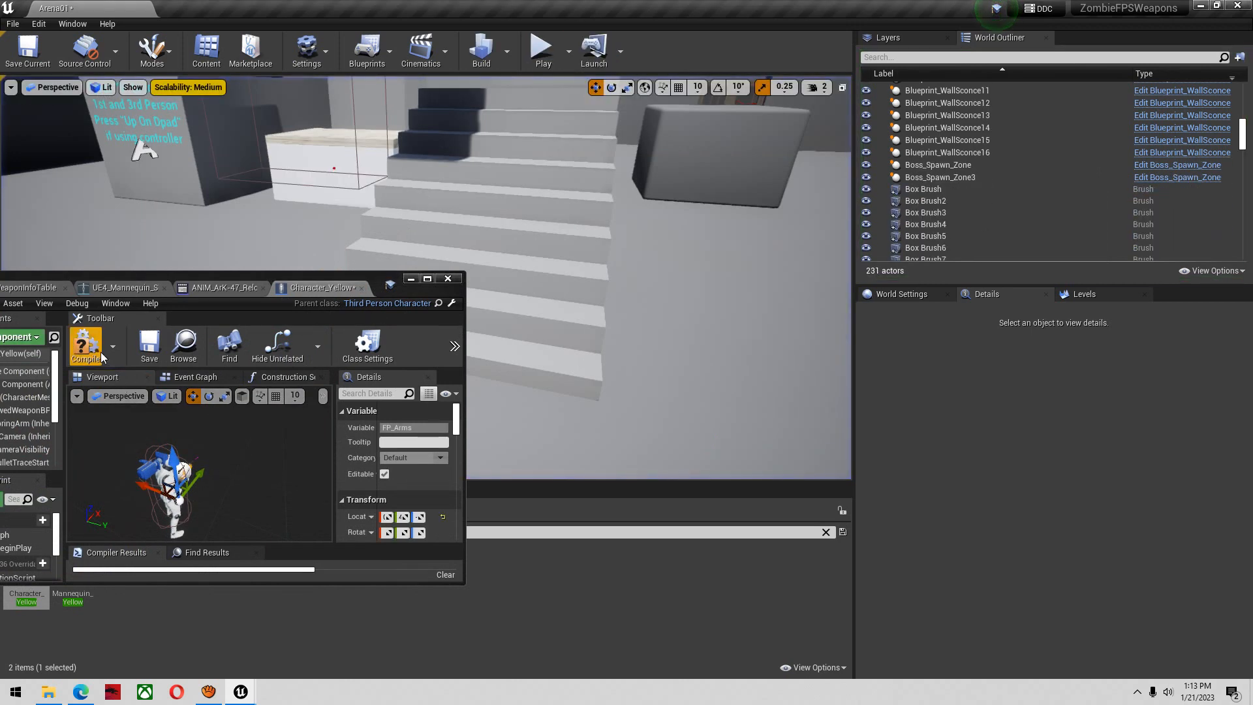
click(87, 346)
click(541, 49)
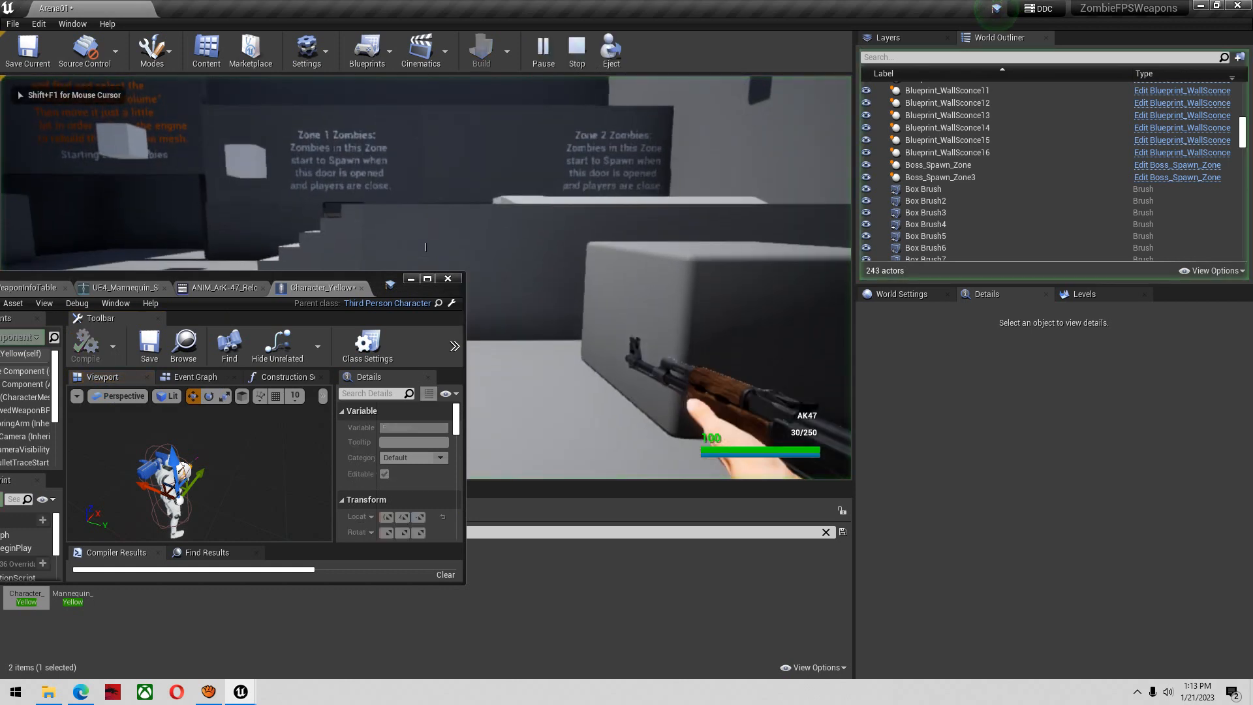
key(super)
key(super)
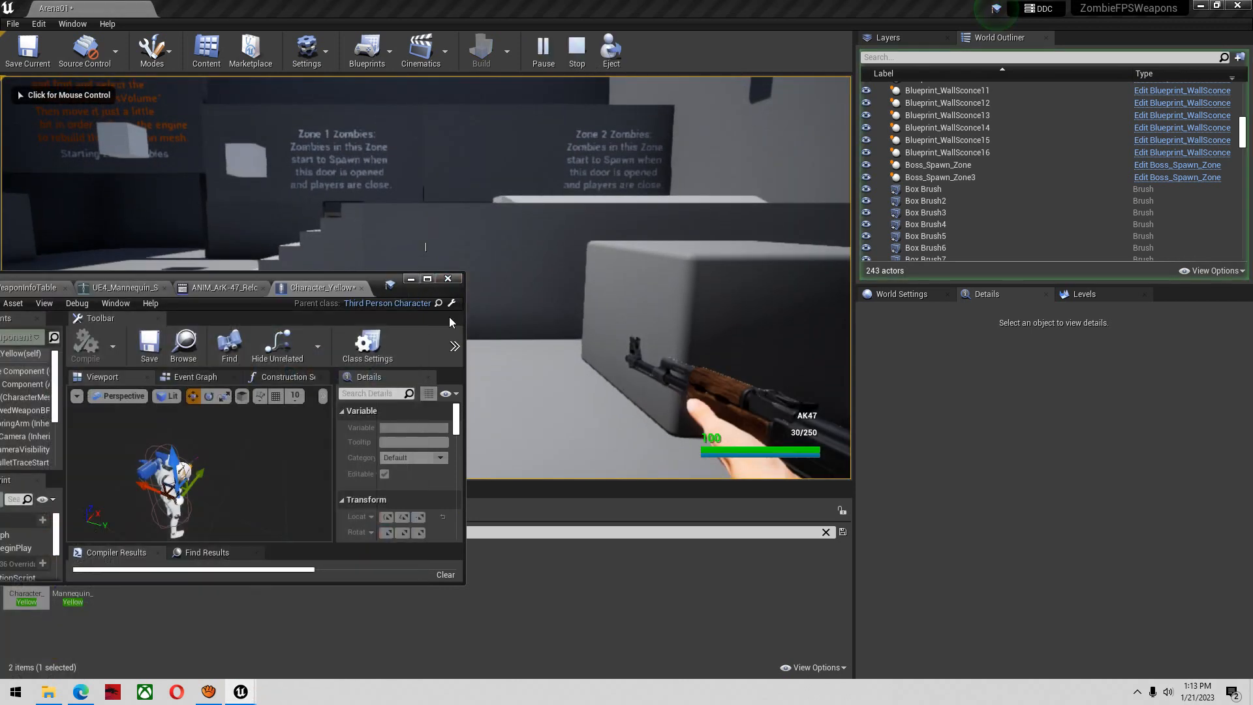
Select FP_Arms in Character_Yellow, shift it slightly along its red axis, and minimize the blueprint editor
click(163, 486)
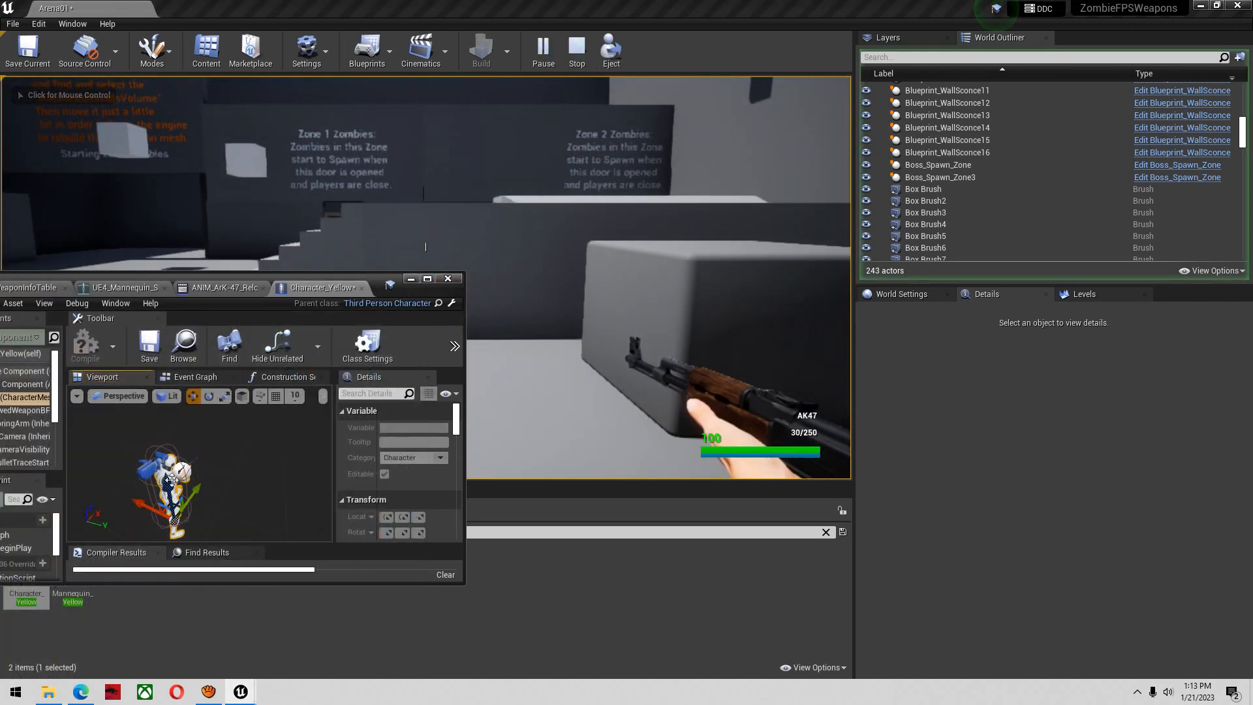
drag(379, 279, 535, 243)
scroll(178, 390, down, 3)
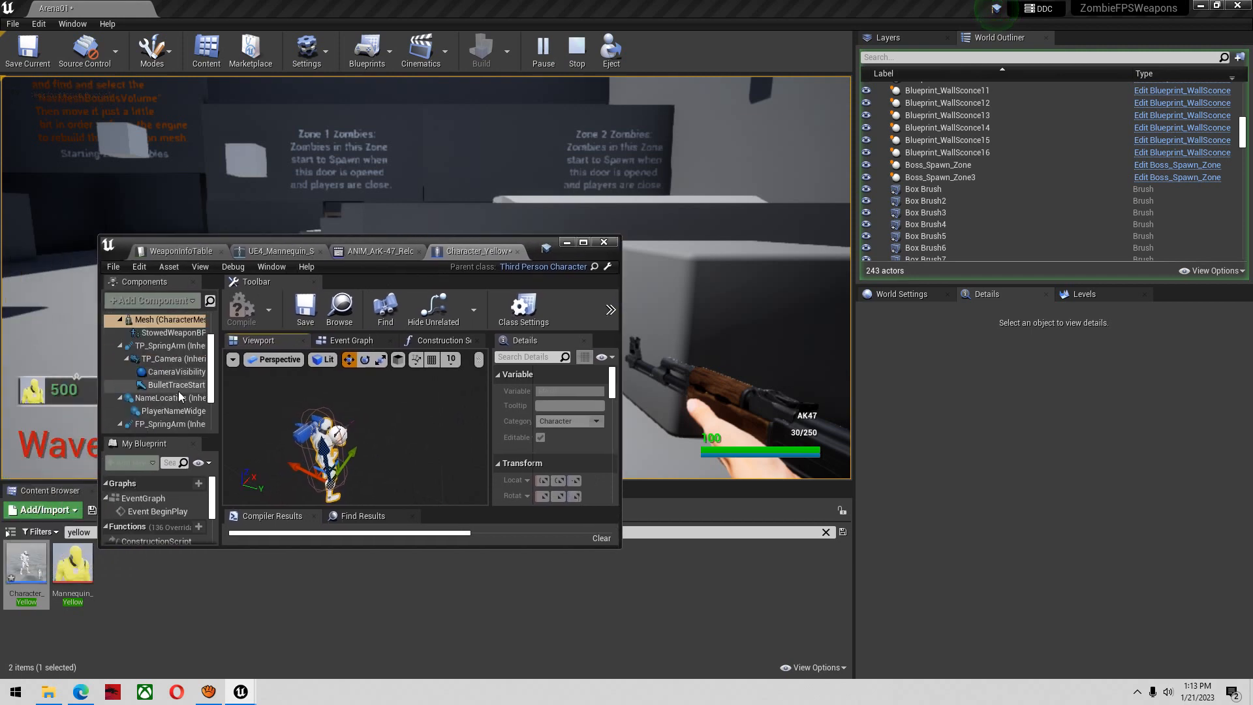
click(167, 408)
drag(304, 455, 299, 454)
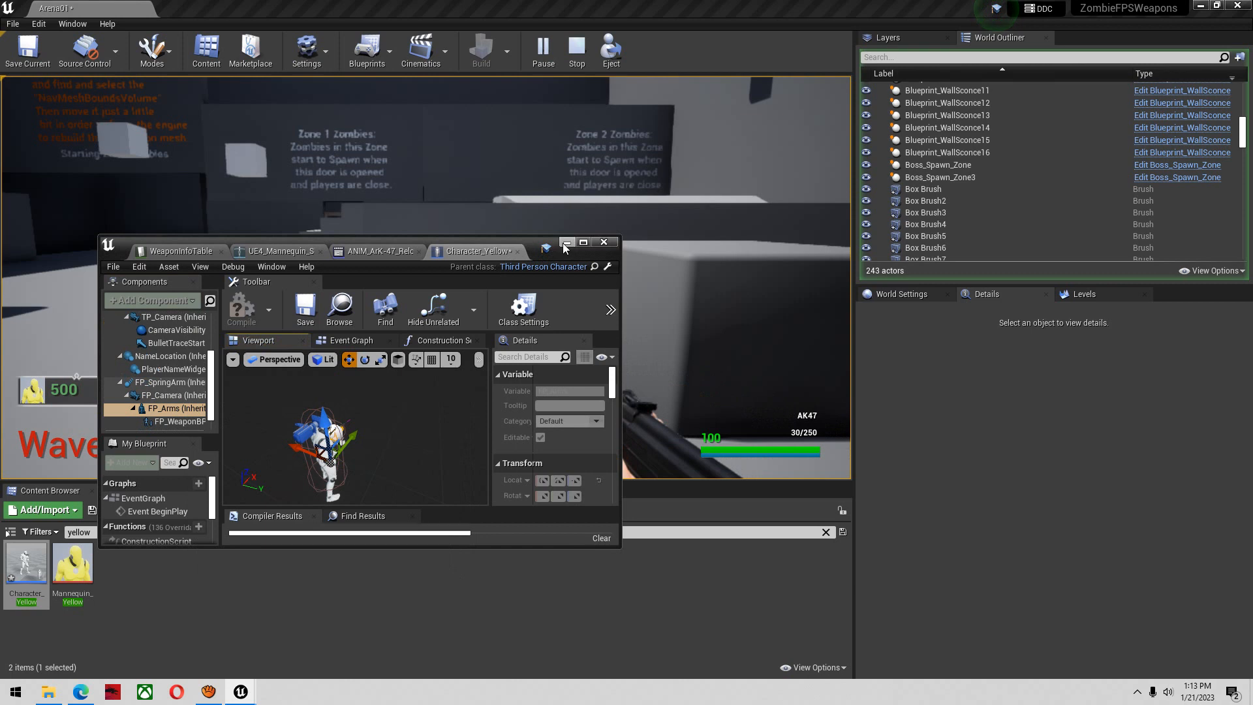
click(560, 143)
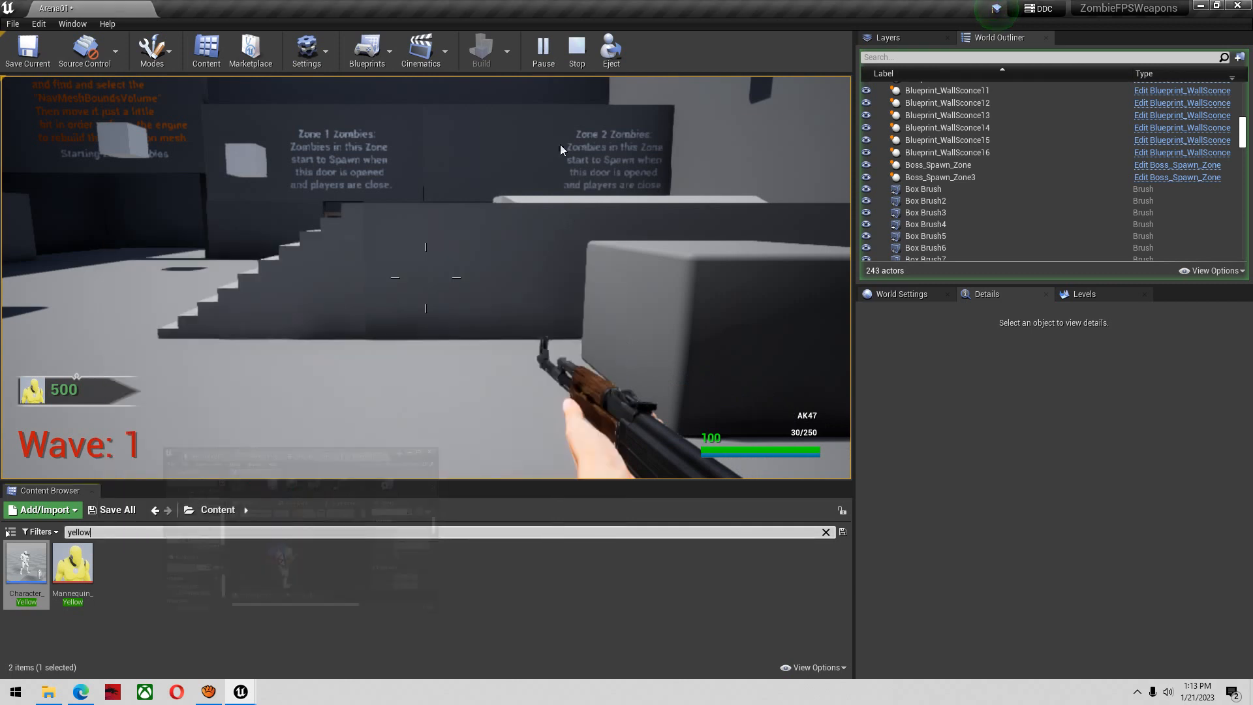
Restart the play test, then fire and reload the AK47 while walking to check the new arms placement
click(575, 50)
click(543, 49)
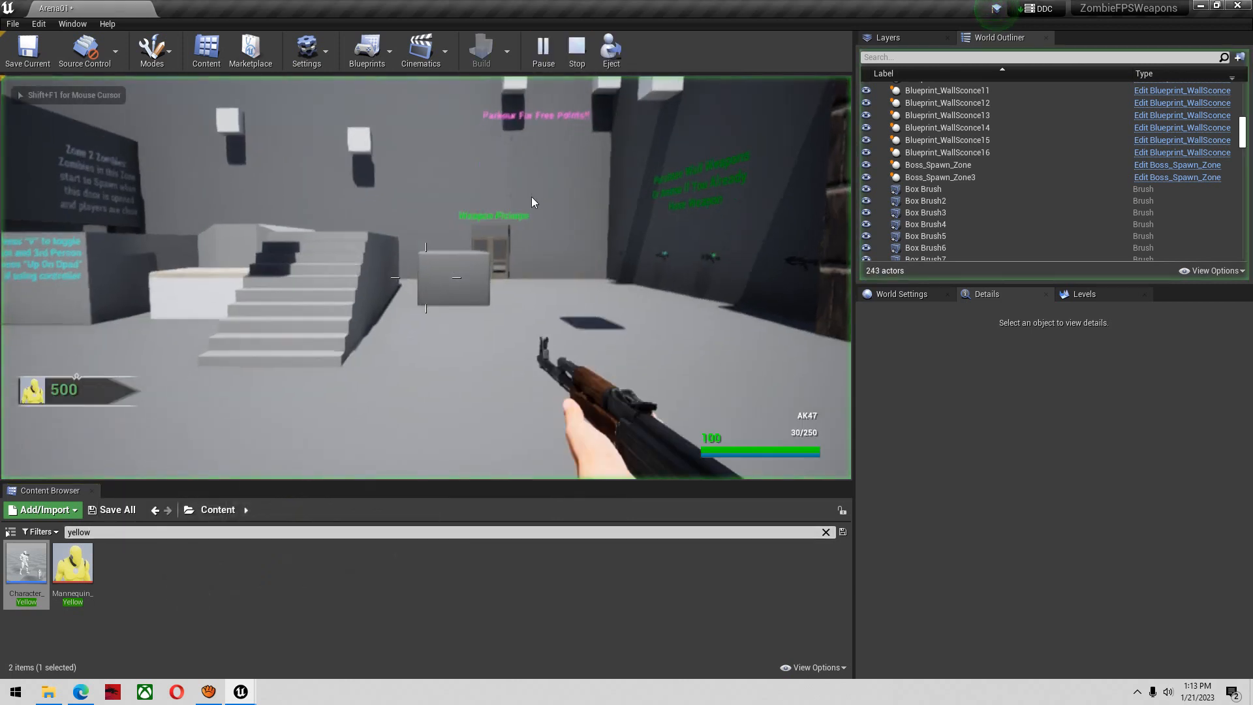
click(531, 197)
key(w)
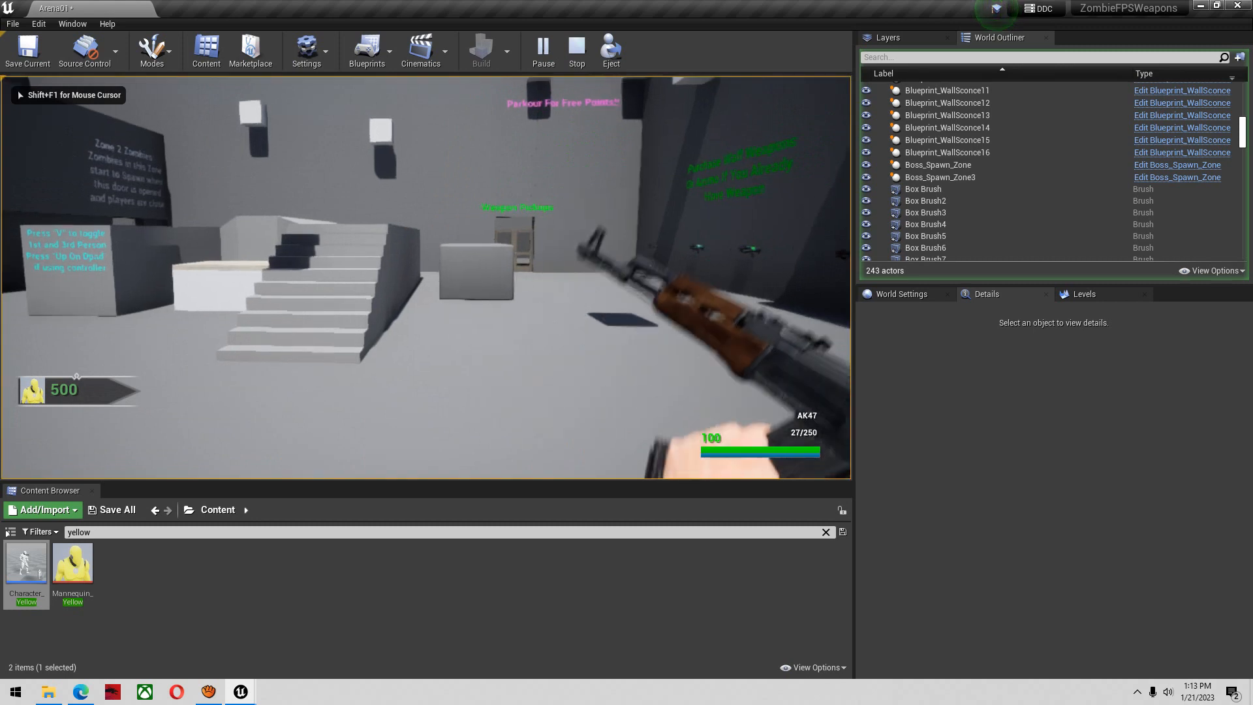
key(r)
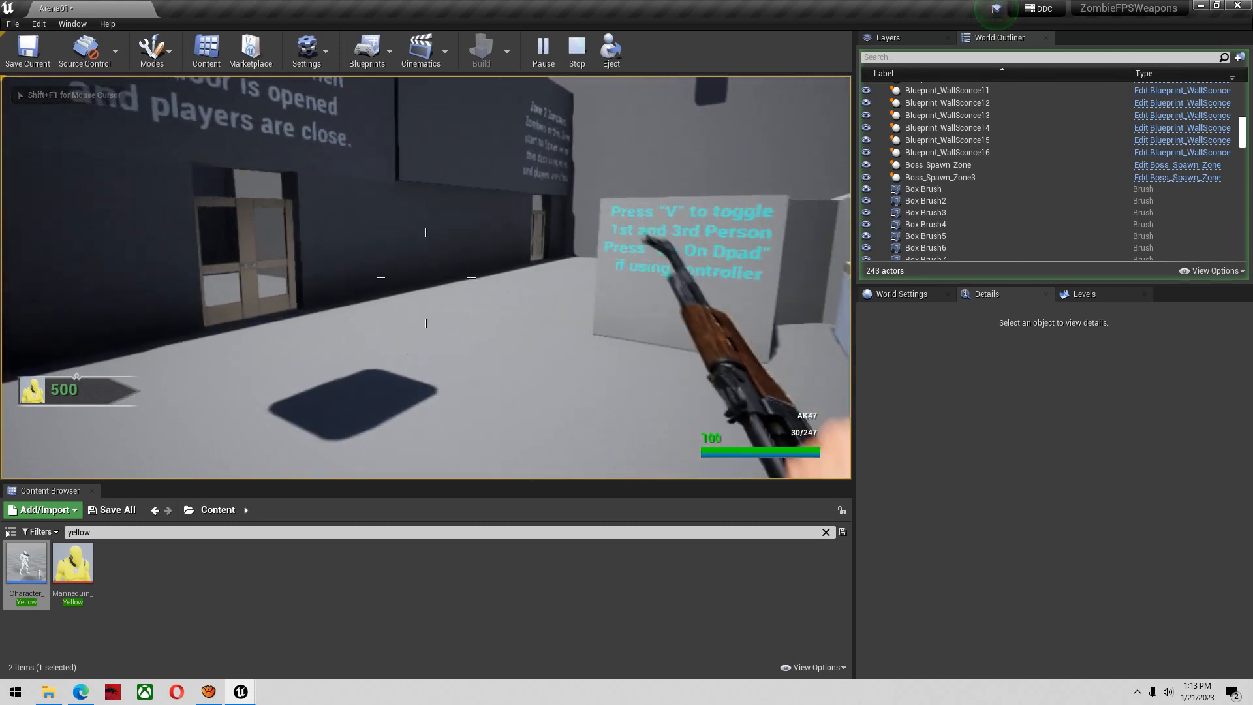
key(s)
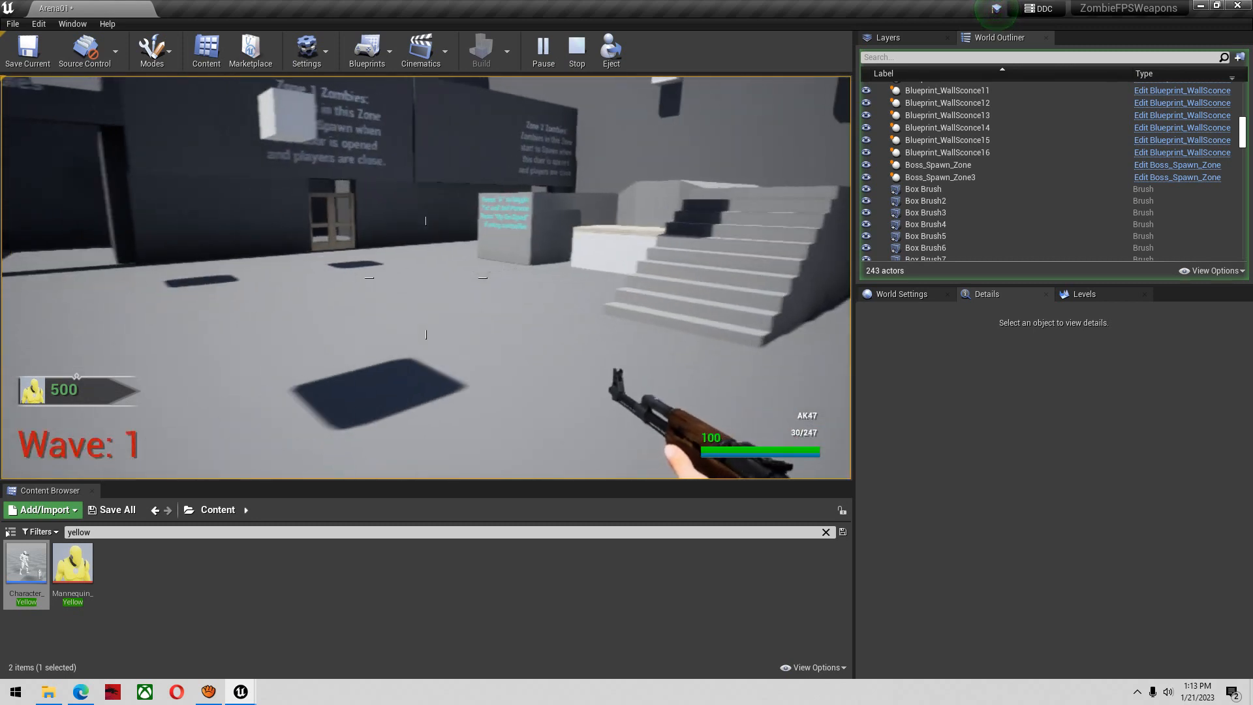
click(426, 278)
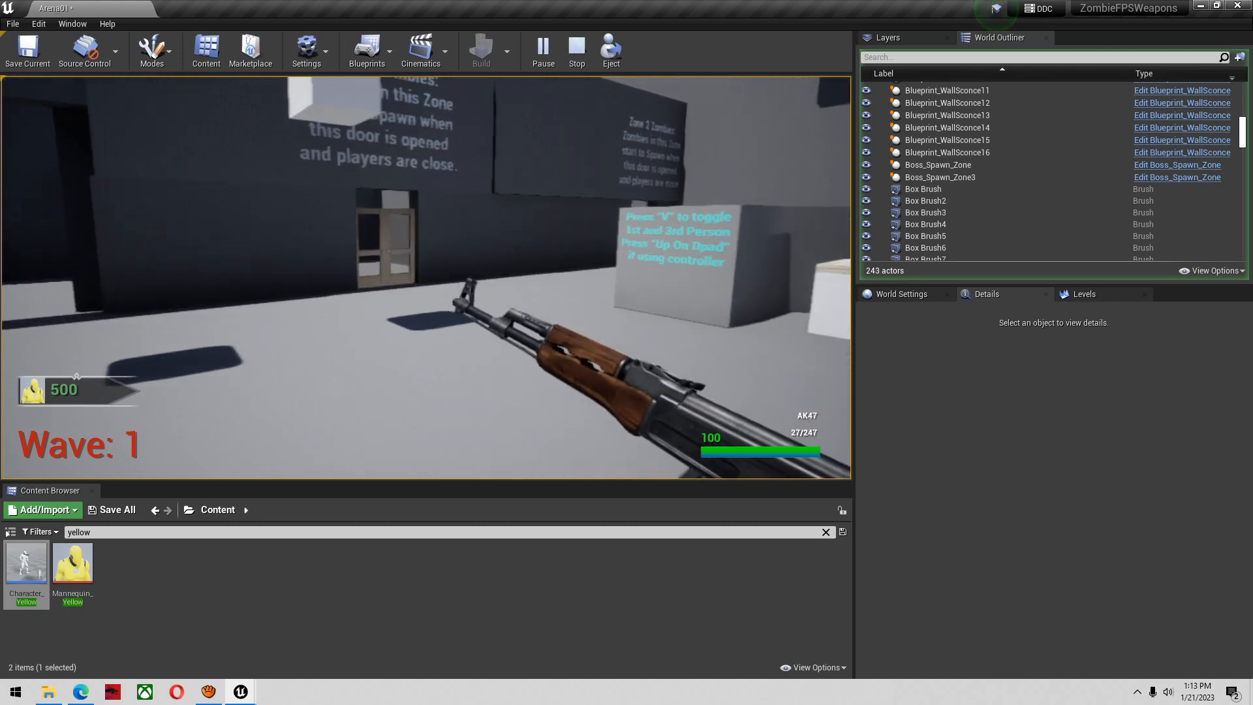
key(r)
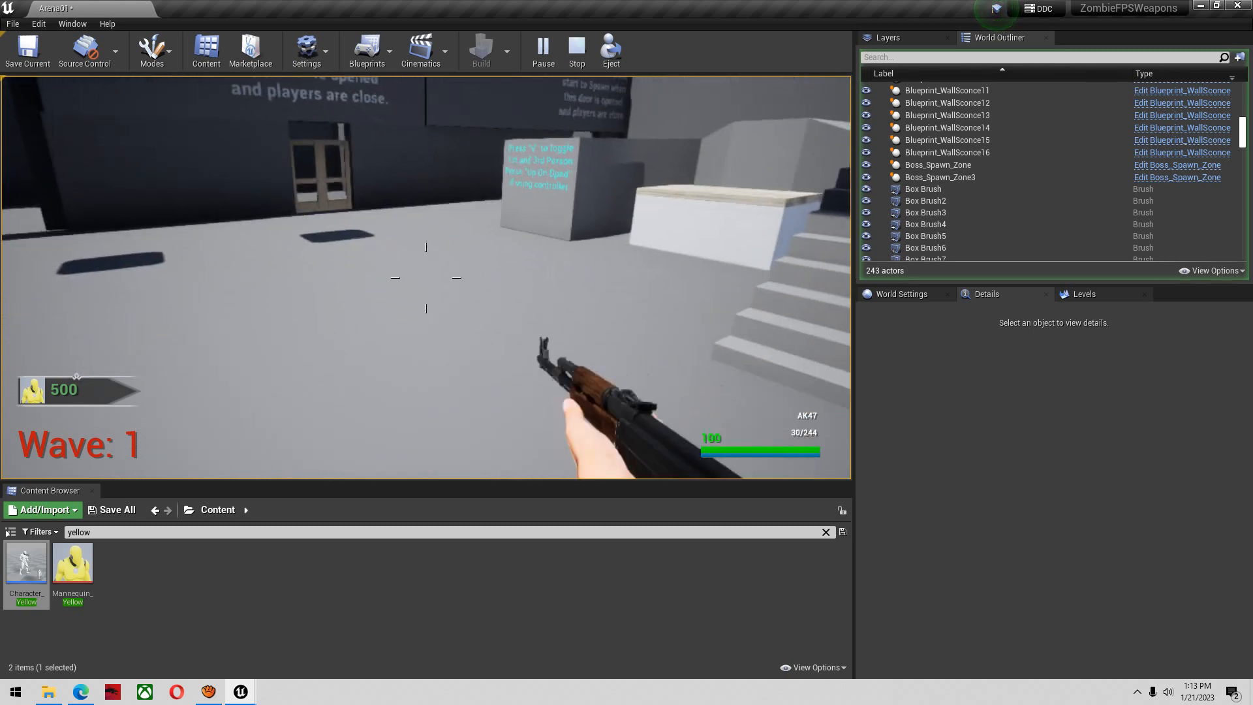
Jump and sprint around the arena with the AK47 to check how the arms look in motion
key(space)
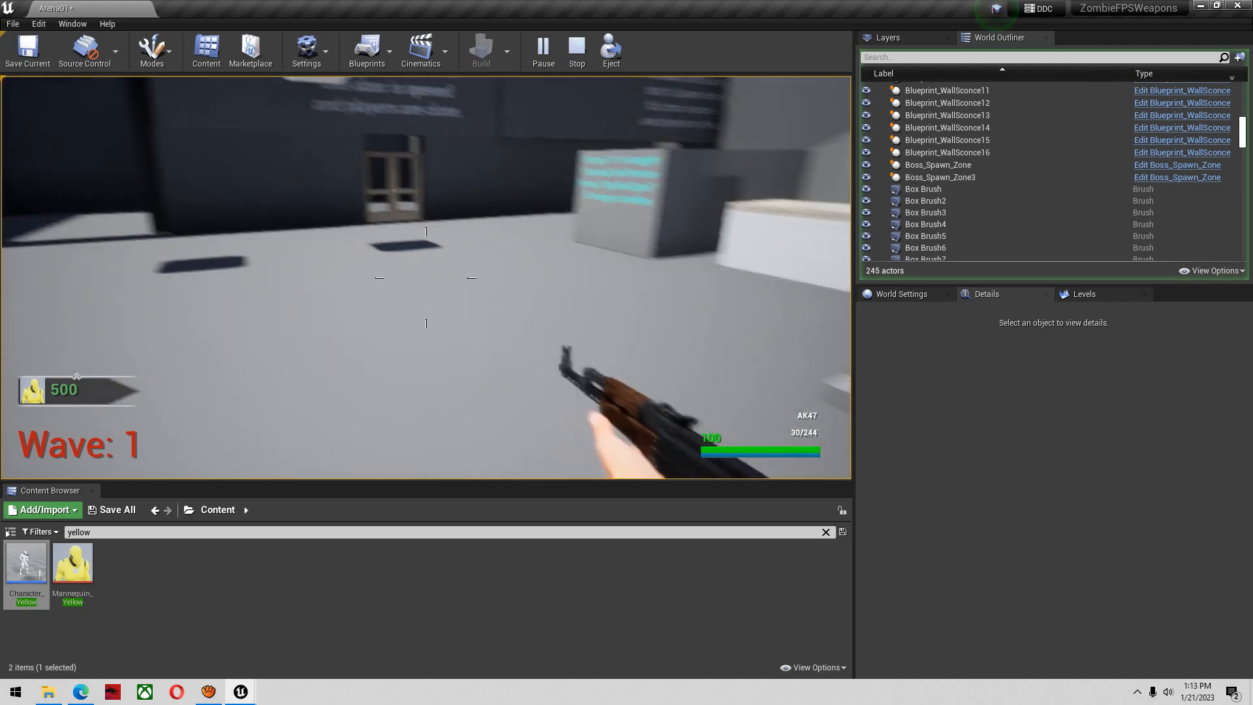
key(shift+w)
key(shift+w)
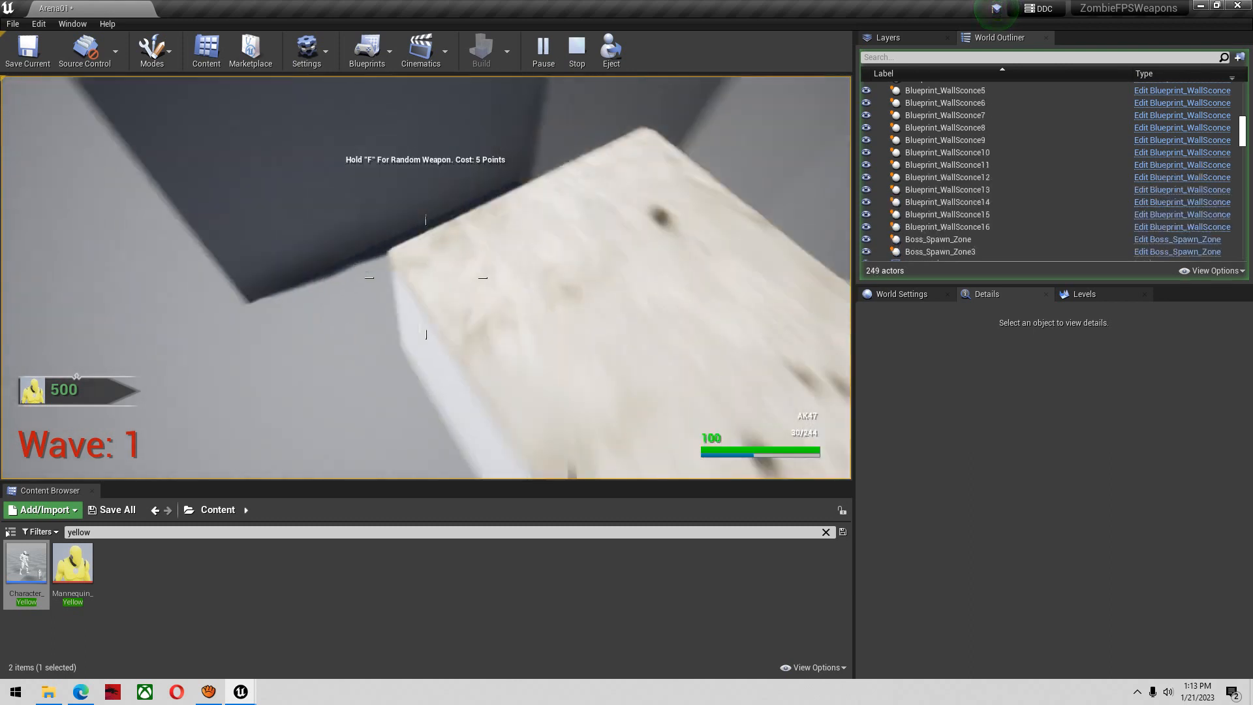
key(shift+w)
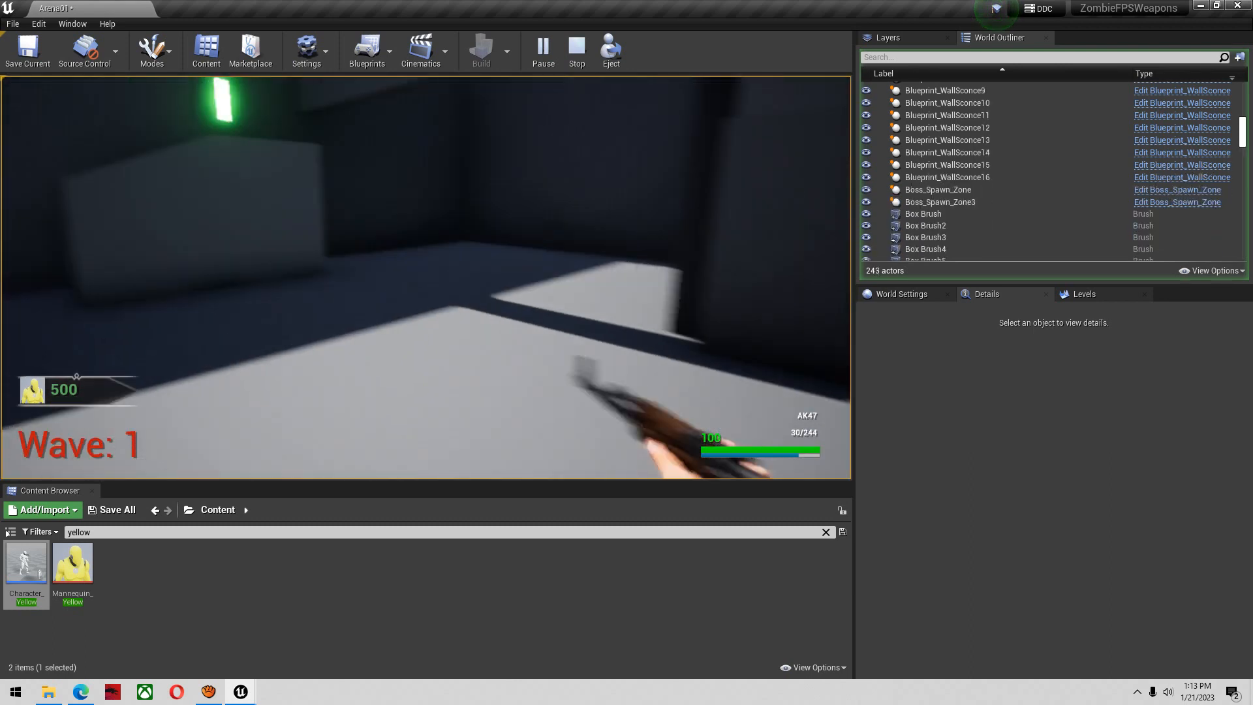
key(w)
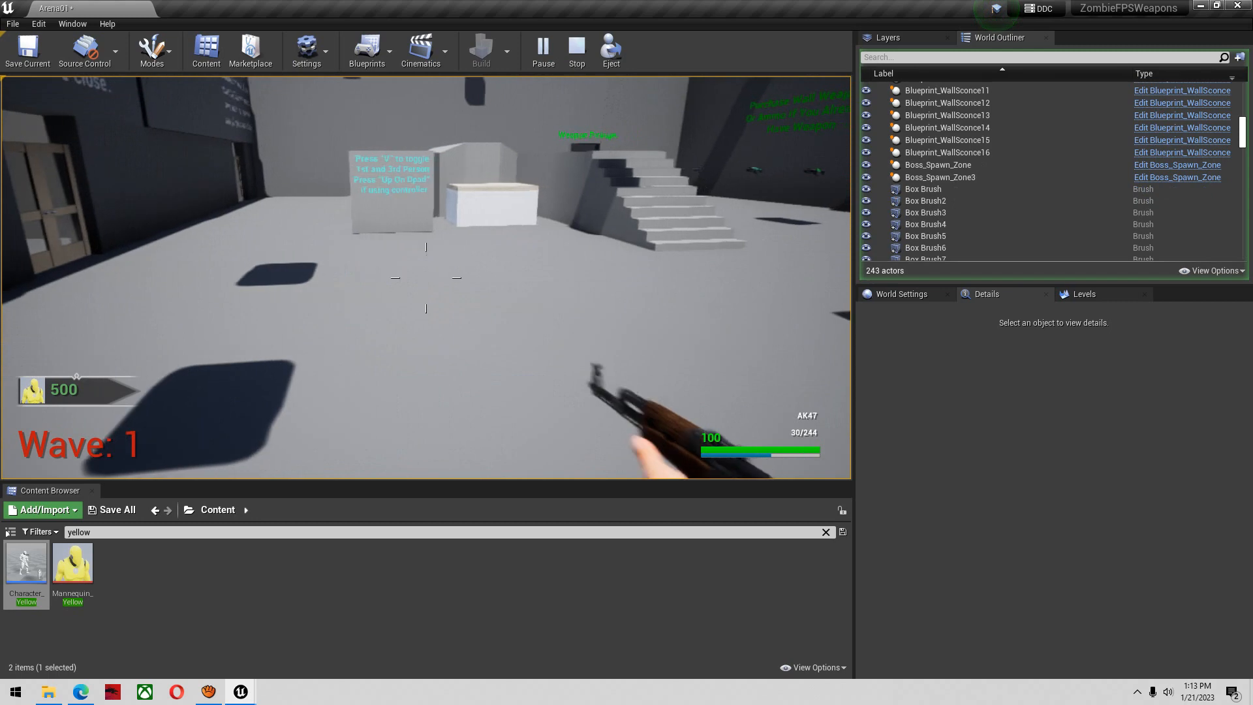
Stop the in-viewport play, start the game in a separate preview window, and aim, fire and reload the AK47
key(Escape)
click(568, 51)
click(613, 117)
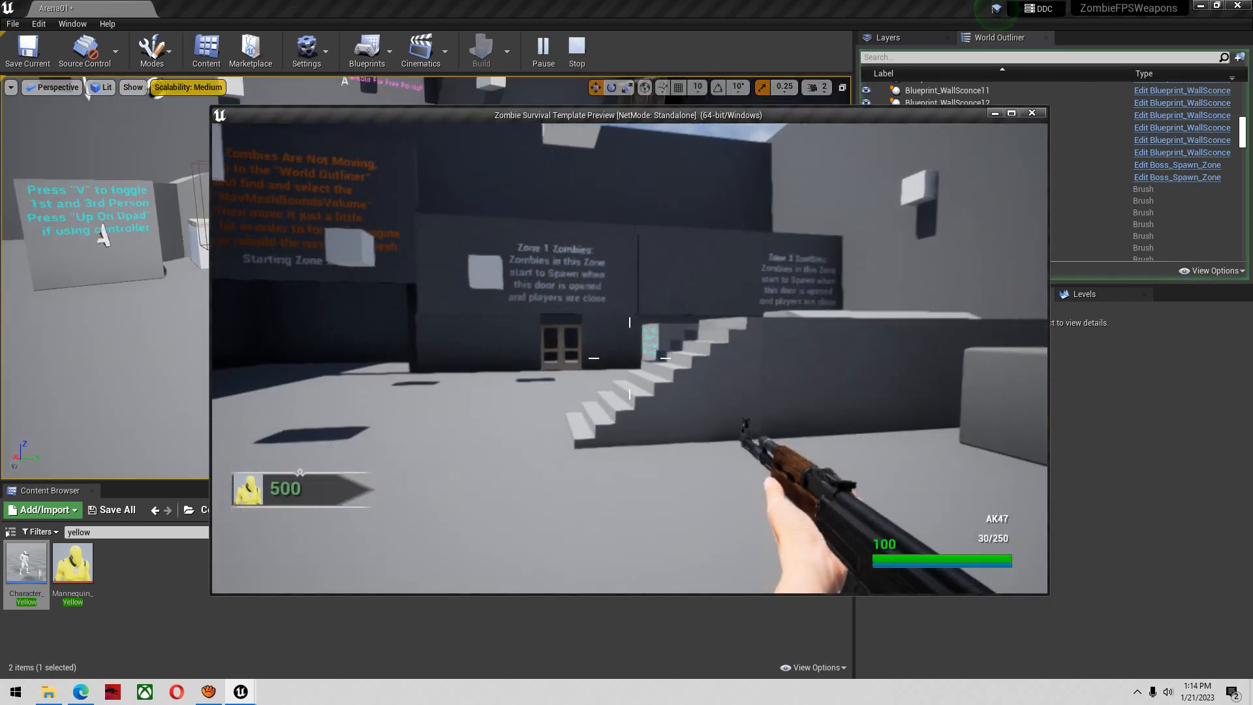
right_click(630, 359)
click(629, 359)
click(630, 359)
key(r)
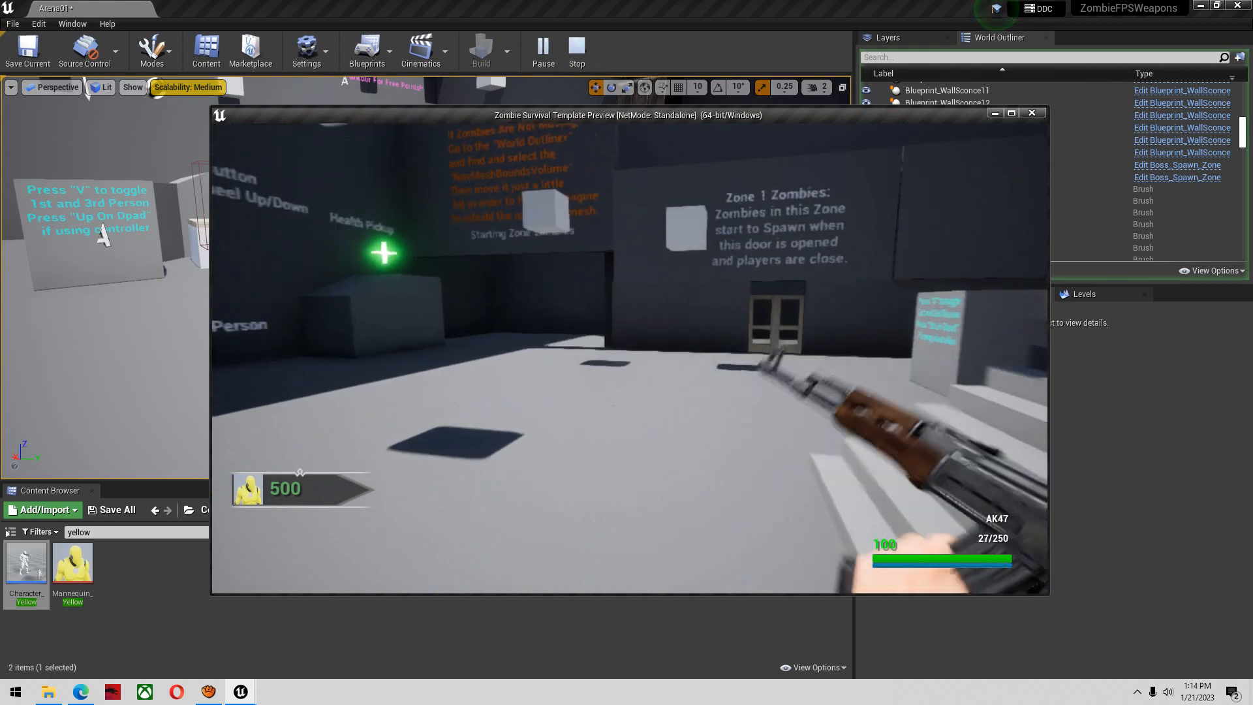
Walk forward and back in the preview window while firing and reloading the AK47, and end the play test
key(w)
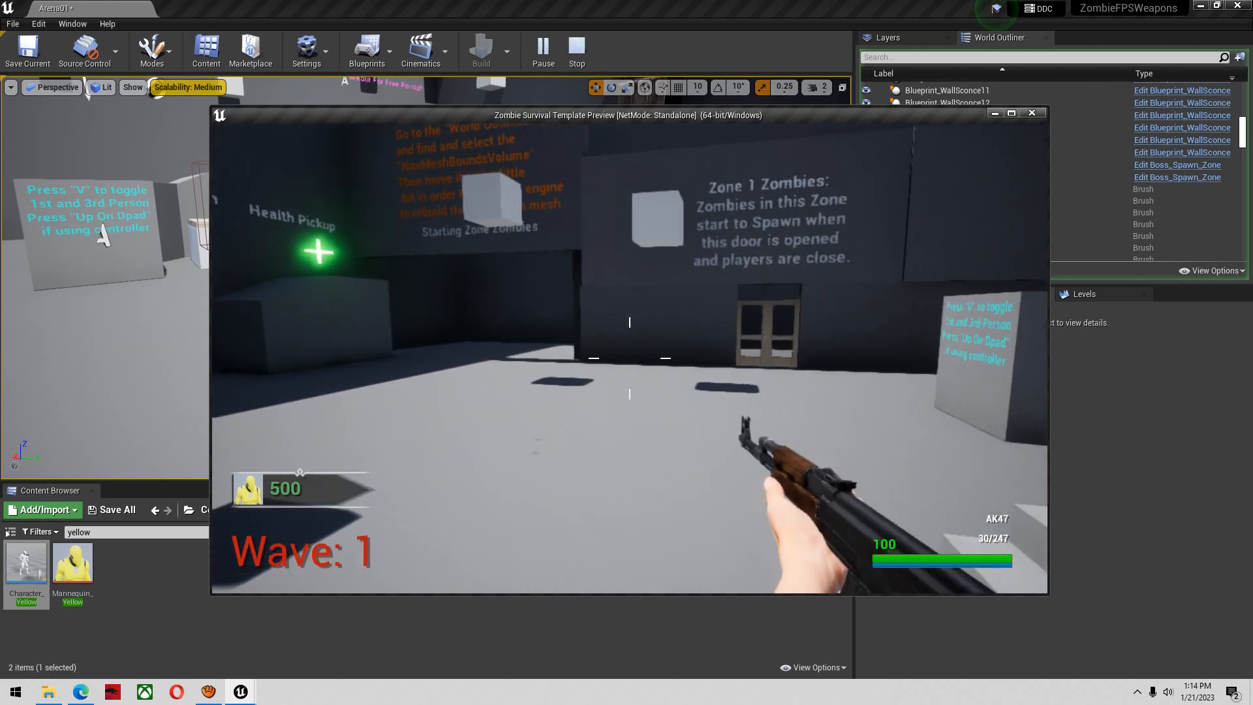
key(w)
click(629, 359)
key(r)
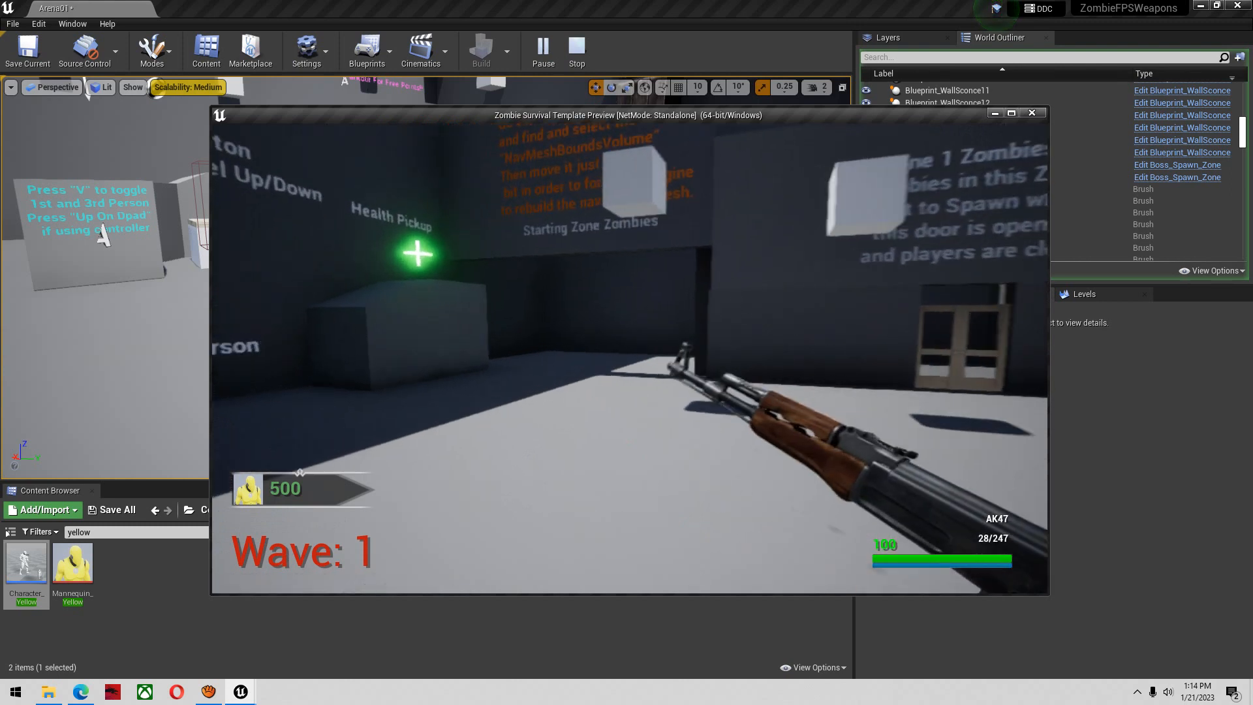
key(s)
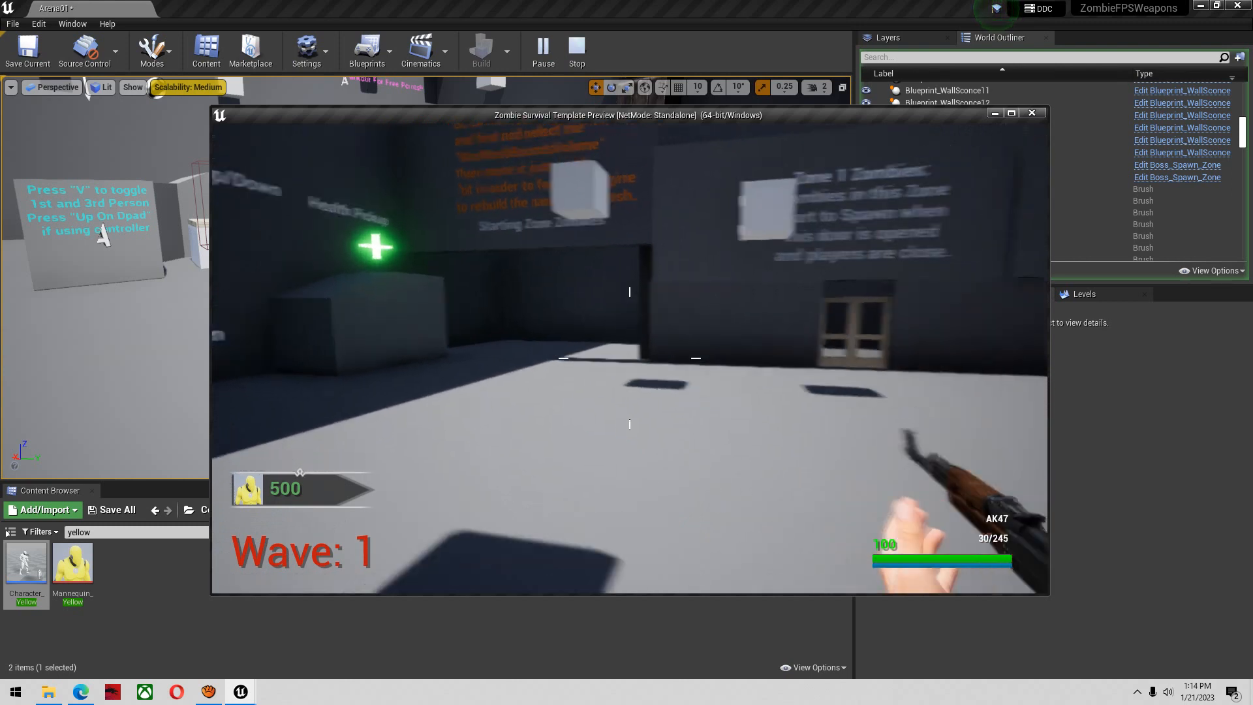
key(Escape)
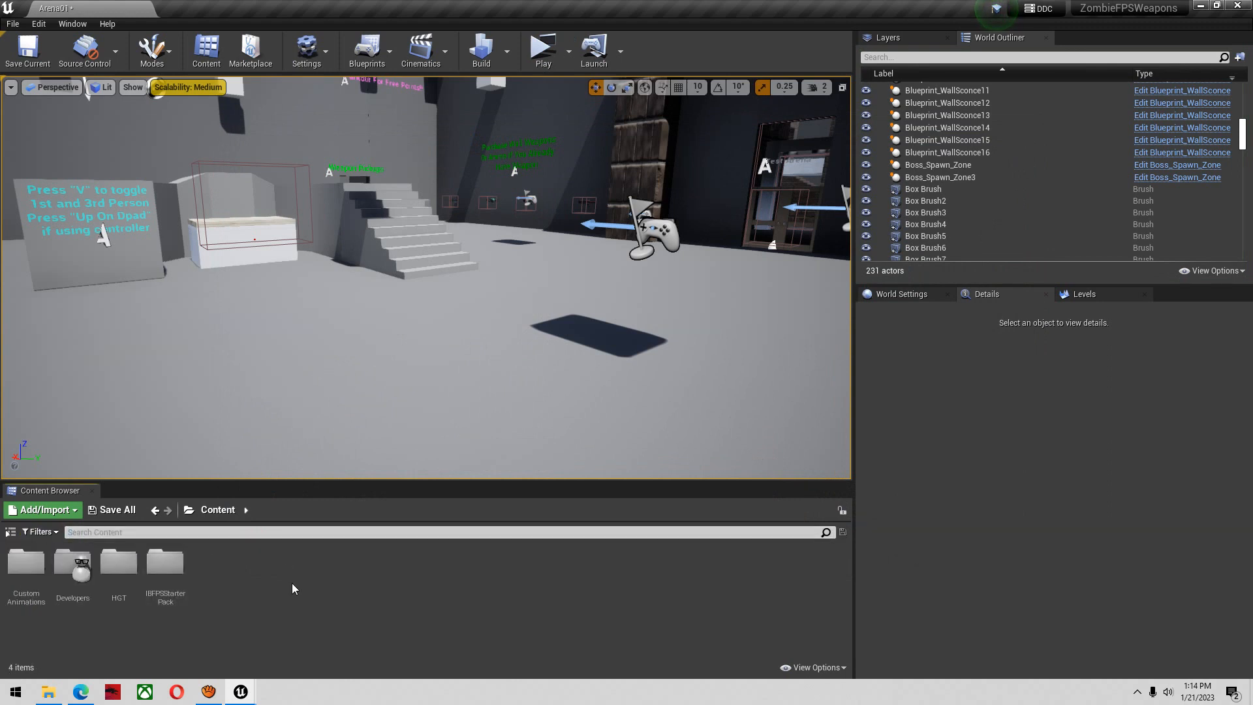
Search the project content for "weaponanim" and open the WeaponAnims_Enum asset
click(190, 533)
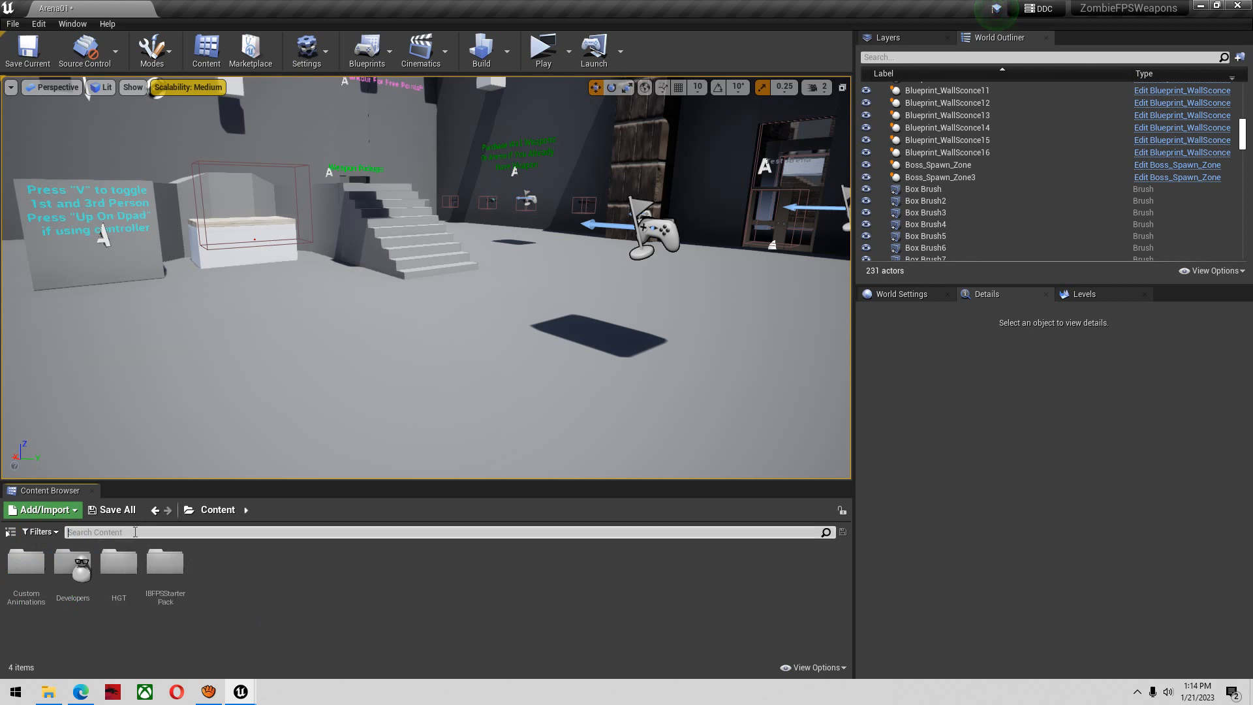
text(weao)
text(onen)
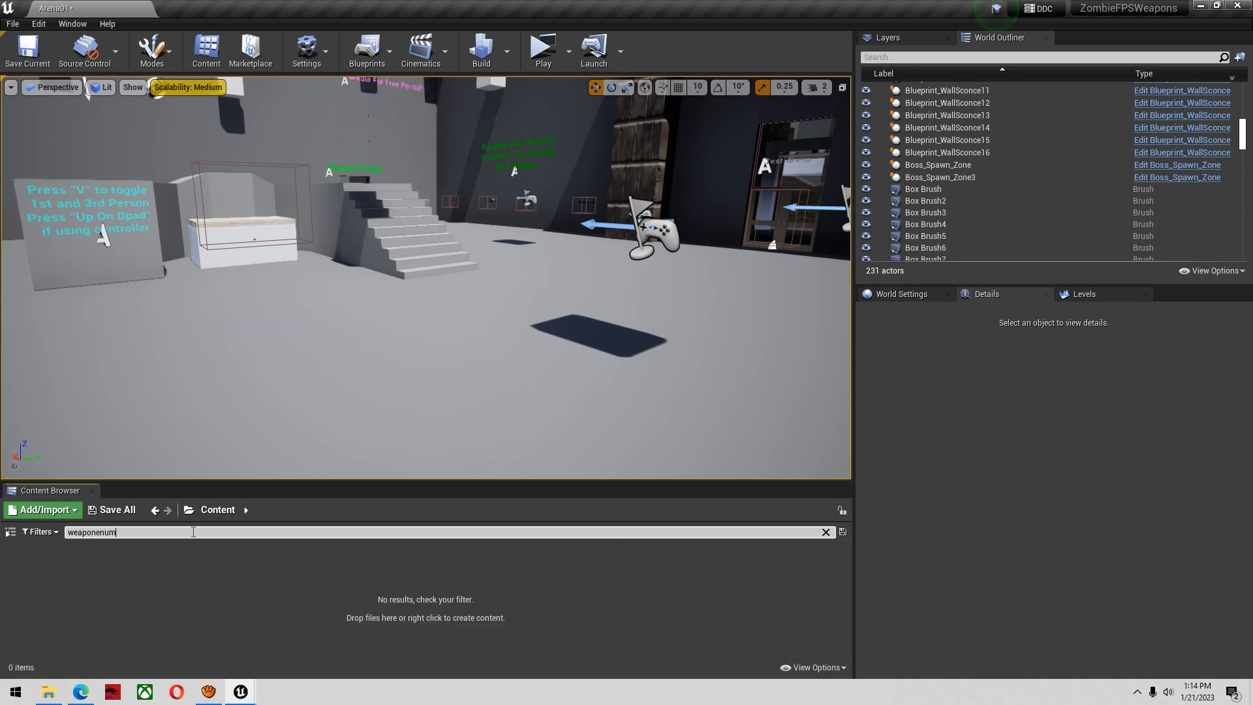
text(nani)
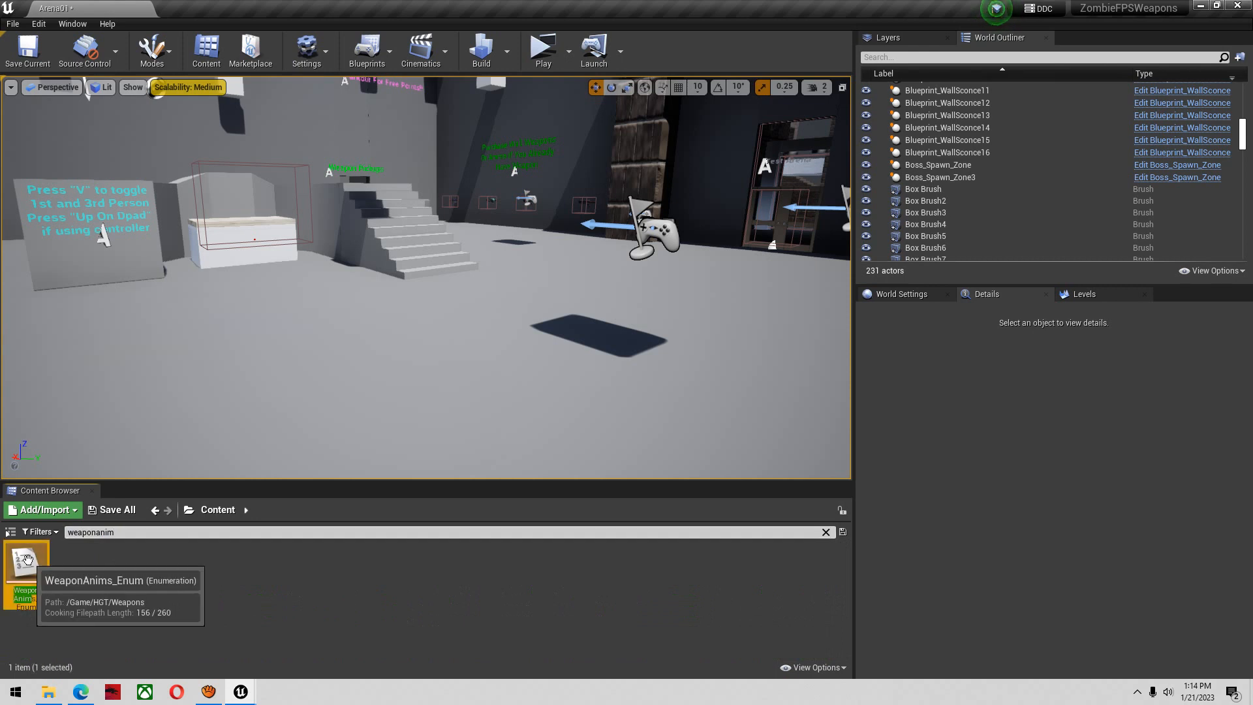
double_click(26, 565)
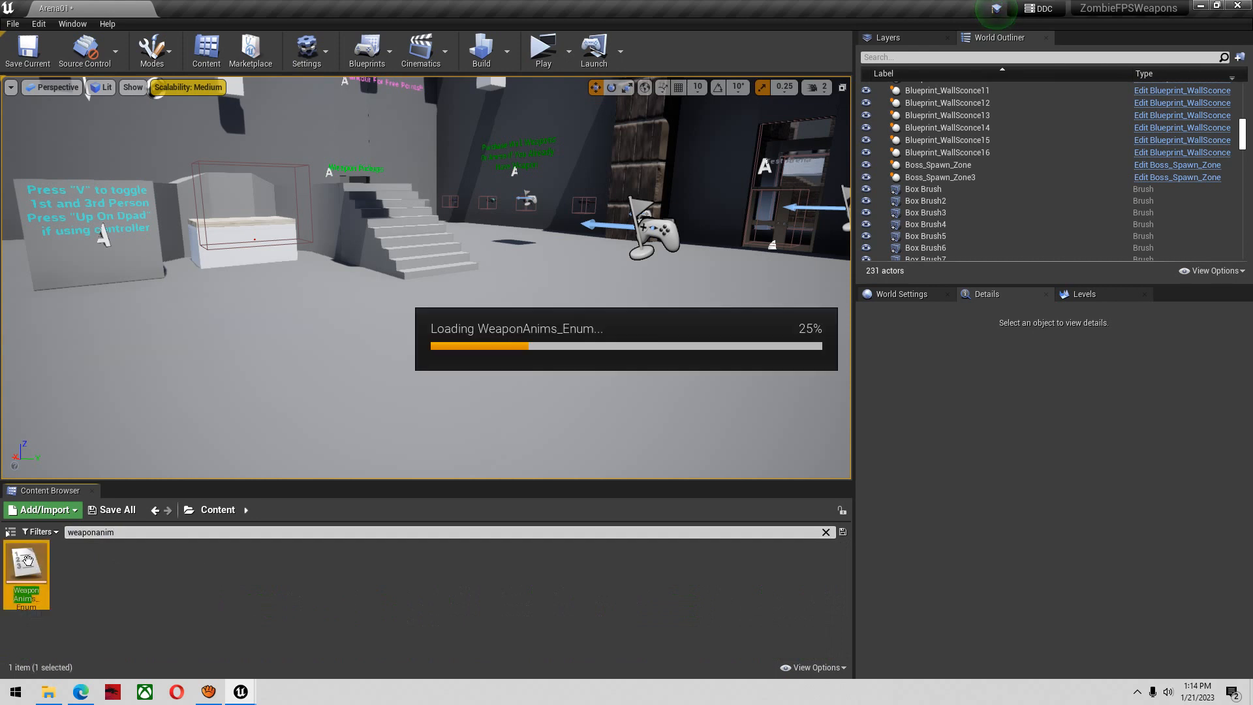
Reposition the enum editor window and save the modified Arena01 level
drag(535, 248, 698, 228)
key(ctrl+shift+s)
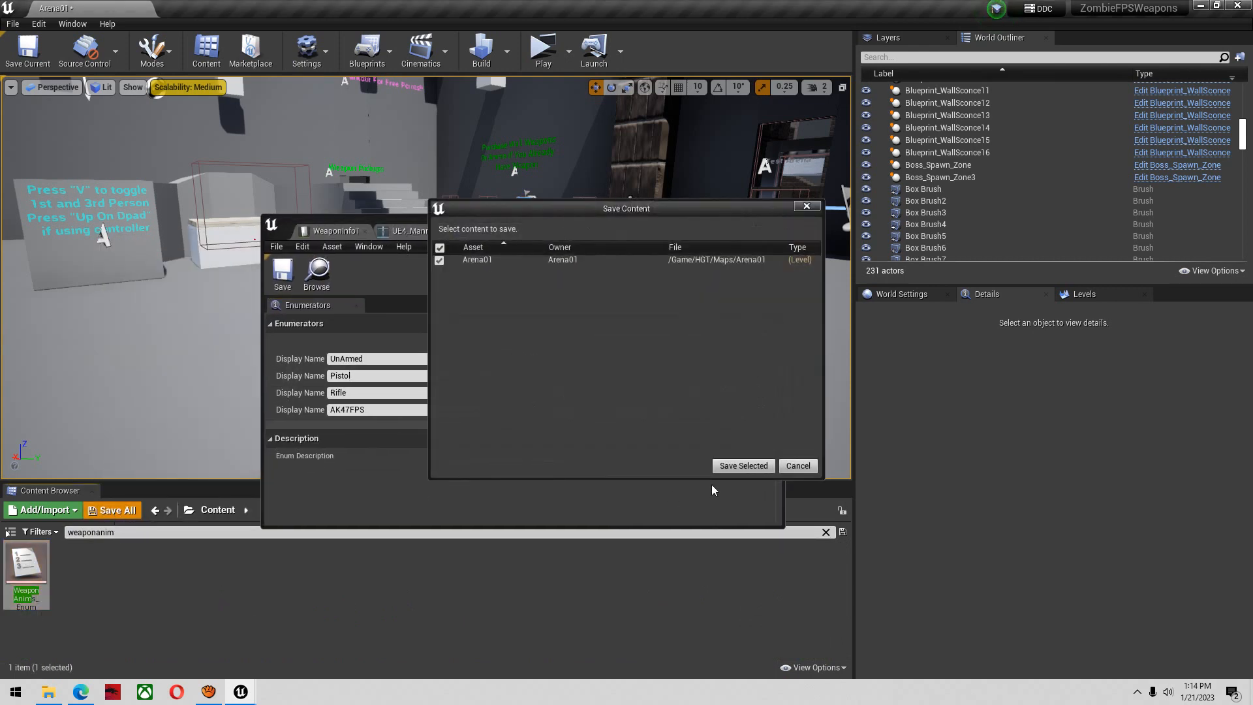
click(743, 465)
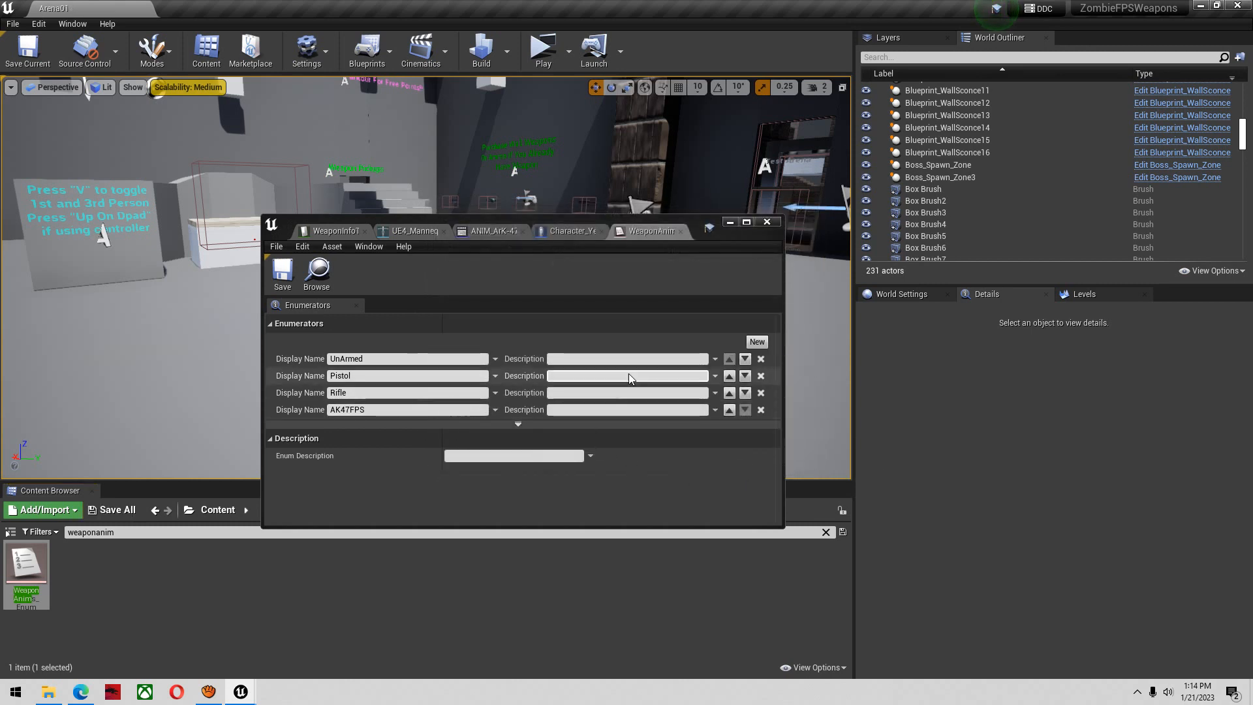
Add a new enumerator named Deagle to WeaponAnims_Enum and save the enum
click(757, 341)
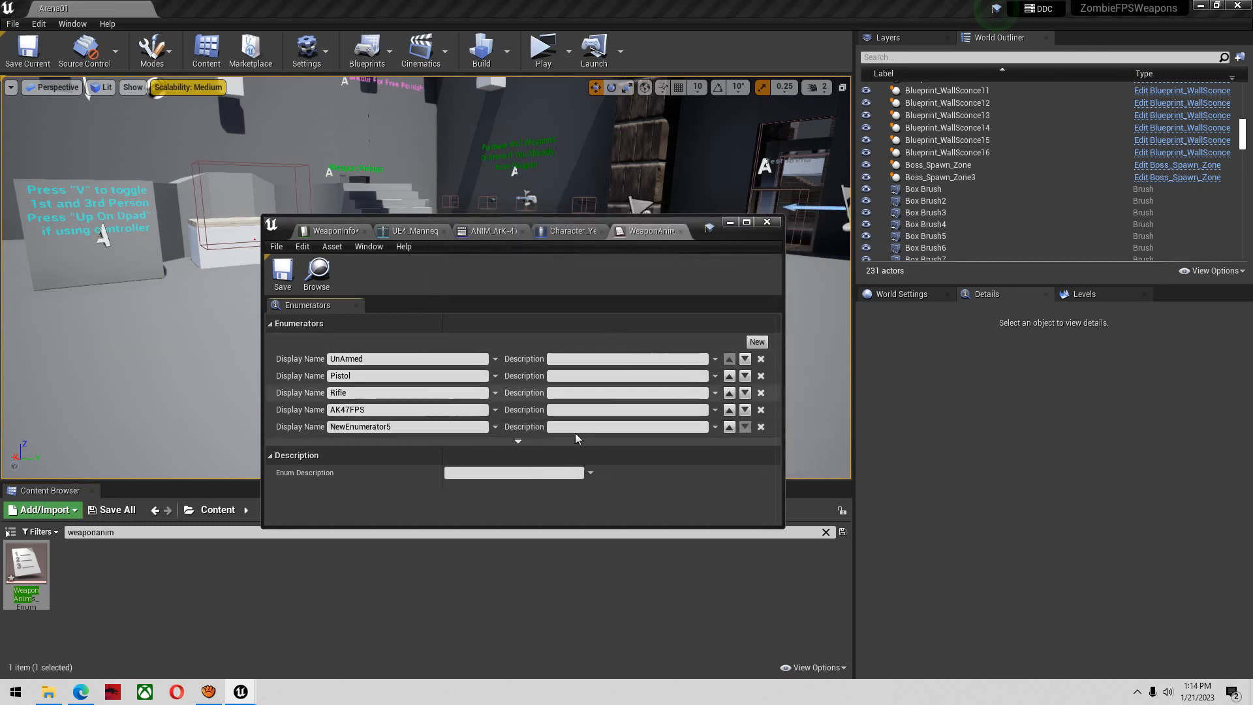
click(428, 426)
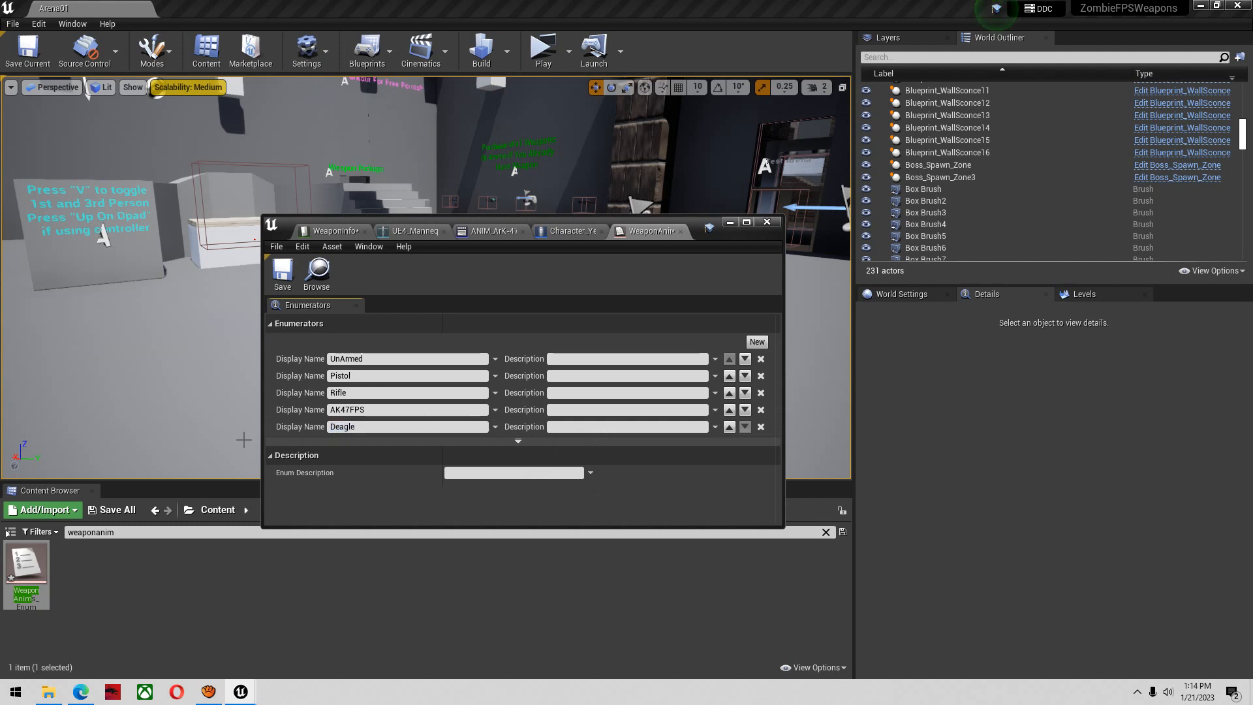
click(287, 277)
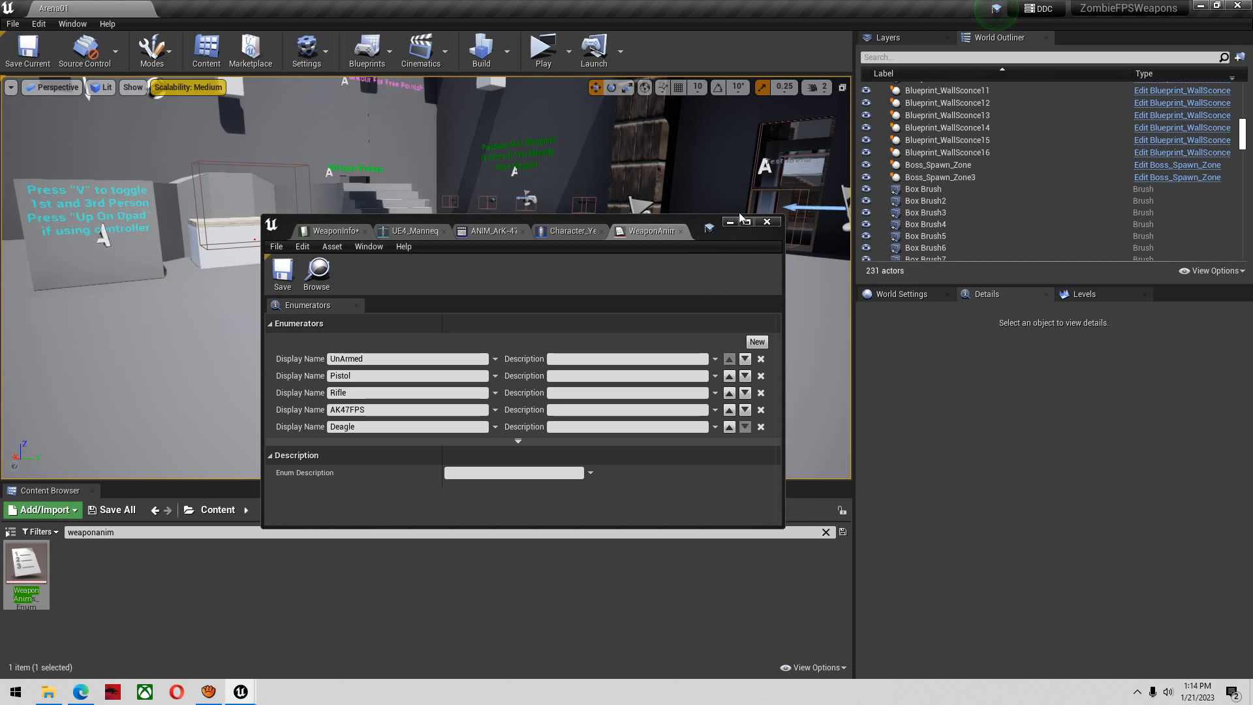
Close the asset editor window, exit the Unreal Editor without saving the remaining modified assets, and show the hidden system tray icons
click(767, 222)
click(1238, 5)
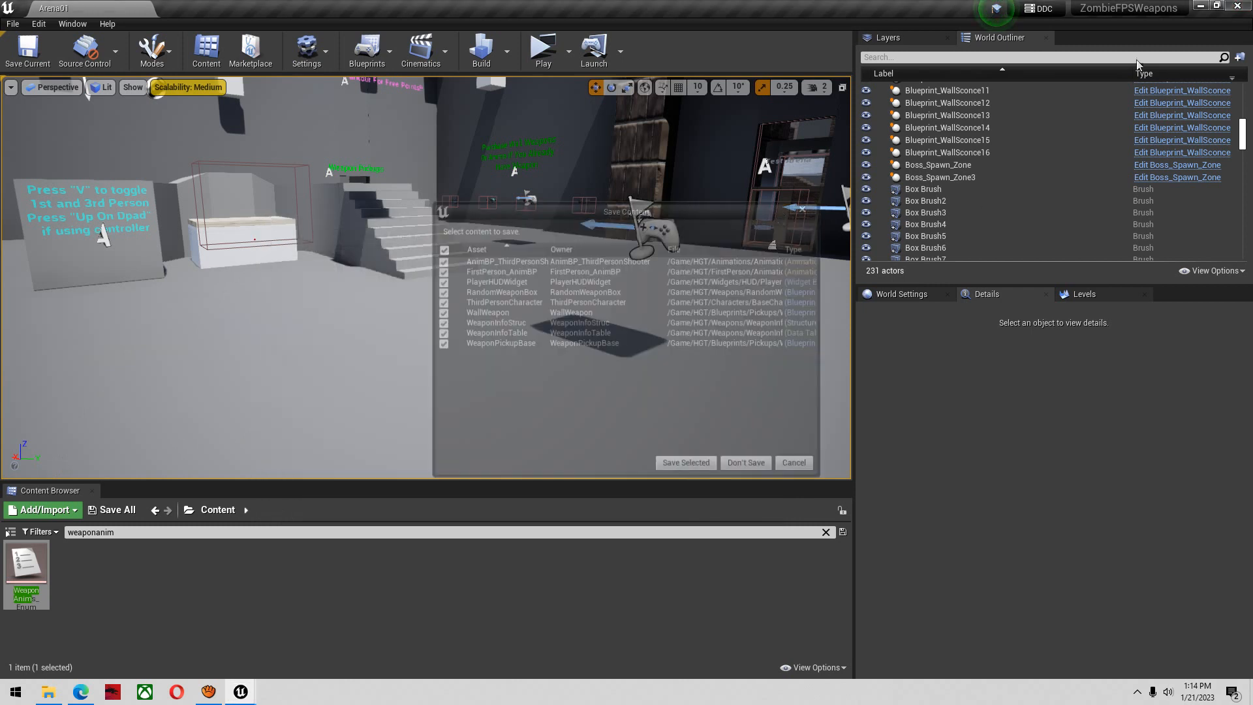
click(750, 470)
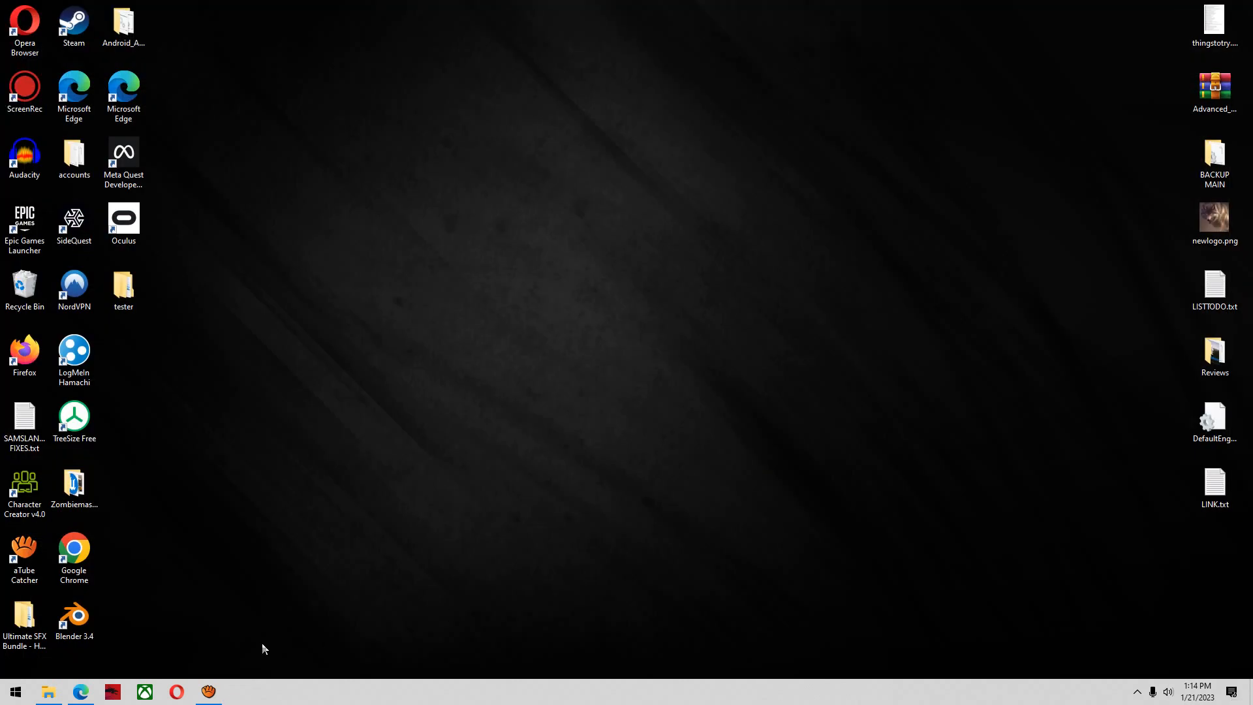
click(1139, 692)
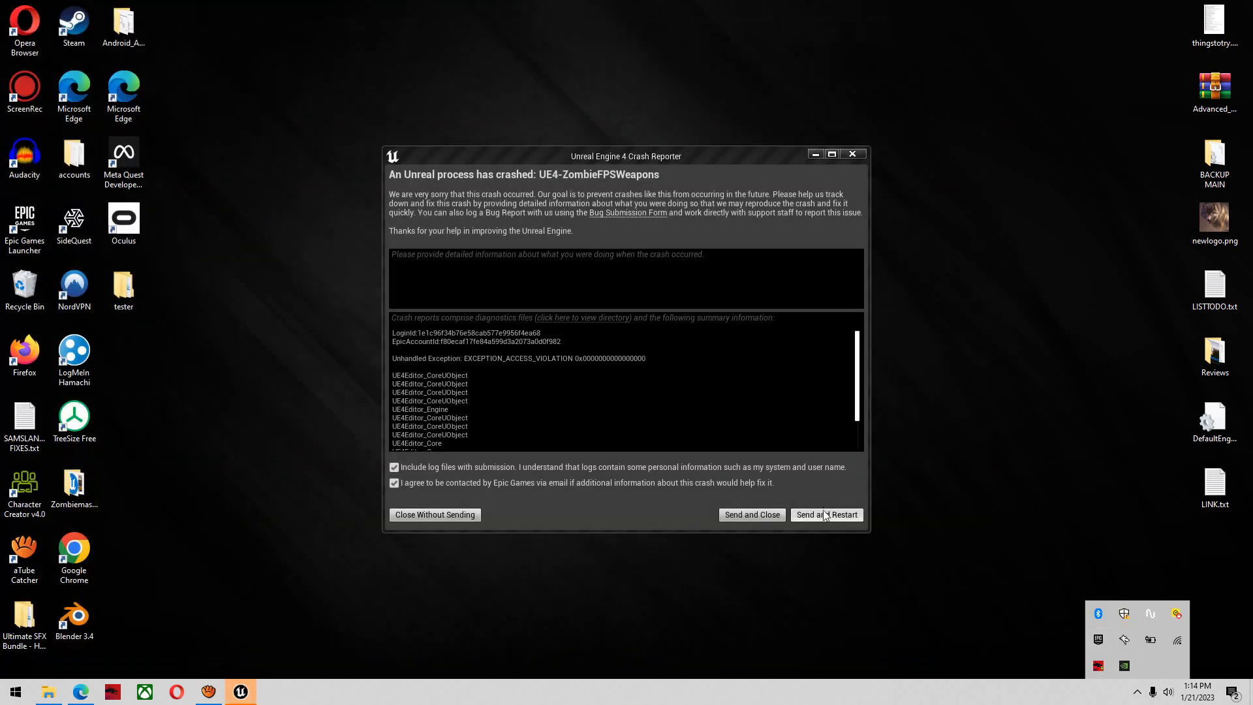
Dismiss the crash report without sending it and reopen the ZombieFPSWeapons project from the Epic Games Launcher library
click(417, 516)
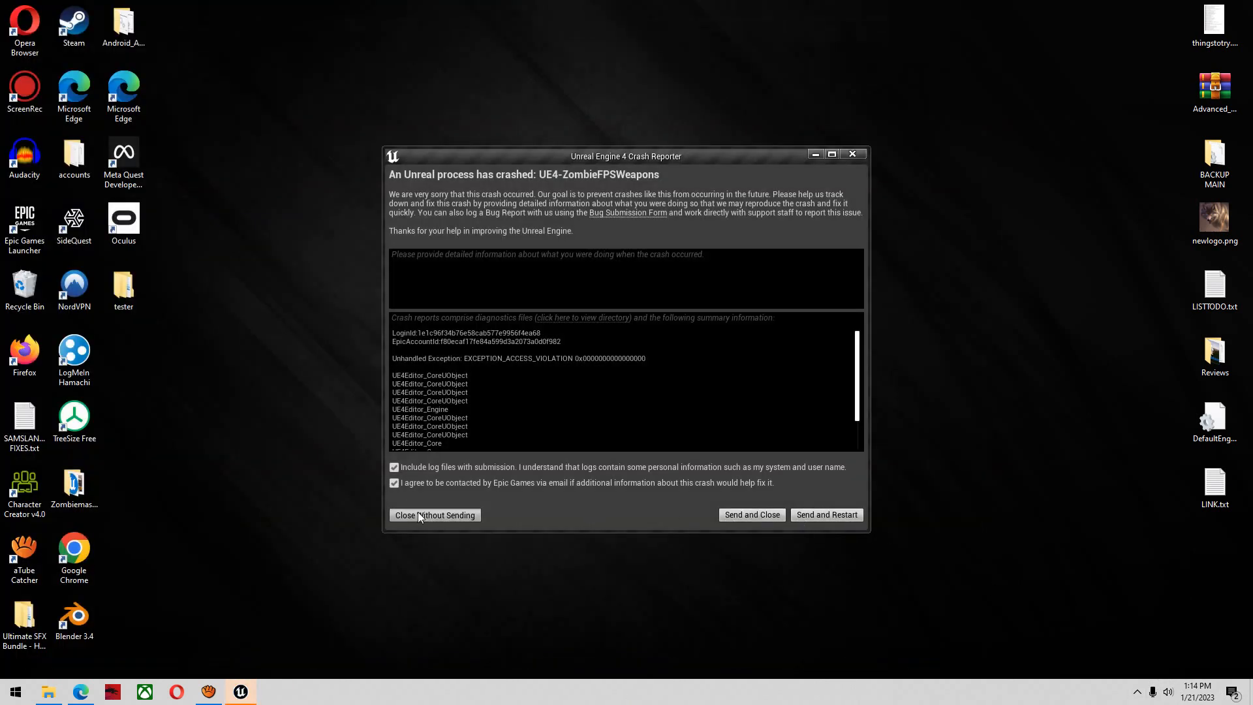
click(1134, 693)
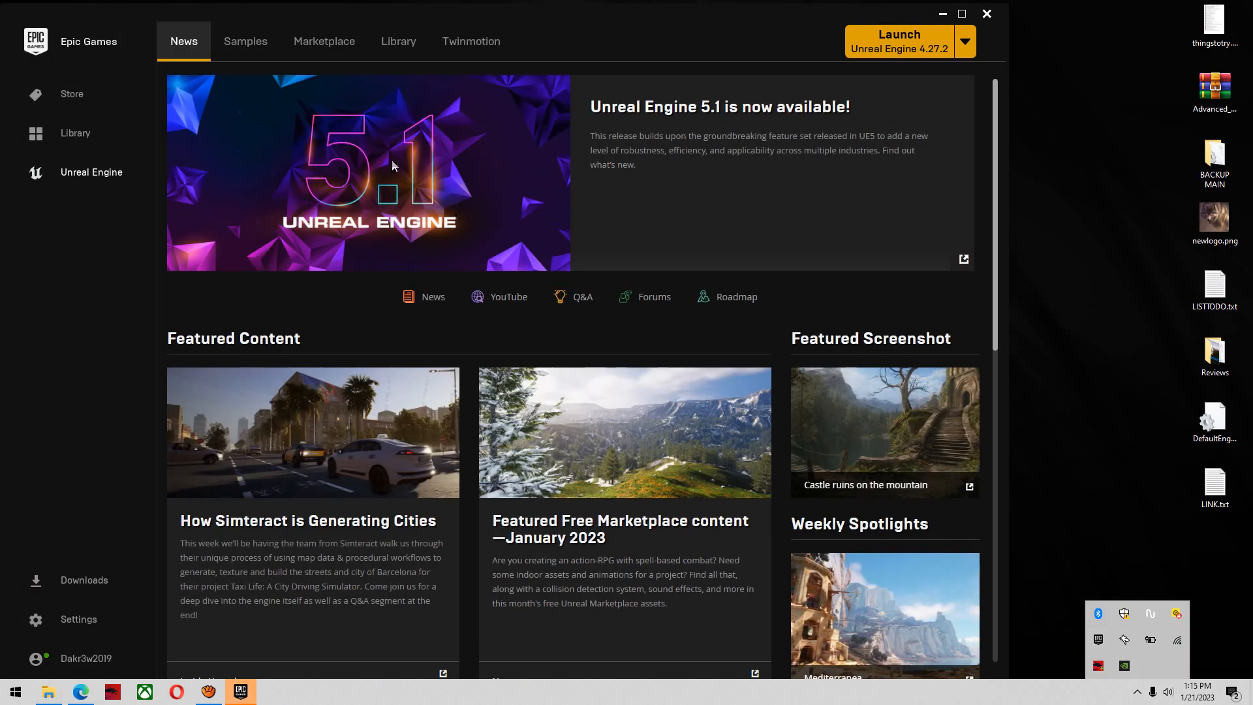
click(371, 57)
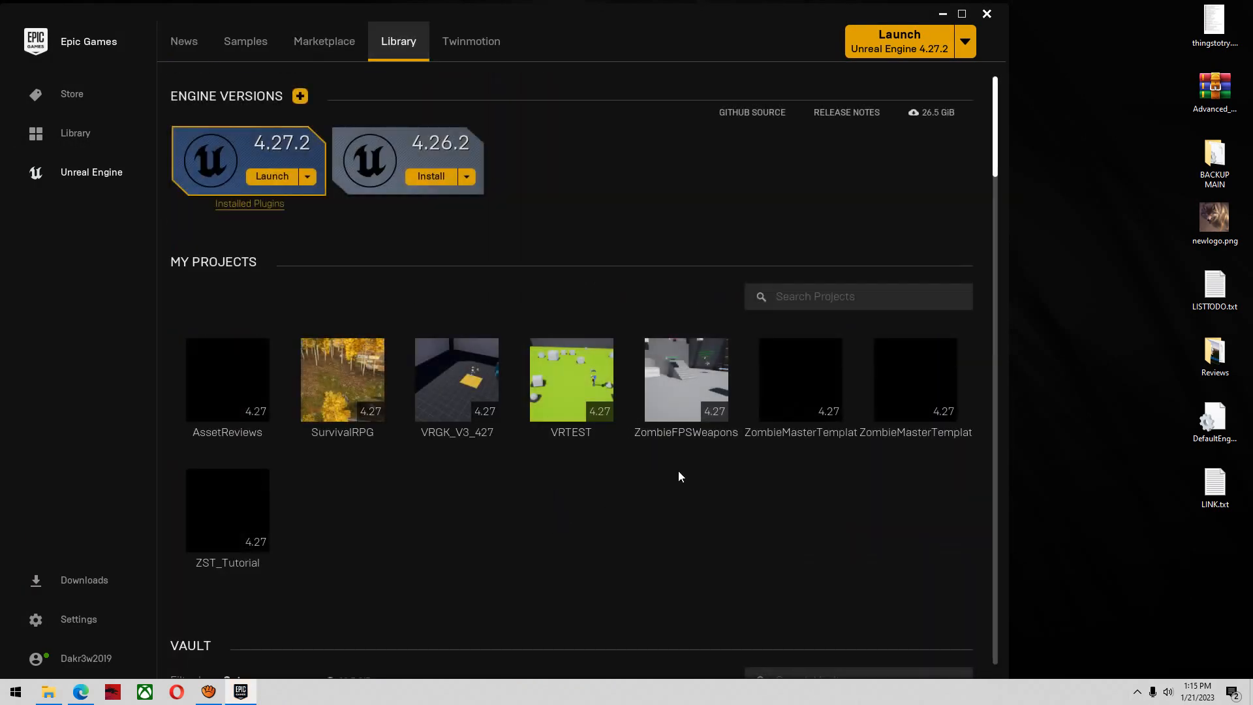
double_click(710, 409)
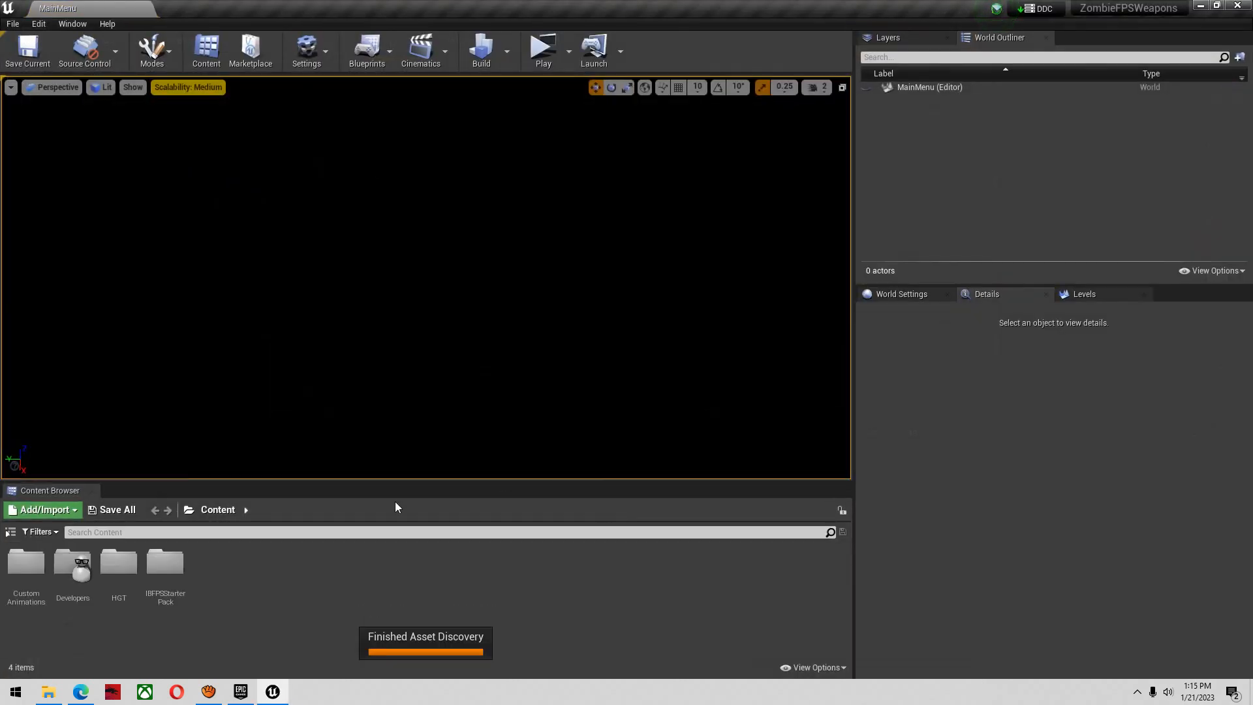
Search the HGT folder for "data" and open the WeaponInfoTable data table in a maximized editor window
double_click(115, 580)
click(307, 533)
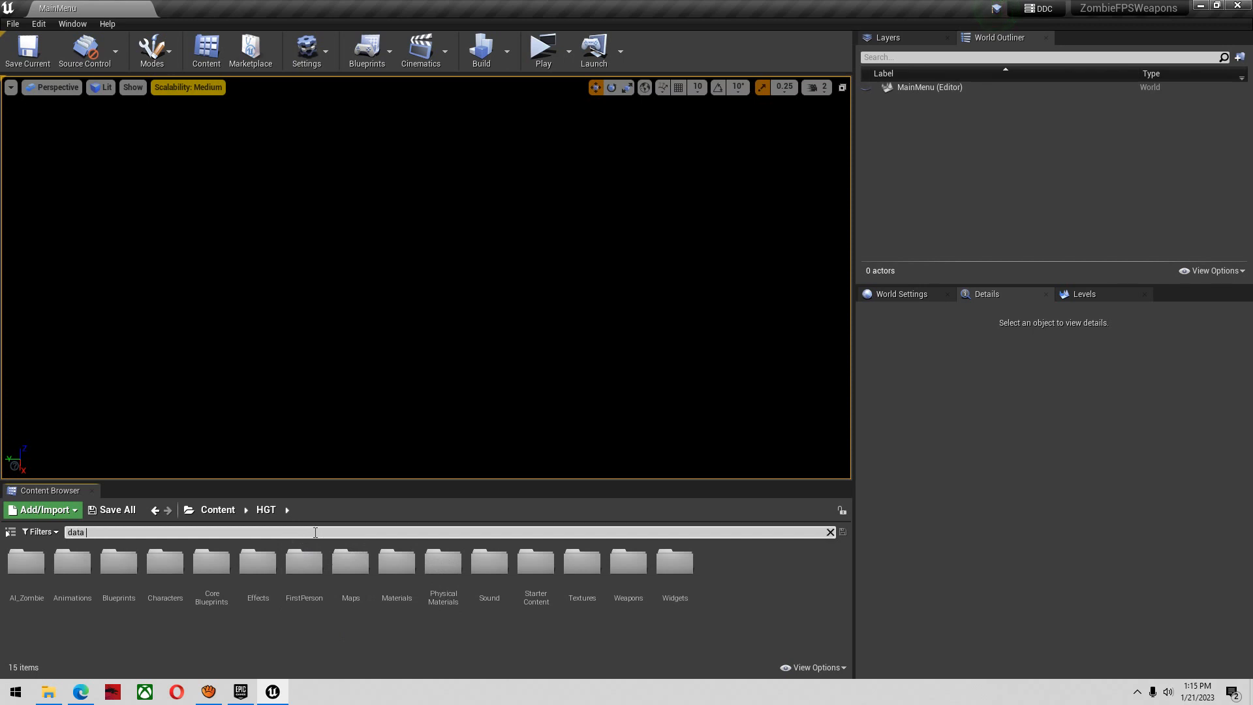
double_click(251, 573)
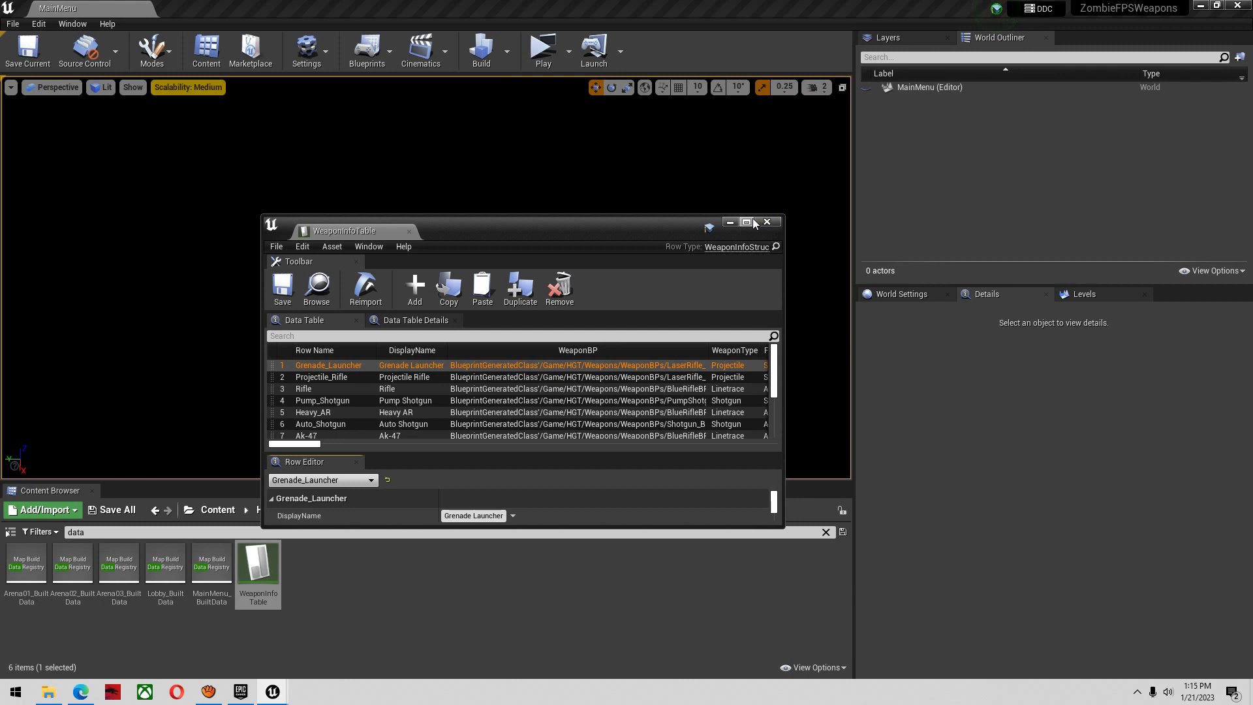
click(748, 223)
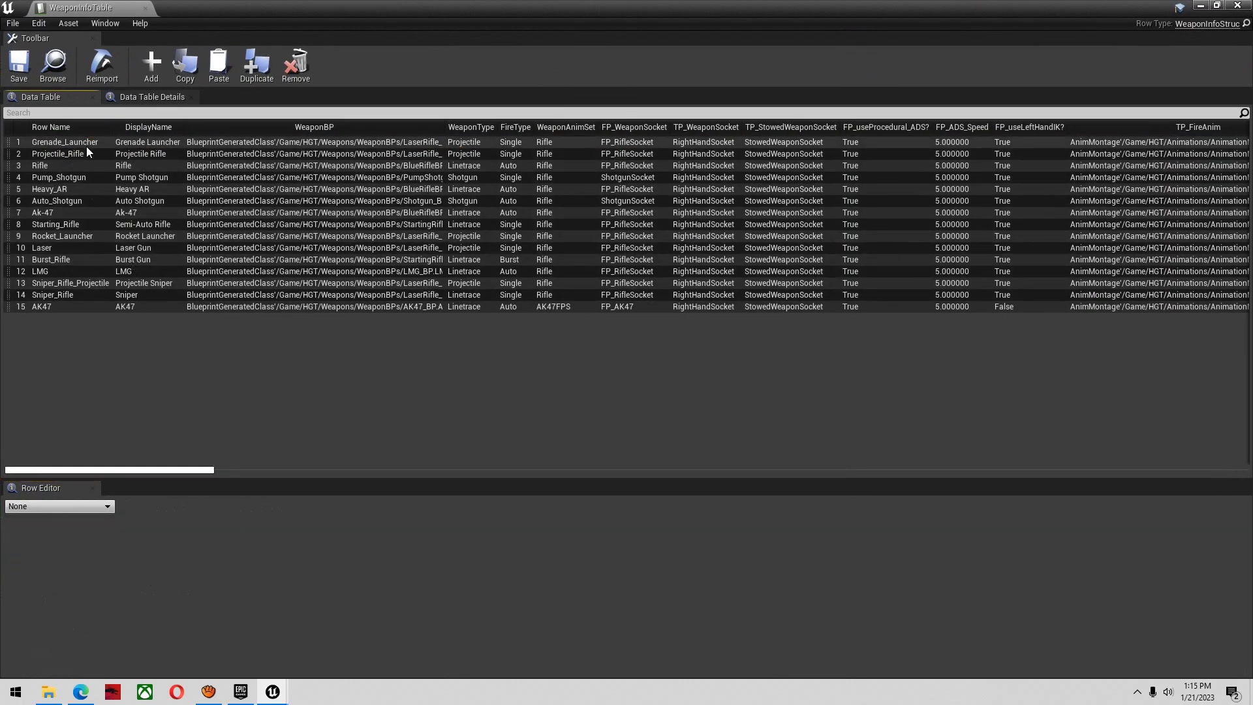
Duplicate the Sniper_Rifle row, rename the copy Deagle, and set its DisplayName to Deagle
click(65, 295)
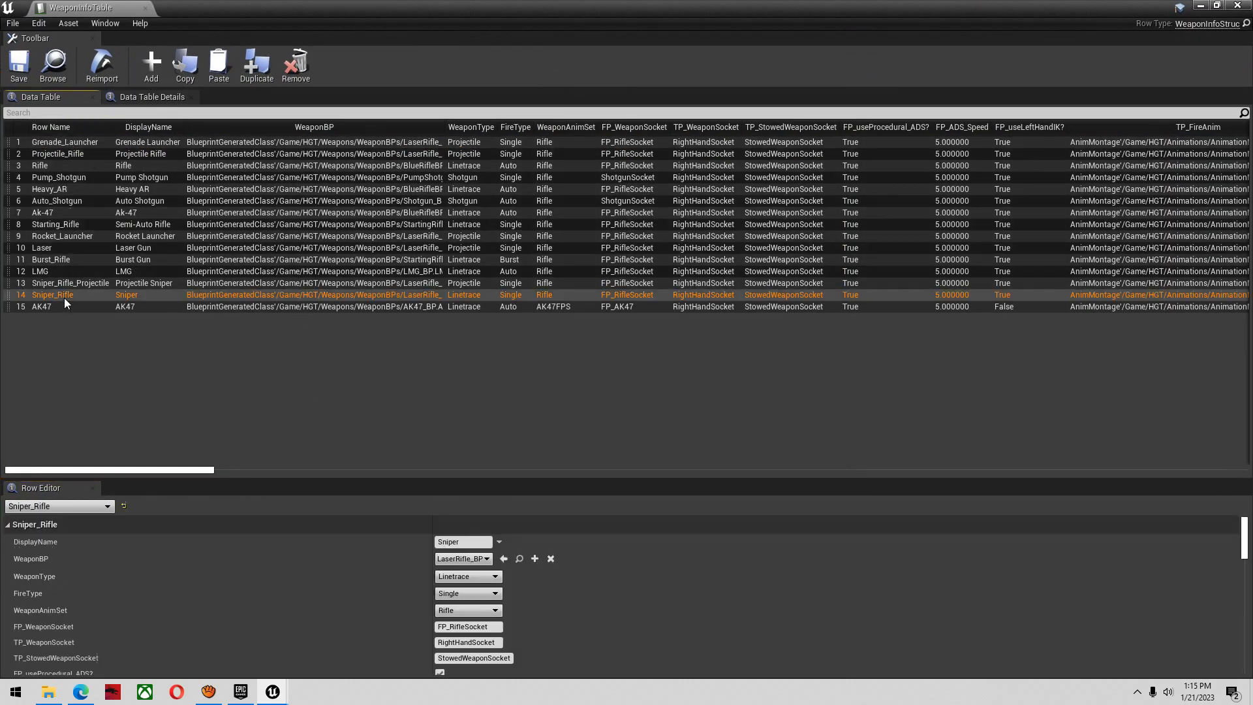
right_click(59, 298)
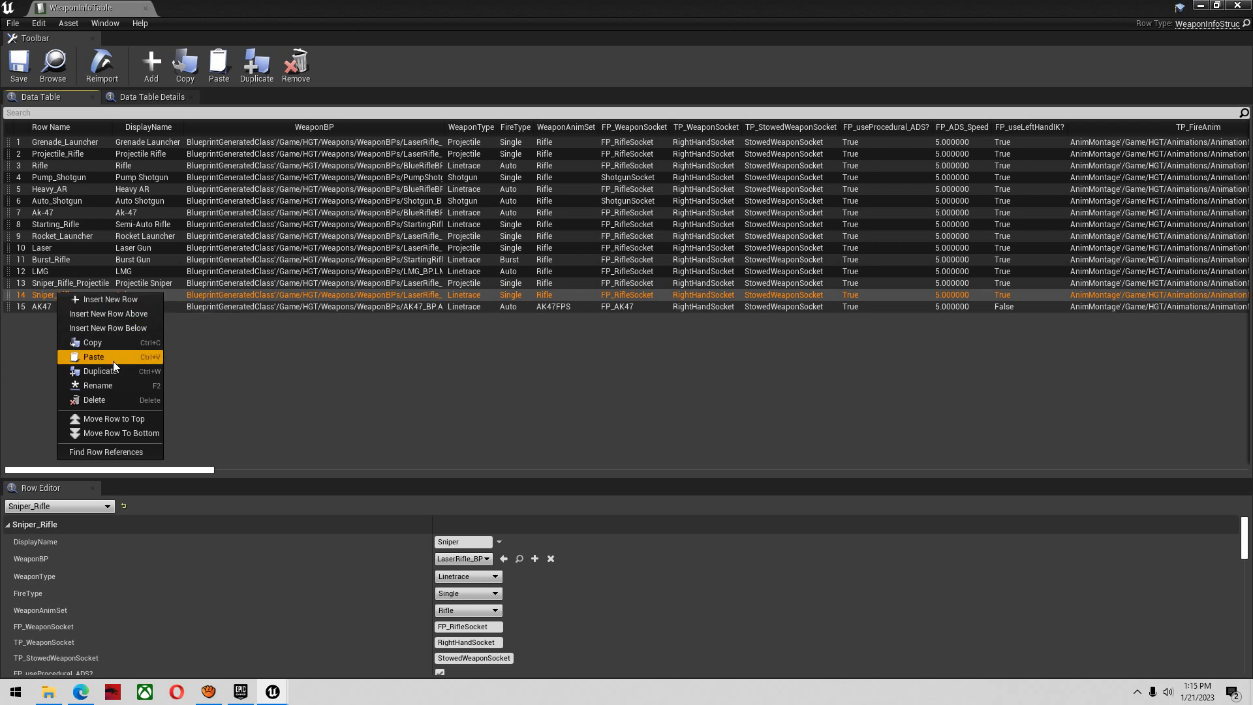
click(115, 371)
right_click(64, 315)
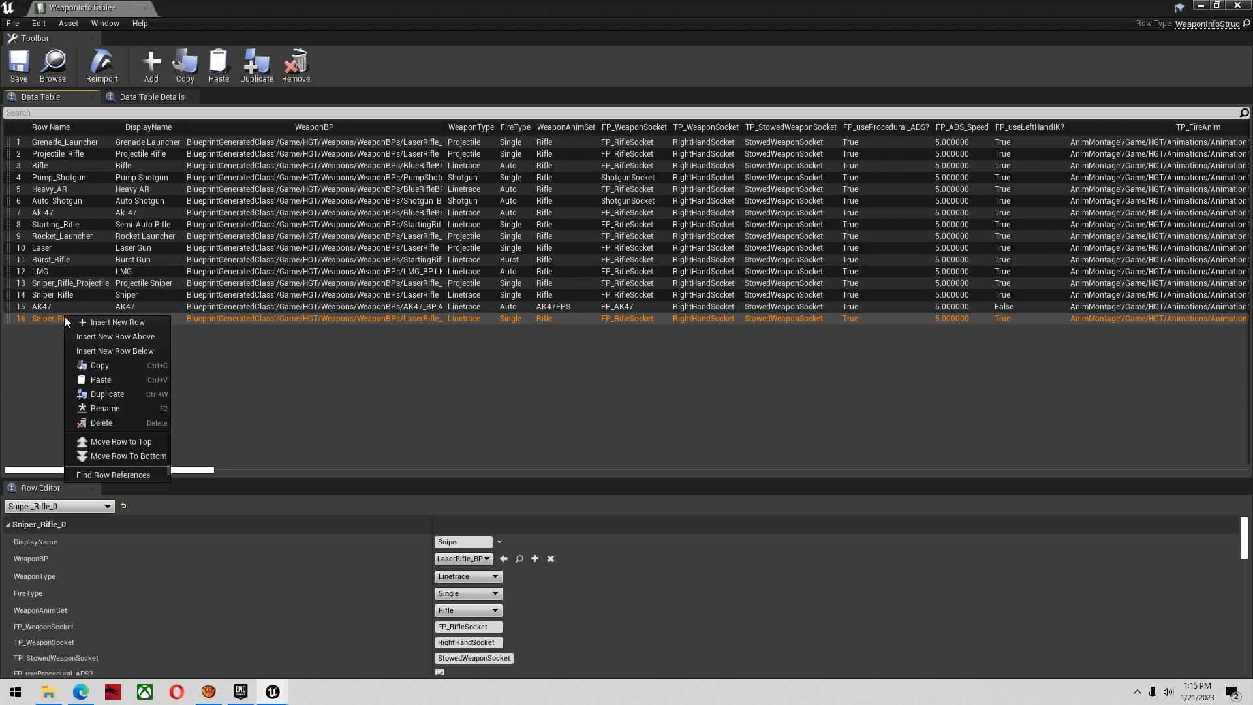
click(132, 411)
text(Deagle)
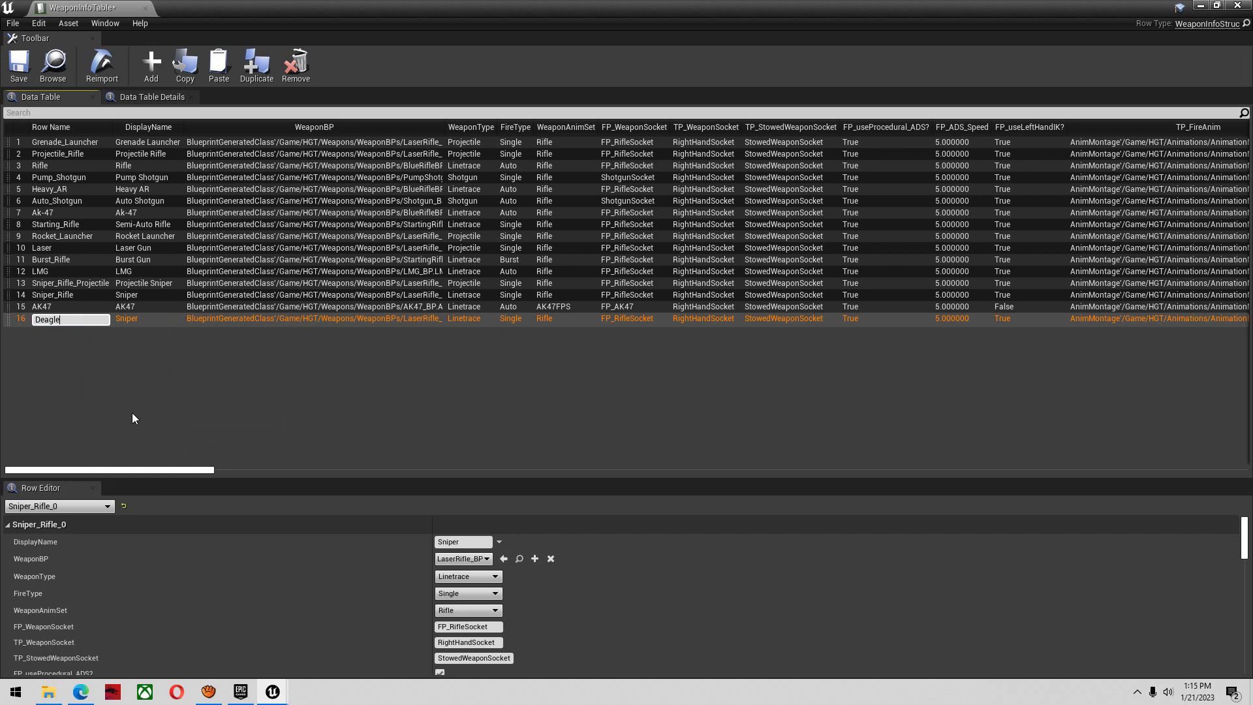
key(Return)
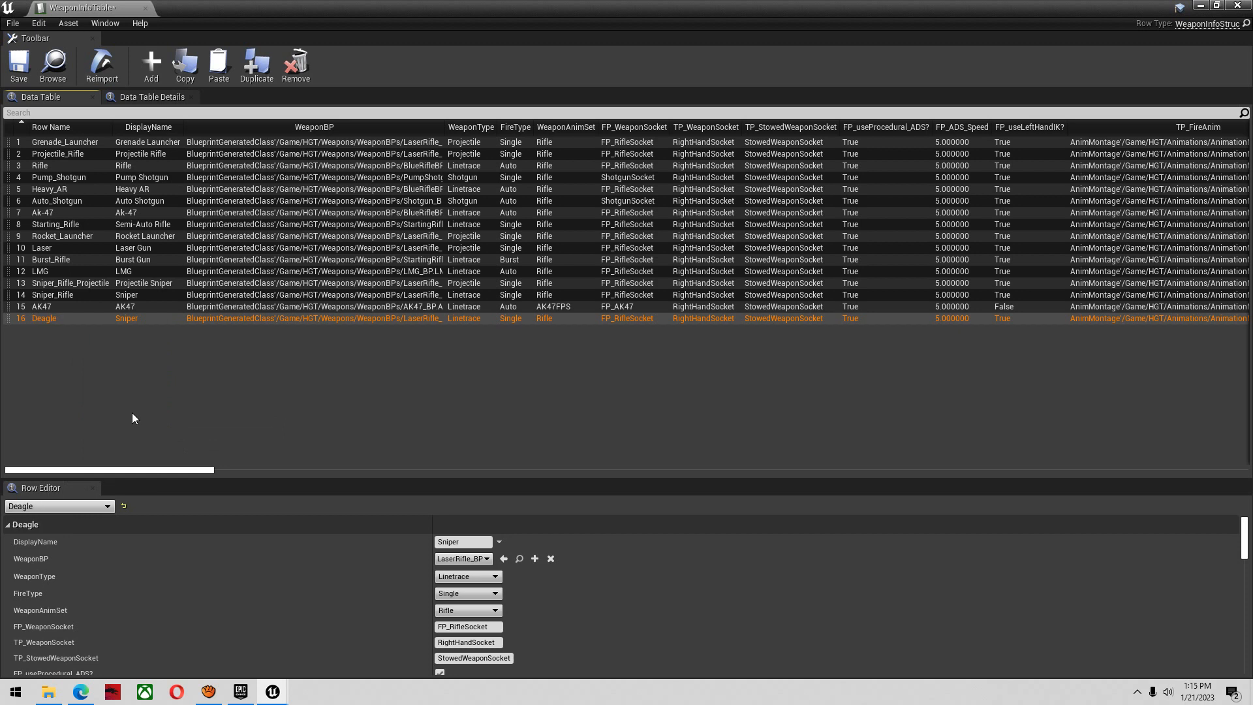
click(458, 543)
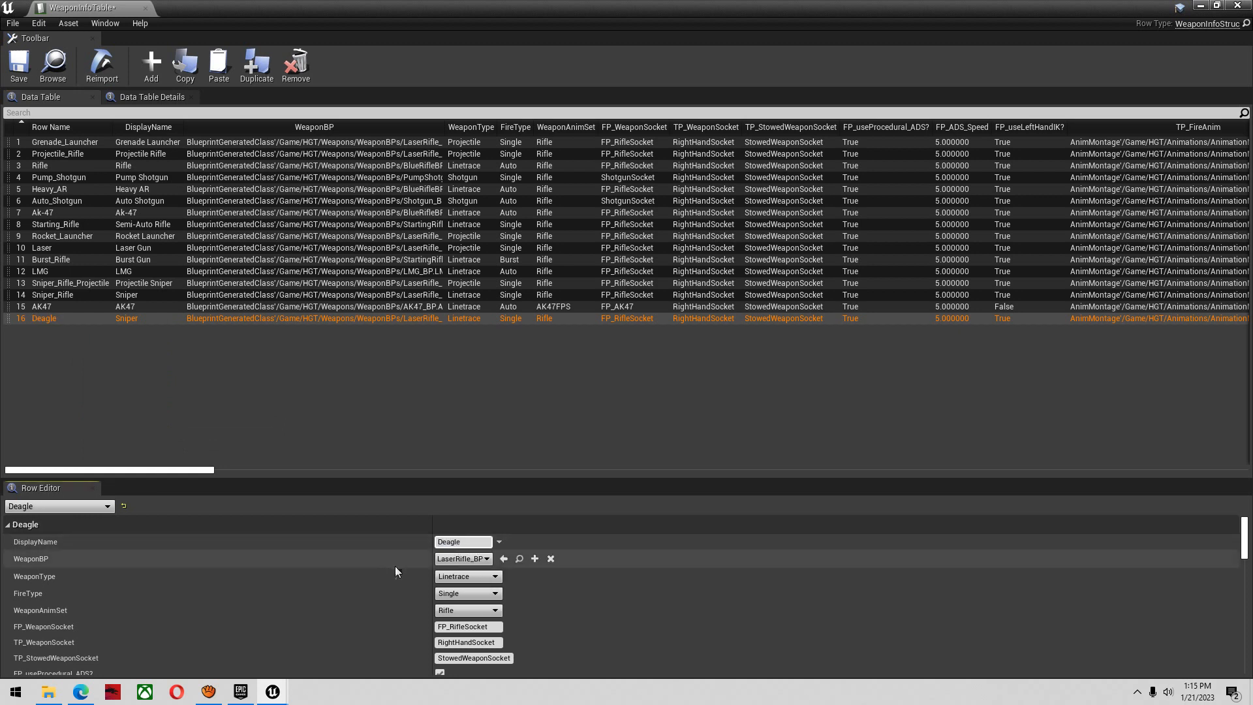
key(Return)
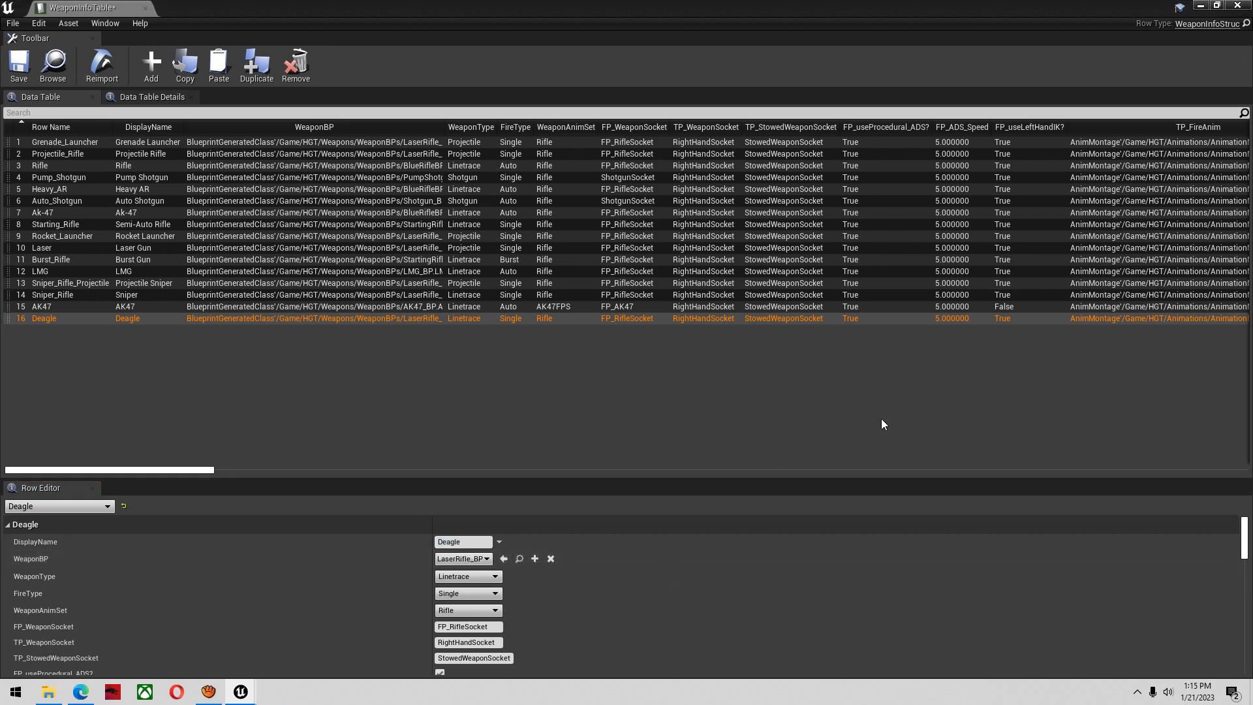
Duplicate LaserRifle_BP in the WeaponBPs folder as Deagle_BP and open the copy in the full Blueprint editor
click(1202, 6)
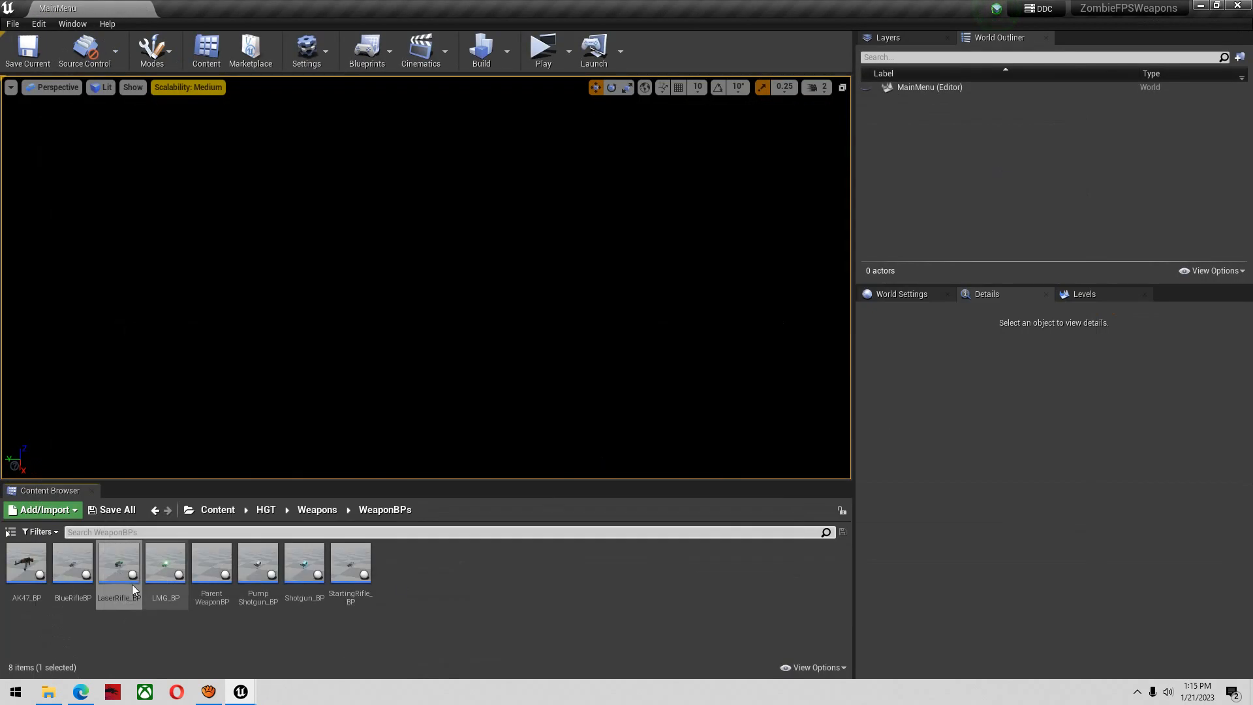
right_click(145, 547)
click(195, 314)
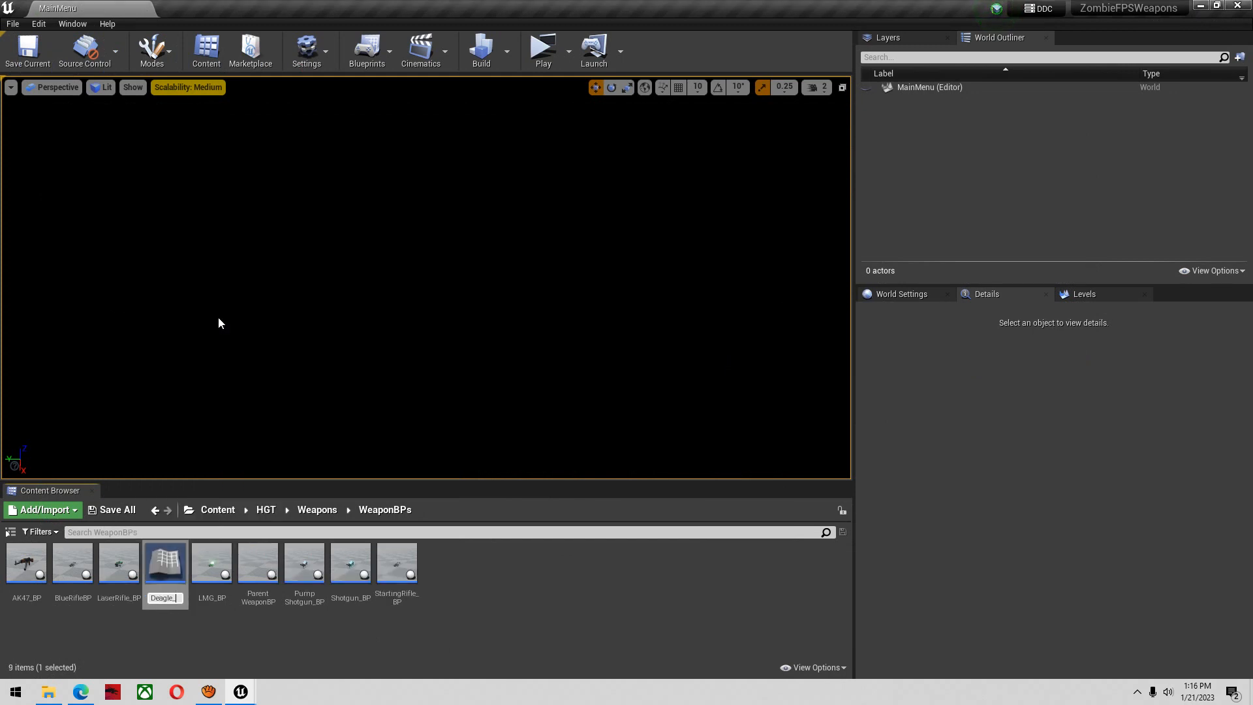
key(Return)
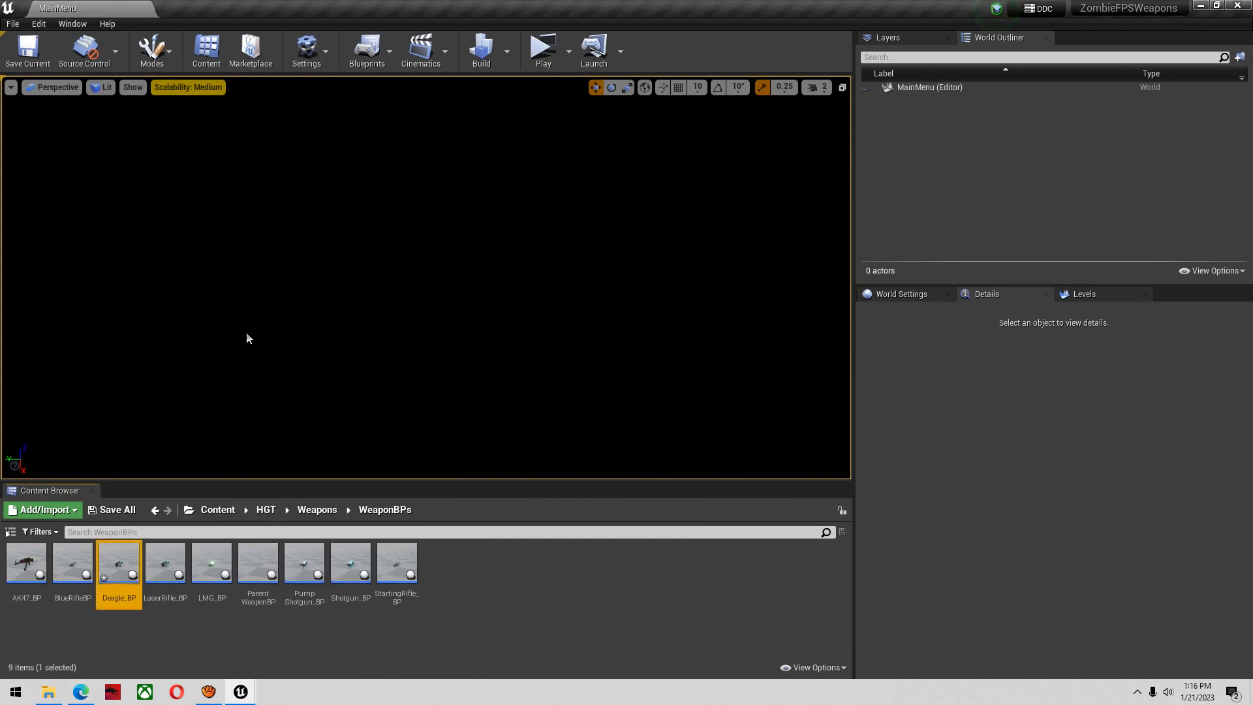
double_click(117, 569)
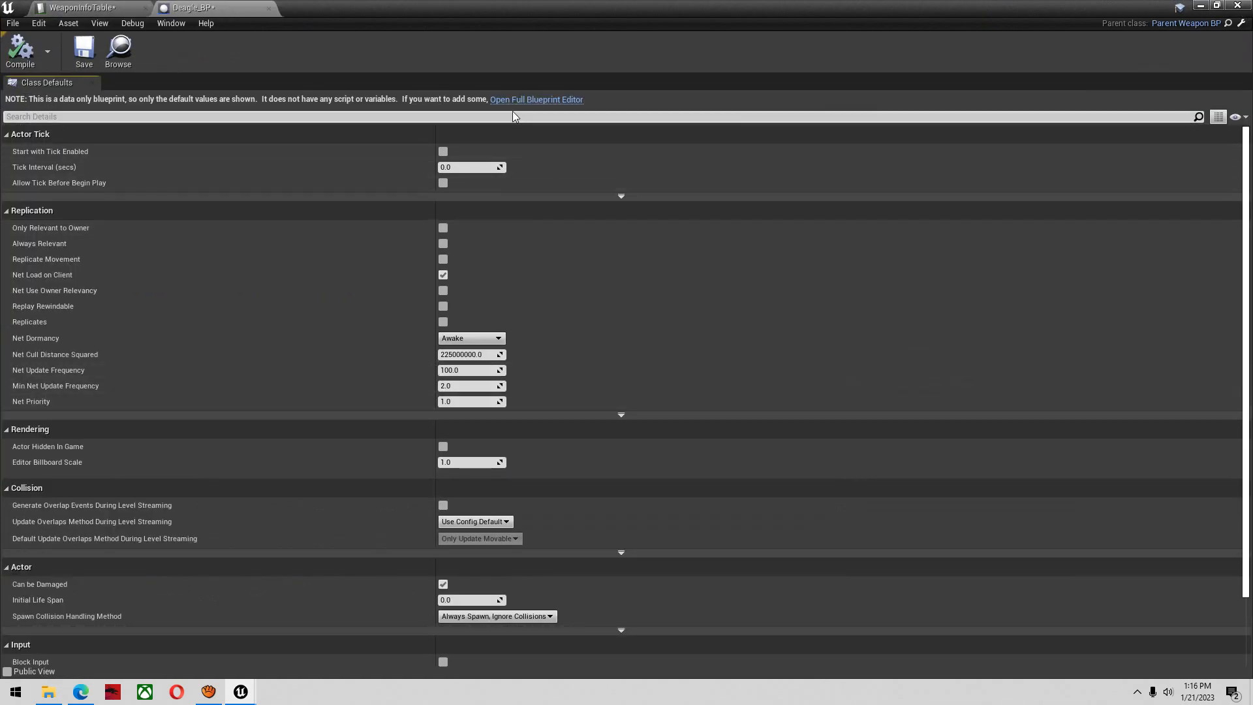
click(510, 99)
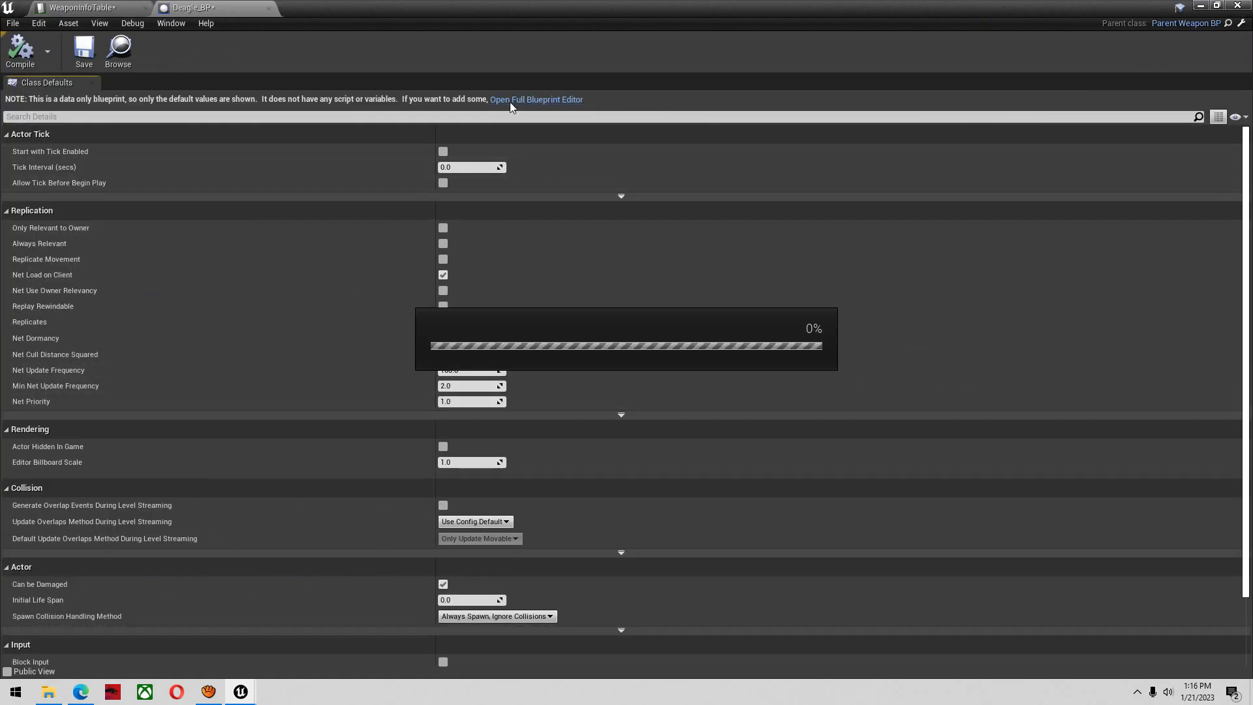
Set the TP_Mesh component's skeletal mesh to SKM_DE and its Anim Class to ABP_DesertEagle_Skeleton_Anim
click(107, 107)
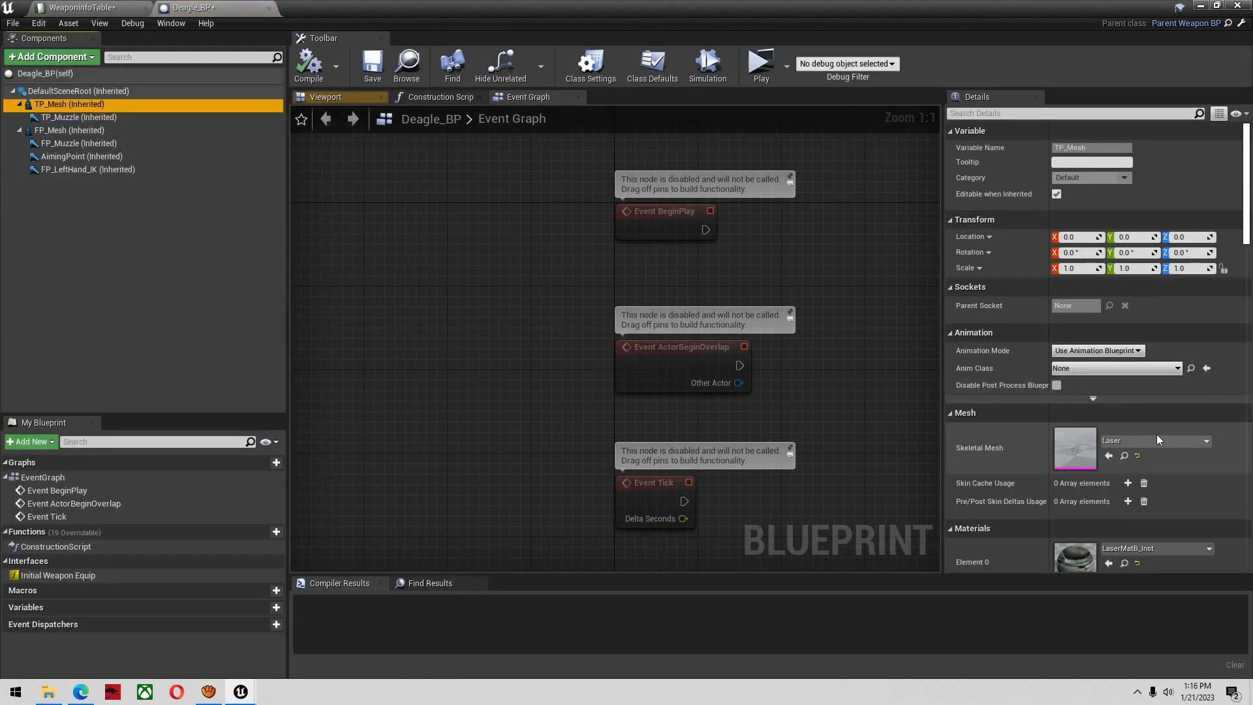
click(1157, 436)
text(deag)
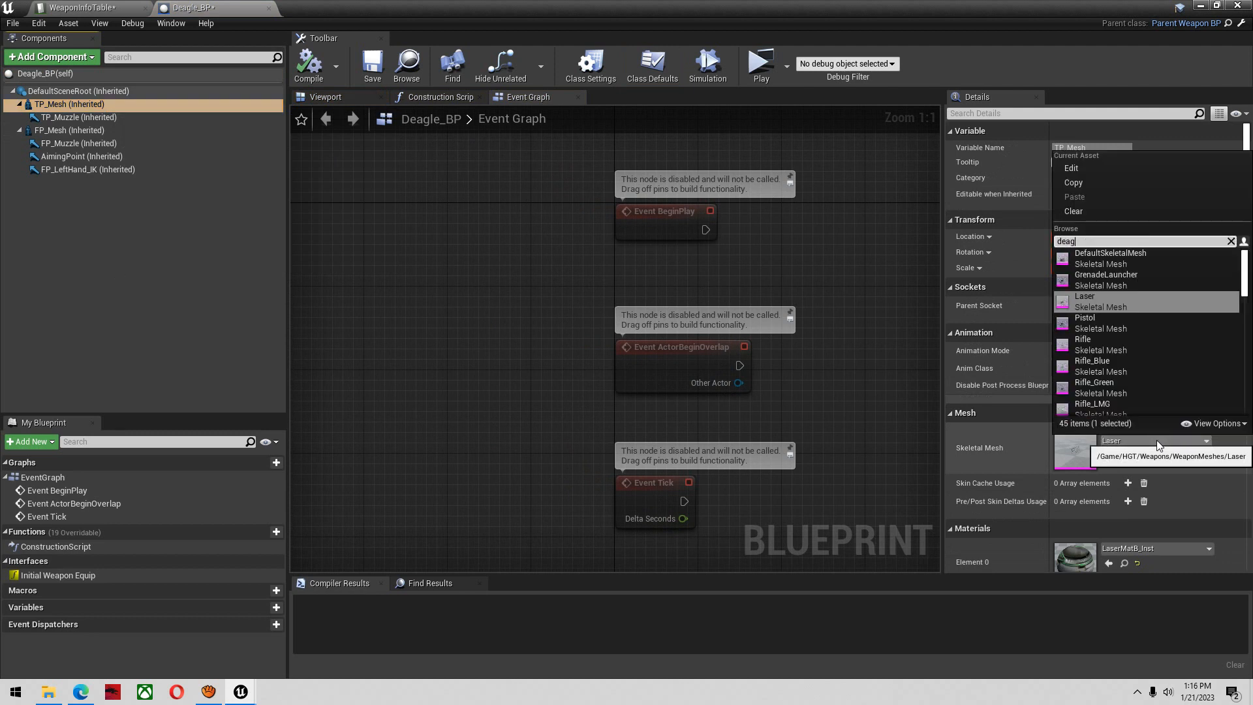
key(BackSpace)
key(BackSpace)
key(BackSpace)
text(es)
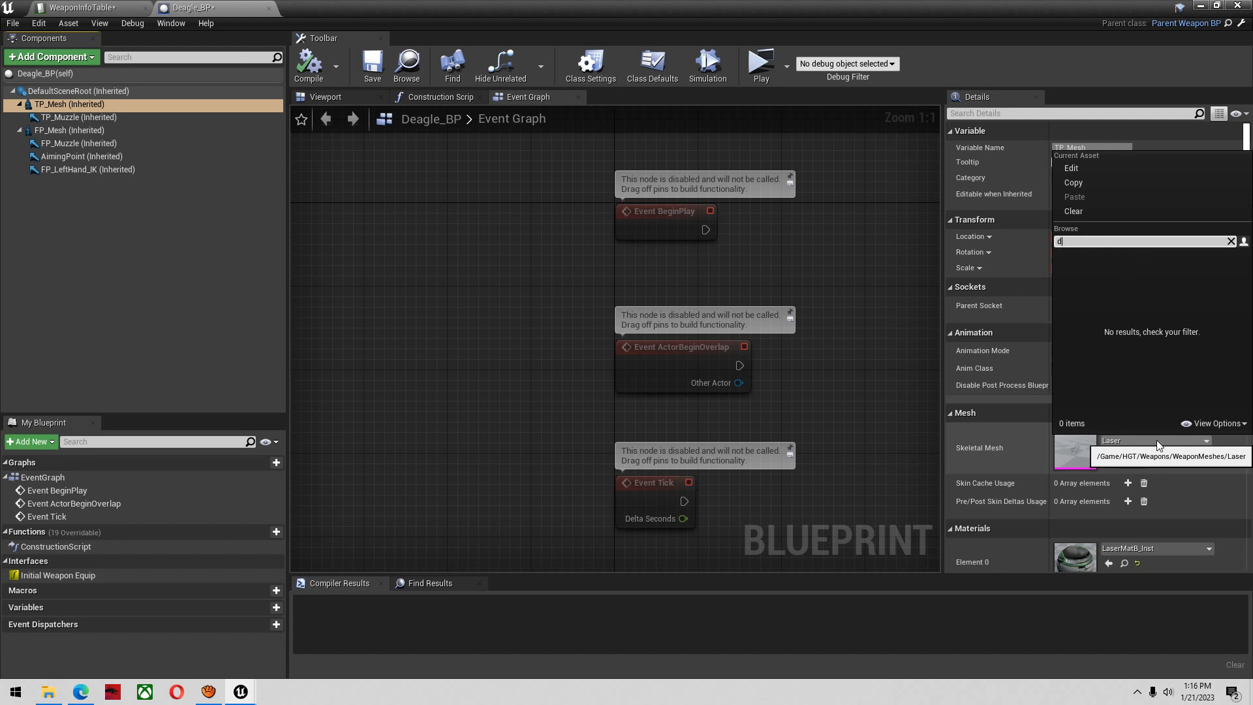
text(e)
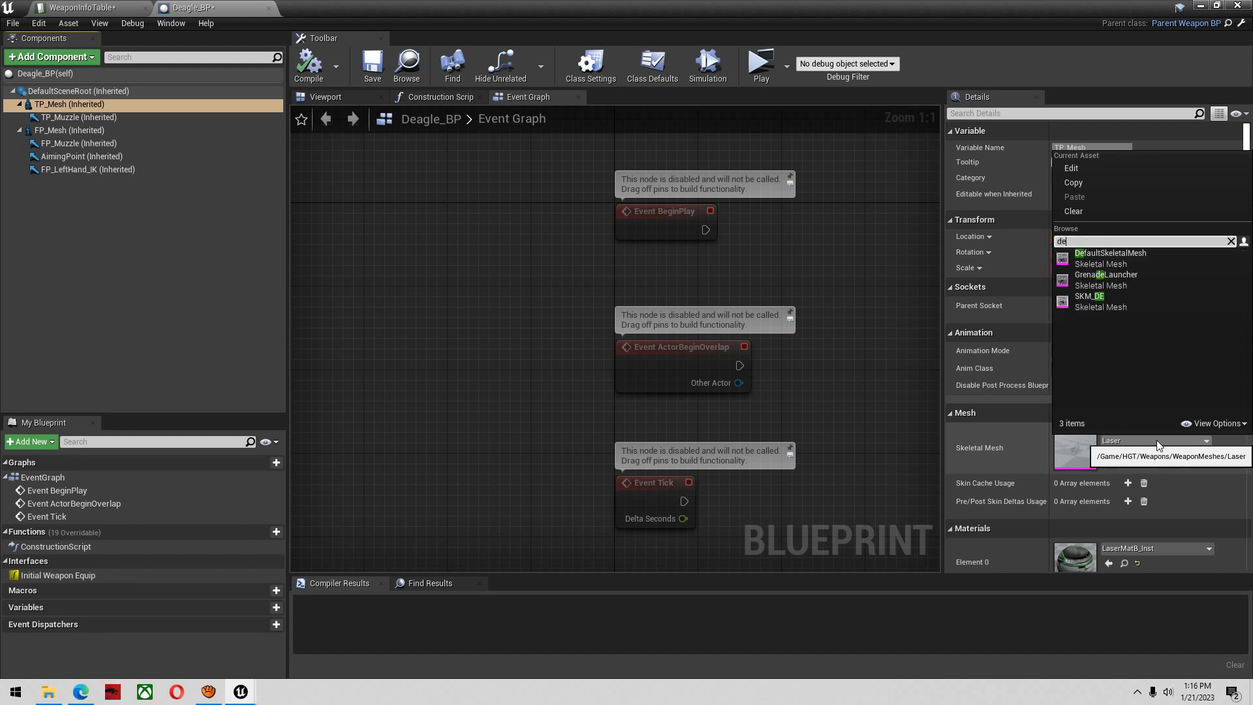
click(1091, 306)
click(1079, 369)
text(des)
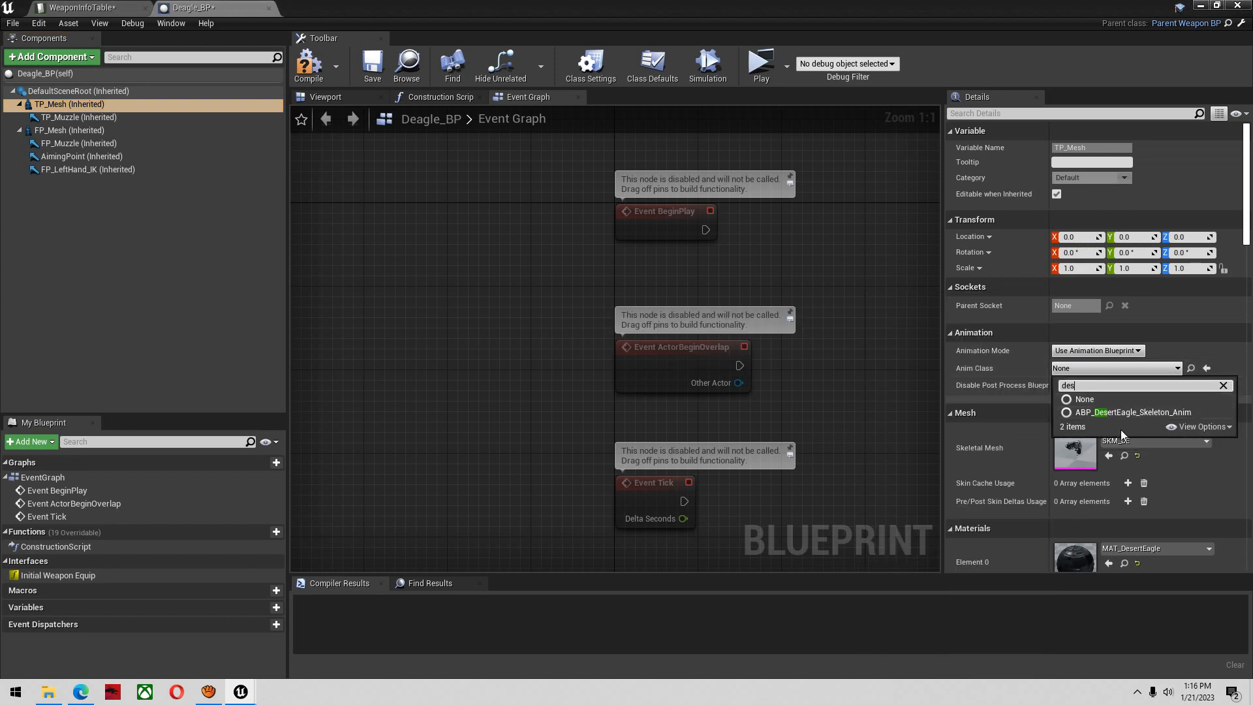
click(1132, 418)
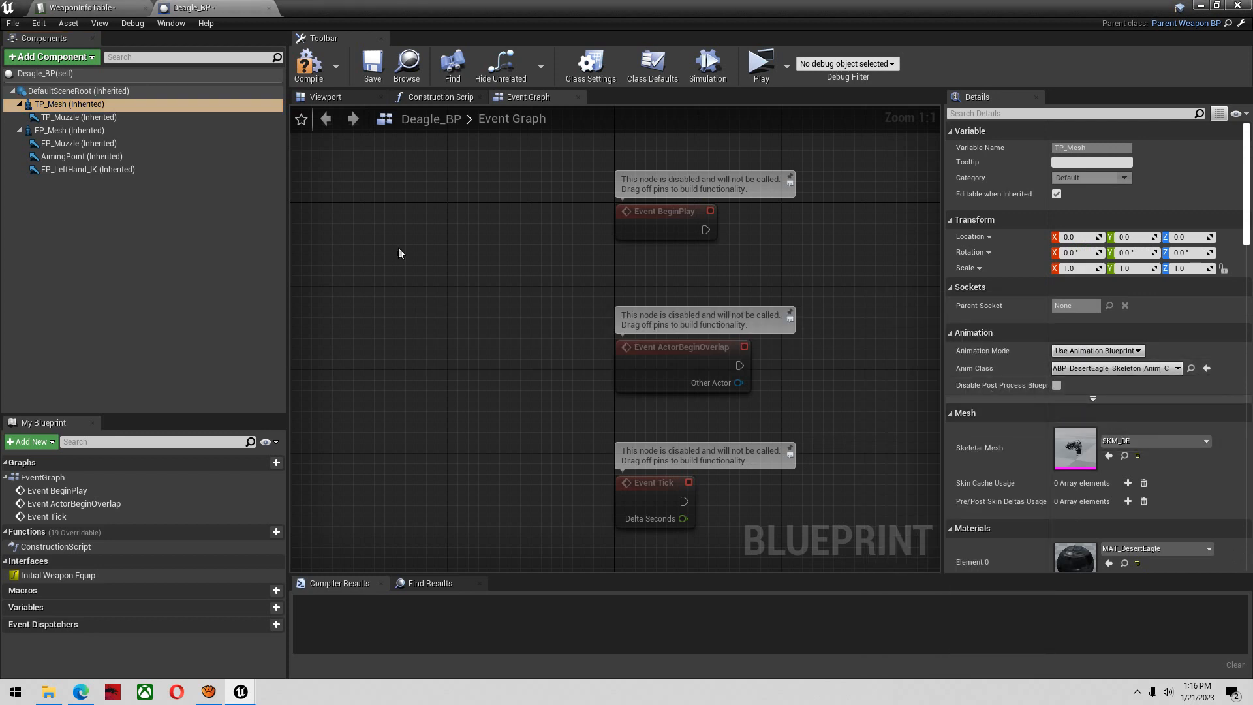
Set FP_Mesh's skeletal mesh to SKM_DE and Anim Class to ABP_DesertEagle_Skeleton_Anim, and compile and save the blueprint
click(65, 133)
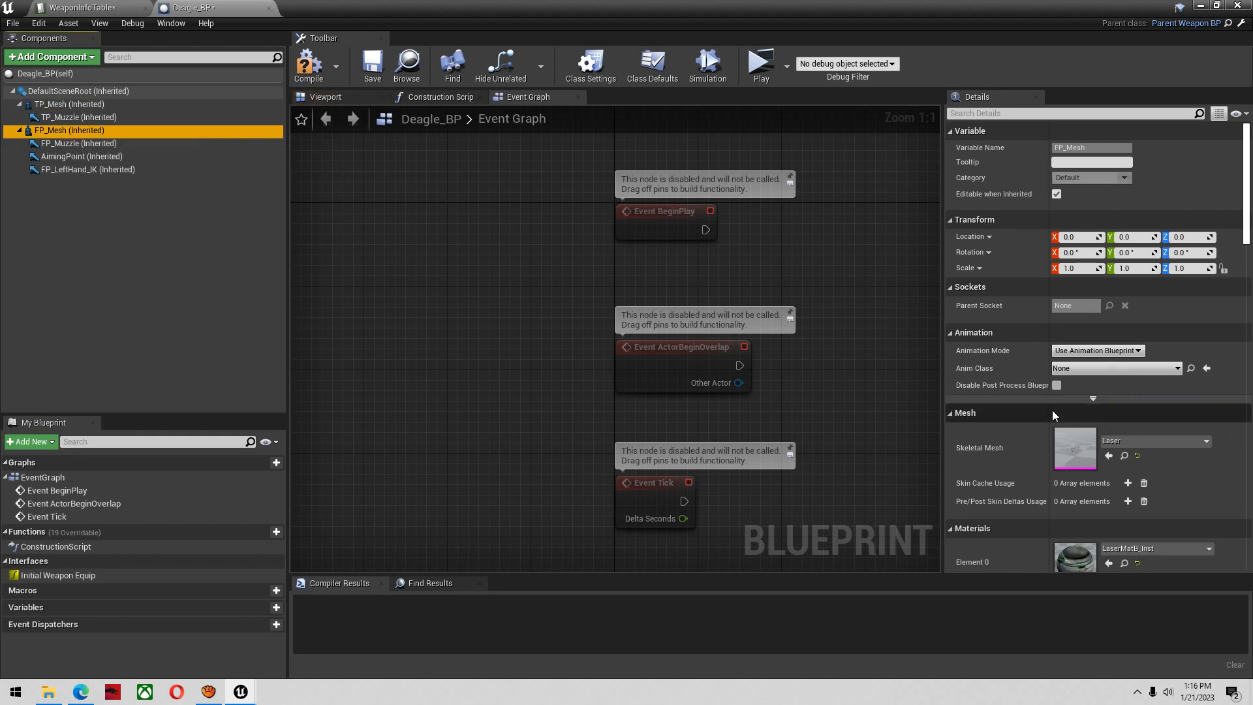
click(1149, 438)
text(de)
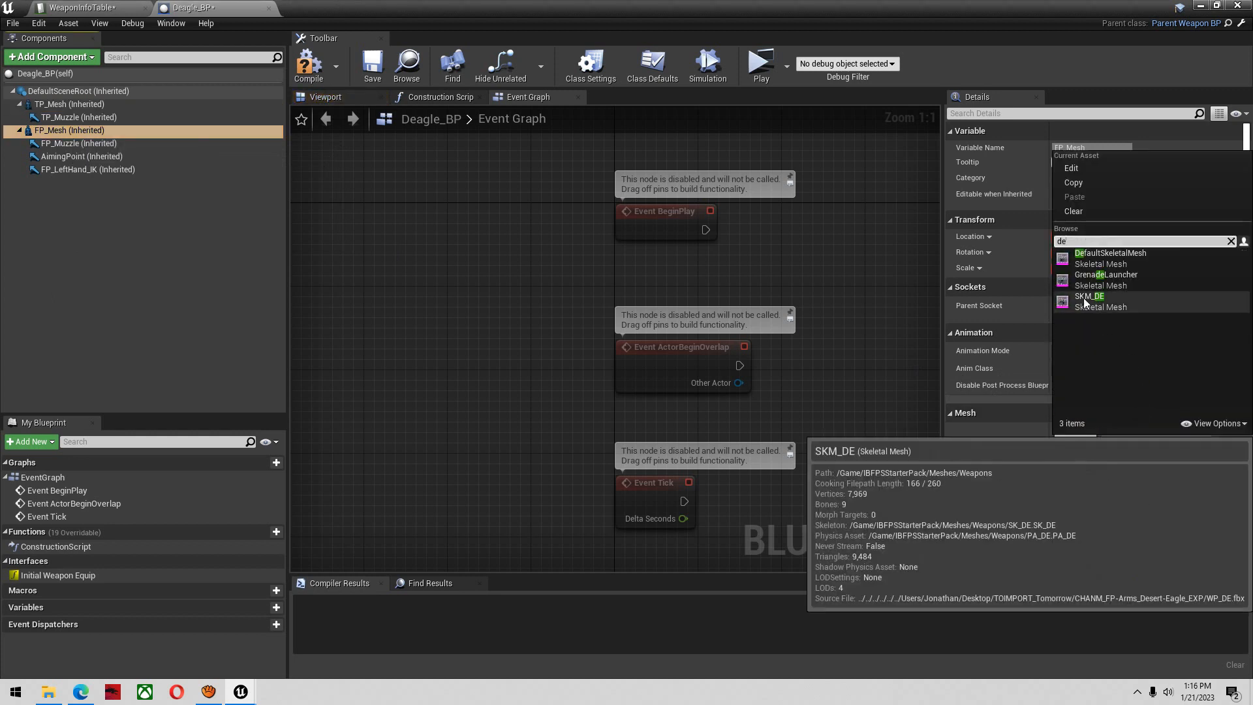
click(1085, 302)
click(1091, 368)
text(desert)
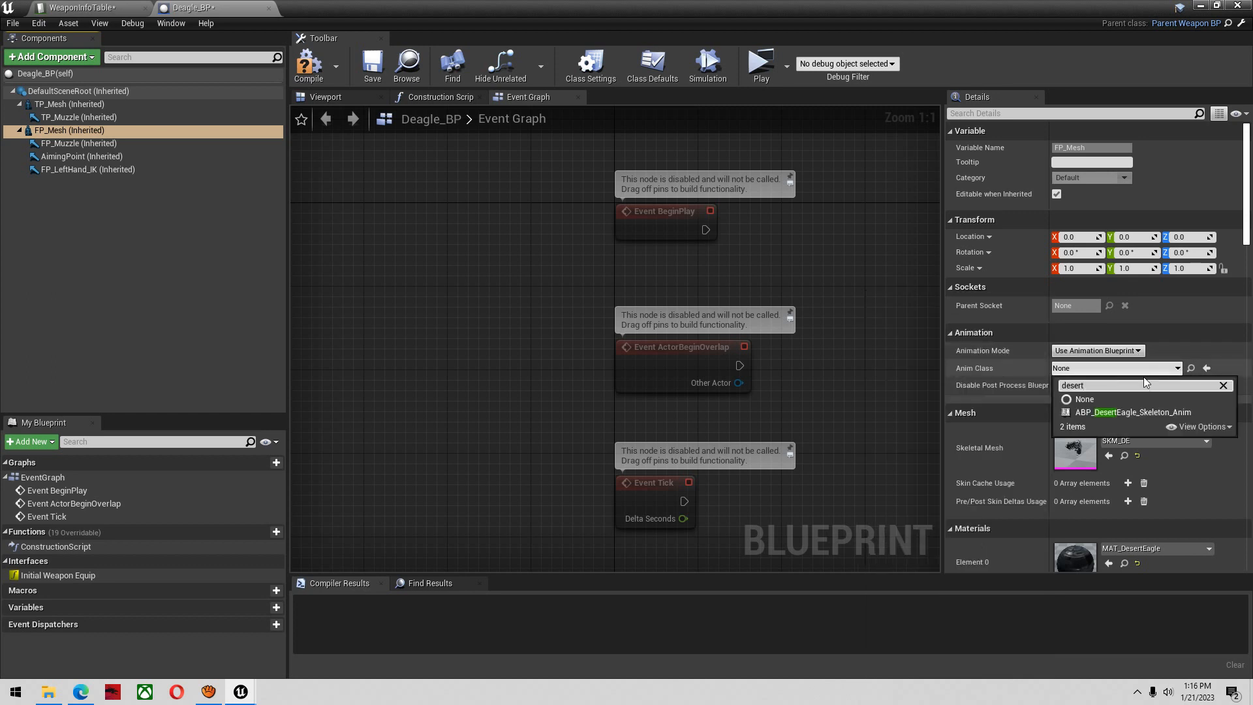
click(1128, 413)
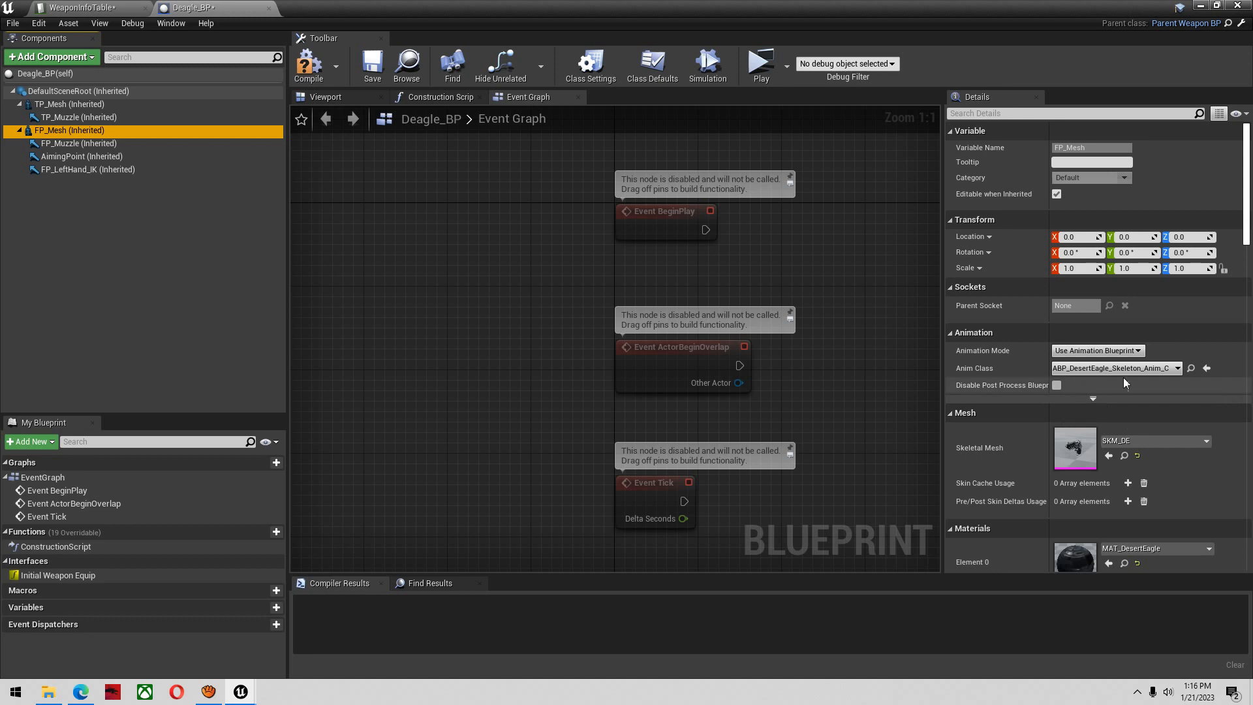
click(309, 65)
click(373, 66)
Move the TP_Muzzle and FP_Muzzle arrows together back toward the Deagle's barrel, to about X 4.35, Y 28.03, Z 11.18
click(325, 96)
right_drag(624, 287, 437, 294)
click(928, 117)
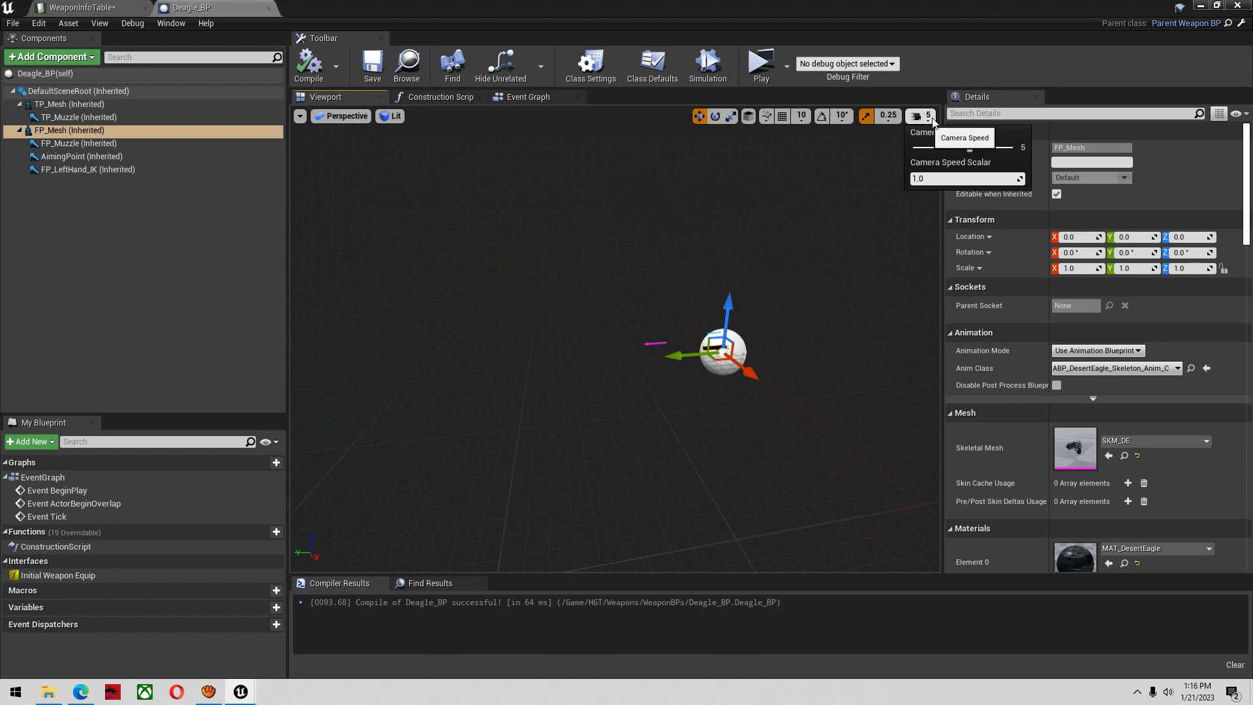
right_drag(749, 261, 803, 261)
key(w)
click(94, 124)
ctrl+click(84, 146)
right_drag(661, 313, 713, 332)
key(w)
drag(567, 309, 640, 289)
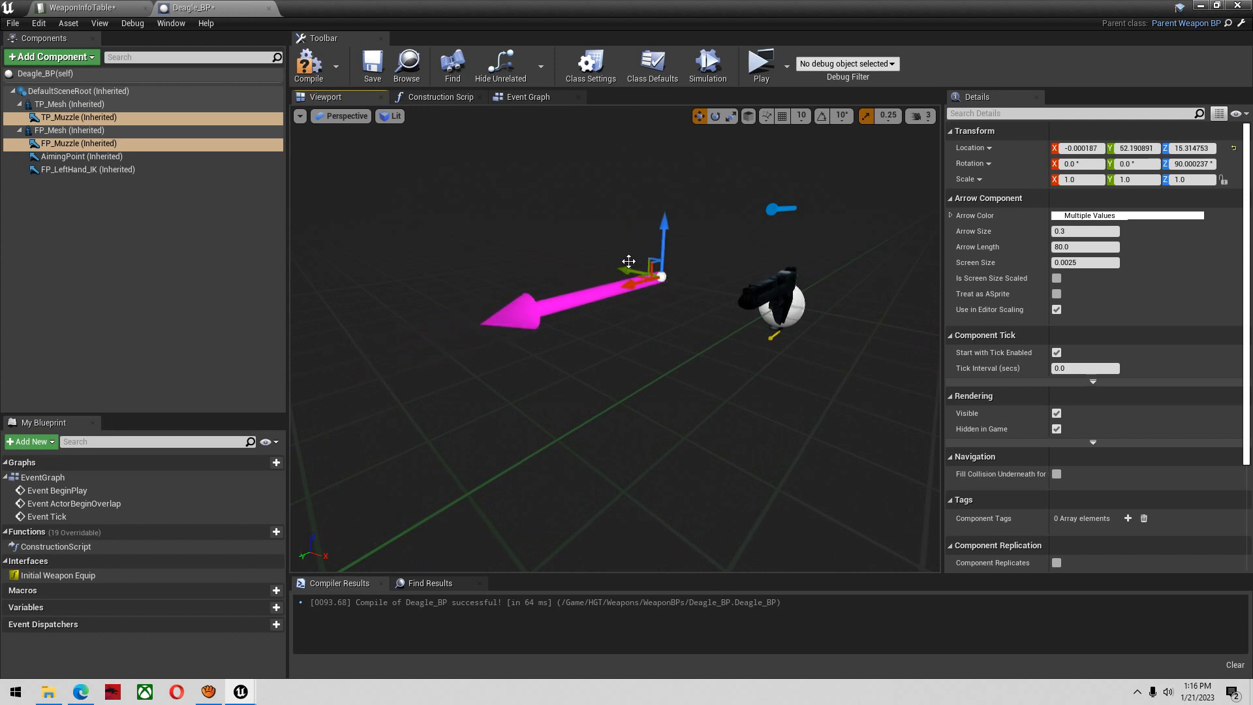
right_drag(628, 261, 646, 266)
drag(615, 265, 681, 274)
key(w)
mouse_move(681, 274)
right_down()
mouse_move(744, 294)
mouse_move(682, 268)
right_up()
key(s)
drag(709, 227, 629, 299)
key(d)
right_drag(629, 299, 451, 310)
key(w)
key(s)
drag(533, 340, 626, 326)
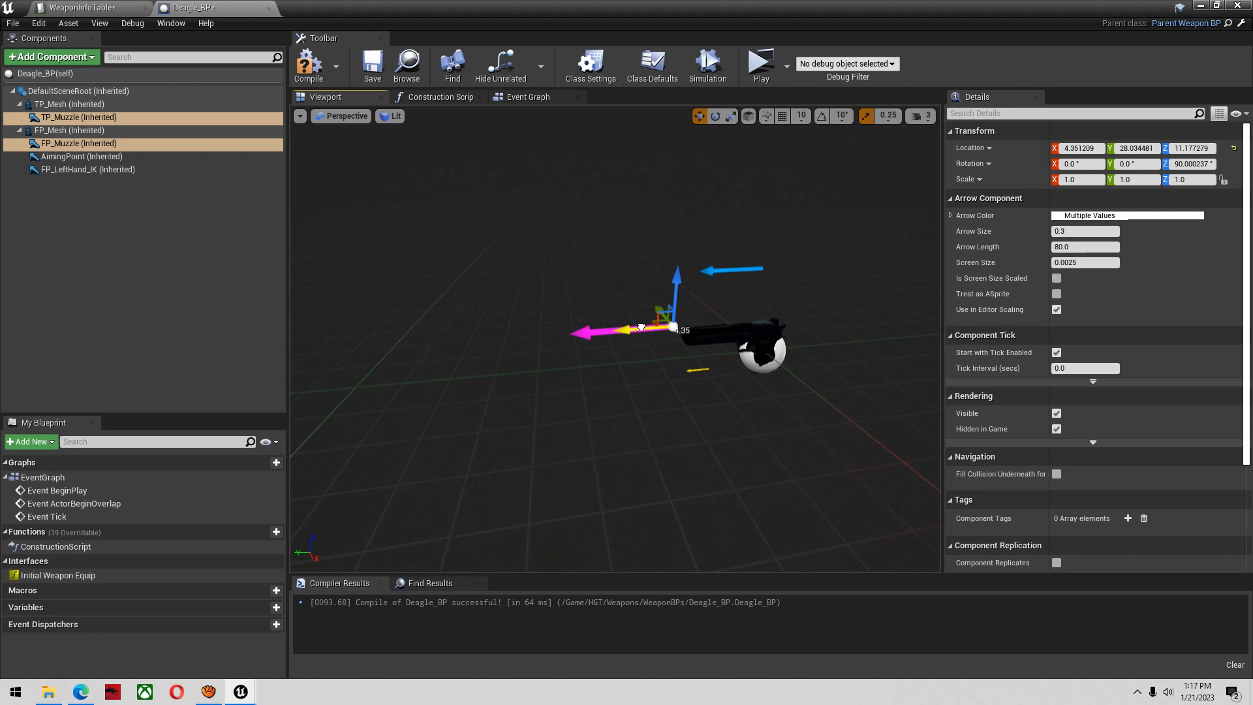
Align both muzzle arrows with the tip of the Deagle's barrel at about X -0.45, Y 23.65, Z 7.62, and save the blueprint
key(w)
right_drag(678, 292, 711, 293)
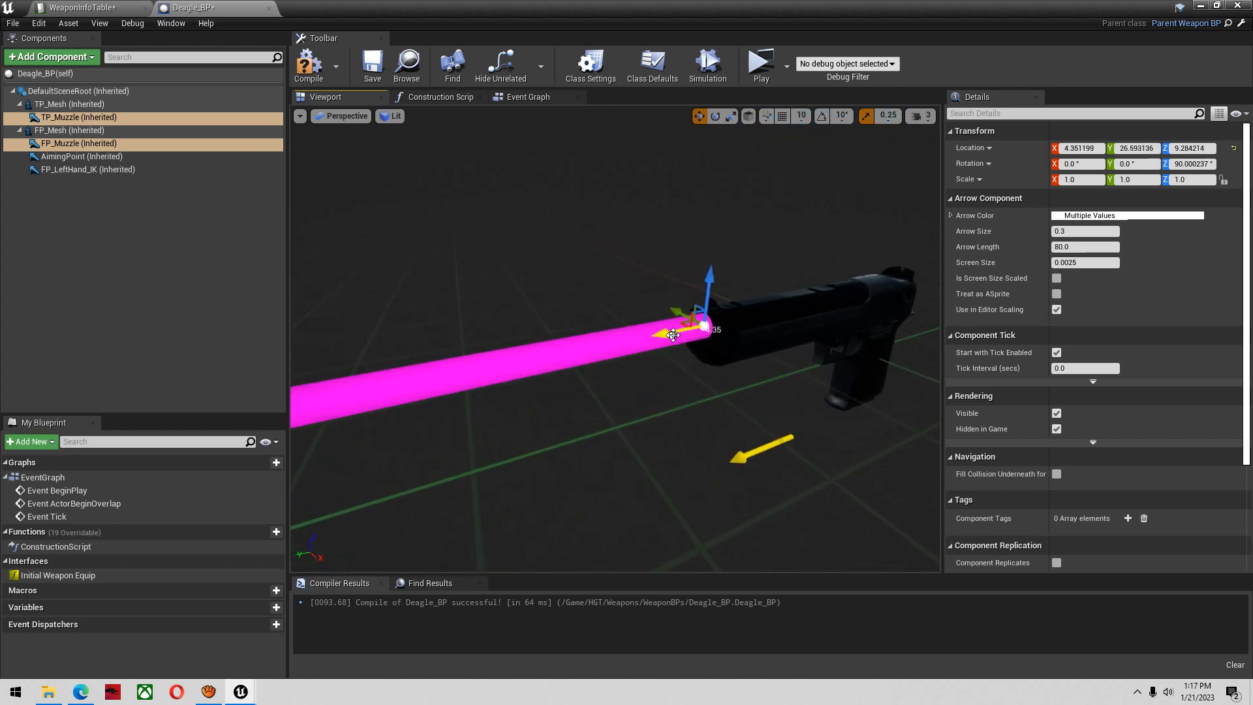
drag(683, 331, 662, 335)
key(s)
right_drag(683, 337, 738, 344)
key(a)
click(924, 118)
drag(945, 150, 914, 150)
key(a)
right_drag(842, 225, 898, 228)
key(s)
drag(691, 369, 601, 400)
drag(638, 350, 637, 377)
drag(657, 434, 623, 396)
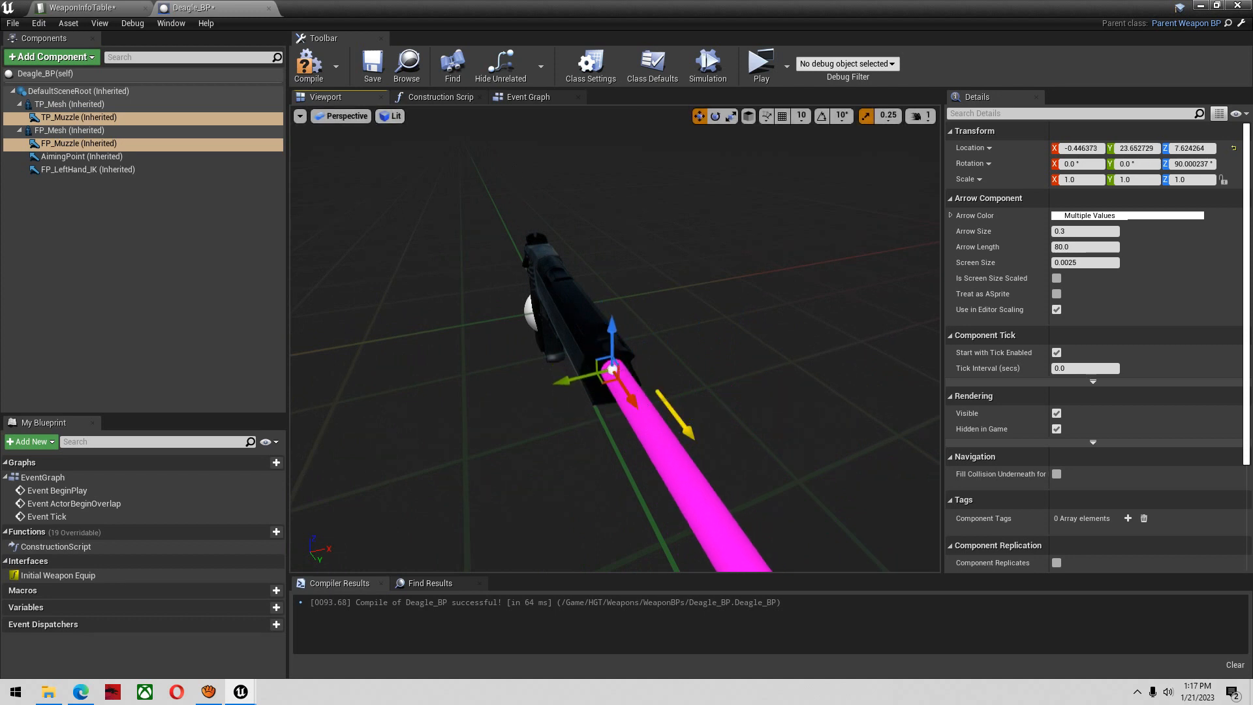
click(370, 63)
Move the AimingPoint arrow behind the Deagle near sight height, to about Y -24.89, Z 8.62
right_drag(455, 216, 359, 219)
click(122, 197)
click(82, 157)
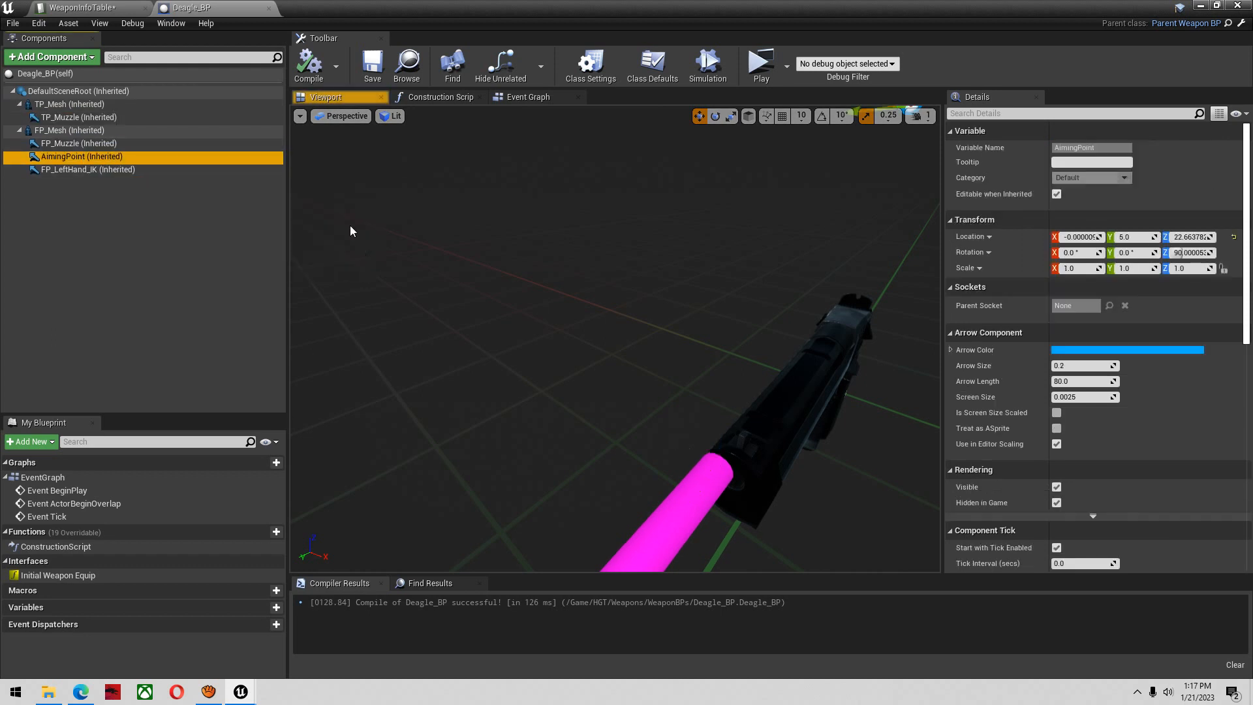
key(f)
right_drag(629, 310, 653, 310)
drag(582, 277, 856, 285)
right_drag(802, 263, 841, 252)
drag(774, 268, 767, 365)
right_drag(767, 365, 894, 385)
right_drag(757, 339, 723, 336)
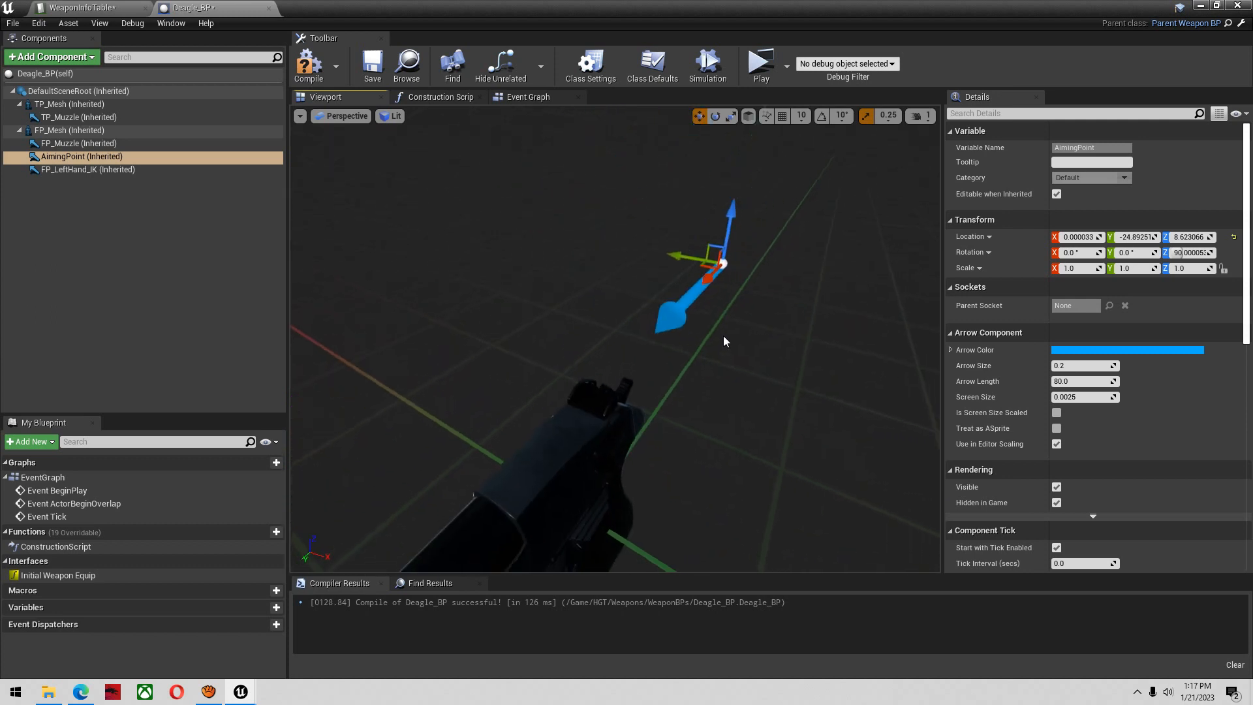
Shift the AimingPoint arrow farther behind the Deagle to about Y -35.37, Z 9.00, and compile and save the blueprint
right_drag(699, 288, 672, 291)
drag(762, 284, 732, 314)
right_drag(732, 313, 757, 328)
drag(723, 196, 723, 189)
right_drag(723, 196, 569, 255)
drag(711, 285, 852, 253)
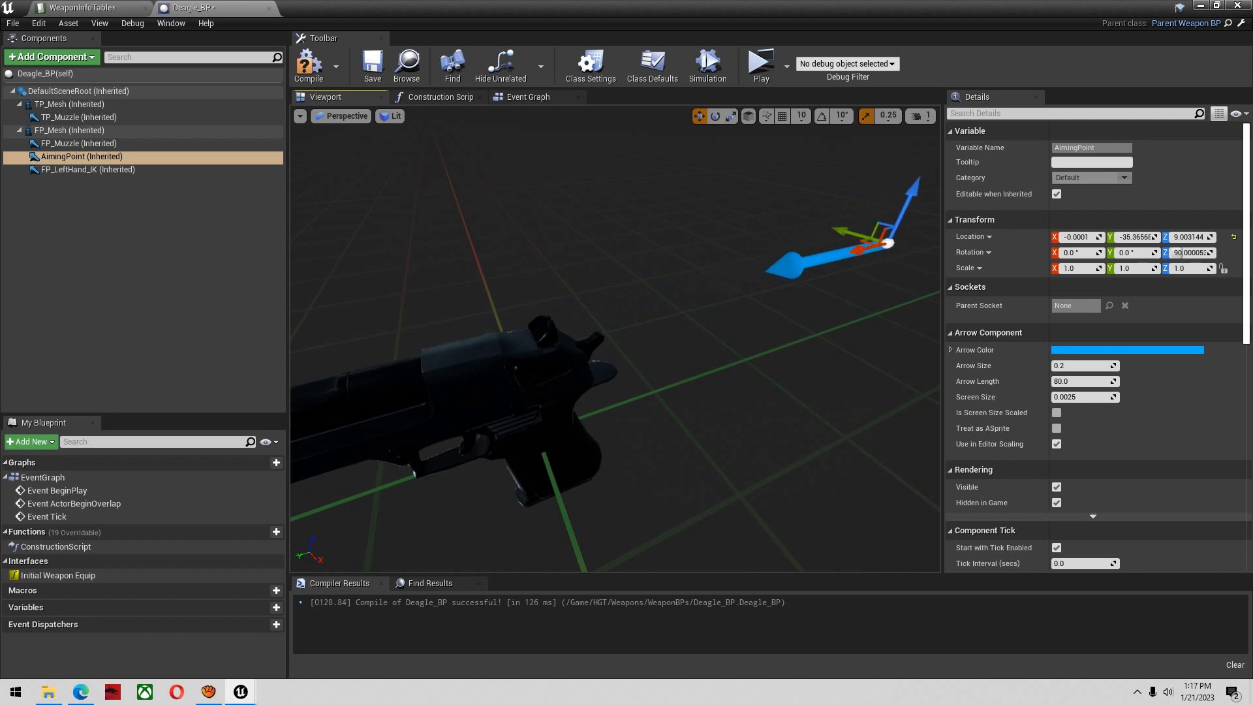
click(308, 65)
click(372, 65)
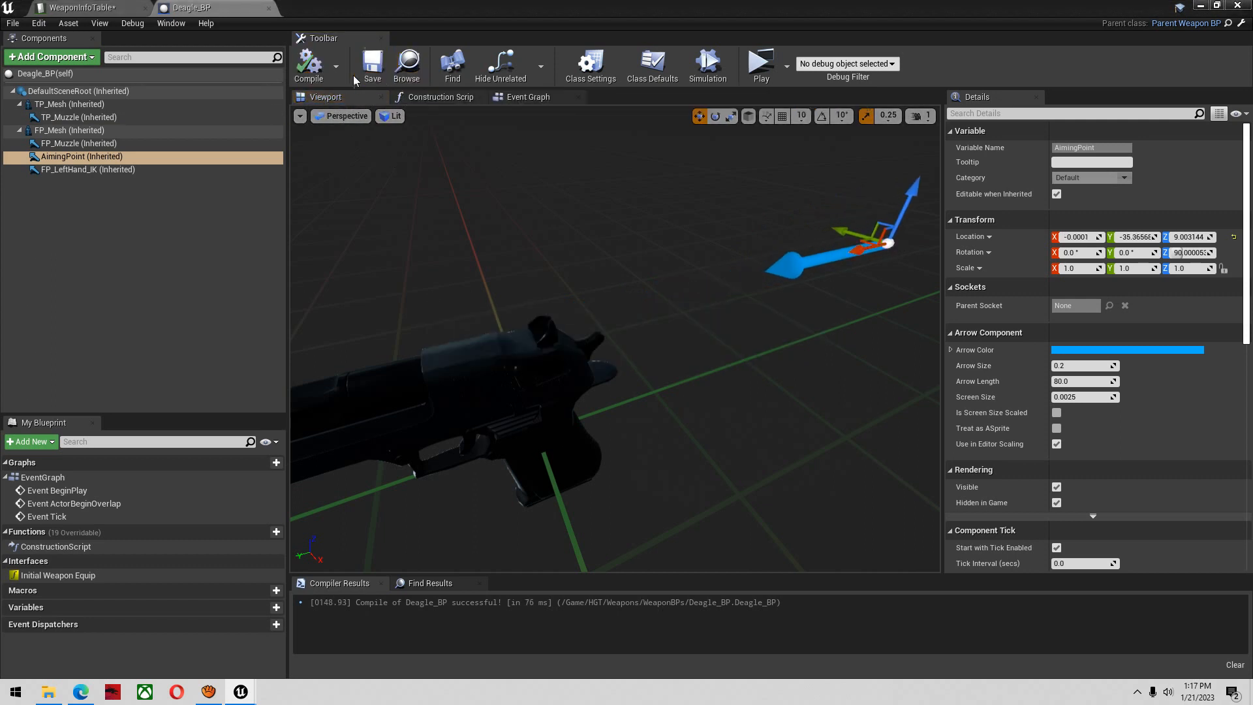
In WeaponInfoTable's Deagle row, set WeaponBP to Deagle_BP and WeaponAnimSet to Deagle, and save the table
click(84, 8)
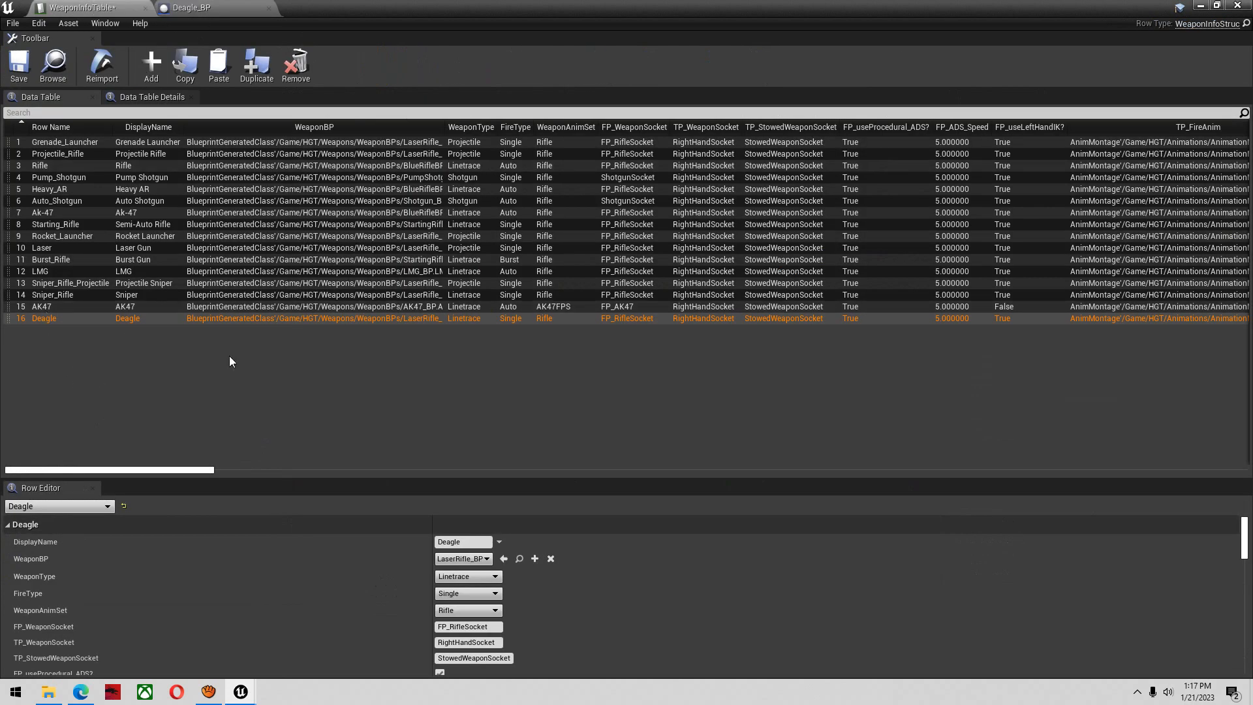
click(504, 558)
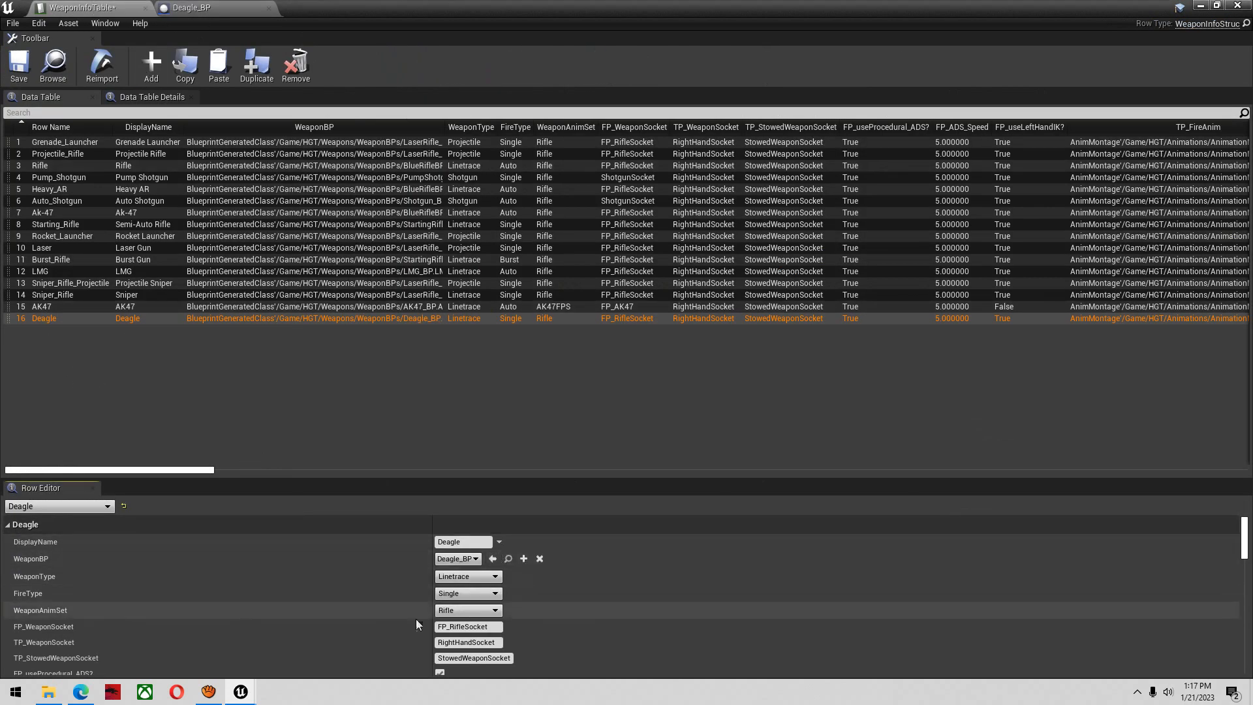
click(442, 613)
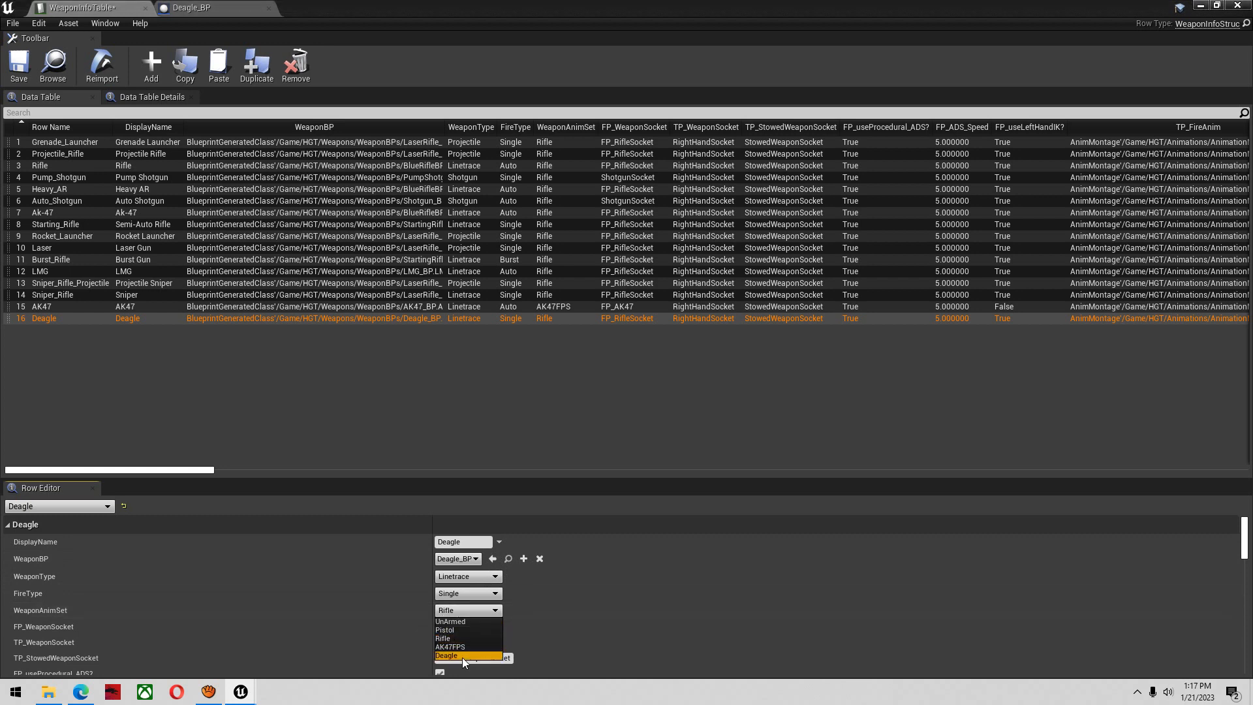
click(465, 646)
click(19, 63)
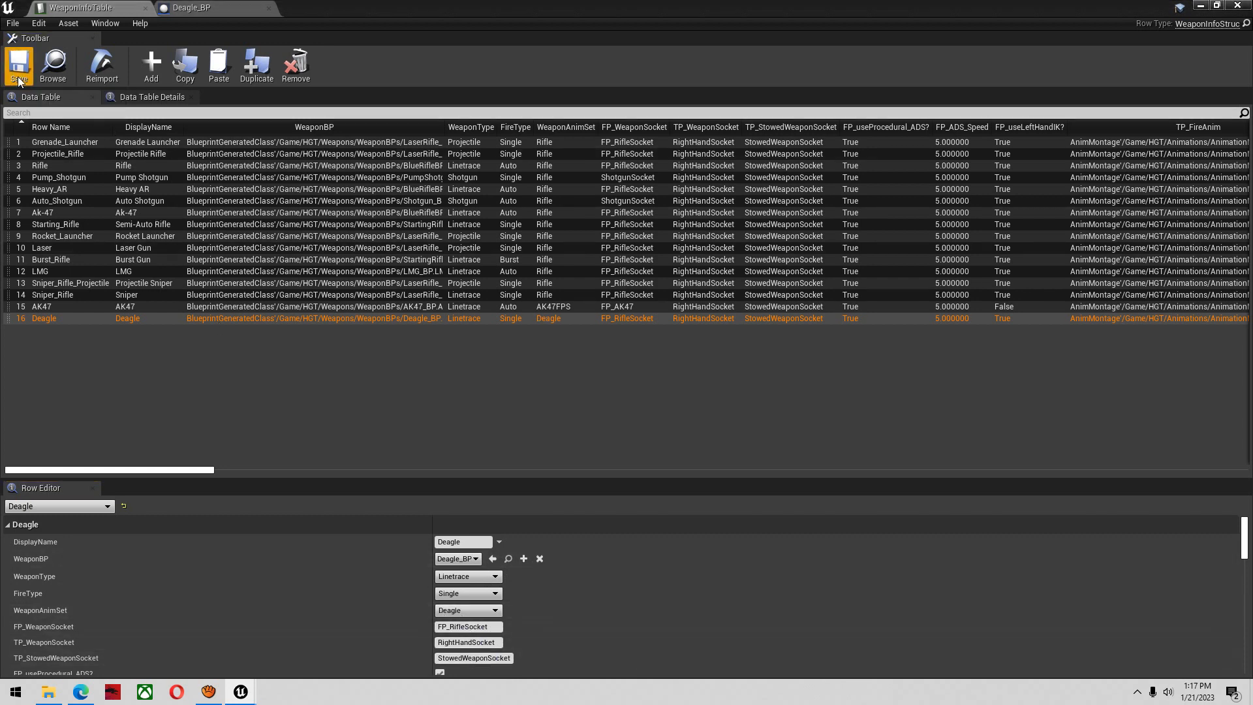
scroll(378, 568, down, 2)
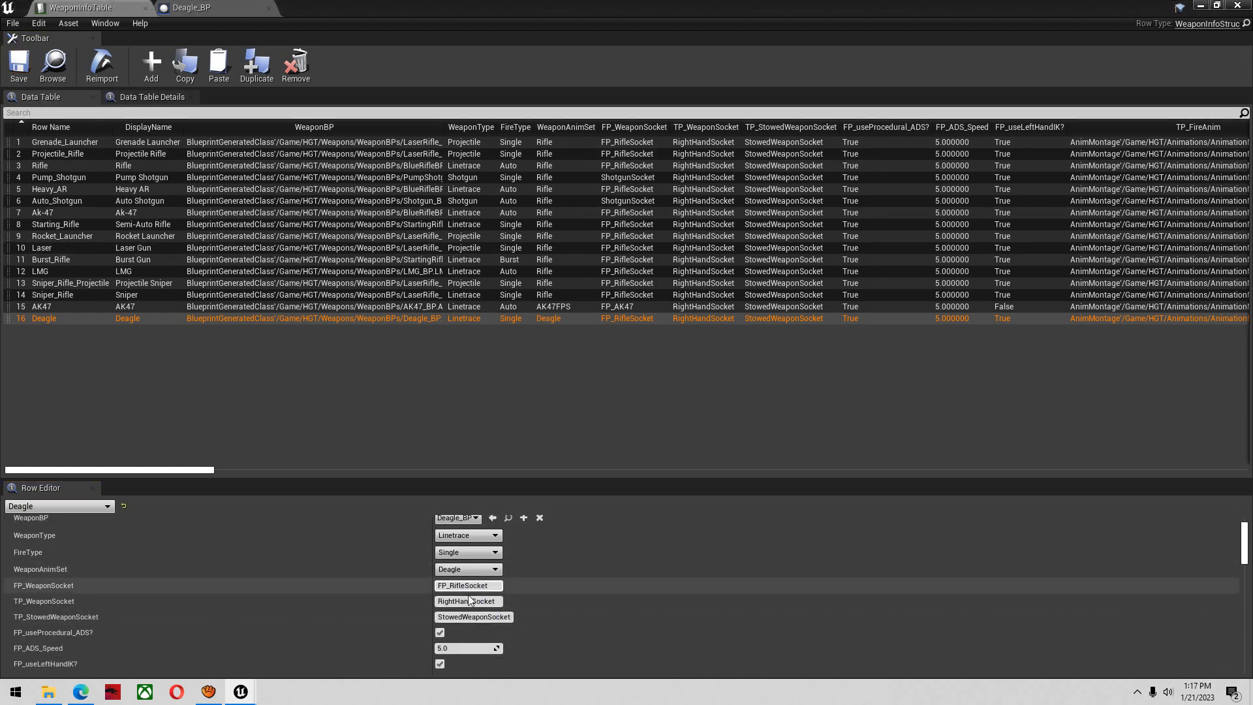
Find FirstPerson_AnimBP in the HGT folder by searching "first" and open its AnimGraph
click(1202, 5)
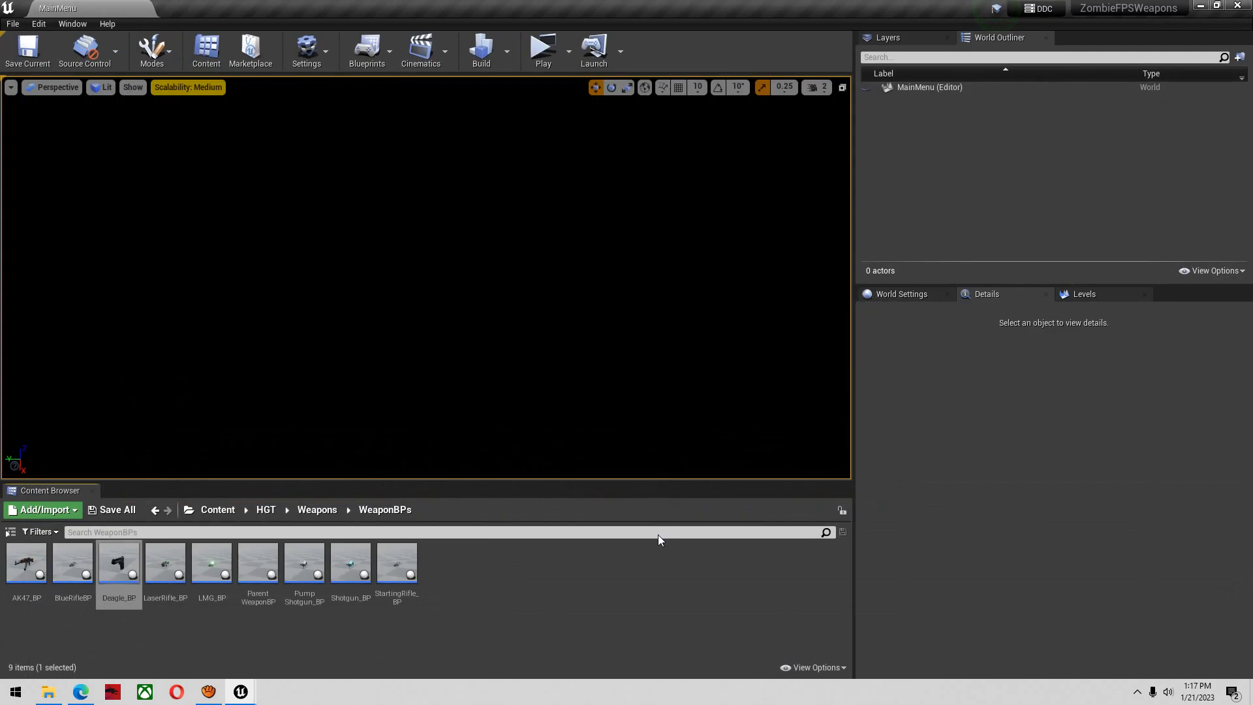
click(270, 515)
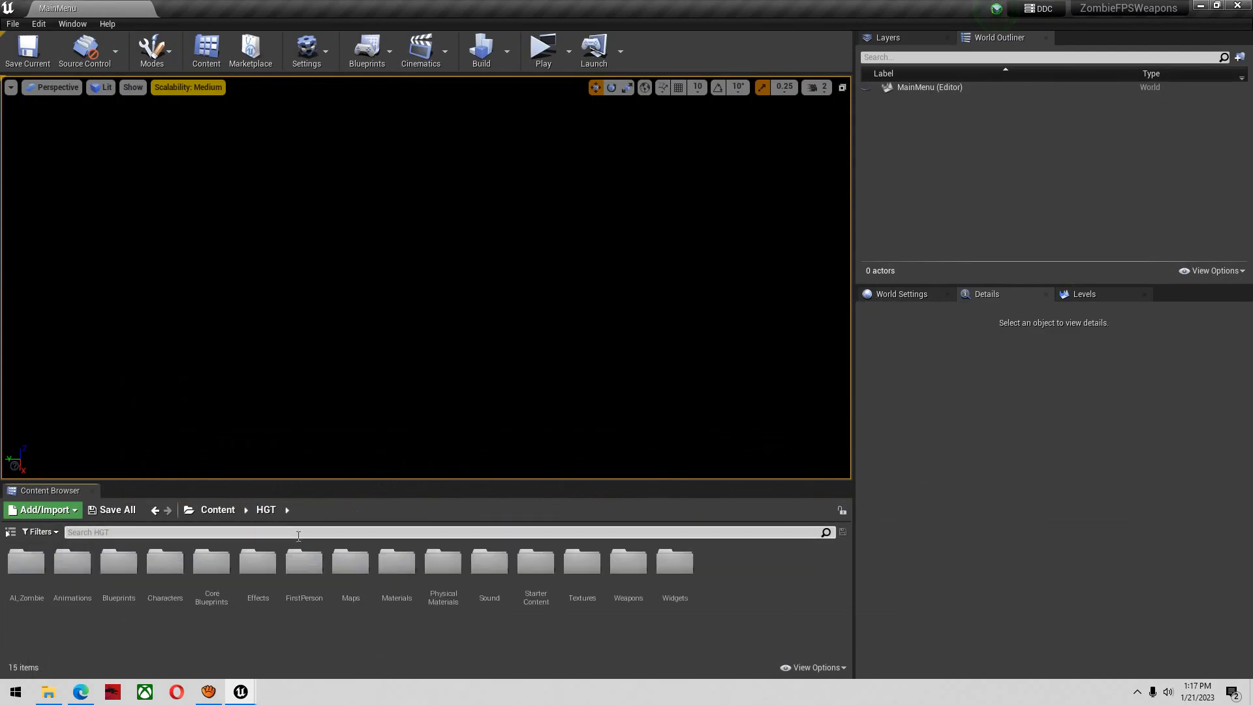
click(299, 531)
text(first)
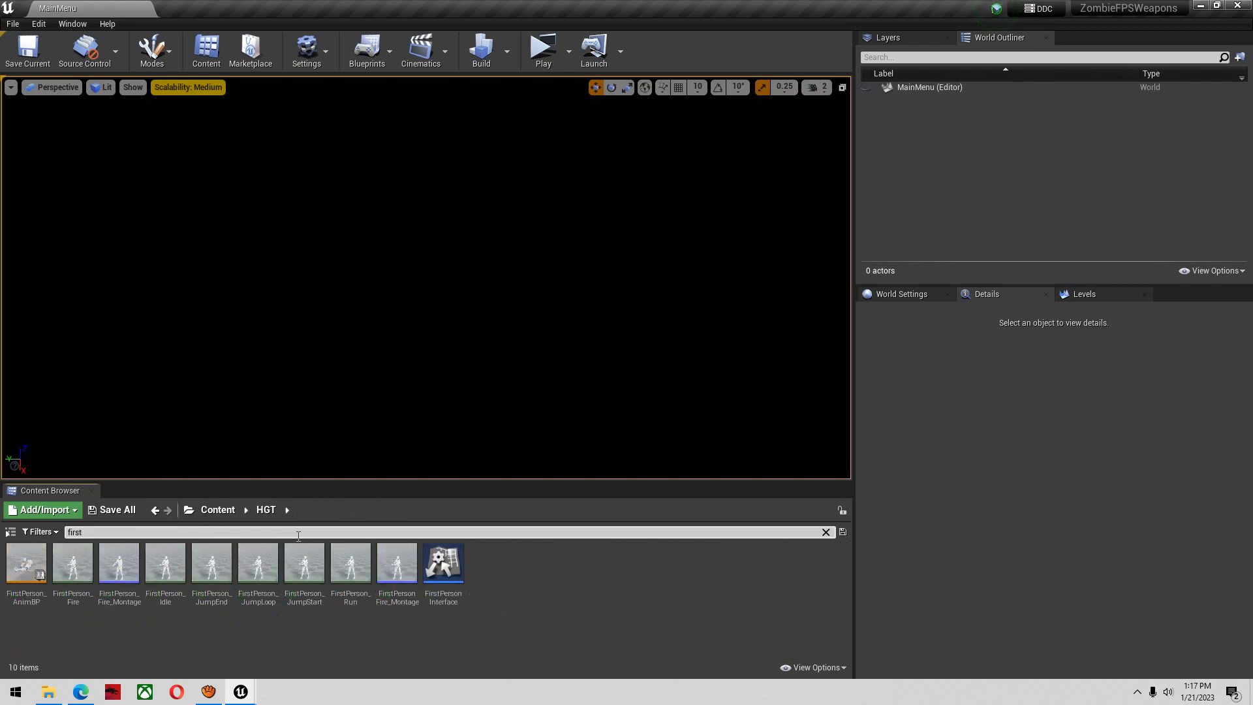
click(21, 576)
double_click(20, 577)
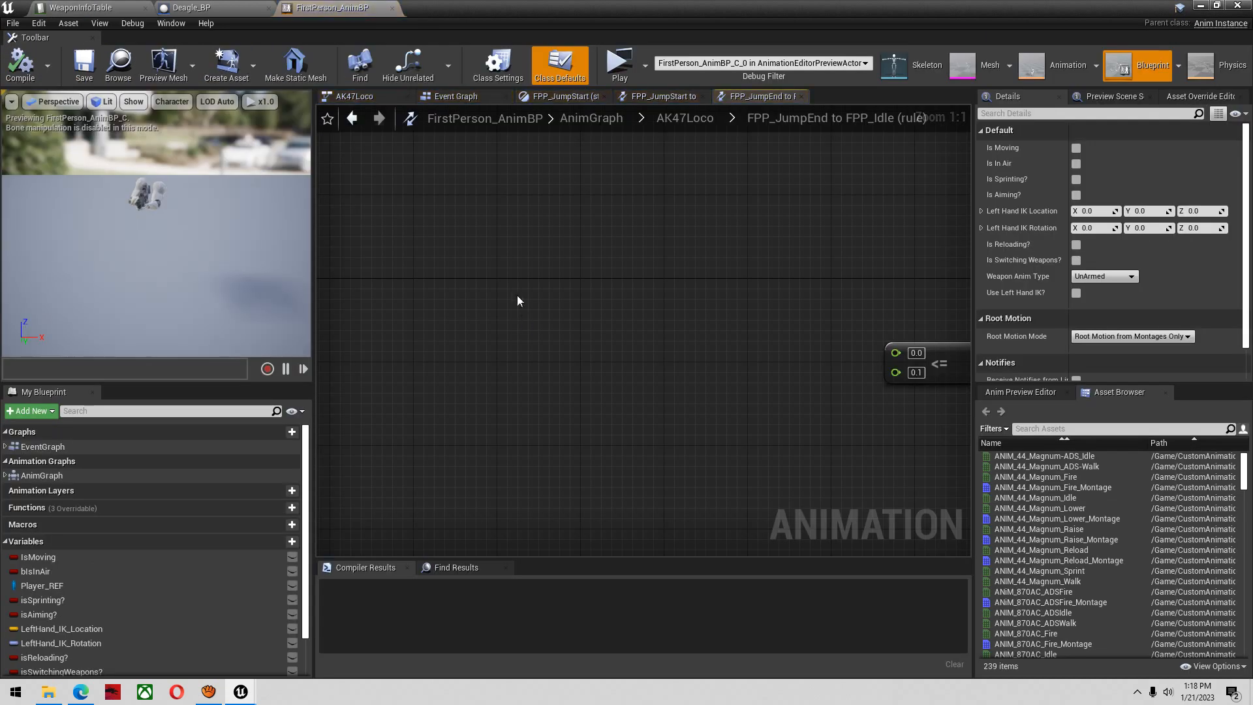
scroll(523, 265, down, 3)
click(56, 476)
double_click(57, 476)
Add a Deagle Pose input to the Blend Poses (WeaponAnims_Enum) node
scroll(764, 350, up, 3)
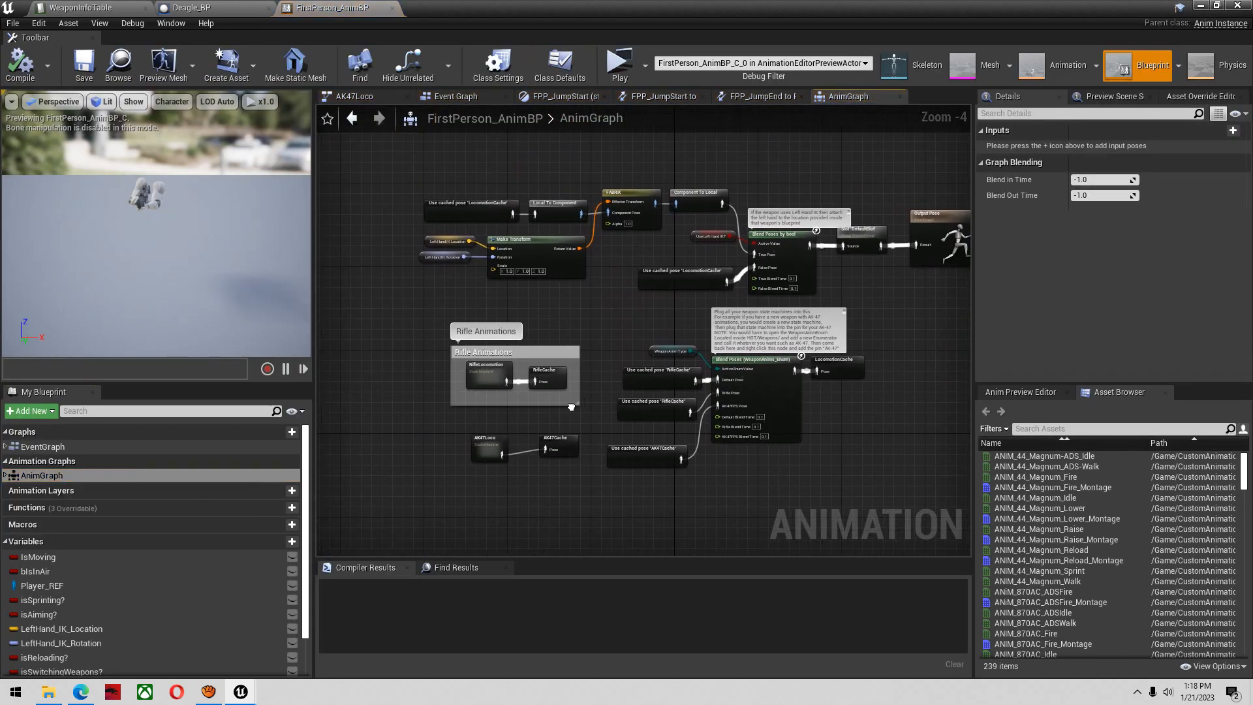
right_click(747, 347)
click(793, 674)
right_drag(709, 430, 702, 354)
right_drag(612, 470, 850, 428)
Duplicate the AK47Loco state machine below the original and rename the copy DeagleLoco
click(522, 364)
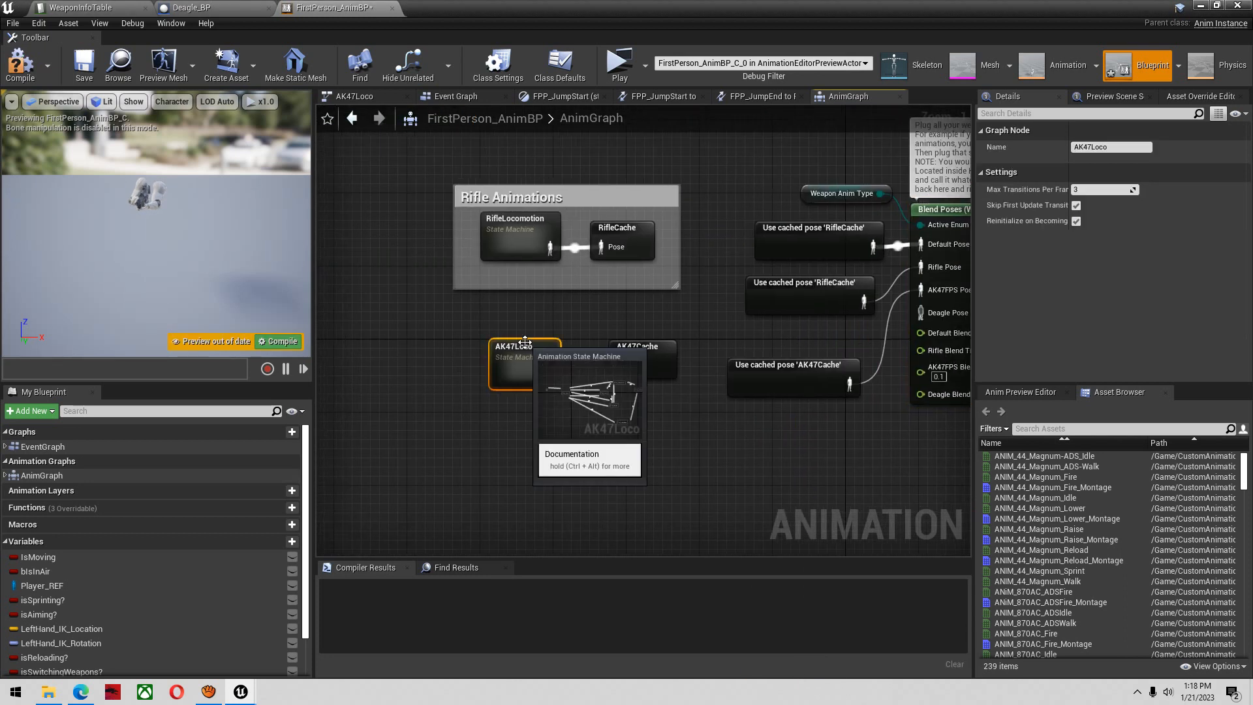
key(ctrl+c)
click(527, 471)
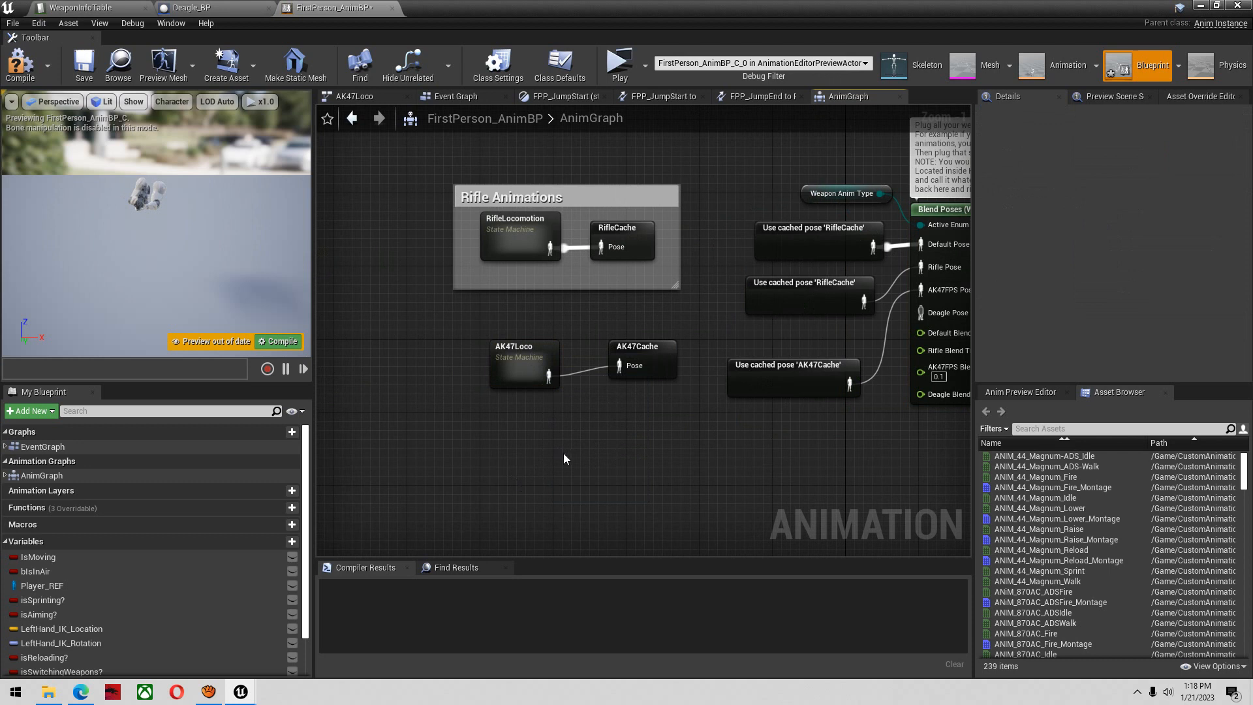
key(ctrl+v)
click(636, 354)
click(638, 509)
key(ctrl+v)
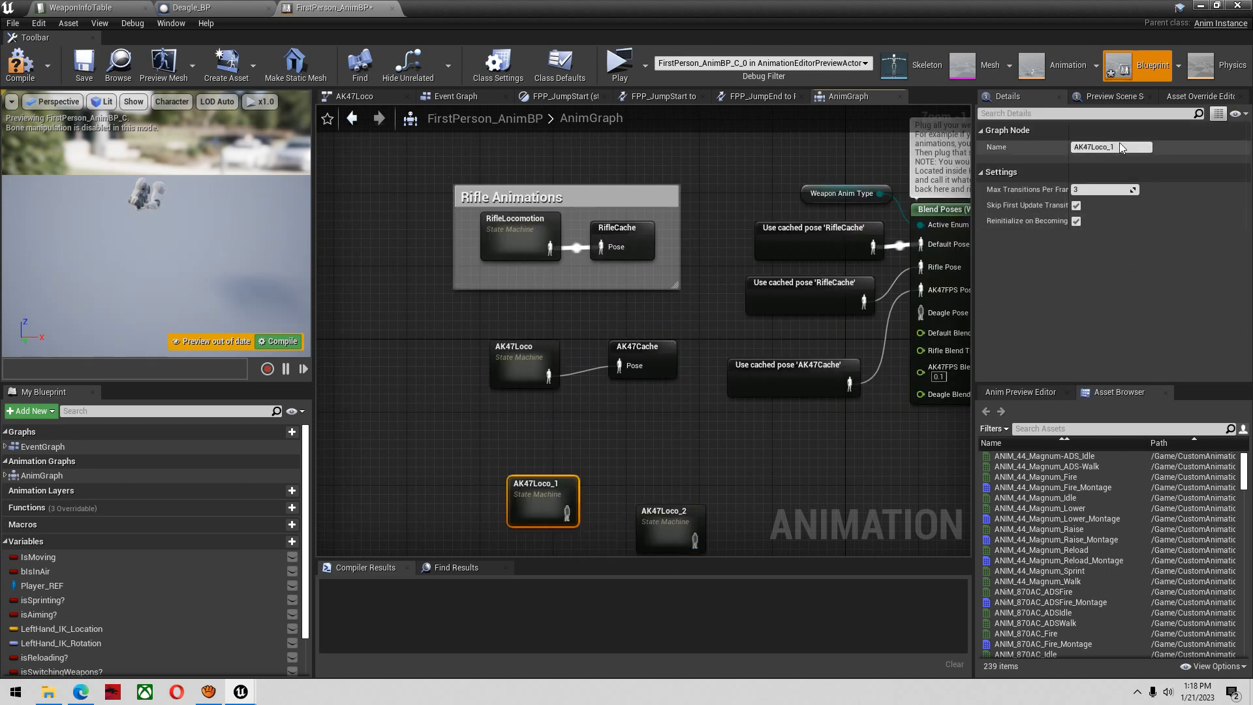
drag(1130, 151, 965, 175)
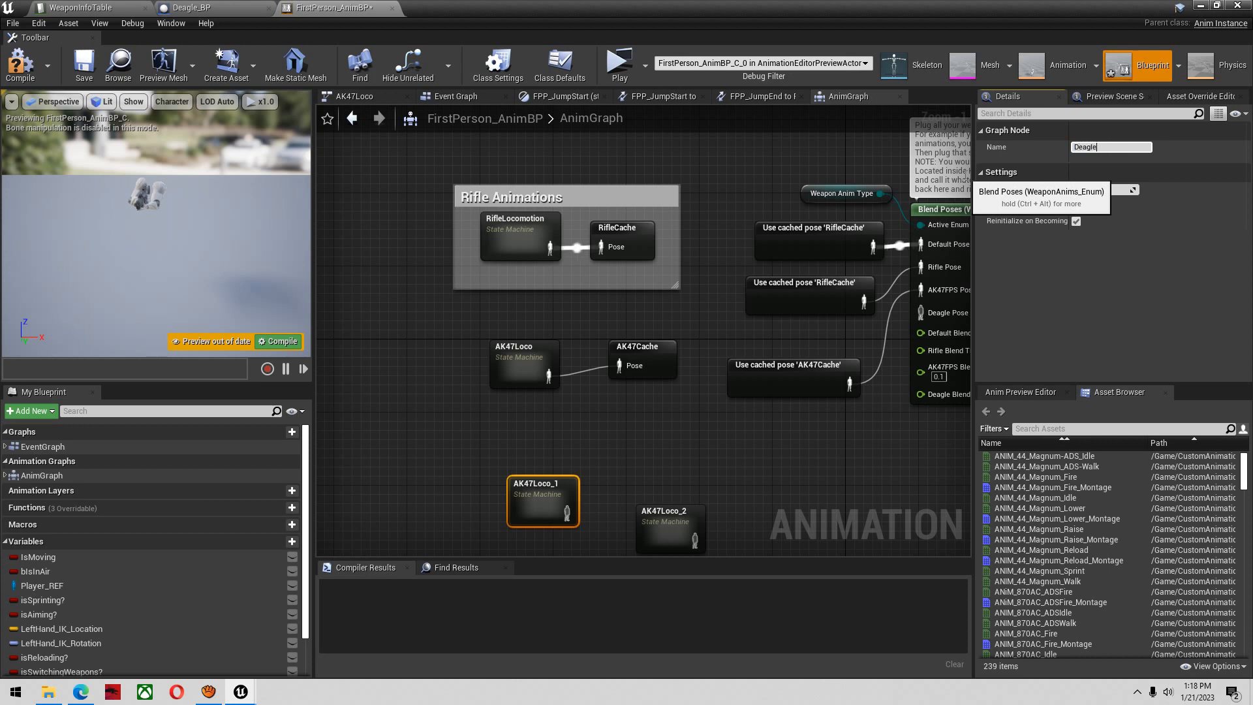
text(DeagleLoco)
key(Return)
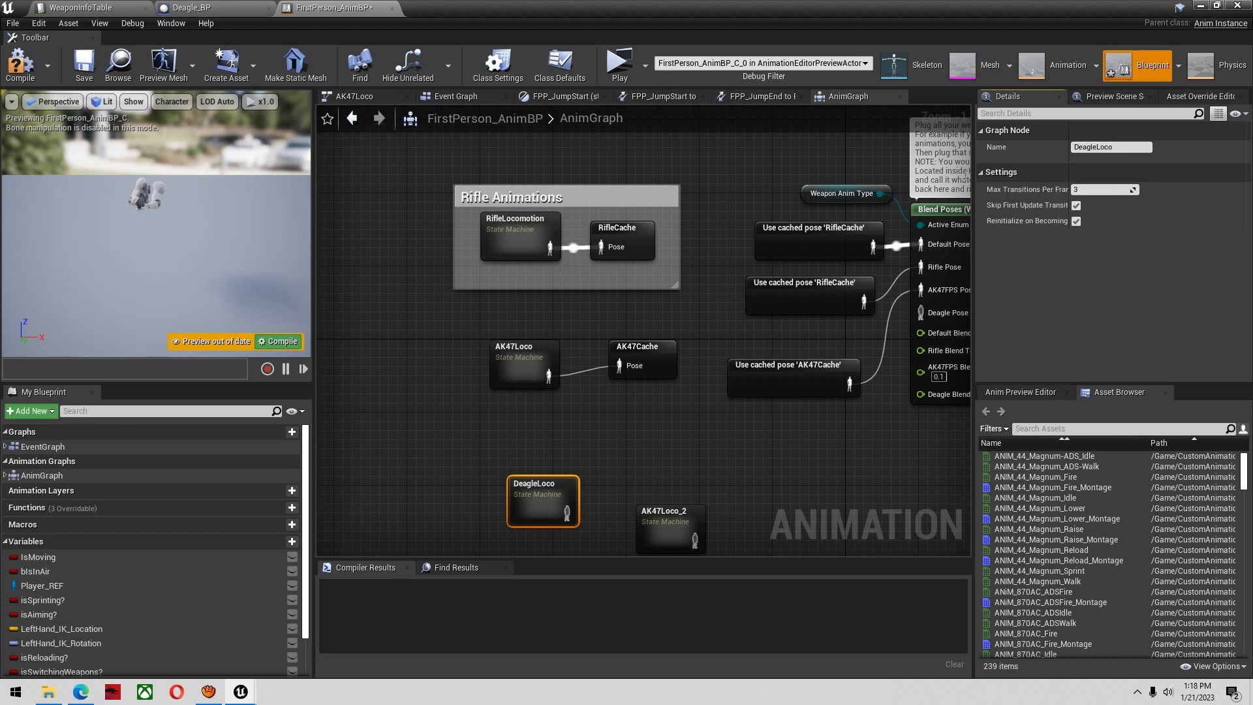
Delete the surplus AK47Loco_2 state machine copy
click(666, 515)
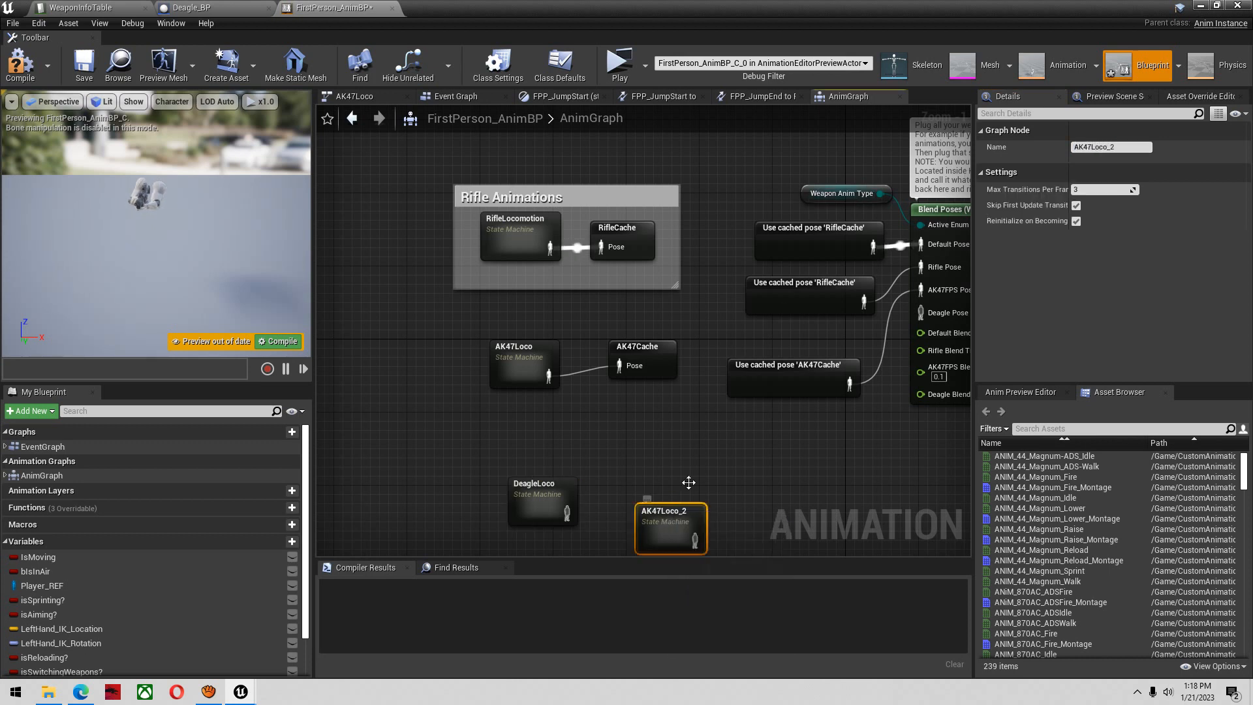
drag(1131, 147, 1043, 155)
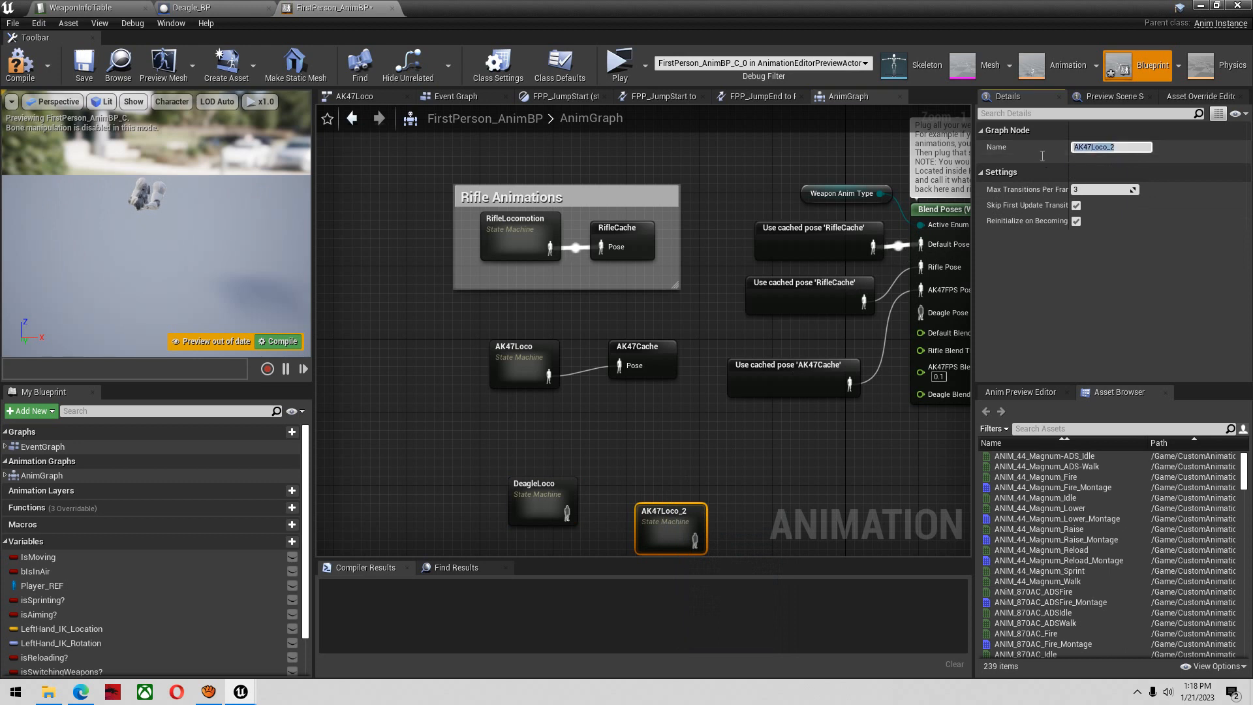
click(691, 520)
key(Delete)
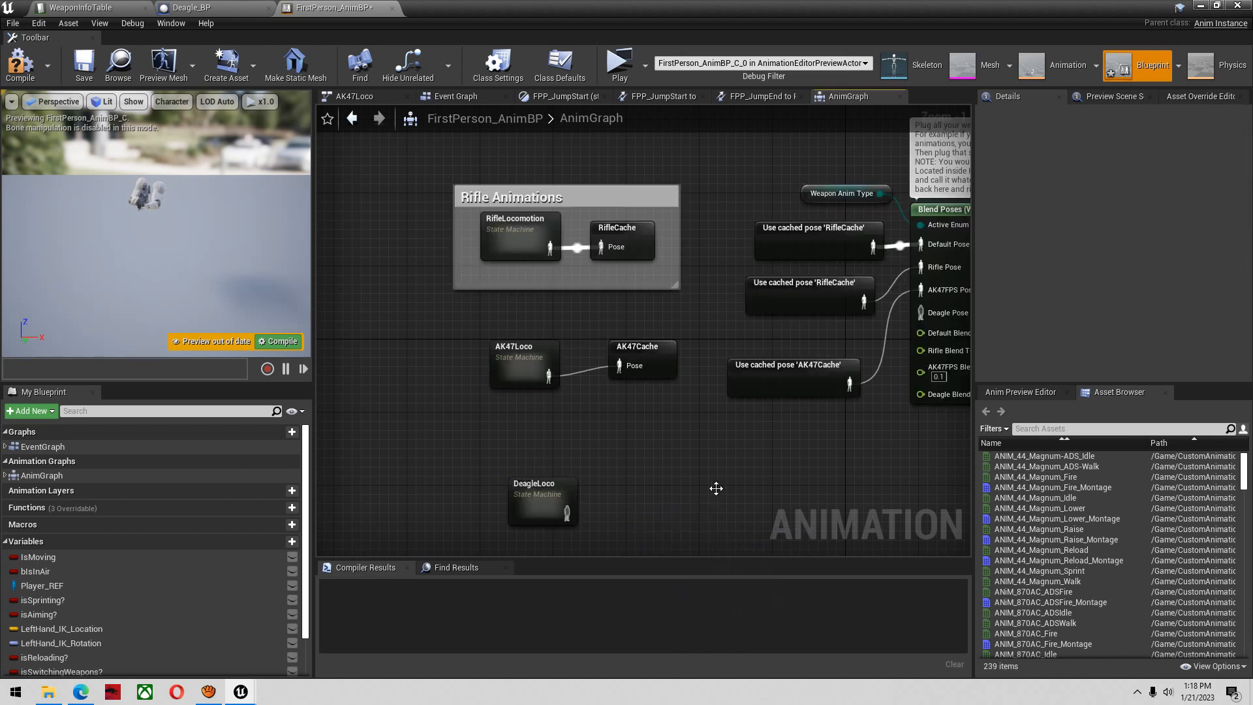
Duplicate the AK47Cache node beside DeagleLoco, rename it DeagleCache, and connect DeagleLoco's output to its Pose input
click(635, 356)
key(ctrl+c)
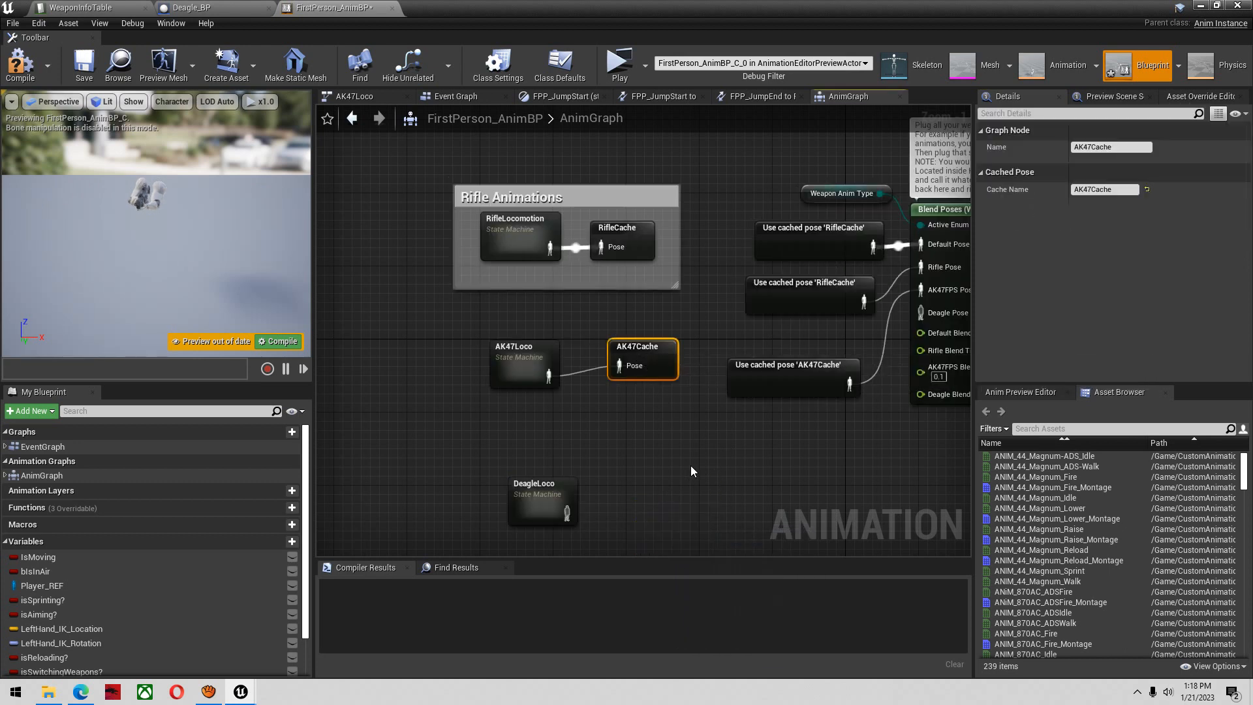
key(ctrl+v)
drag(688, 505, 652, 497)
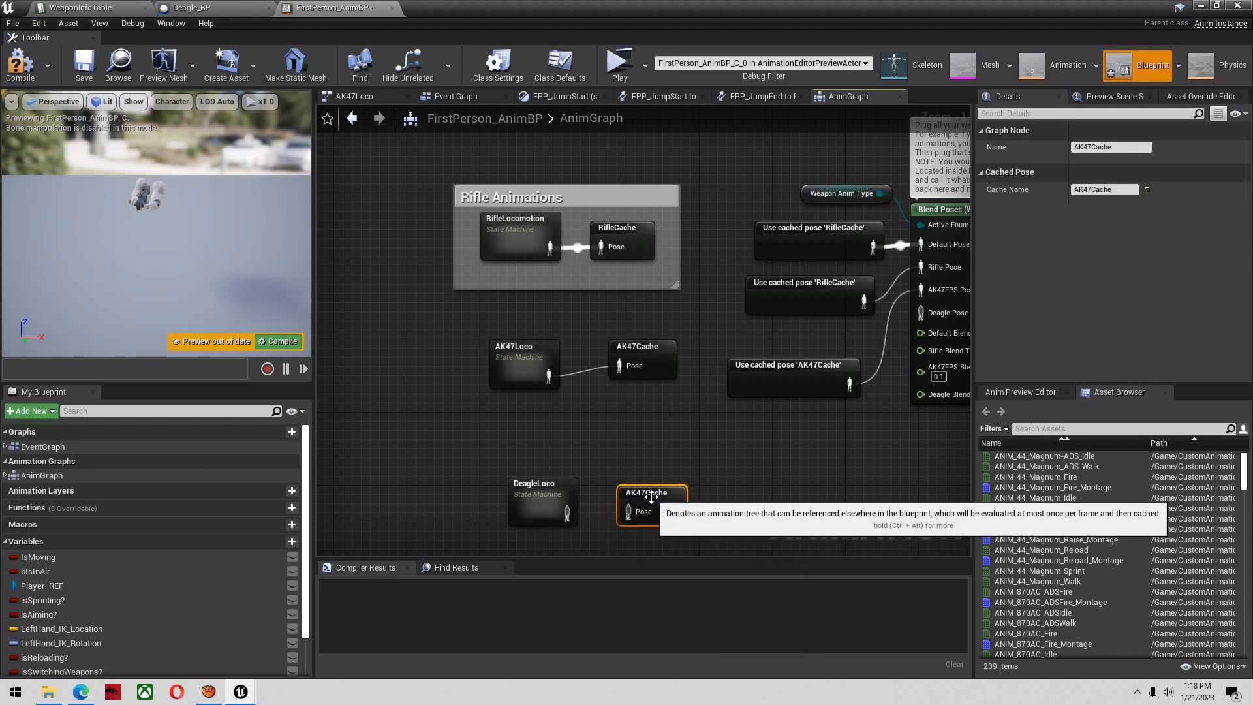
drag(1135, 147, 1012, 168)
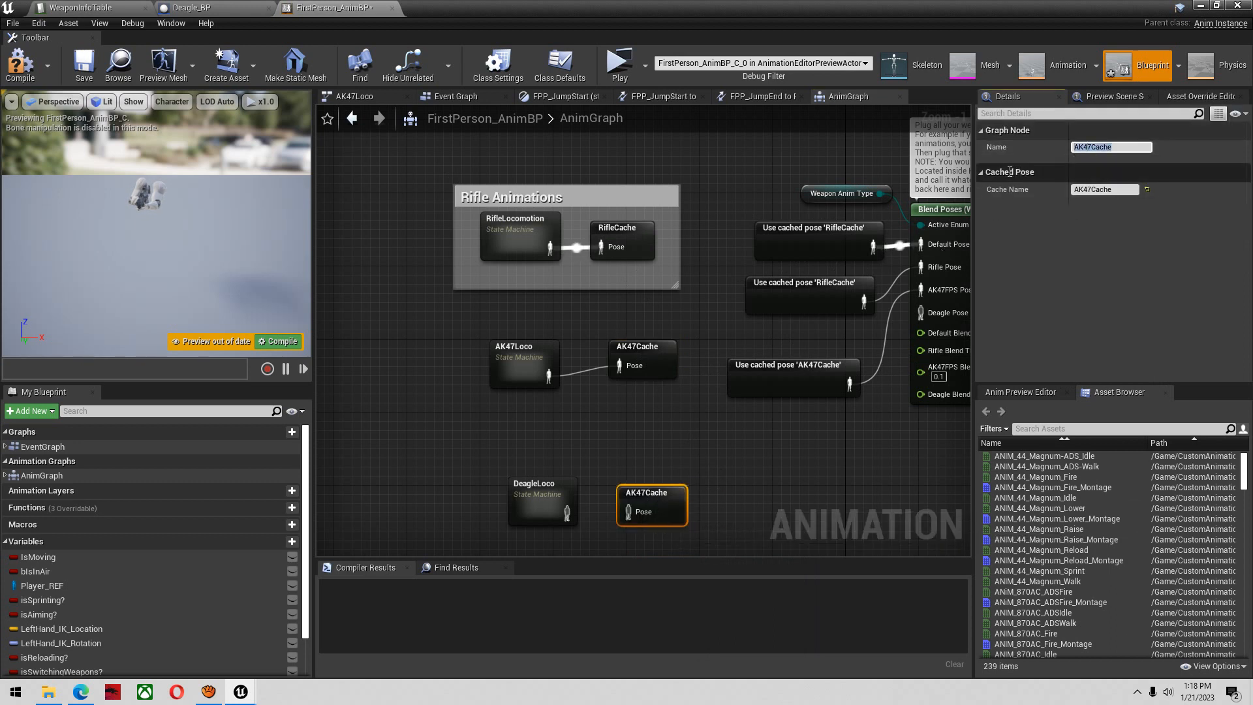
text(DeagleCache)
key(Return)
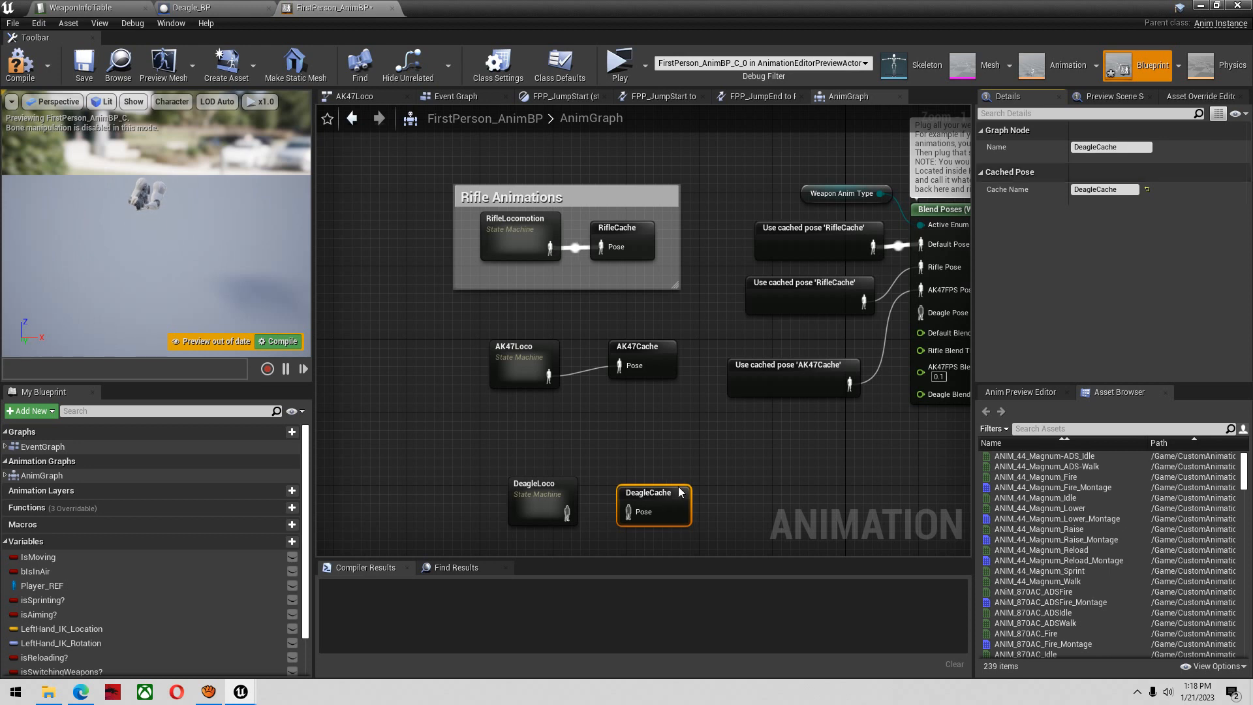
drag(566, 512, 639, 510)
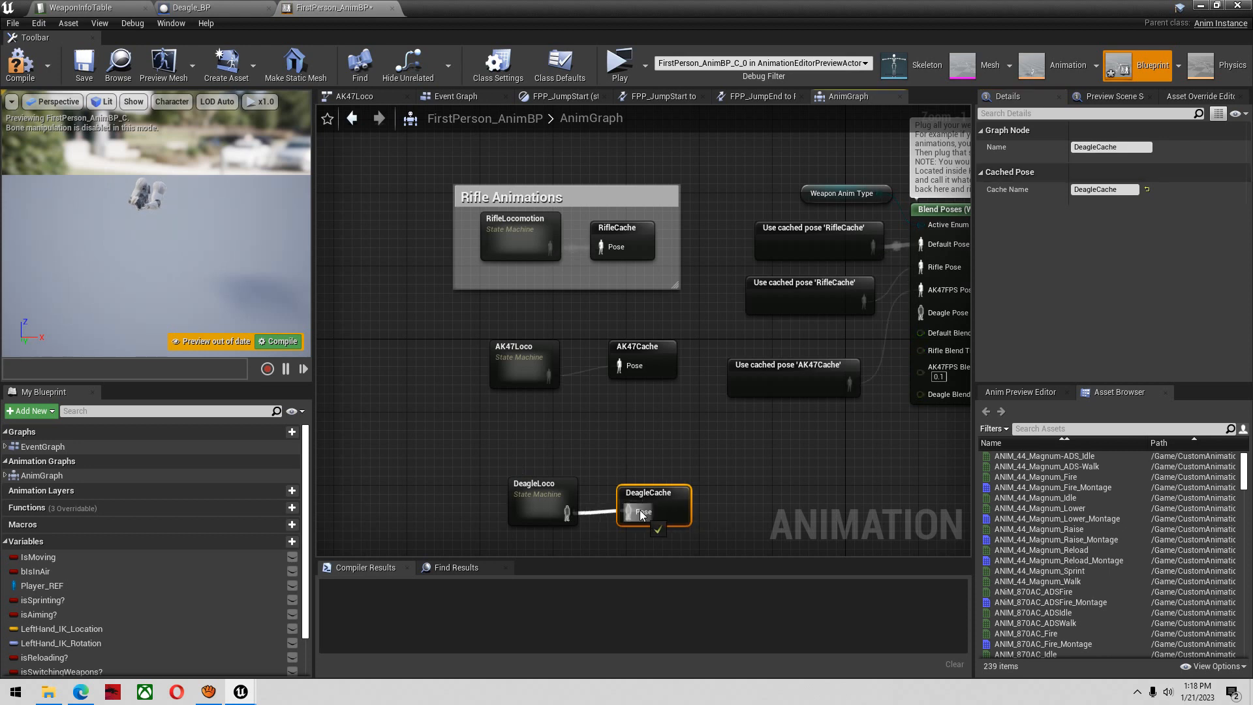
In DeagleLoco's FPP_Idle state, connect ANIM_DesertEagle_Idle to both the True Pose and False Pose of Blend Poses by bool
double_click(530, 488)
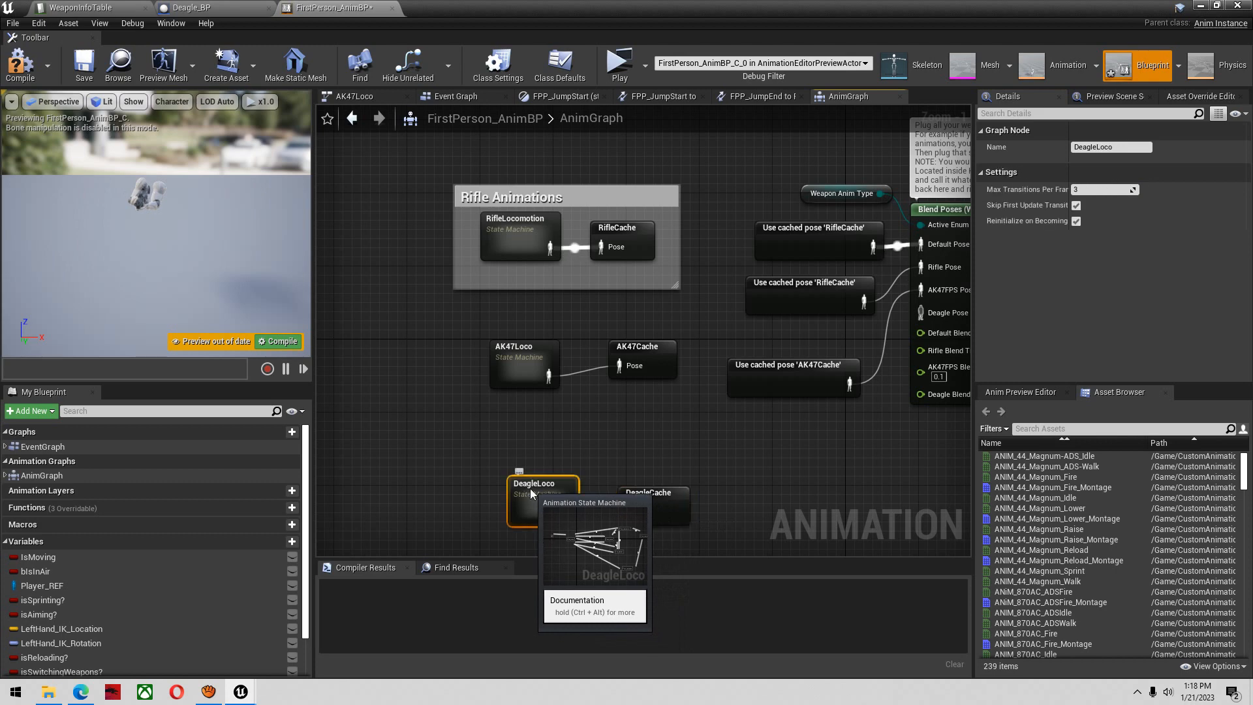
double_click(474, 274)
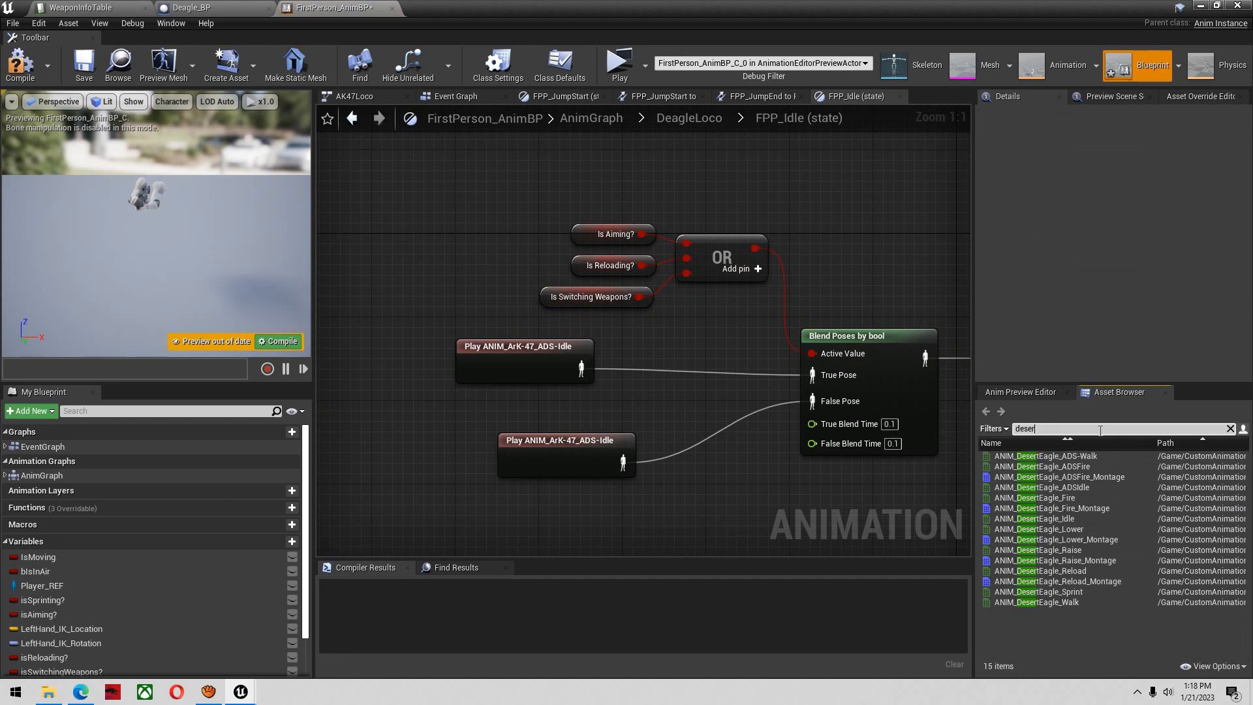
text(t)
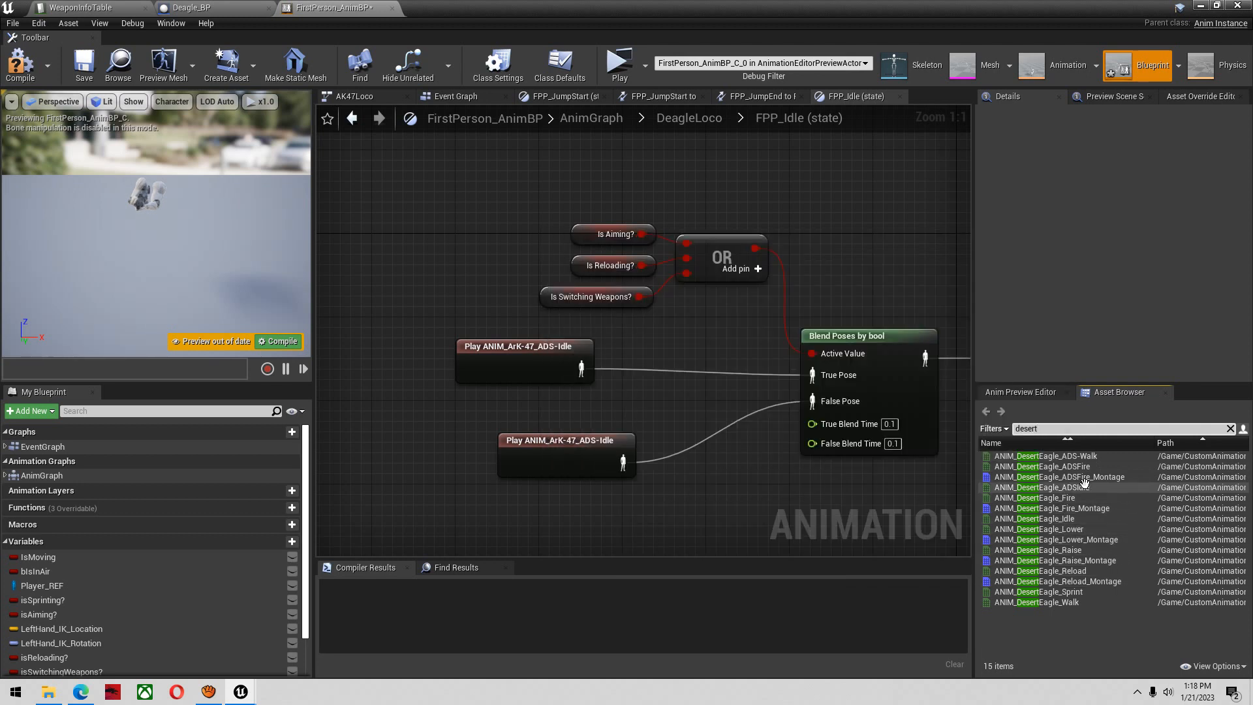
drag(1093, 522, 809, 378)
drag(1063, 515, 810, 406)
Delete the two disconnected ANIM_ArK-47_ADS-Idle nodes from FPP_Idle and compile the animation blueprint
drag(607, 493, 457, 339)
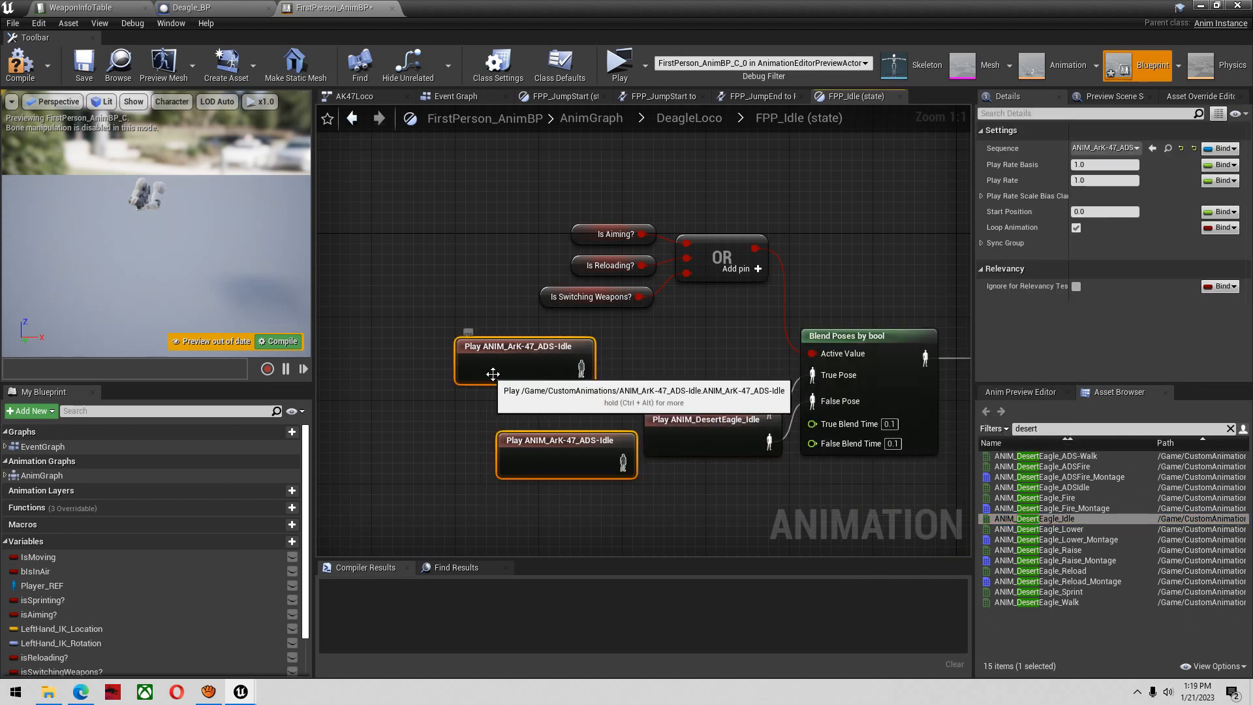
key(Delete)
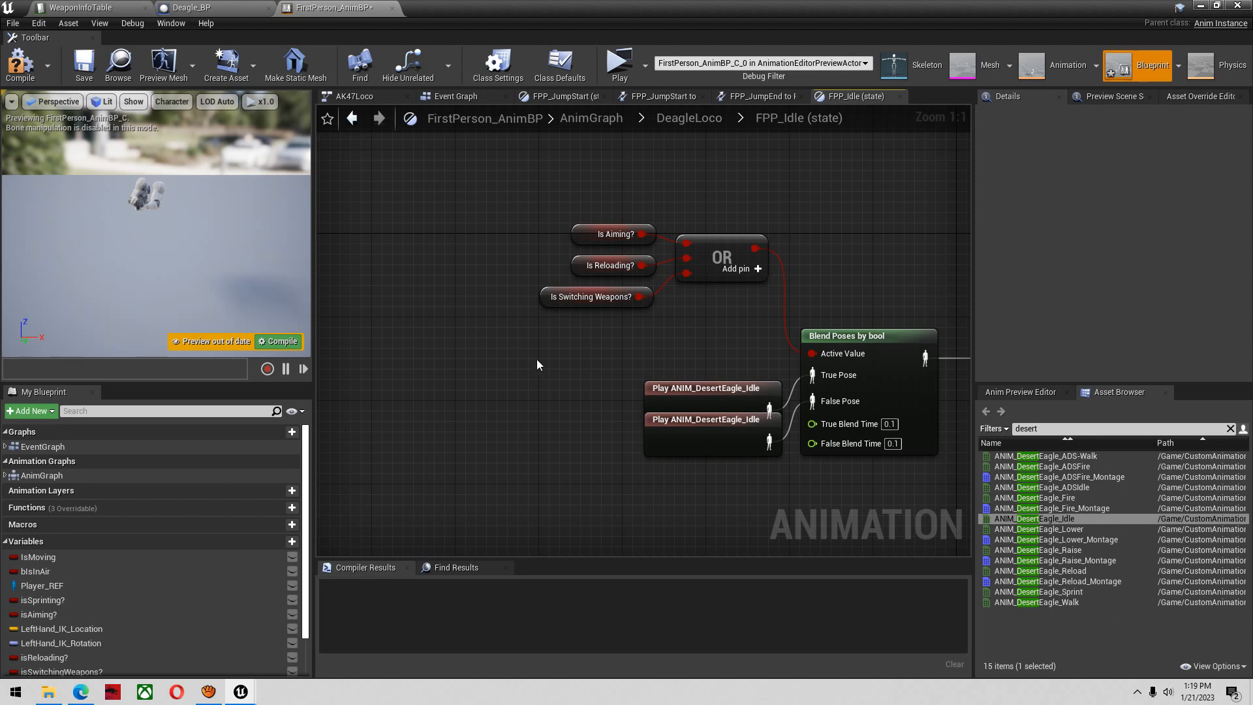
click(24, 69)
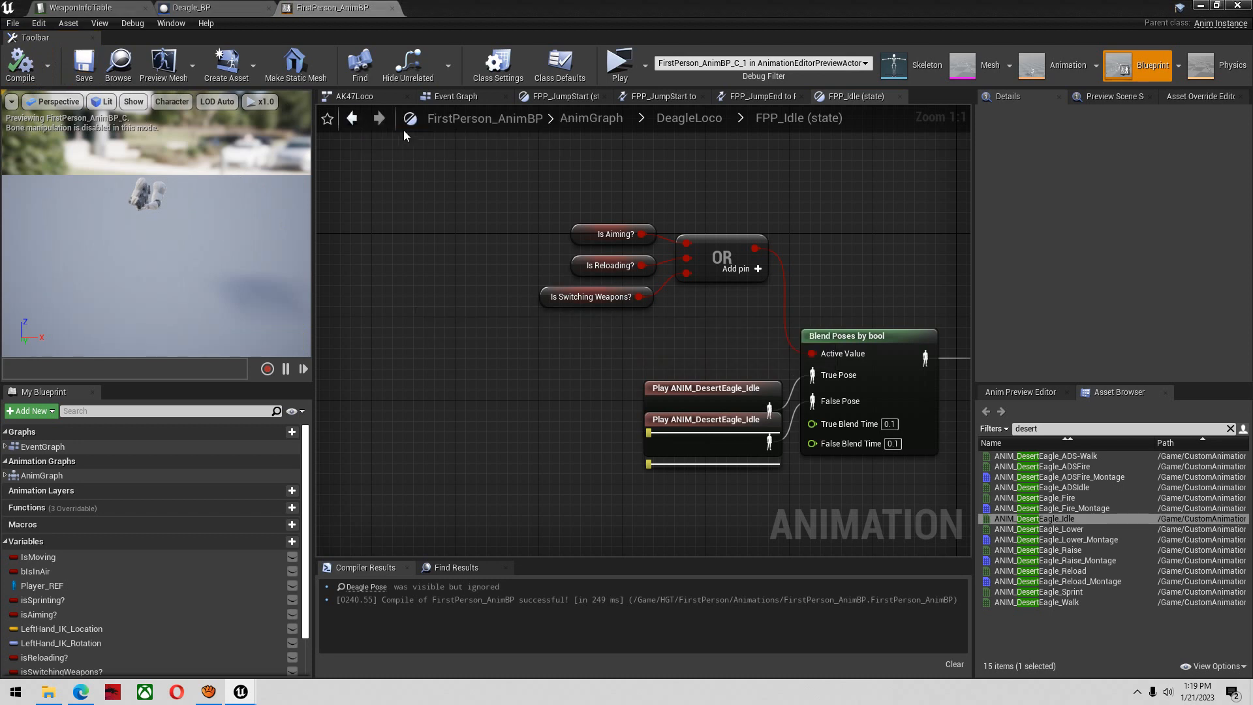
In DeagleLoco's FPP_Walk state, connect ANIM_DesertEagle_Idle to the blend's True Pose and delete the ANIM_ArK-47_ADS-Idle node
click(351, 118)
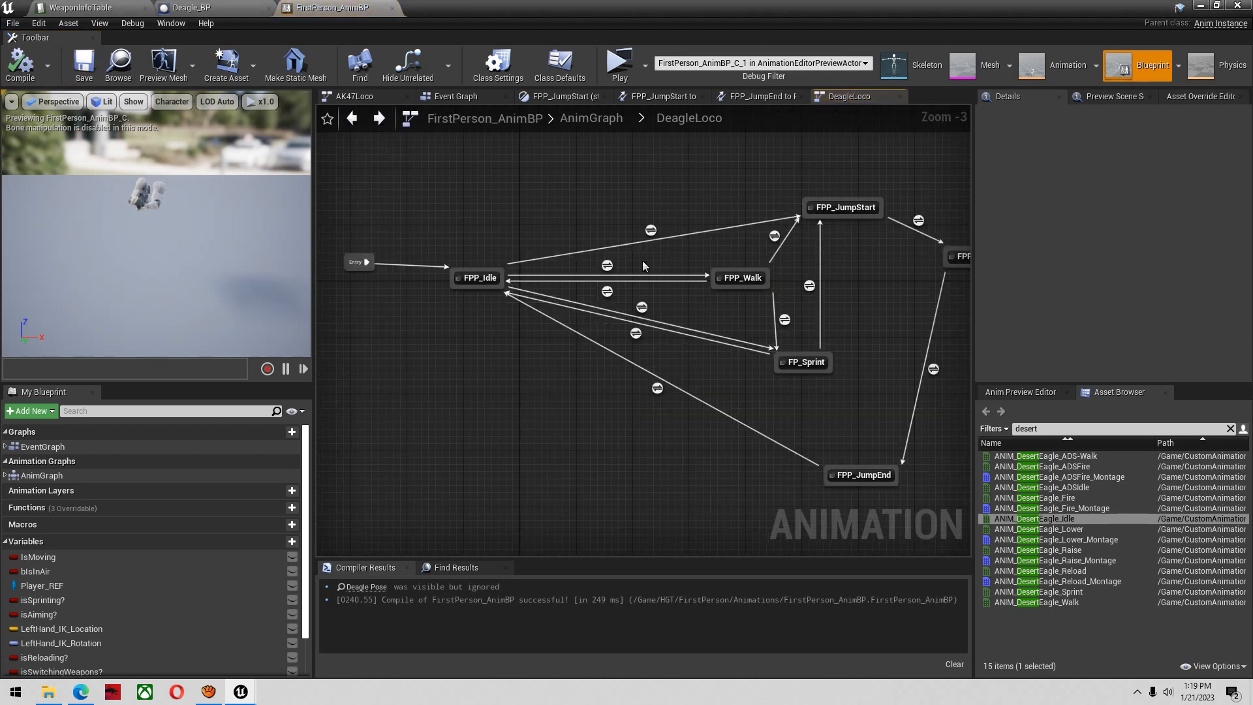
double_click(743, 278)
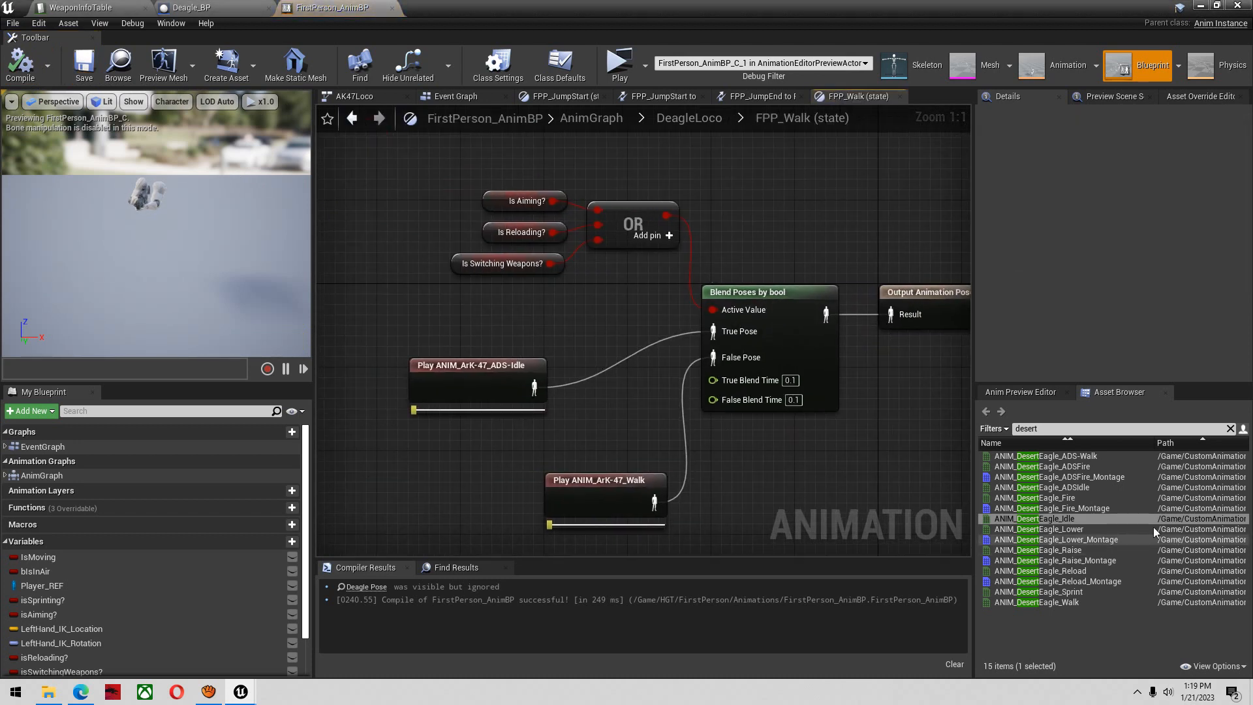
drag(1084, 519, 713, 332)
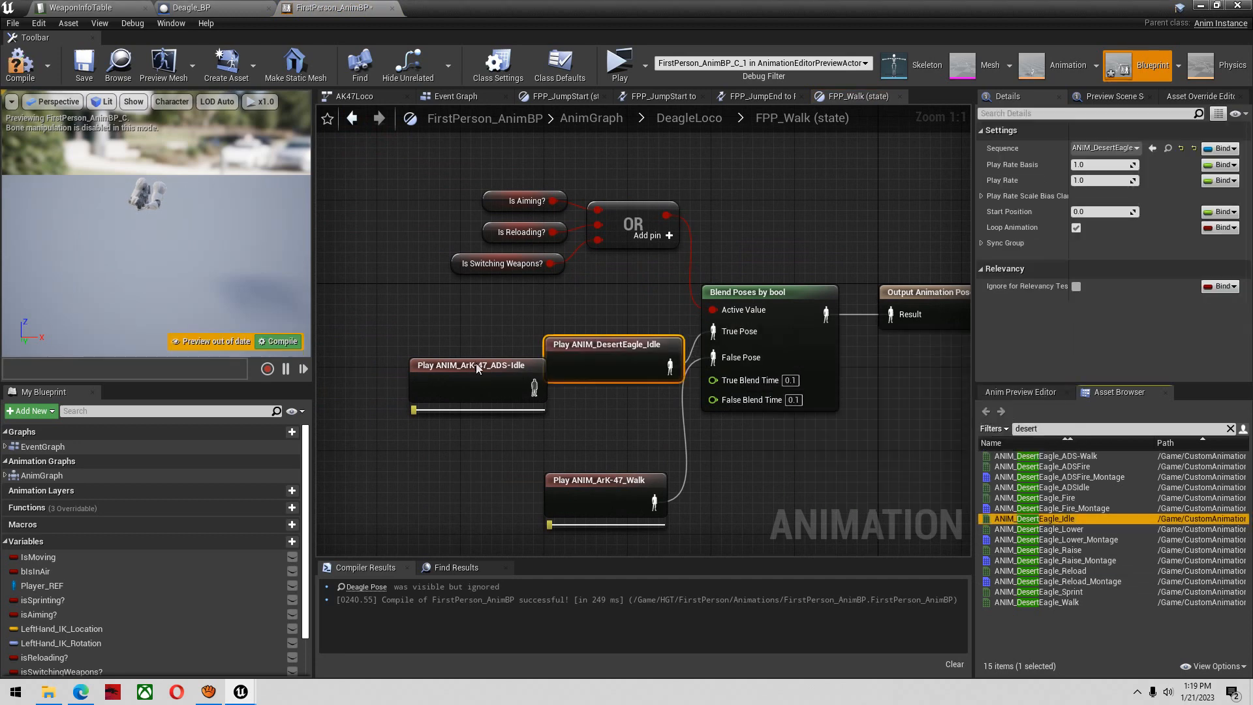
click(475, 366)
key(Delete)
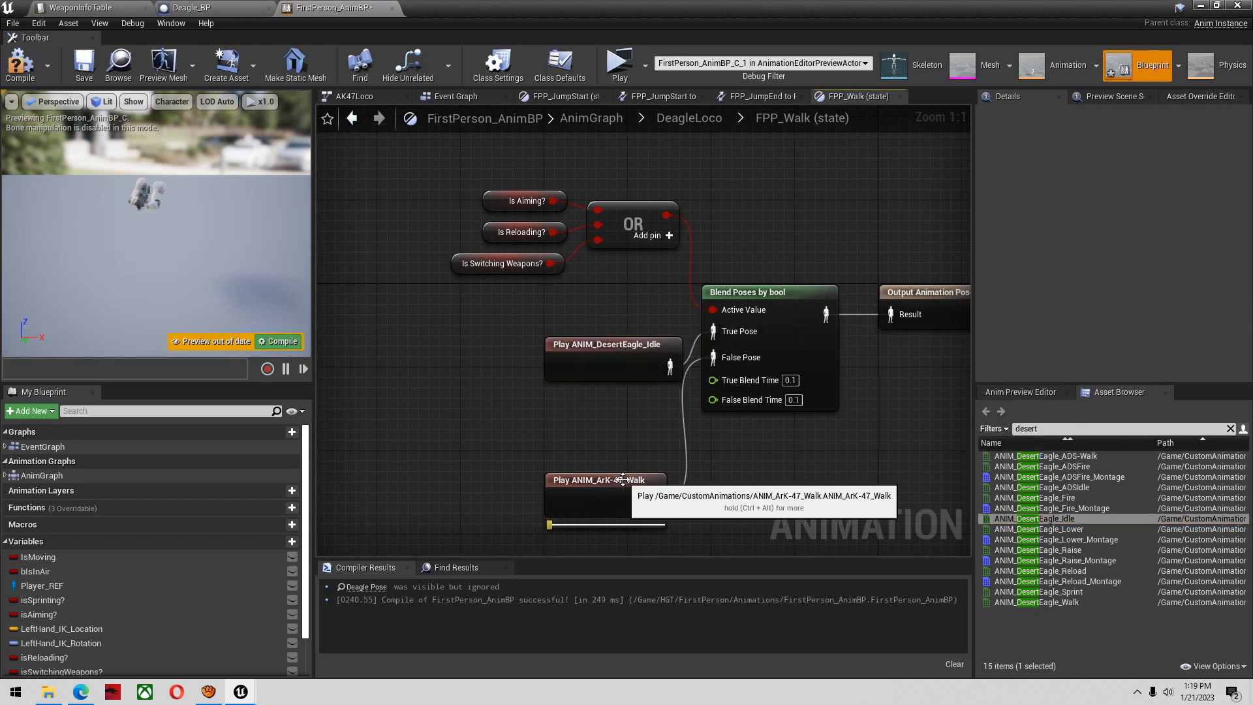
Connect ANIM_DesertEagle_Walk to the False Pose in FPP_Walk, delete the ANIM_ArK-47_Walk node, and compile
click(622, 481)
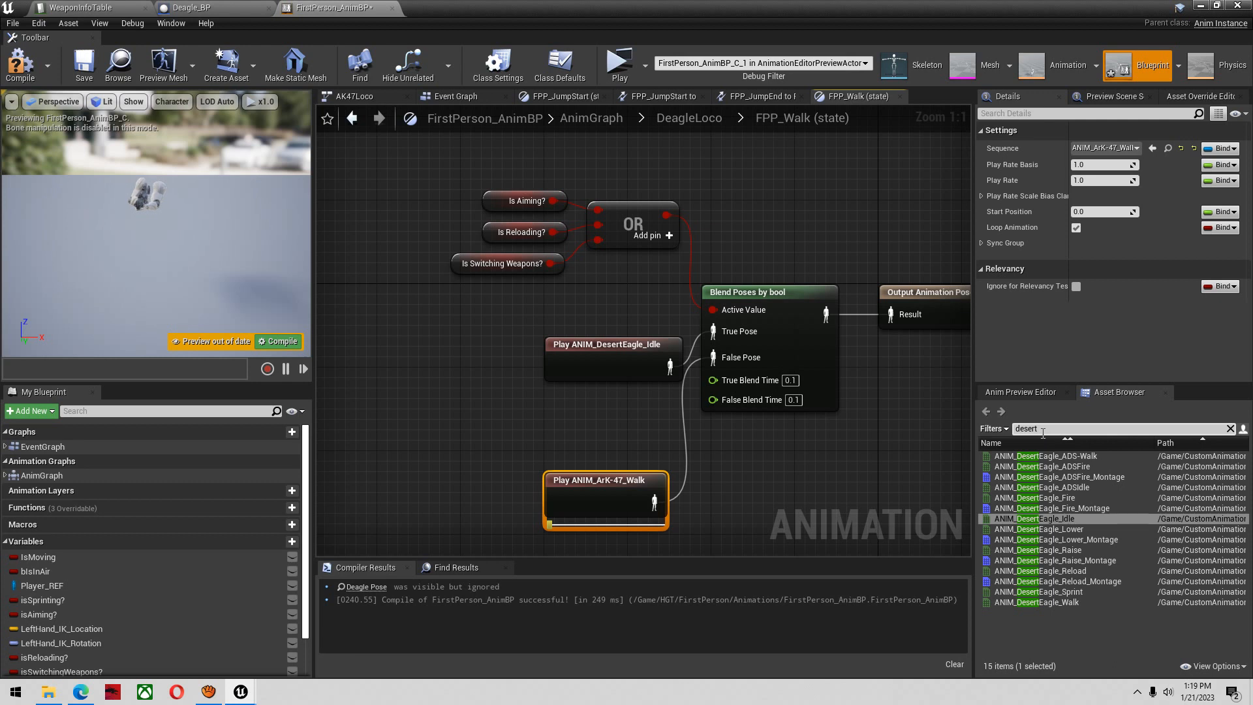
drag(1037, 601, 713, 359)
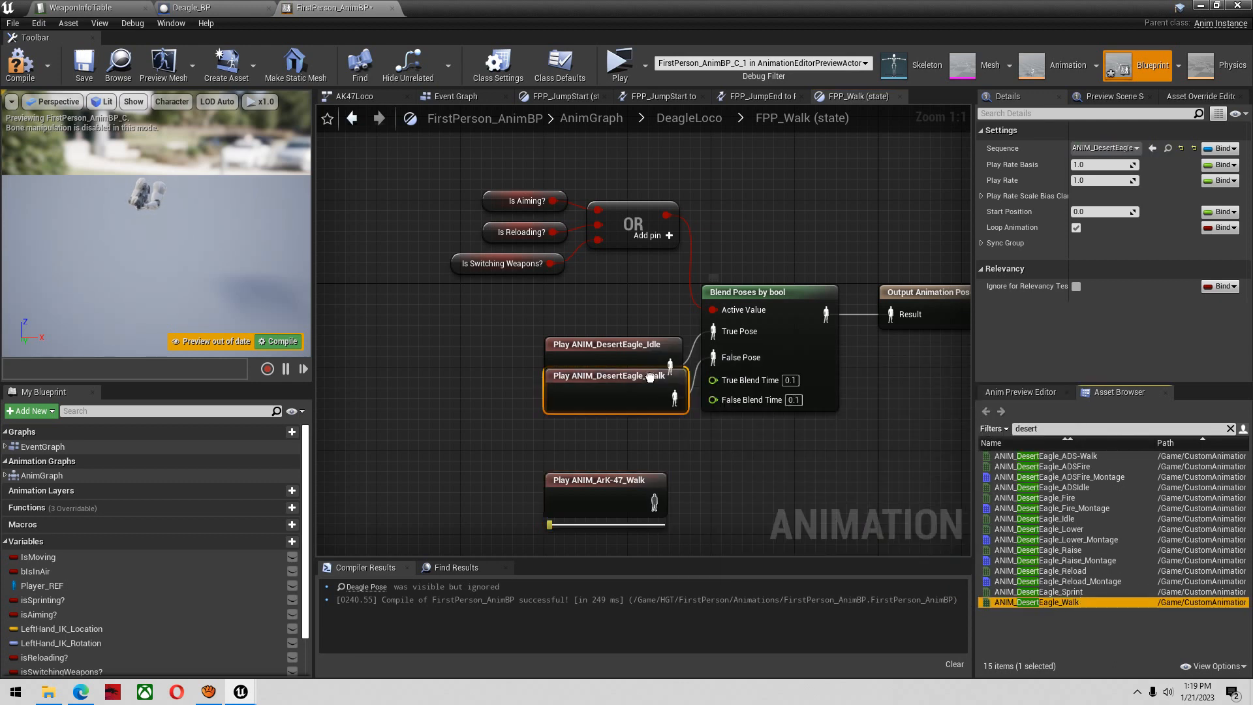
key(Delete)
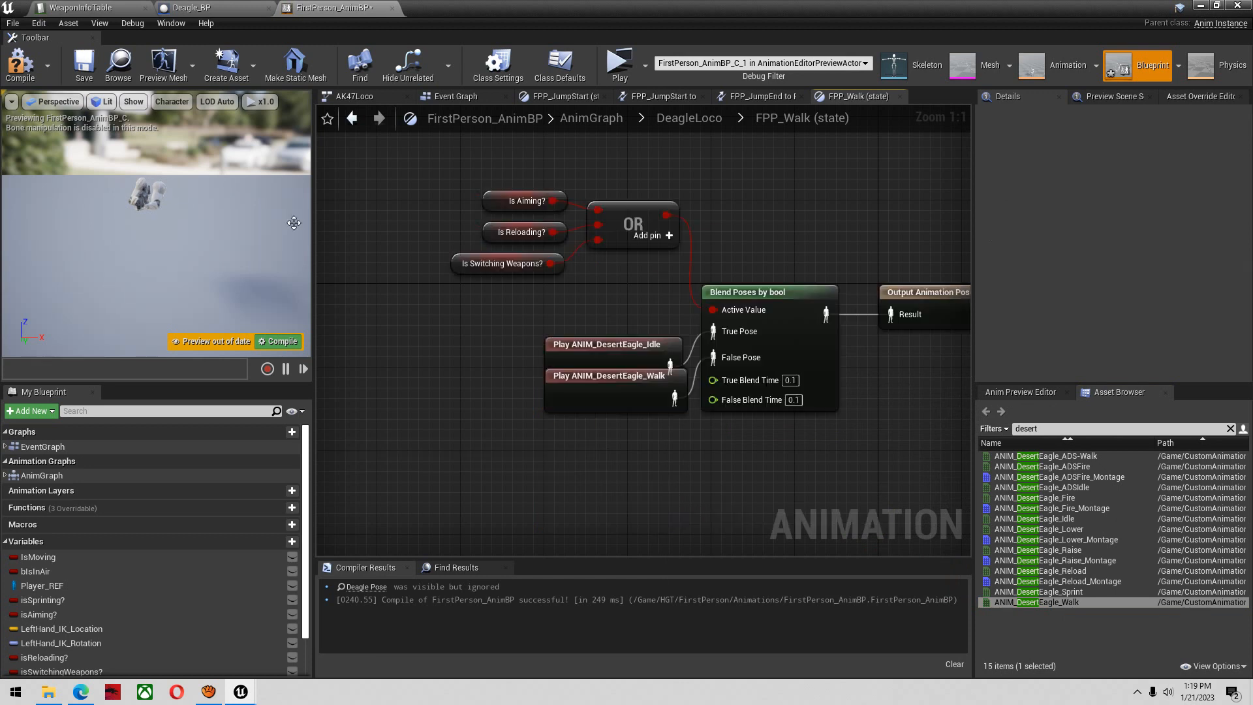
click(29, 60)
In DeagleLoco's FP_Sprint state, replace ANIM_ArK-47_Sprint with ANIM_DesertEagle_Sprint feeding the output pose, then compile and save
click(352, 118)
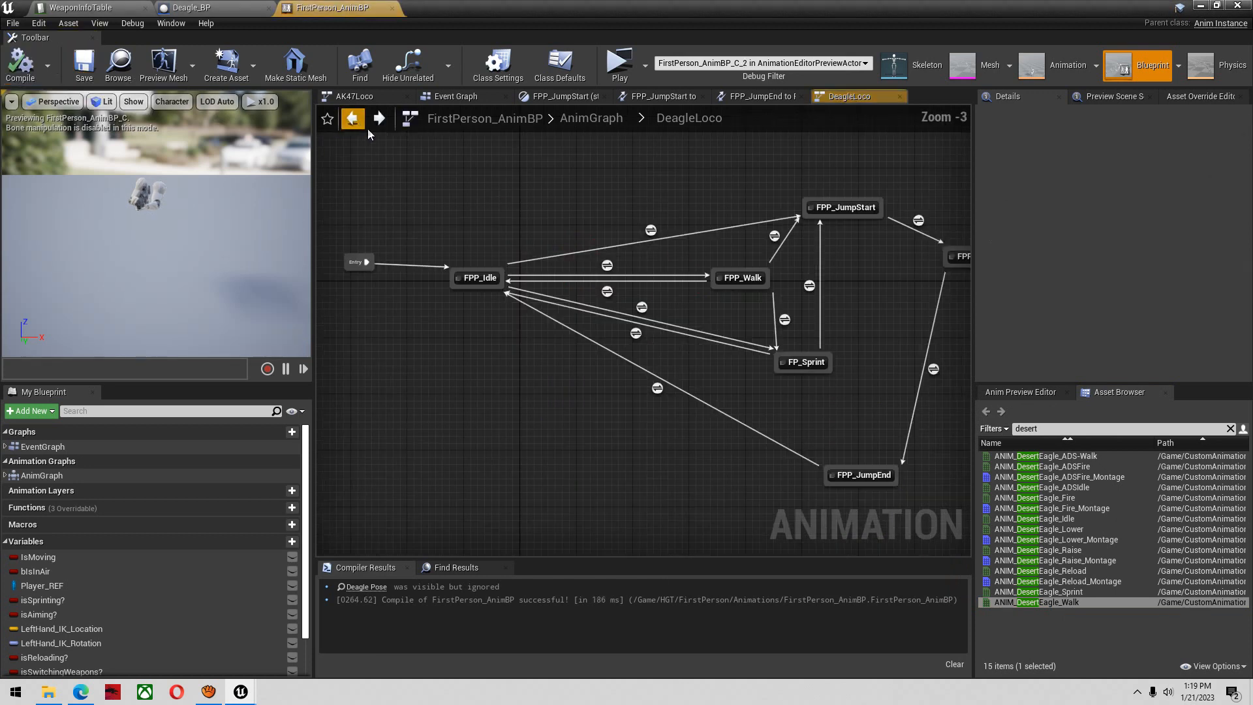
double_click(799, 354)
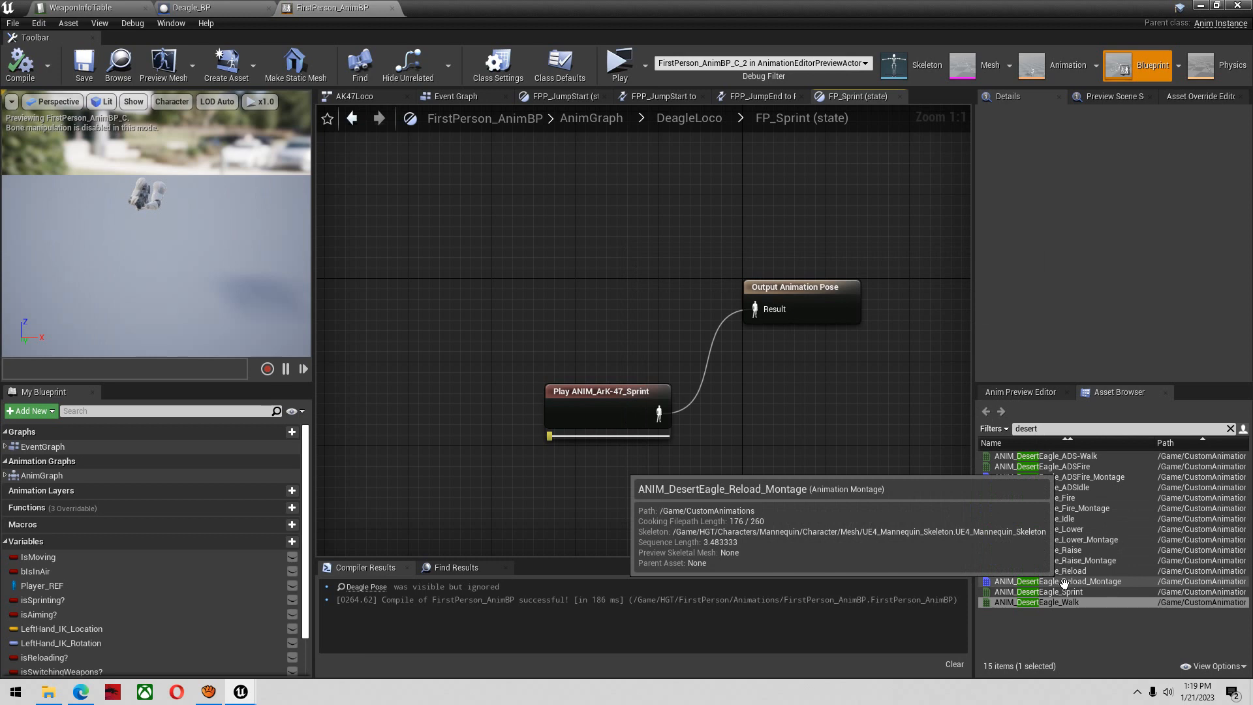
drag(1037, 591, 755, 309)
click(653, 408)
key(Delete)
click(30, 81)
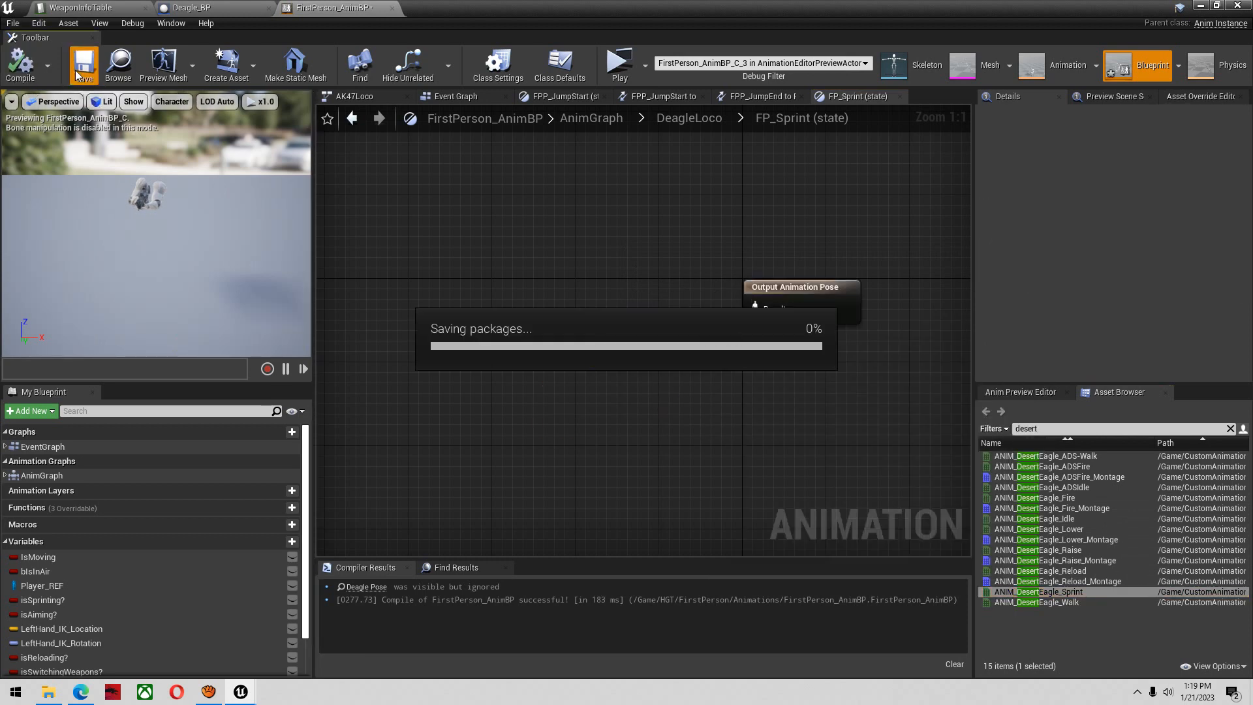
In DeagleLoco's FPP_JumpStart state, replace ANIM_ArK-47_Idle with ANIM_DesertEagle_Idle on the blend's True Pose, filtering the animation assets by "desert"
click(360, 122)
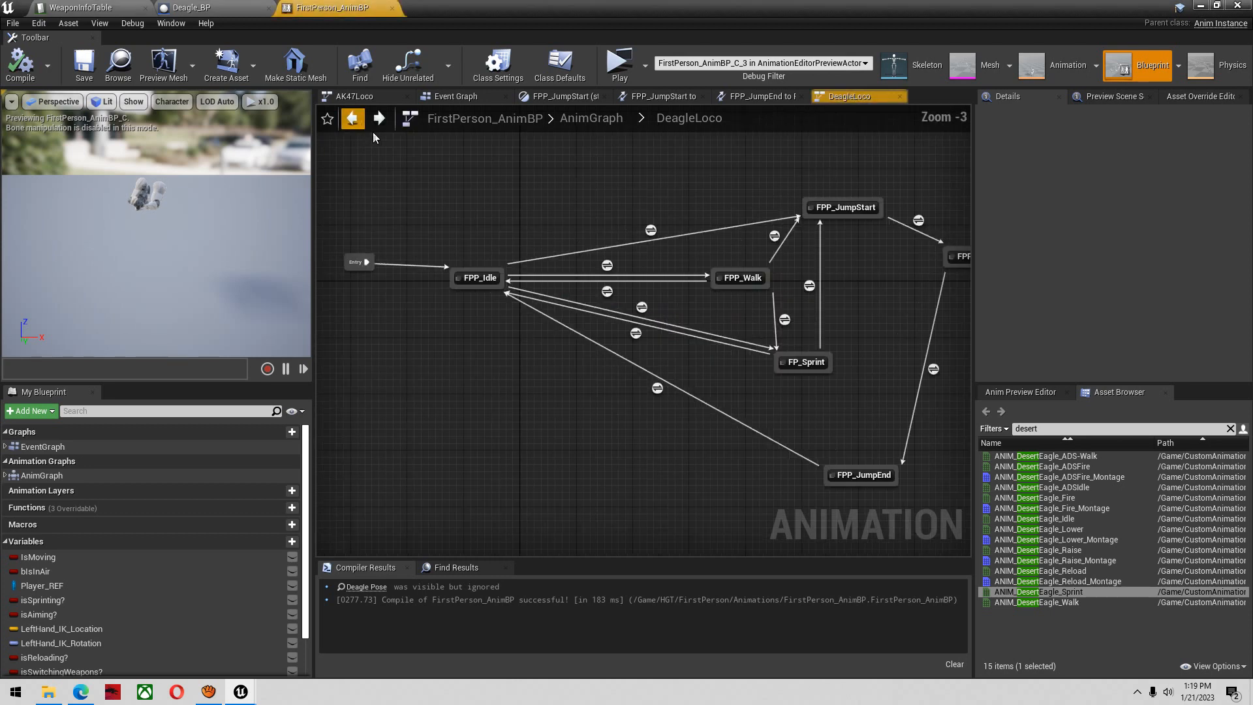
right_drag(746, 362, 612, 260)
double_click(621, 181)
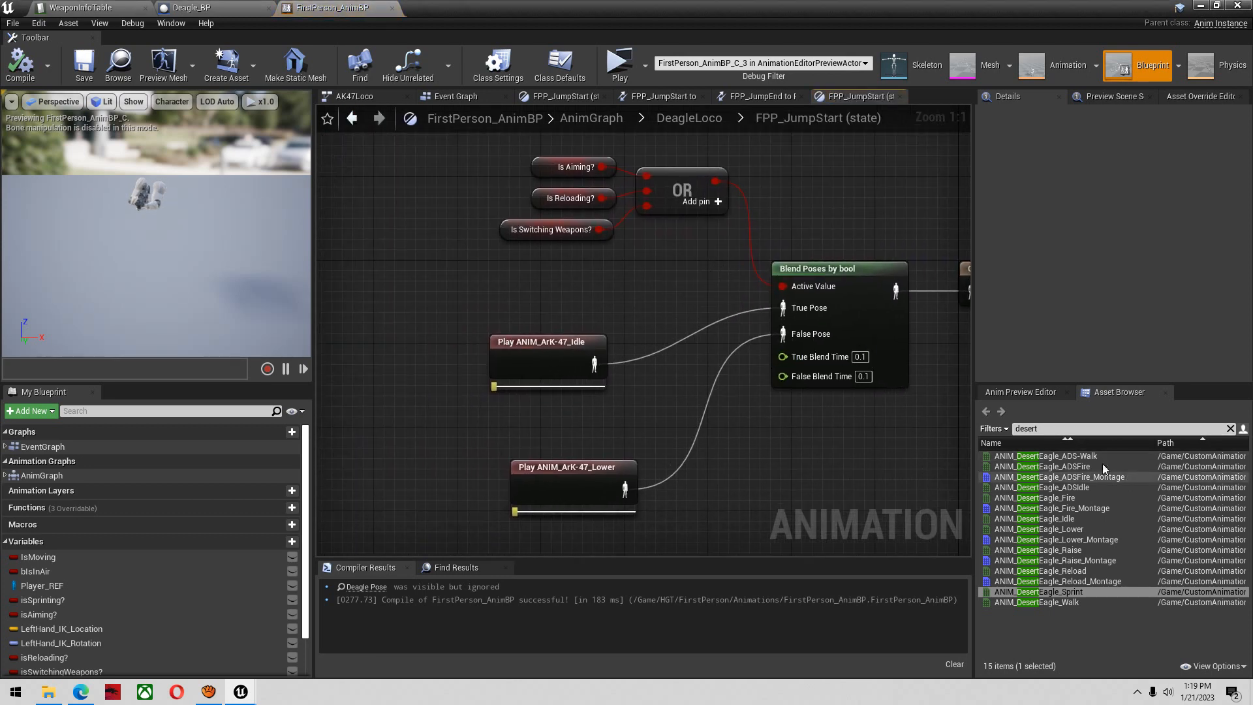
click(1001, 411)
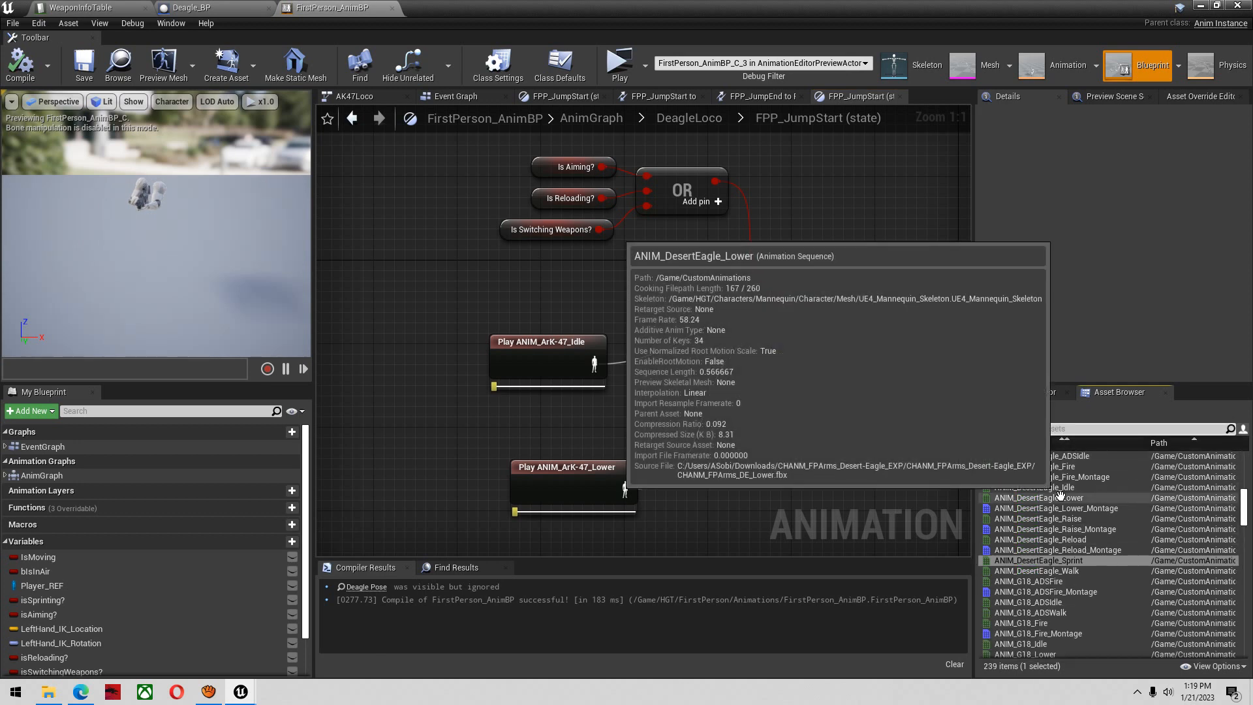
click(1054, 429)
text(ar)
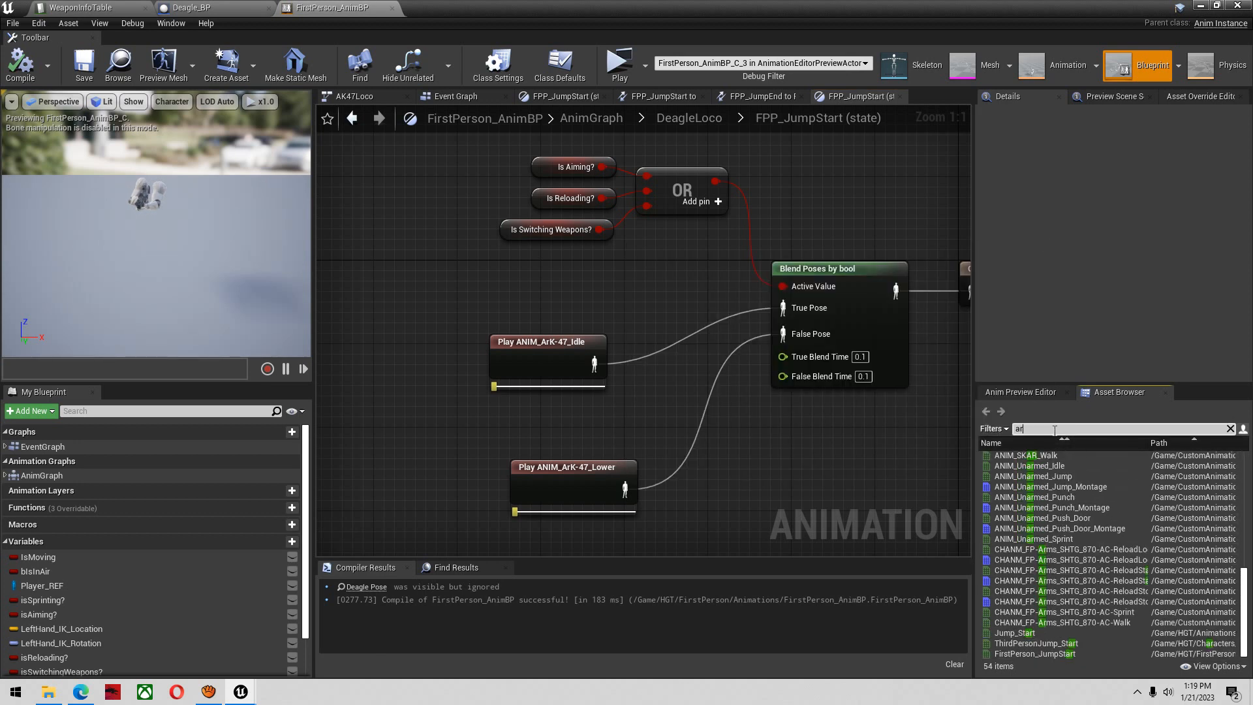
text(t)
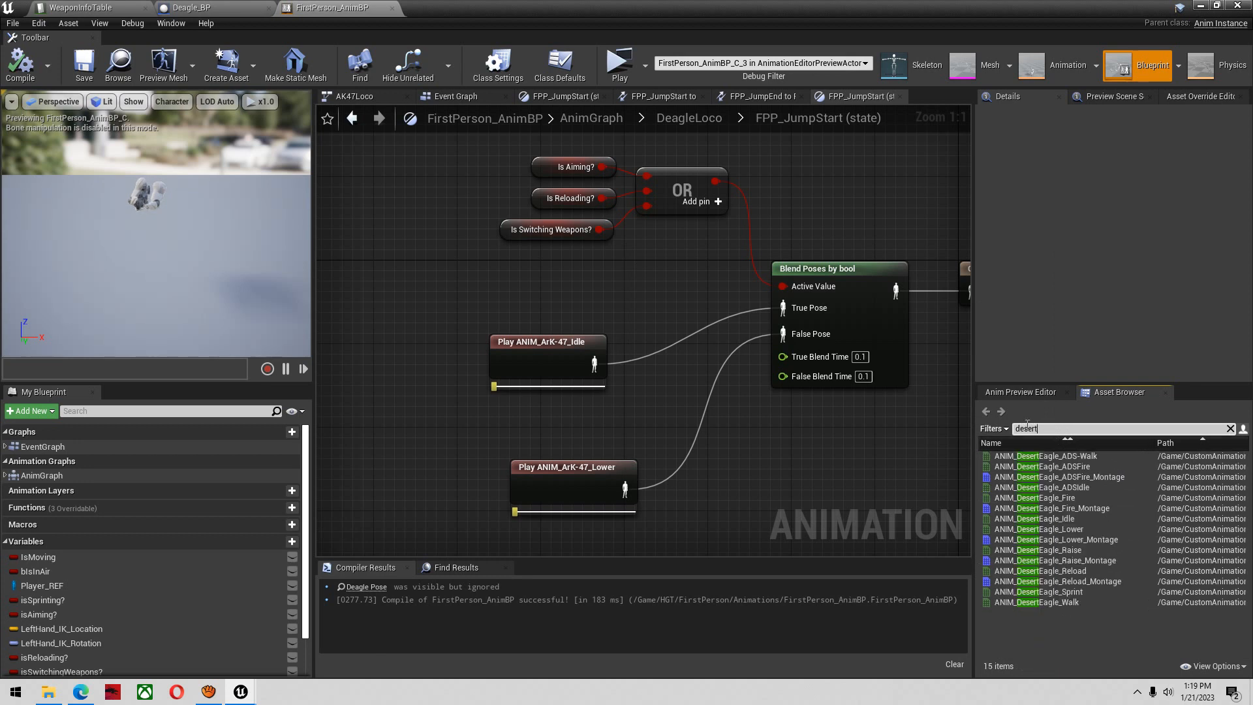
drag(1037, 518, 783, 308)
click(555, 344)
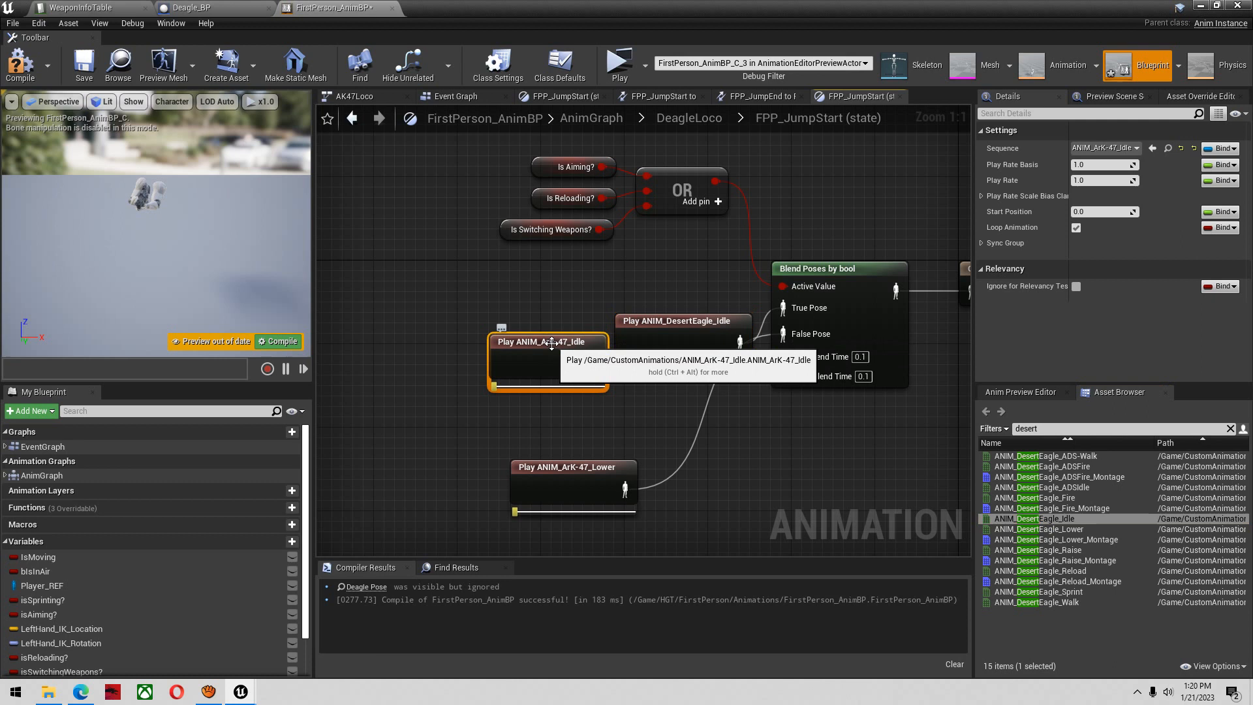
key(Delete)
drag(687, 331, 626, 323)
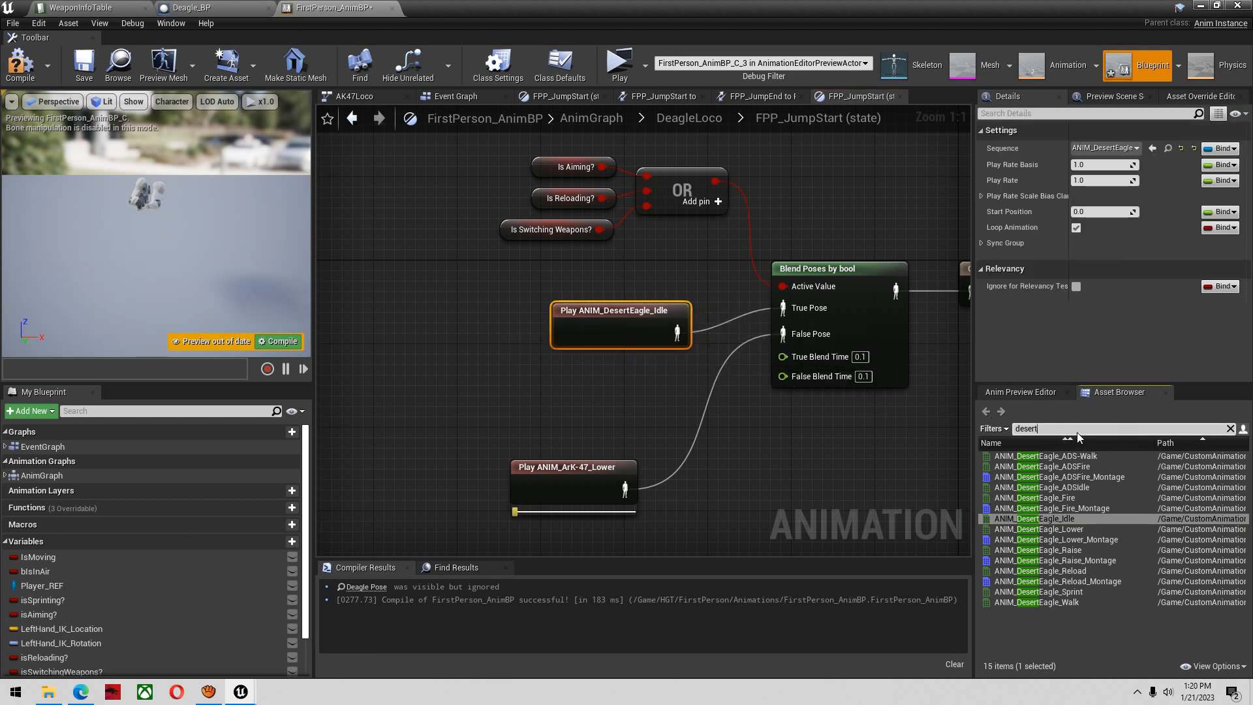
Connect ANIM_DesertEagle_Lower to the False Pose in FPP_JumpStart, delete the ANIM_ArK-47_Lower node, and compile
drag(1038, 530, 751, 376)
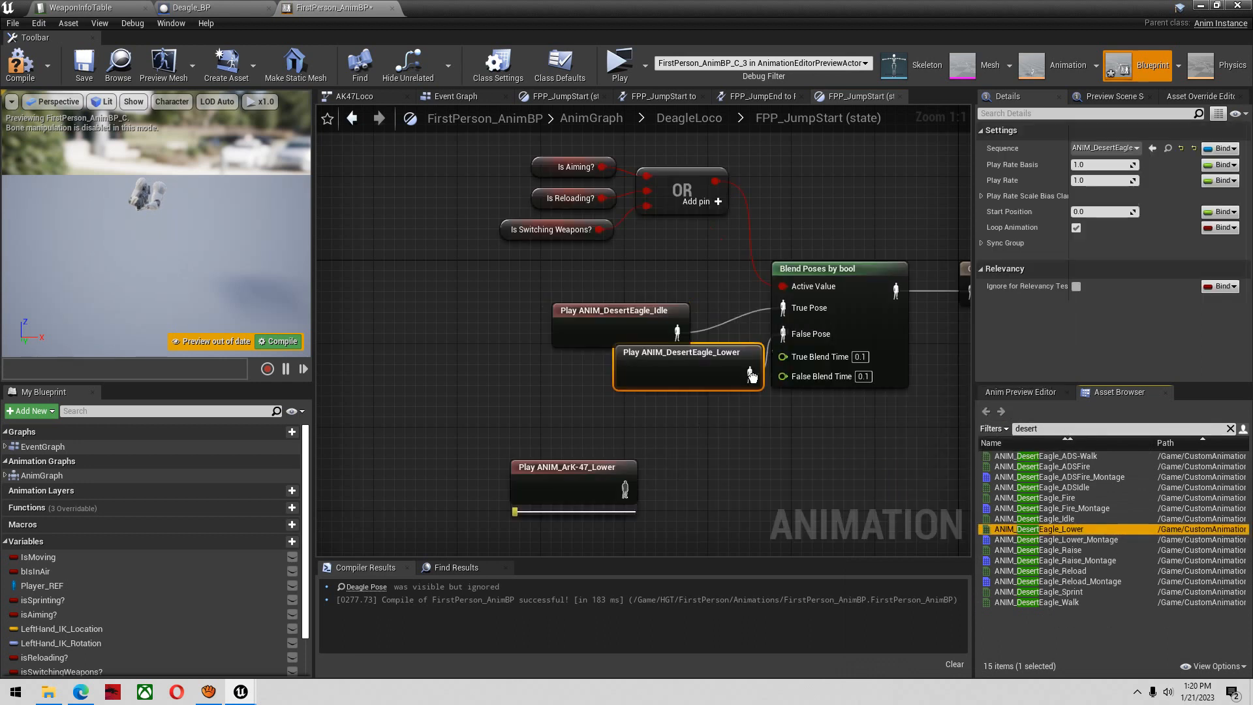
click(586, 472)
key(Delete)
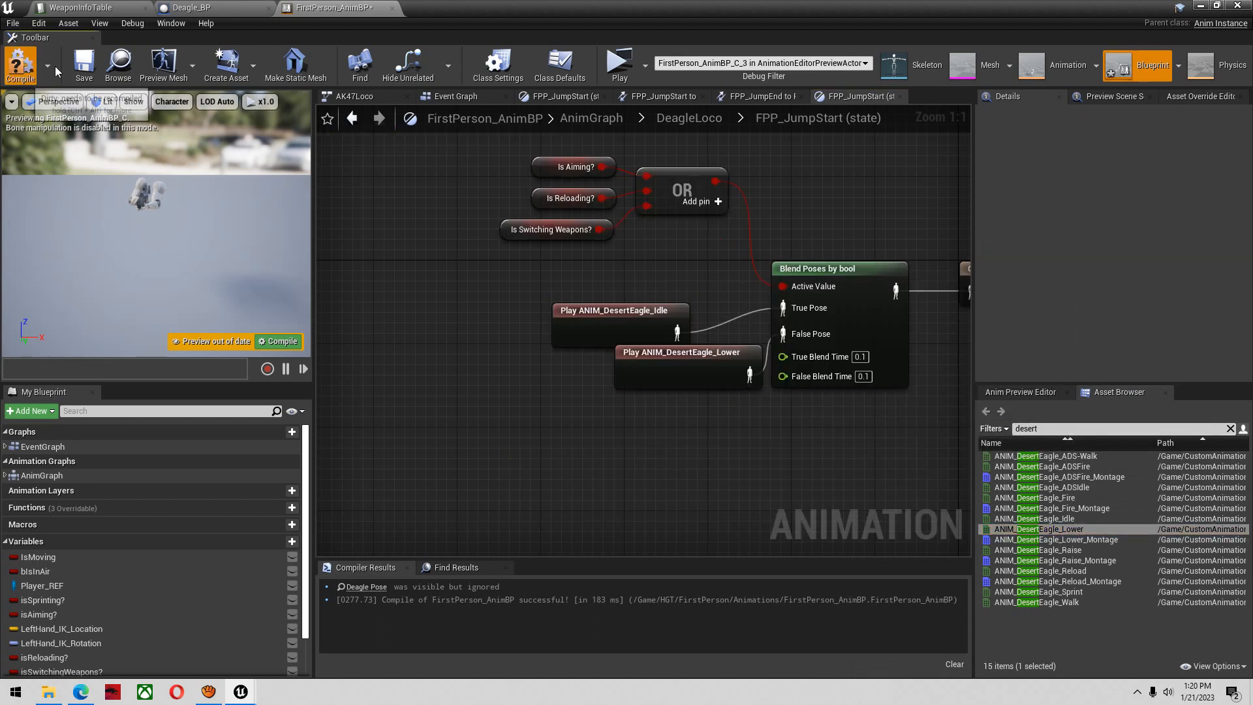
click(20, 66)
In DeagleLoco's FPP_JumpEnd state, connect ANIM_DesertEagle_Idle to the True Pose and delete the ANIM_ArK-47_Idle node
click(352, 119)
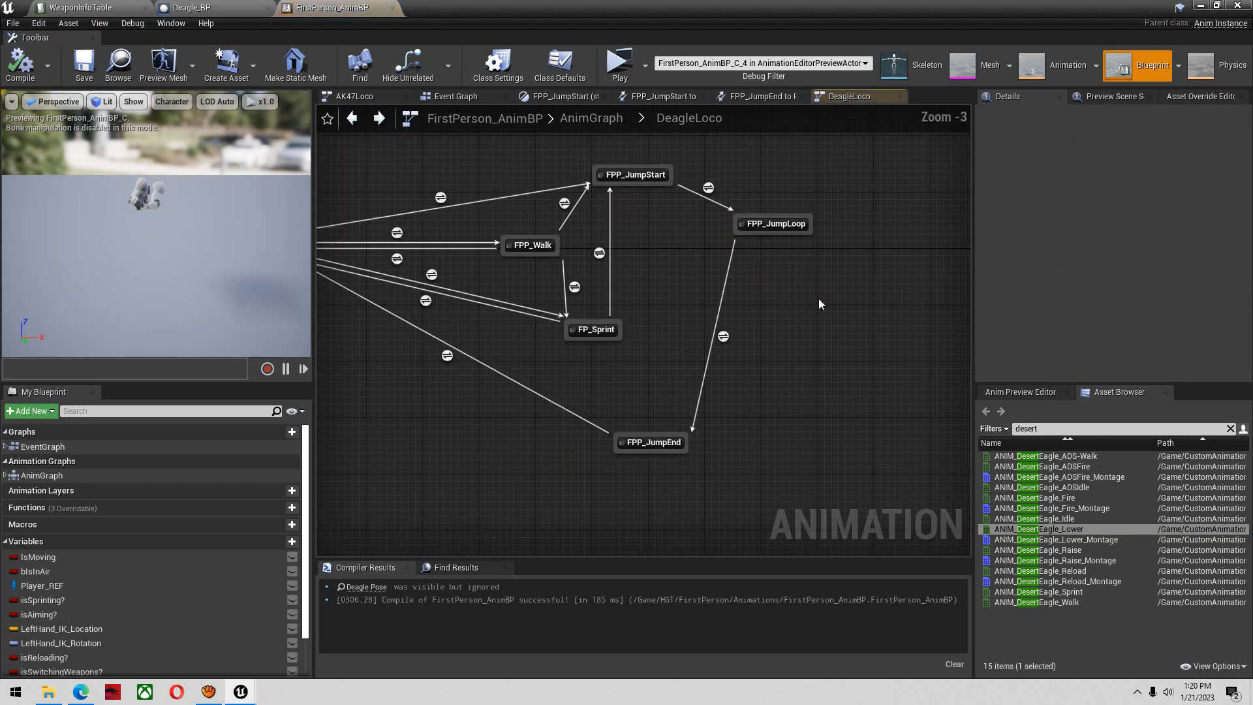
double_click(657, 441)
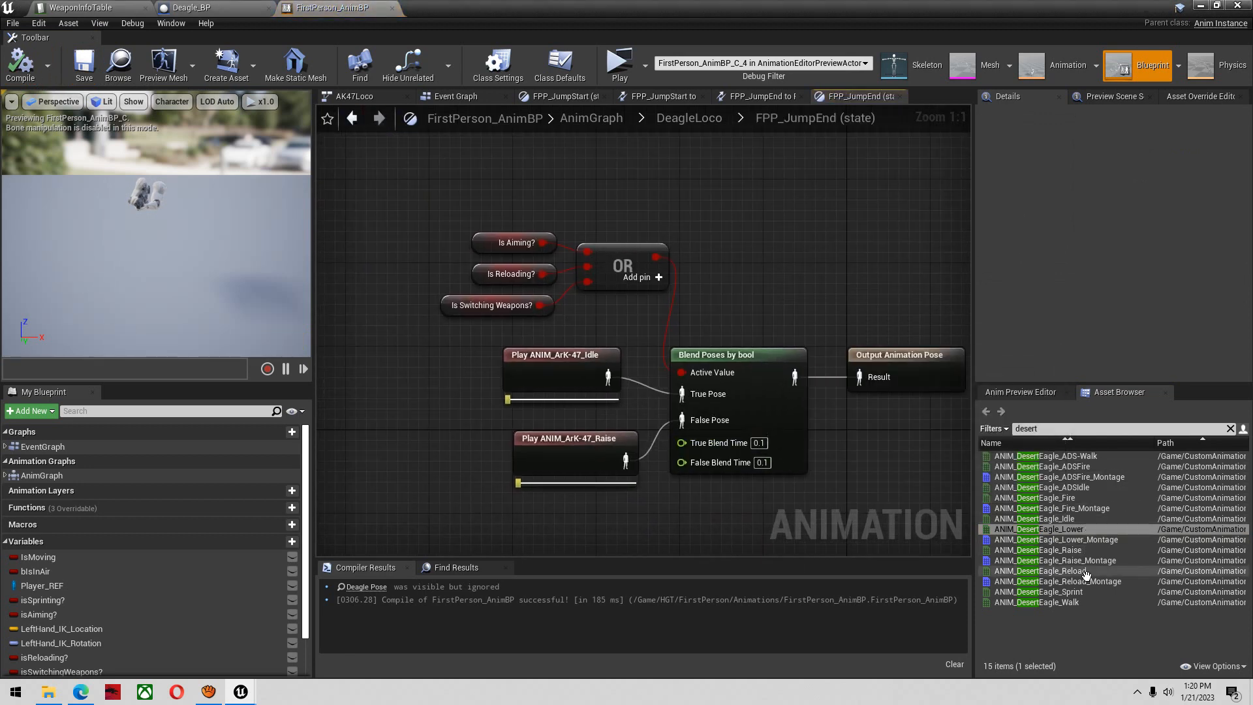
drag(1070, 519, 682, 392)
click(555, 355)
key(Delete)
Replace ANIM_ArK-47_Raise with ANIM_DesertEagle_Raise on FPP_JumpEnd's False Pose, spacing out the overlapping nodes, then compile and save
drag(1058, 552, 682, 420)
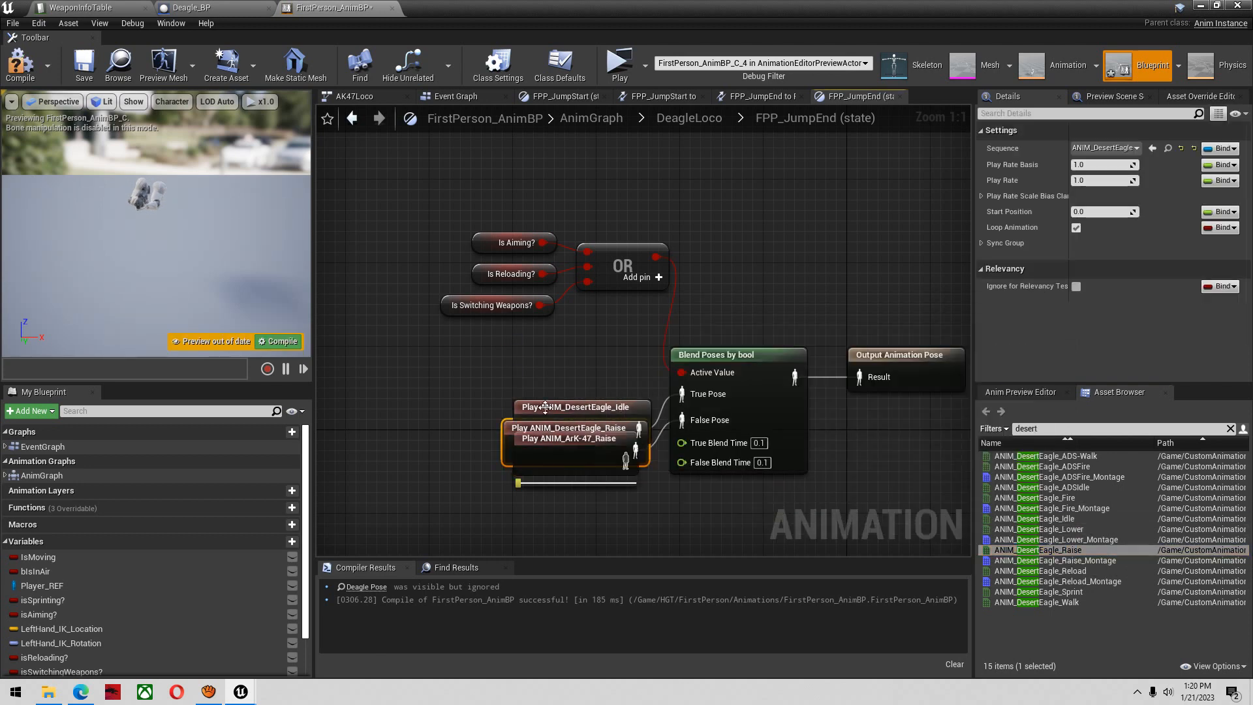
drag(590, 428, 456, 390)
drag(580, 425, 582, 381)
click(591, 442)
key(Delete)
click(20, 65)
click(84, 65)
In DeagleLoco's FPP_JumpLoop state, connect ANIM_DesertEagle_Idle to the True Pose and delete the ANIM_ArK-47_Idle node
click(689, 117)
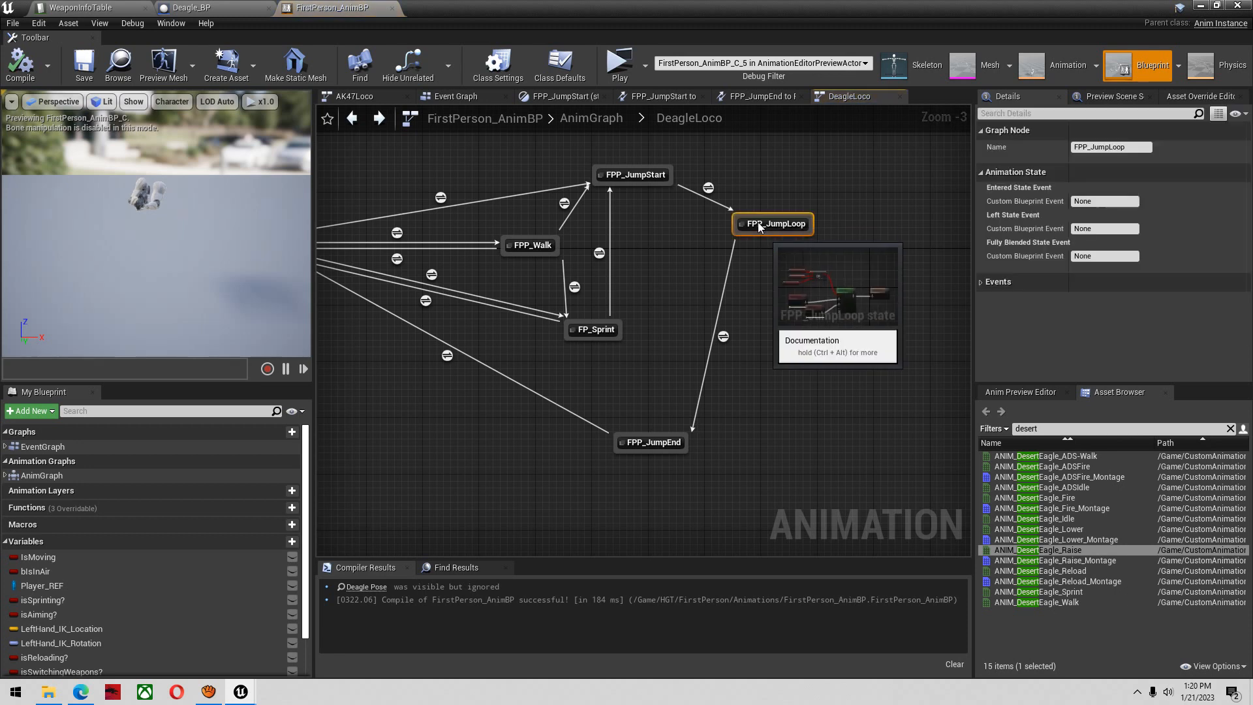
double_click(758, 223)
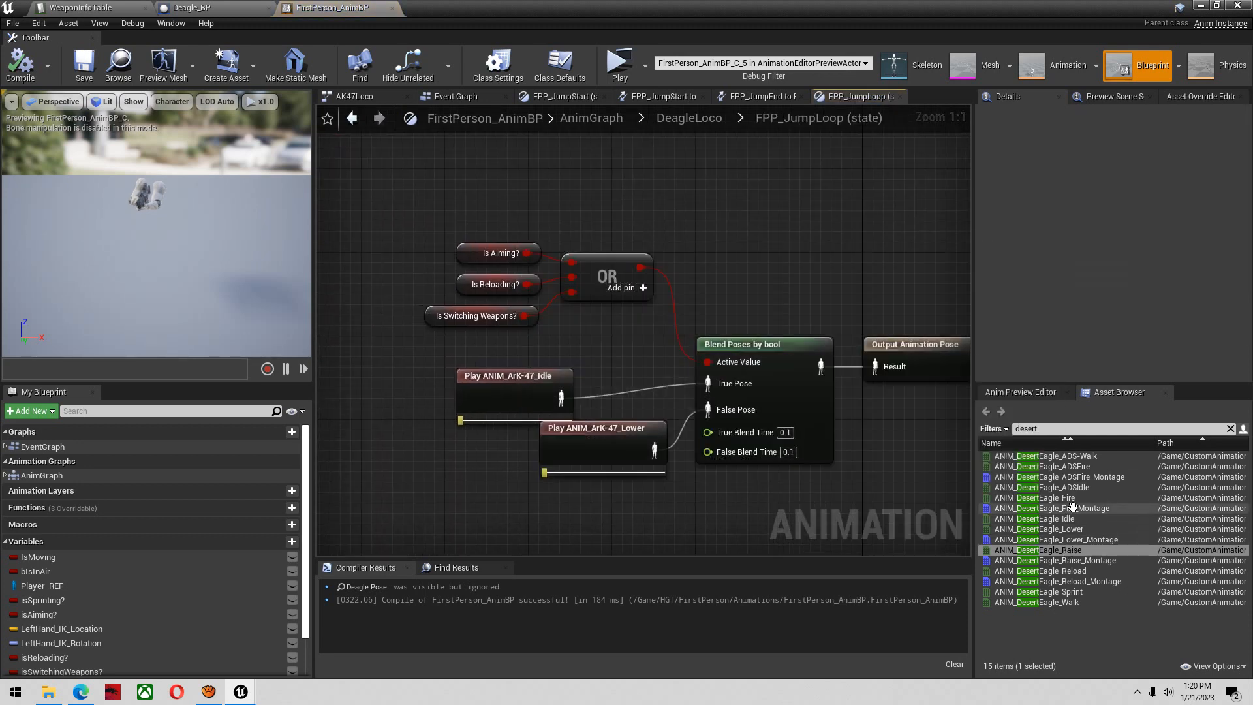
drag(1063, 518, 560, 383)
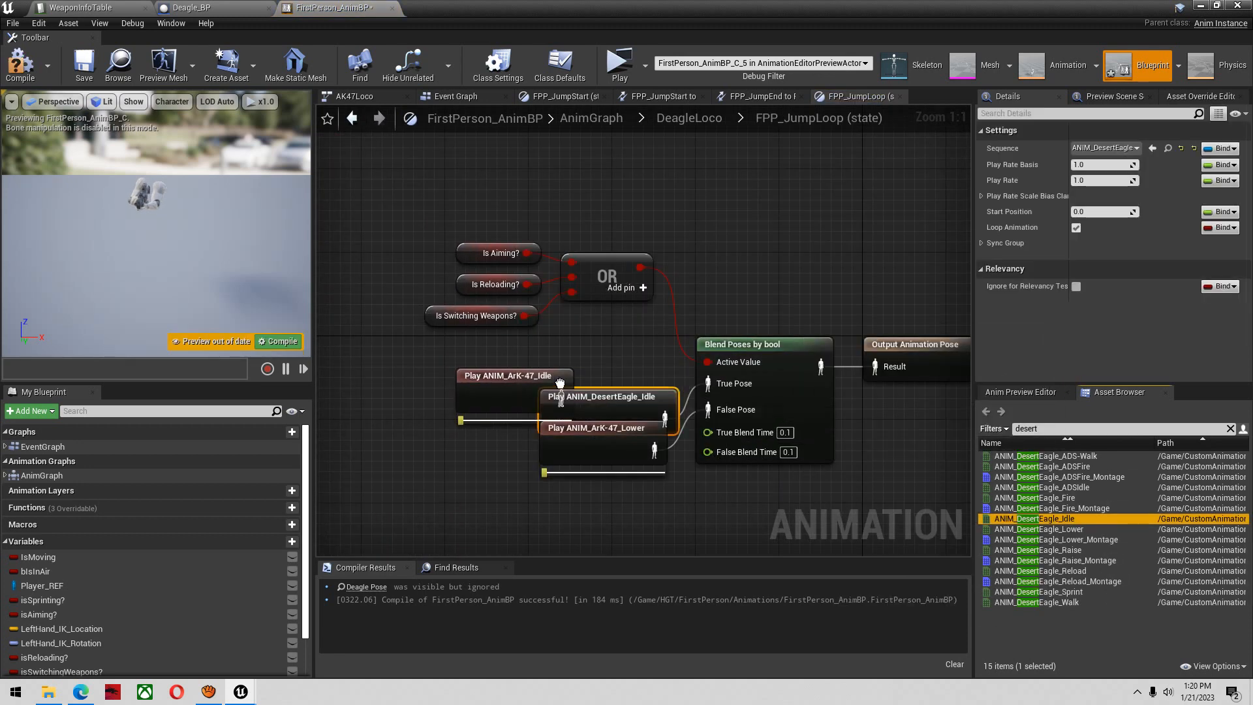
click(492, 381)
key(Delete)
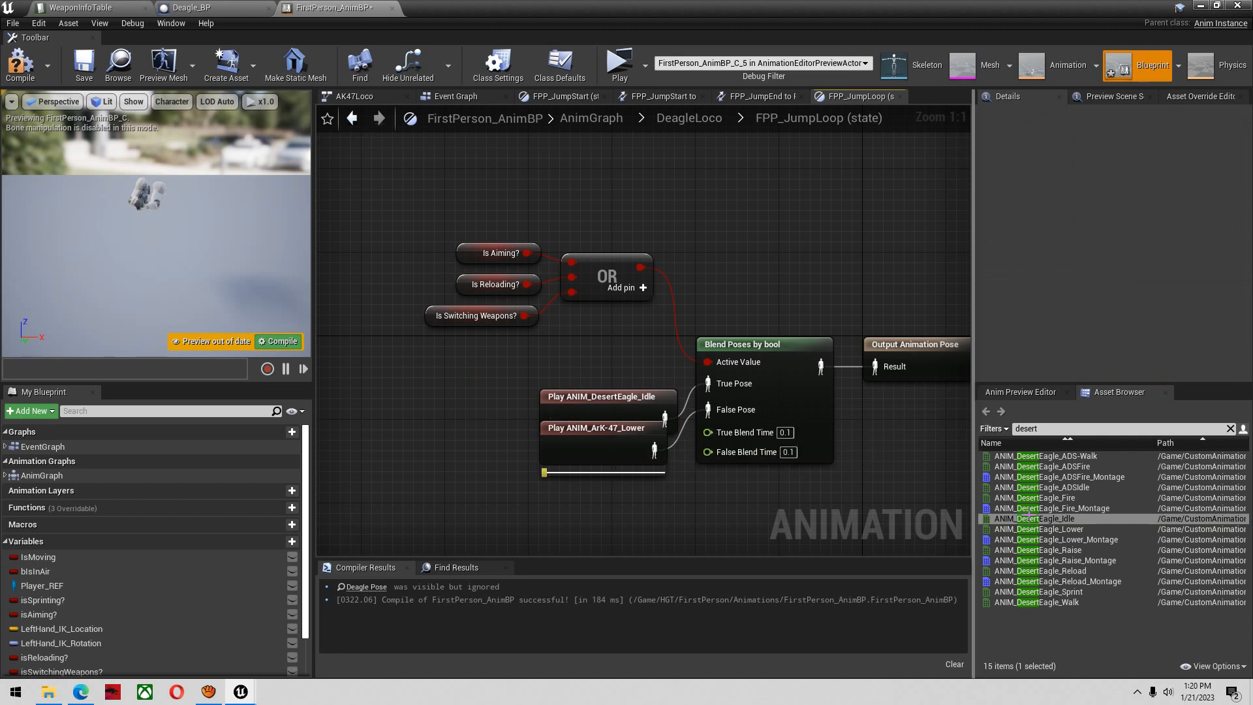
Connect ANIM_DesertEagle_Lower to the False Pose in FPP_JumpLoop, delete the ANIM_ArK-47_Lower node, and compile
click(1081, 527)
drag(1083, 525, 601, 456)
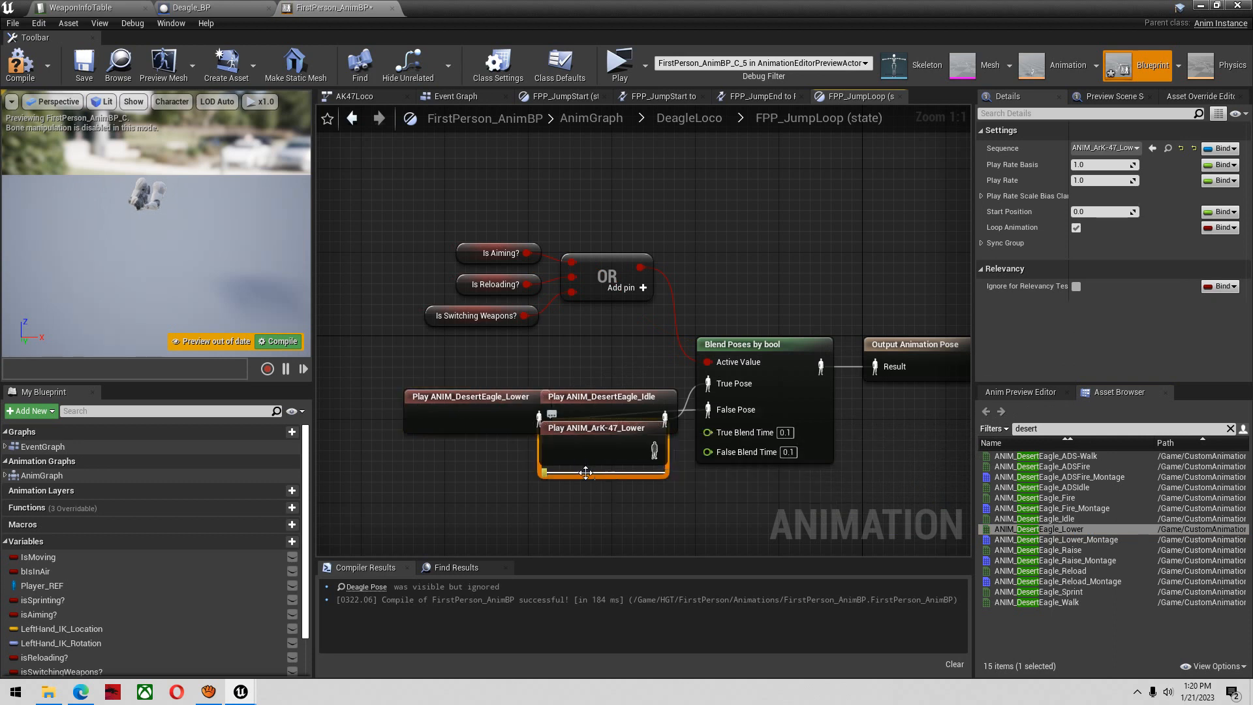
key(Delete)
click(20, 65)
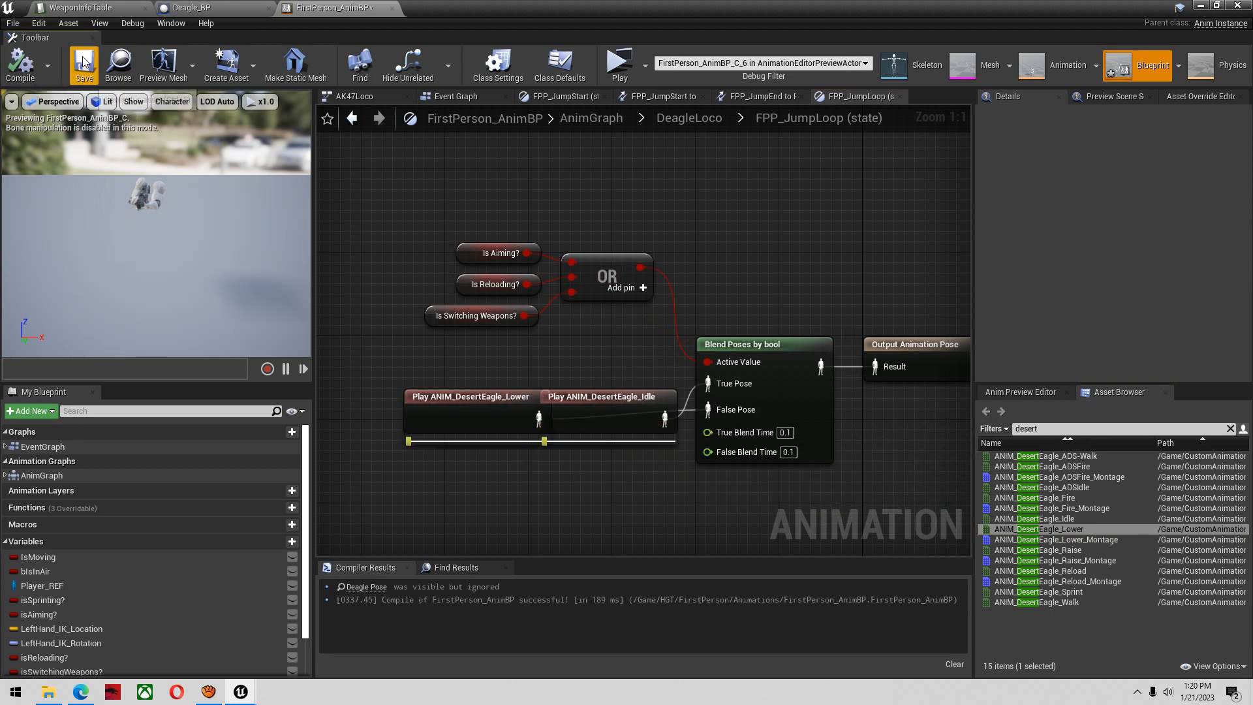
Check DeagleLoco's FP_Sprint state, and place the ANIM_DesertEagle_Walk node below the ANIM_DesertEagle_Idle node in FPP_Walk
click(362, 122)
double_click(634, 382)
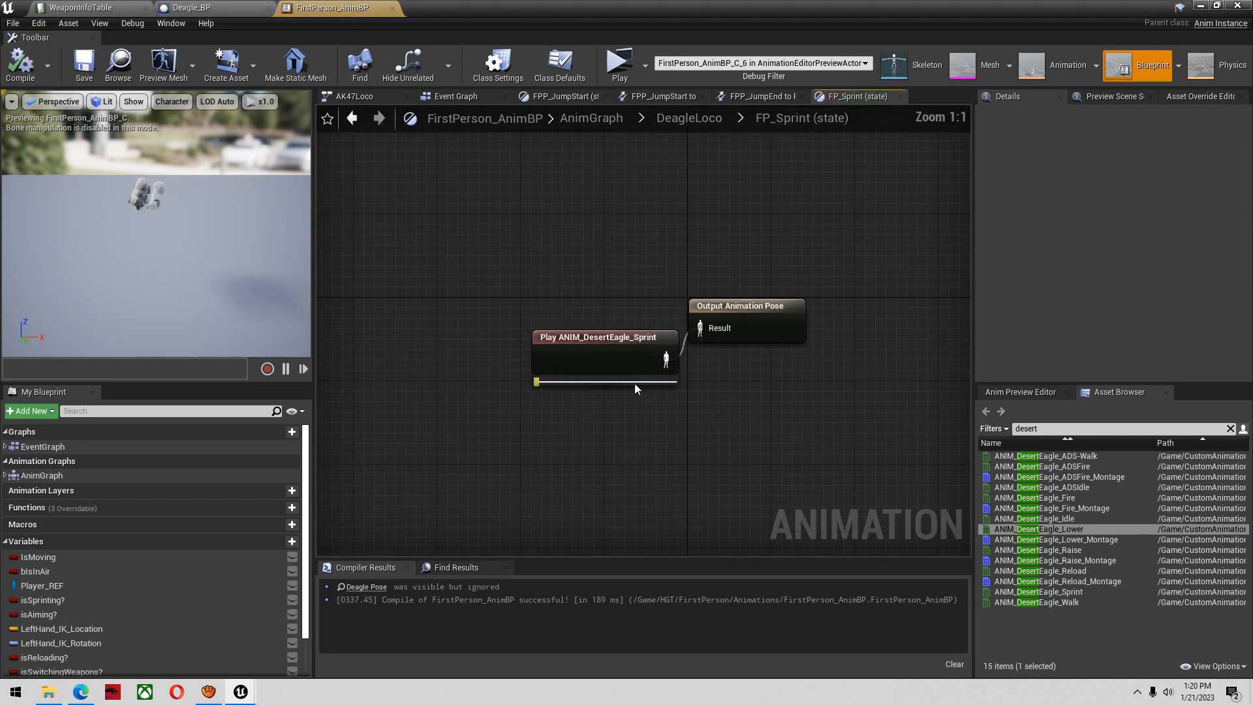
click(353, 119)
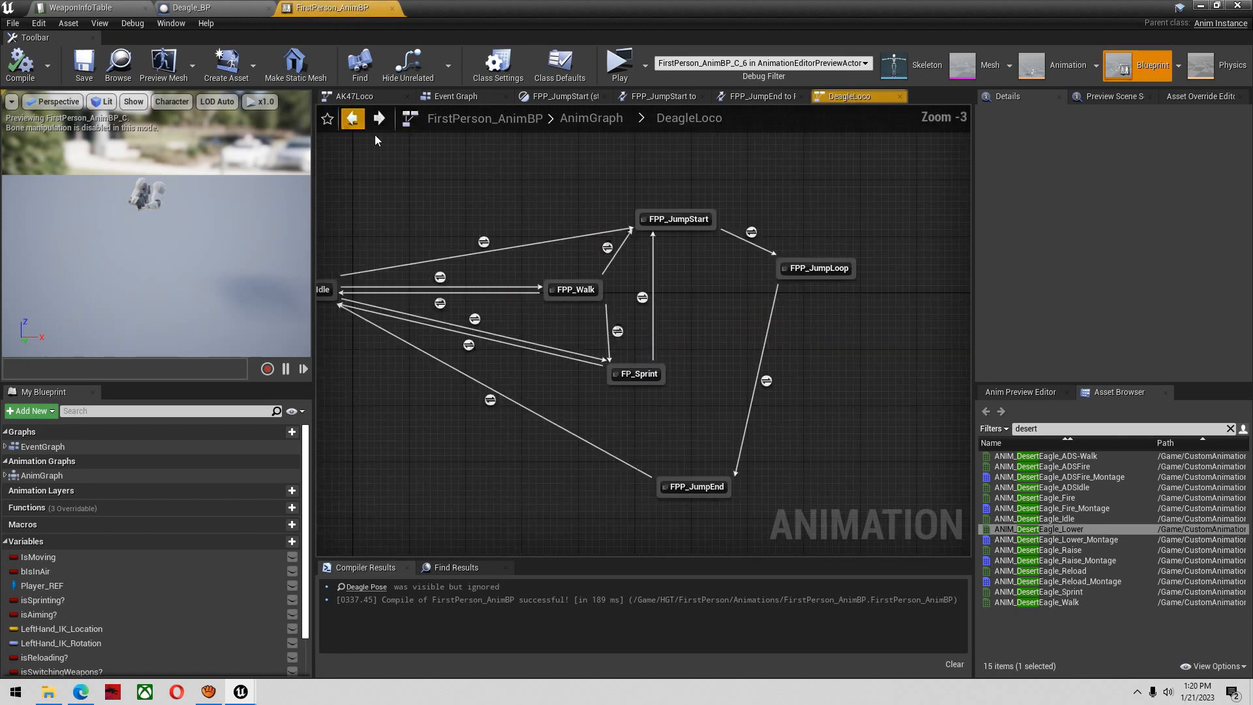
double_click(577, 289)
click(591, 479)
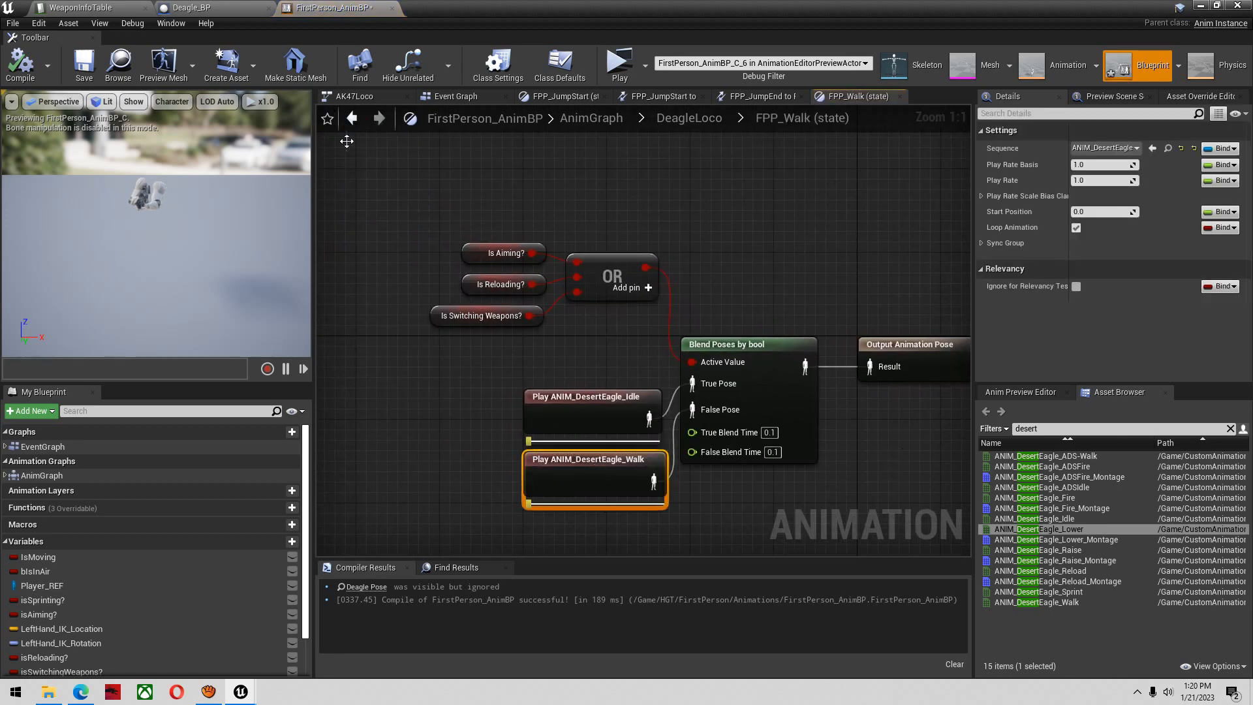
Check the animations in DeagleLoco's FPP_Idle state, compile the animation blueprint, and return to the AnimGraph
click(352, 119)
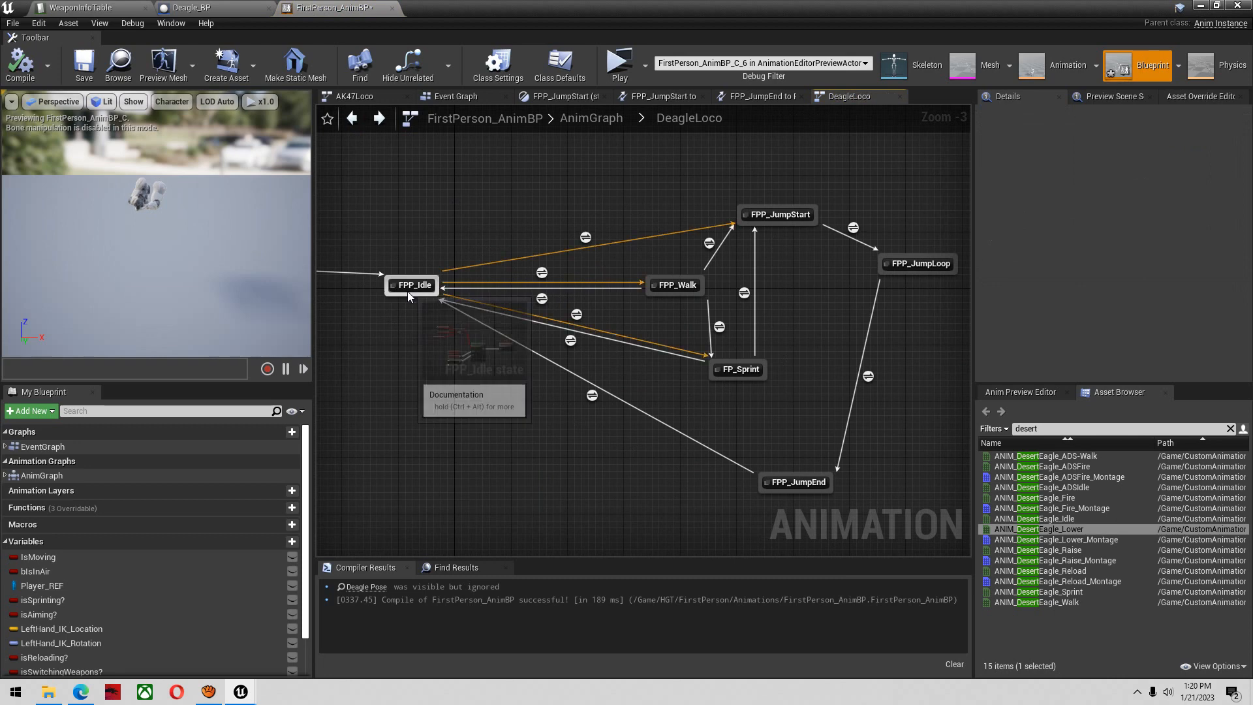
double_click(408, 291)
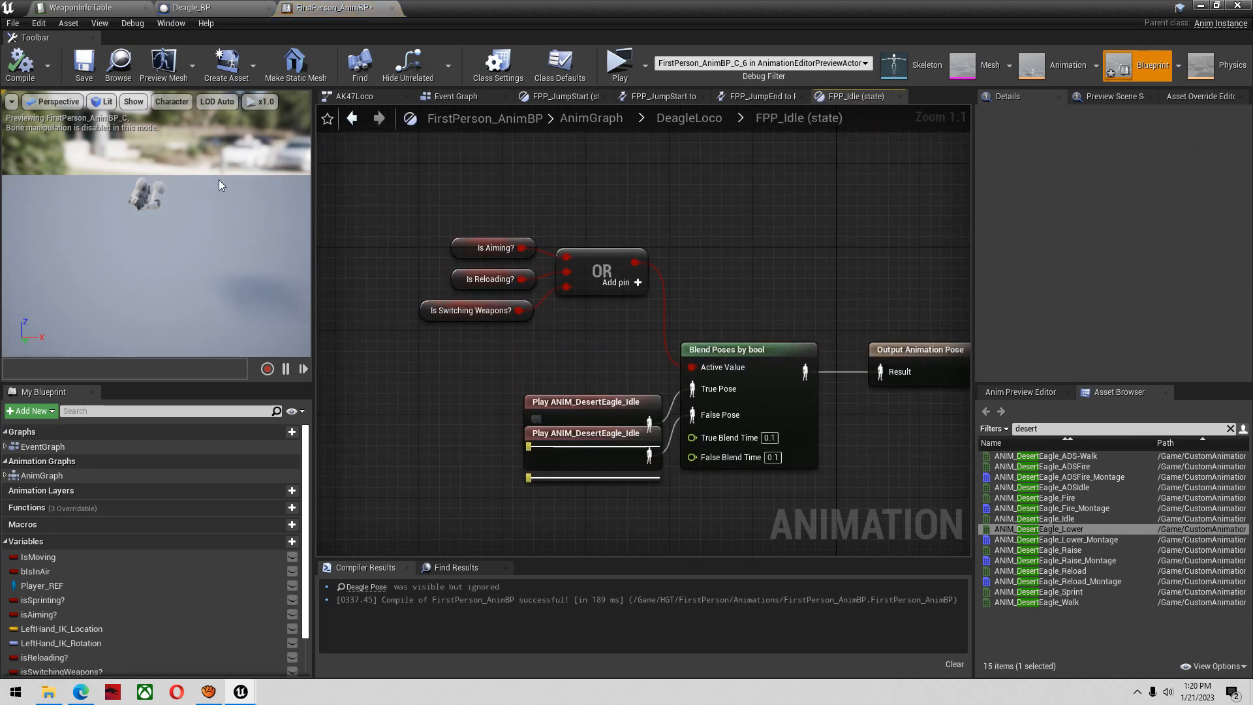
click(27, 83)
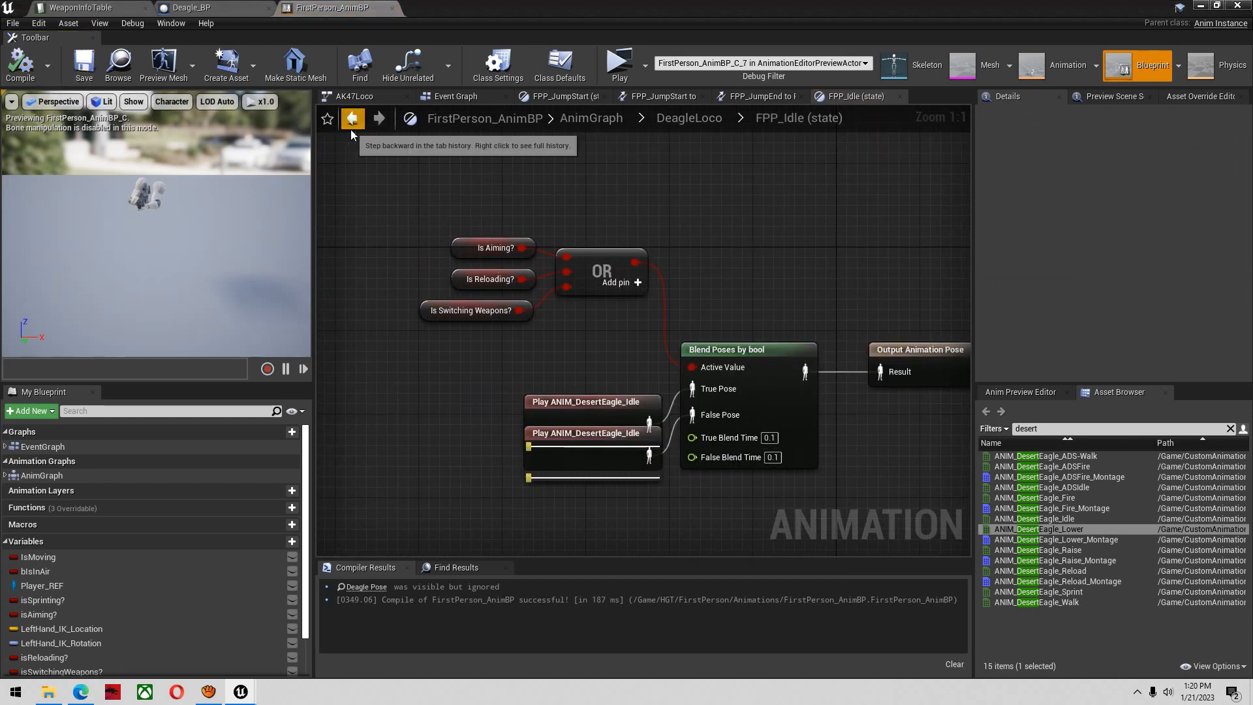
click(351, 126)
click(357, 126)
click(355, 126)
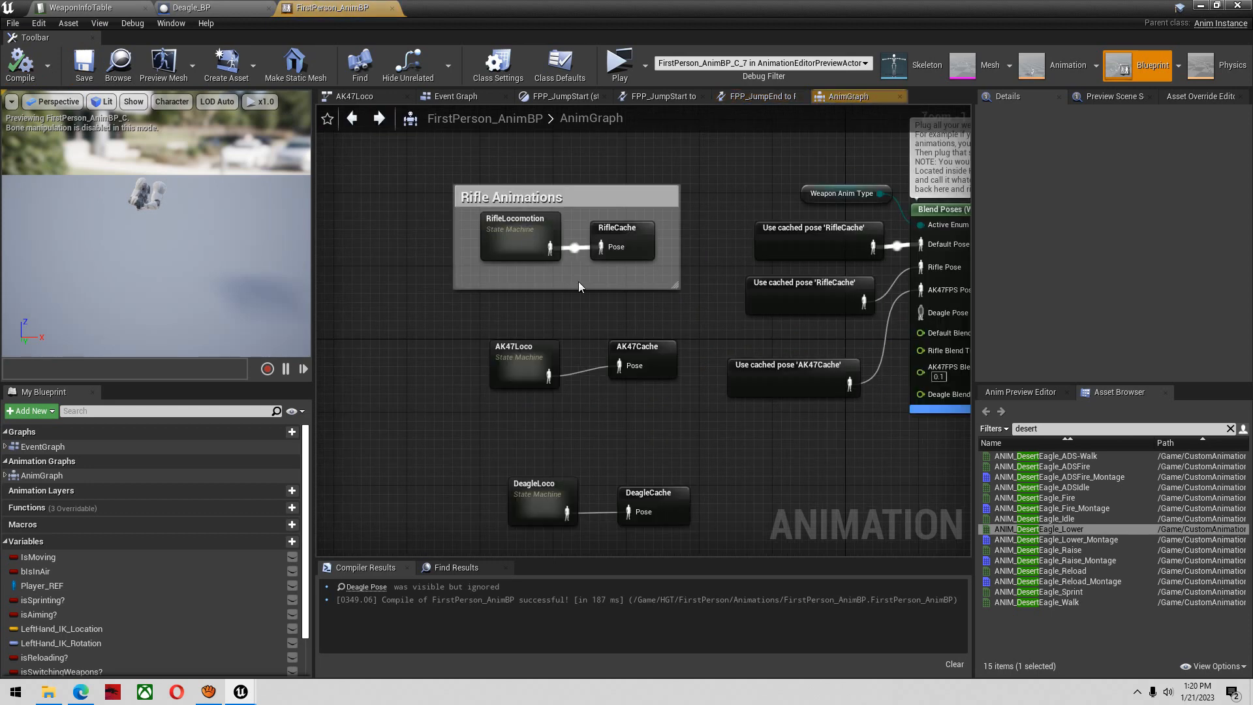
Add a Use cached pose 'DeagleCache' node, connect it to the Deagle Pose of Blend Poses, and compile and save the animation blueprint
right_drag(579, 287, 464, 211)
right_click(671, 364)
text(use cahc)
key(BackSpace)
key(BackSpace)
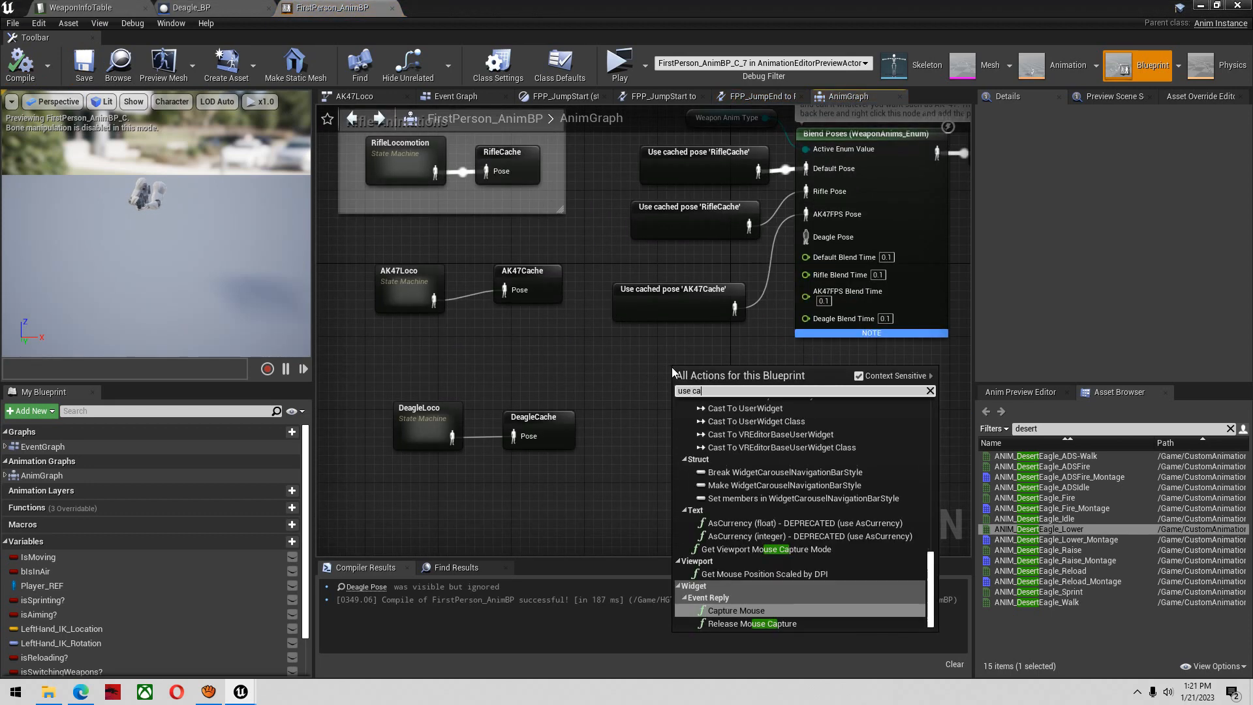
text(ched)
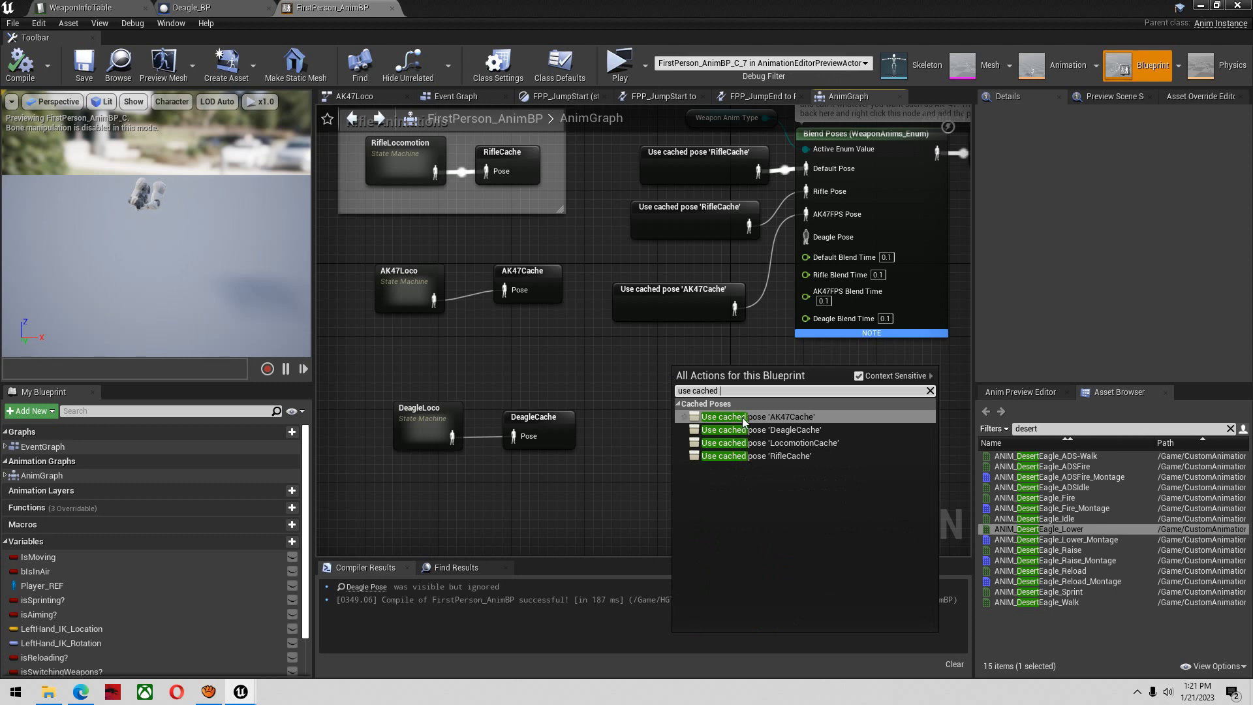
click(780, 431)
drag(803, 390, 807, 370)
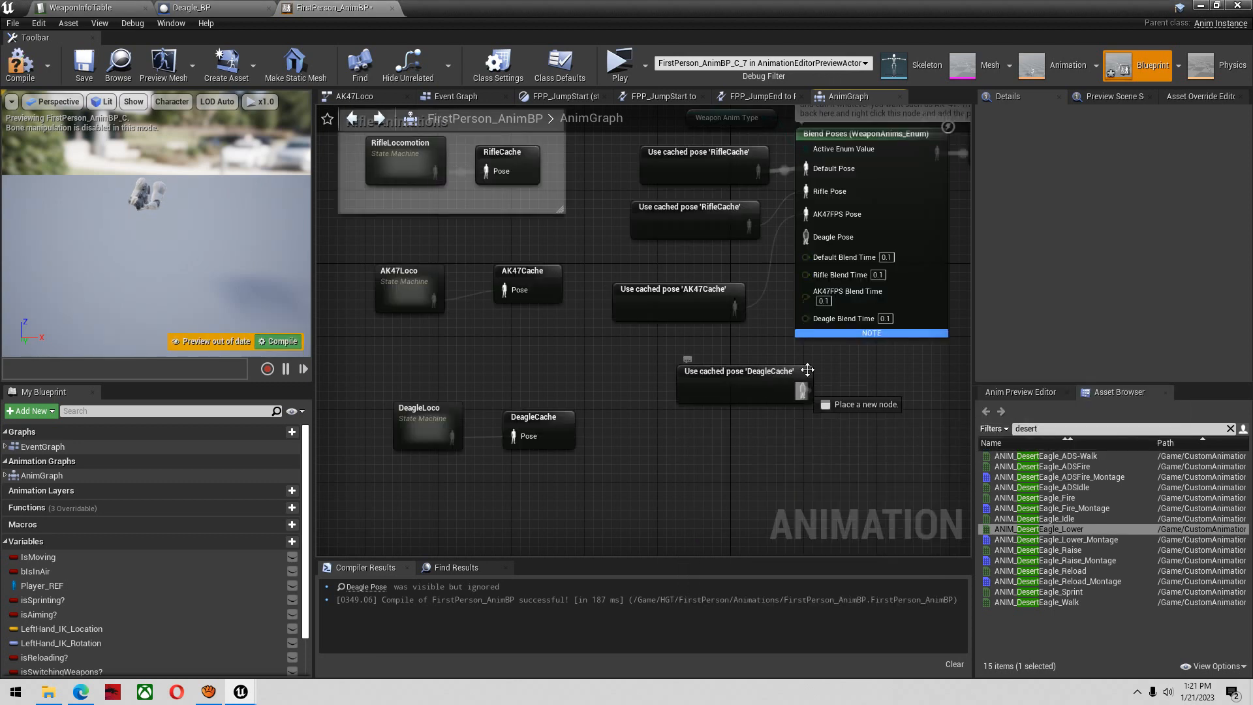
click(75, 65)
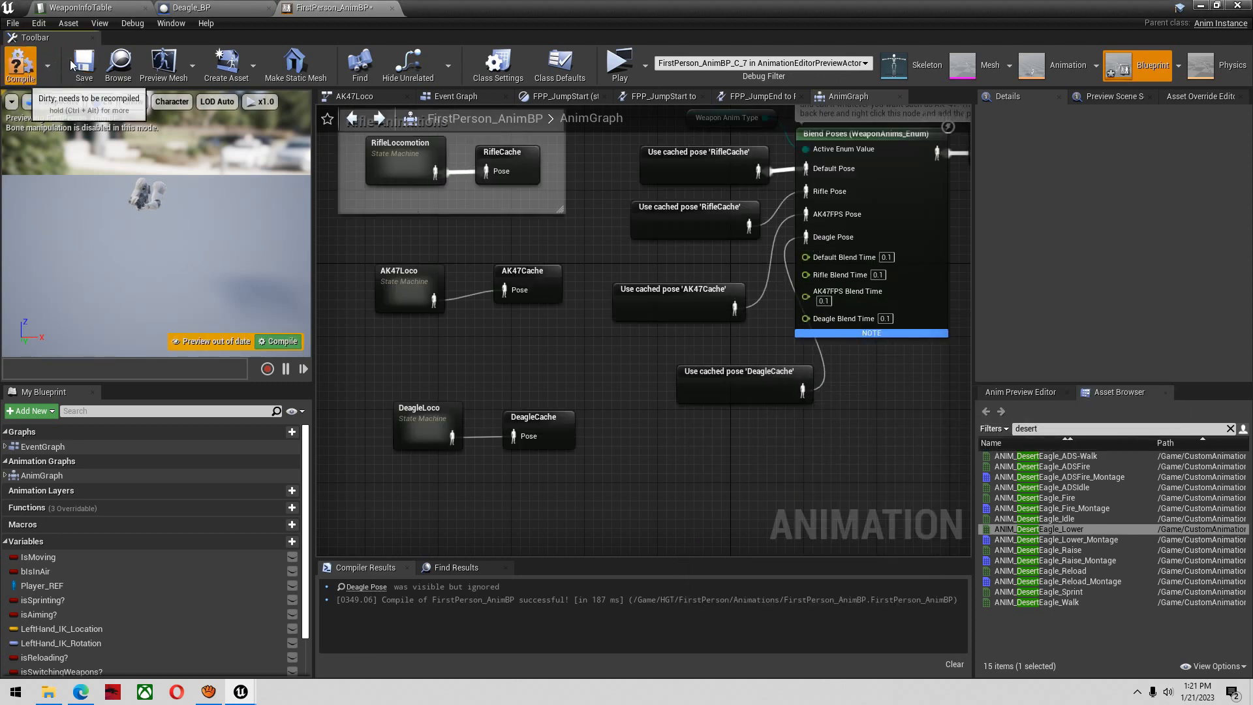
In WeaponInfoTable's Deagle row, set FP_WeaponMeshReloadMontage to the weapon-mesh version of ANIM_DesertEagle_Reload_Montage
click(173, 8)
click(91, 8)
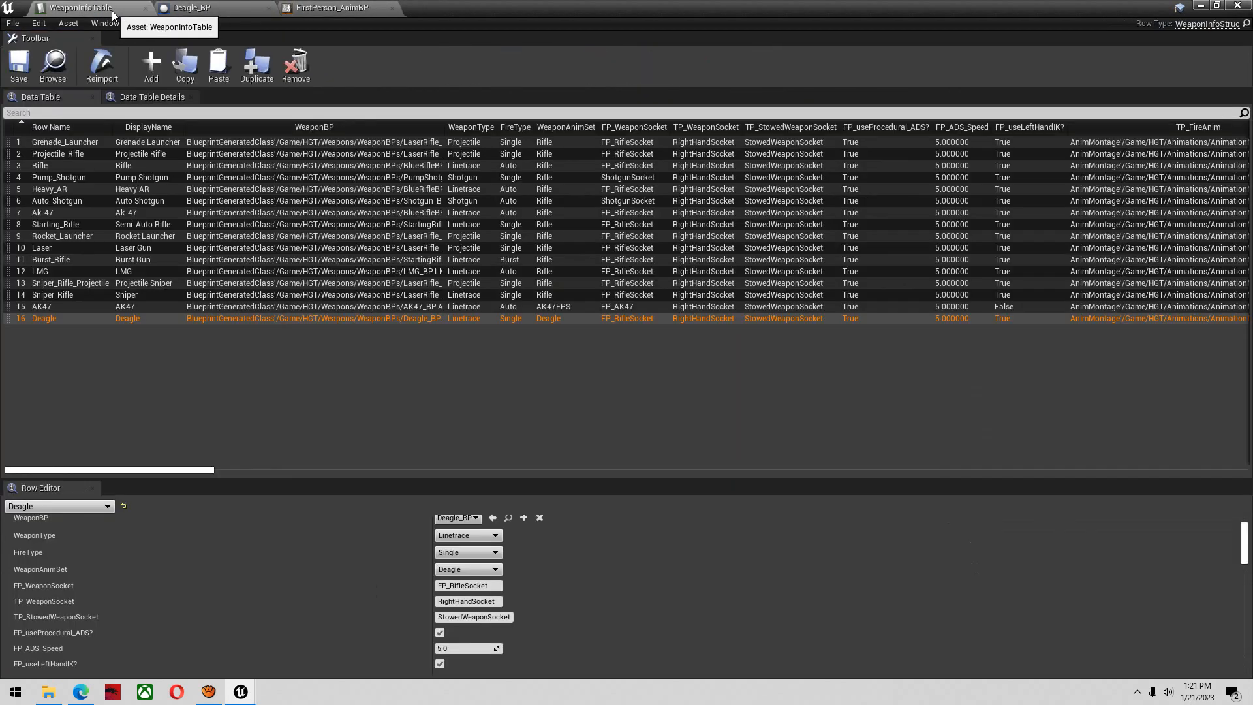
scroll(523, 550, down, 10)
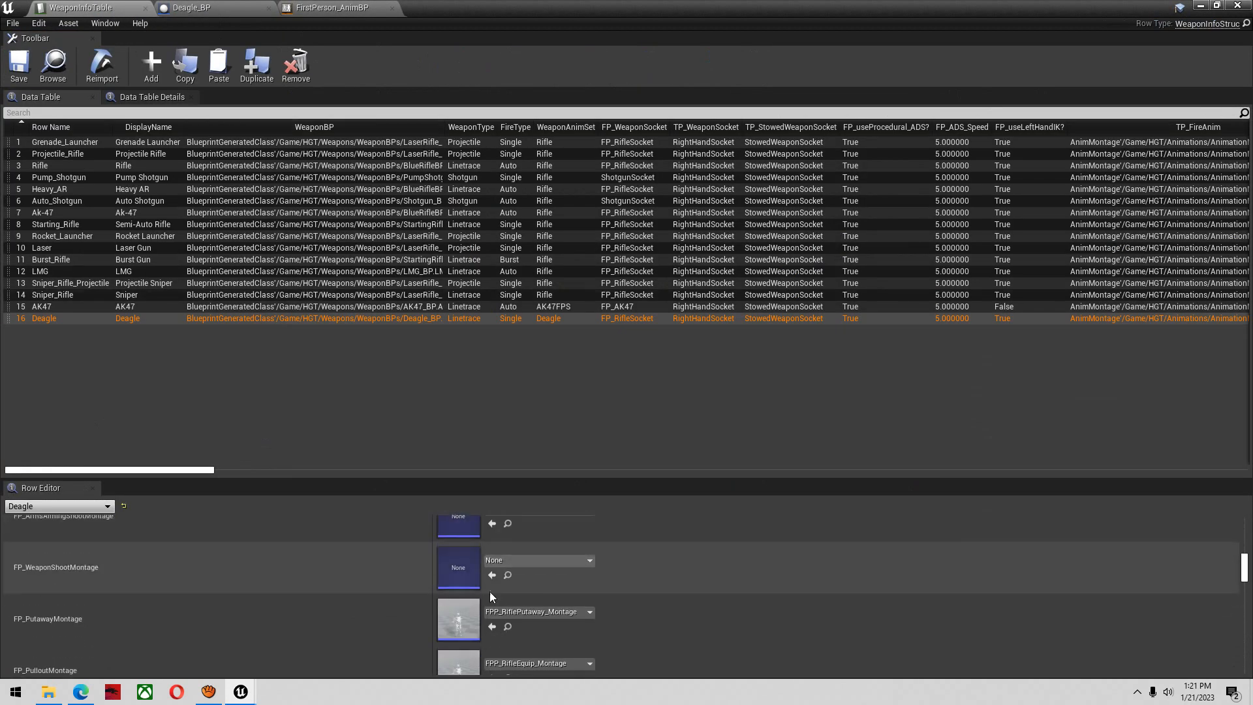
scroll(471, 598, down, 2)
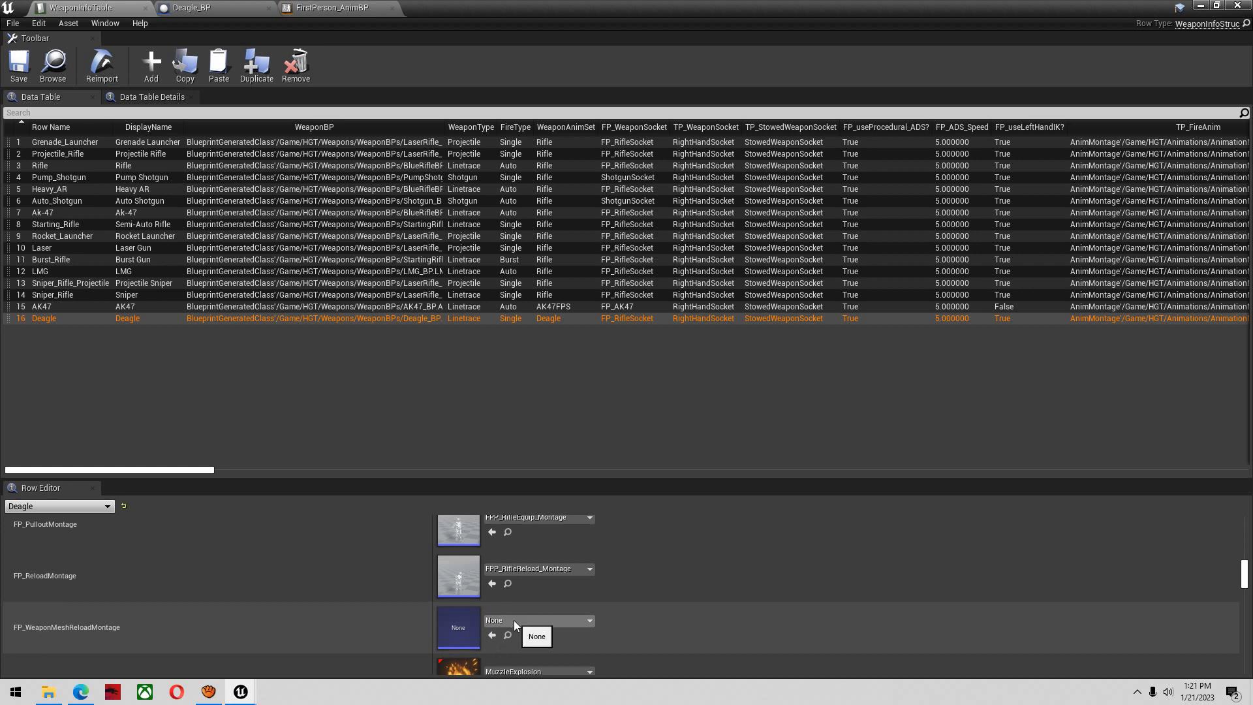
click(514, 620)
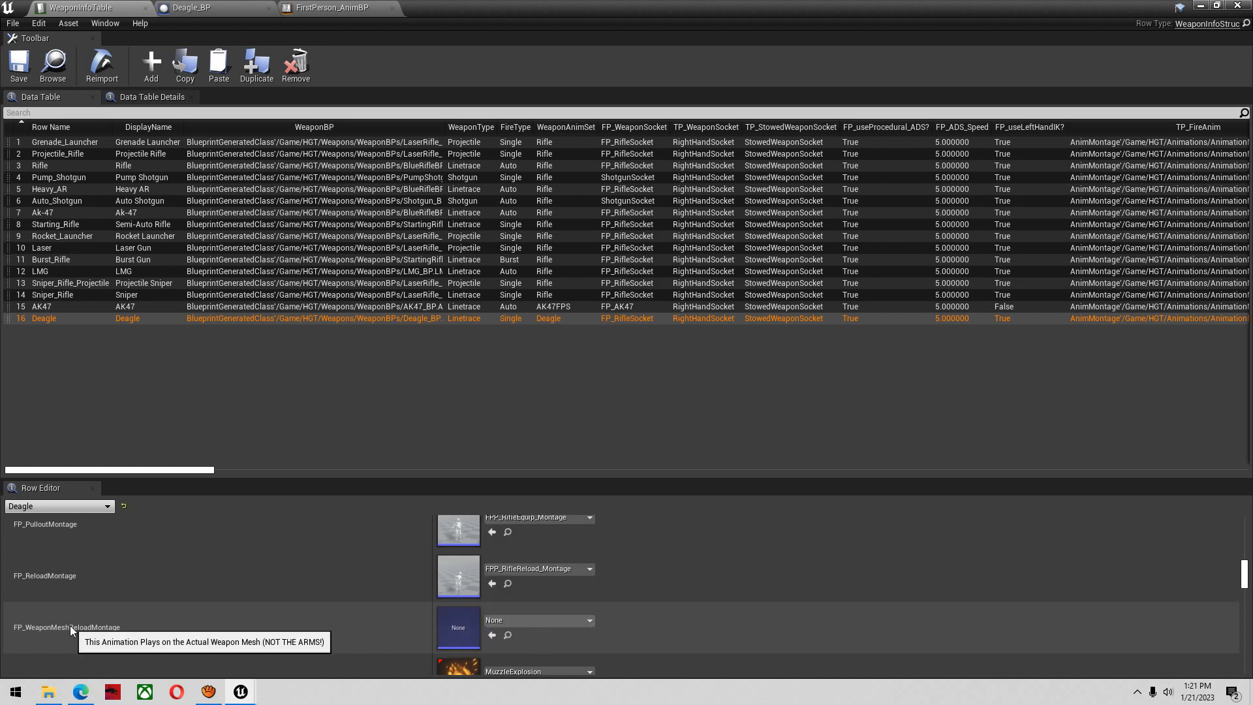
click(510, 617)
text(desert)
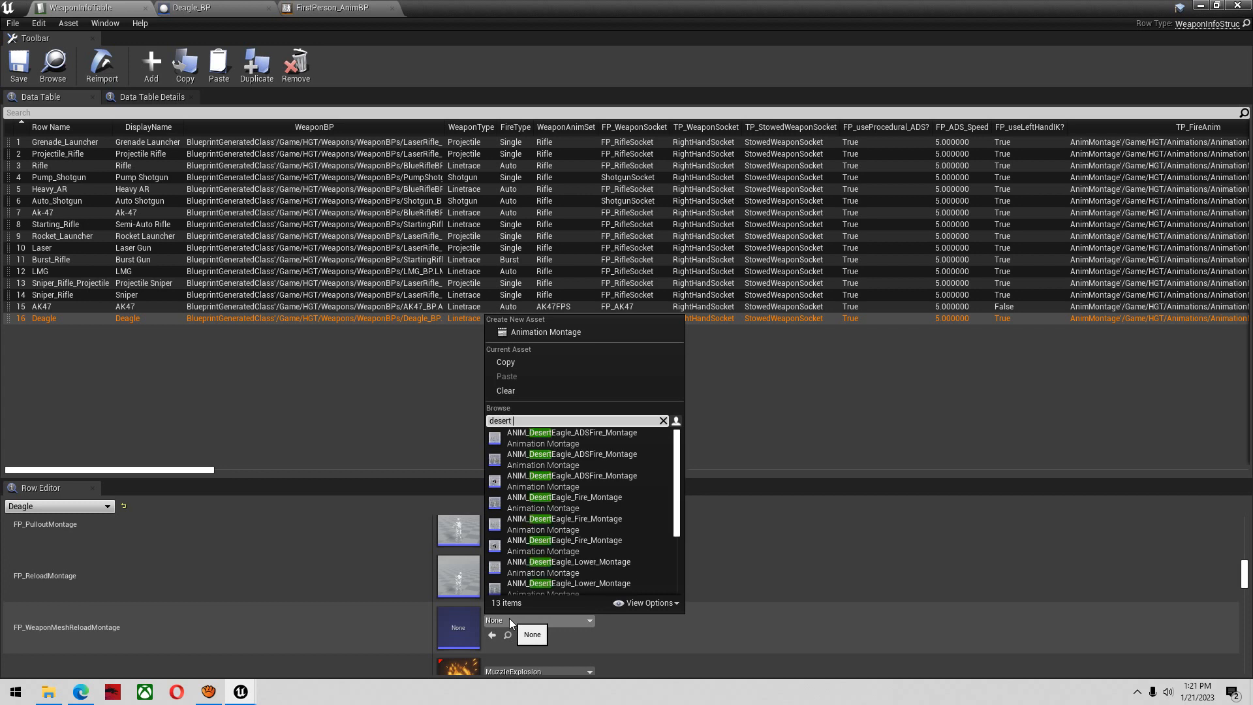
text( reload)
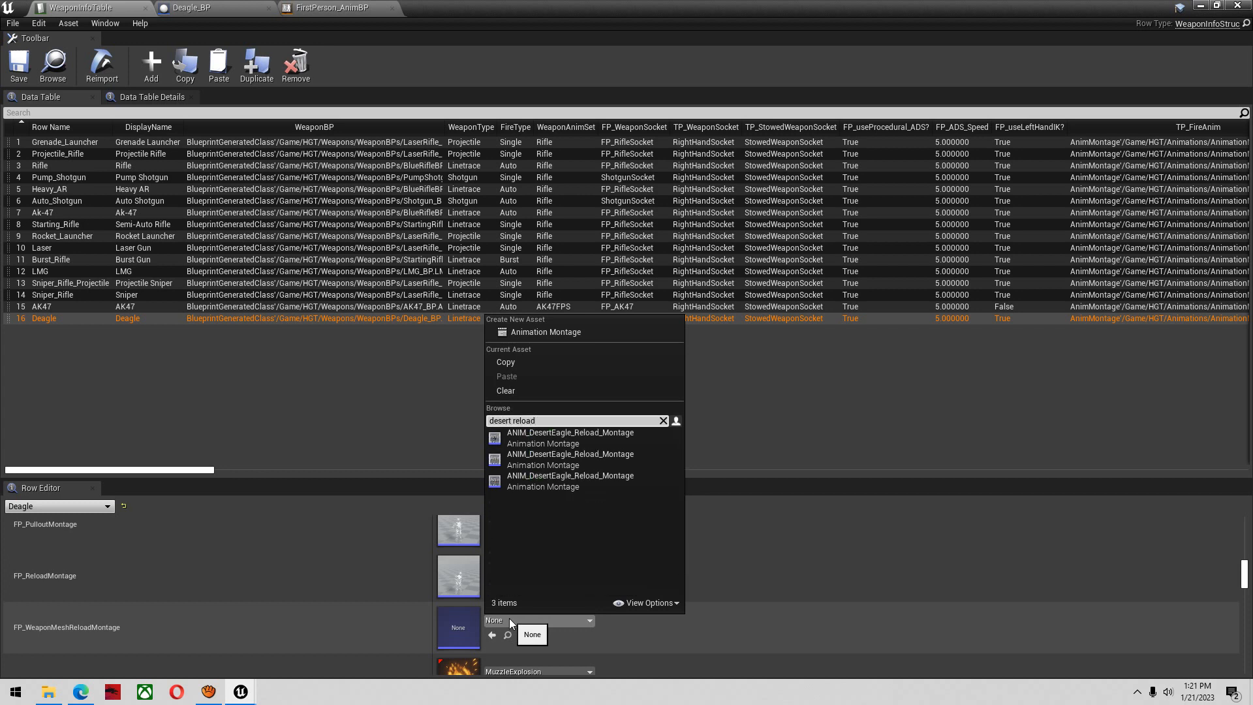
click(589, 436)
Set the Deagle row's FP_ReloadMontage to ANIM_DesertEagle_Reload_Montage from /Game/CustomAnimations, and save the data table
click(542, 570)
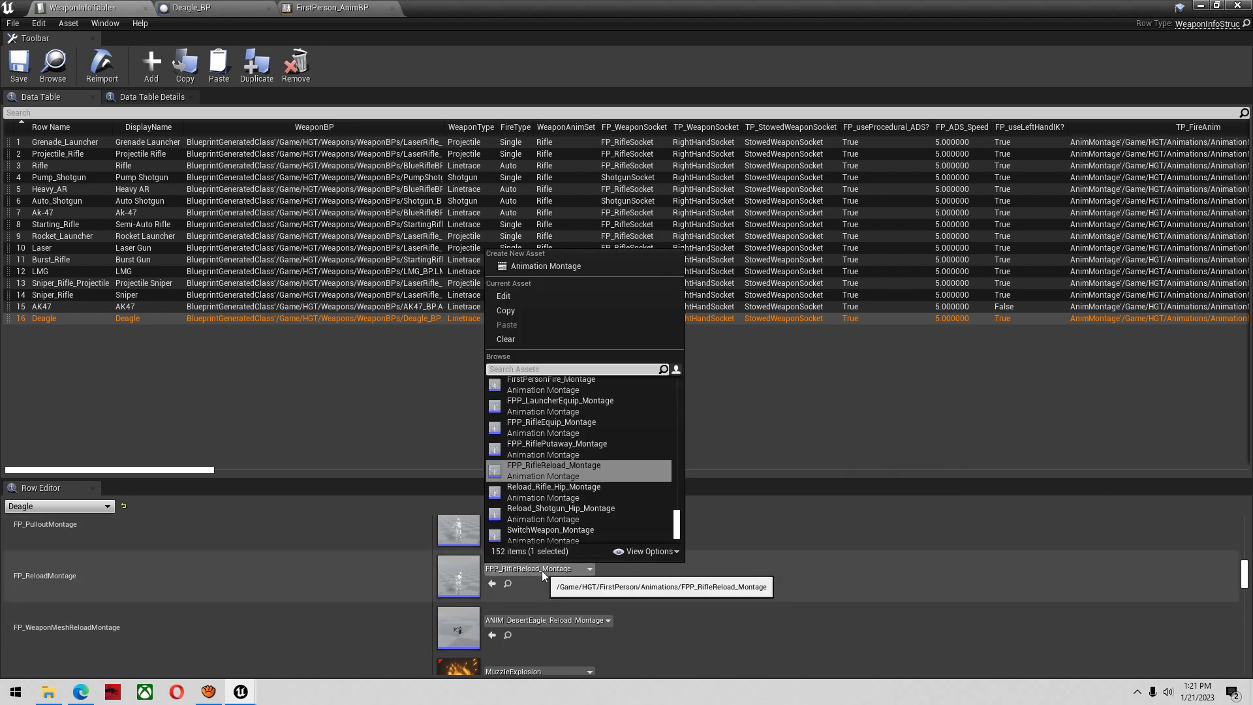
text(desert reload)
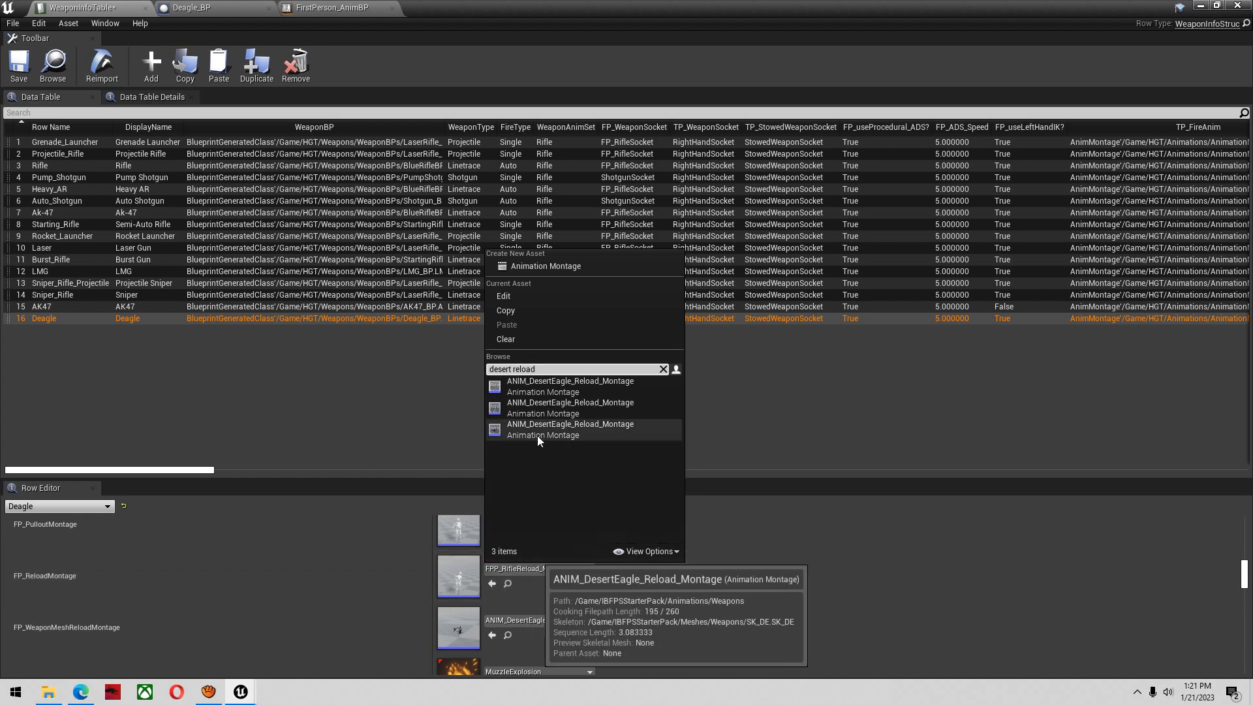
mouse_move(566, 401)
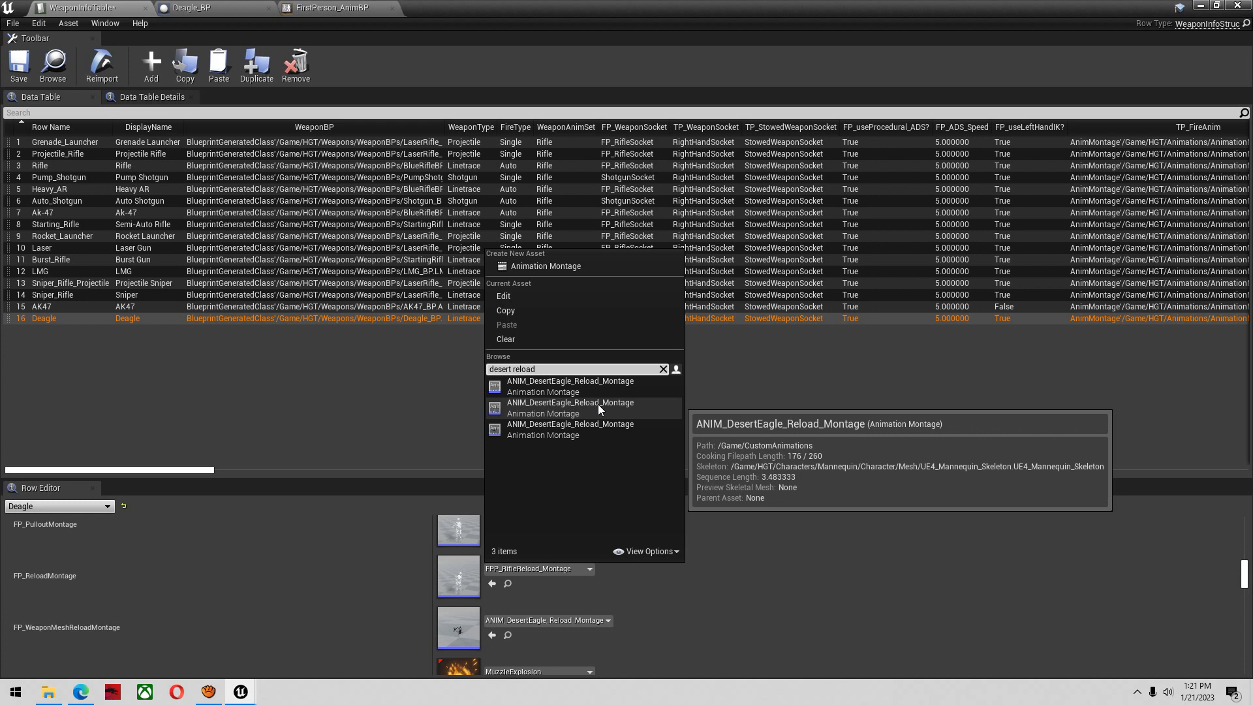
click(598, 405)
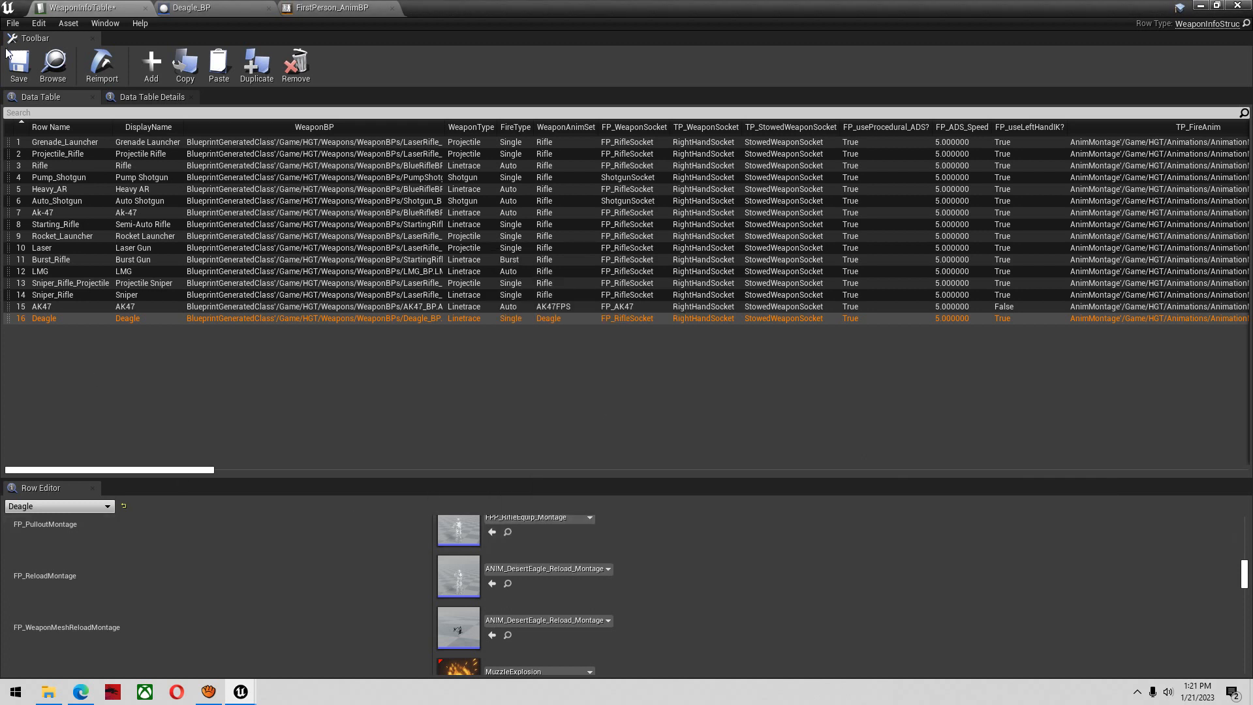
click(20, 65)
Set the Deagle row's FP_WeaponShootMontage to ANIM_DesertEagle_Fire_Montage from /Game/IBFPSStarterPack/Animations/Weapons, and save the table
scroll(426, 611, up, 5)
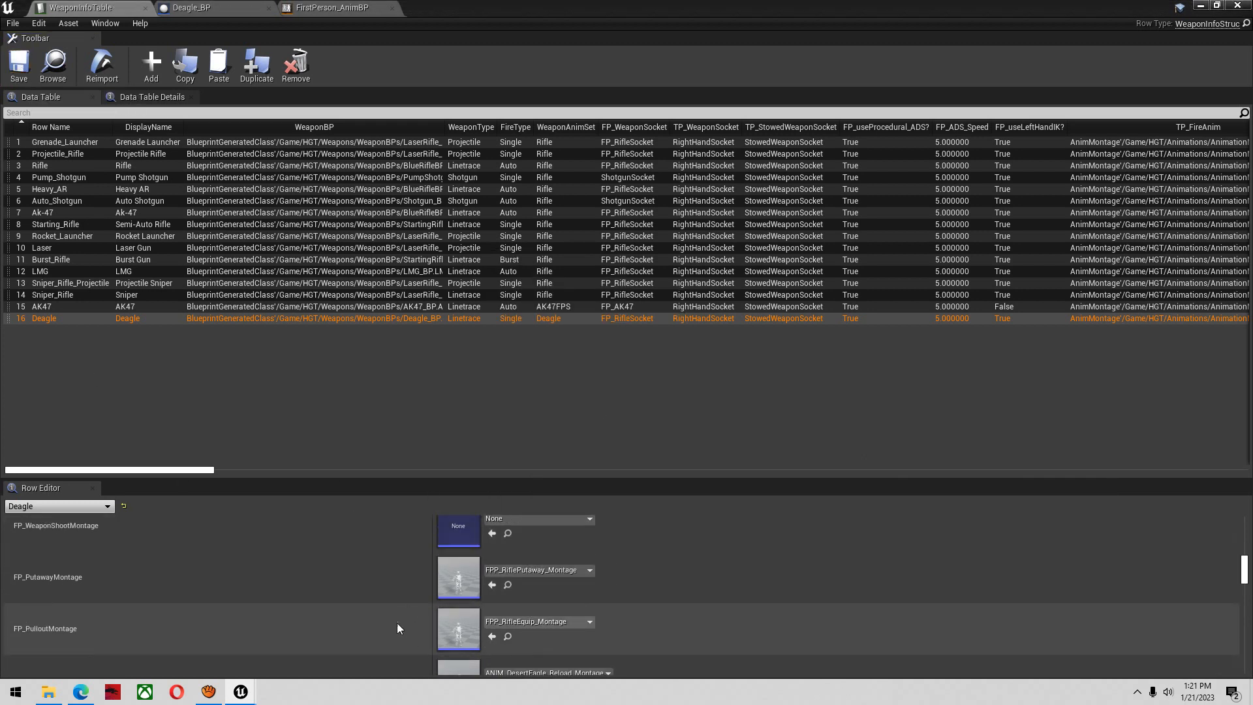
scroll(351, 620, up, 2)
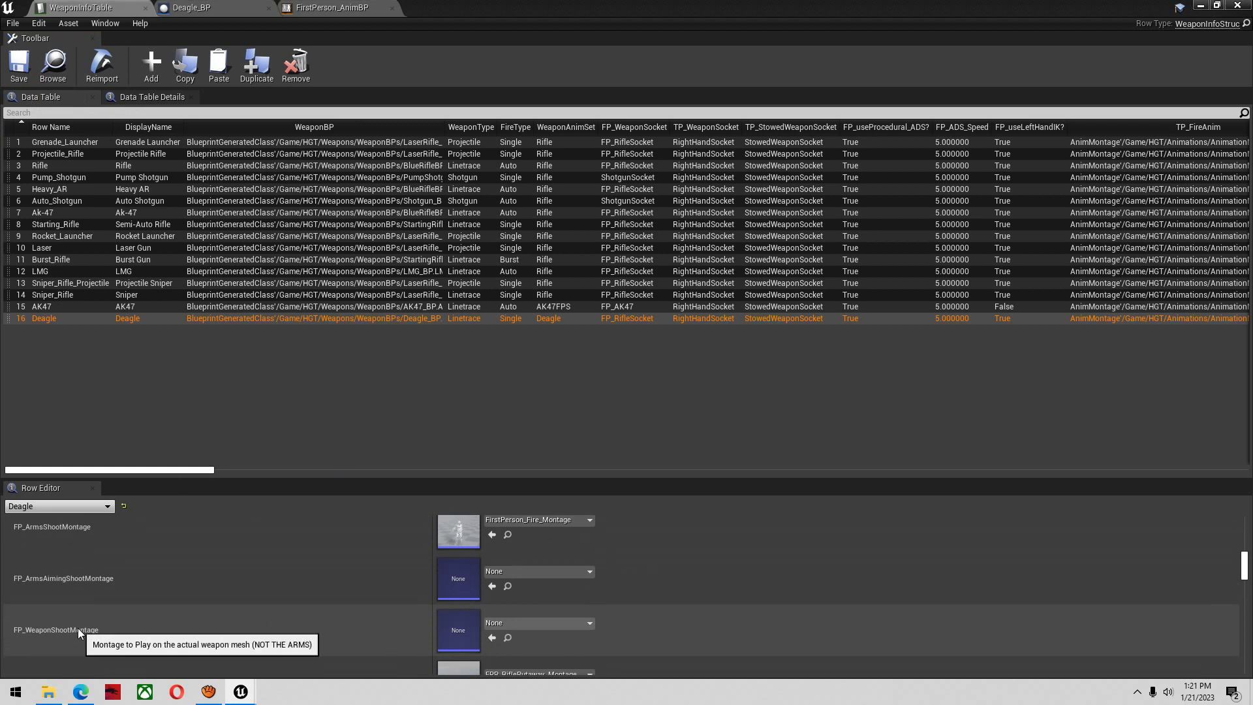
click(530, 624)
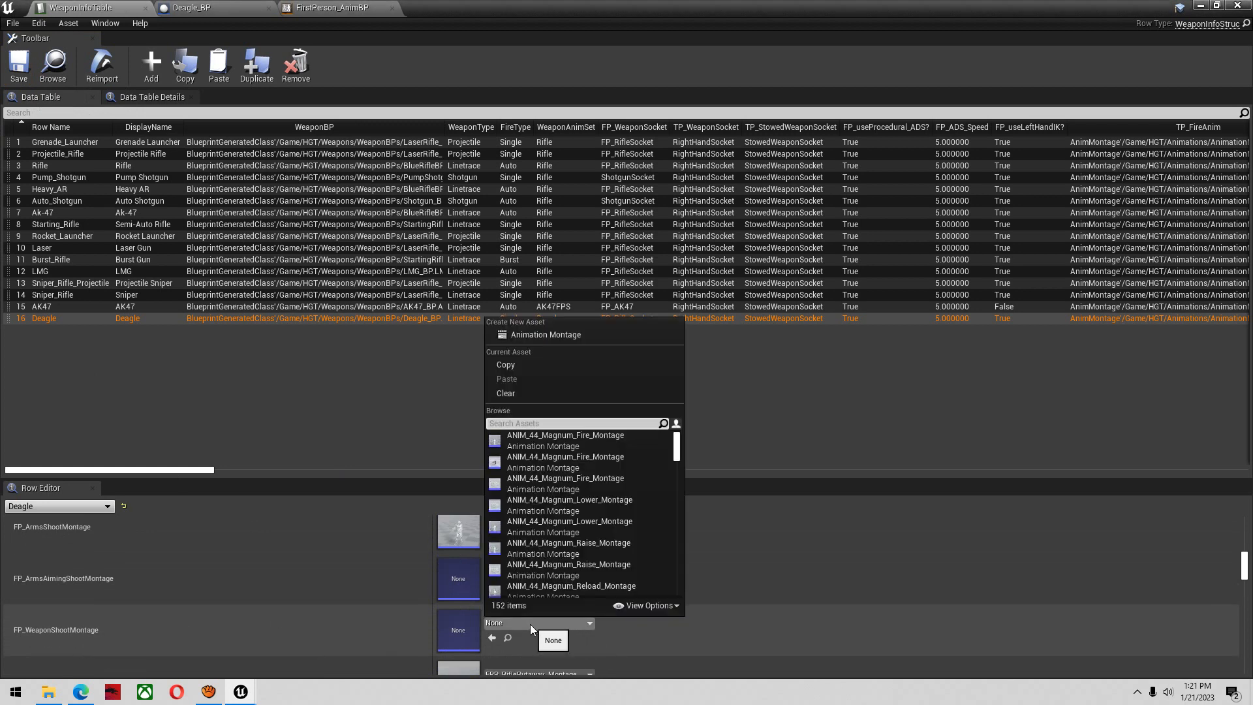
text(desert fire)
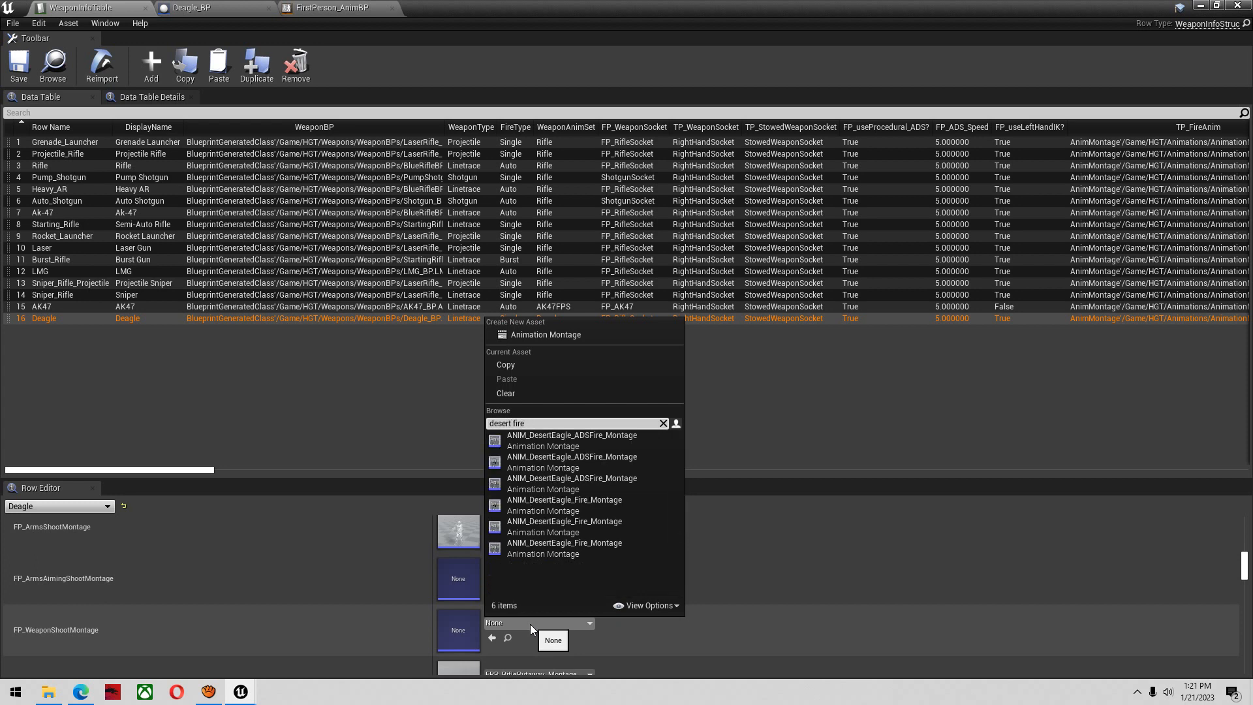
mouse_move(581, 527)
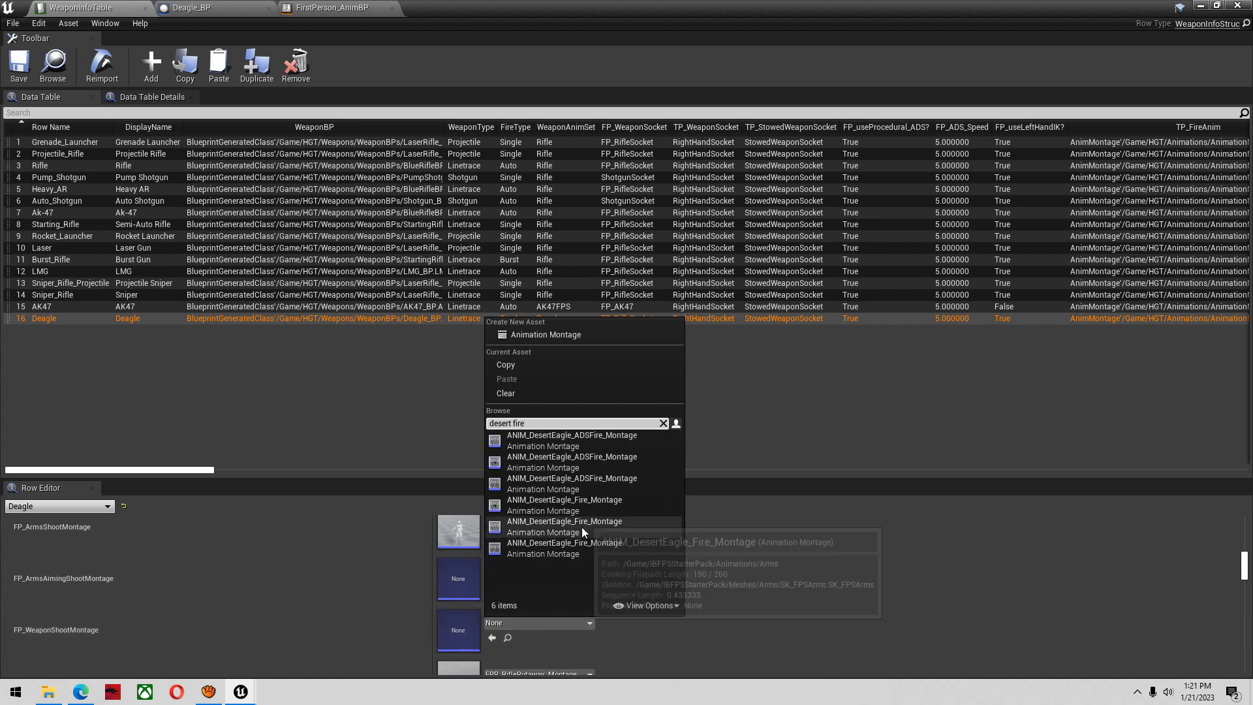
mouse_move(601, 502)
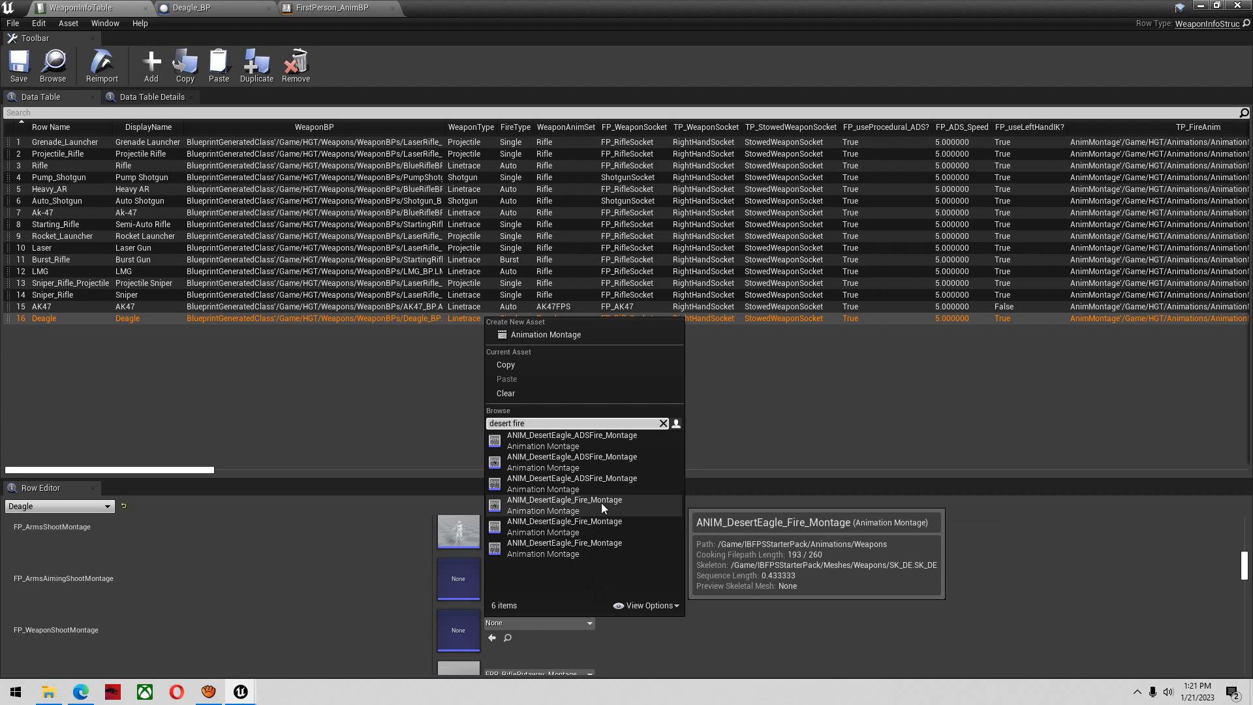
click(595, 507)
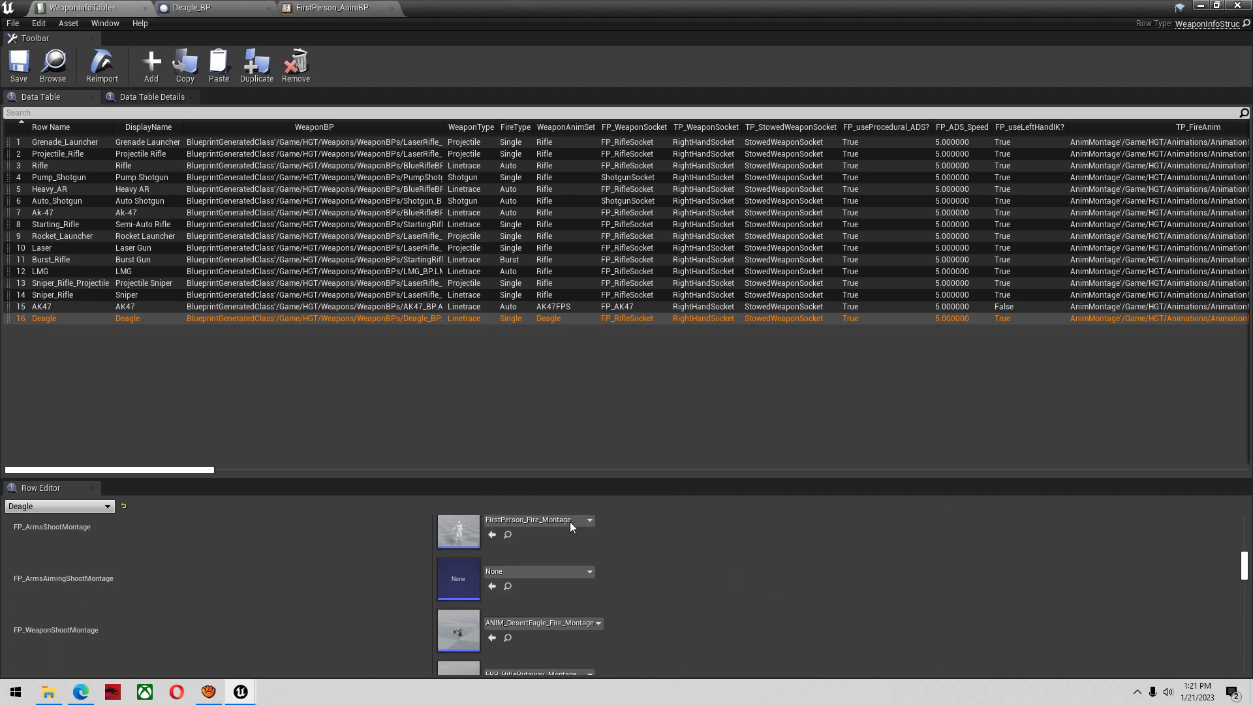
click(26, 72)
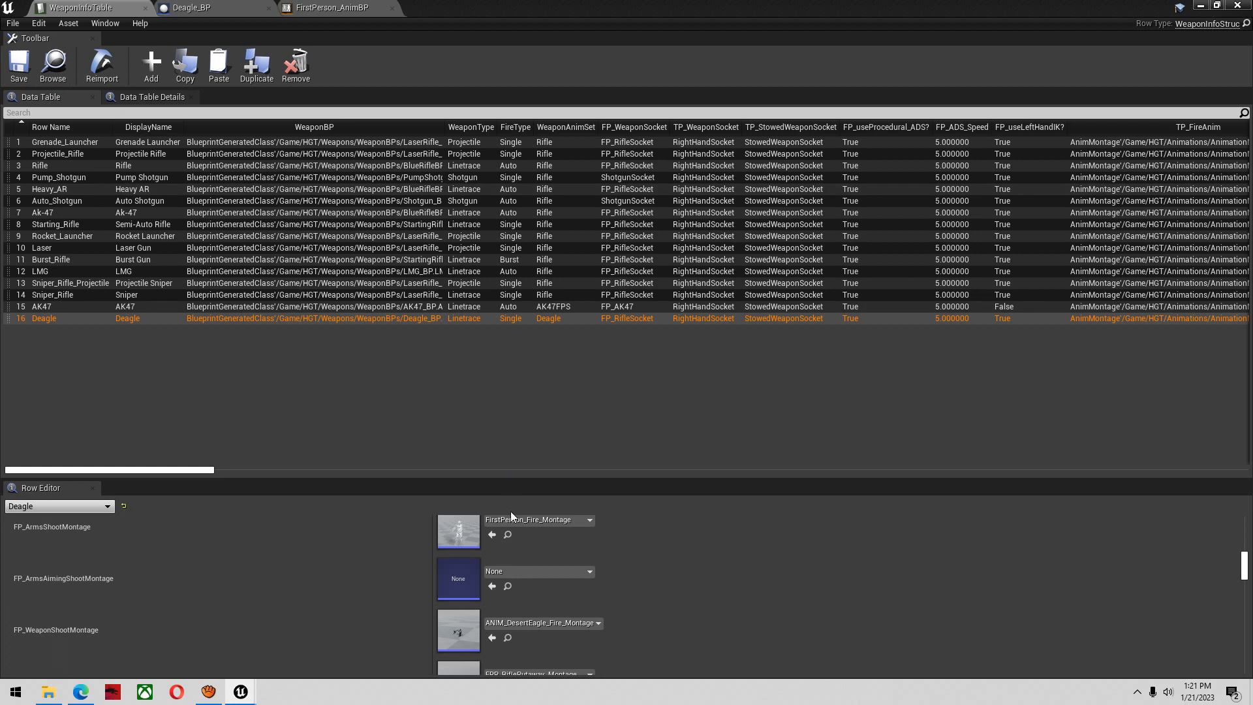
Turn off FP_useLeftHandIK? for the Deagle row in the weapon table
scroll(507, 584, up, 3)
scroll(507, 584, up, 5)
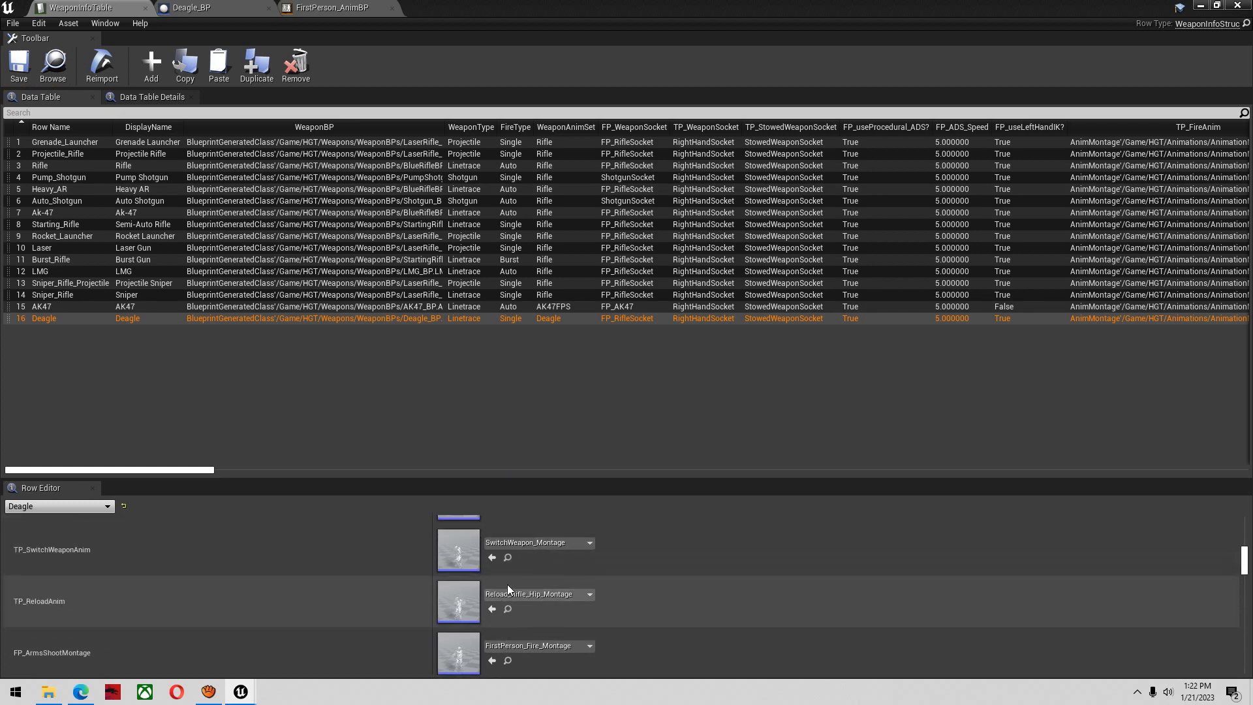
scroll(585, 639, up, 3)
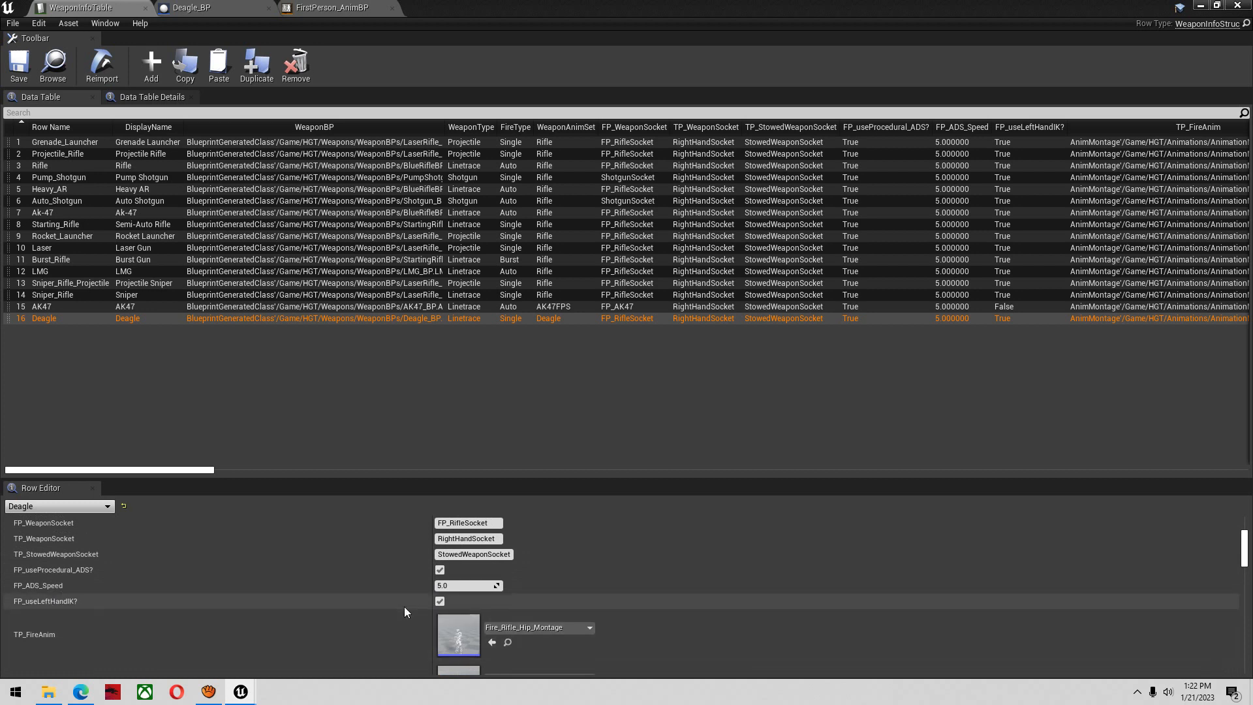
click(440, 601)
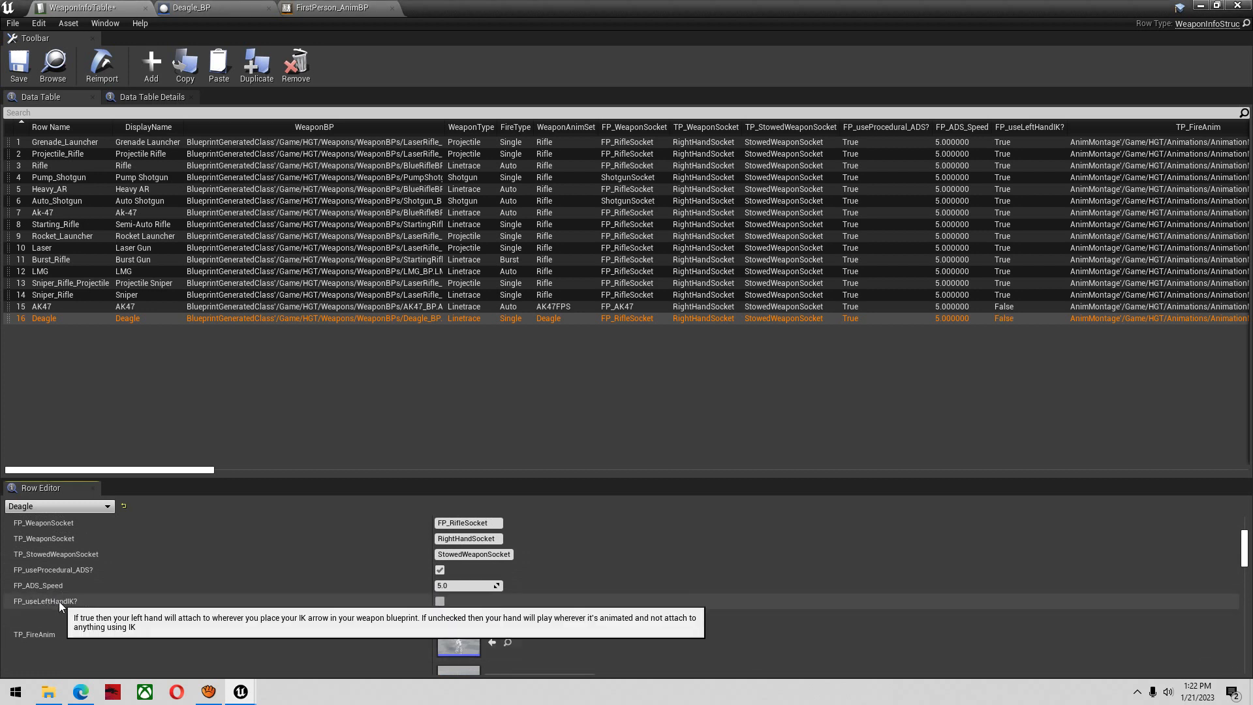
Open the Arena01 level from the HGT Maps folder and set the viewport camera speed to 6
click(1207, 6)
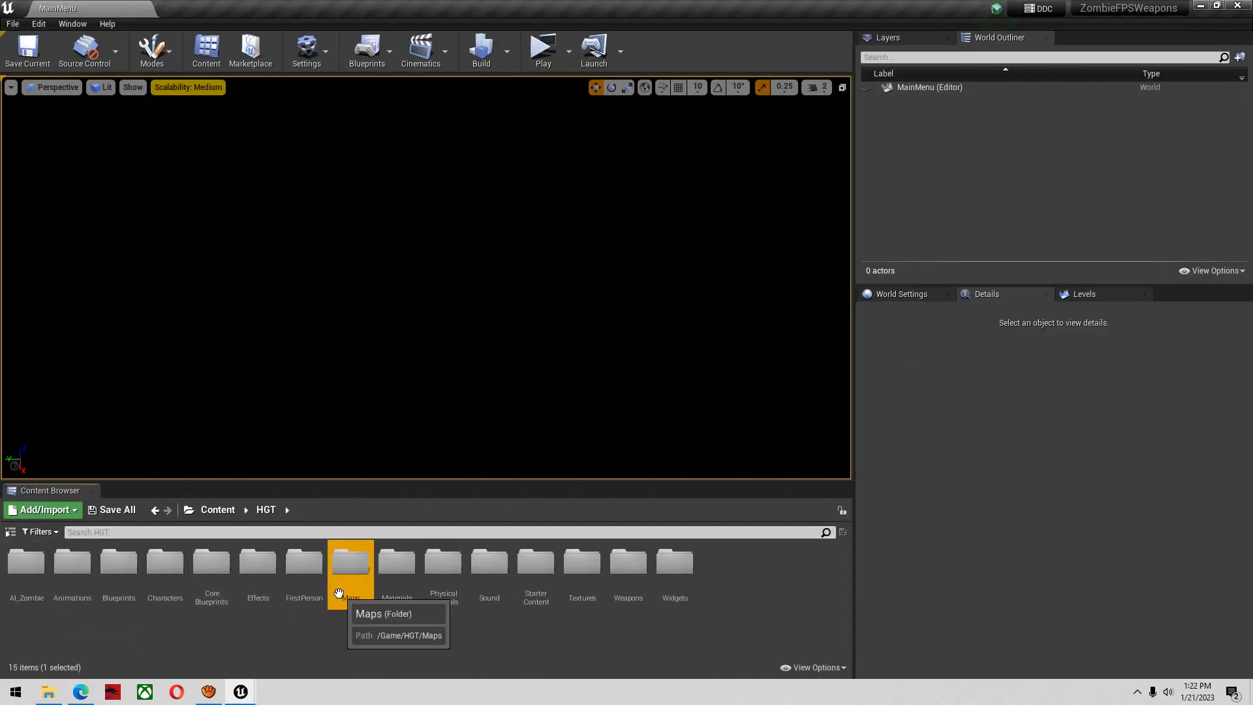
double_click(346, 595)
double_click(29, 561)
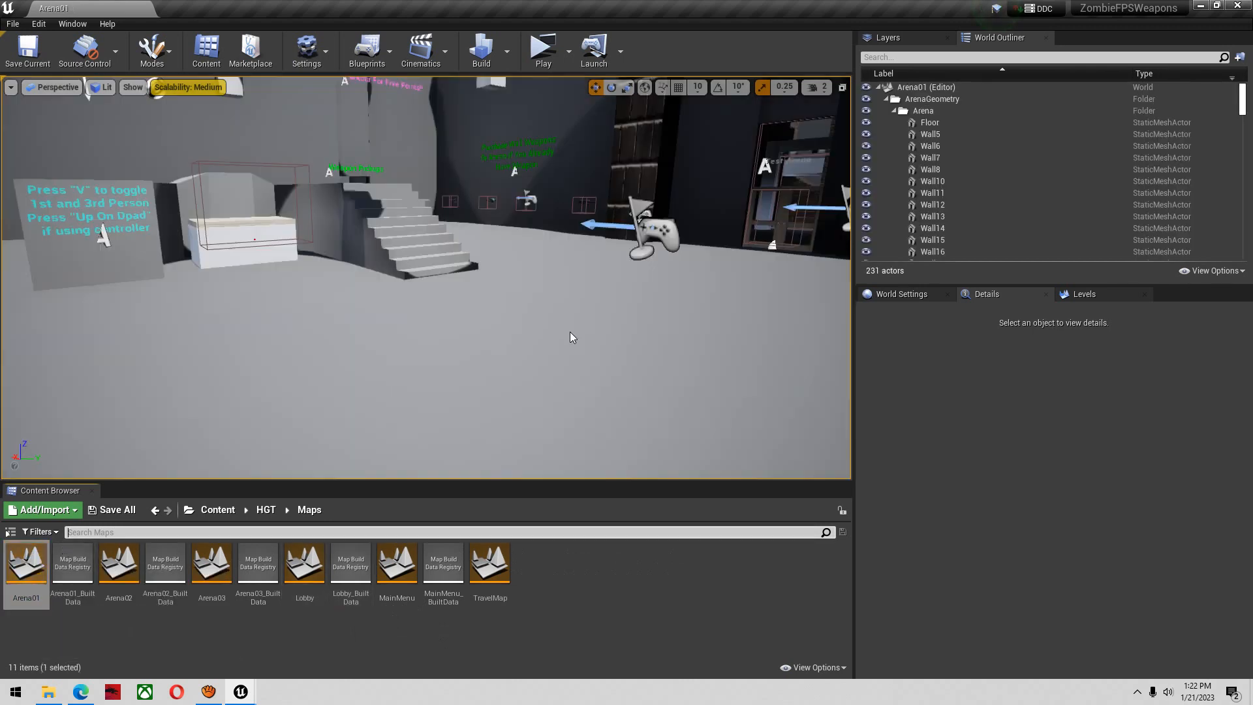
right_drag(570, 333, 623, 297)
click(815, 87)
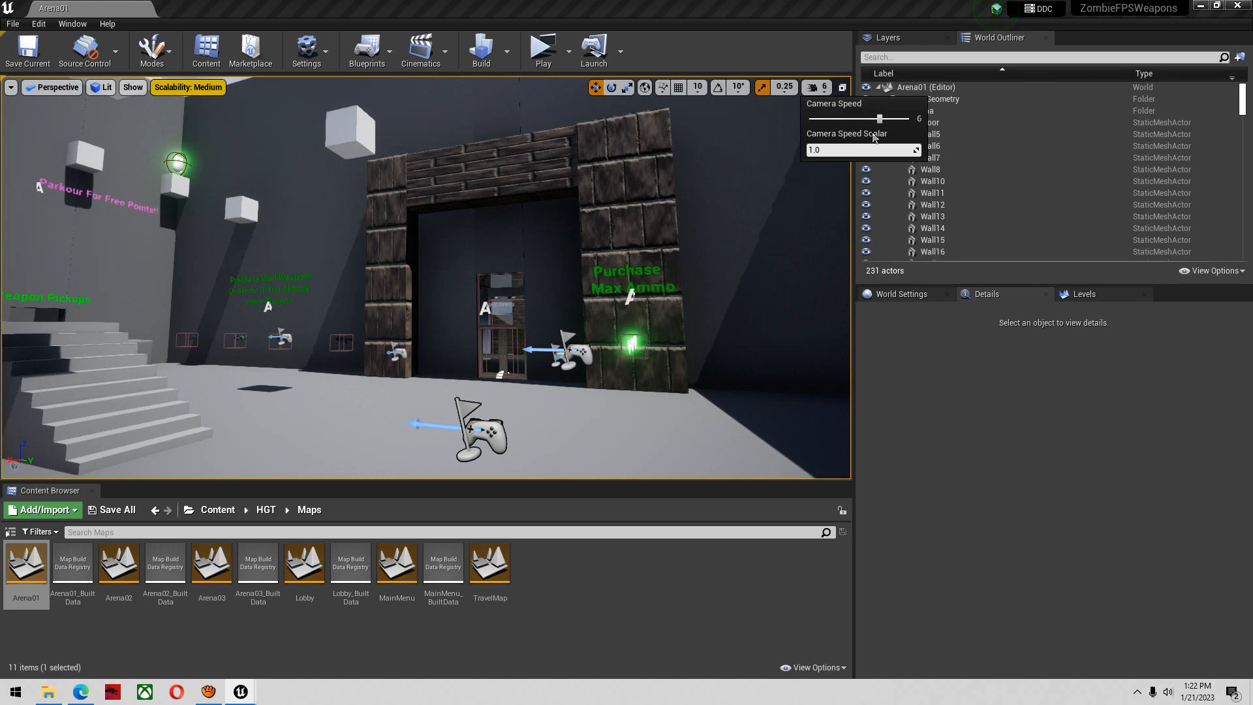
key(w)
right_drag(370, 369, 333, 315)
key(s)
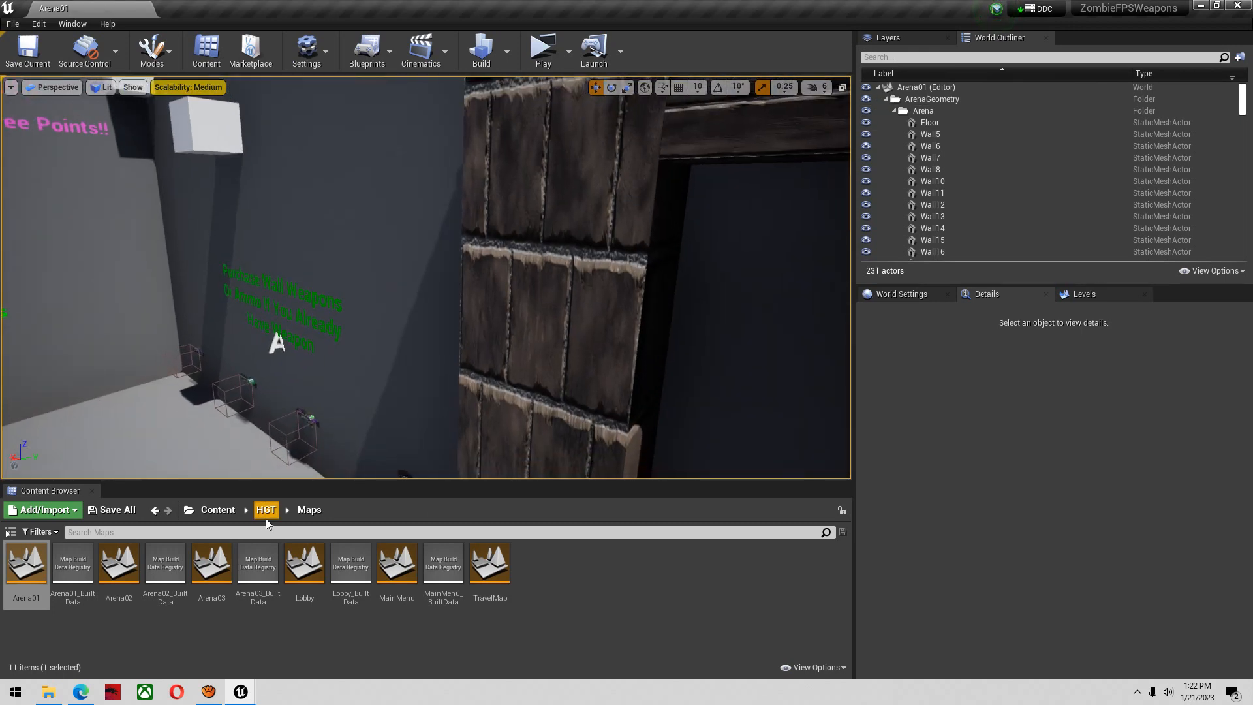
Find and open Character_Yellow in the HGT folder, set its starting weapon to deagle, and compile and save the blueprint
click(265, 509)
click(266, 535)
text(yellow)
double_click(29, 564)
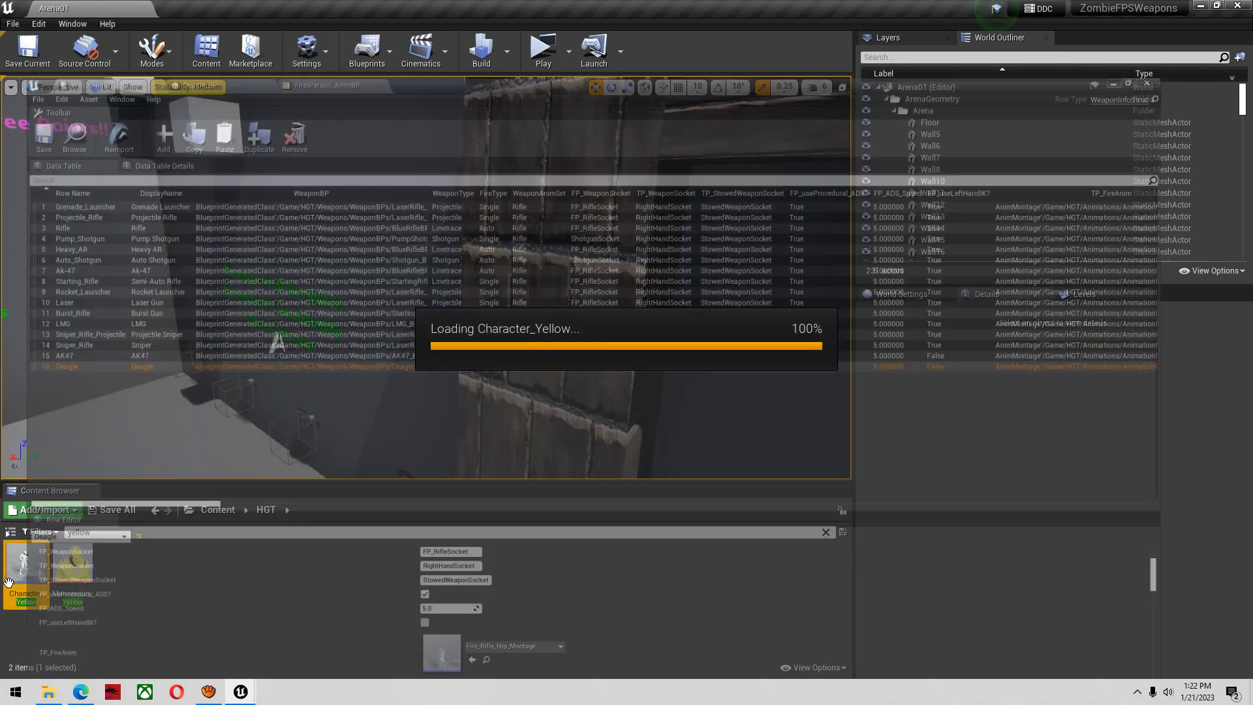
click(1101, 260)
text(desagle)
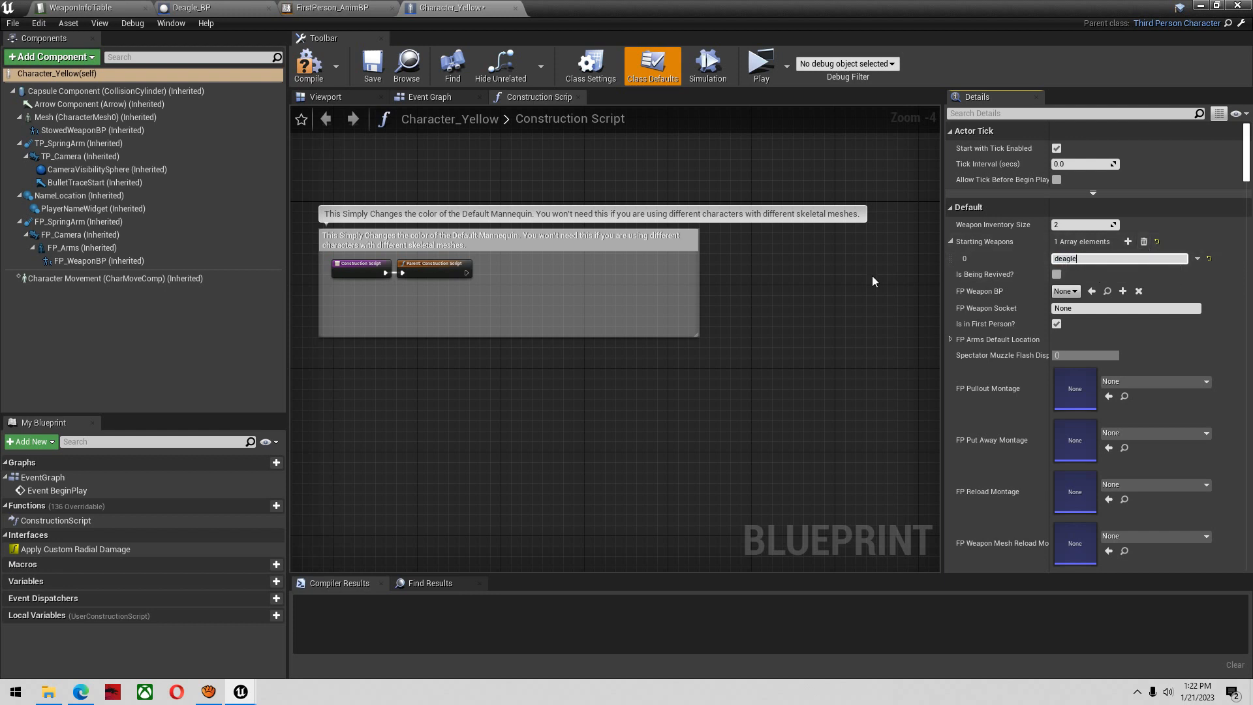
click(309, 65)
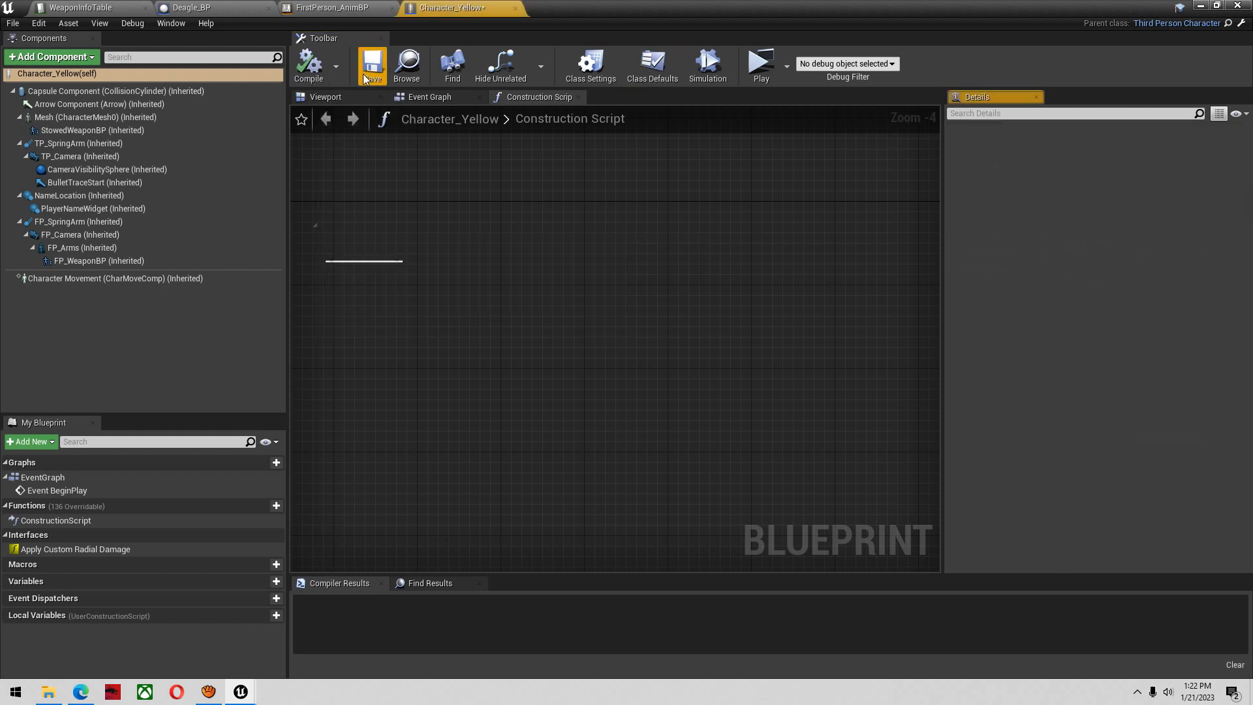
Check the Deagle row name in the weapon table, set Character_Yellow's starting weapon to Deagle, and compile and save the blueprint
click(100, 7)
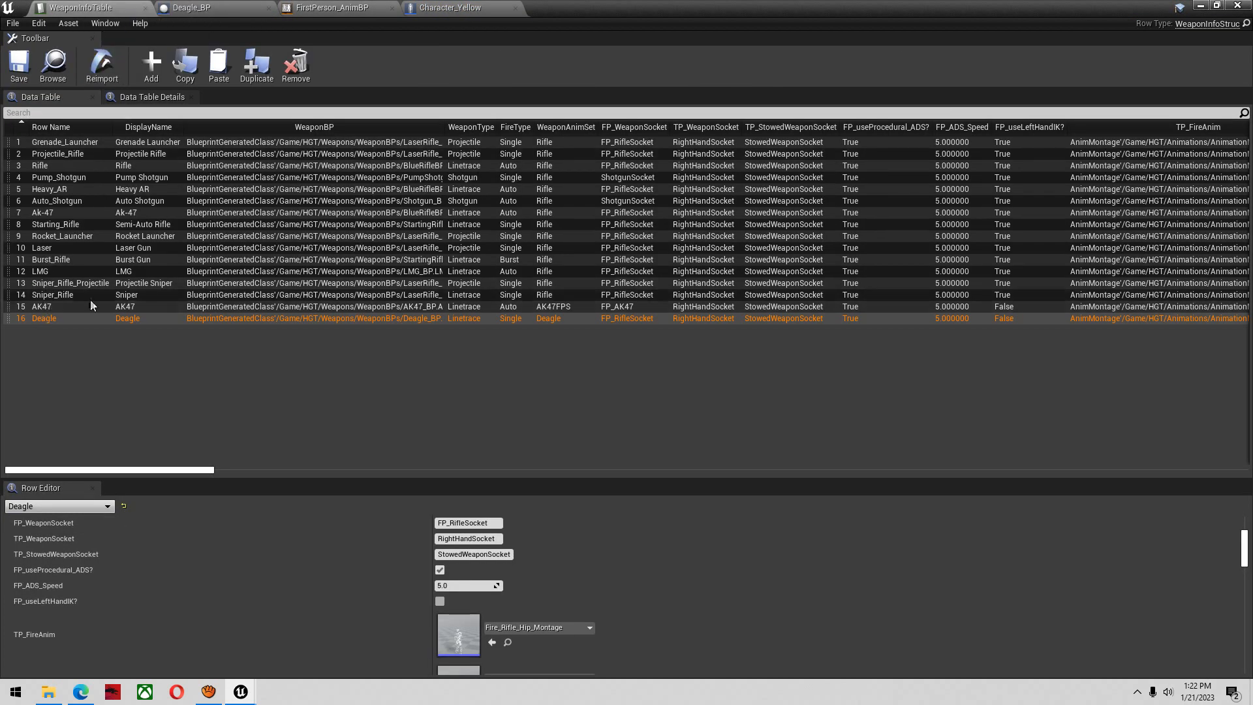
click(451, 7)
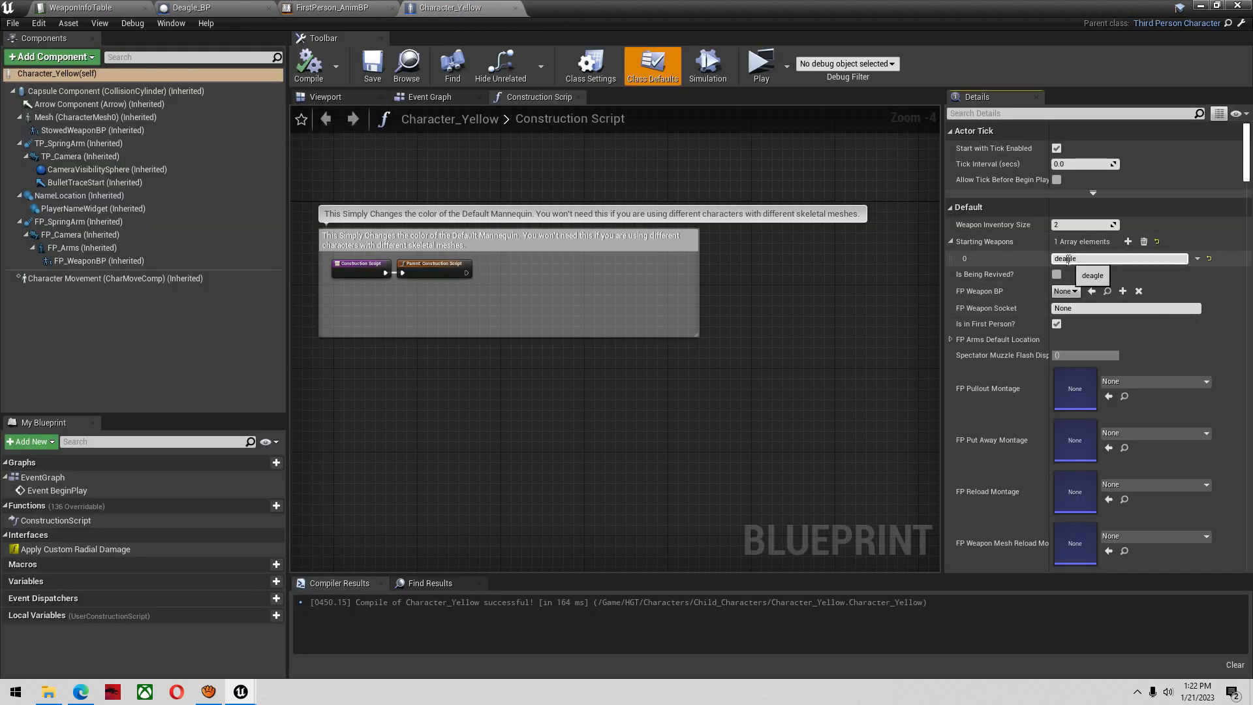
key(BackSpace)
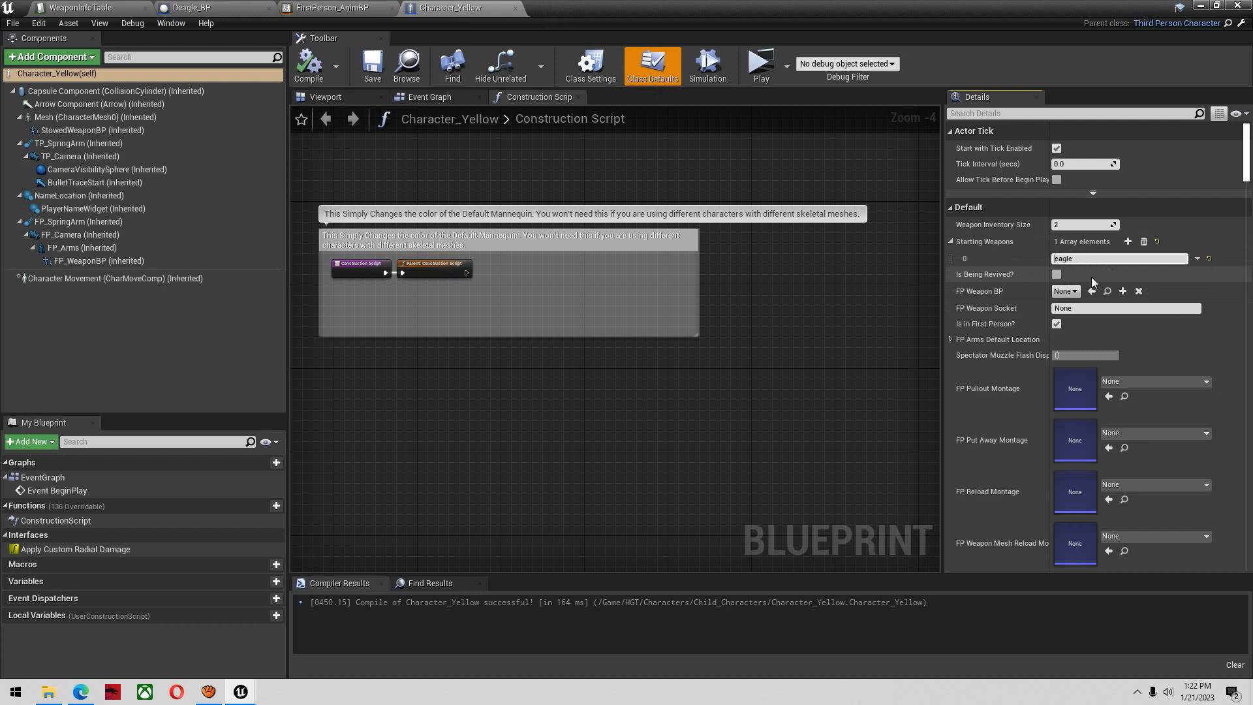
key(Return)
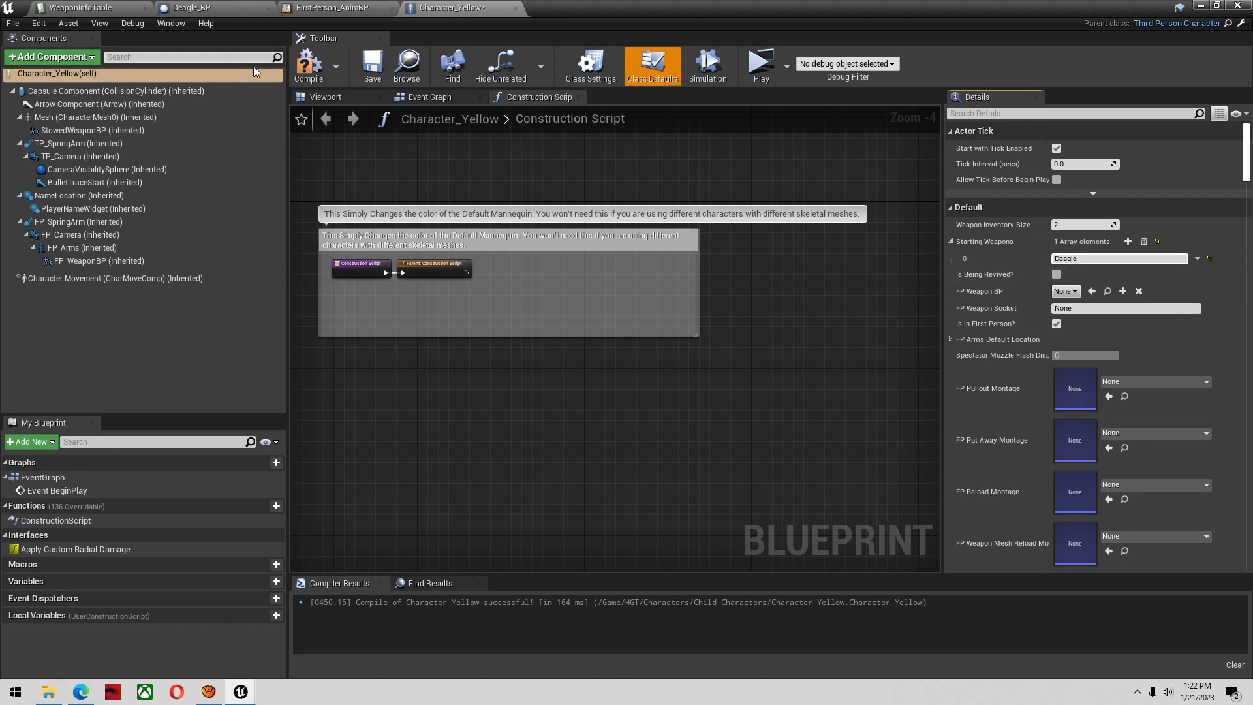
click(367, 62)
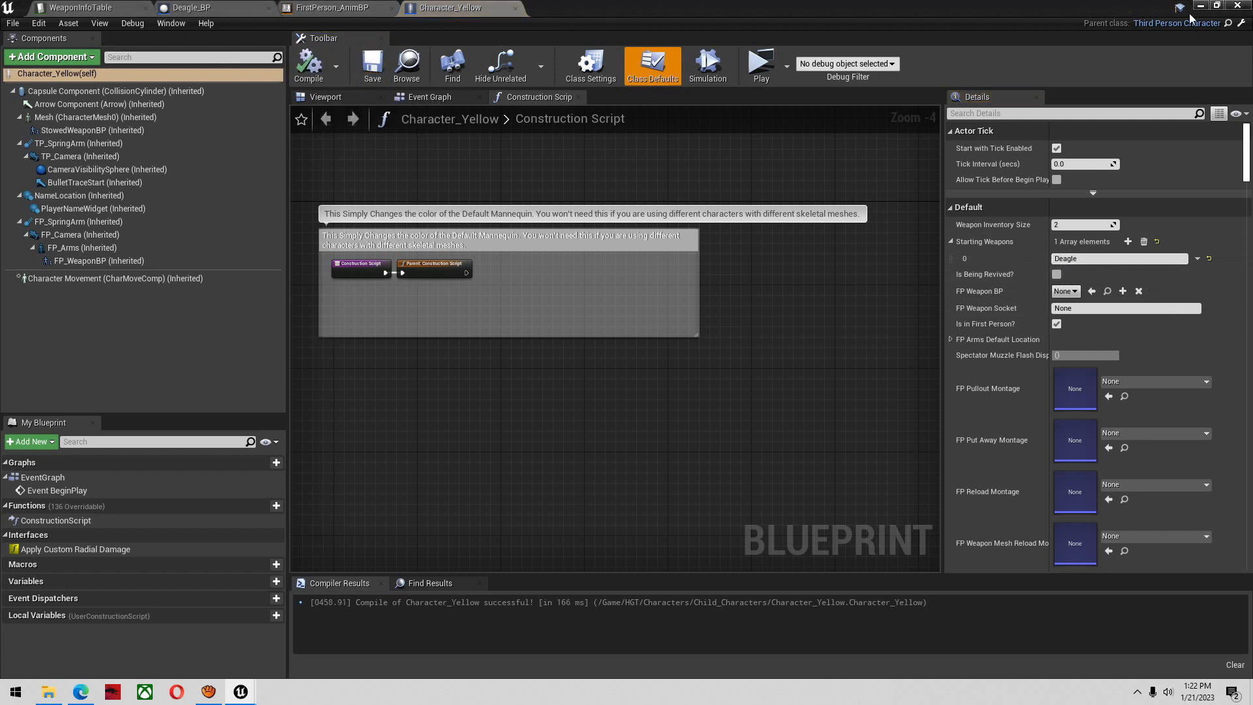
Start a play test of the Arena01 level and maximize the game preview window
click(1201, 6)
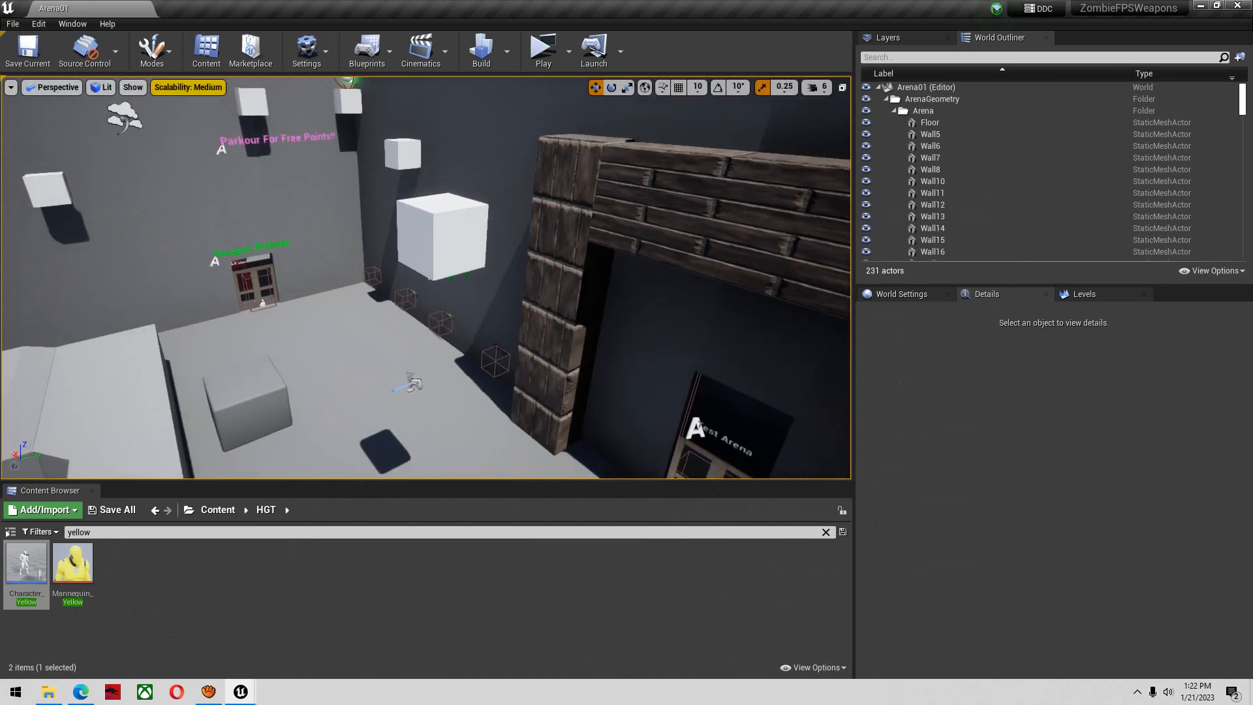
click(543, 48)
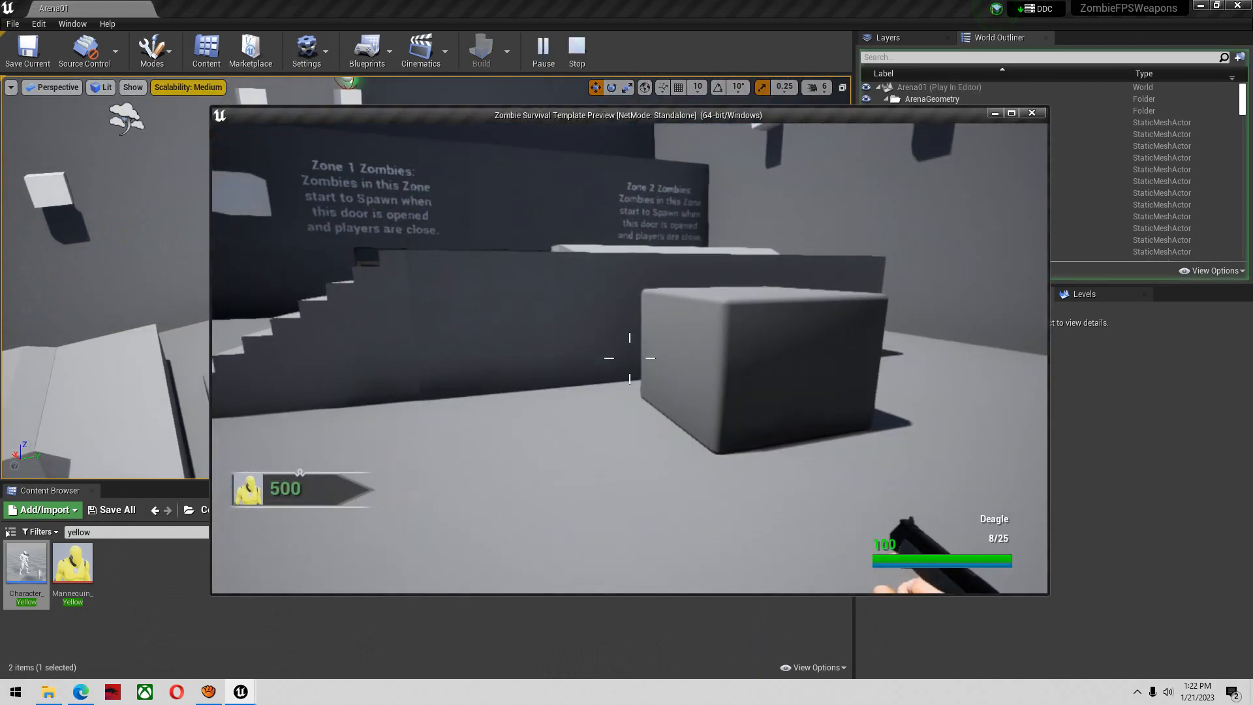
key(super)
click(1011, 113)
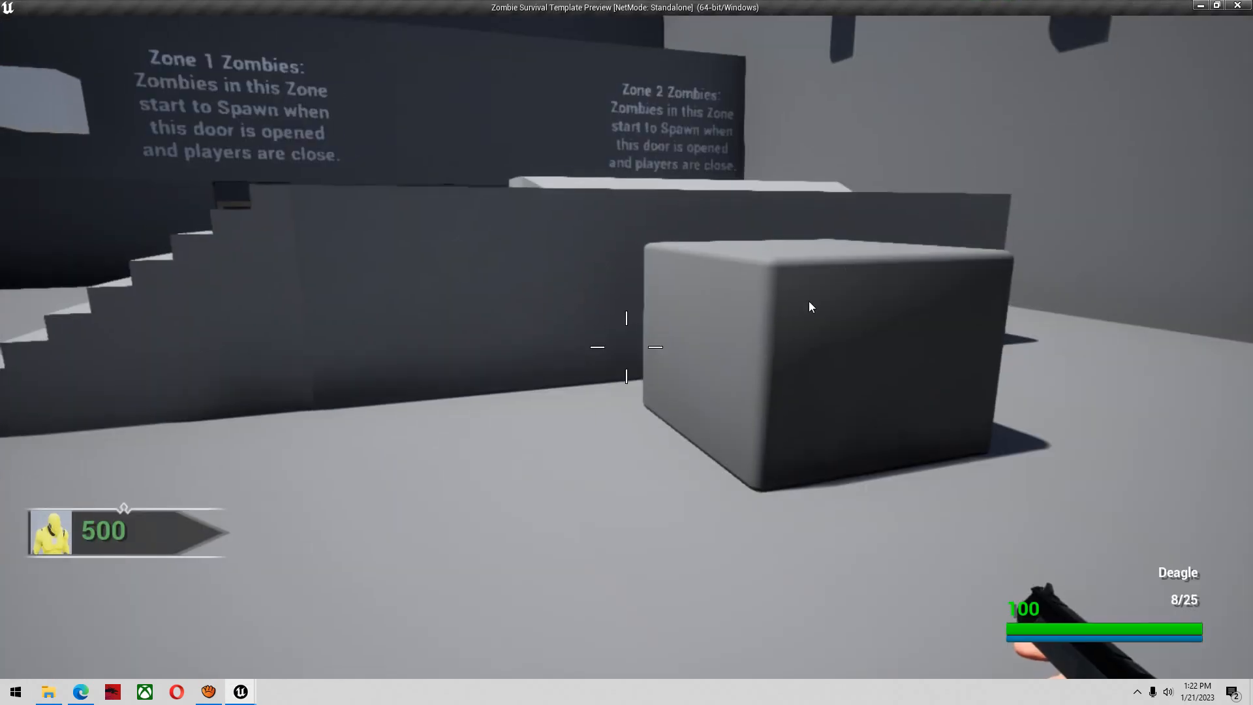
Test the Deagle in the preview by sprinting, aiming and firing three shots, and close the play session
click(809, 301)
key(shift+w)
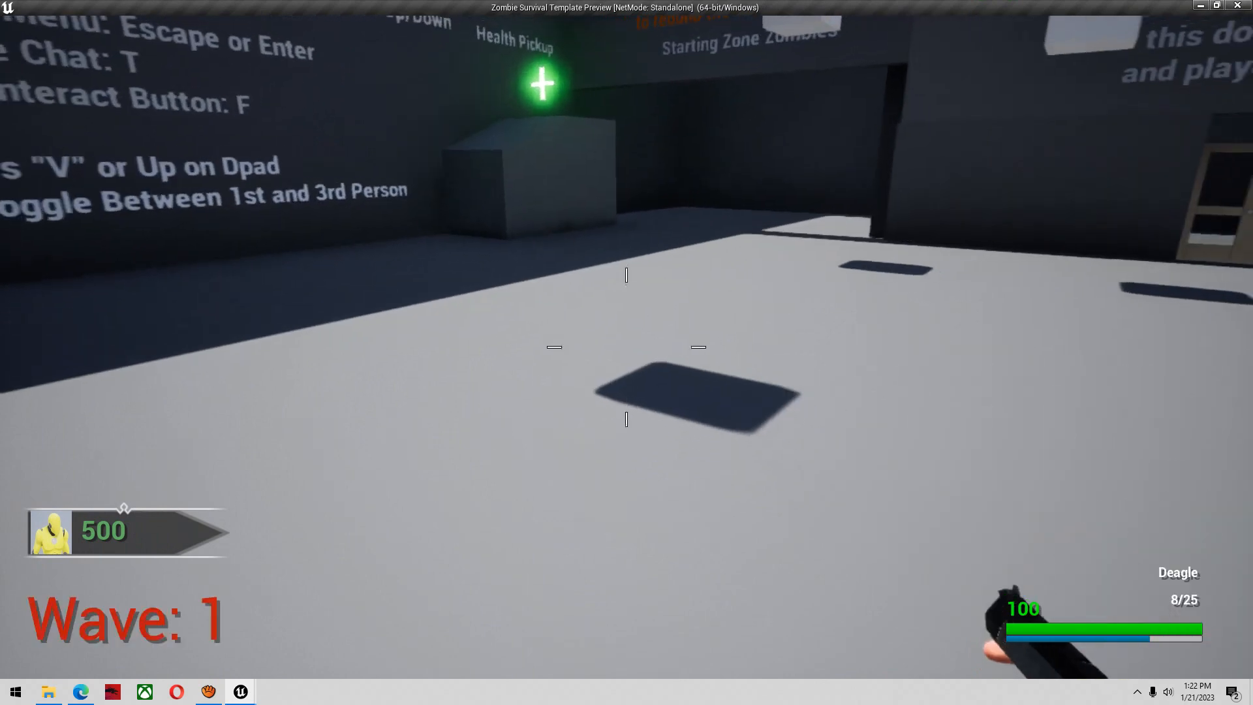
right_click(626, 347)
right_click(627, 347)
right_click(626, 347)
click(627, 347)
click(626, 347)
click(626, 347)
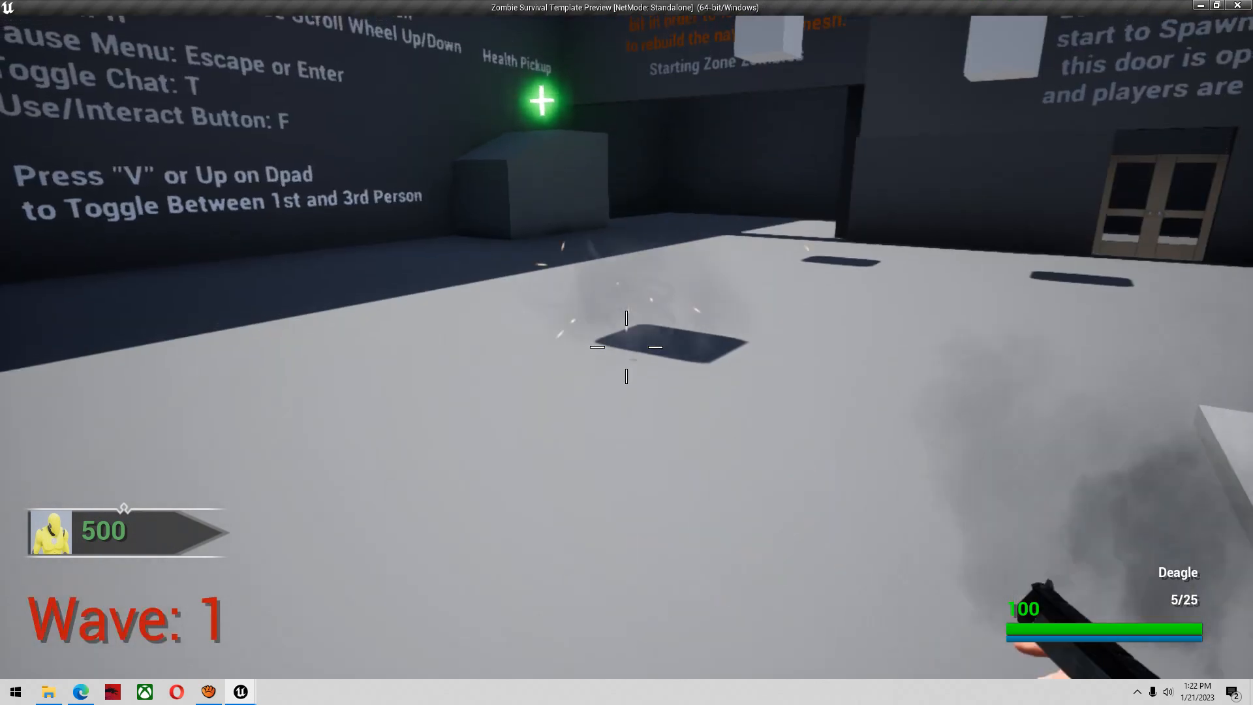
key(alt+F4)
key(alt+Tab)
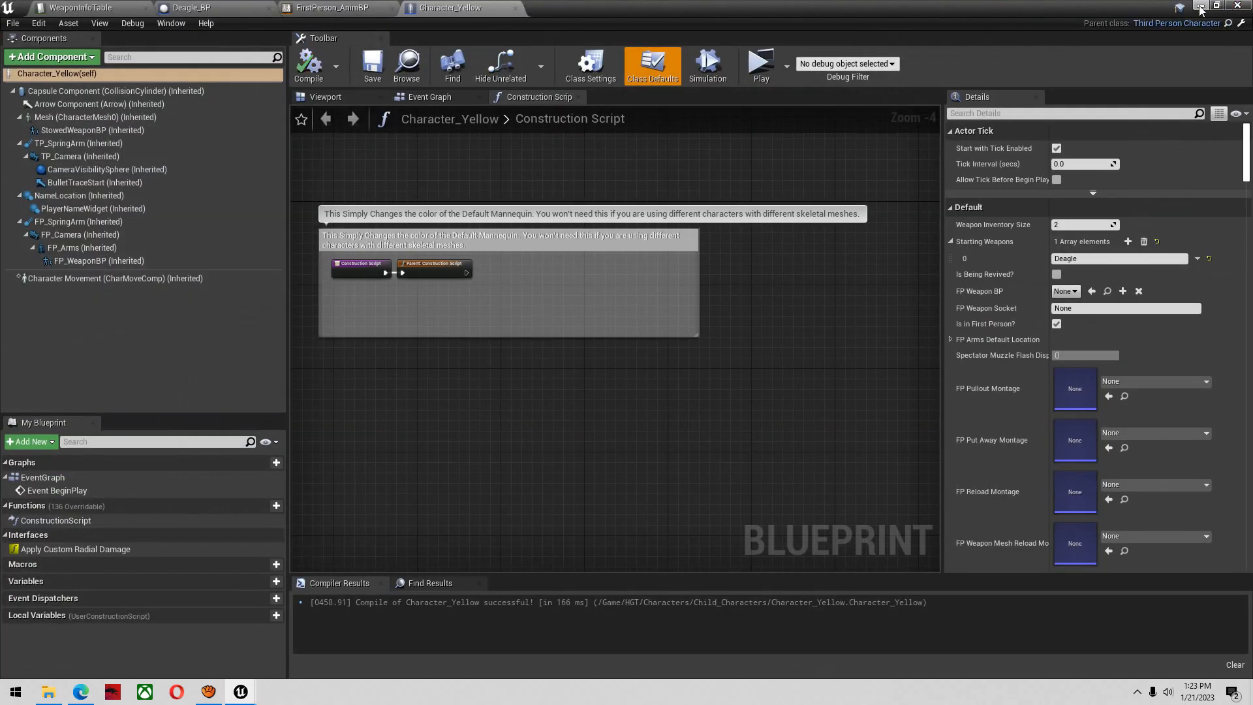
Search the whole Content folder for "ue4 skeleto" and open the UE4_Mannequin_Skeleton asset
click(1200, 7)
click(215, 510)
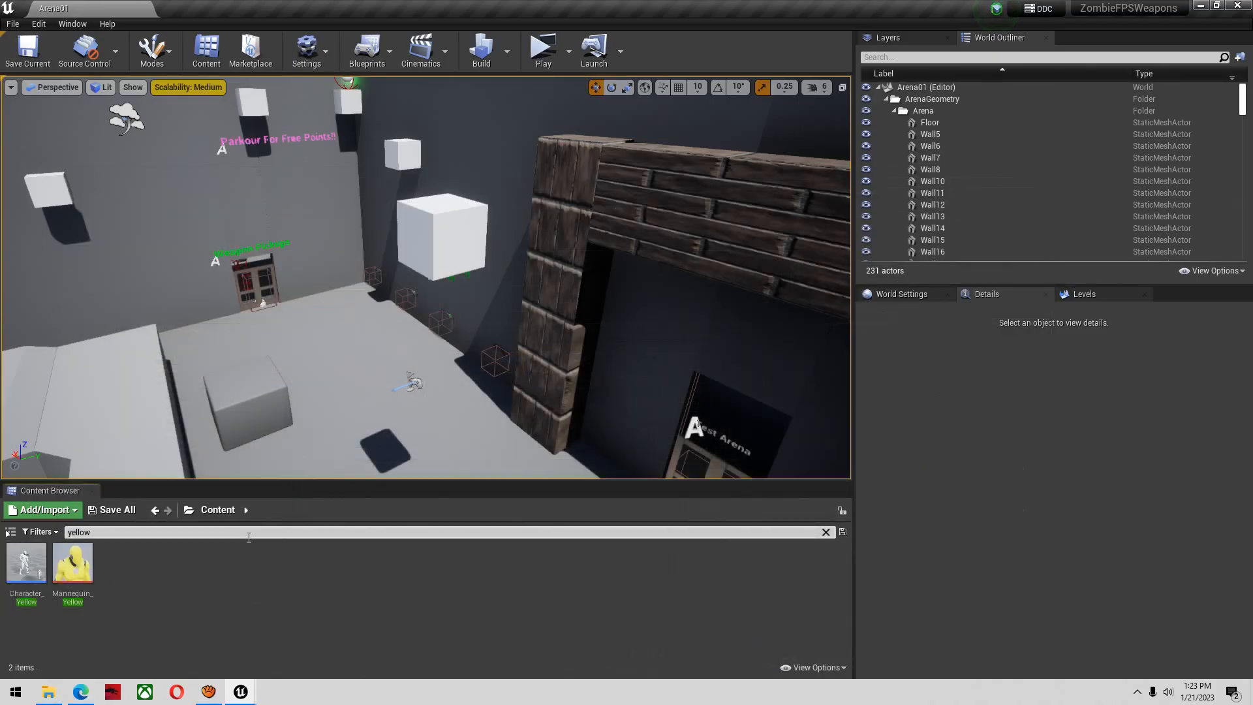
key(BackSpace)
key(BackSpace)
key(BackSpace)
key(BackSpace)
key(BackSpace)
key(BackSpace)
text(ue4 skeleto)
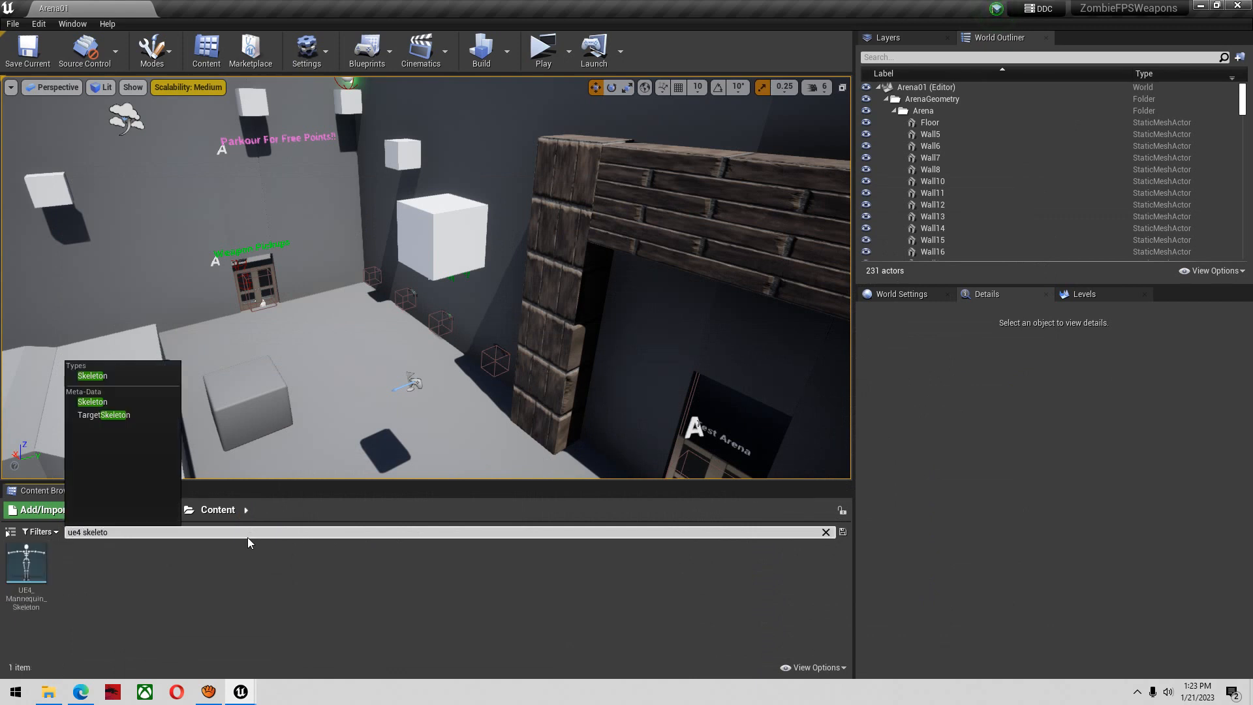
double_click(34, 598)
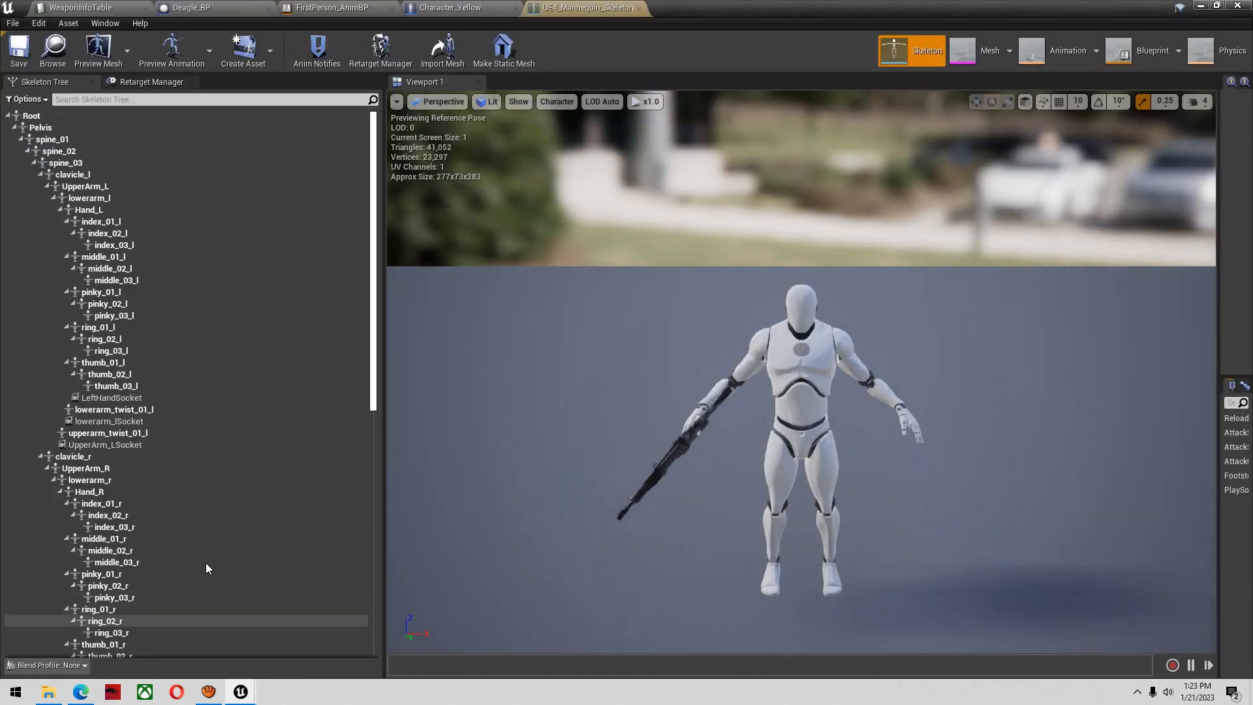
Copy the FP_AK47 socket and paste the copy onto the Hand_R bone of the mannequin skeleton
scroll(238, 492, down, 10)
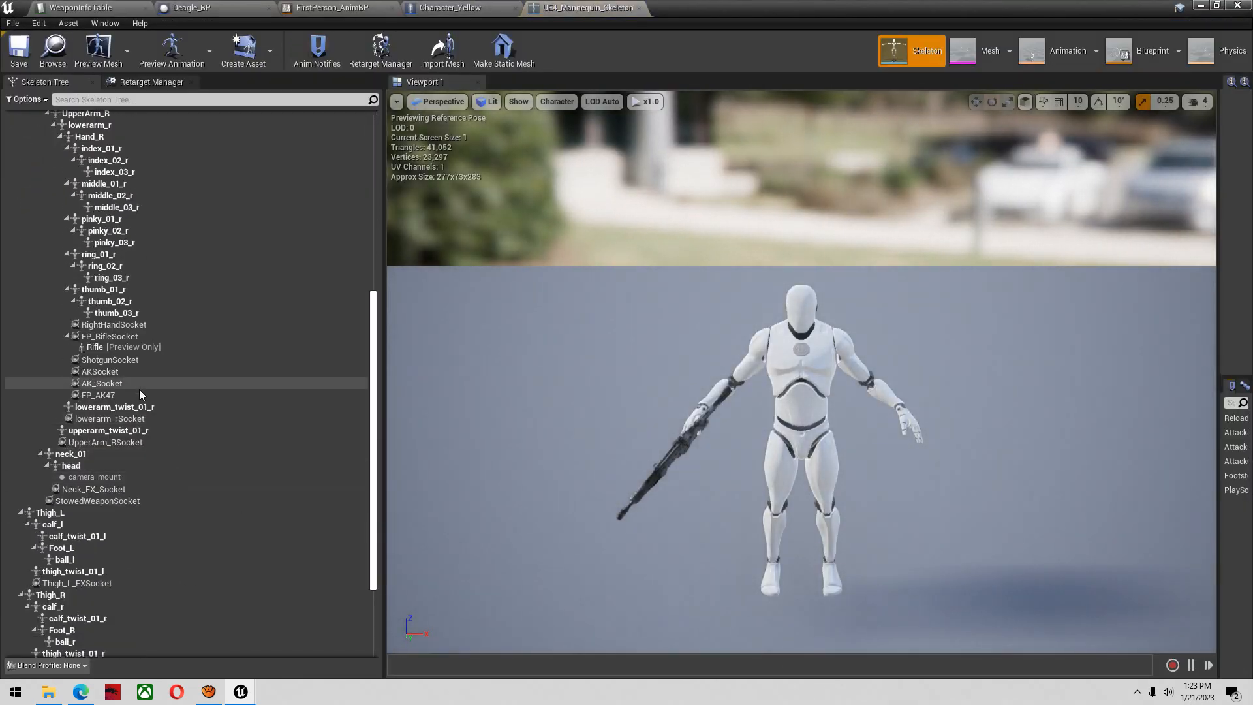
click(122, 396)
right_click(121, 398)
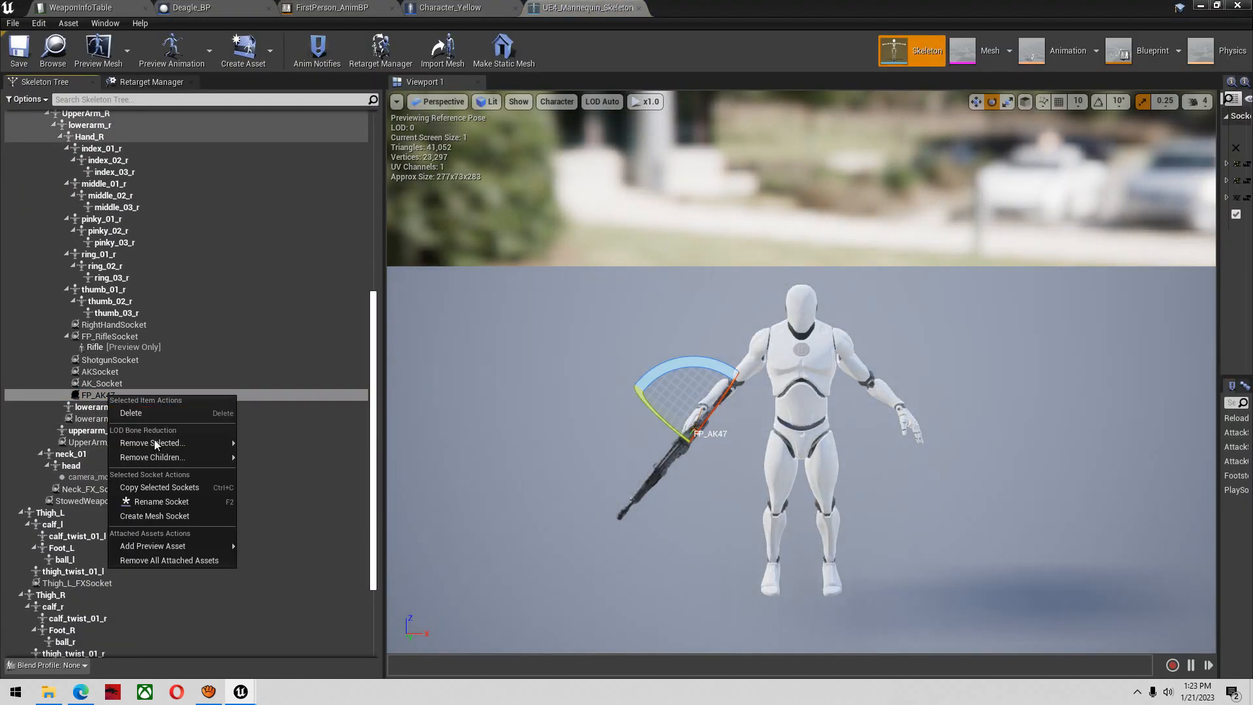
click(184, 488)
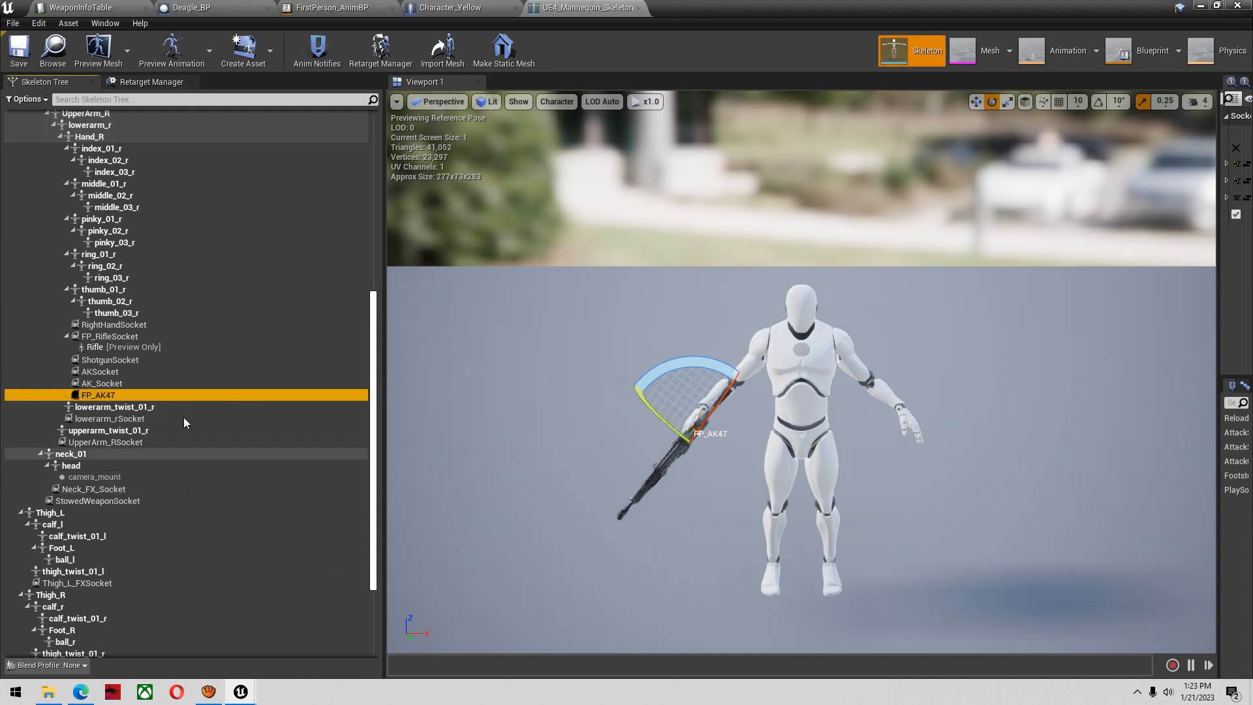
scroll(165, 376, up, 1)
click(105, 179)
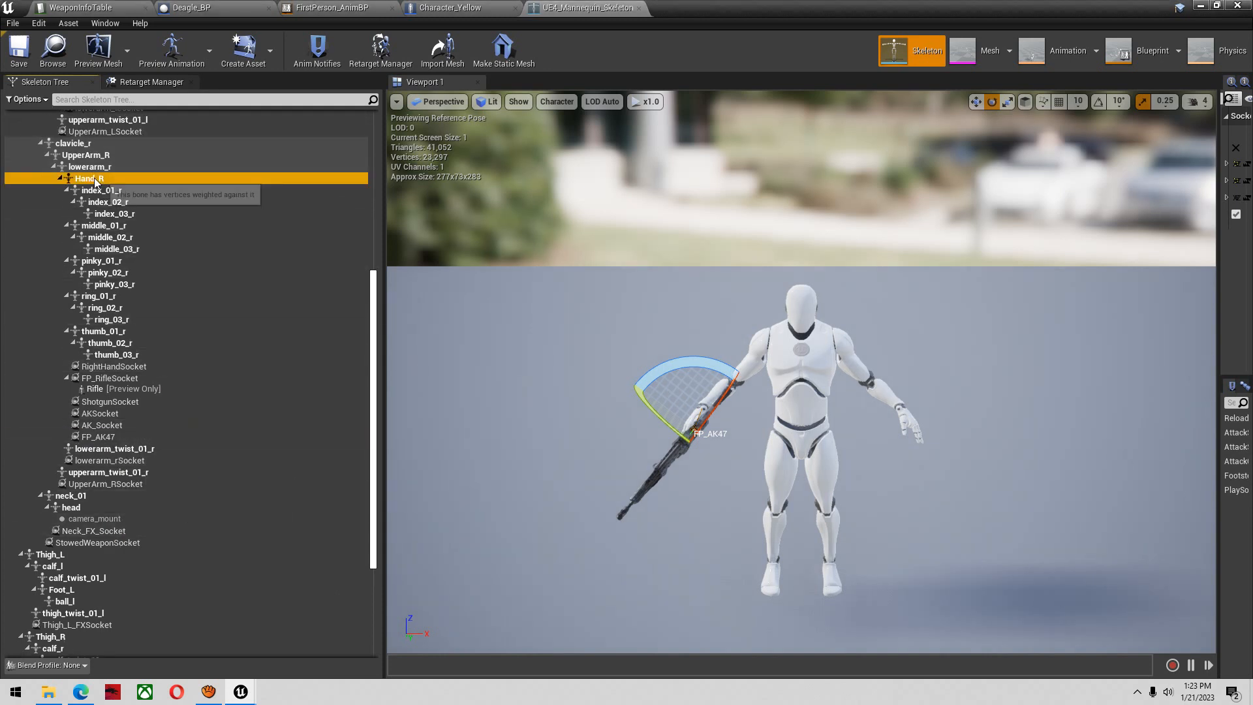
right_click(106, 180)
click(174, 251)
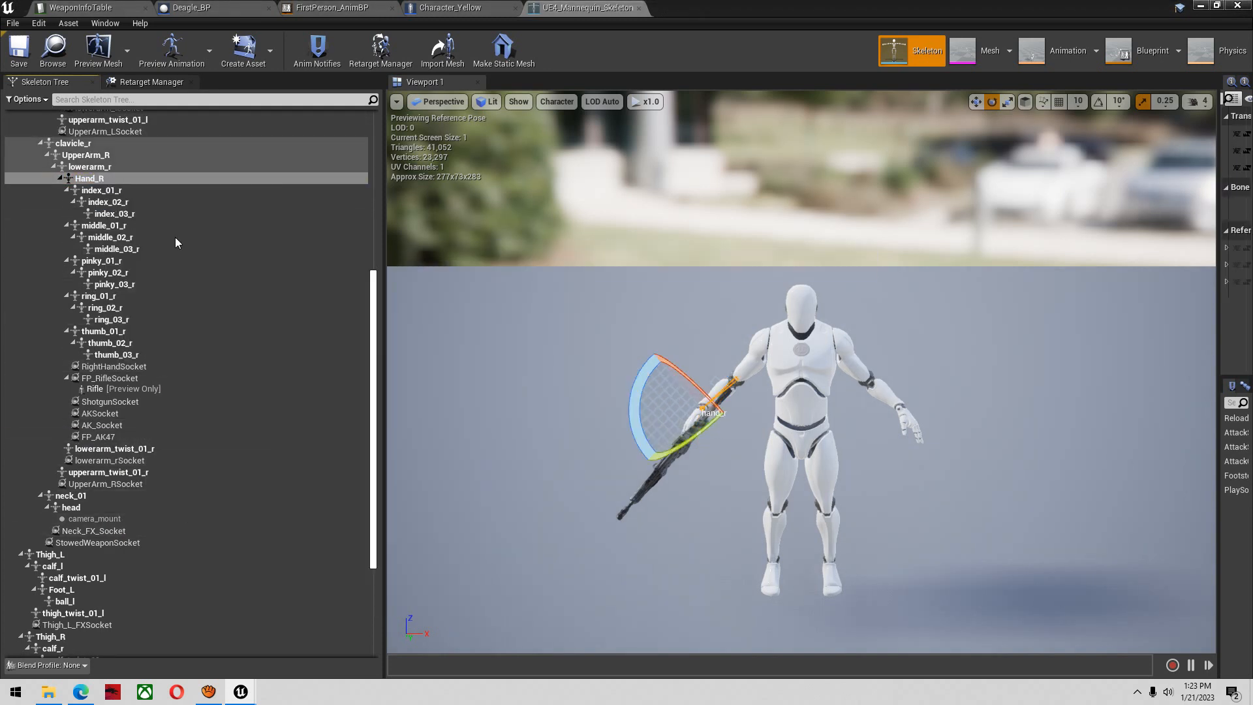
Rename the pasted copy of the FP_AK47 socket to FP_Deagle
click(127, 450)
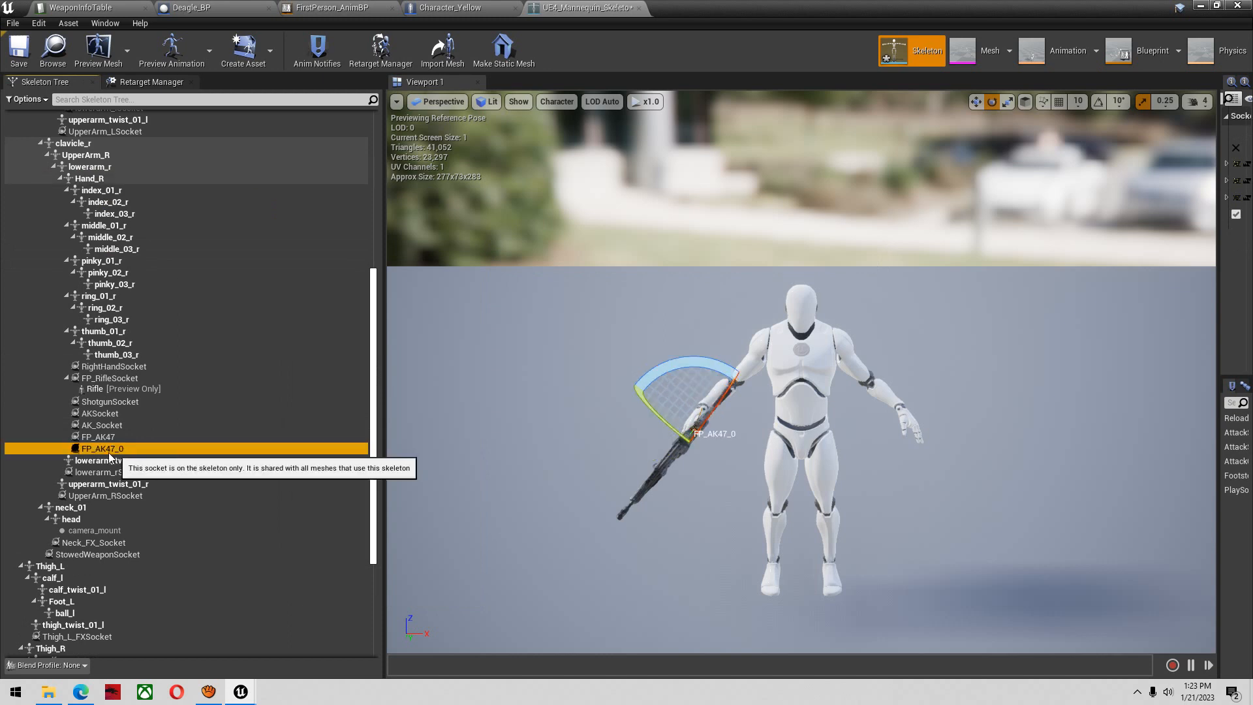
click(107, 450)
text(FP_Deagle)
key(Return)
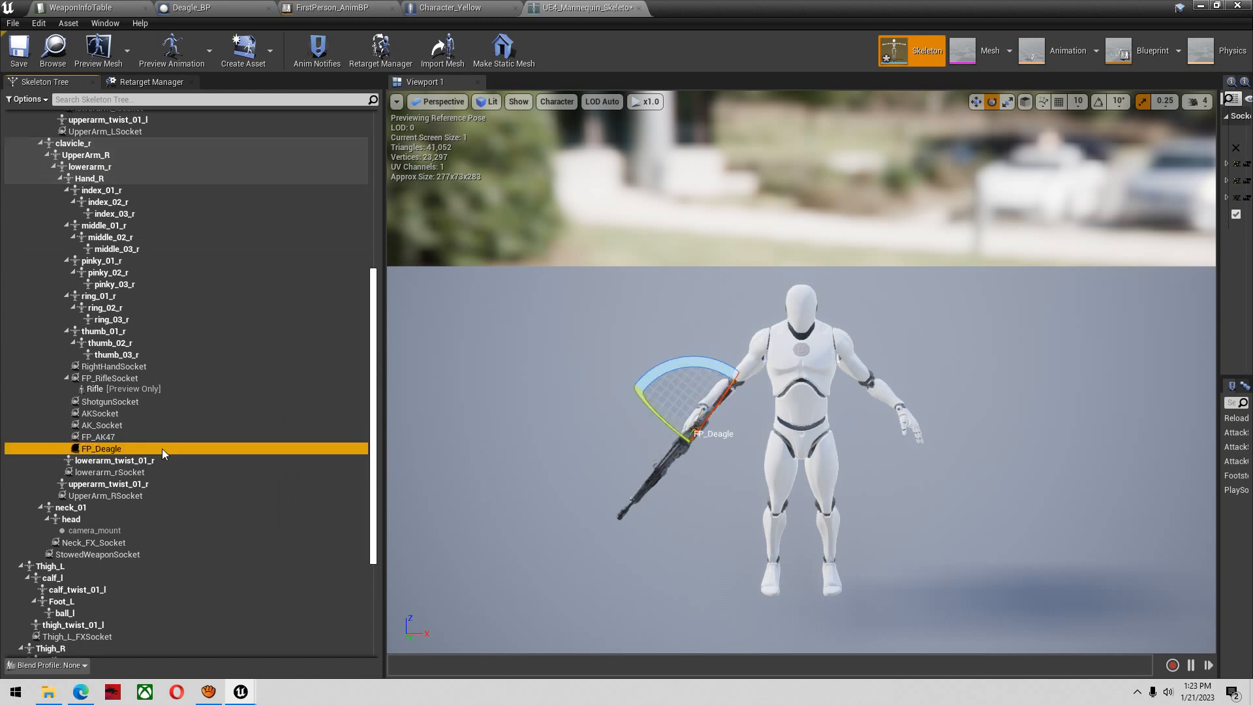
Copy the new socket's name and set the Deagle row's FP_WeaponSocket in WeaponInfoTable to FP_Deagle
click(90, 450)
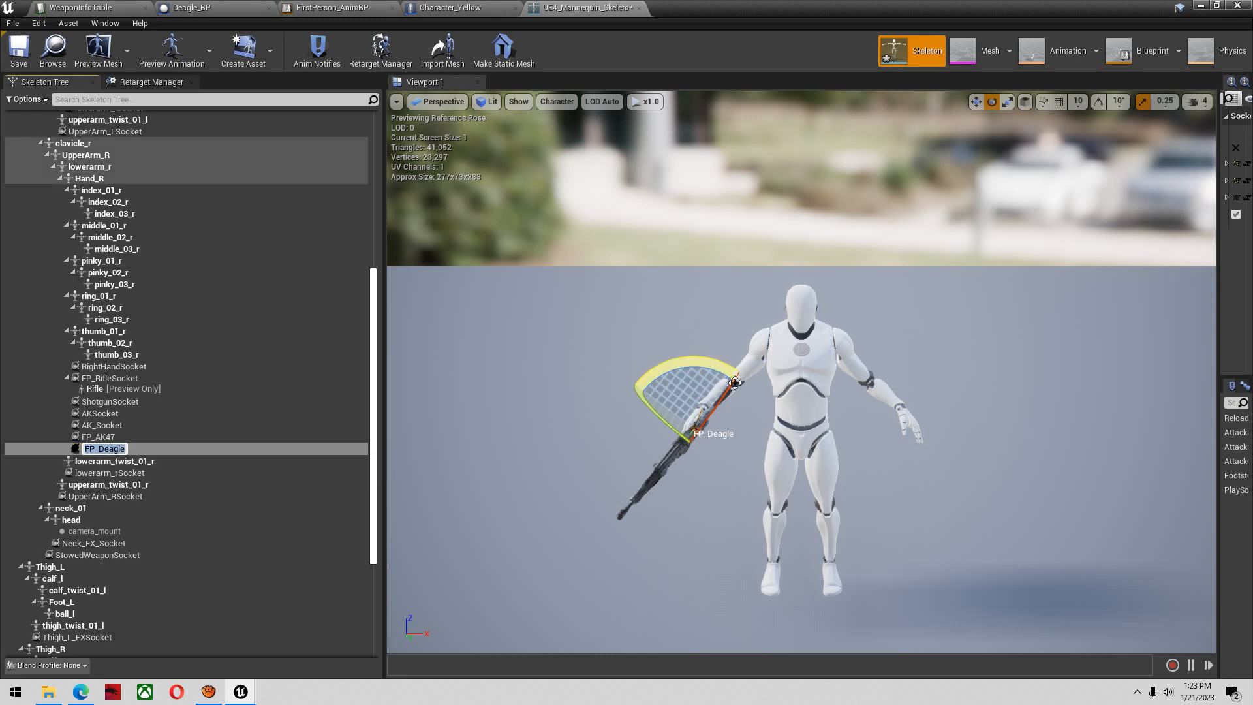
click(112, 7)
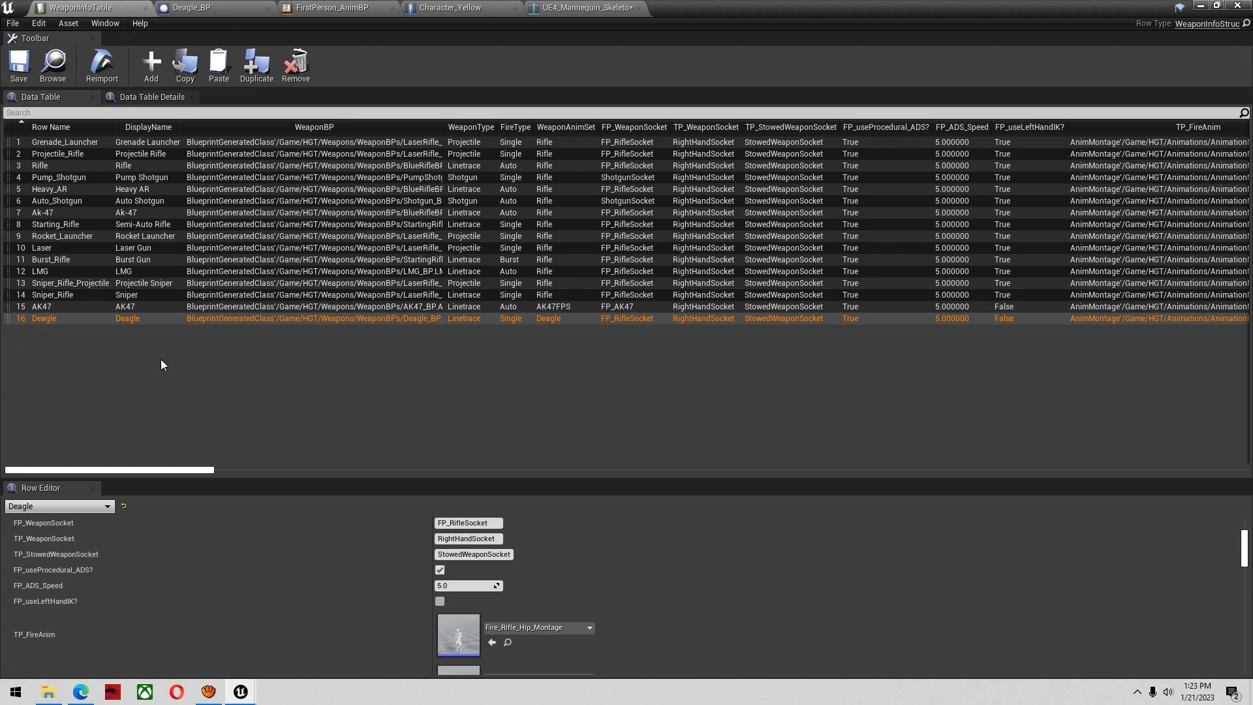
scroll(171, 579, up, 2)
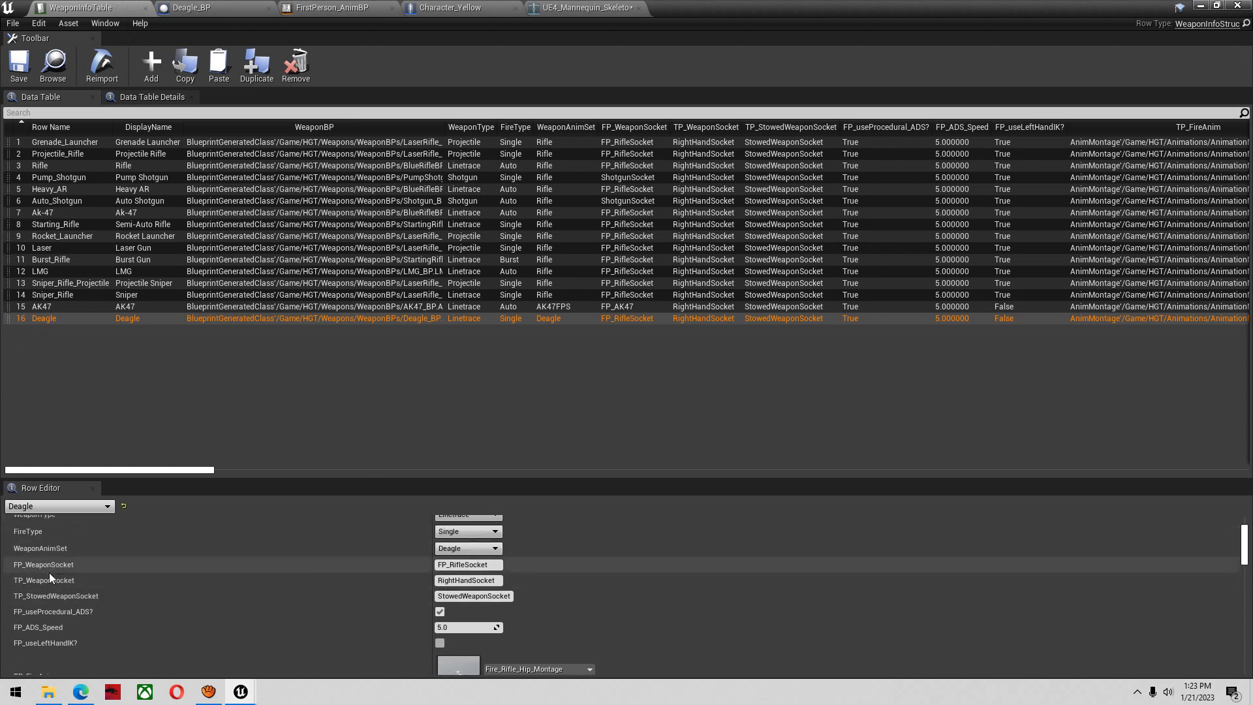
mouse_move(49, 565)
drag(422, 565, 365, 566)
key(ctrl+v)
key(Return)
Turn off UseSniperScope? for the Deagle row and save the weapon table
scroll(361, 618, down, 5)
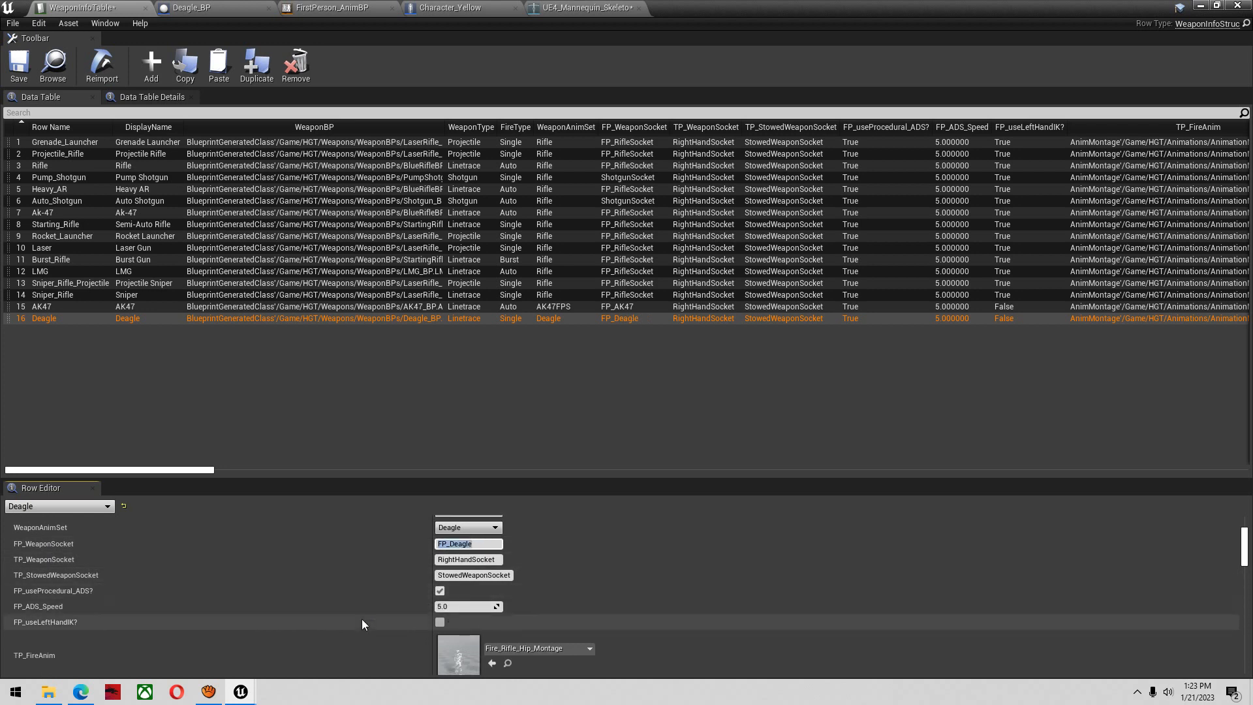
scroll(322, 611, down, 10)
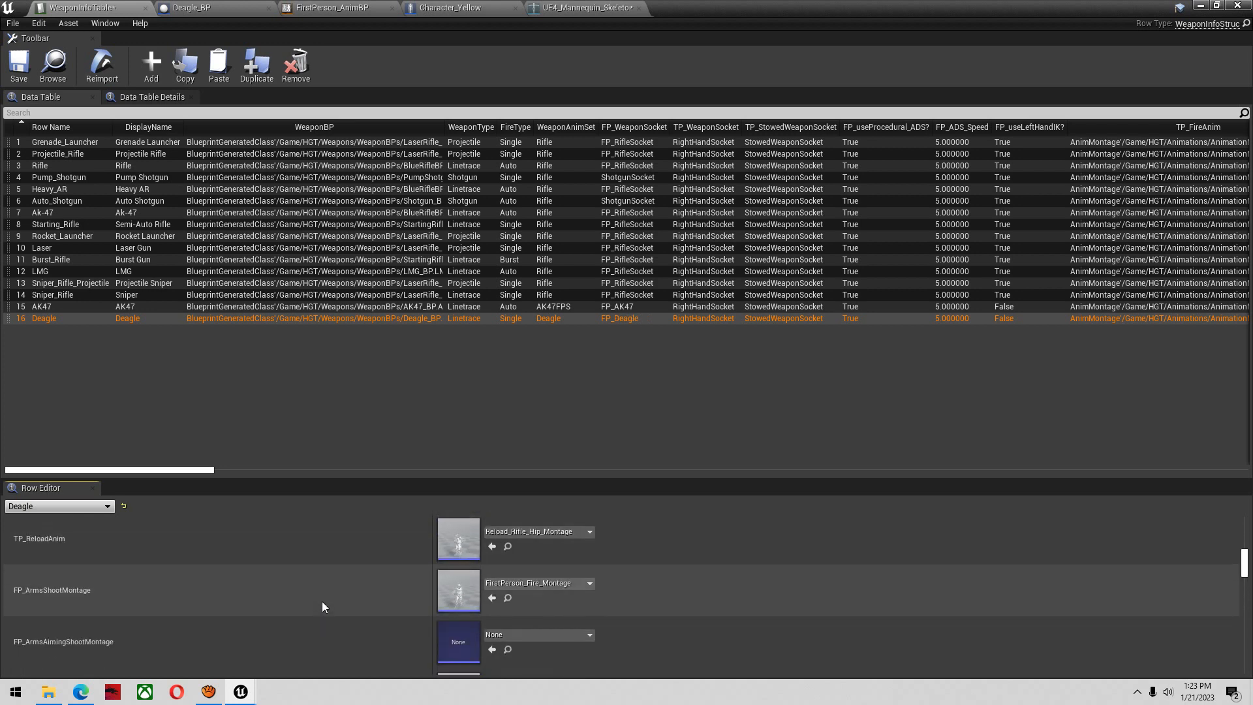
scroll(320, 607, down, 6)
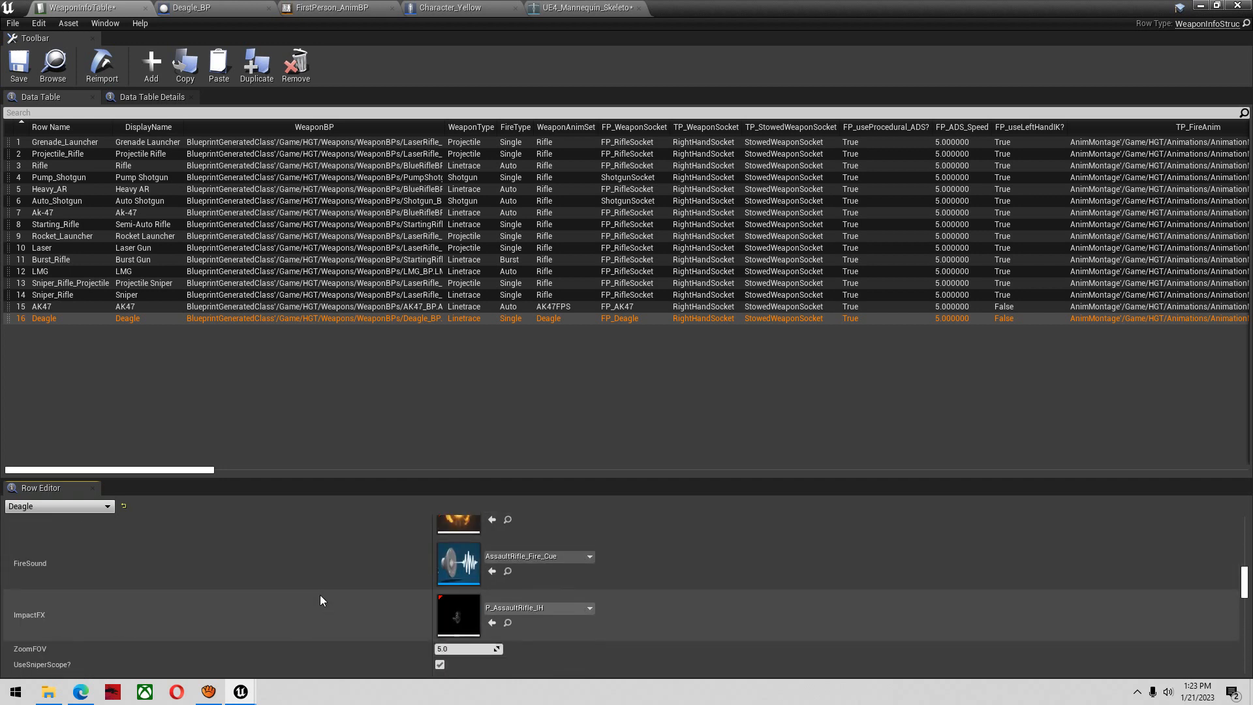
scroll(318, 595, down, 1)
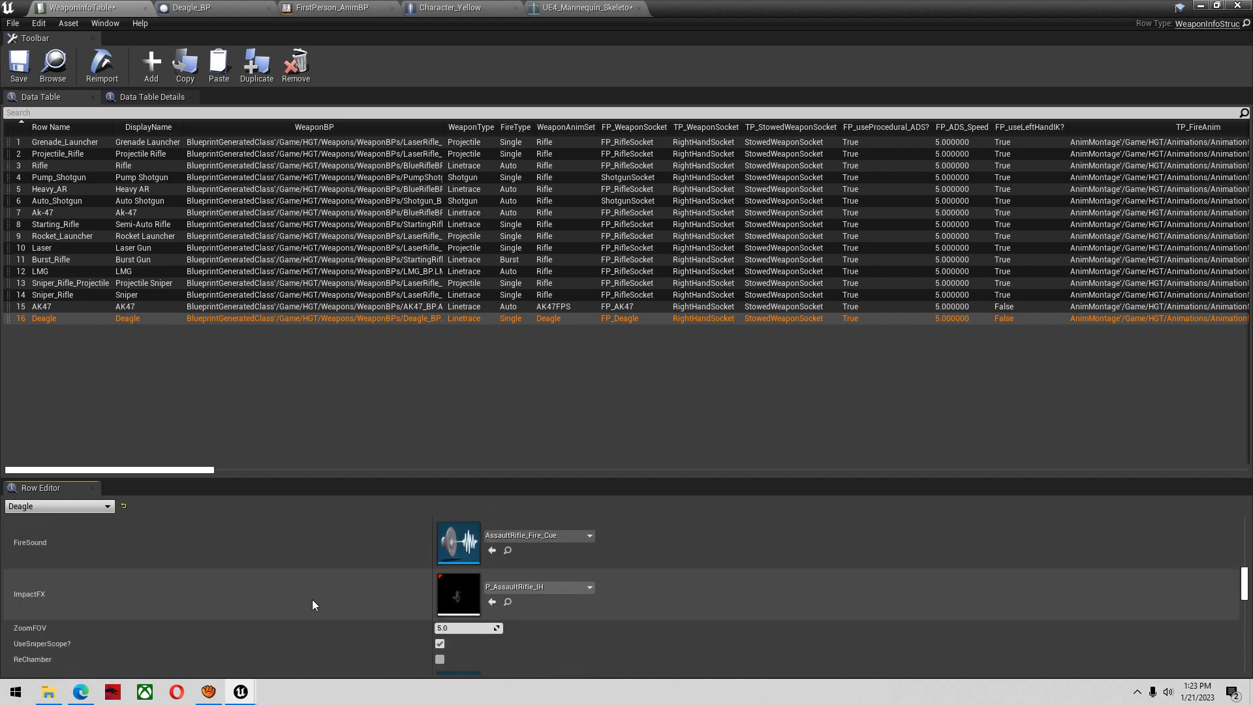
click(440, 643)
click(25, 70)
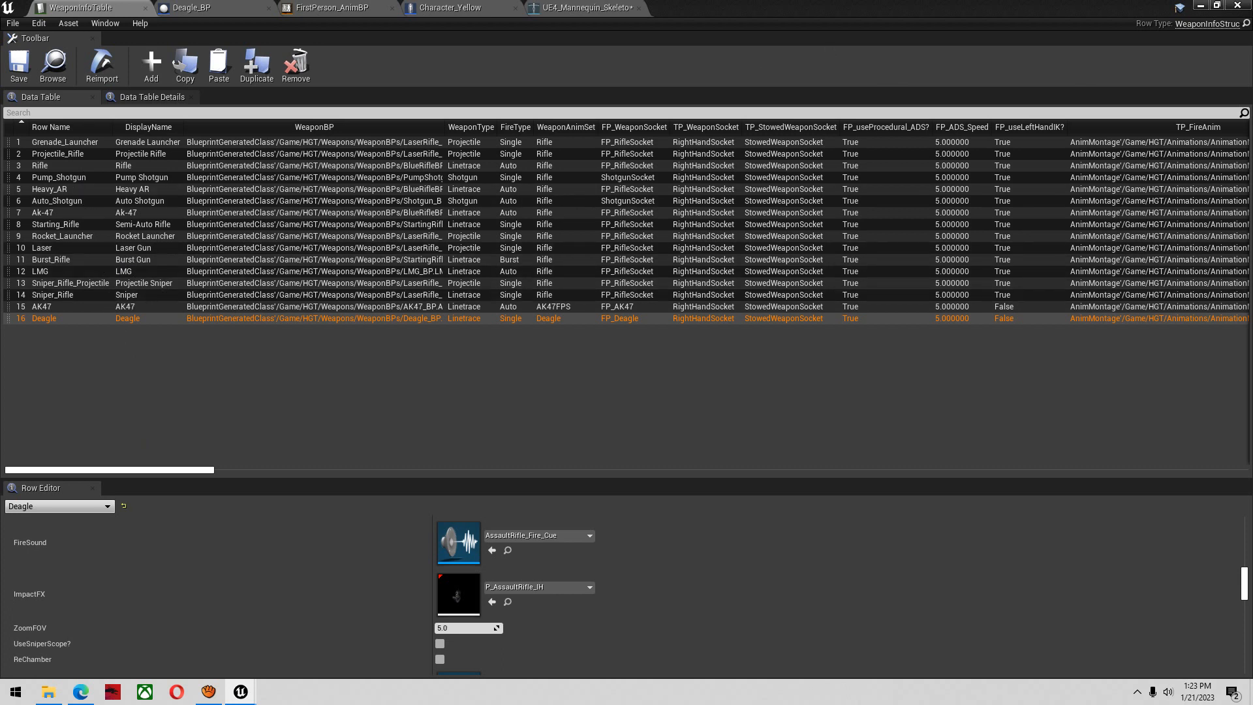
Play the Arena01 level to test sprinting, aiming, firing and reloading with the Deagle, and return to the weapon table
click(1199, 5)
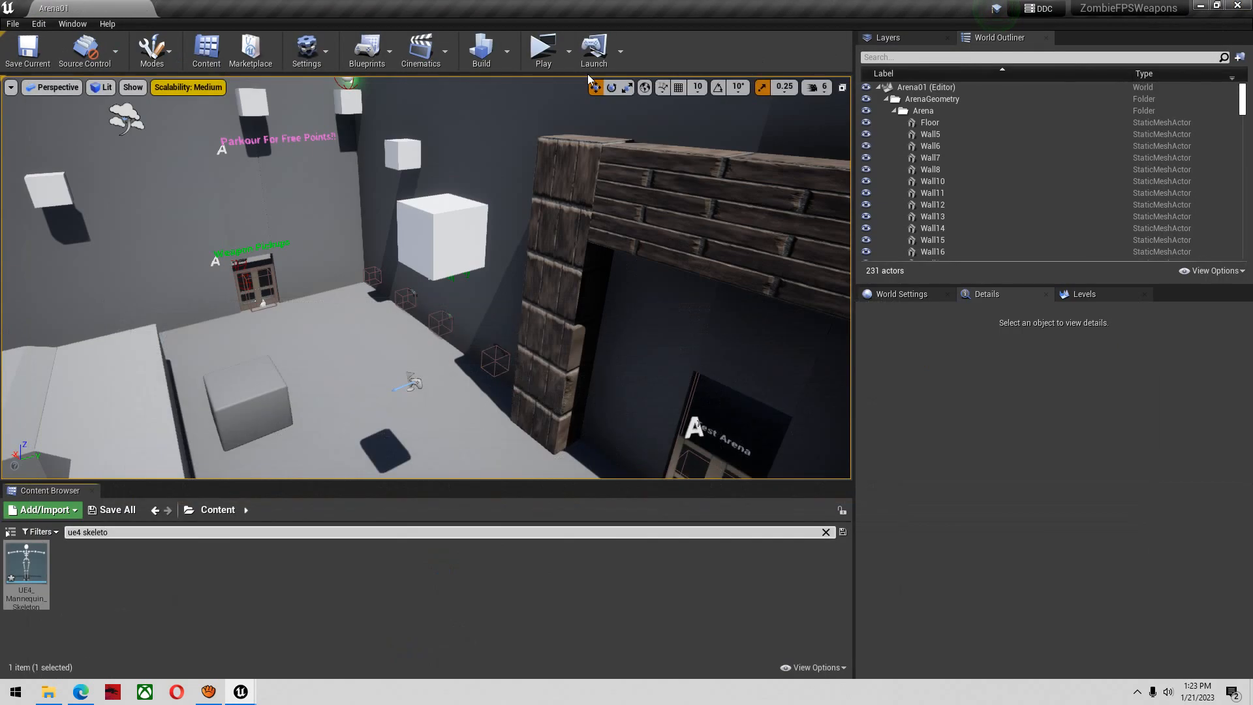
click(549, 54)
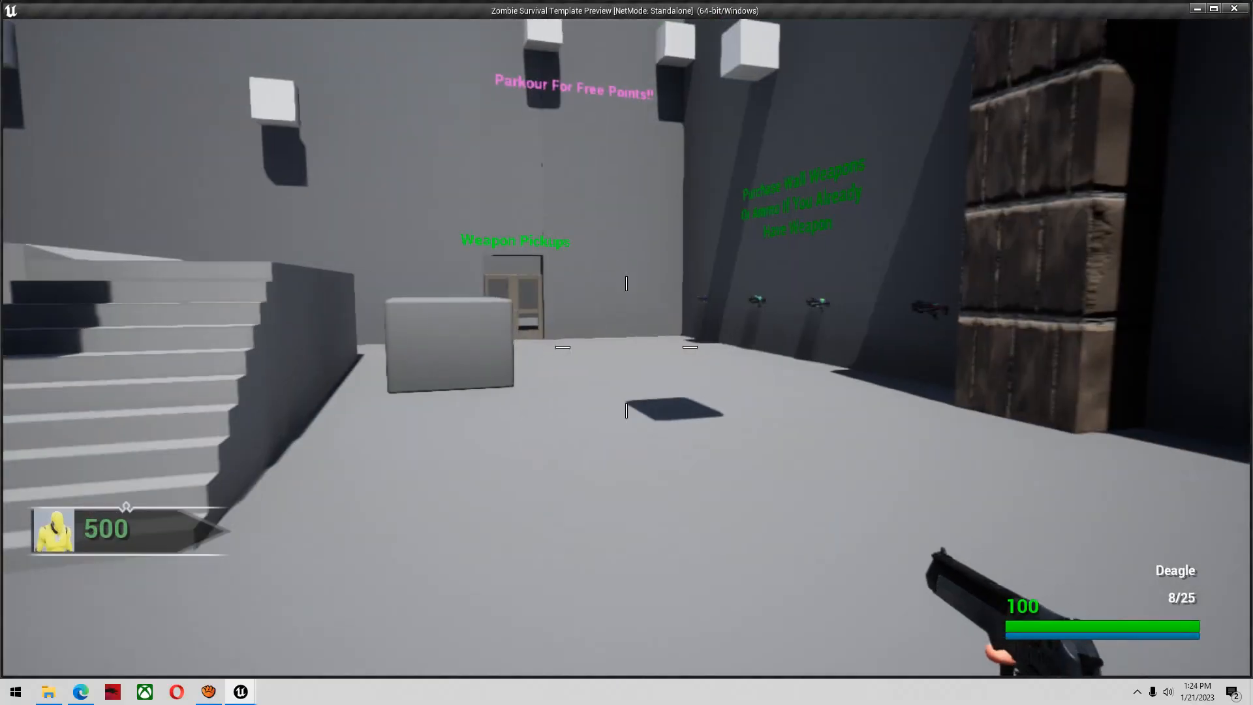
key(shift+w)
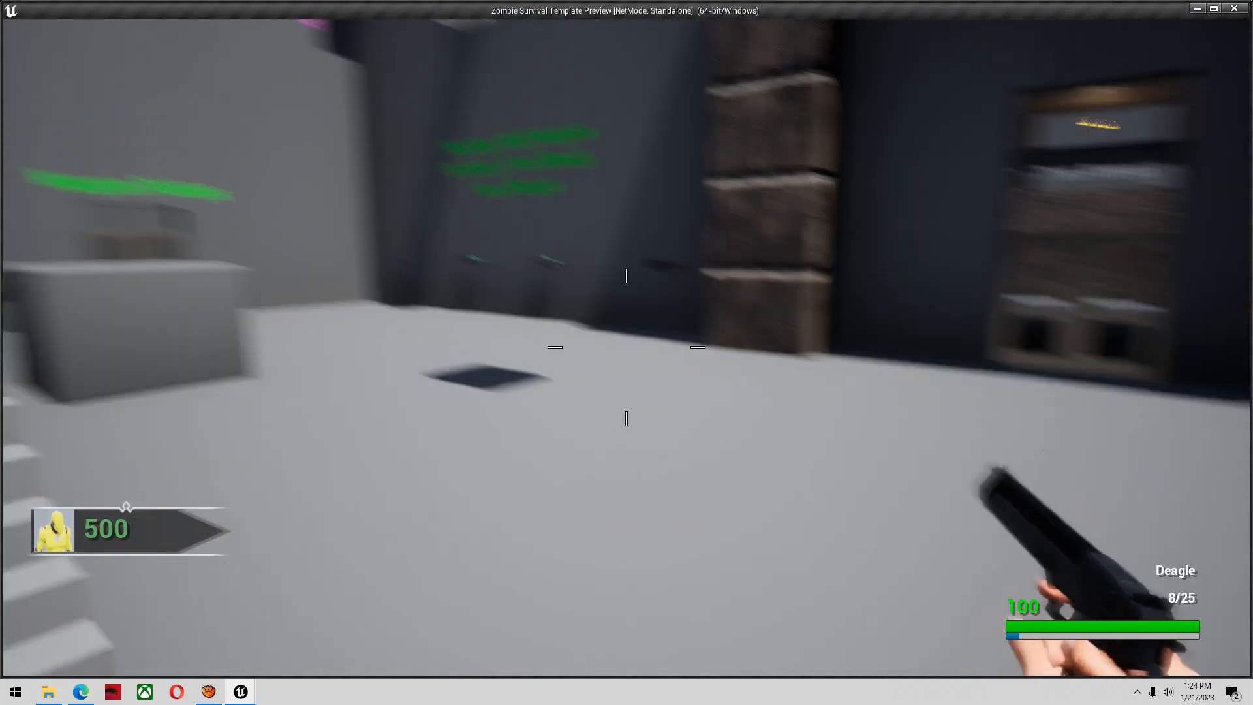
right_click(626, 347)
click(626, 347)
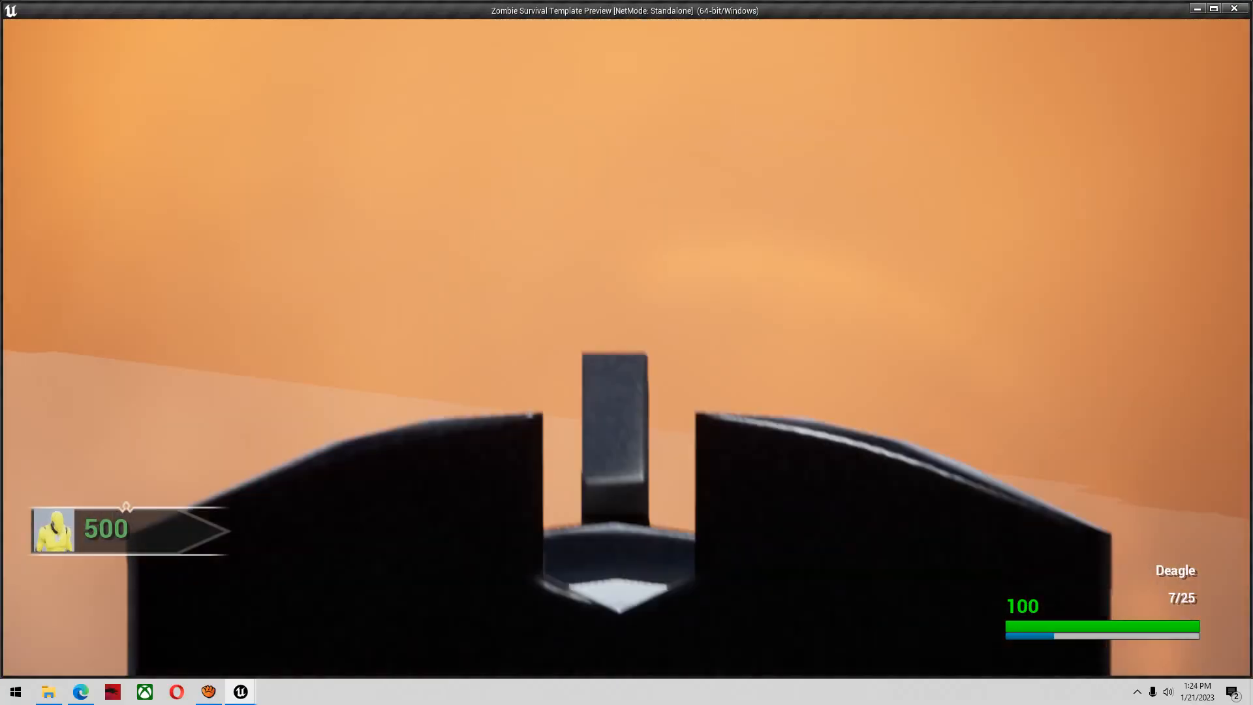
key(s)
key(r)
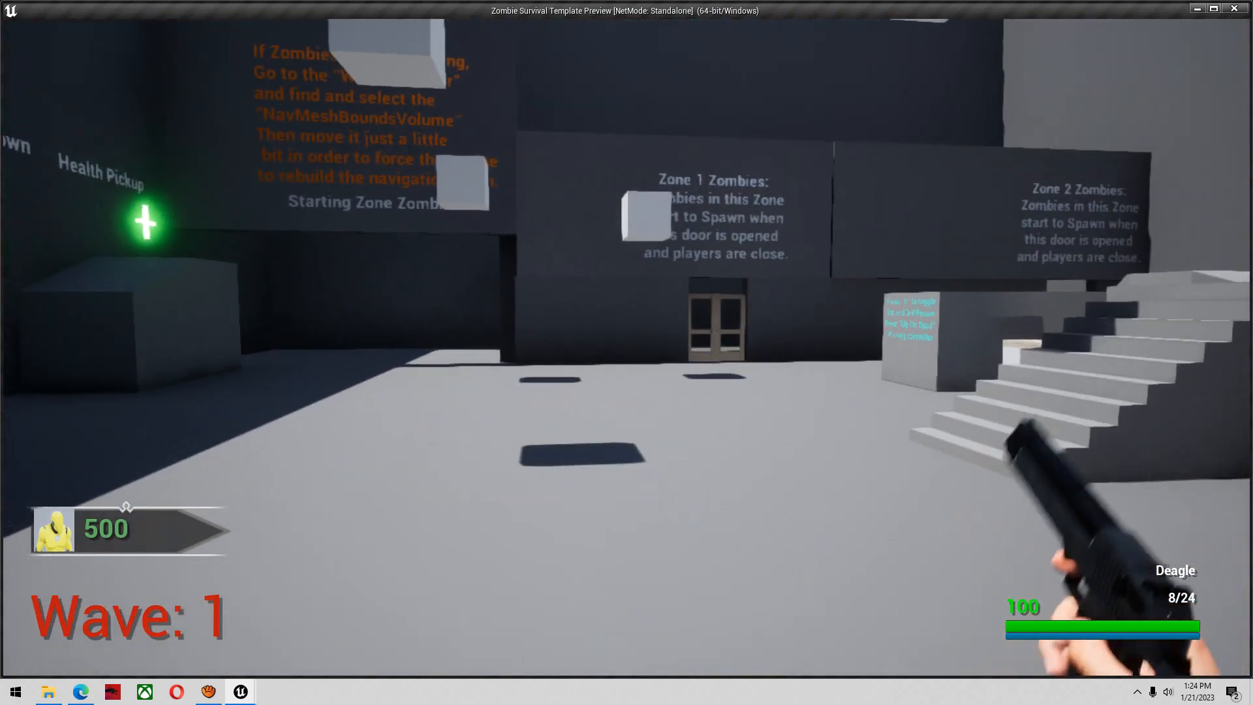
right_click(627, 347)
key(Escape)
key(alt+Tab)
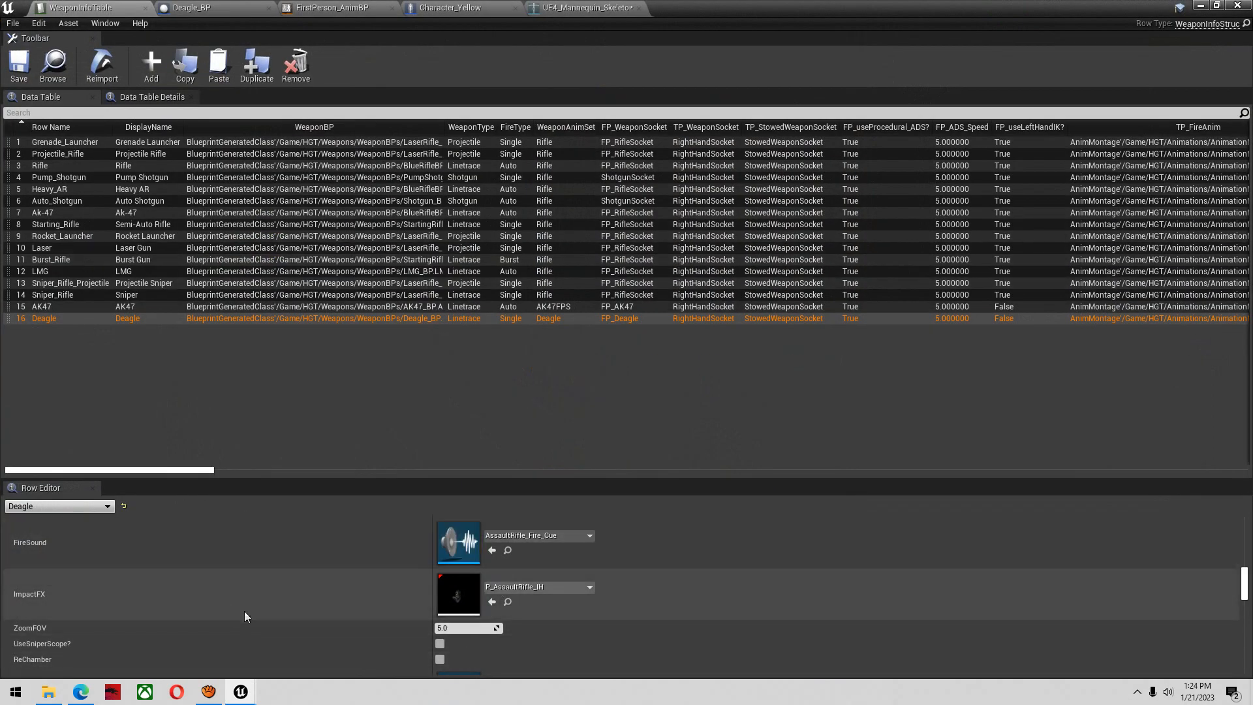
Compare the AK47 and Deagle rows, set the Deagle row's ZoomFOV to 50, and save the weapon table
click(88, 308)
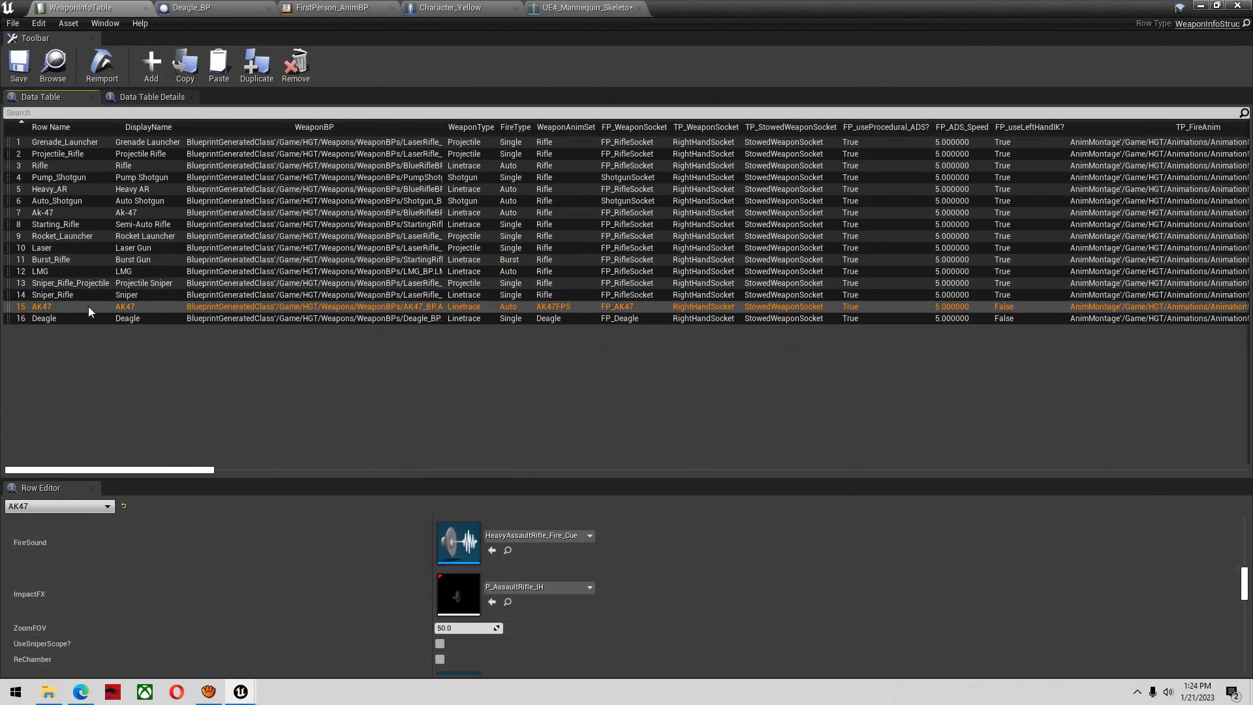
click(100, 319)
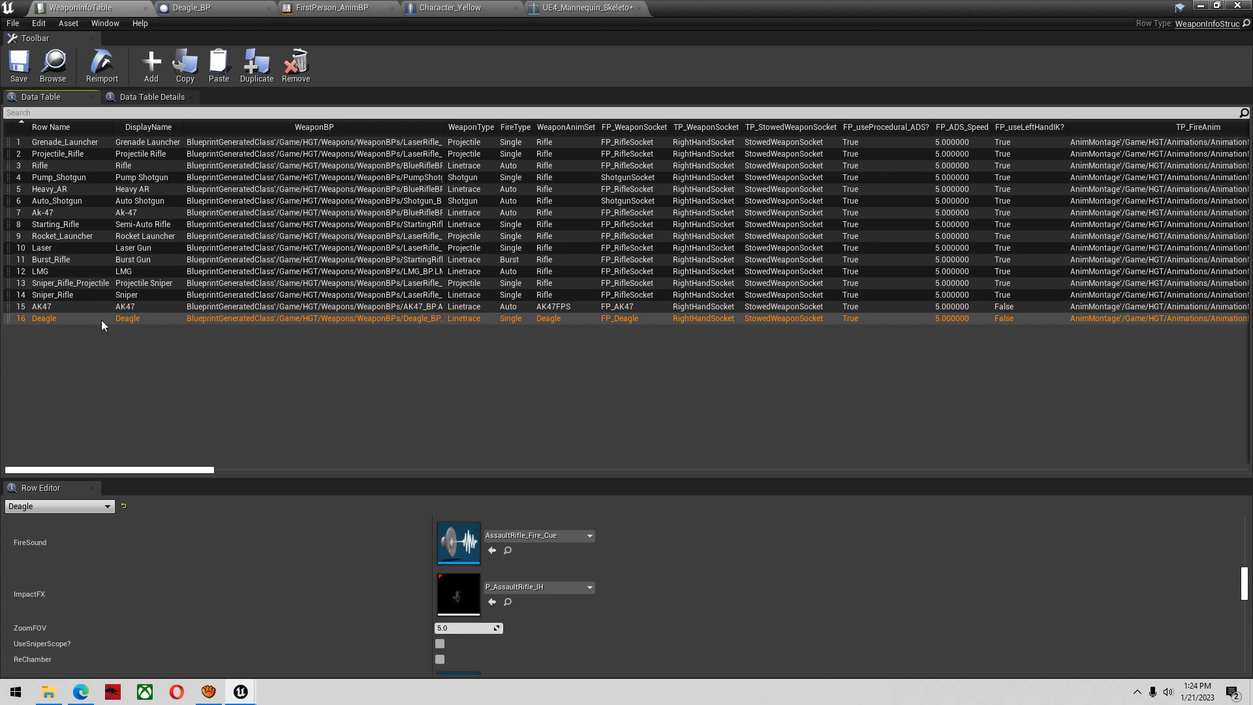
click(103, 304)
scroll(304, 564, down, 3)
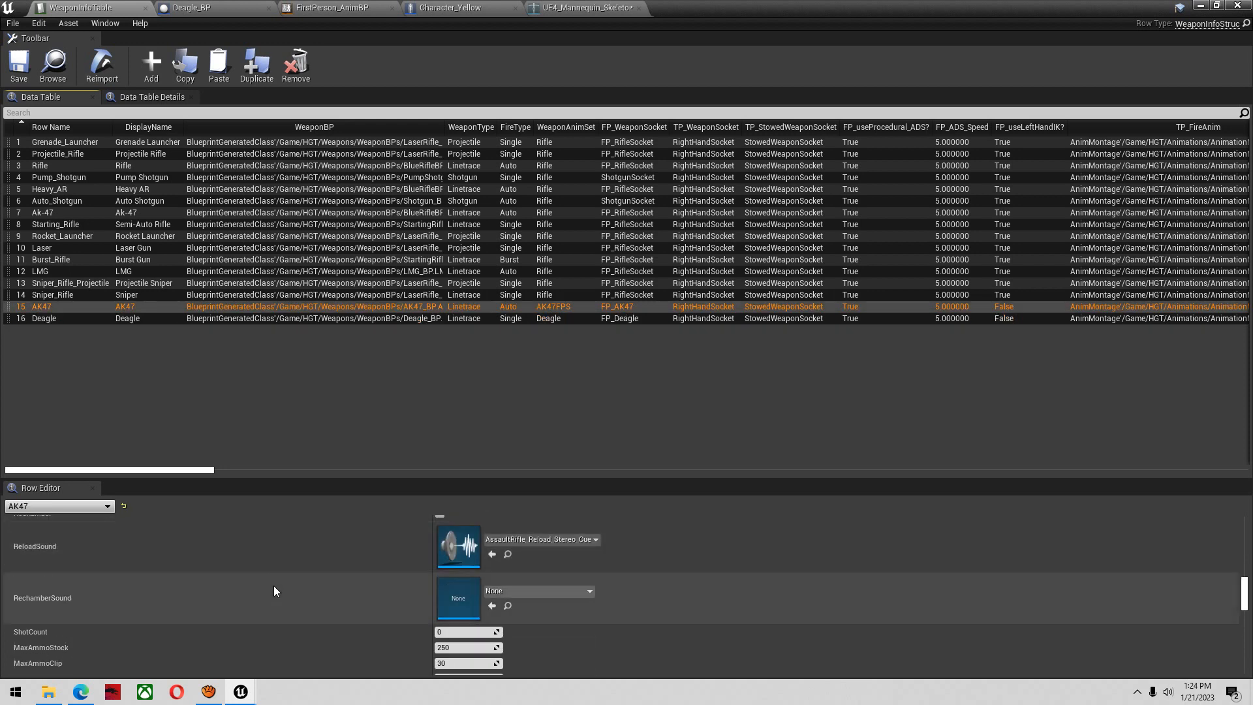
scroll(276, 585, down, 3)
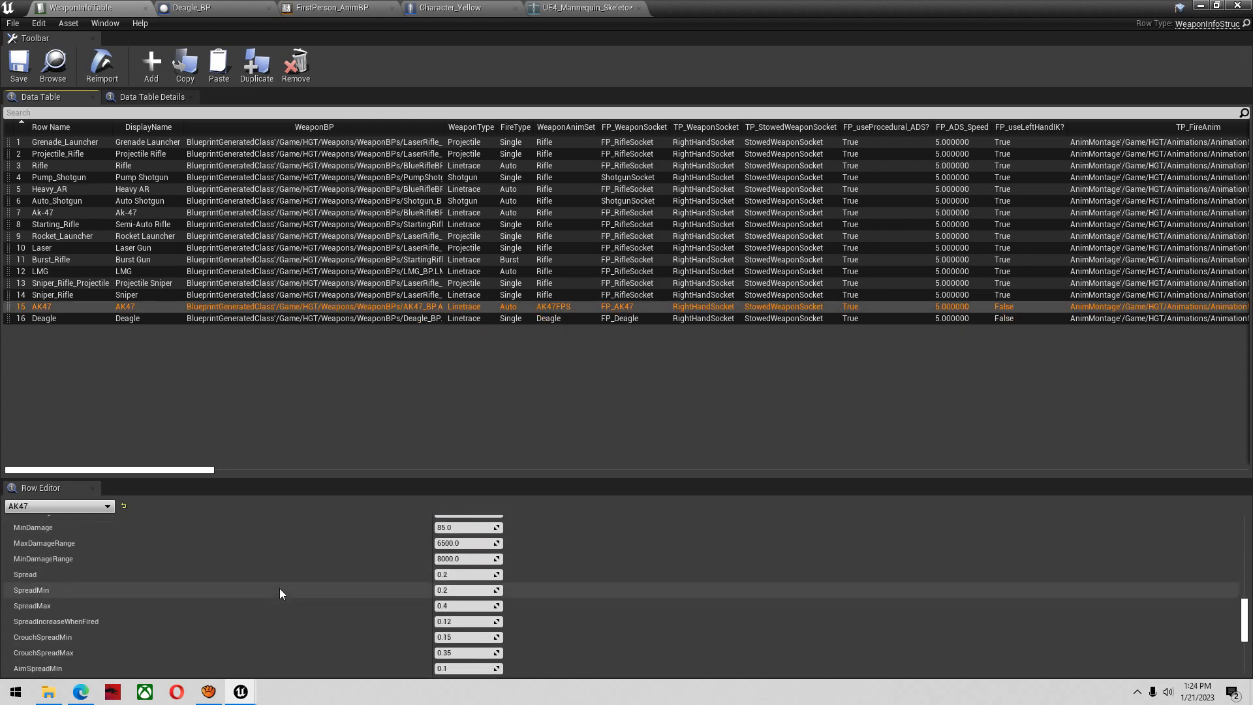
click(131, 317)
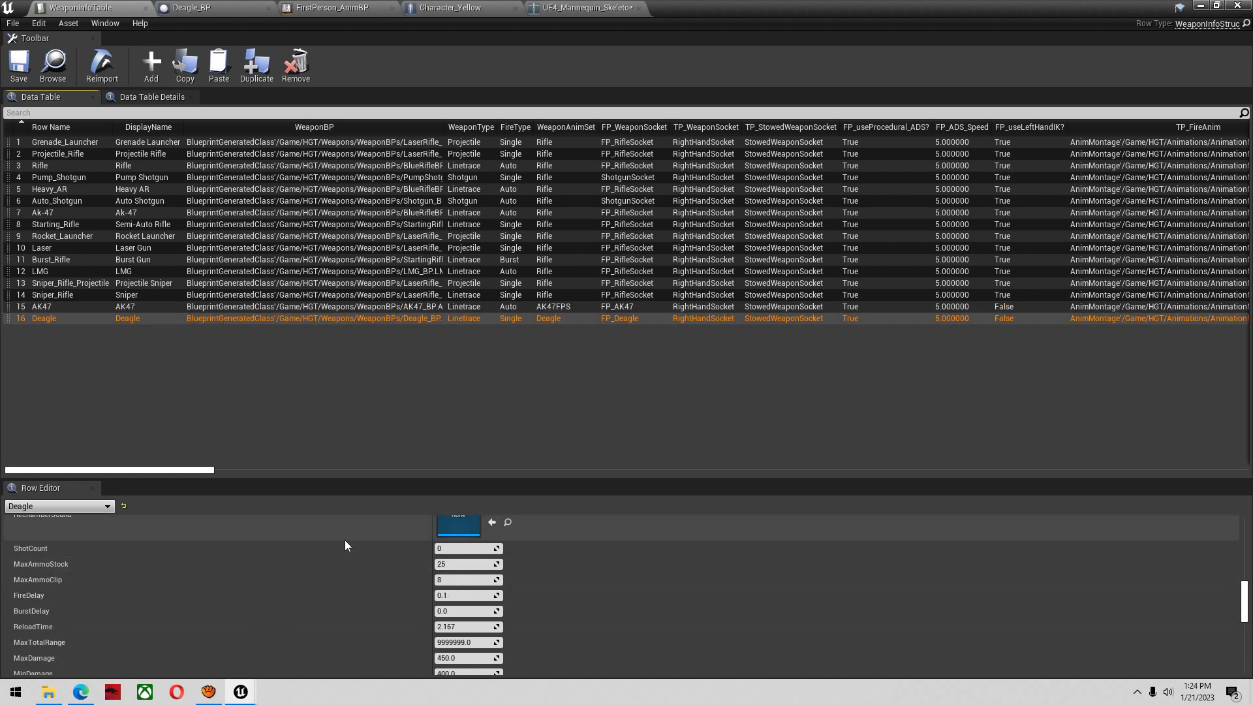
click(456, 609)
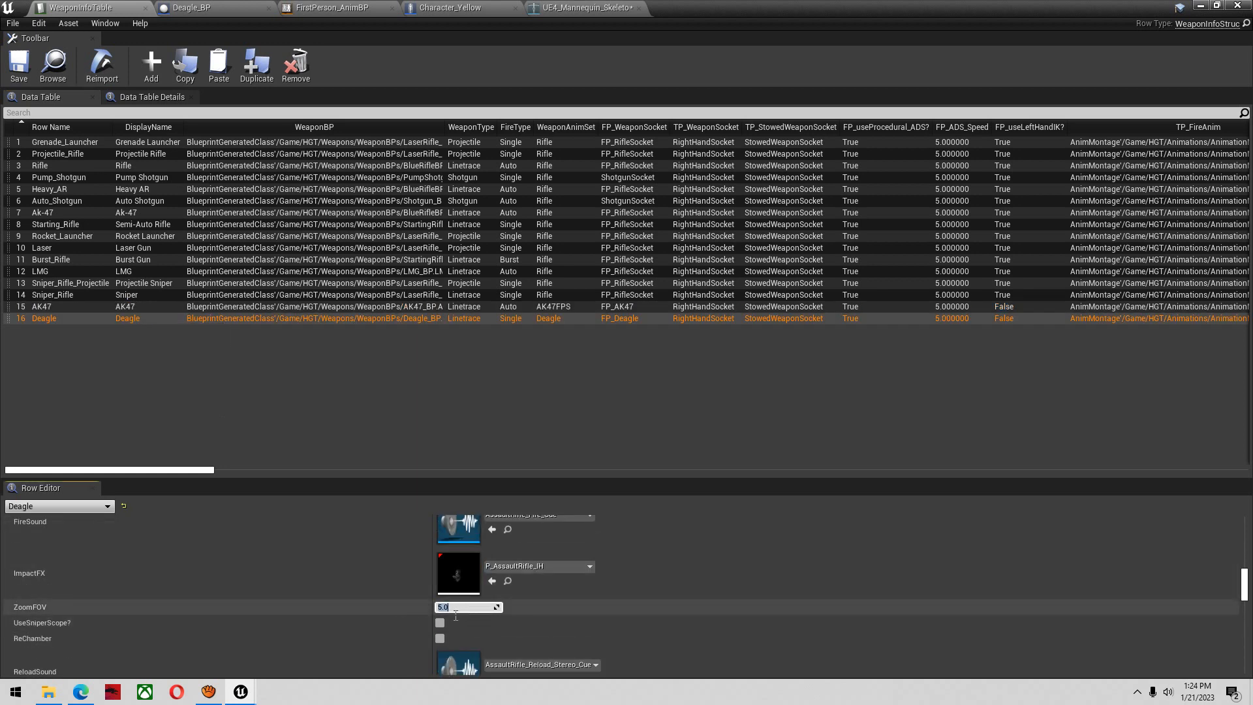
text(50)
key(Return)
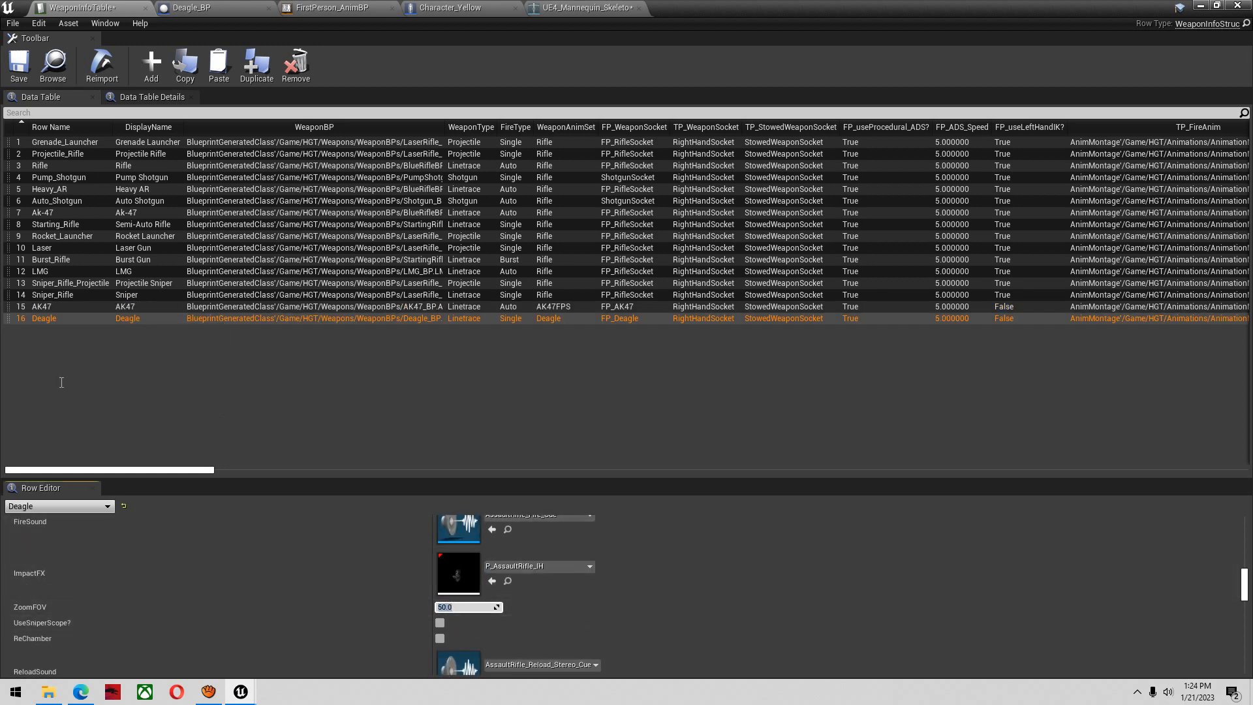
click(31, 77)
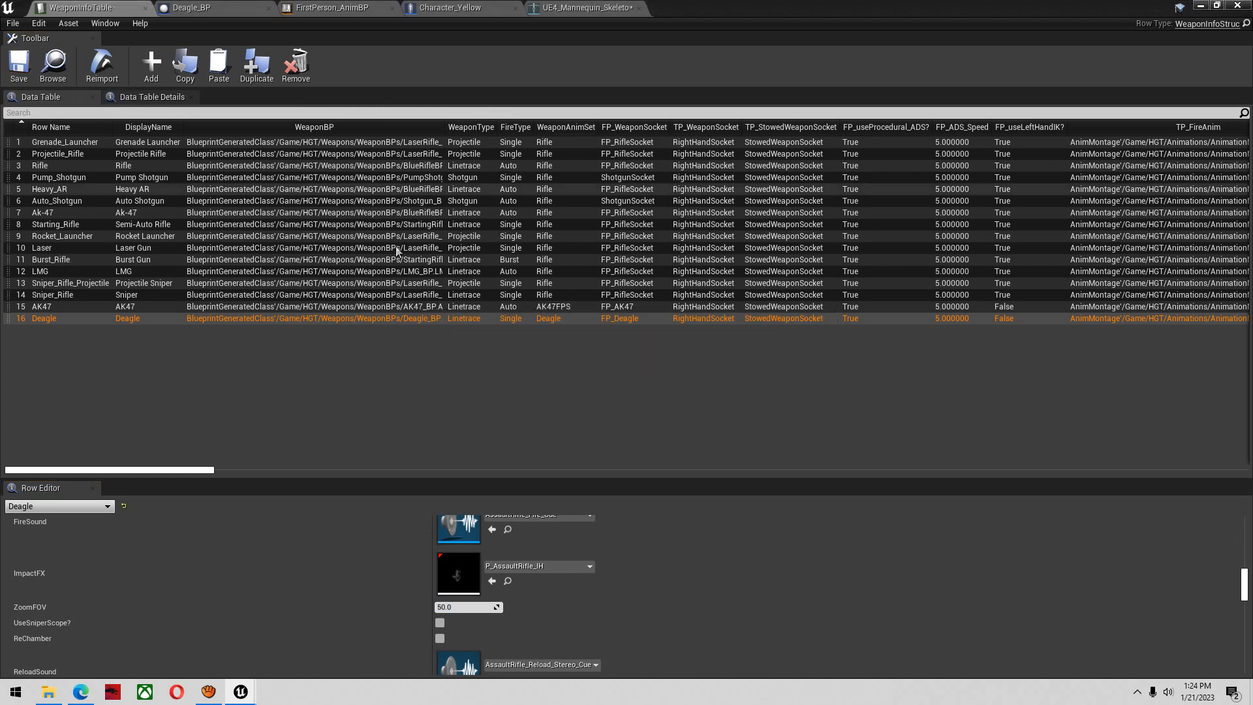
Play the Arena01 level and test aiming, firing and reloading the Deagle over several magazines
click(1207, 5)
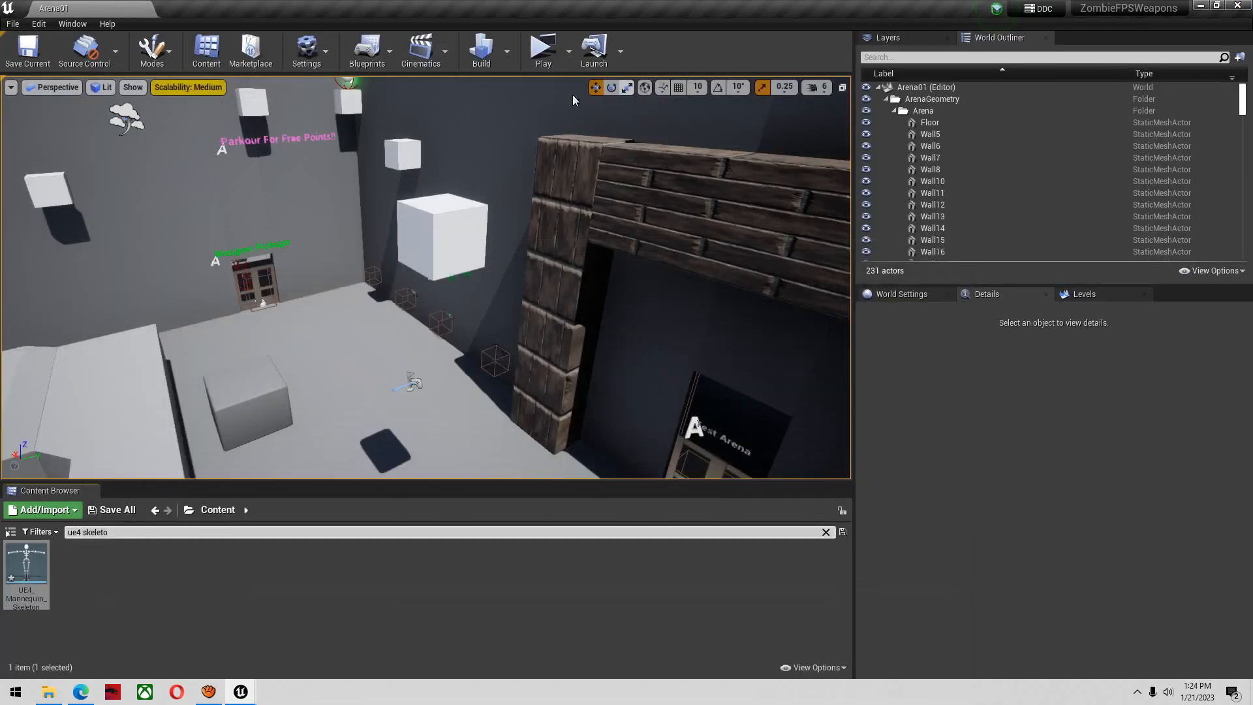
click(545, 61)
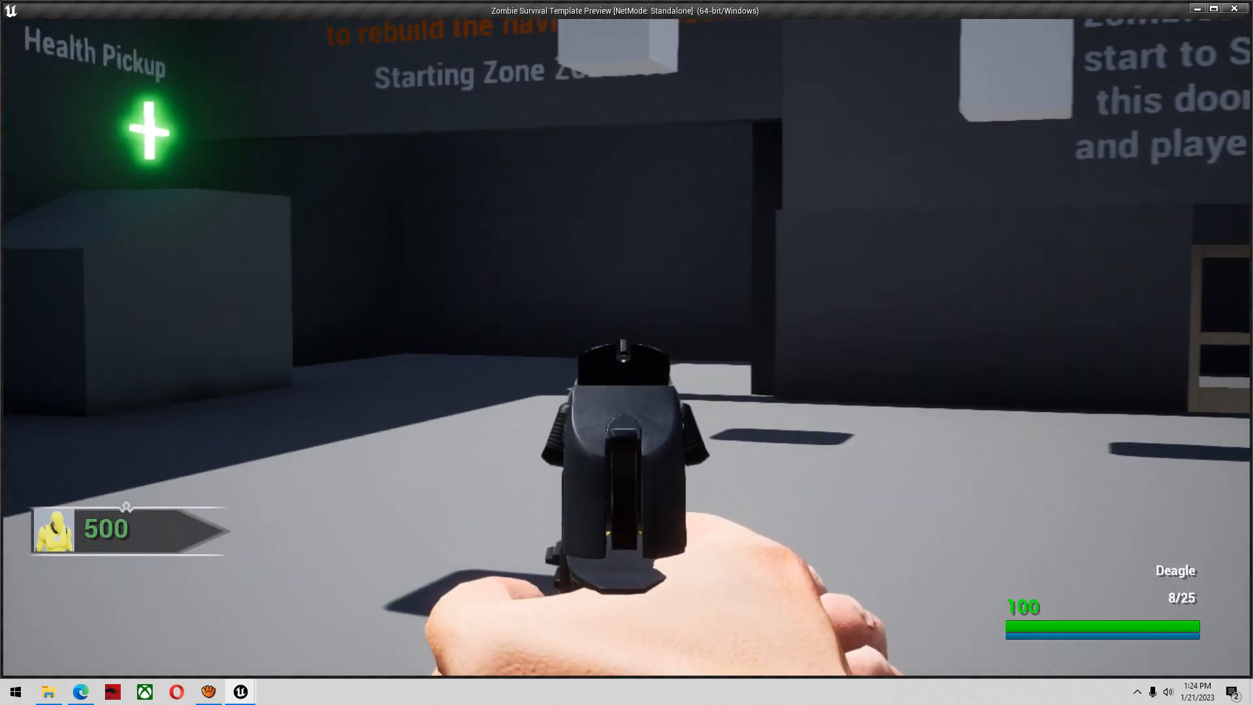
click(626, 348)
click(627, 347)
click(626, 348)
click(626, 347)
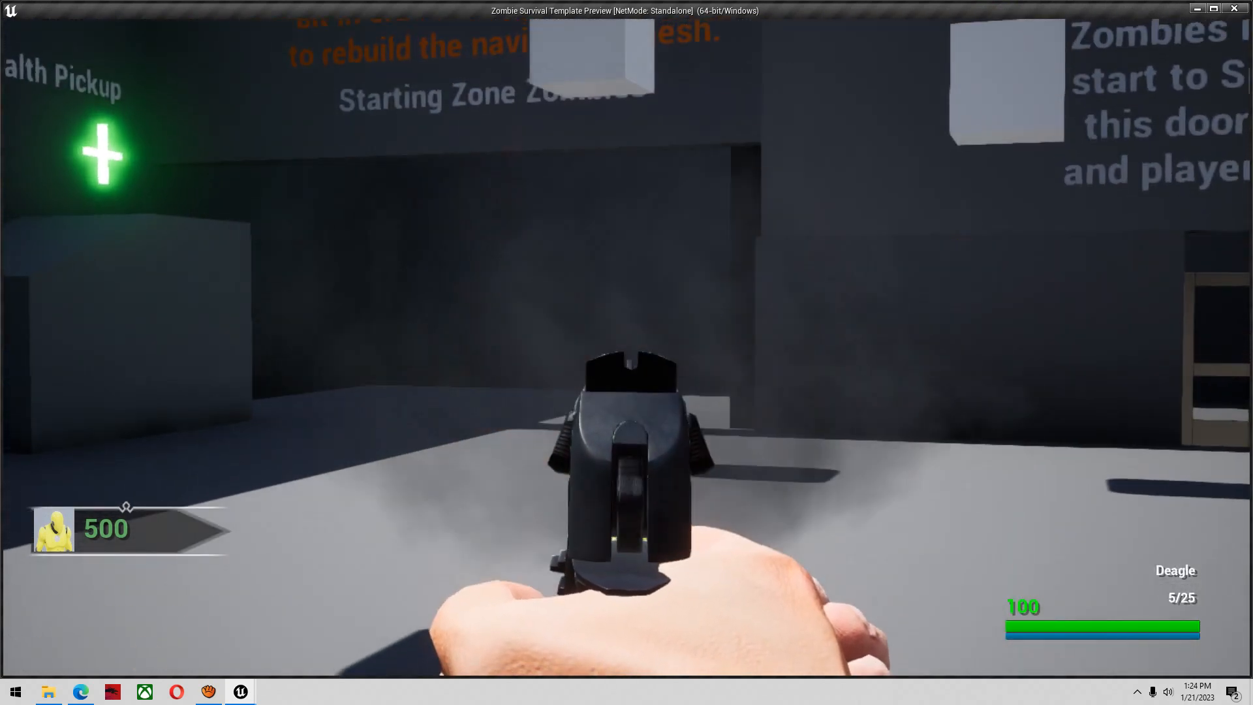
click(627, 347)
click(626, 347)
click(627, 347)
key(r)
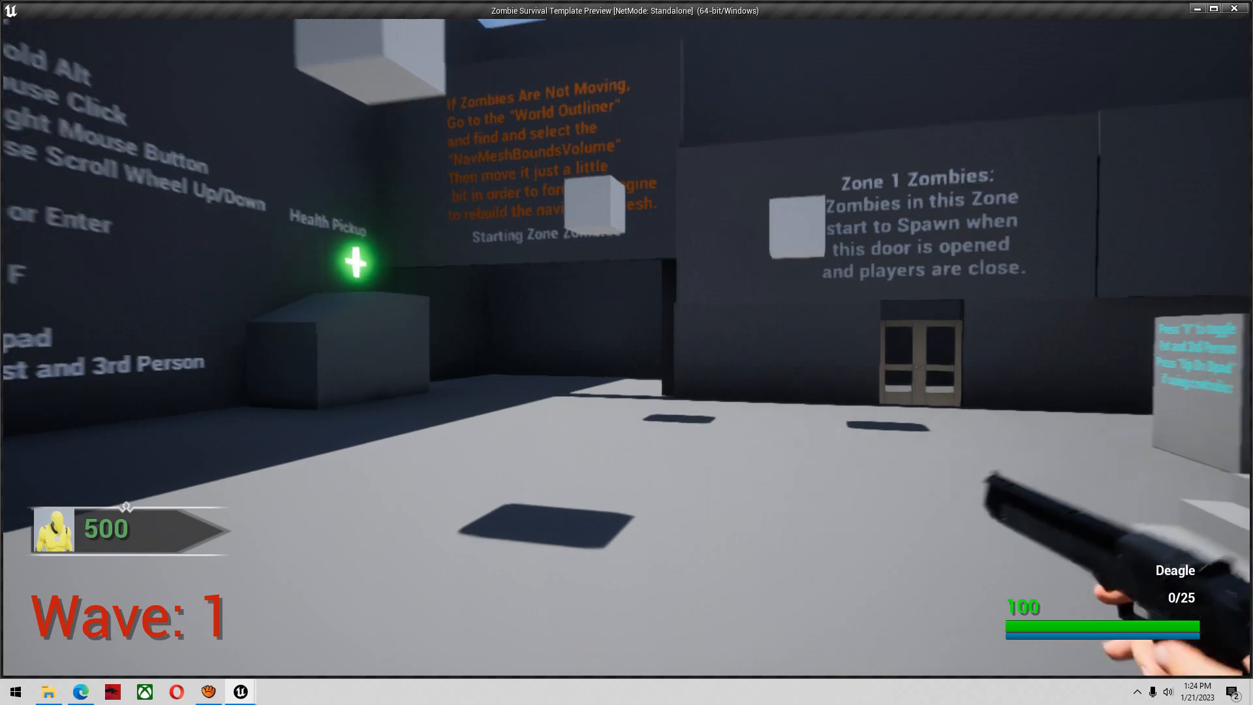
key(s)
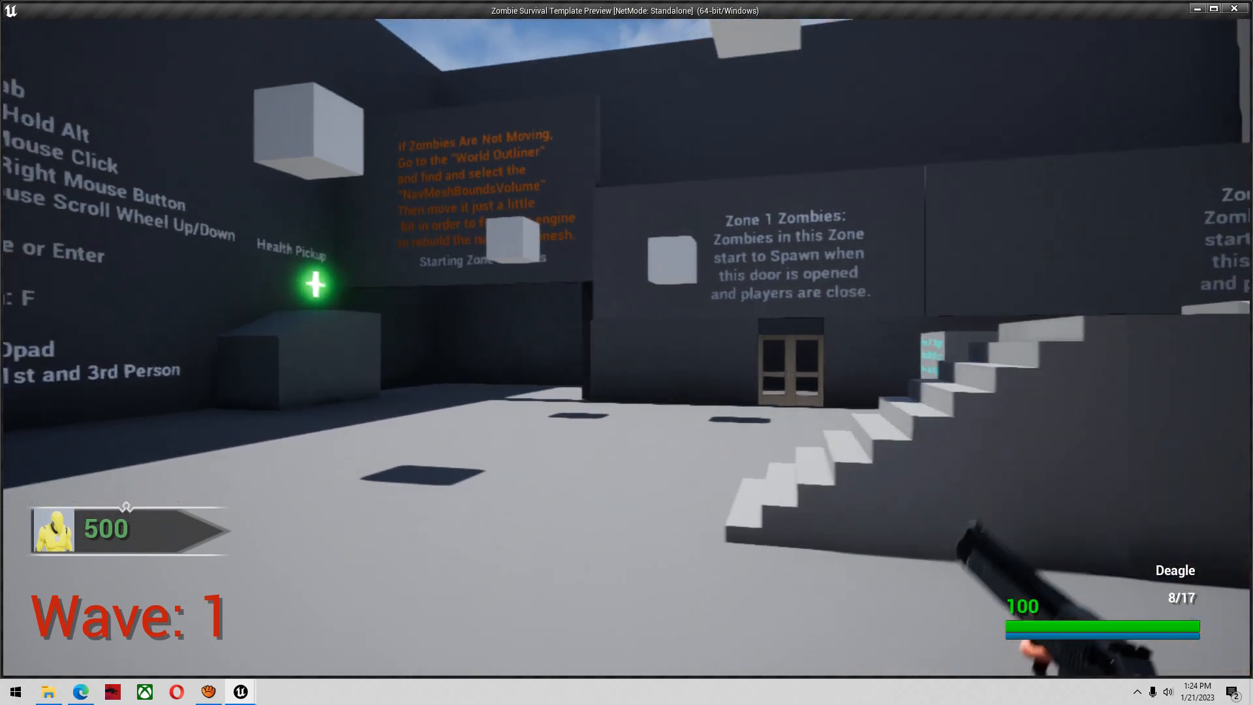
key(w)
right_click(627, 347)
click(627, 347)
click(626, 347)
click(626, 347)
click(627, 347)
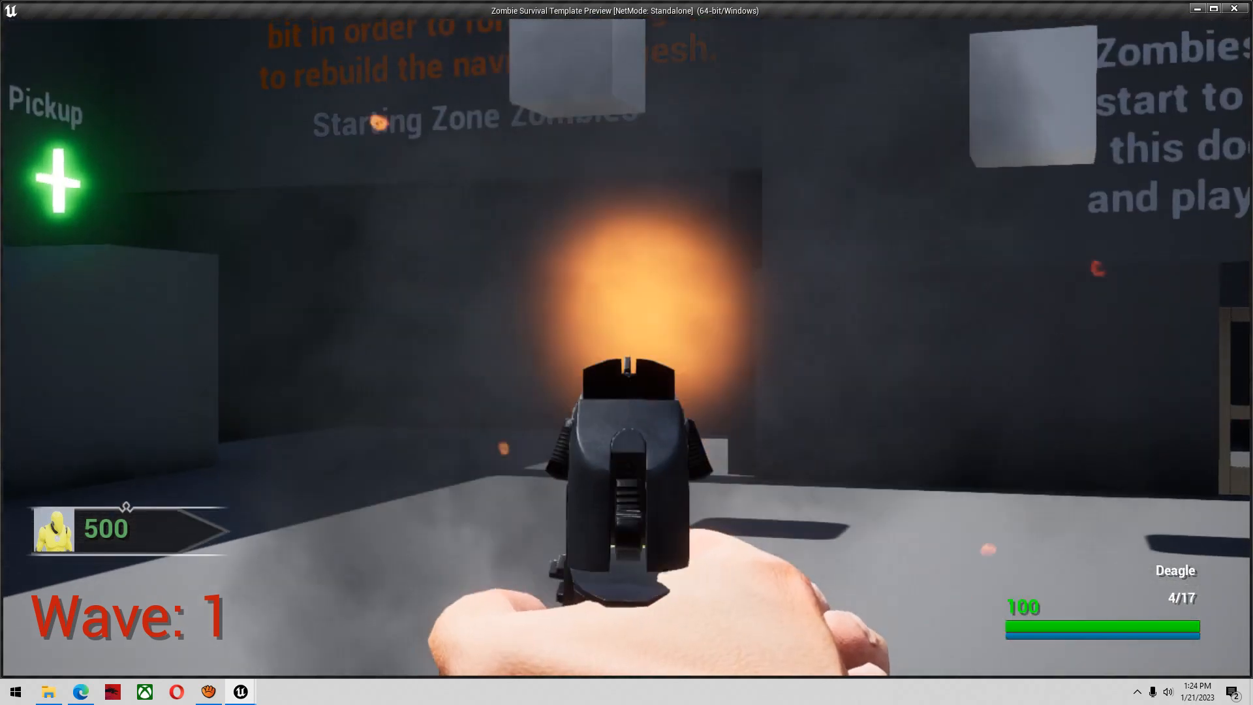
key(r)
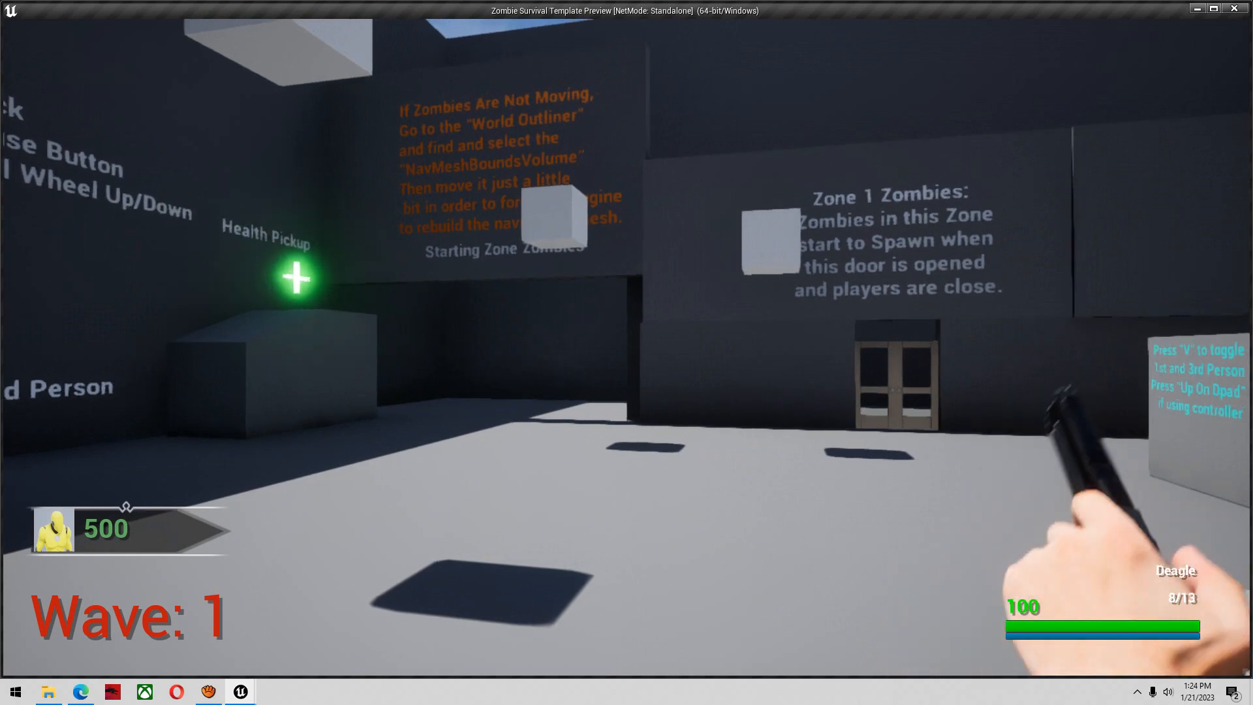
key(s)
right_click(627, 347)
click(627, 347)
click(626, 347)
click(627, 347)
click(627, 347)
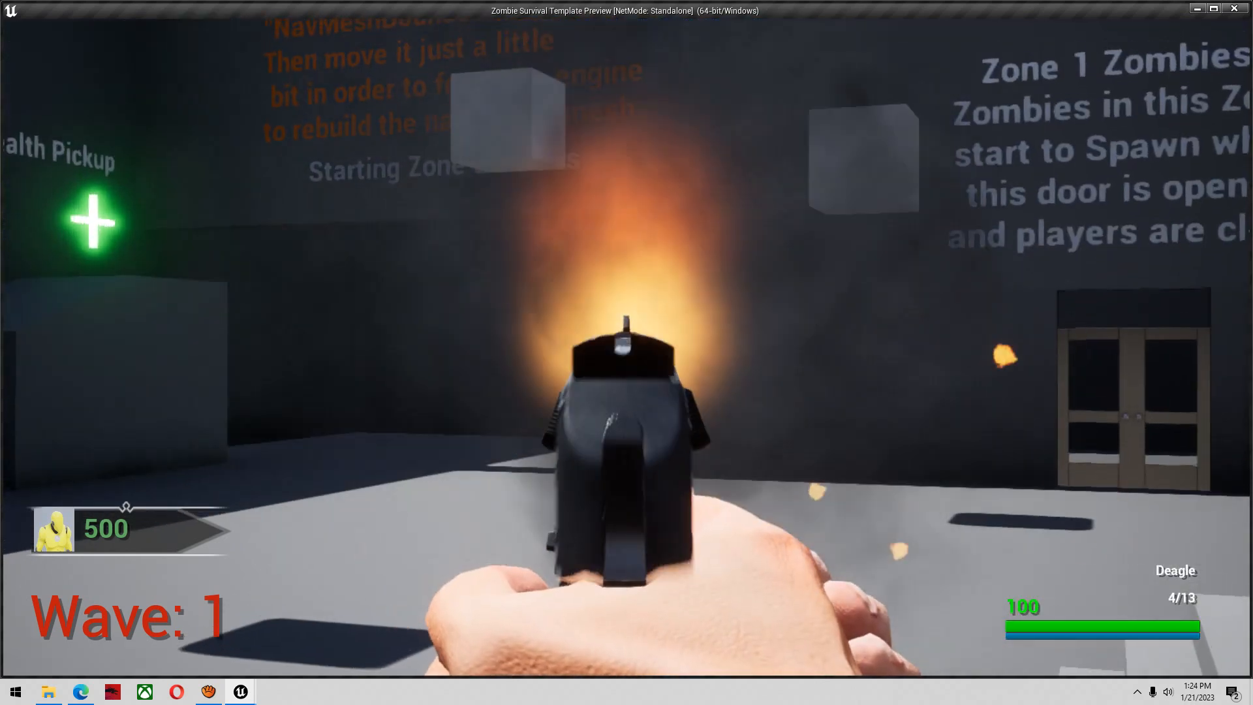
click(627, 347)
click(626, 348)
key(w)
key(r)
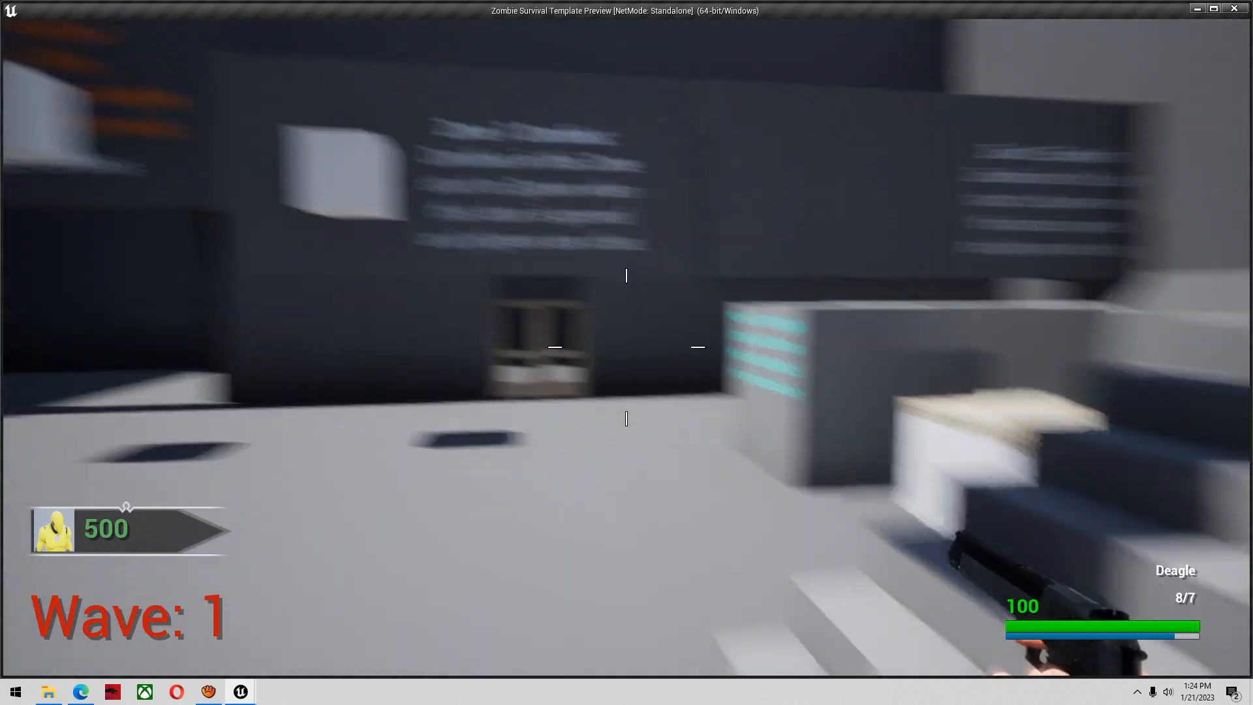
Sprint around the arena with the Deagle to check its movement animation, and end the play session
key(shift+w)
key(shift+w)
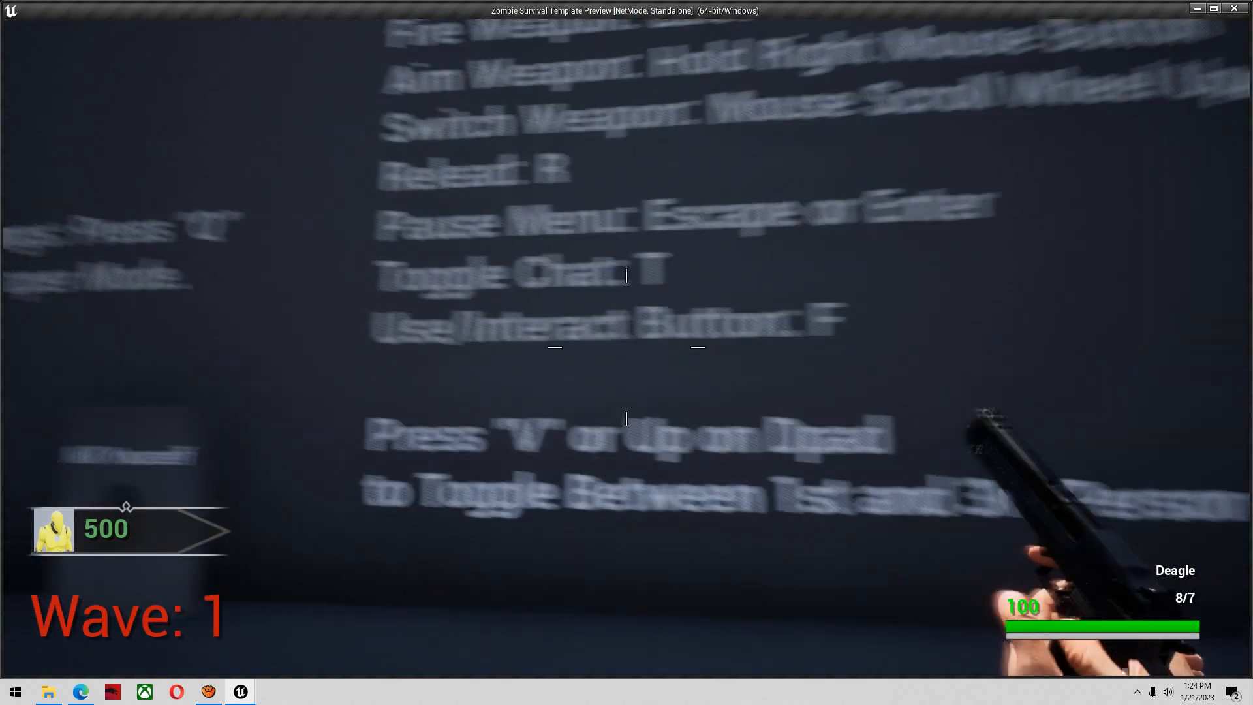
key(w)
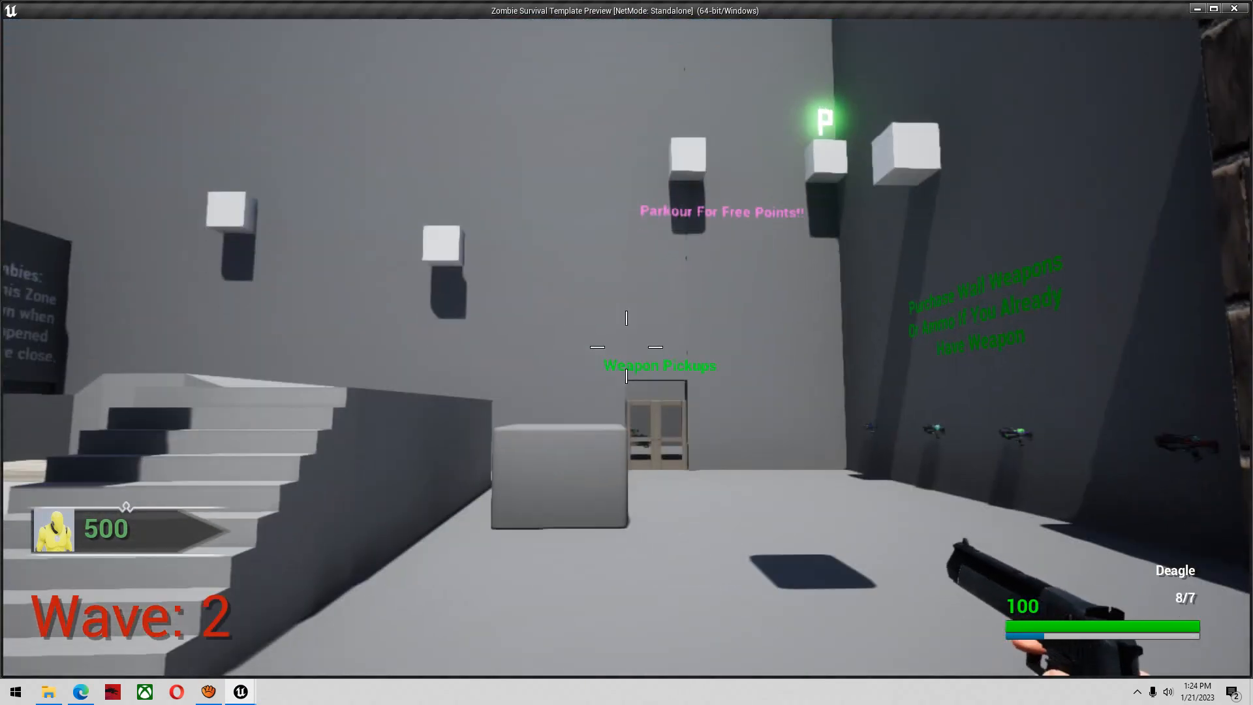
key(Escape)
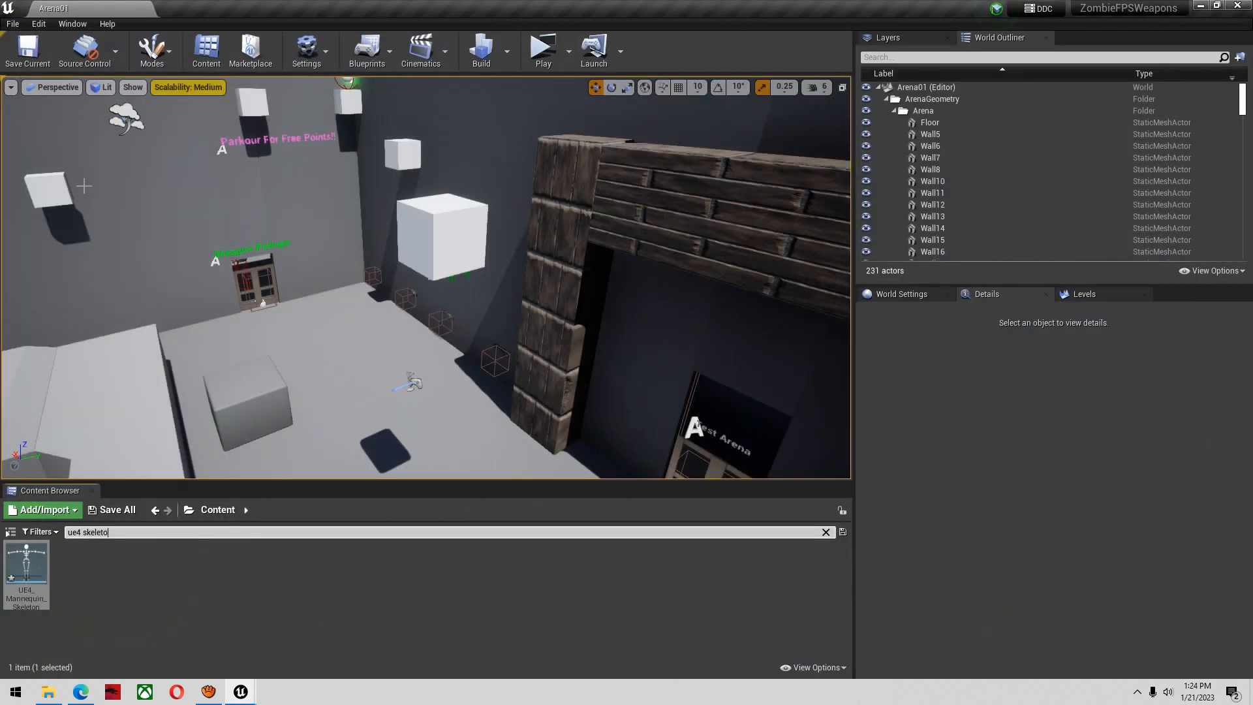
Bring up the UE4_Mannequin_Skeleton editor and place its window at reduced size over the level editor
key(alt+Tab)
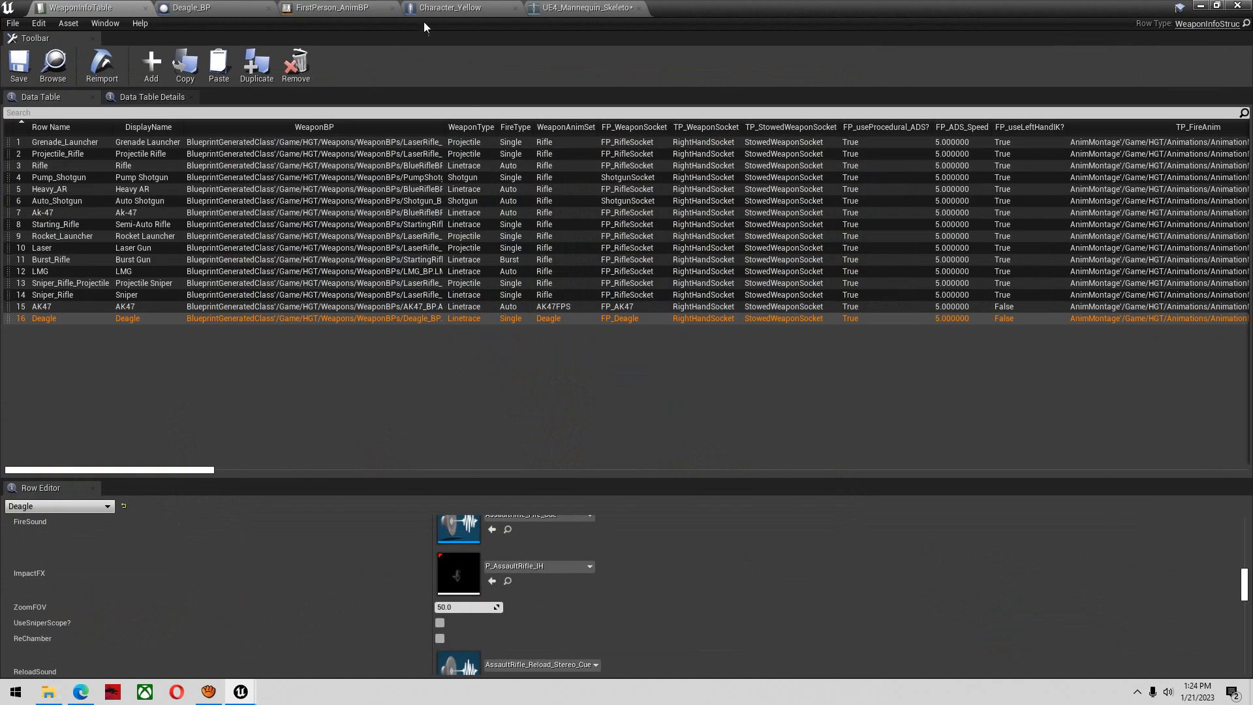
click(572, 13)
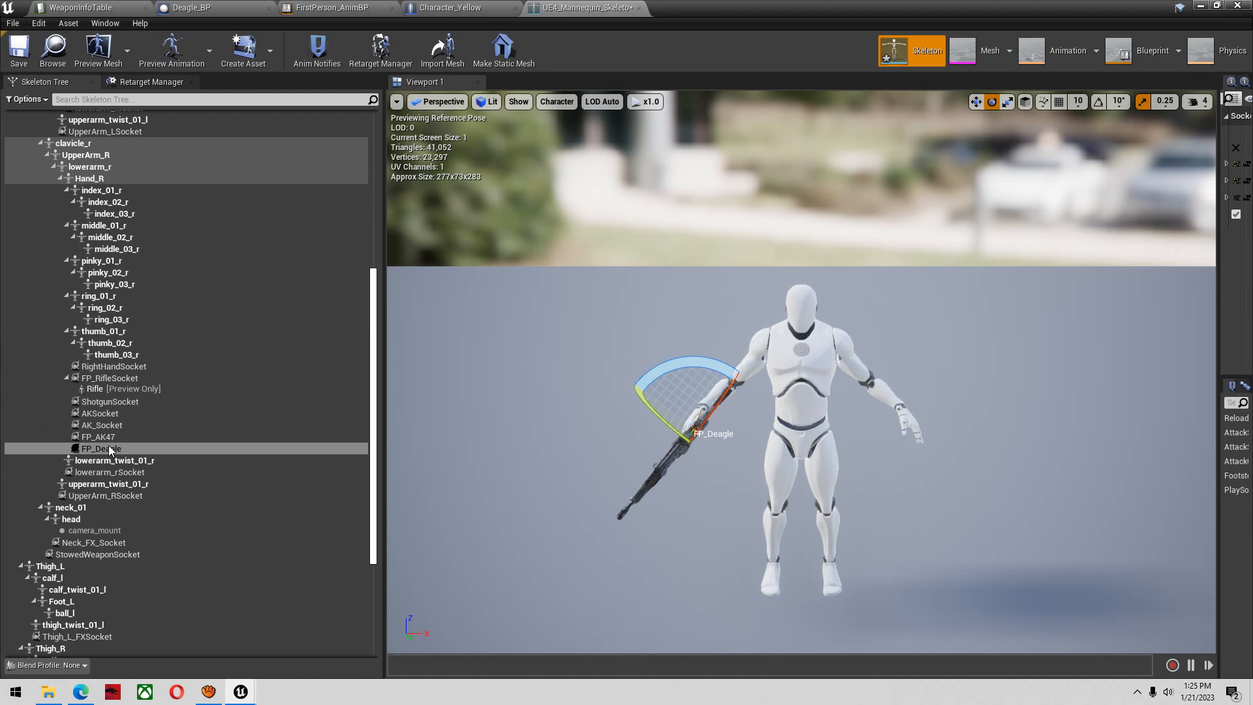
click(1217, 6)
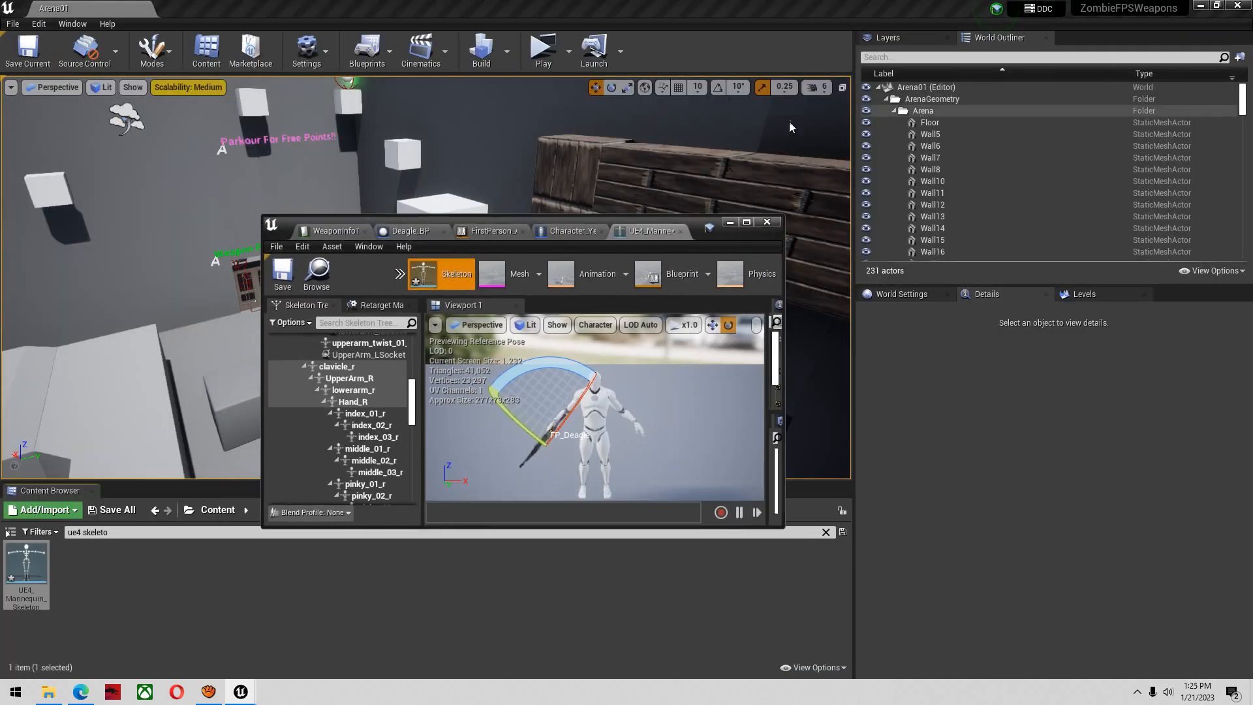
drag(694, 219, 352, 200)
click(546, 52)
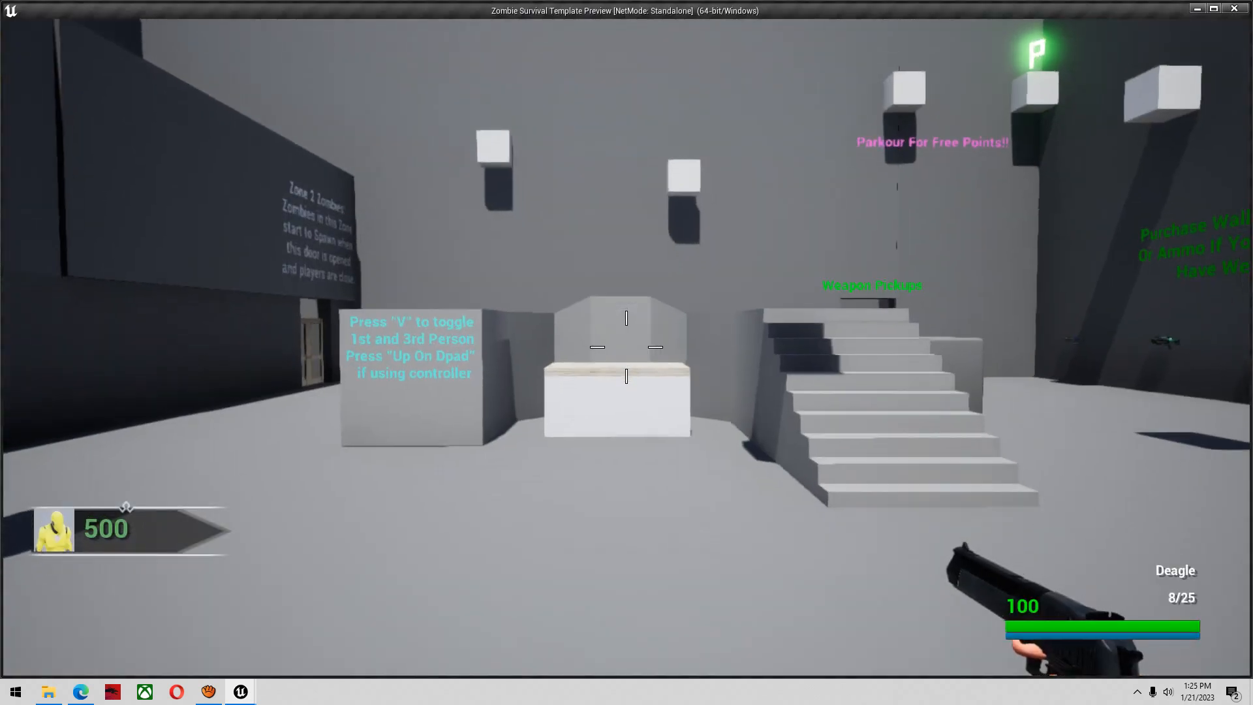
key(super)
key(super)
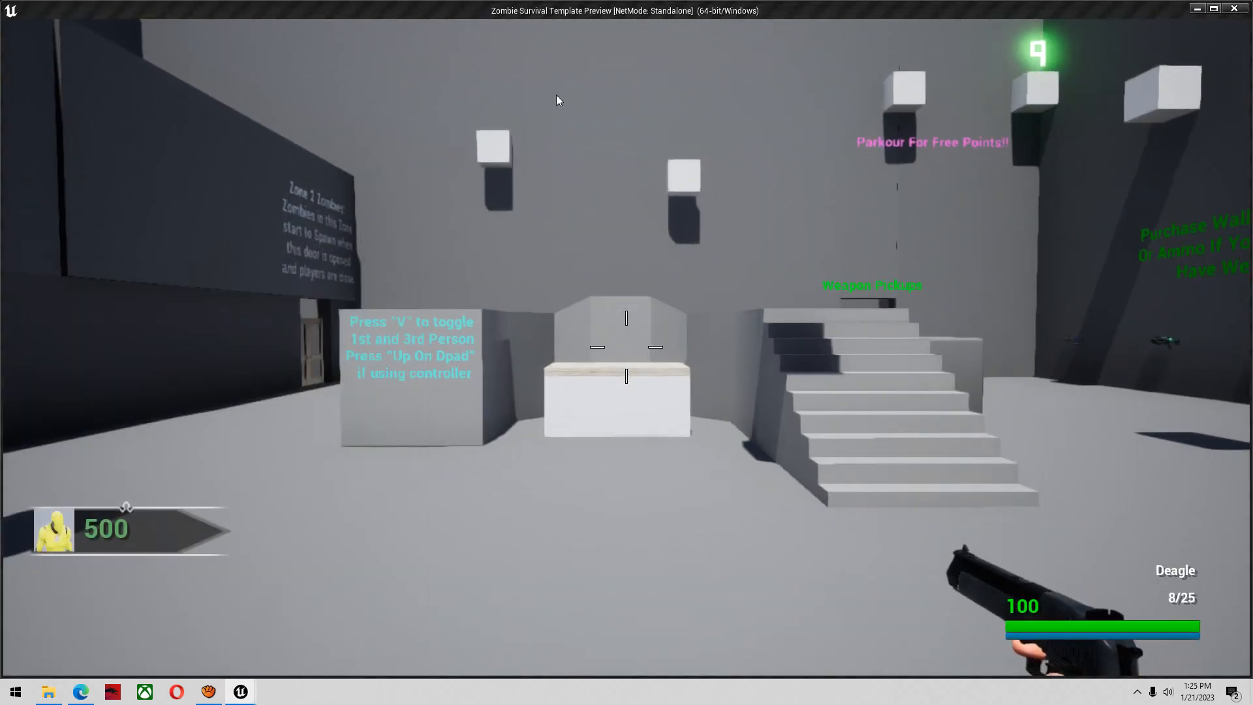
key(alt+Tab)
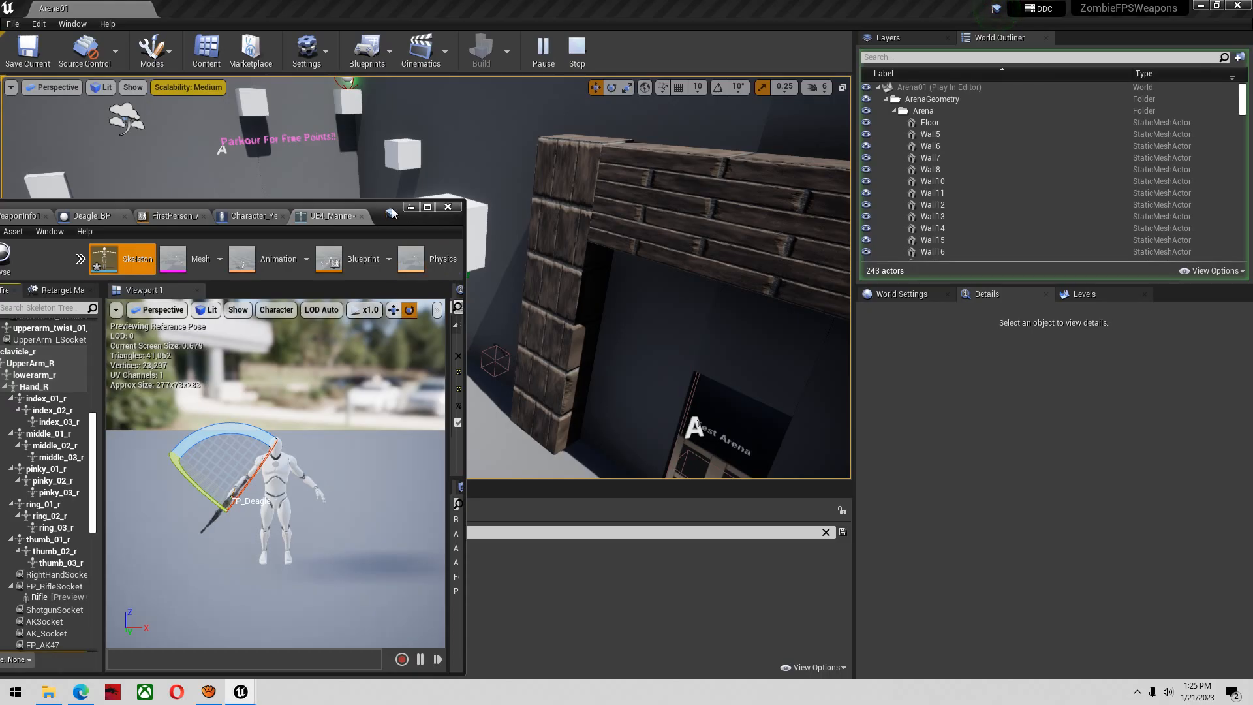
Play the Arena01 level inside the selected editor viewport and release the cursor from the game
click(568, 64)
click(572, 64)
click(600, 89)
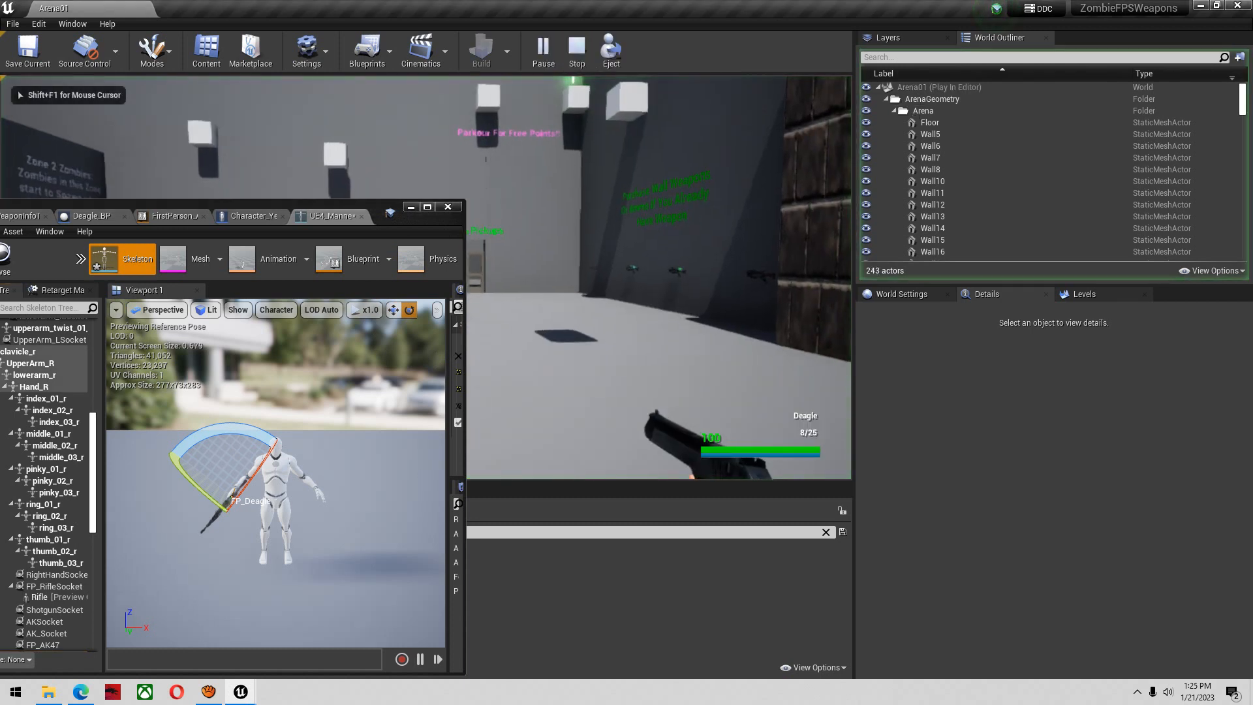
key(super)
click(858, 385)
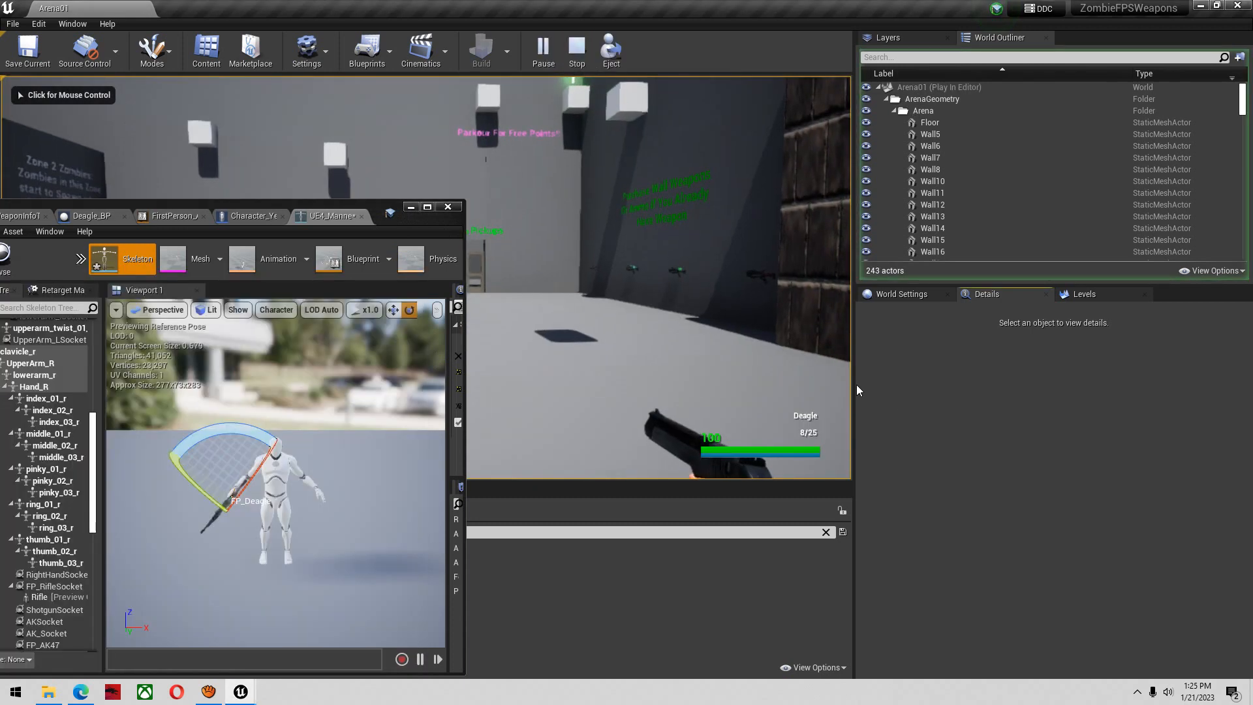
Enlarge the level viewport in width and height, with the level editor window maximized
drag(852, 382, 1029, 360)
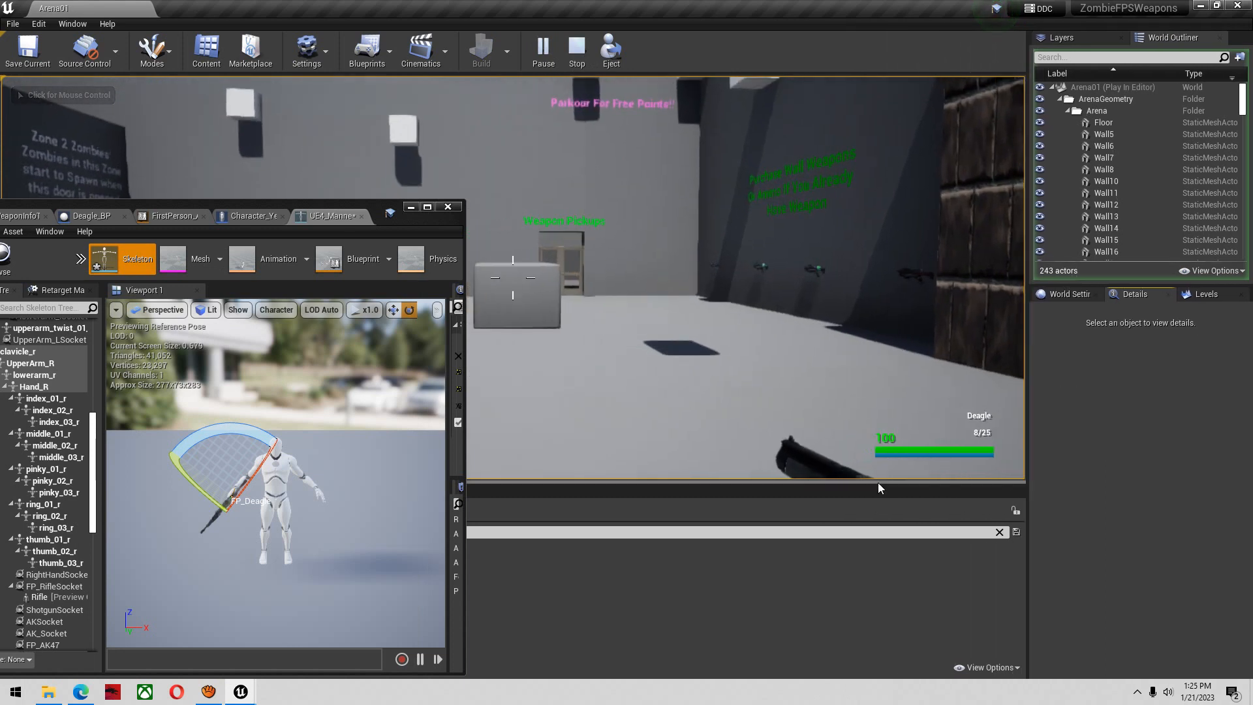
drag(877, 485, 872, 496)
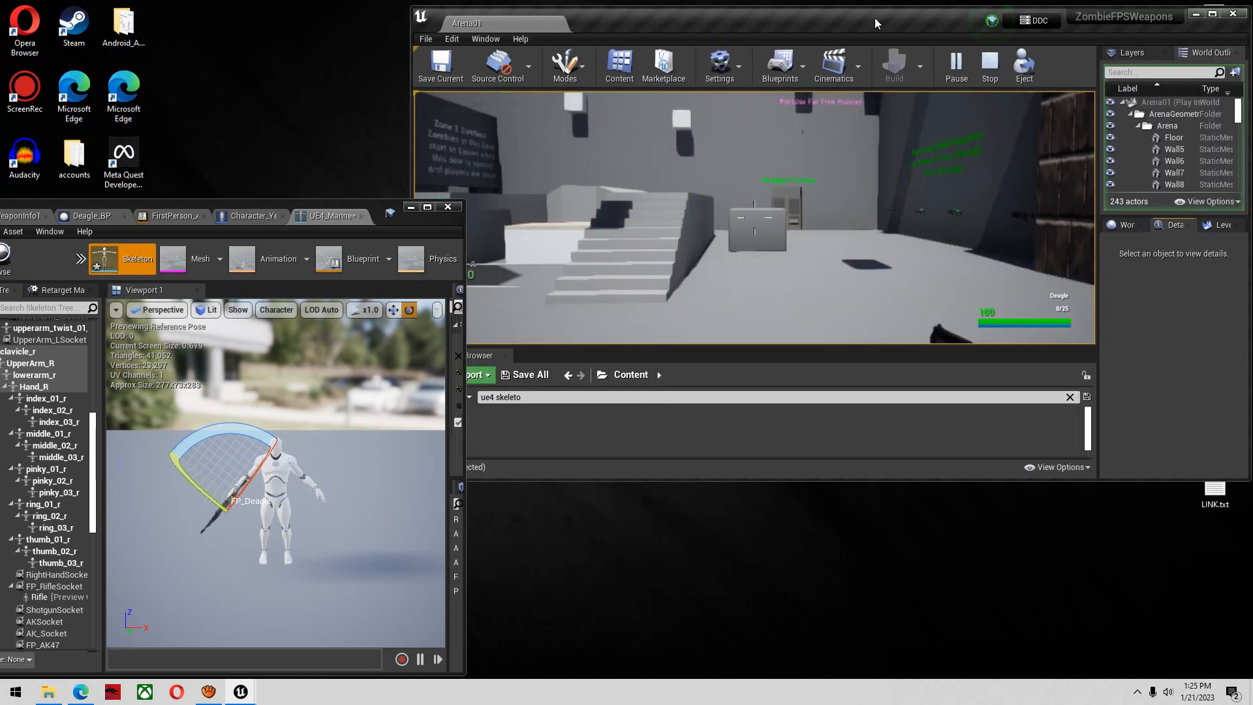
double_click(875, 23)
drag(773, 483, 780, 641)
Eject from the player, set the camera speed to 2, and view the held Deagle from the side
key(super)
click(610, 65)
right_drag(708, 353, 881, 385)
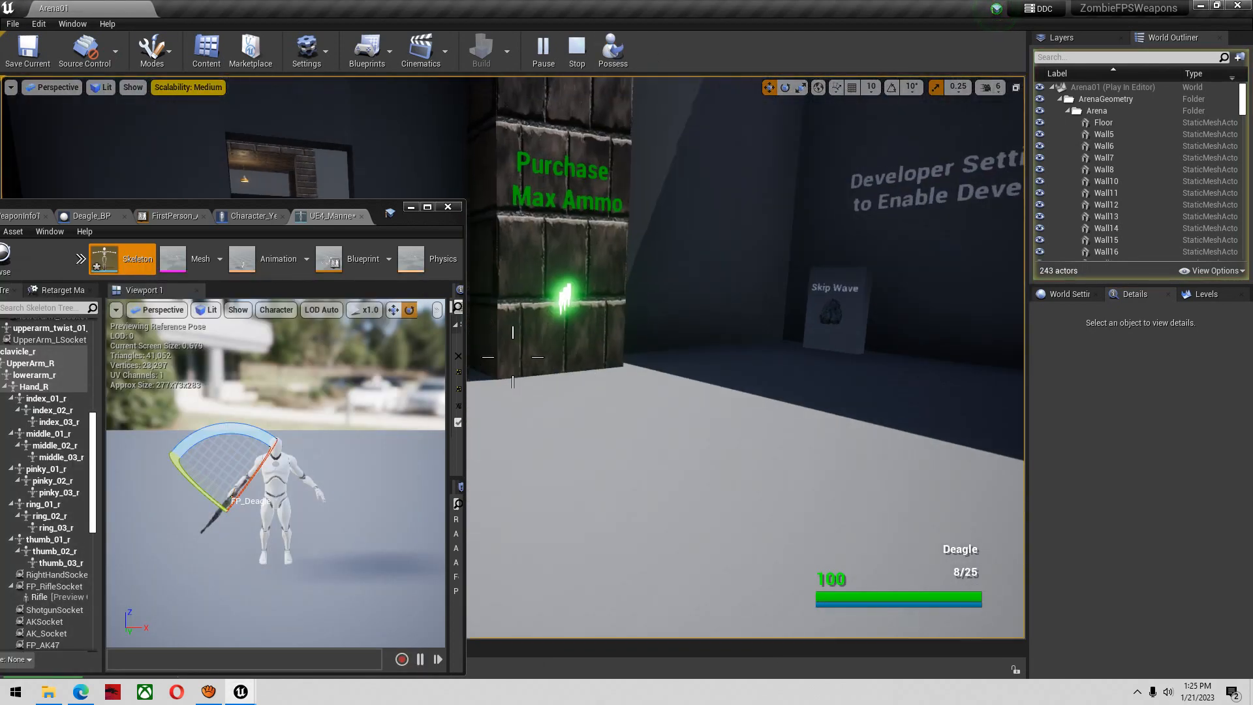
click(996, 87)
click(1000, 119)
right_drag(741, 290, 779, 291)
key(w)
key(w)
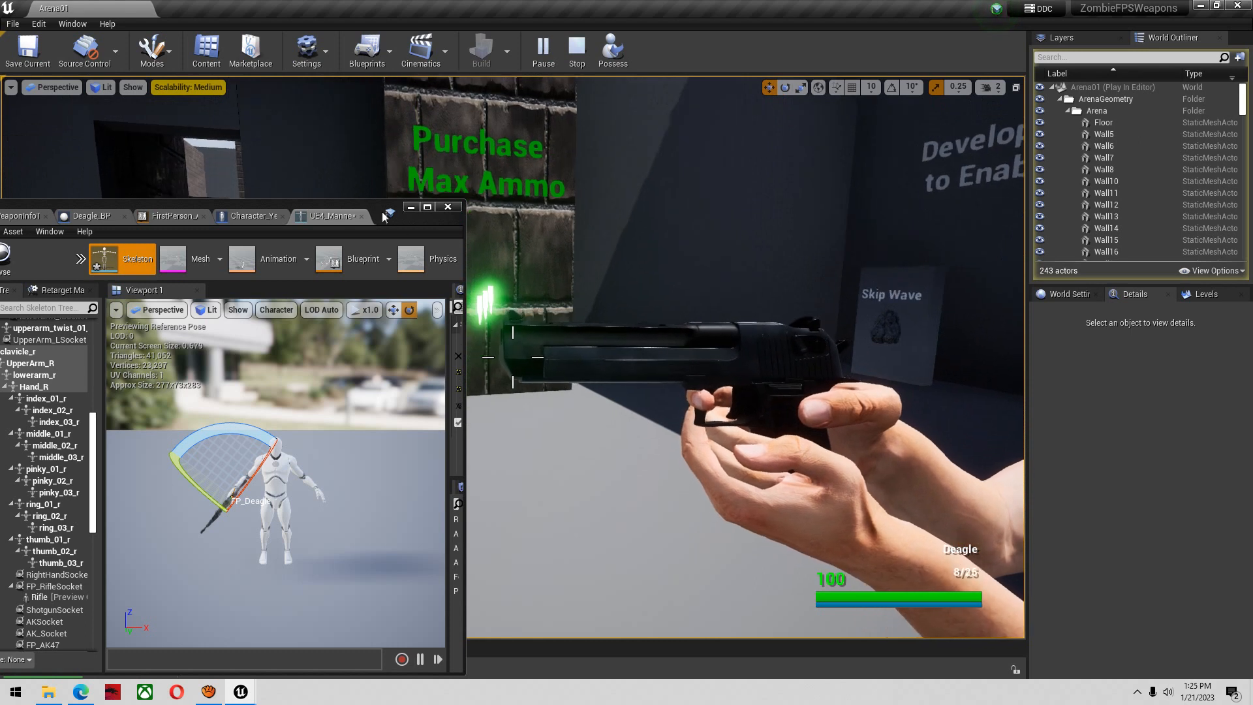
Move the FP_Deagle socket slightly along its green axis to adjust the Deagle's position in the hands, and put the skeleton editor away
drag(384, 206, 428, 200)
scroll(93, 559, down, 3)
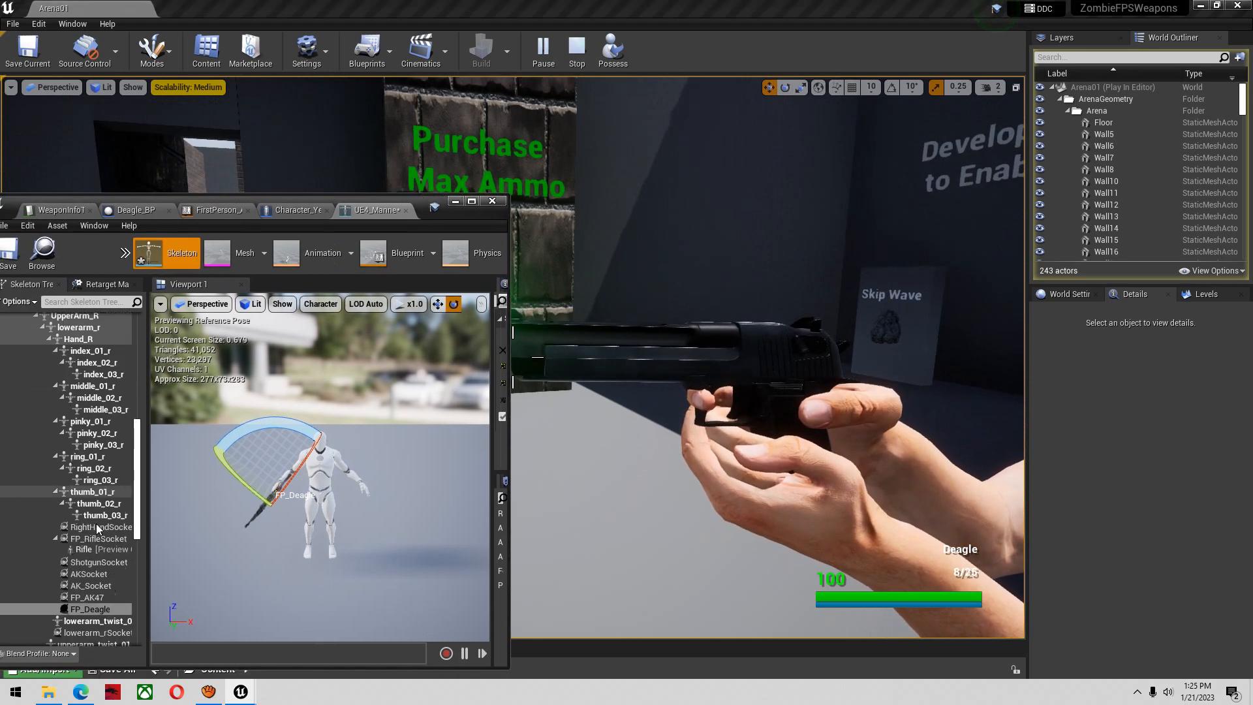
click(94, 550)
right_drag(379, 397, 440, 447)
key(a)
key(w)
key(w)
key(w)
key(w)
mouse_move(366, 529)
mouse_down()
mouse_move(350, 524)
mouse_move(361, 537)
mouse_up()
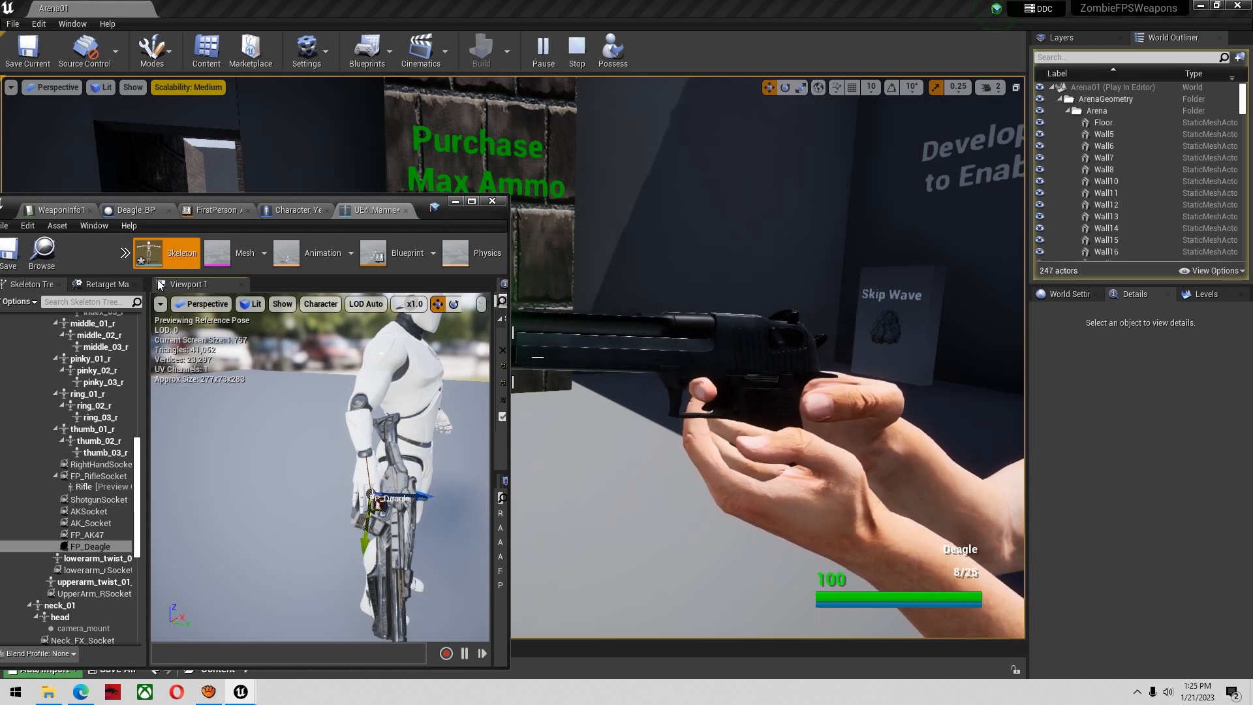
click(453, 201)
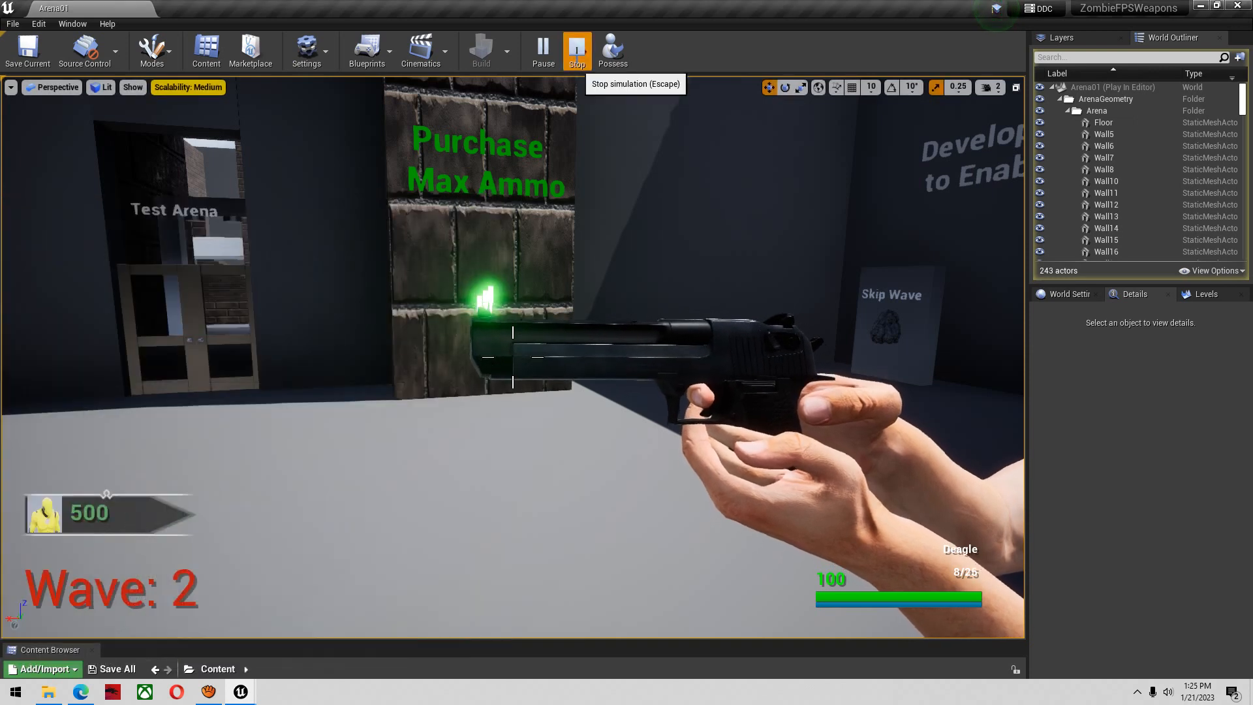
Stop the running simulation and show the FP_Arms component of the Character_Yellow blueprint in its 3D viewport
click(577, 59)
key(alt+Tab)
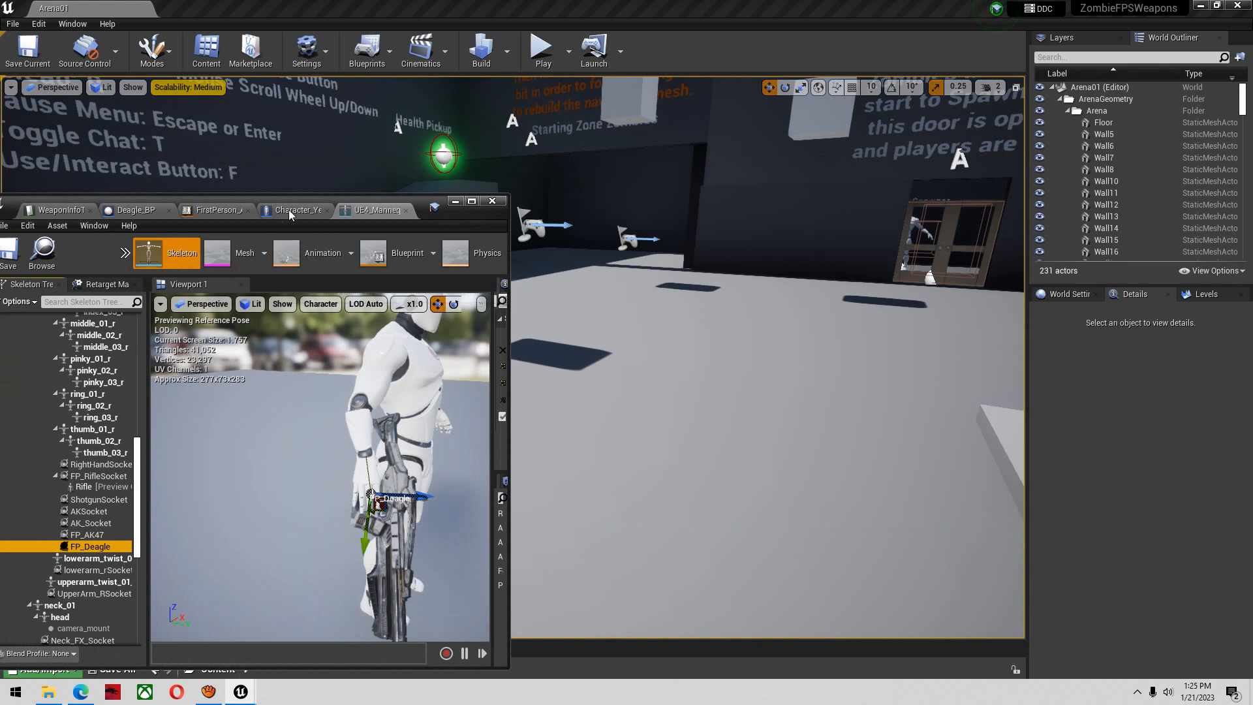
click(291, 213)
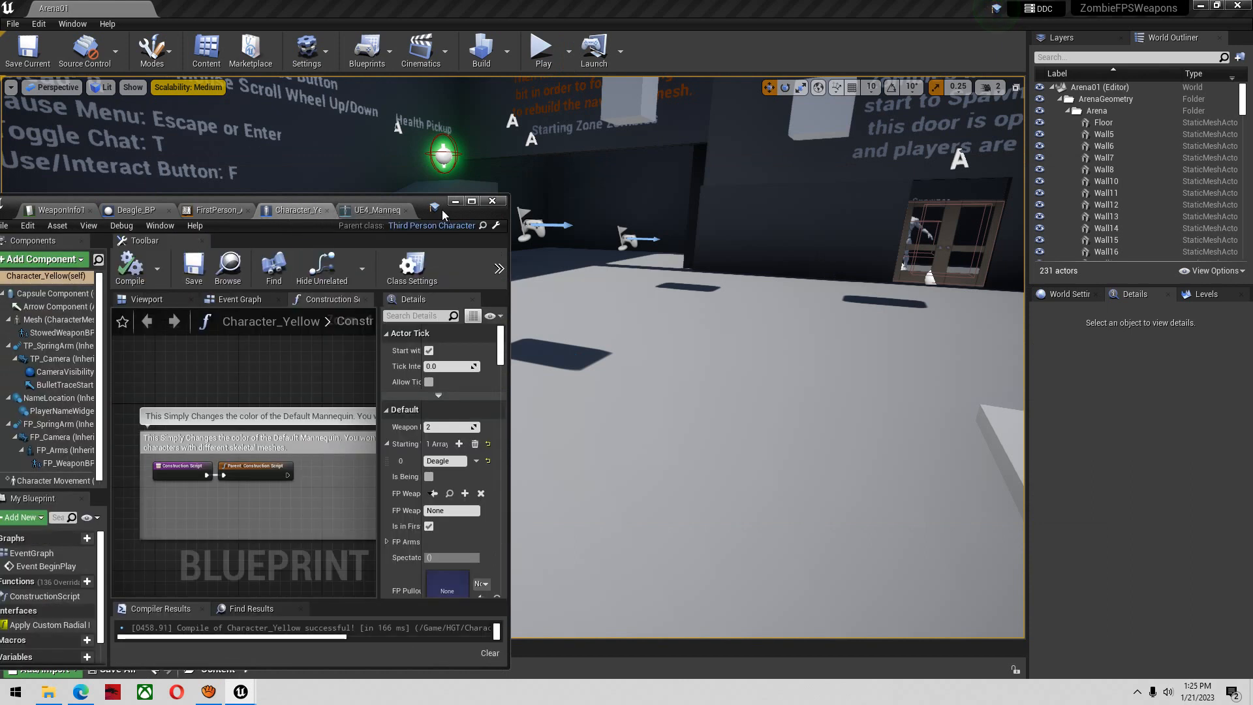
click(70, 451)
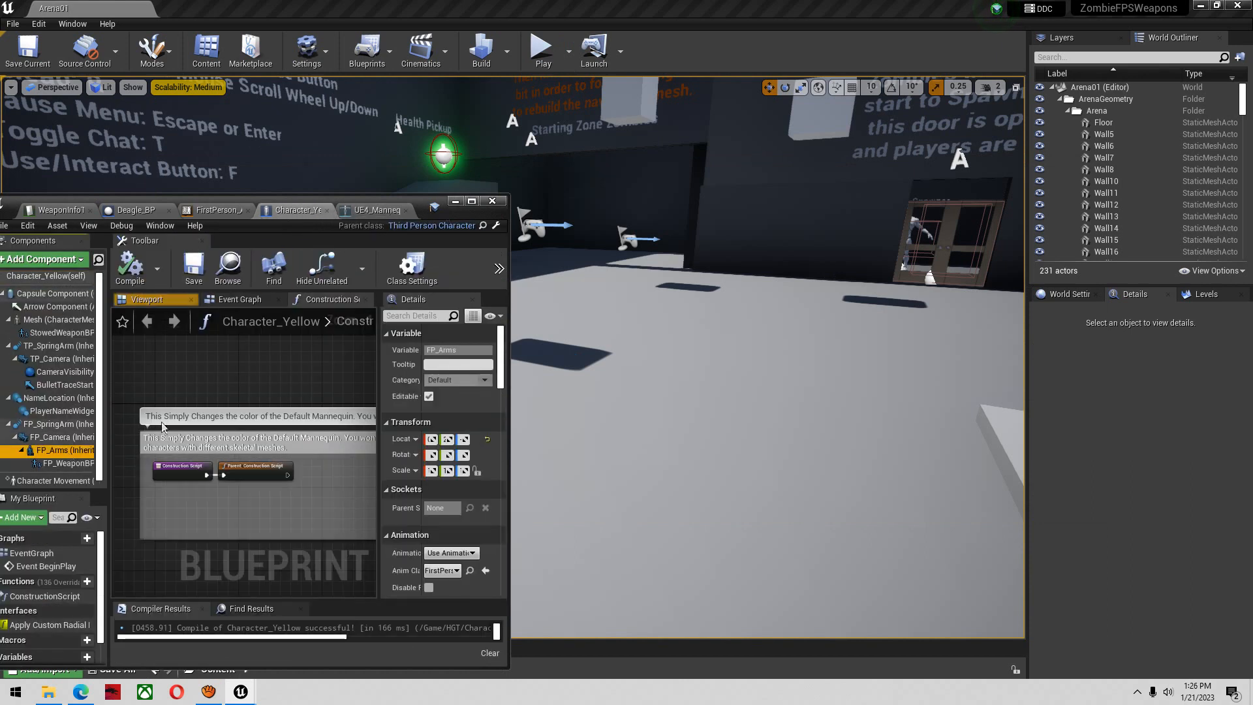
click(147, 300)
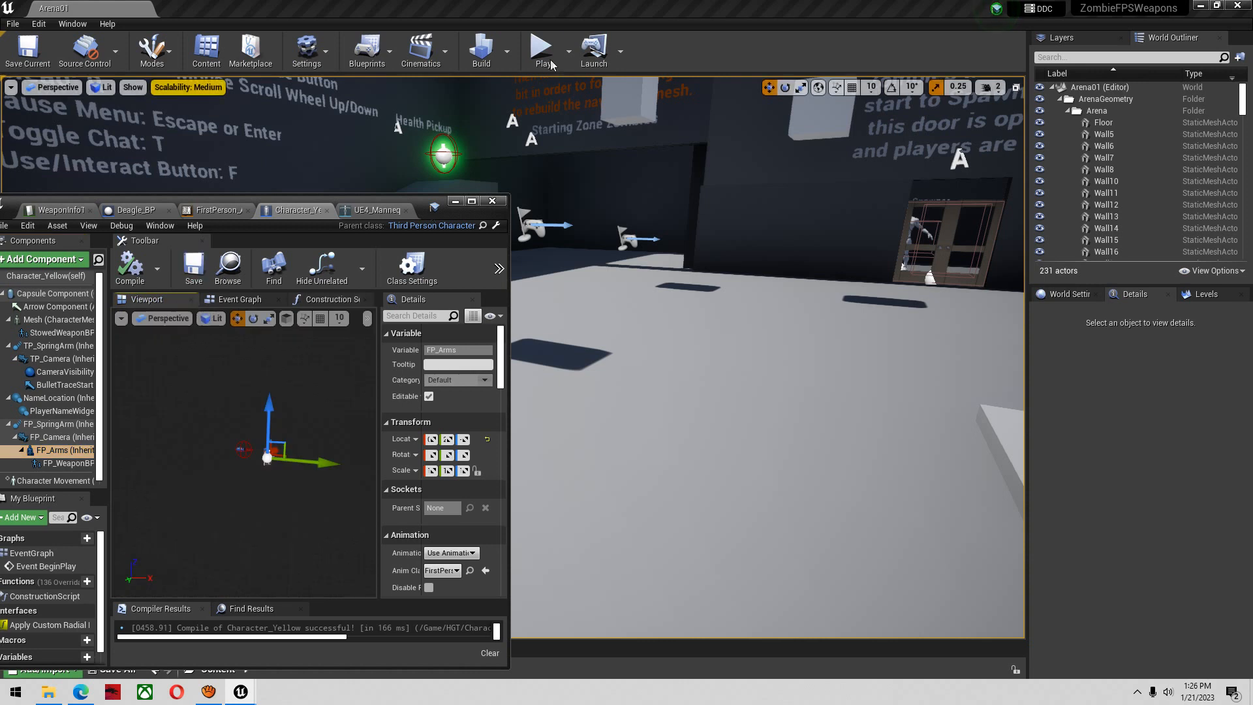
Play the level and, while it runs, nudge FP_Arms slightly along its blue and green axes to reposition the first-person hands
click(543, 49)
key(super)
click(421, 204)
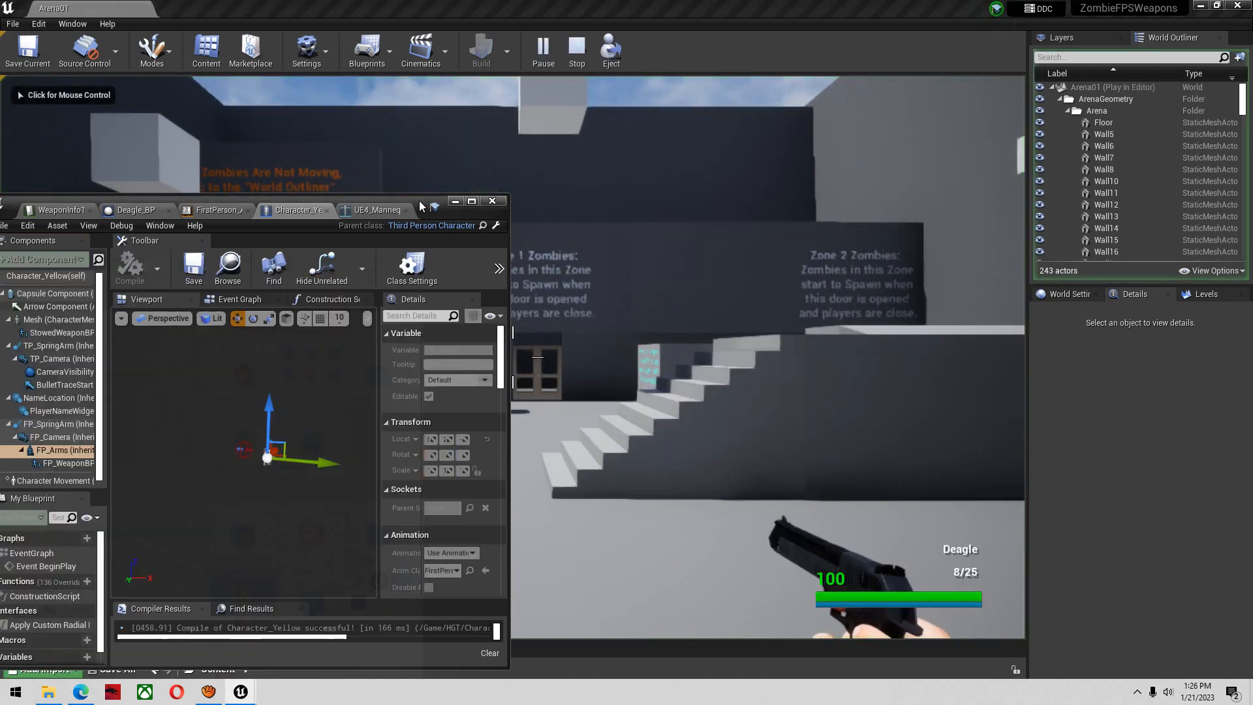
drag(274, 403, 280, 402)
drag(318, 462, 316, 464)
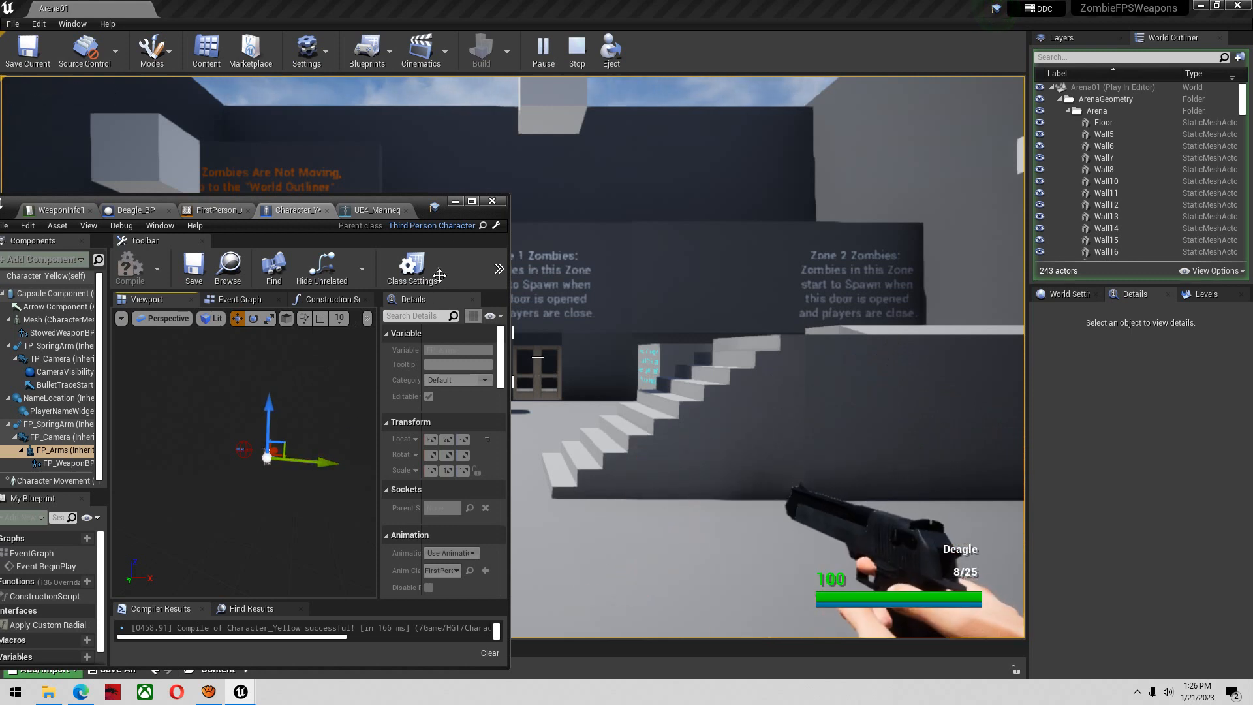
click(457, 203)
Test the Deagle's hip fire, reload and sprint poses in the running level
click(593, 235)
click(593, 235)
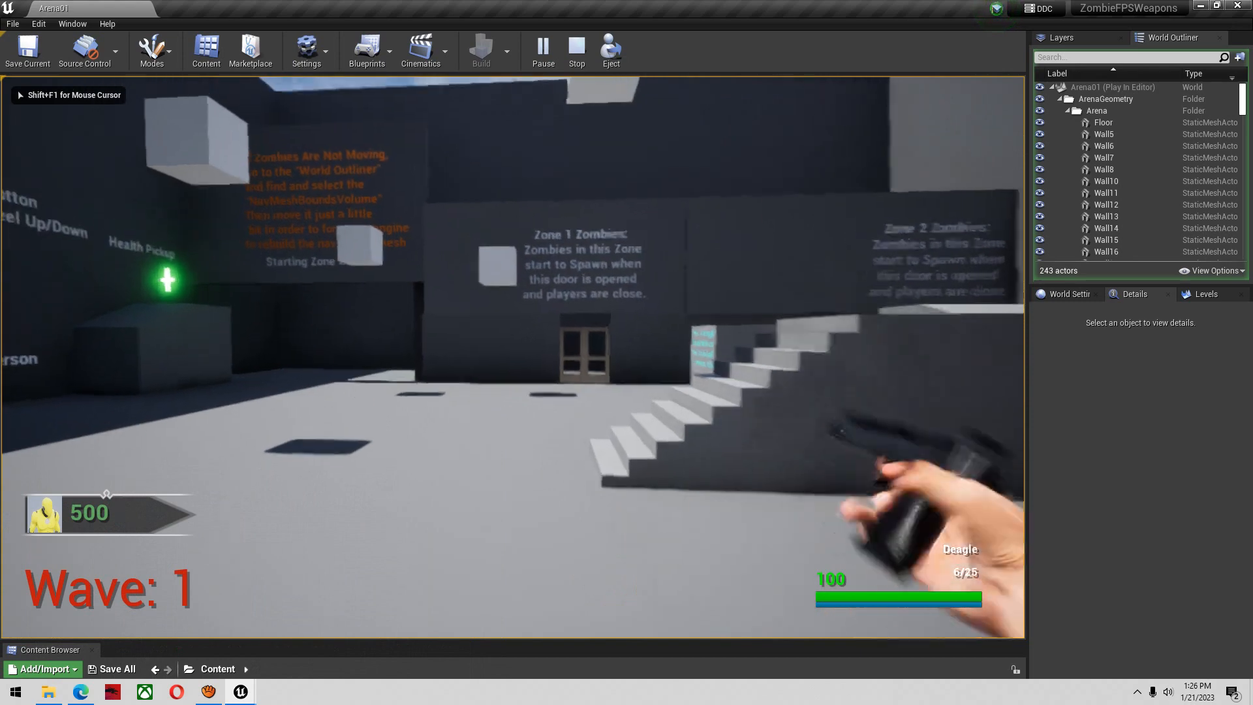
key(r)
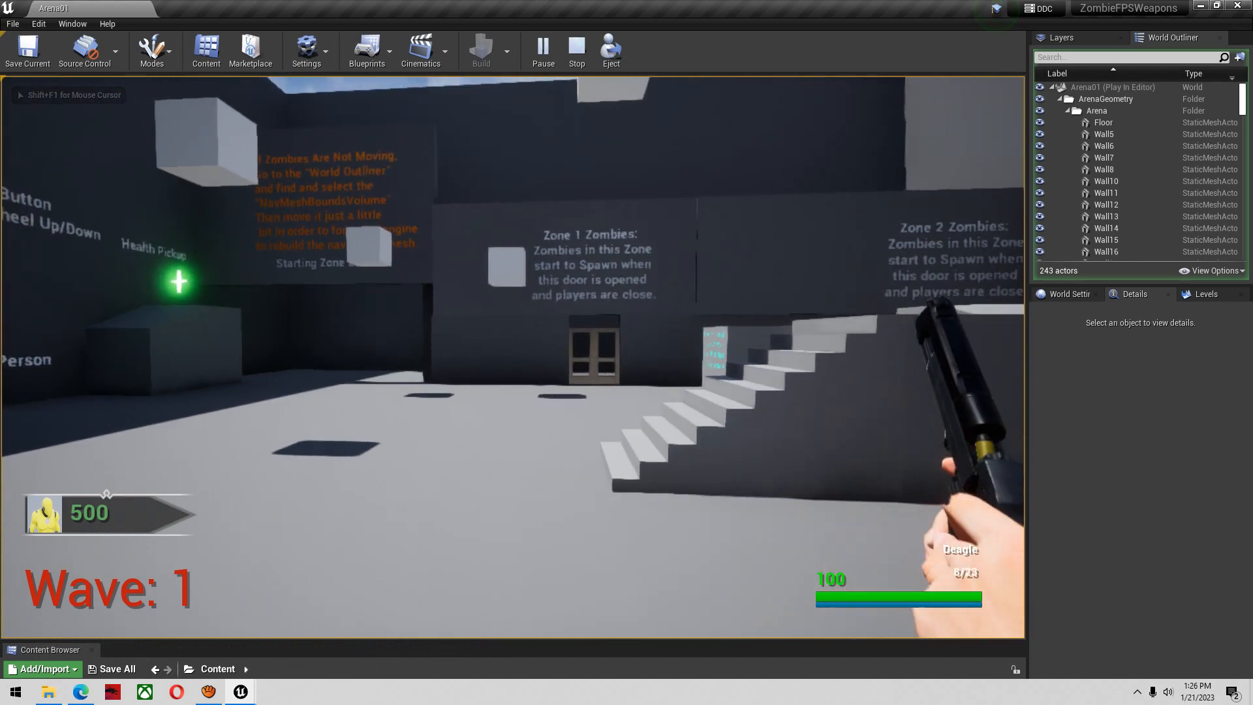
key(d)
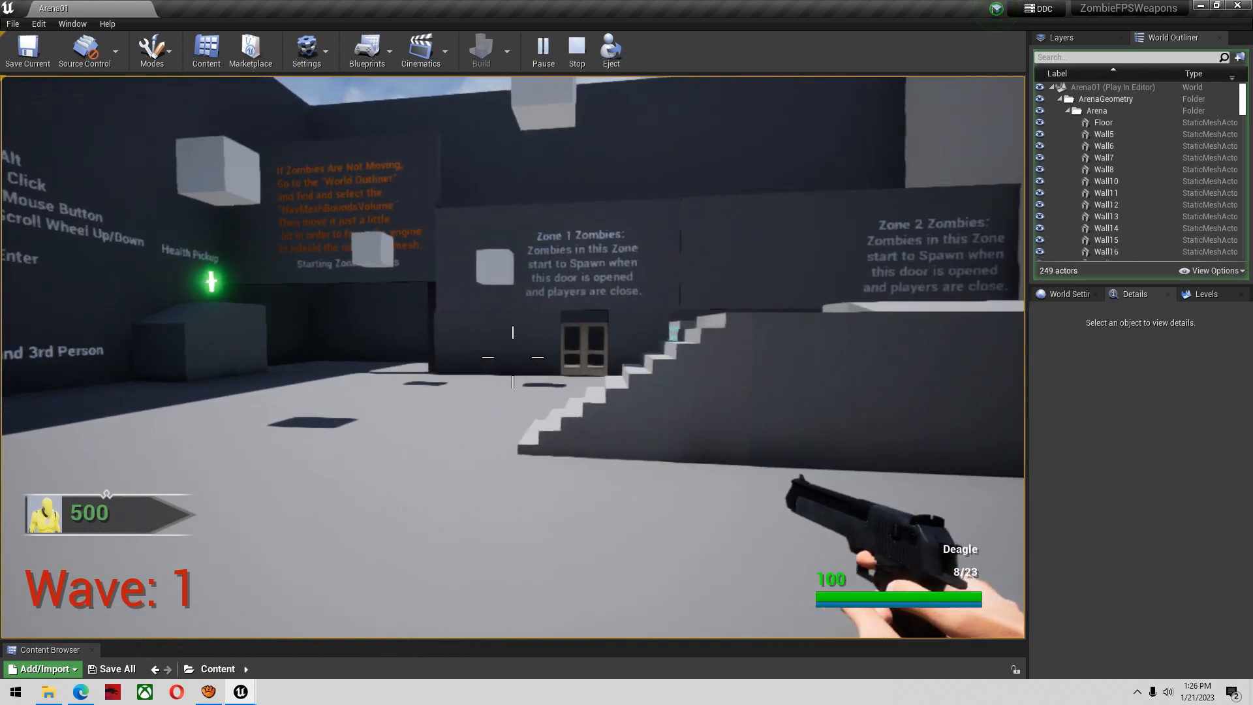
key(w)
key(shift)
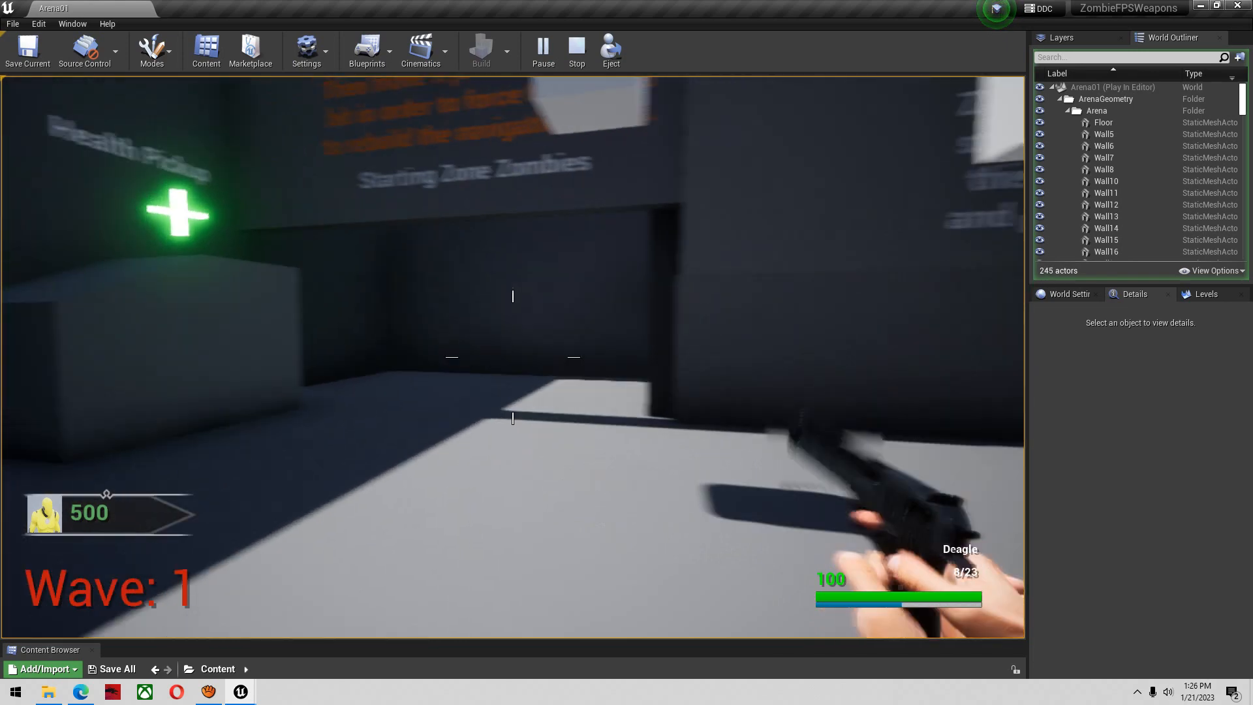
Aim down the Deagle's sights, fire several shots while zoomed, and reload
right_click(513, 357)
click(513, 357)
click(513, 357)
click(512, 357)
click(513, 357)
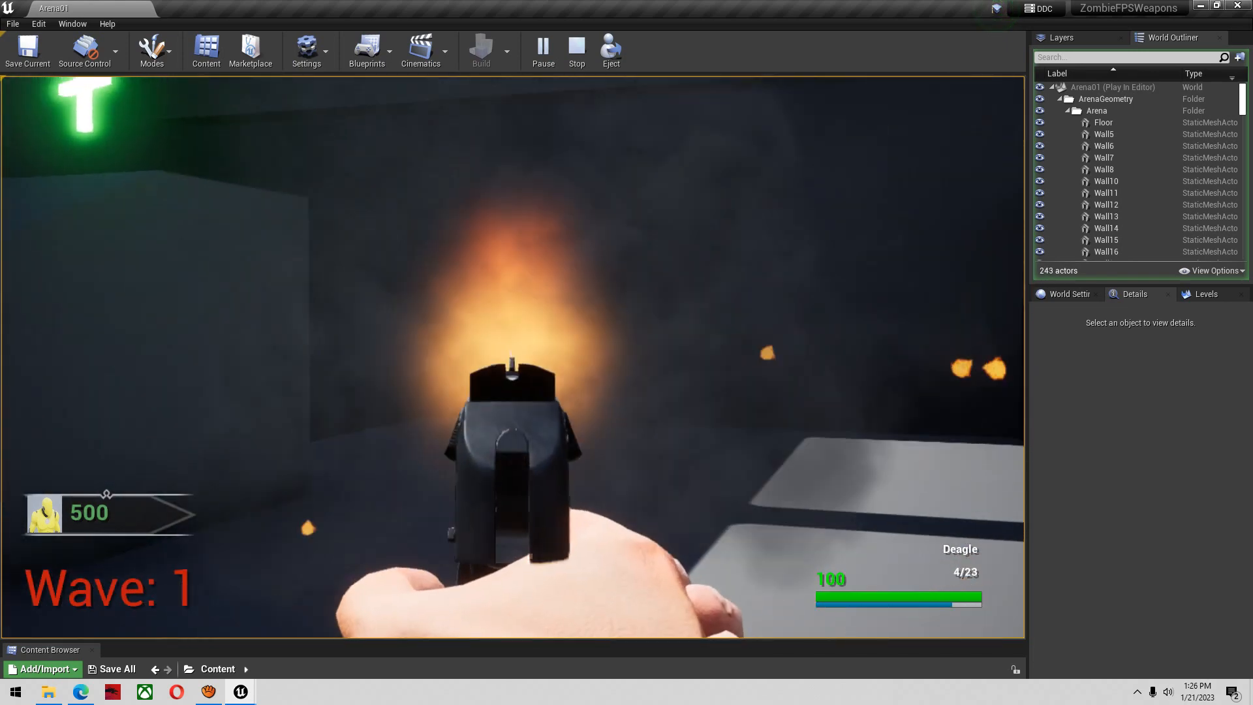
click(513, 356)
click(513, 357)
click(513, 357)
key(r)
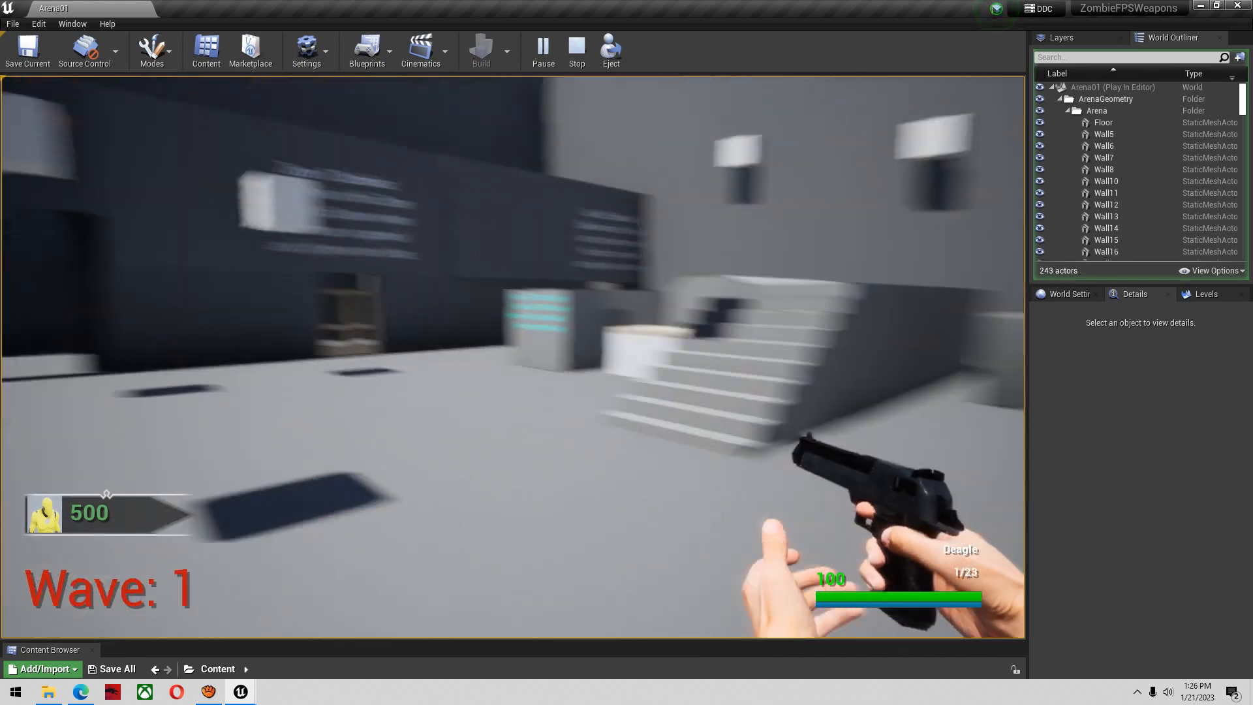
Walk toward the Weapon Pickups door, fire the Deagle while aiming at the grey block, and reload while backing away
key(w)
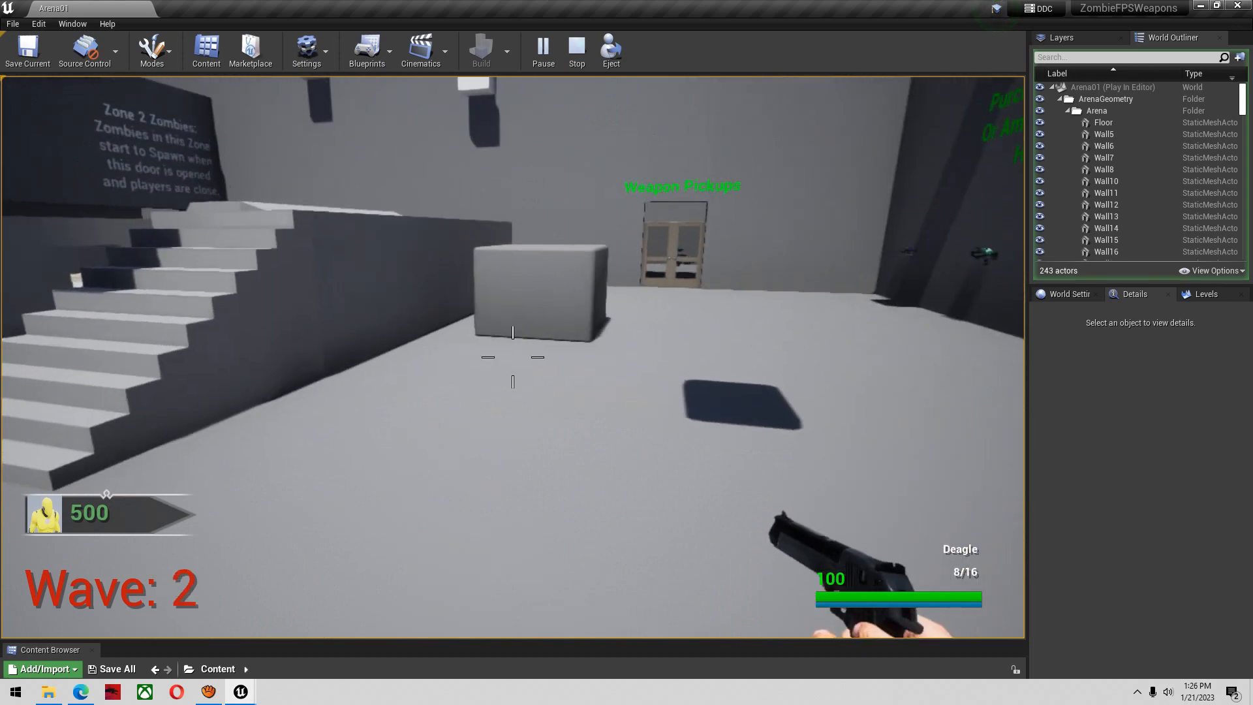
right_click(513, 357)
click(513, 357)
click(512, 357)
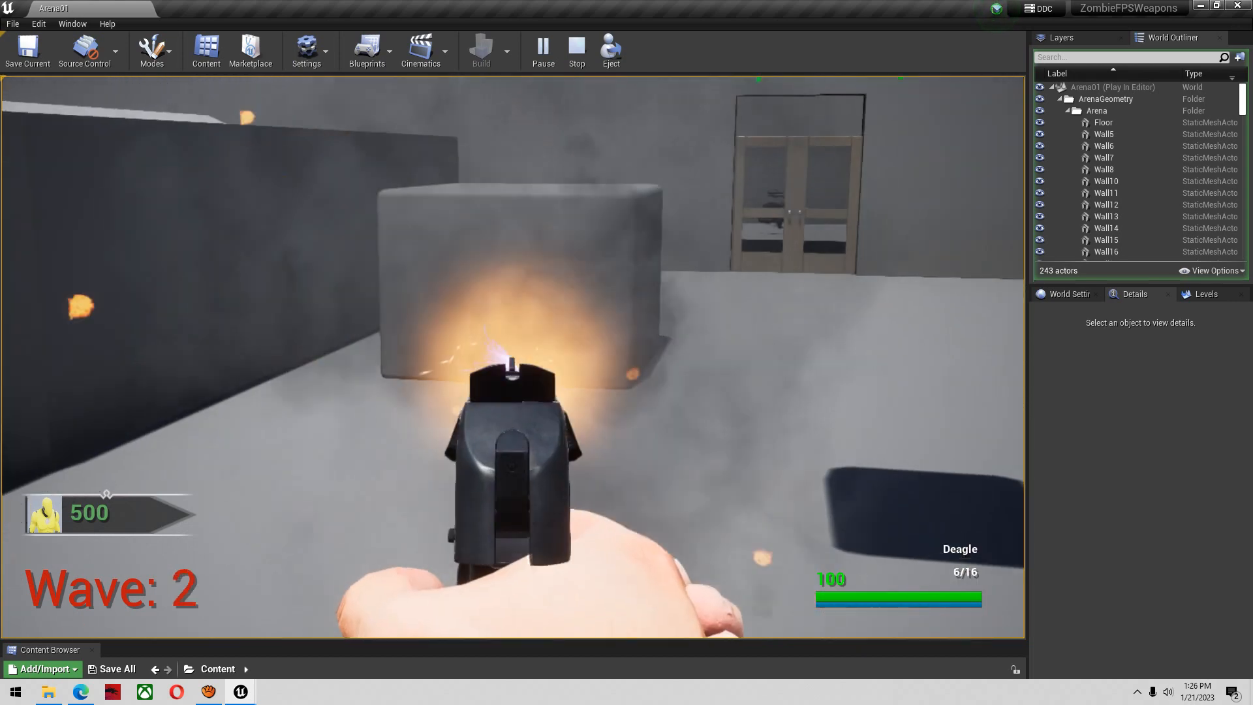
click(513, 357)
click(513, 357)
key(r)
key(s)
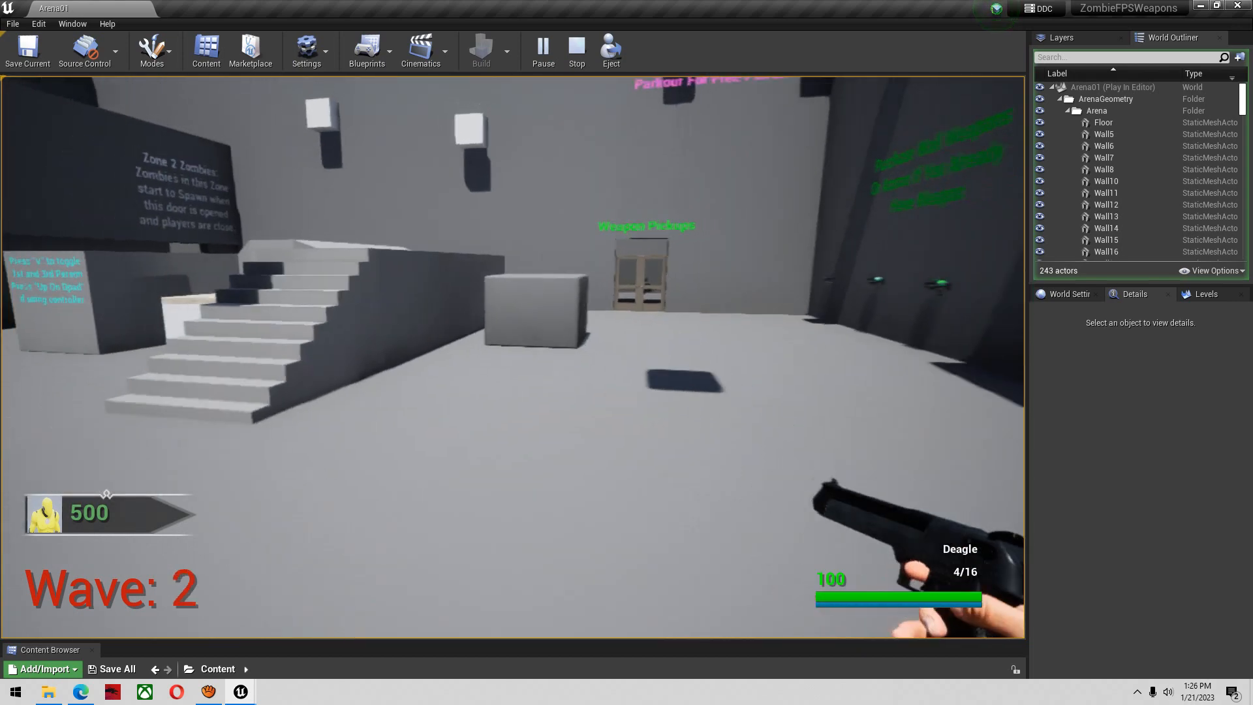
Walk around near the stairs, fire the Deagle once more from the hip, and end the play session
key(w)
key(w)
key(a)
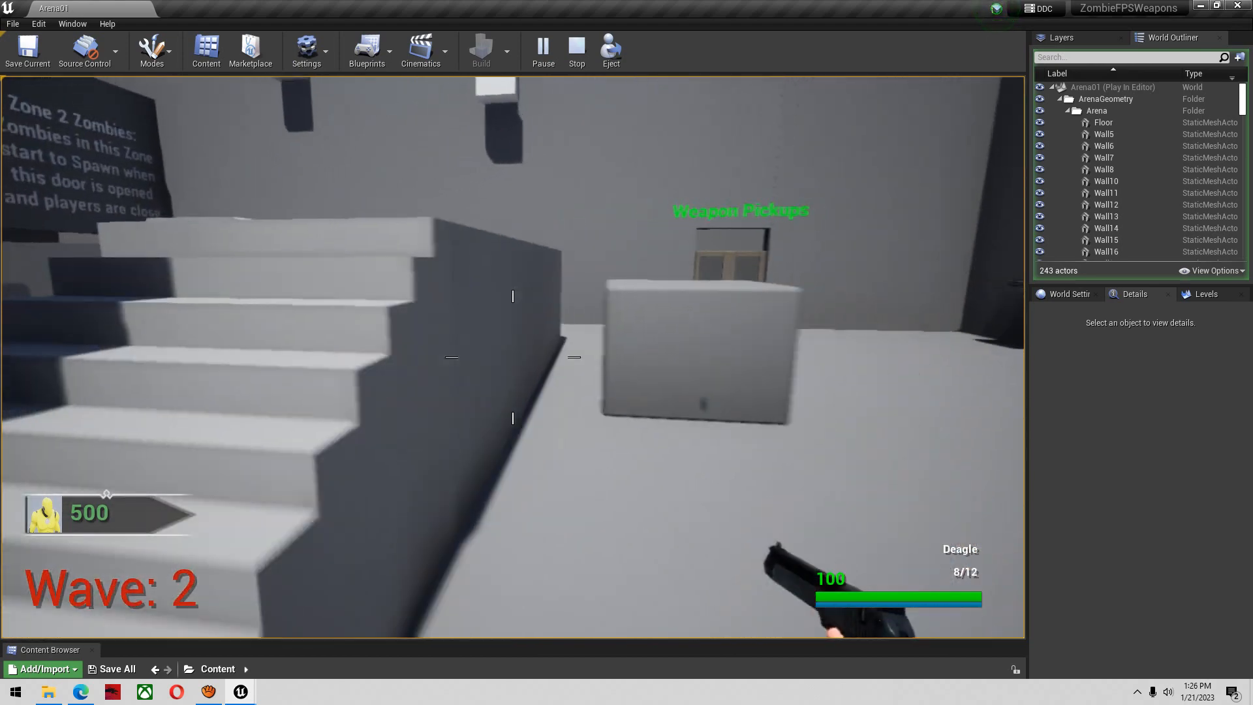
key(d)
click(513, 357)
key(Escape)
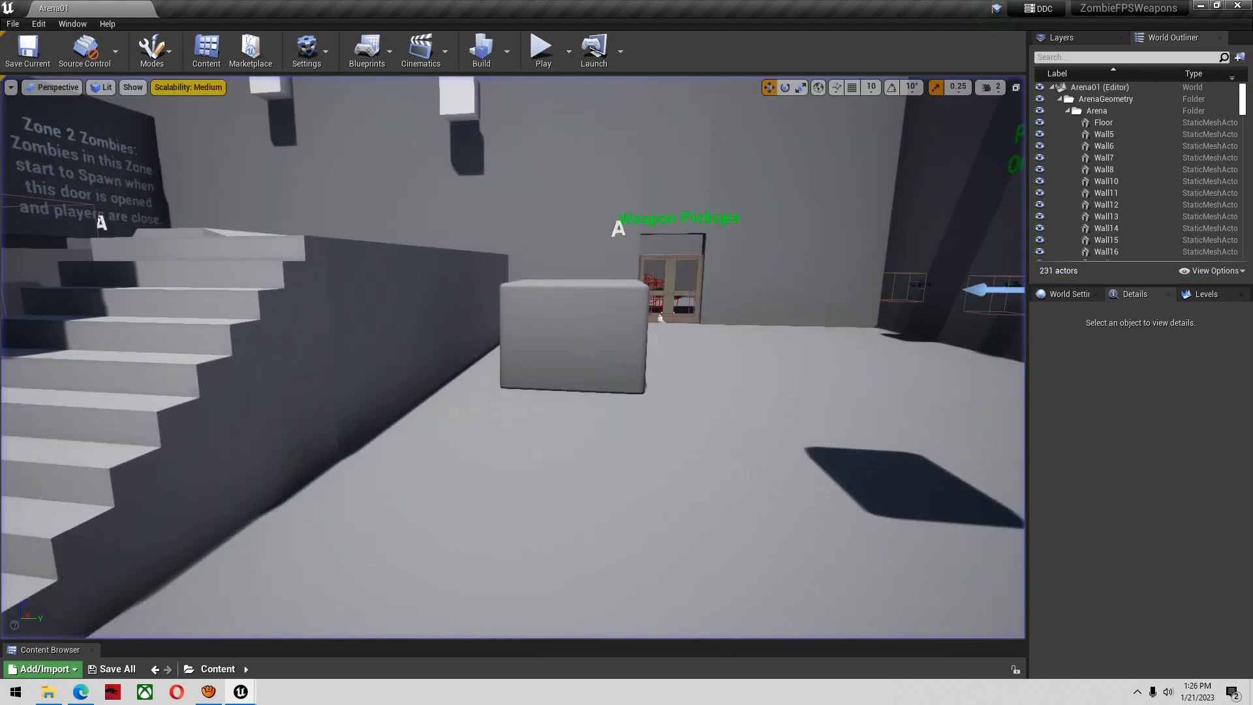
Maximize the WeaponInfoTable window and open the Deagle row's FP_WeaponMeshReloadMontage asset, ANIM_DesertEagle_Reload_Montage
drag(165, 216, 393, 215)
click(287, 213)
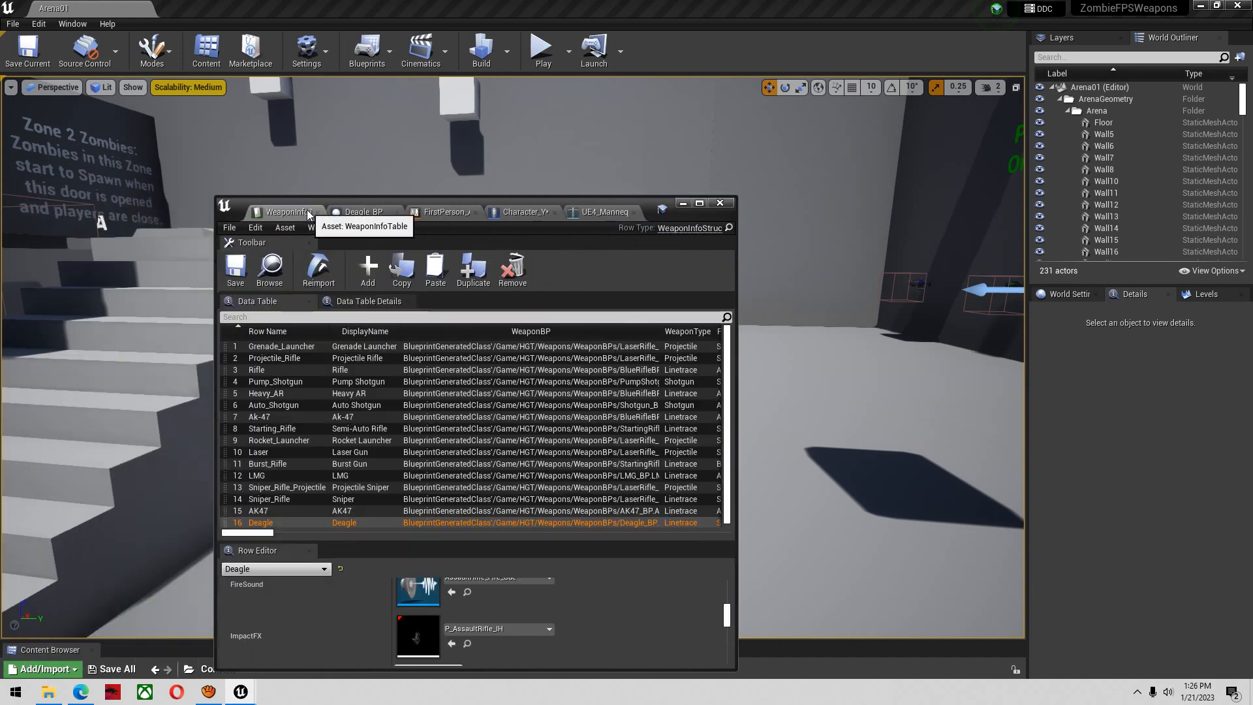
scroll(517, 612, up, 2)
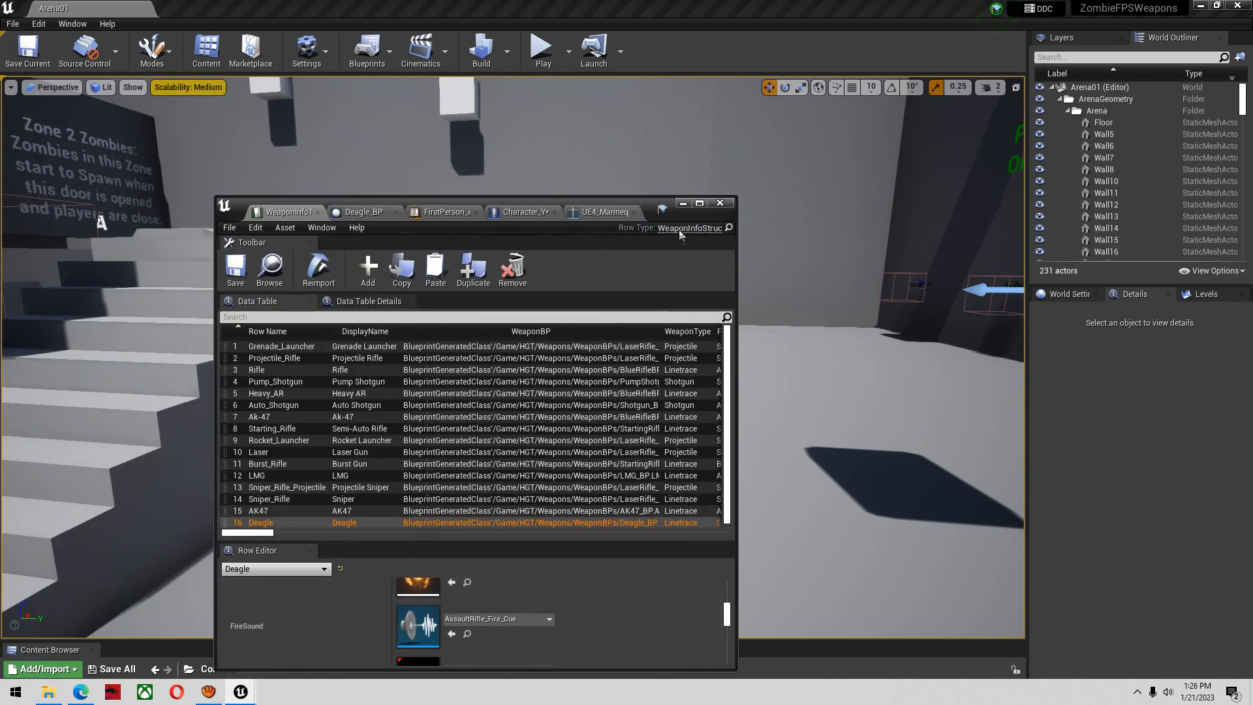
click(699, 204)
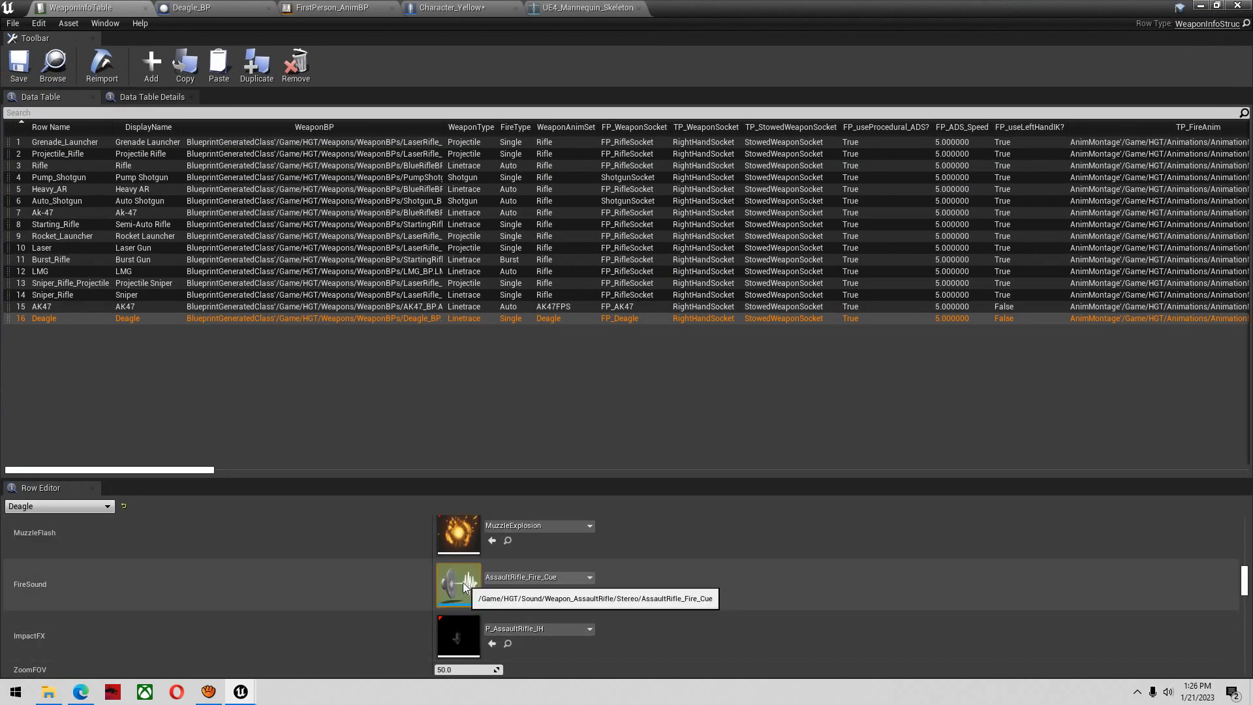
scroll(522, 607, up, 2)
scroll(518, 598, up, 4)
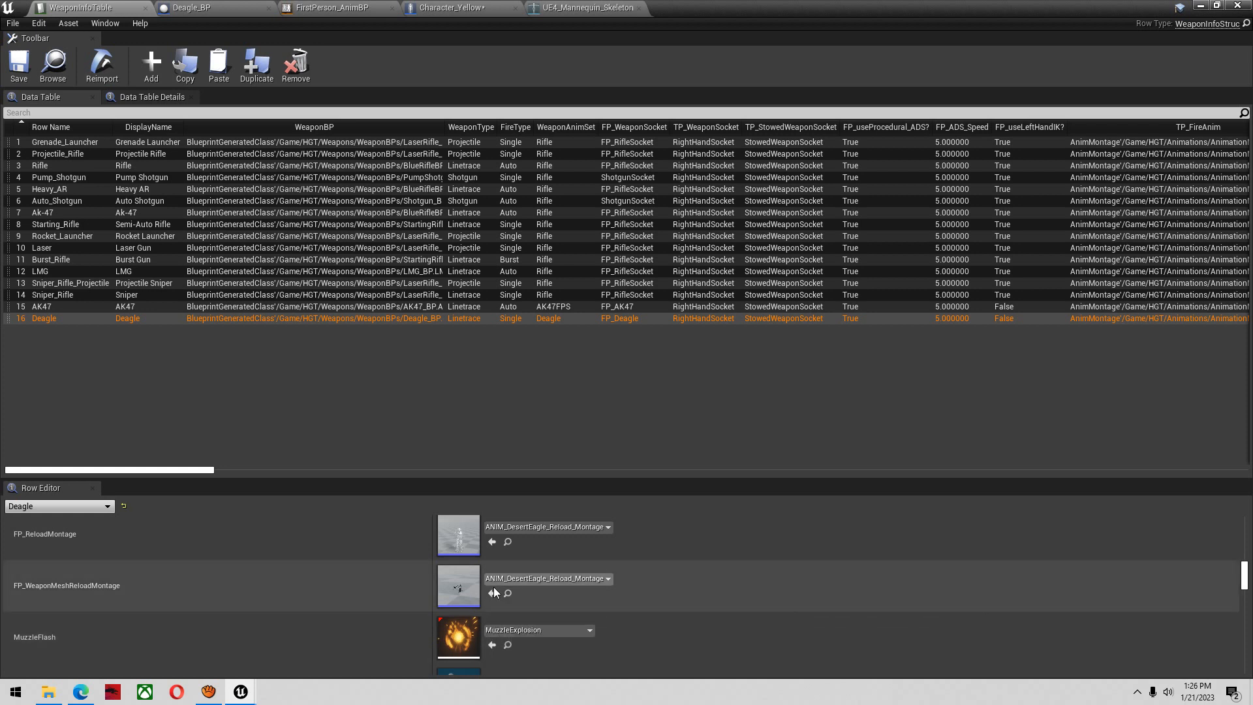
double_click(456, 582)
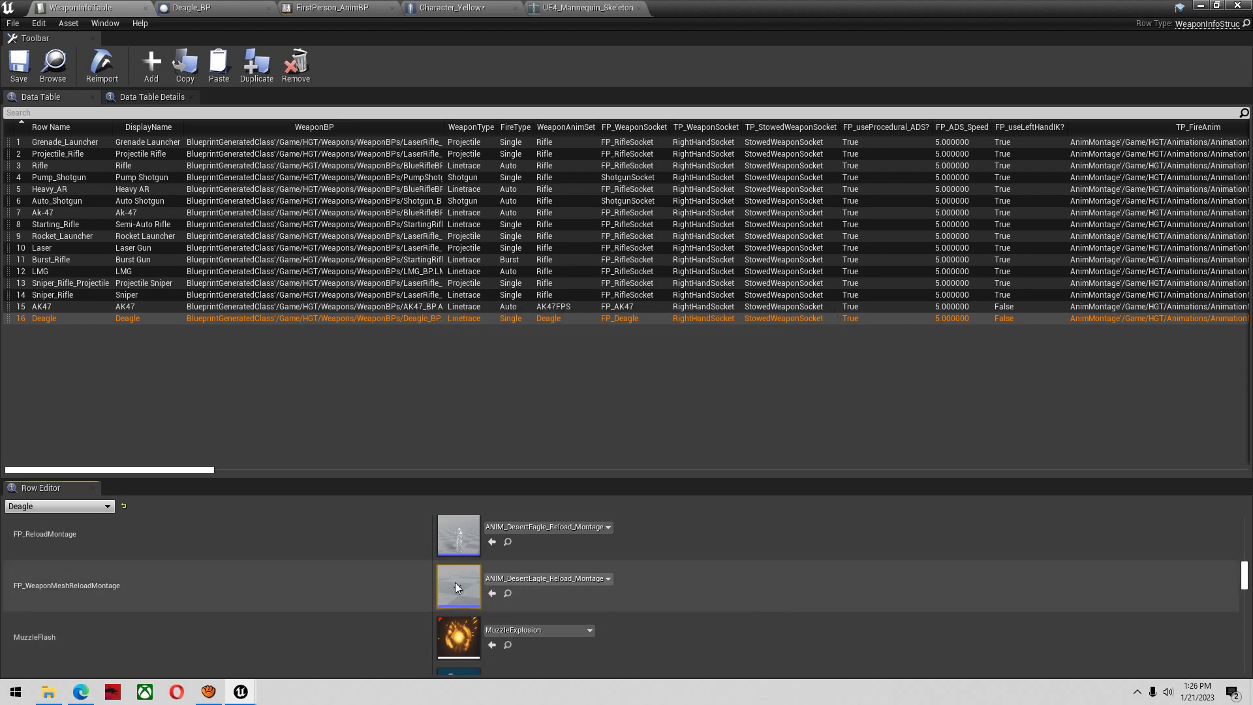
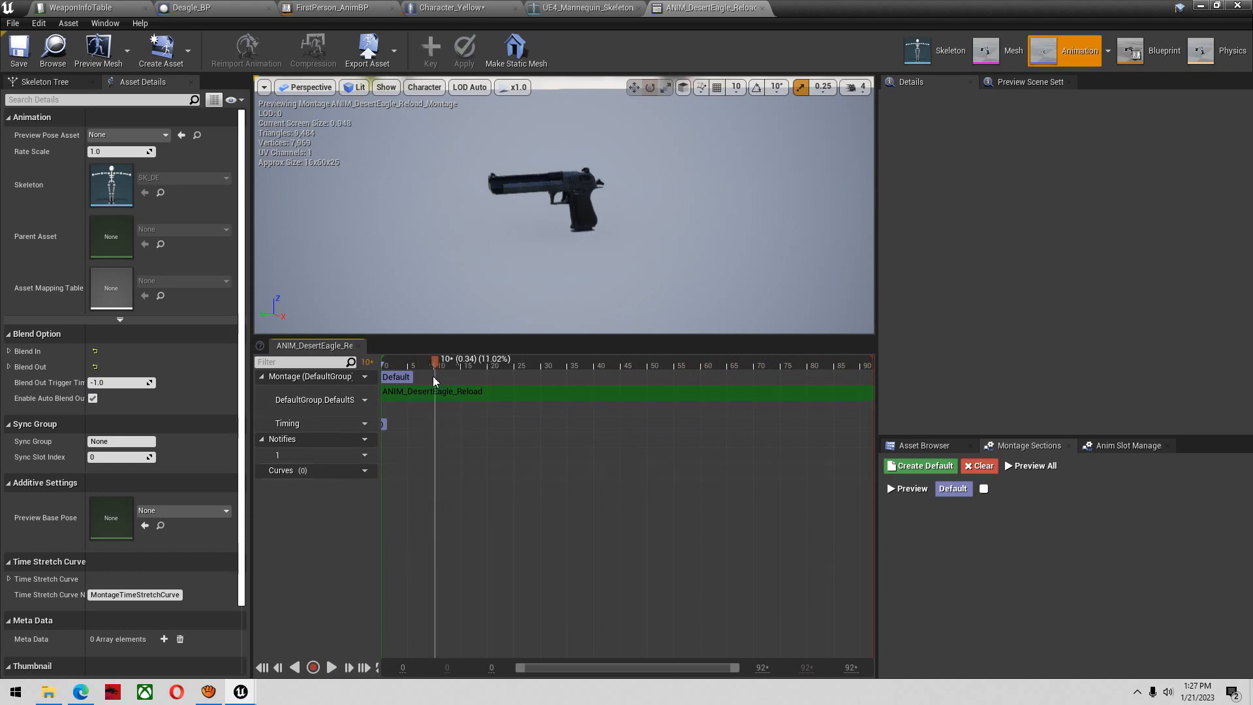
Add a Play Sound notify at about frame 9 of the Deagle reload montage
right_click(432, 458)
mouse_move(448, 478)
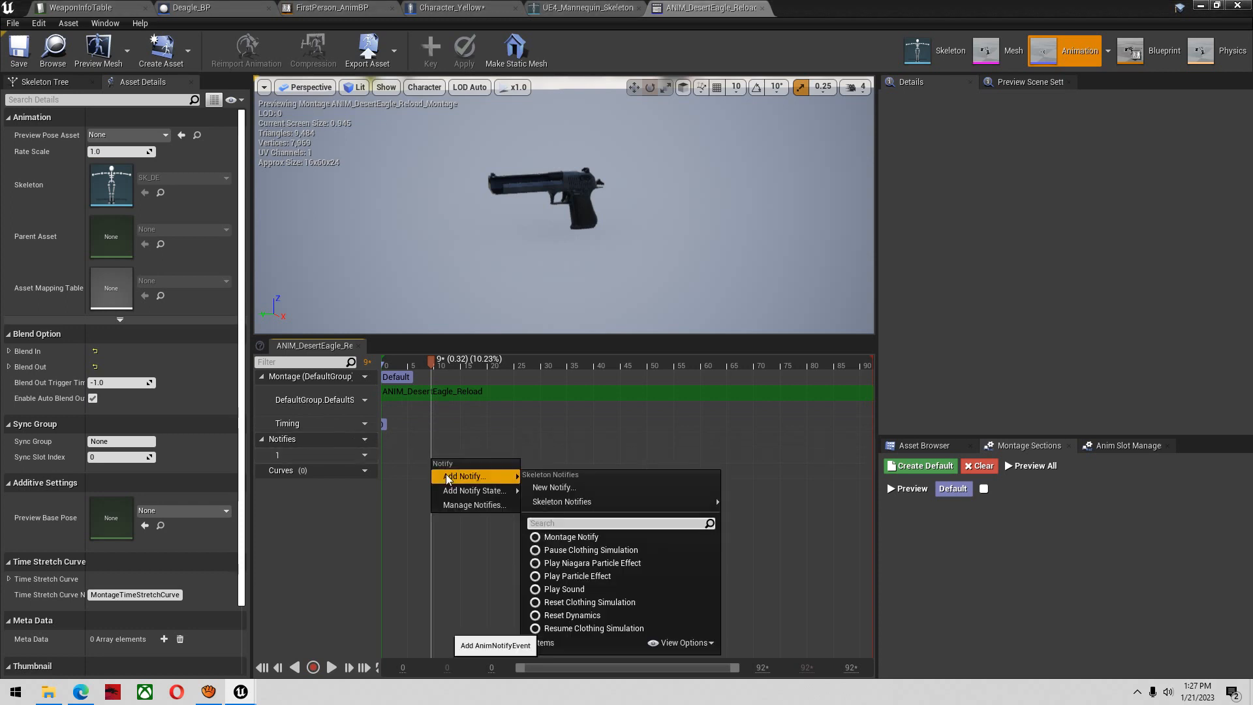
click(565, 589)
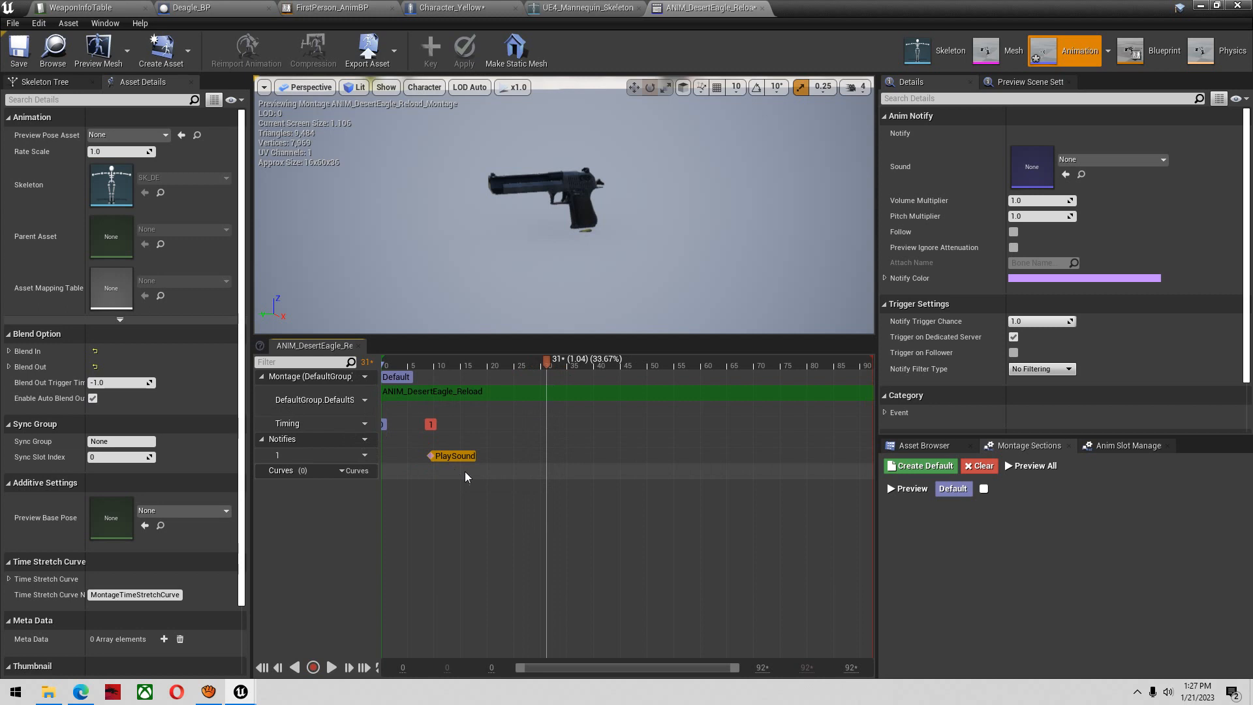
Paste a second Play Sound notify at about frame 31 and browse its available sound assets without assigning one
click(551, 362)
key(ctrl+v)
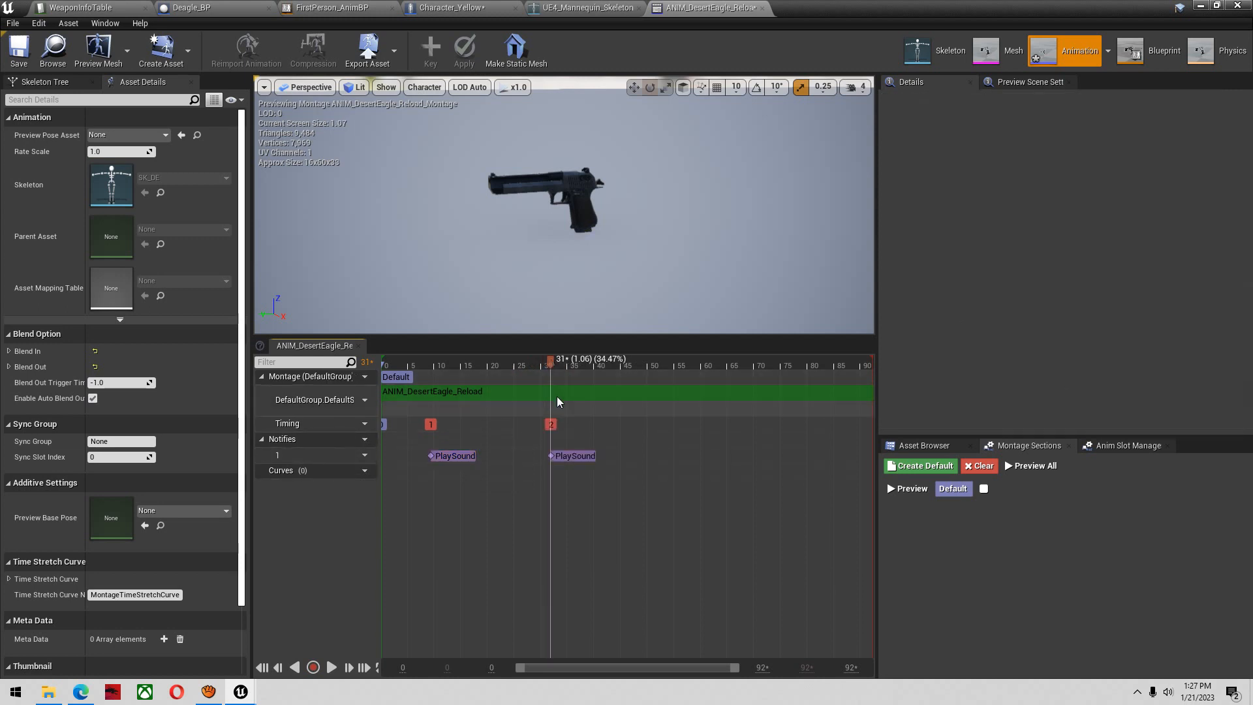
click(586, 459)
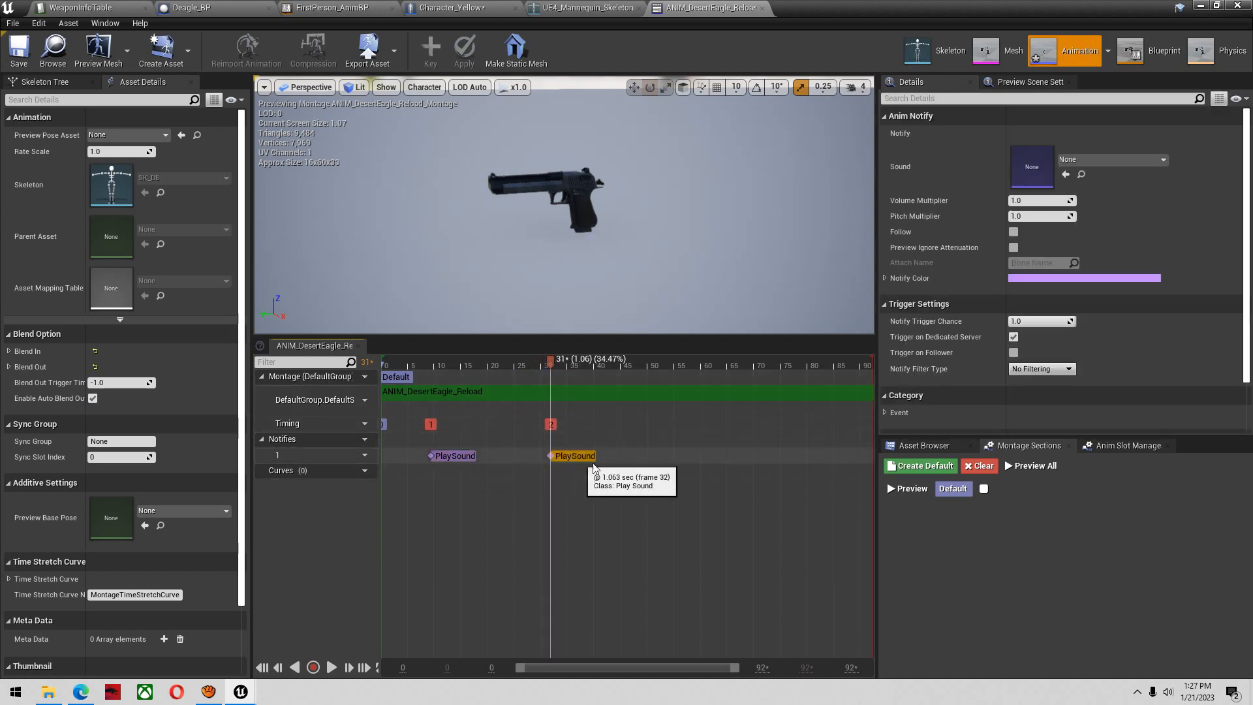
click(1105, 160)
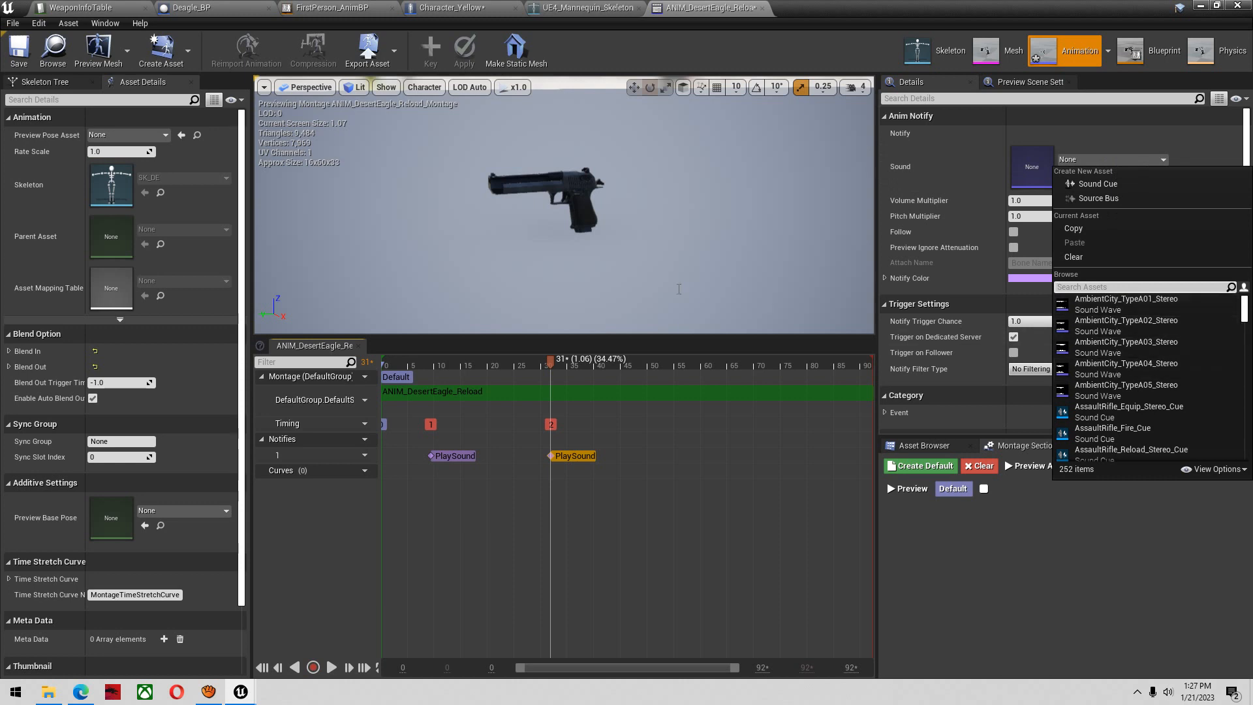
click(554, 367)
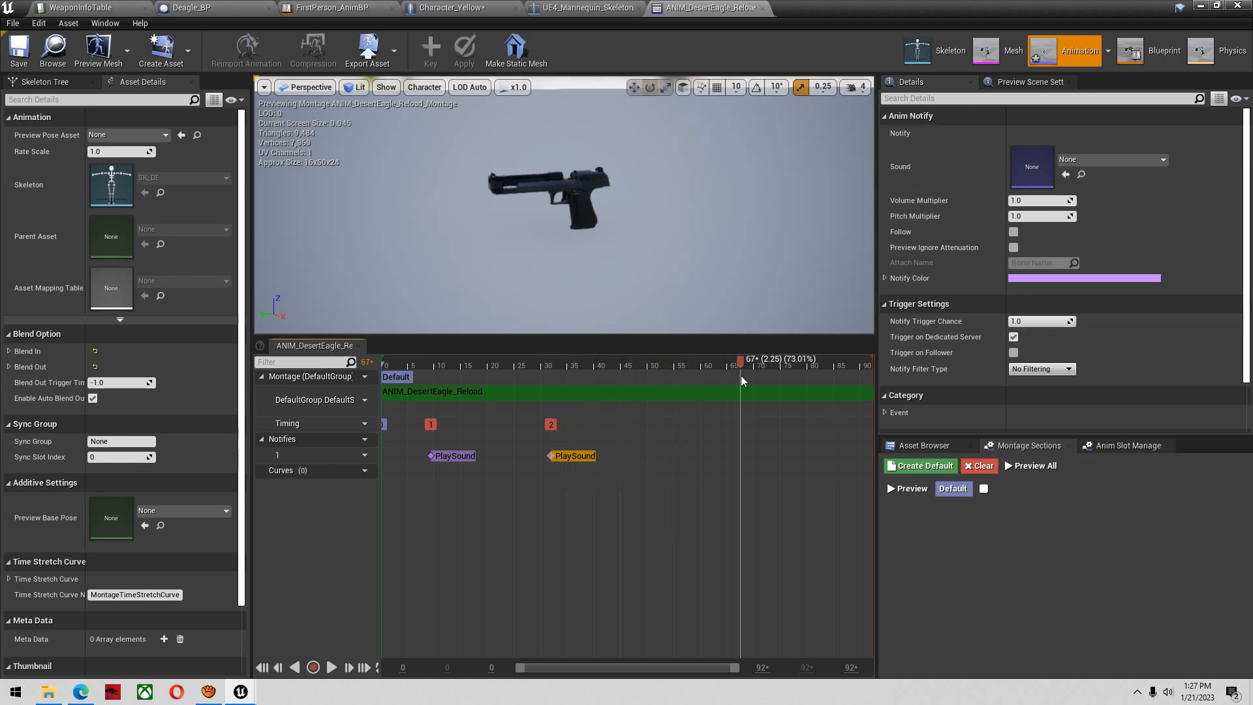
Paste a third Play Sound notify between frames 60 and 65 of the reload montage
drag(720, 369, 721, 370)
click(721, 455)
key(ctrl+v)
click(732, 456)
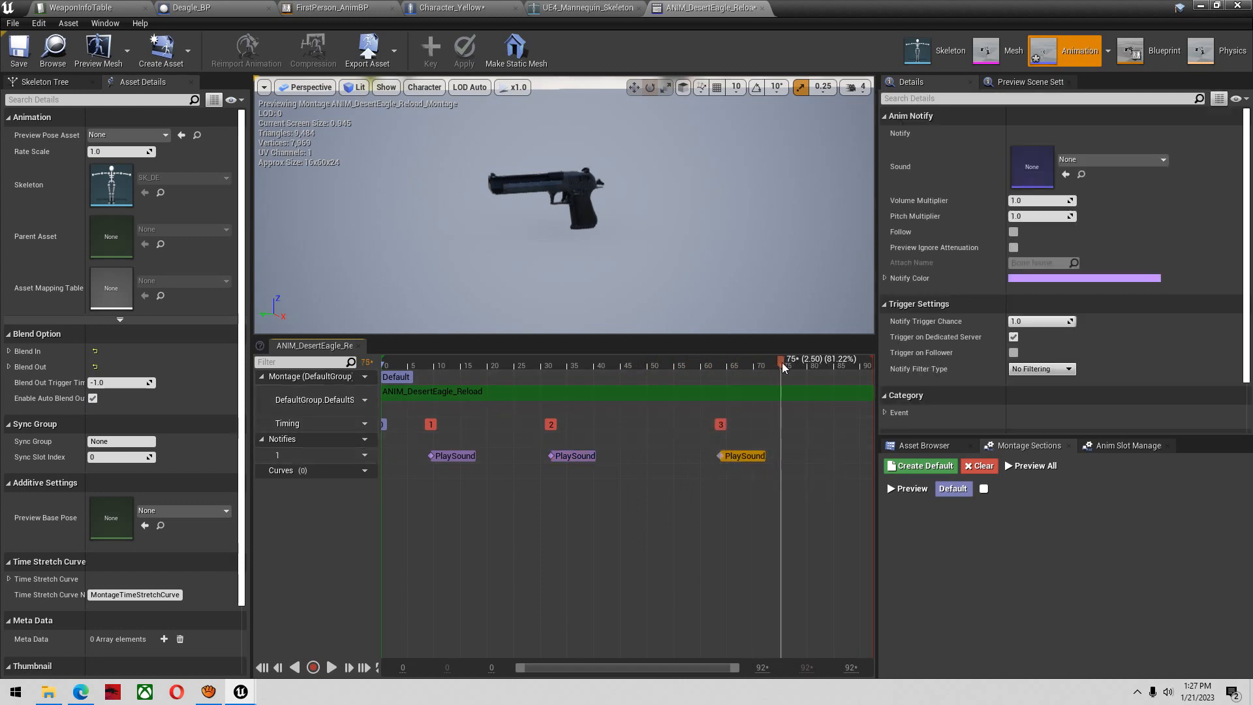
Scrub to the end of the reload animation, save the montage and close it
drag(853, 383, 859, 383)
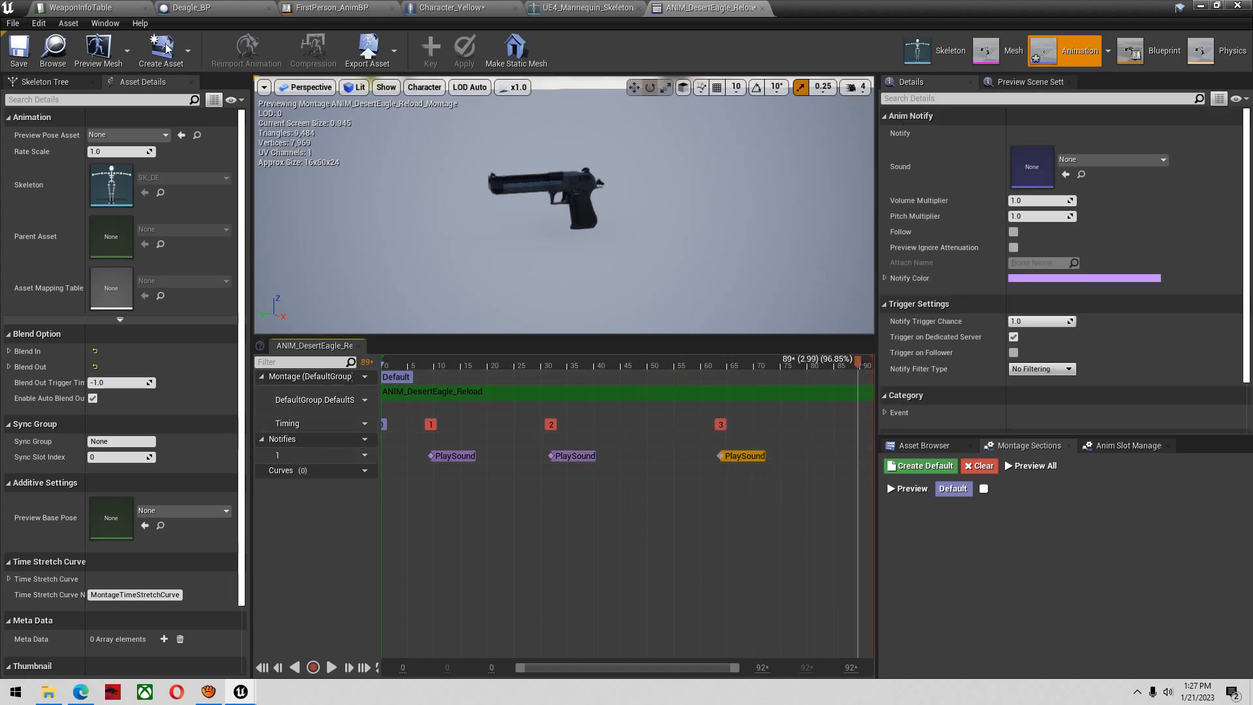
click(25, 65)
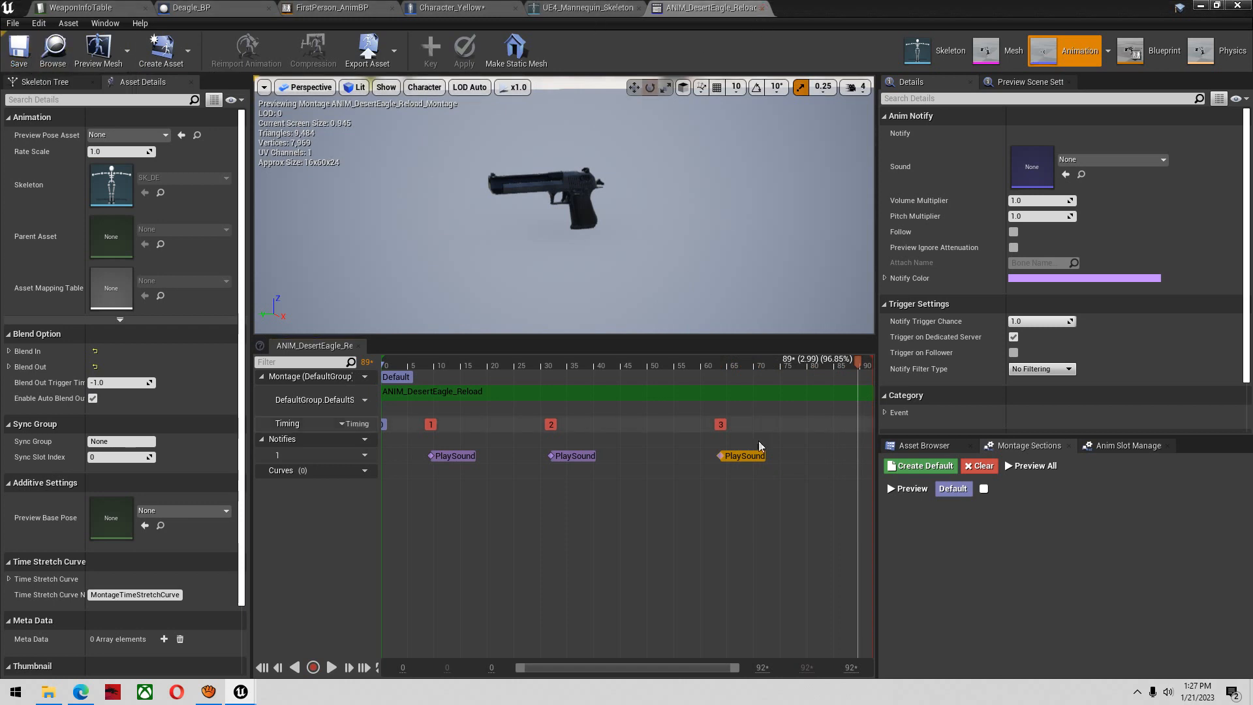
click(762, 8)
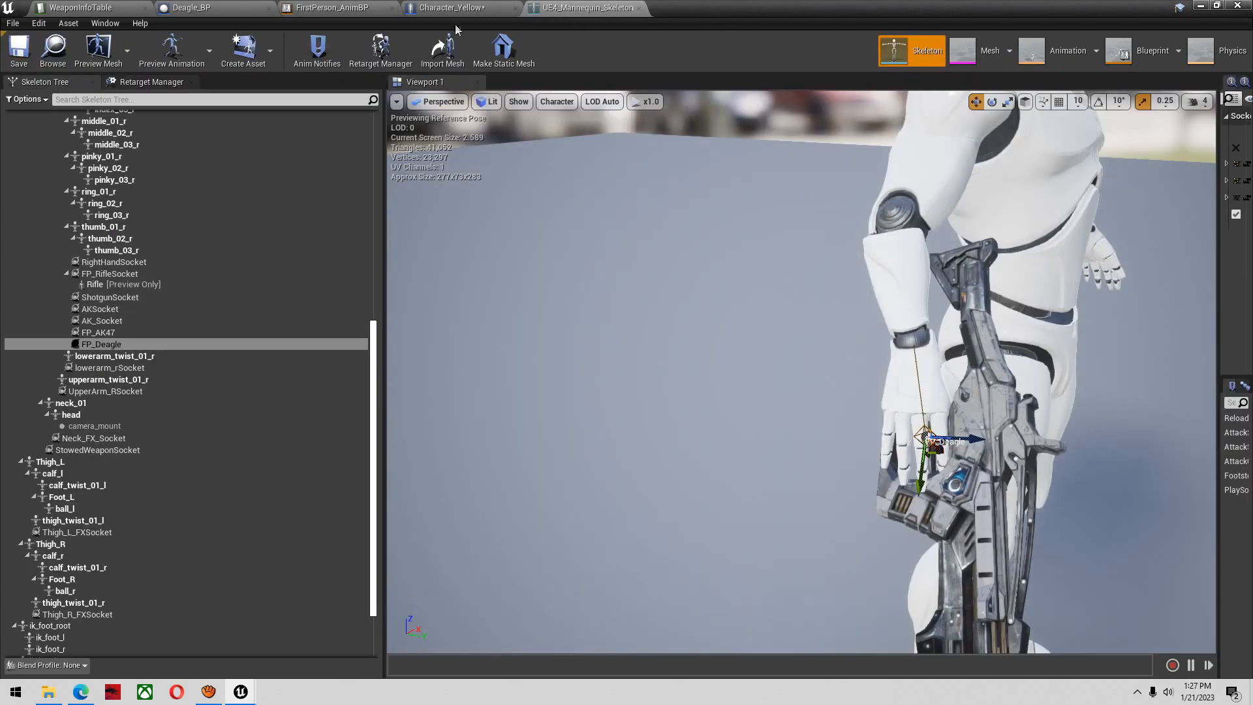
Clear the ReloadSound of the Deagle row in WeaponInfoTable and save the table
click(138, 7)
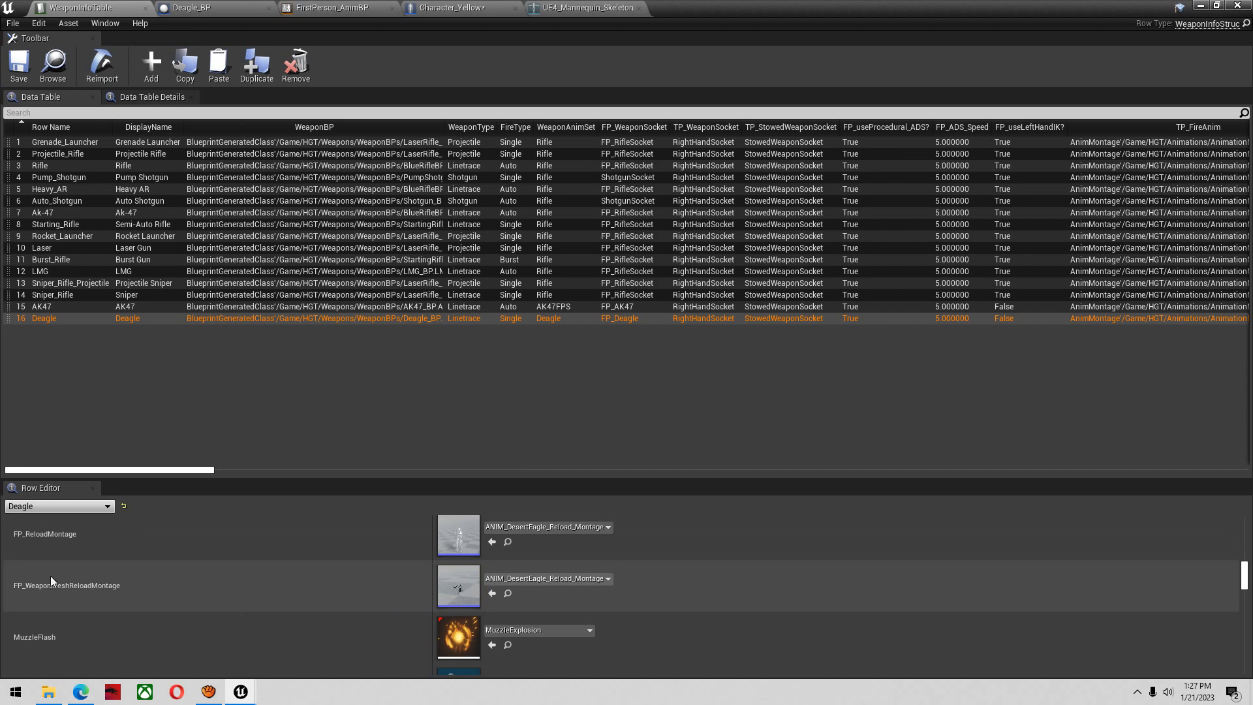
scroll(51, 577, down, 5)
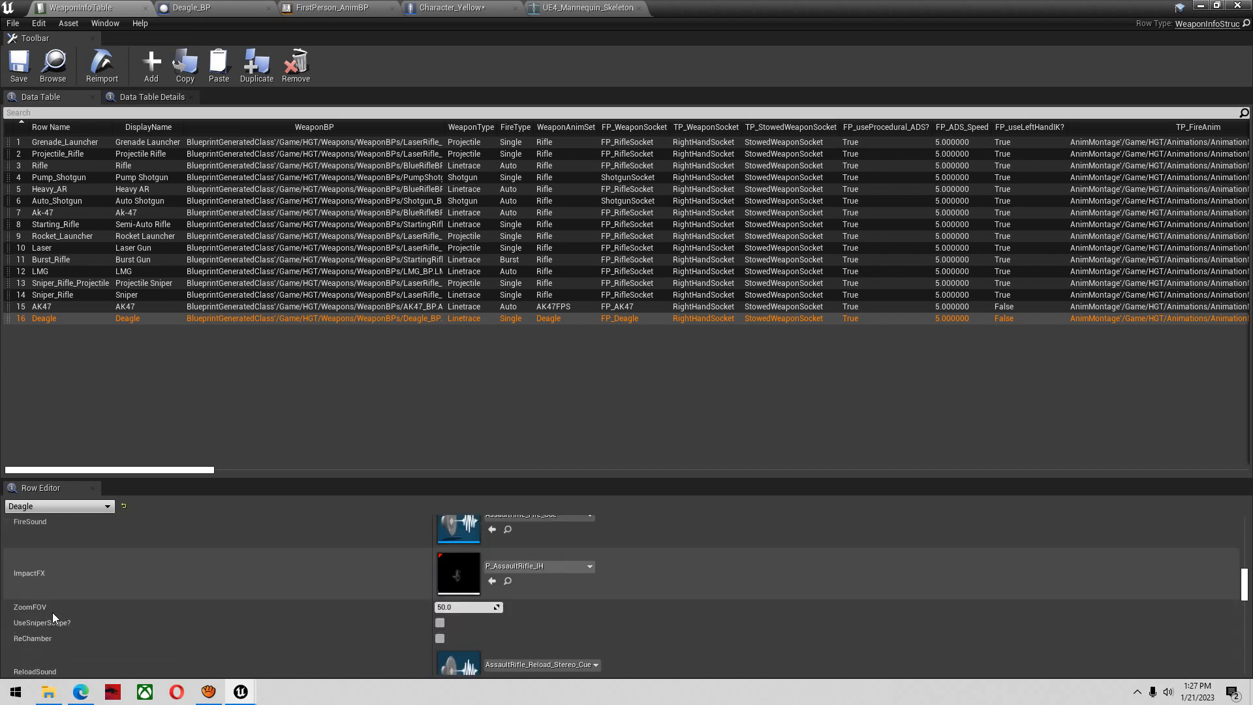
scroll(53, 612, down, 3)
click(576, 576)
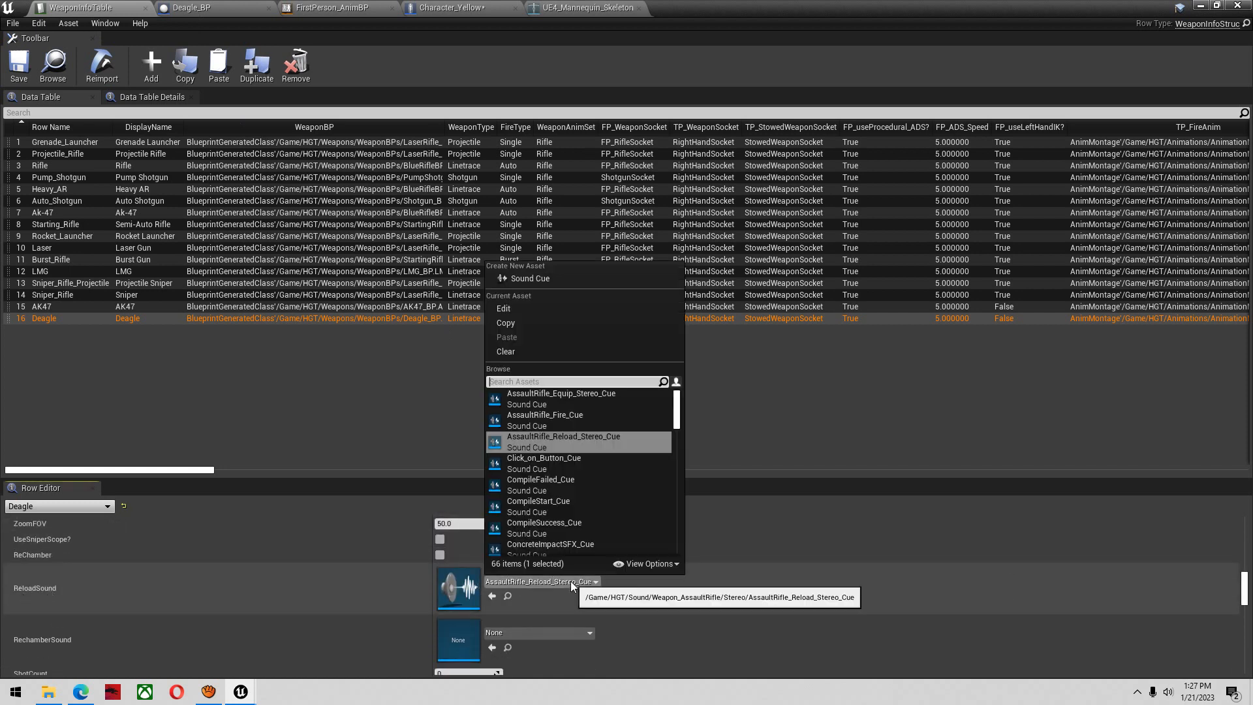
click(515, 352)
click(30, 81)
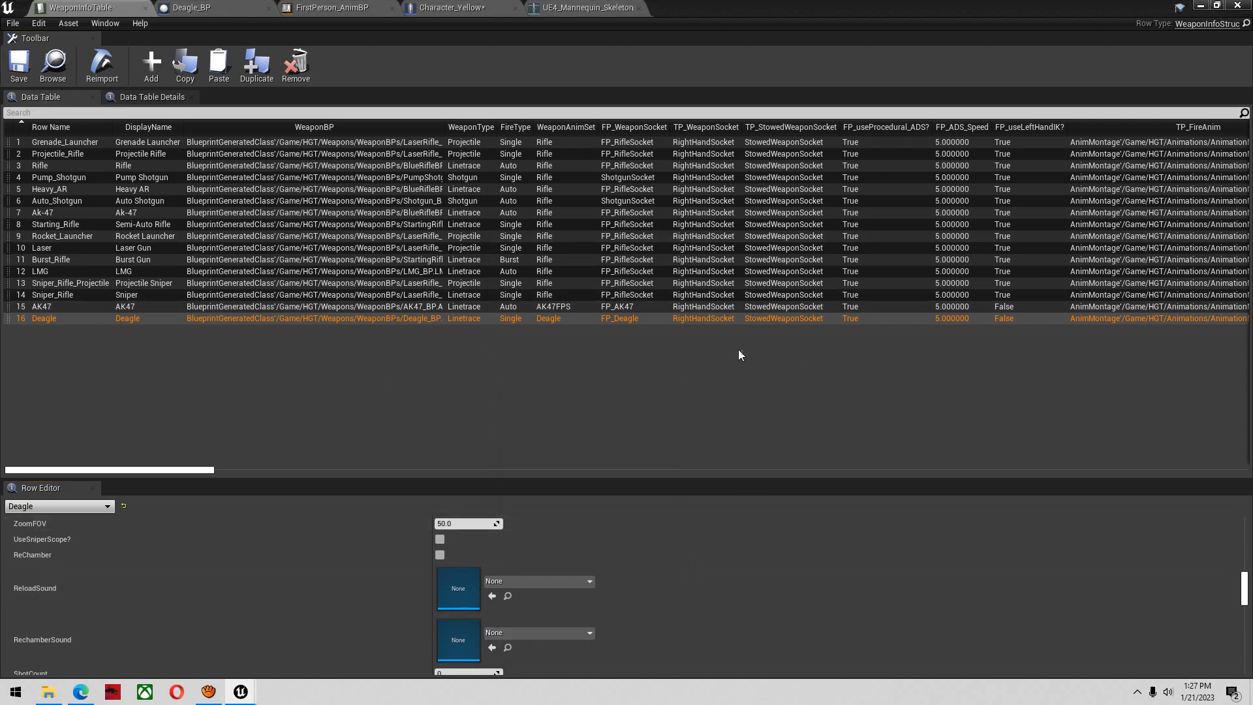
click(1199, 6)
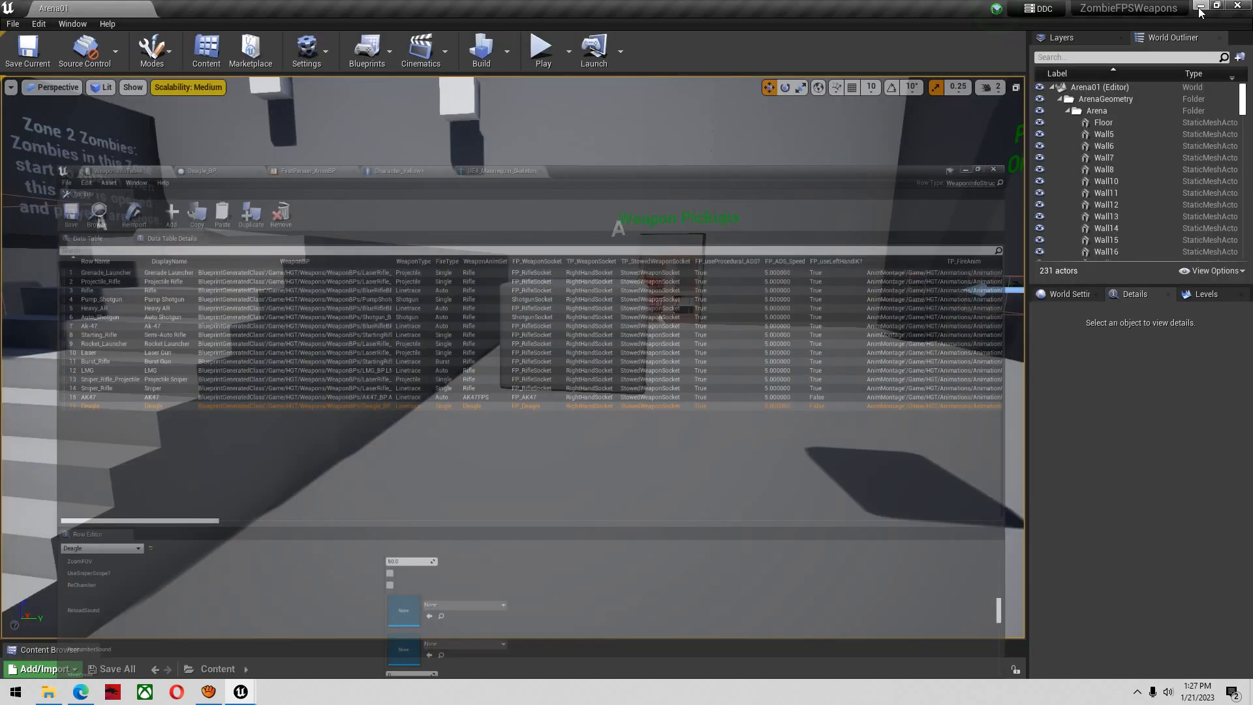
right_drag(648, 293, 632, 283)
key(alt+Tab)
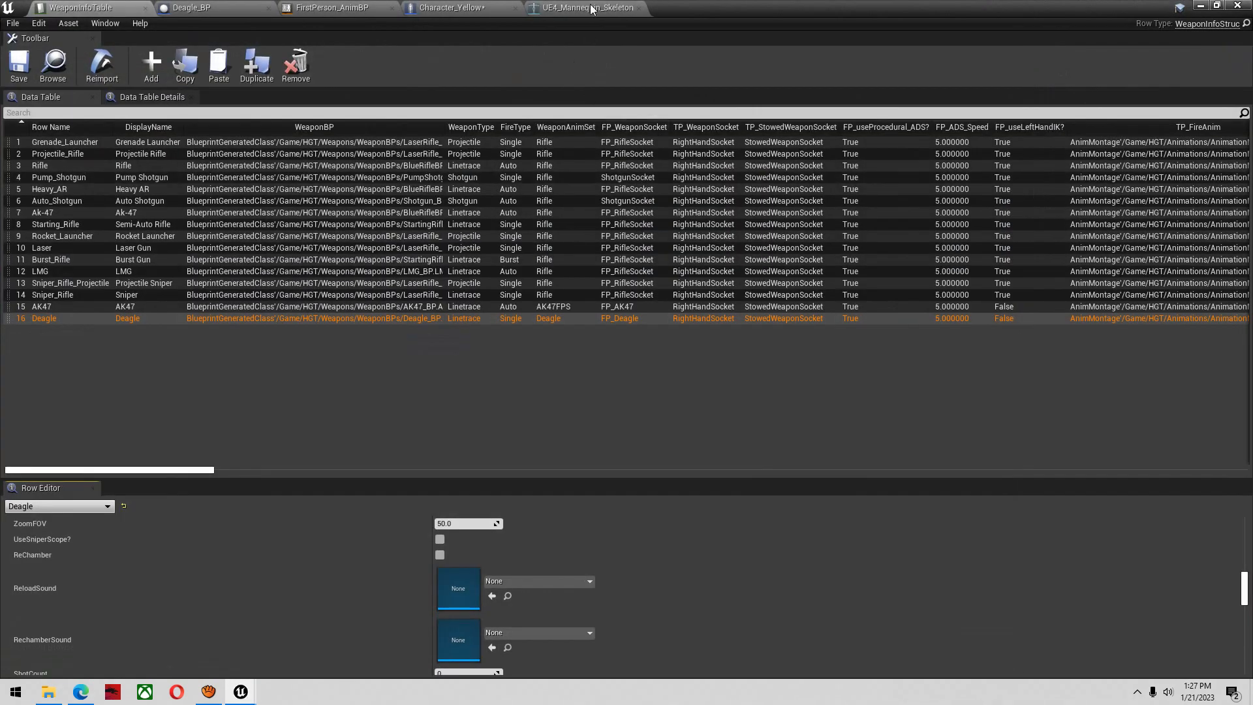
click(590, 10)
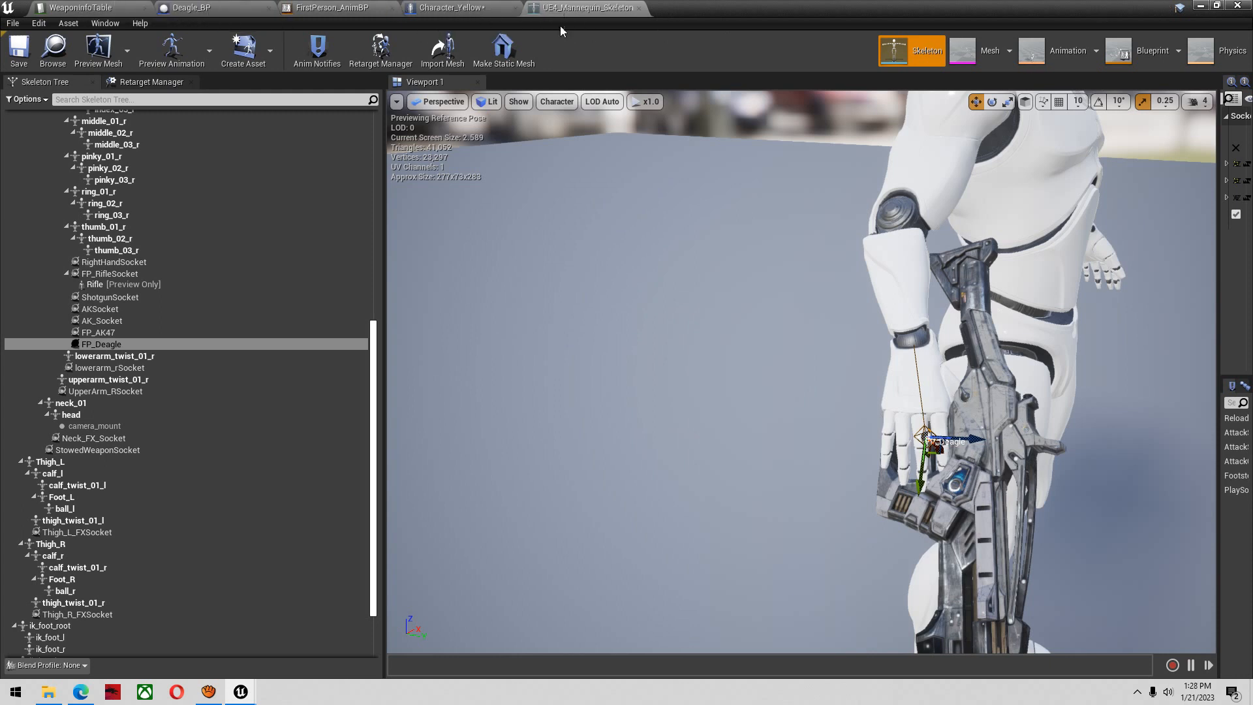
Reopen the Deagle row's FP_WeaponMeshReloadMontage asset from WeaponInfoTable and maximize its window to review the sound notifies
click(135, 6)
scroll(443, 587, down, 5)
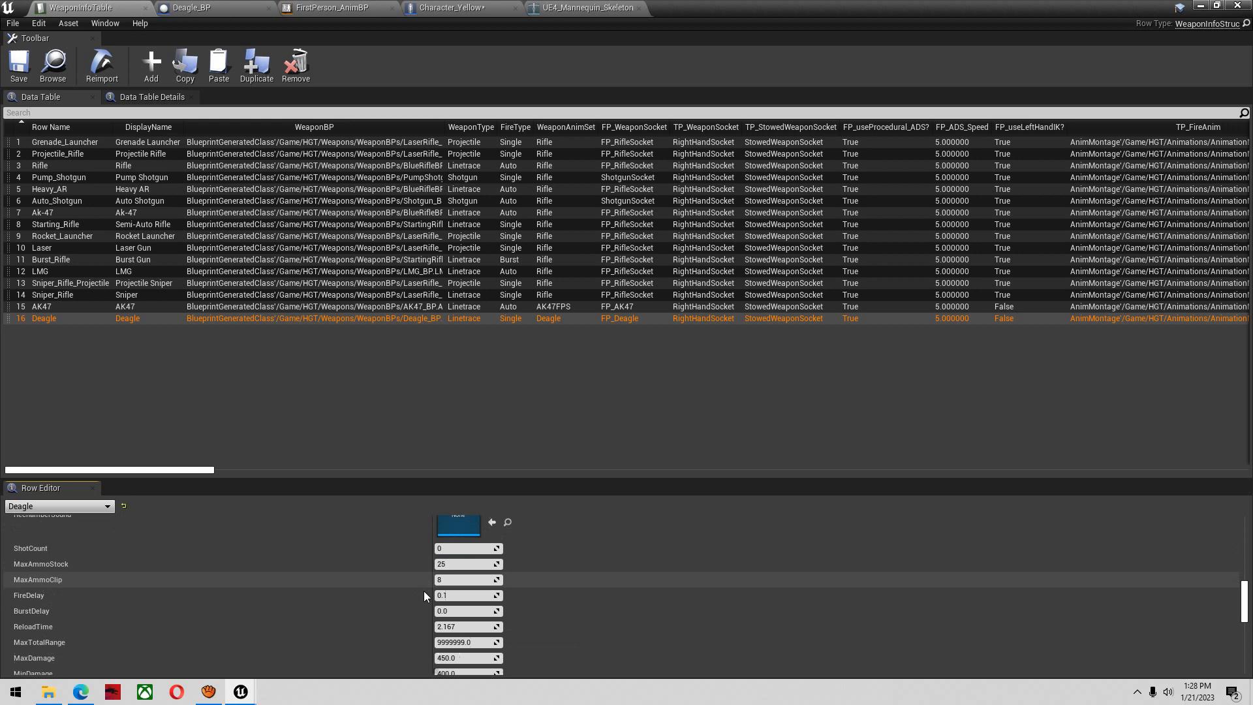
scroll(450, 594, down, 10)
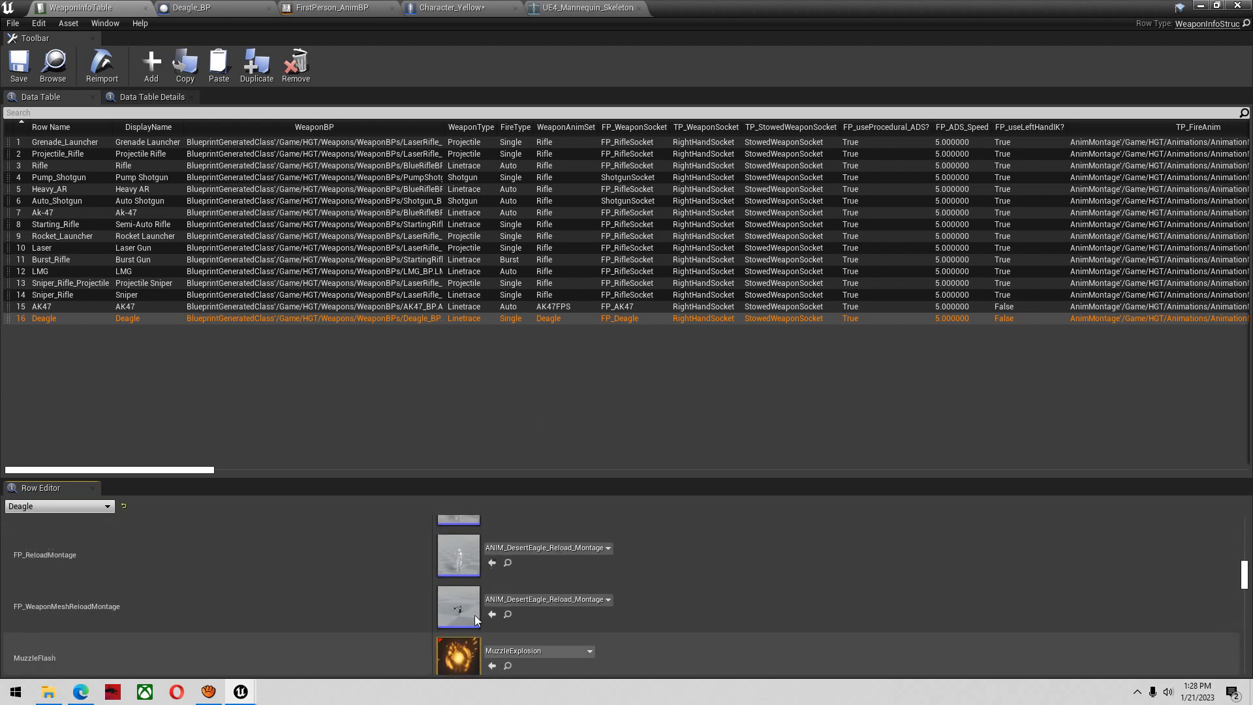
double_click(456, 644)
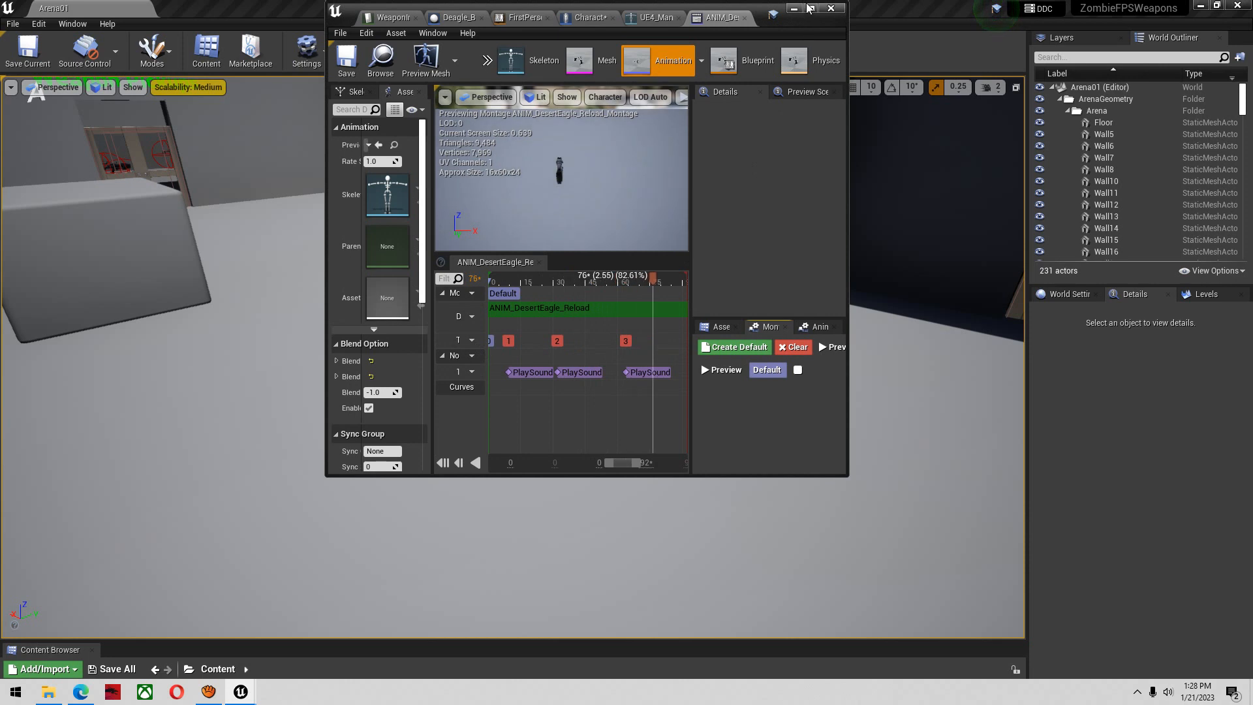
click(809, 8)
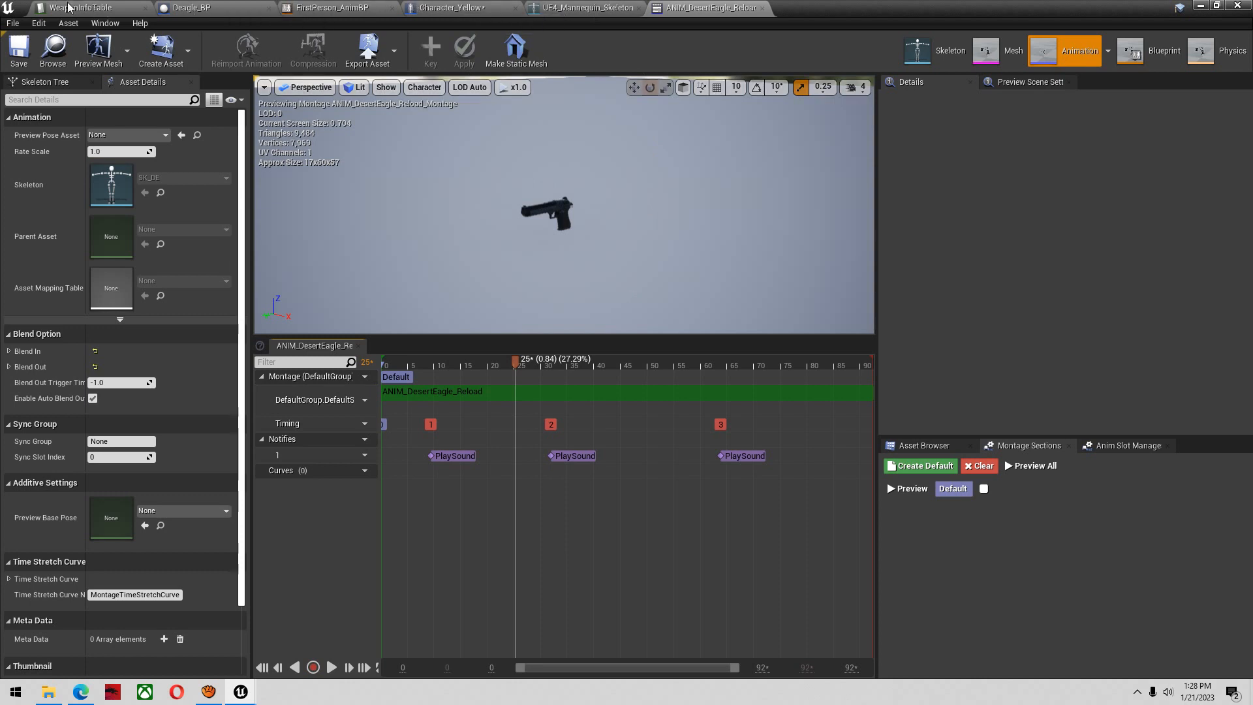
Open ANIM_DesertEagle_Fire_Montage from the Deagle row and stop the pistol's fire animation at about frame 3
click(85, 7)
scroll(229, 581, up, 1)
double_click(445, 542)
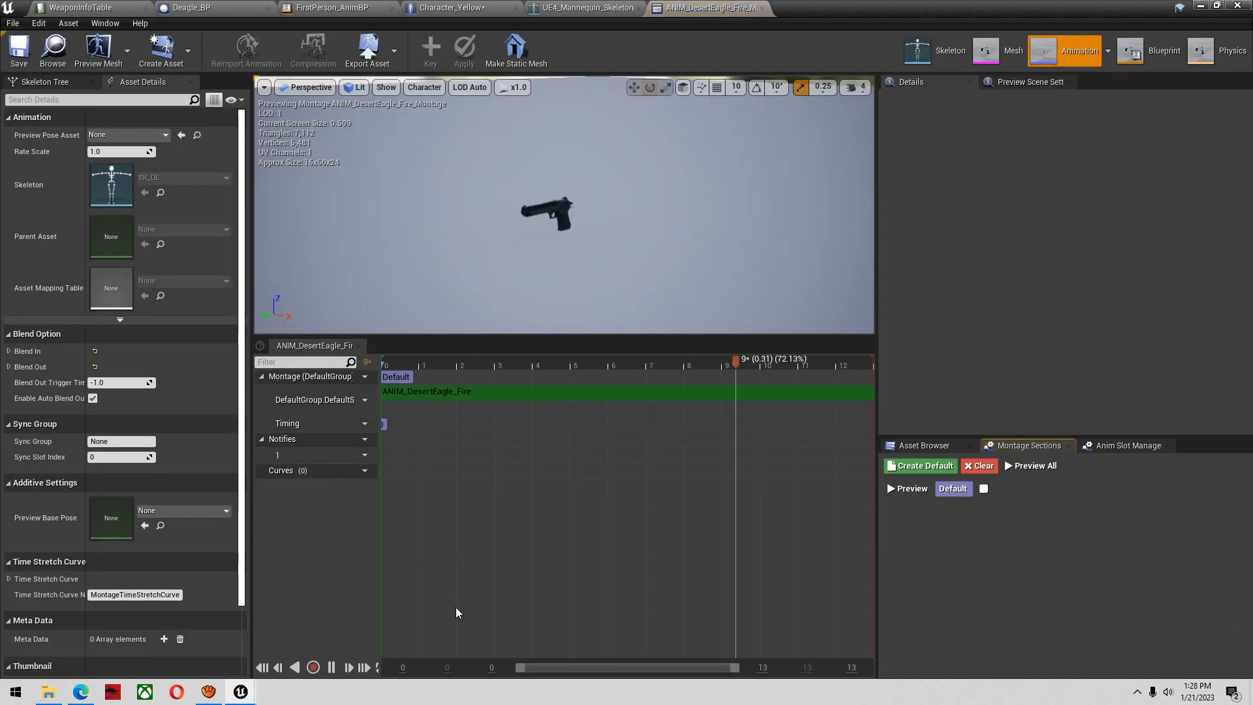
key(w)
right_drag(640, 305, 417, 300)
key(d)
key(w)
key(s)
click(692, 366)
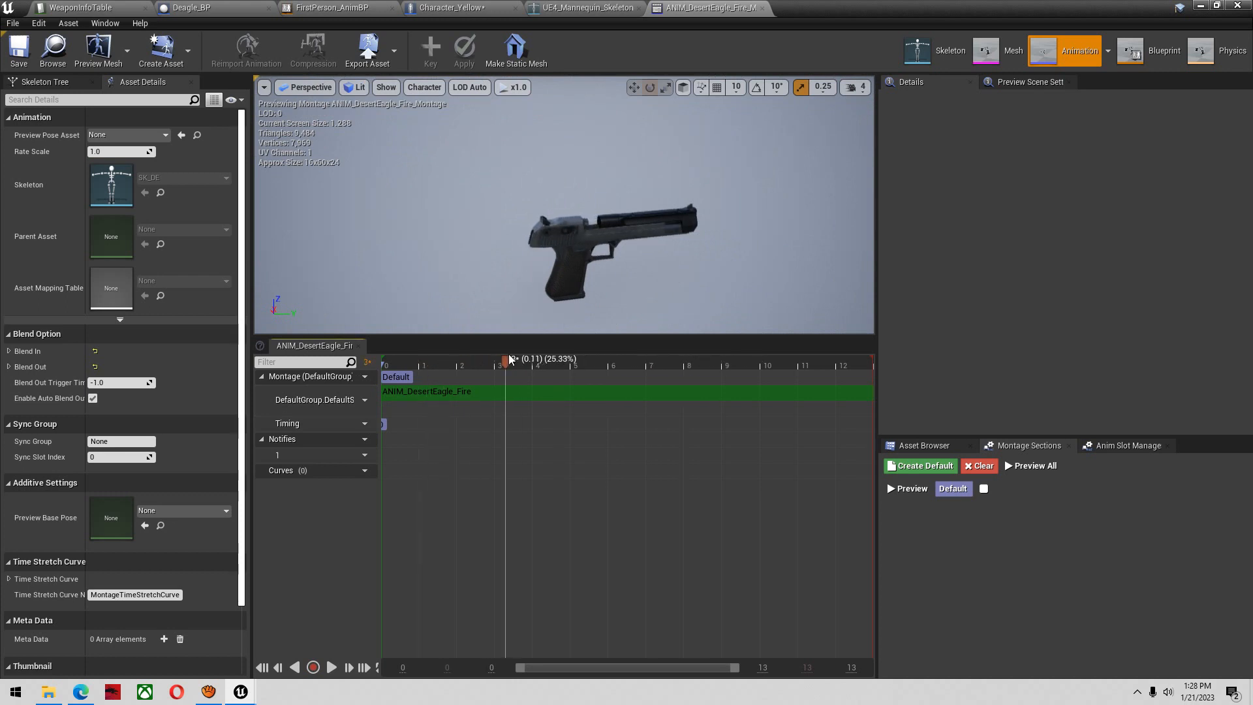
drag(509, 365, 508, 367)
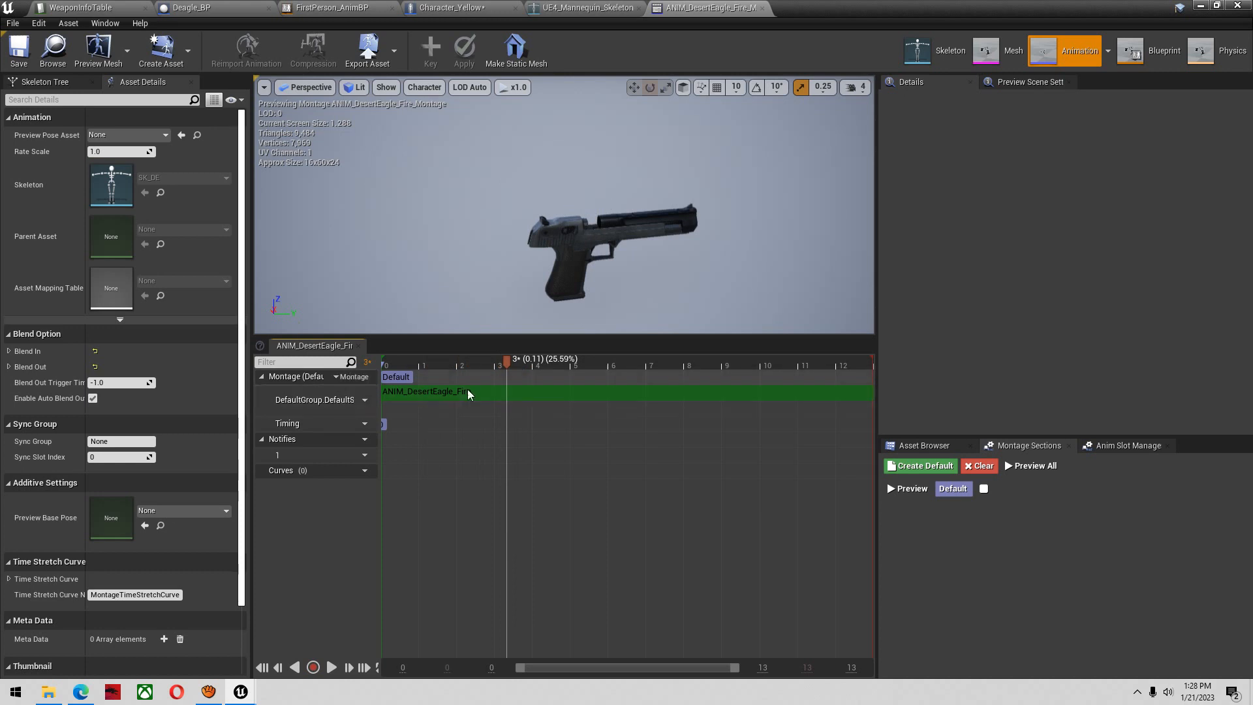
Add a Play Particle Effect notify to the fire montage and align it with the playhead at about frame 3
right_click(499, 449)
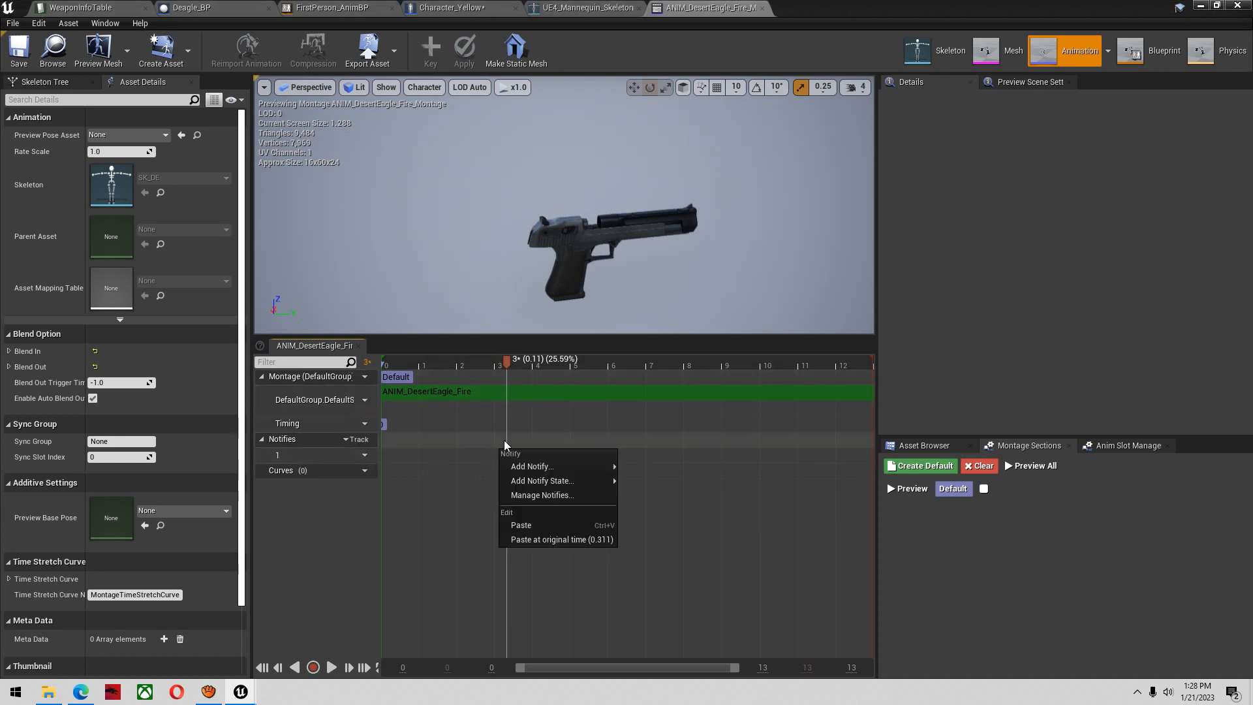
right_click(507, 440)
right_click(499, 455)
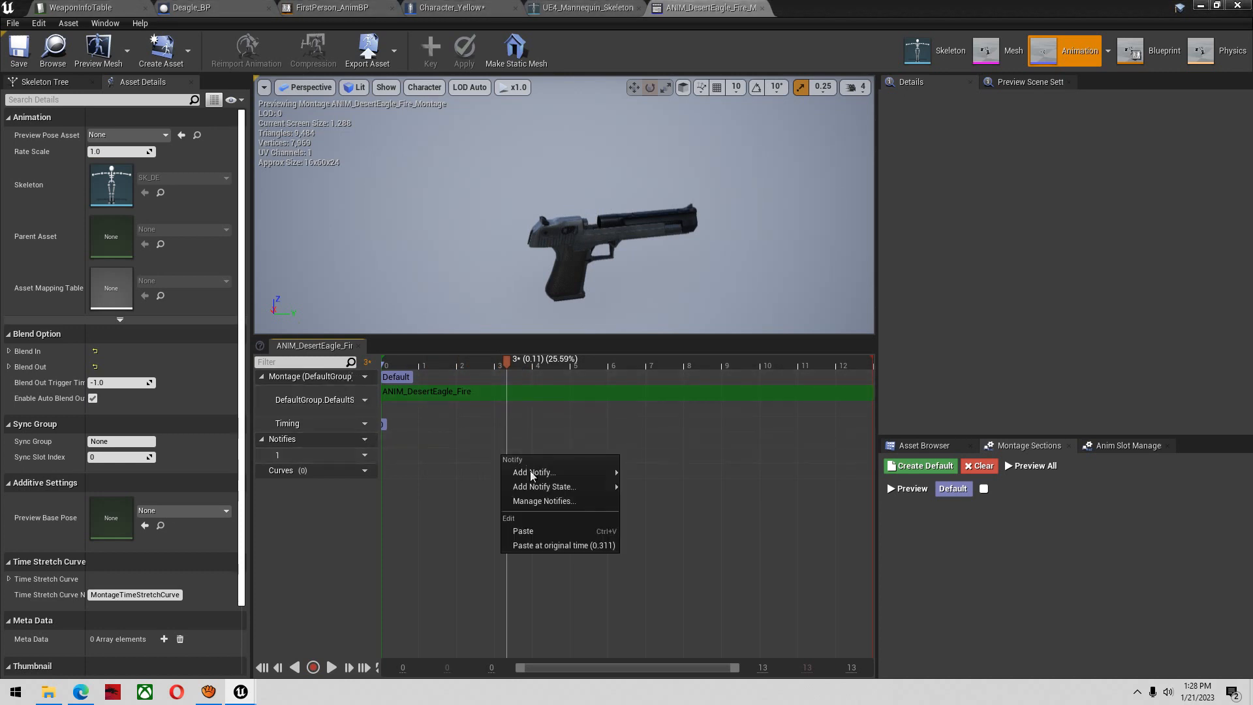
mouse_move(573, 472)
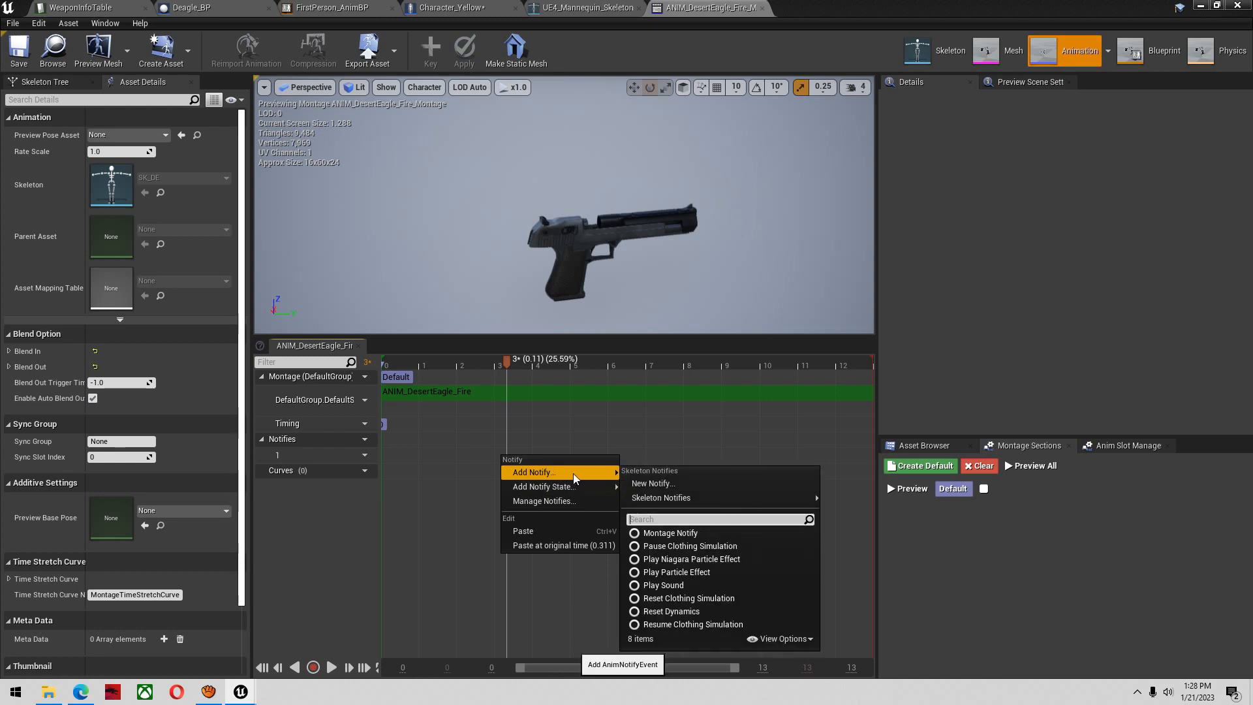
click(709, 571)
click(540, 457)
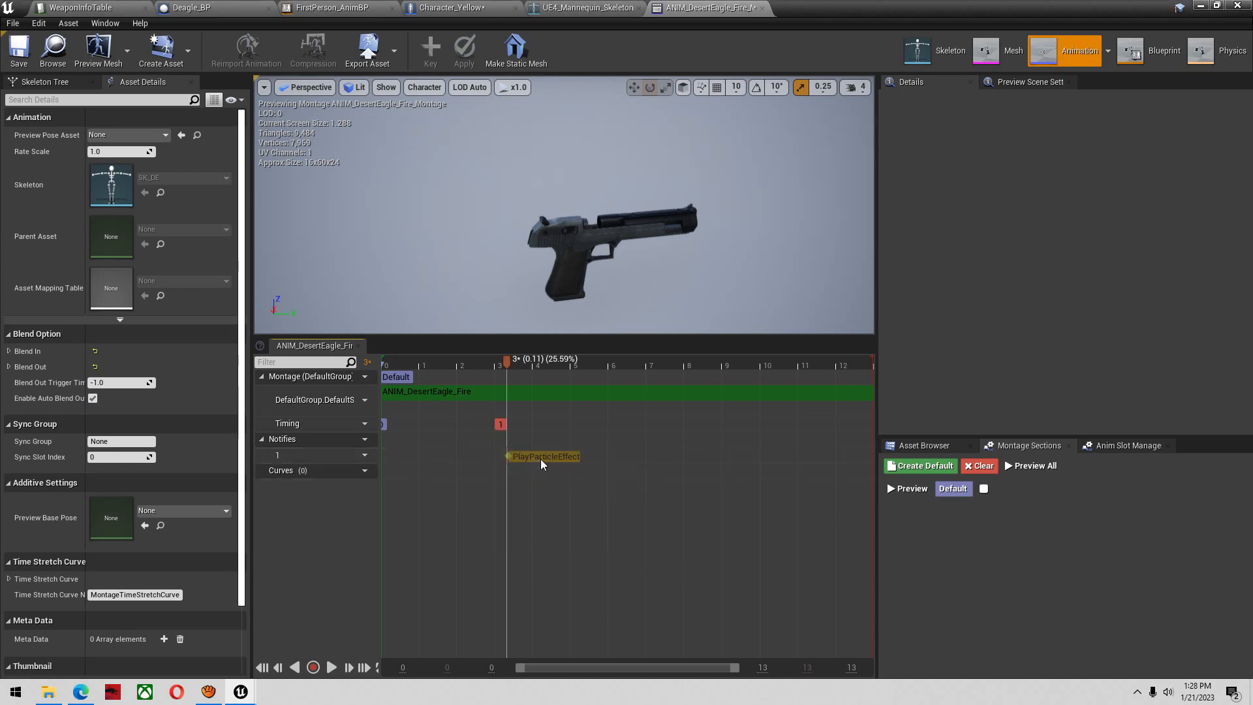
Assign BloodSplatterParticle as the notify's particle system, then preview and save the fire montage
click(1100, 161)
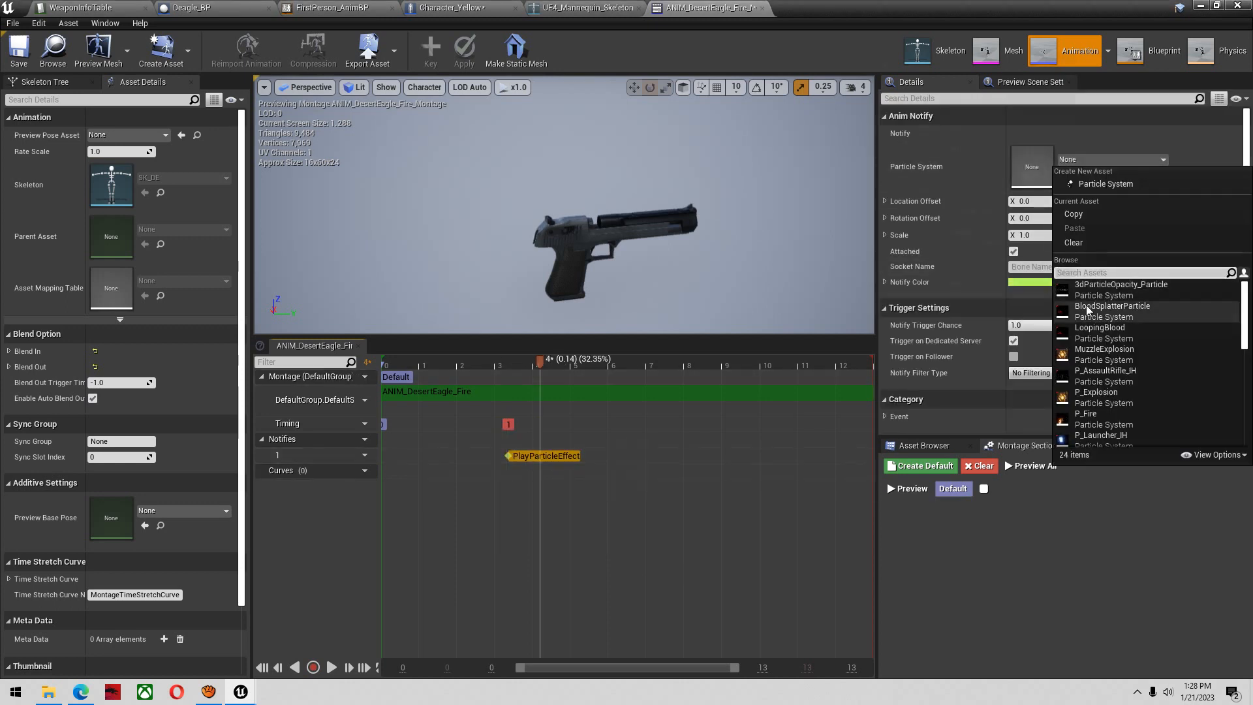
click(1109, 311)
click(314, 667)
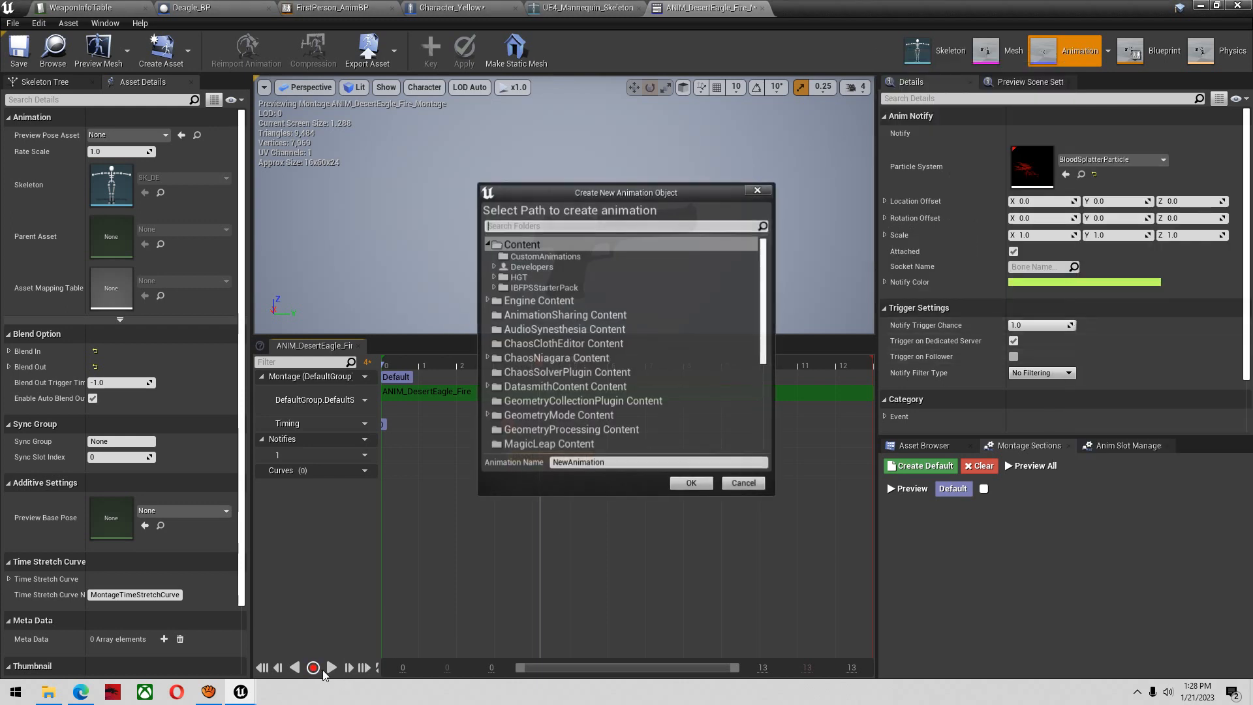
click(743, 484)
click(332, 667)
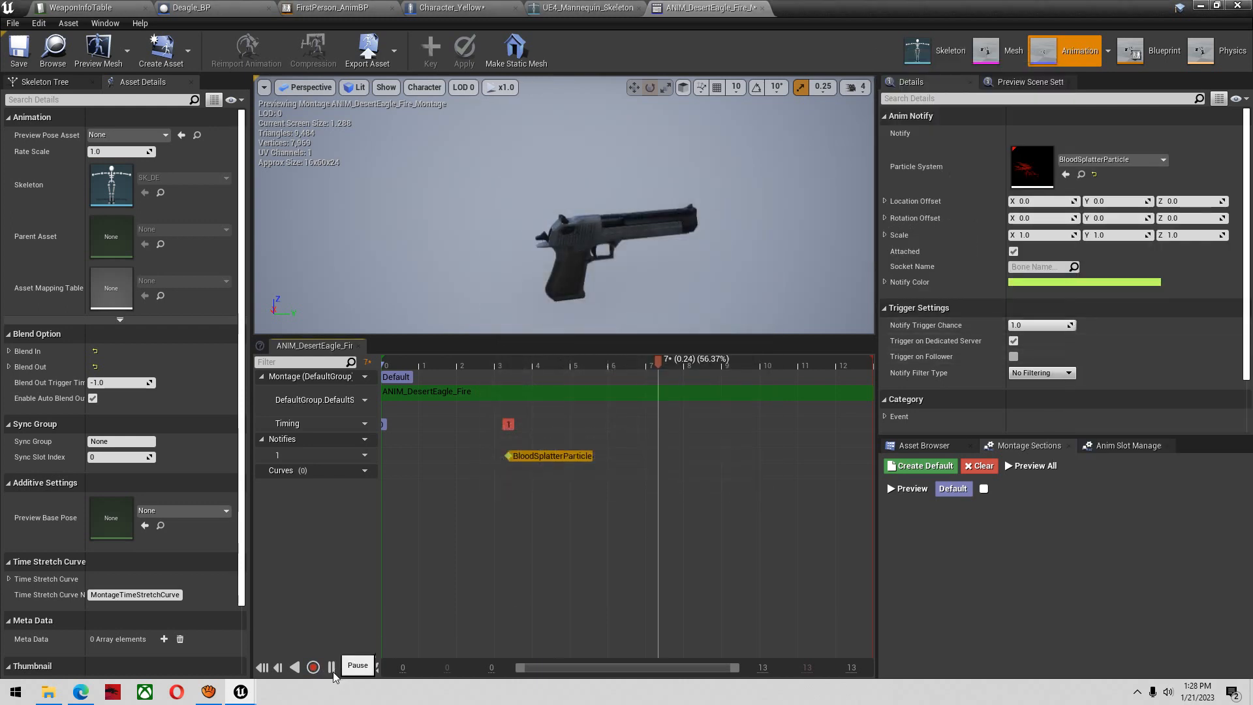
click(331, 666)
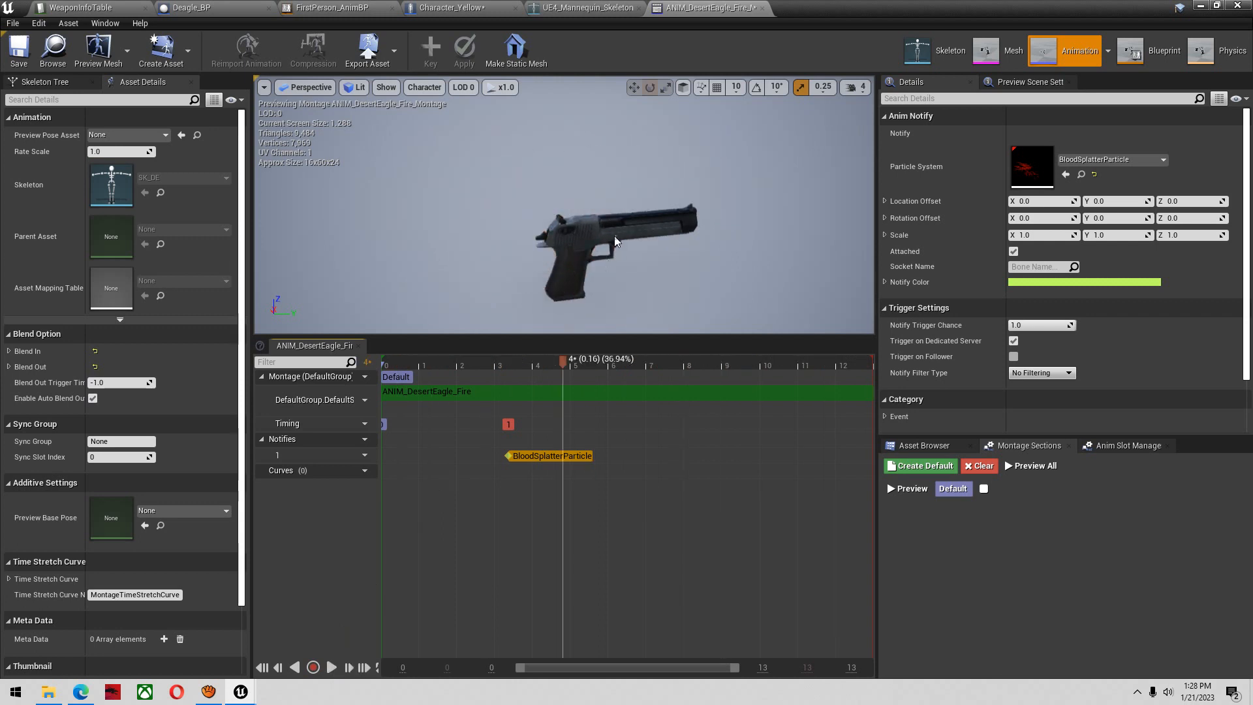
click(19, 47)
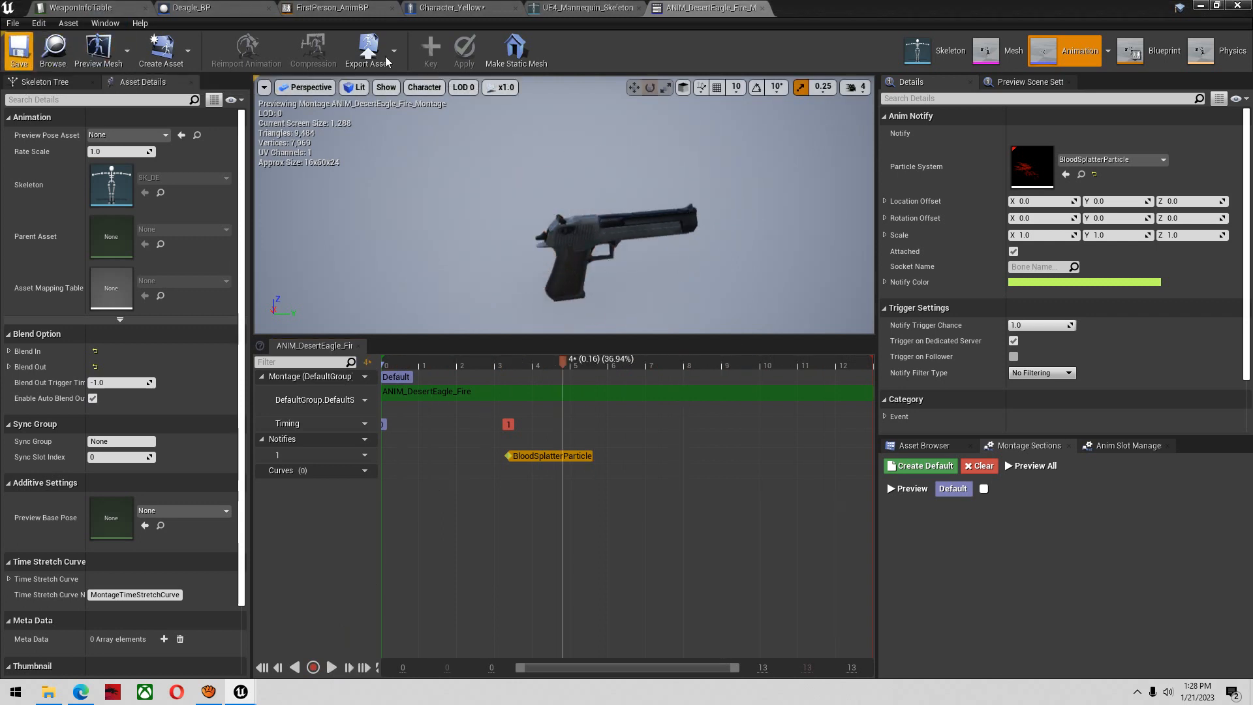
Play-test the Arena01 level and empty the Deagle's magazine, firing both from the hip and while aiming, to check the fire montage's particle effect
click(1202, 7)
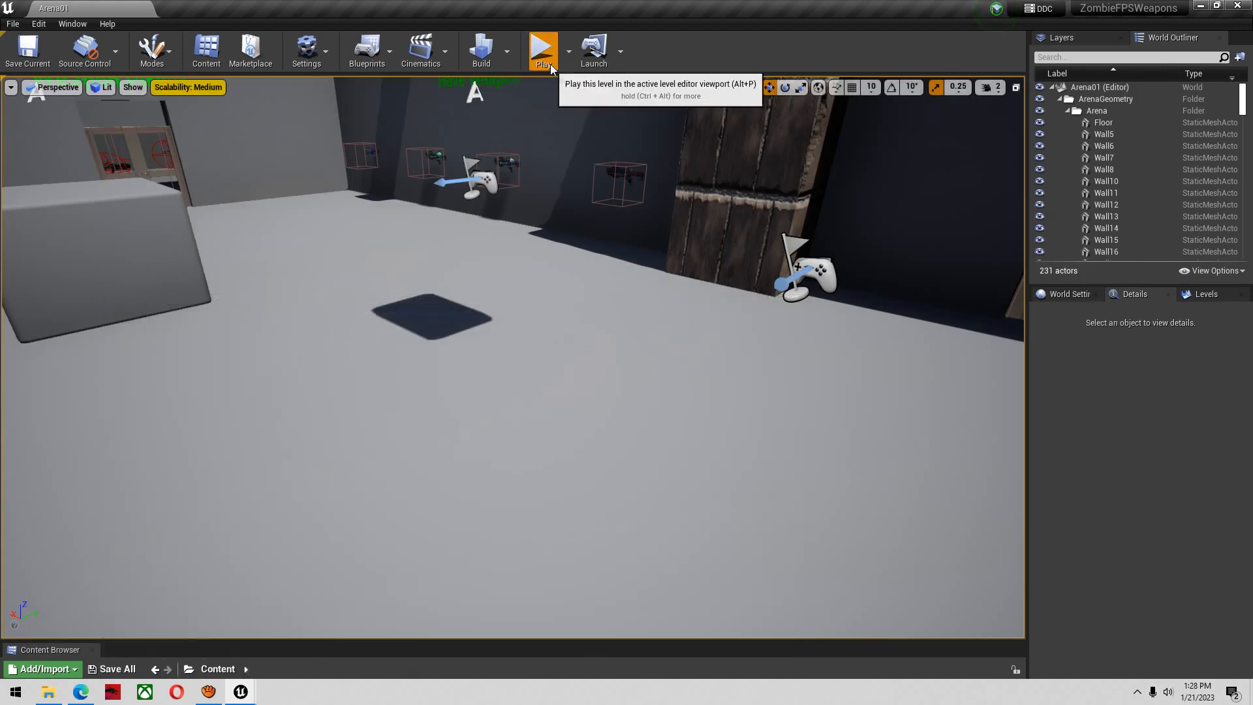
click(602, 181)
click(603, 181)
right_click(603, 181)
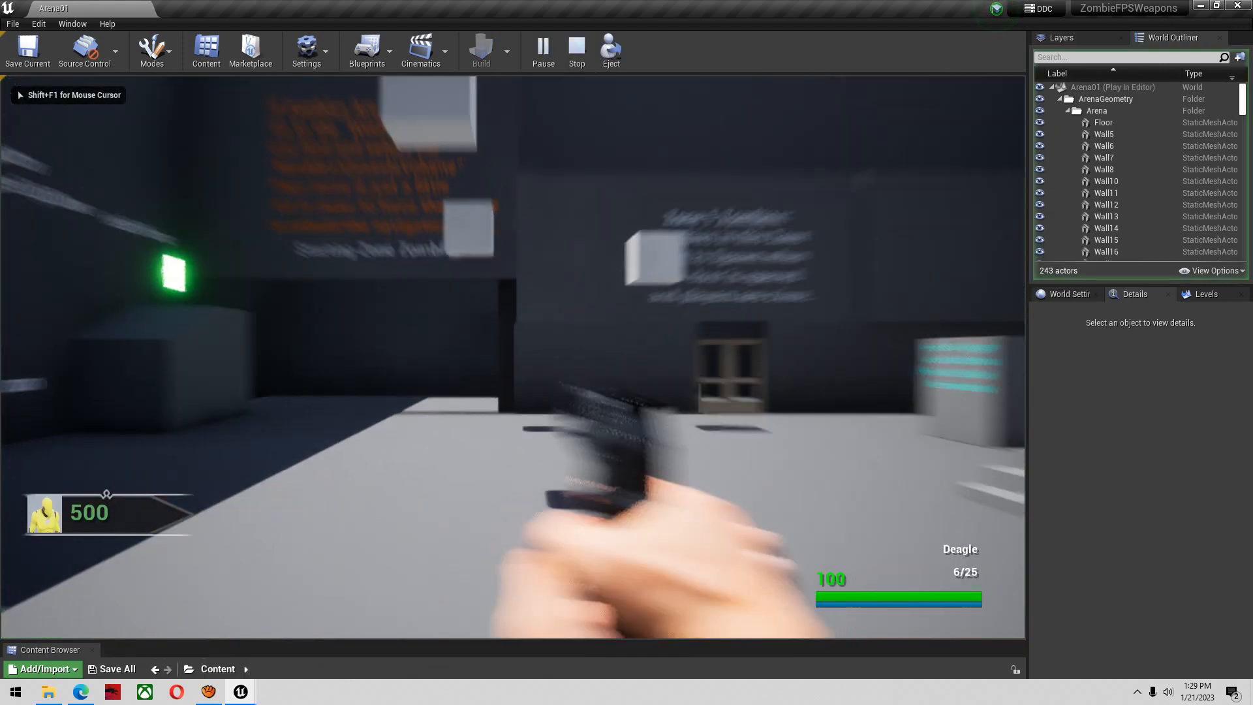
click(602, 180)
click(603, 181)
click(602, 181)
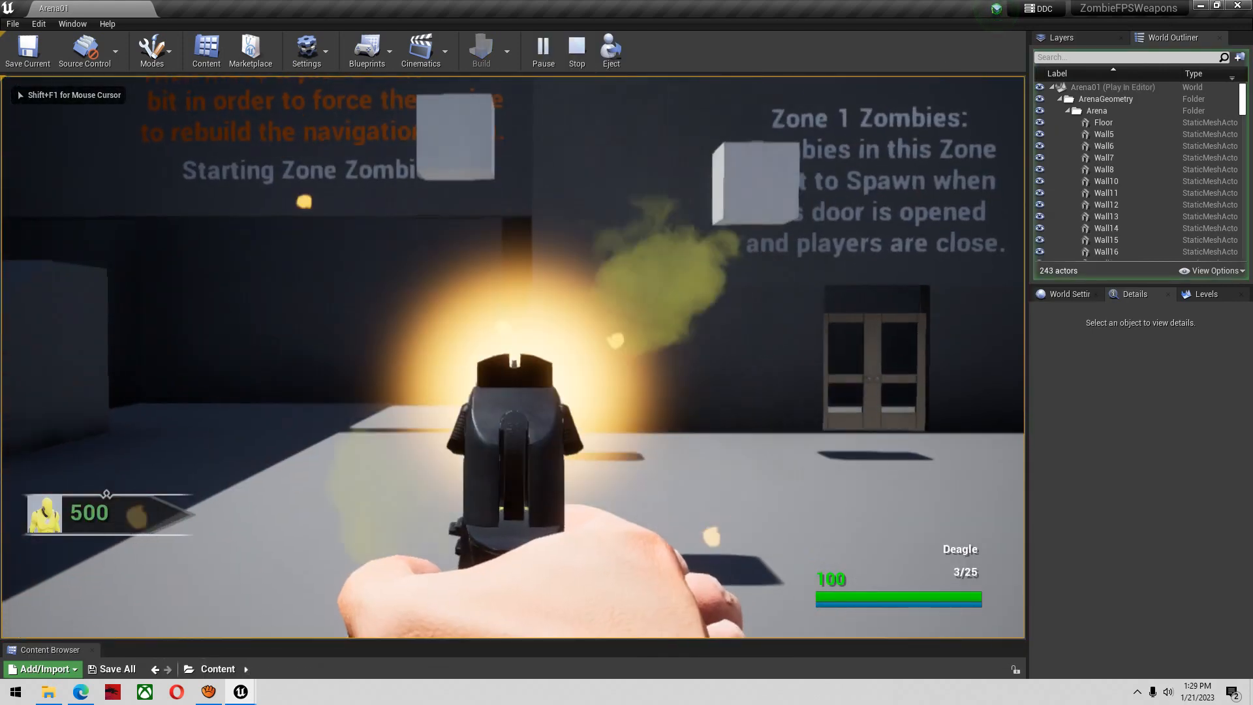
click(602, 181)
right_click(603, 181)
click(602, 181)
click(602, 181)
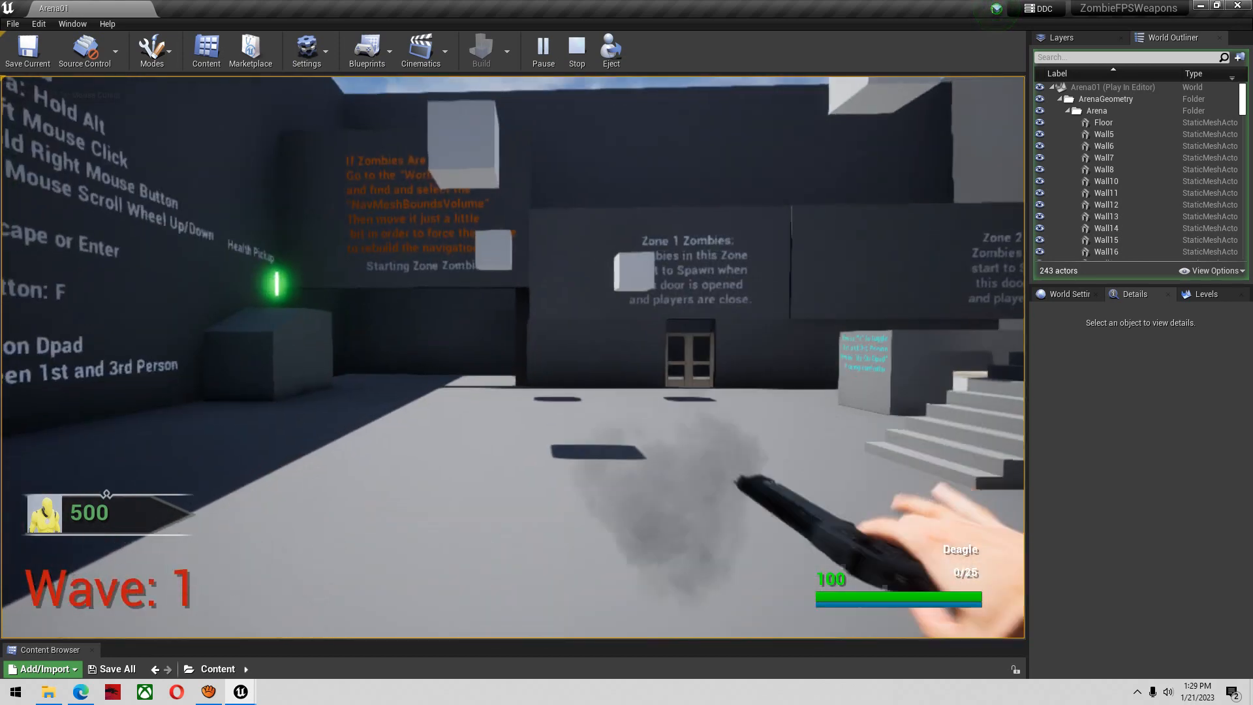
Reload the Deagle while backing away, fire two more shots to check the blood splatter effect, and end the play session
key(r)
key(s)
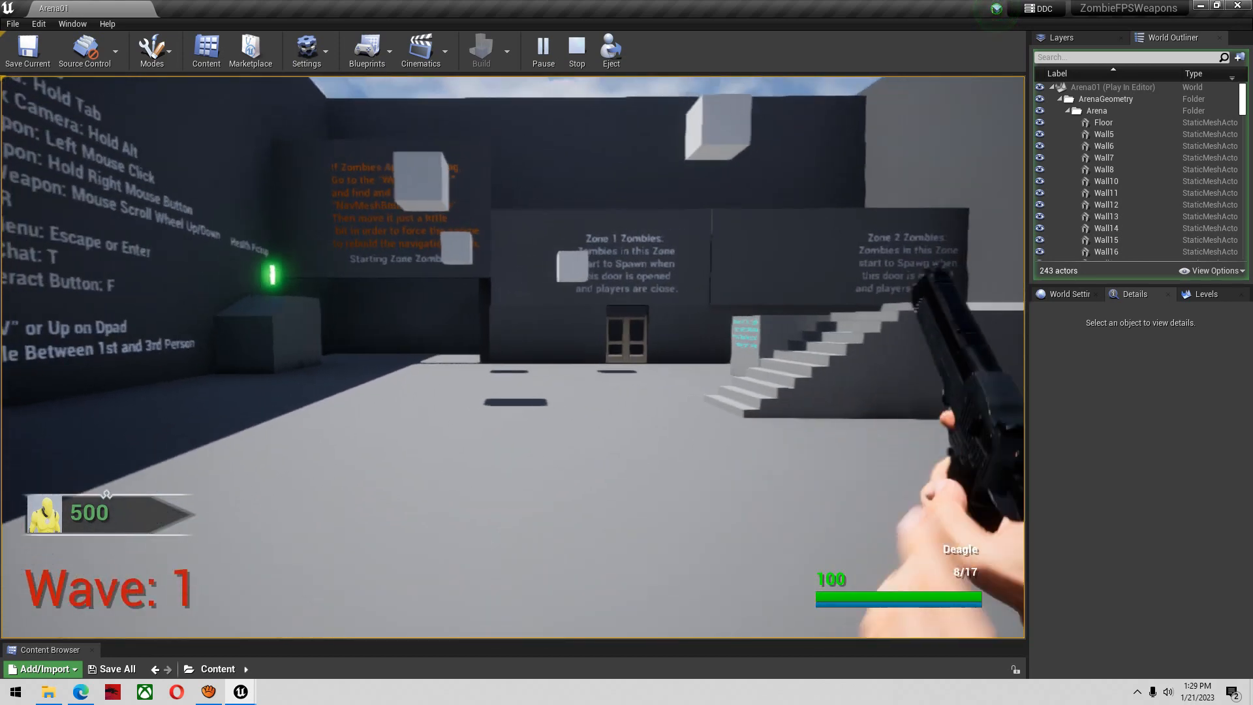
right_click(512, 357)
click(512, 357)
click(513, 357)
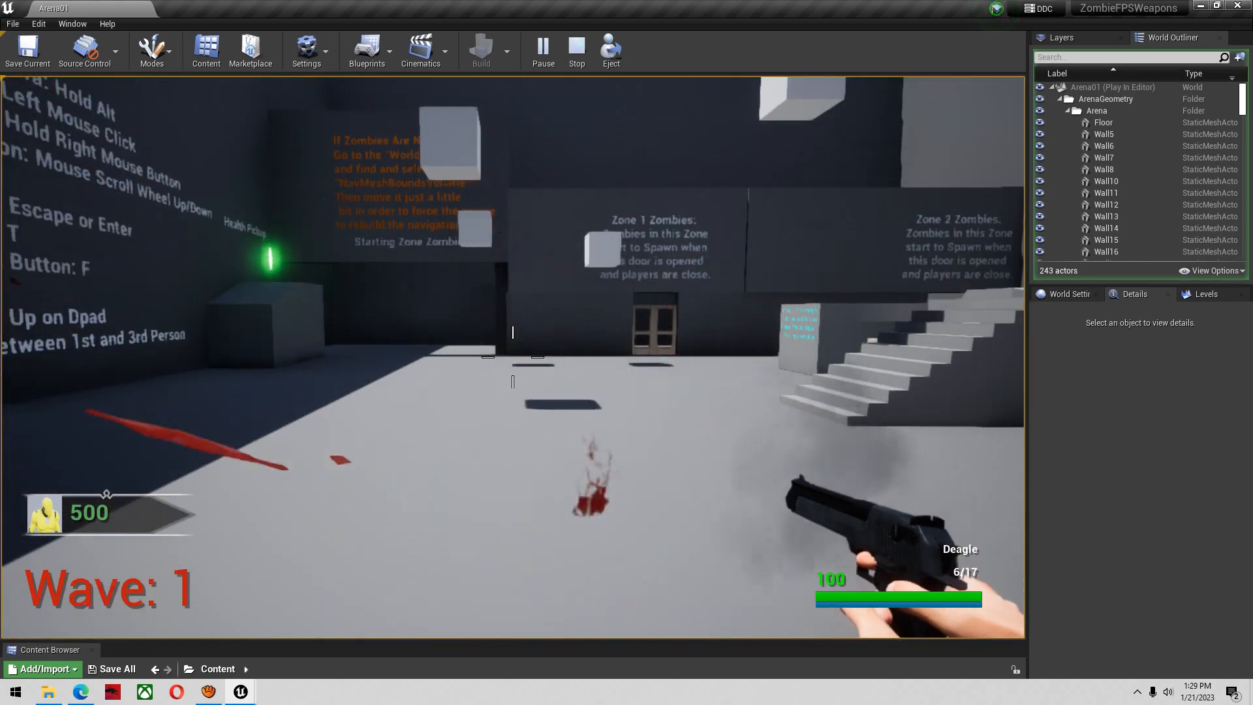
key(Escape)
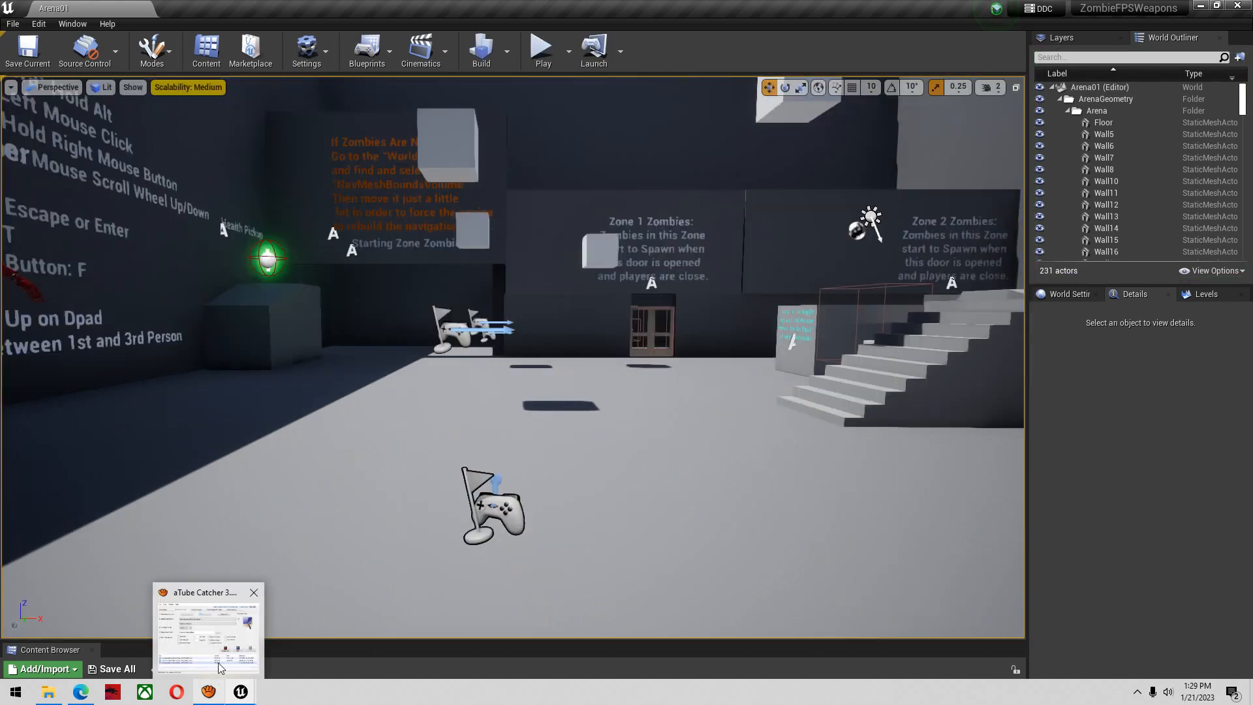
click(220, 666)
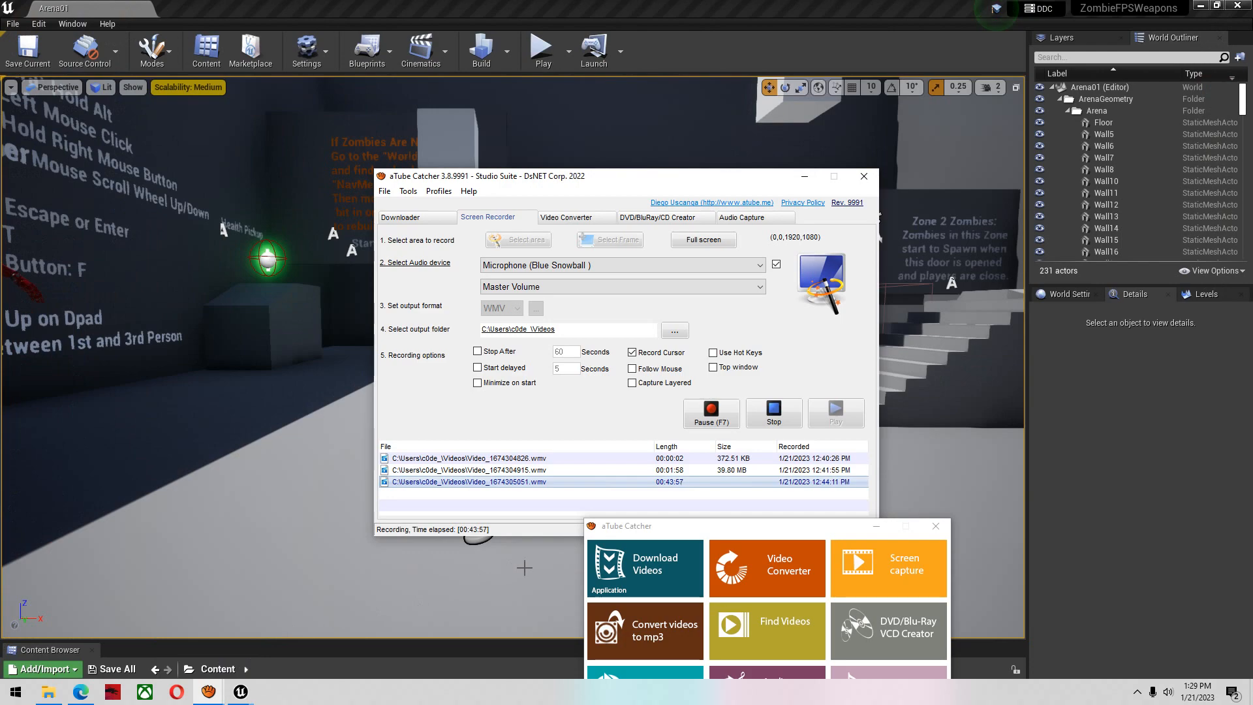